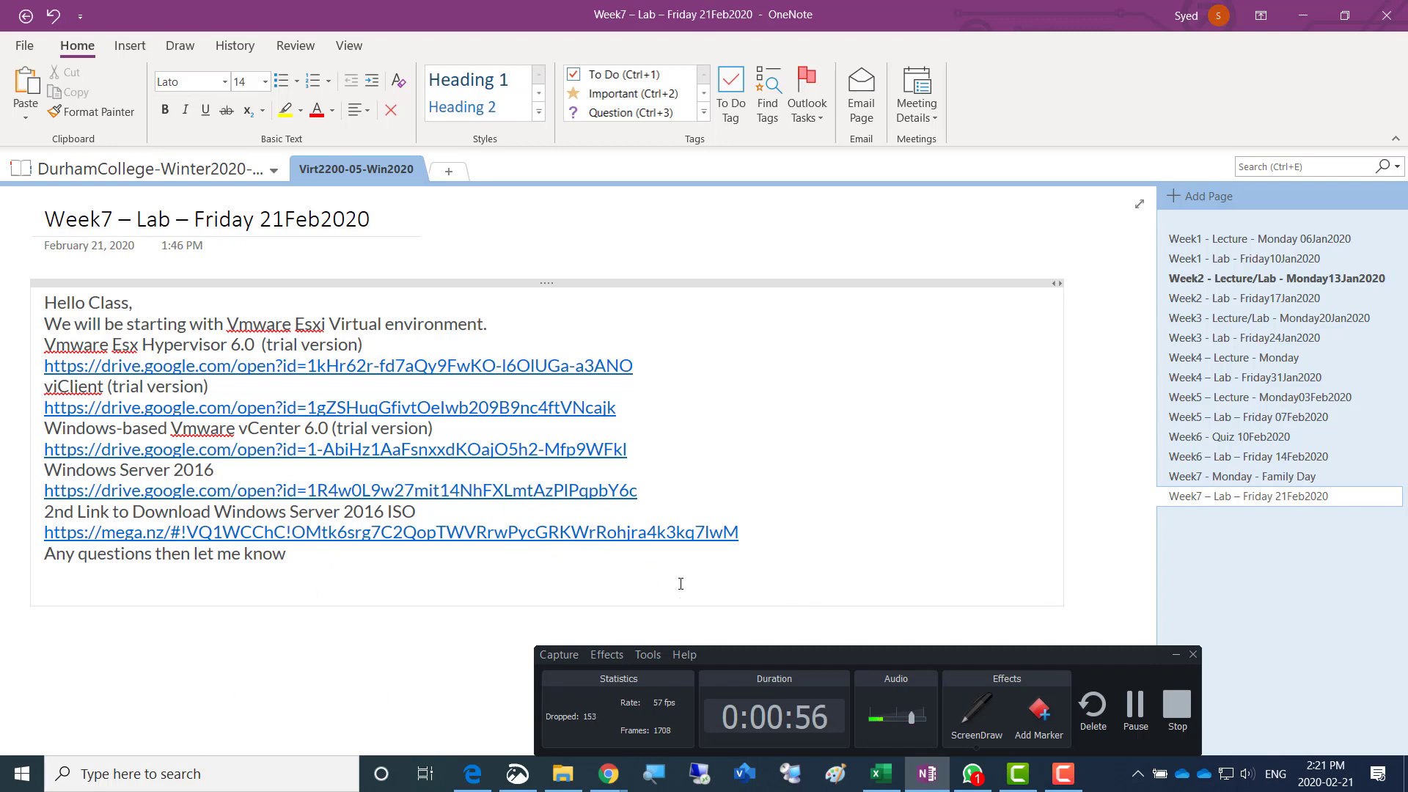
# - Check the free space on the C: and D: drives in This PC
pyautogui.click(1176, 655)
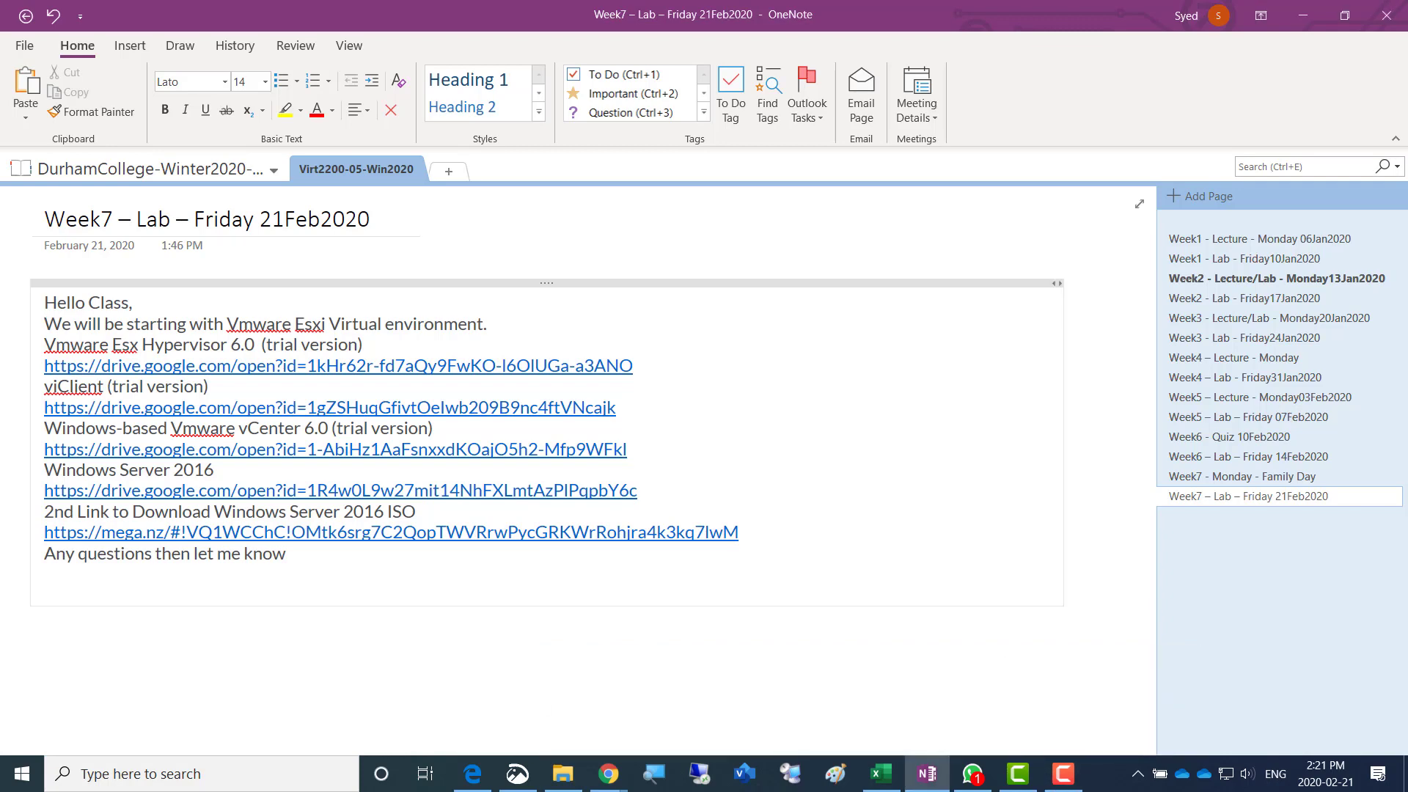
pyautogui.click(573, 745)
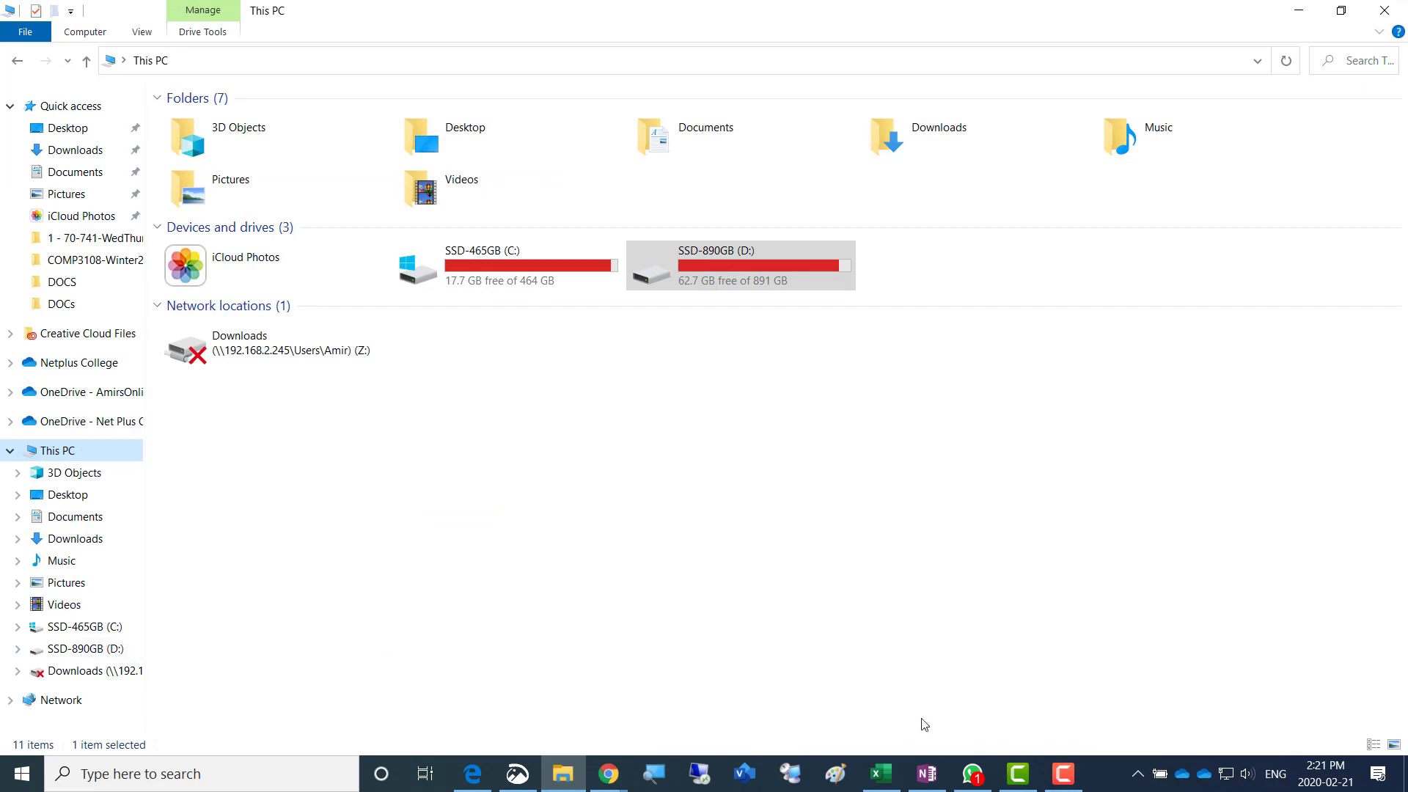
pyautogui.press('super+d')
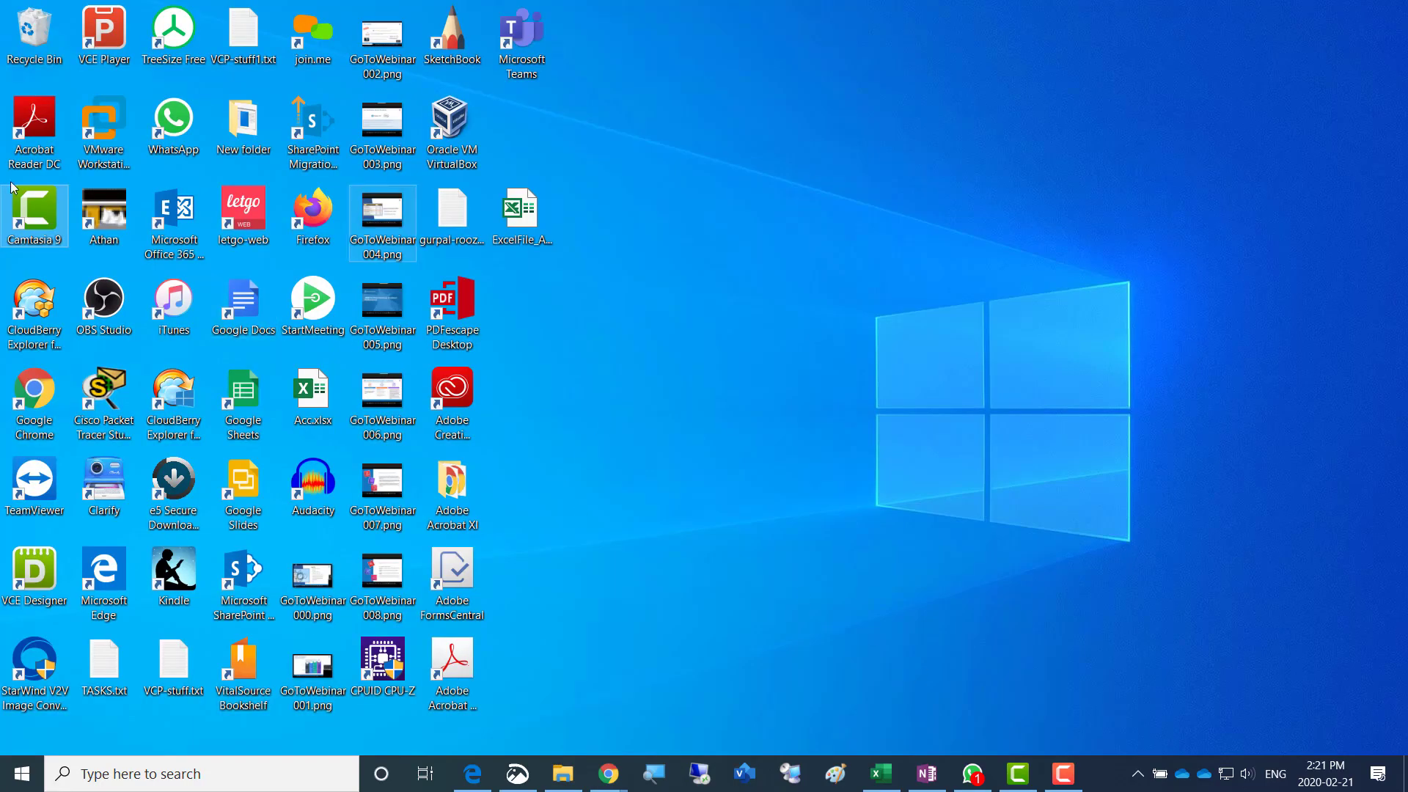
# - Open VMware Workstation and permanently delete the Windows Server 2012 Virt2200 virtual machine dated 07Feb2020 from disk
pyautogui.click(126, 138)
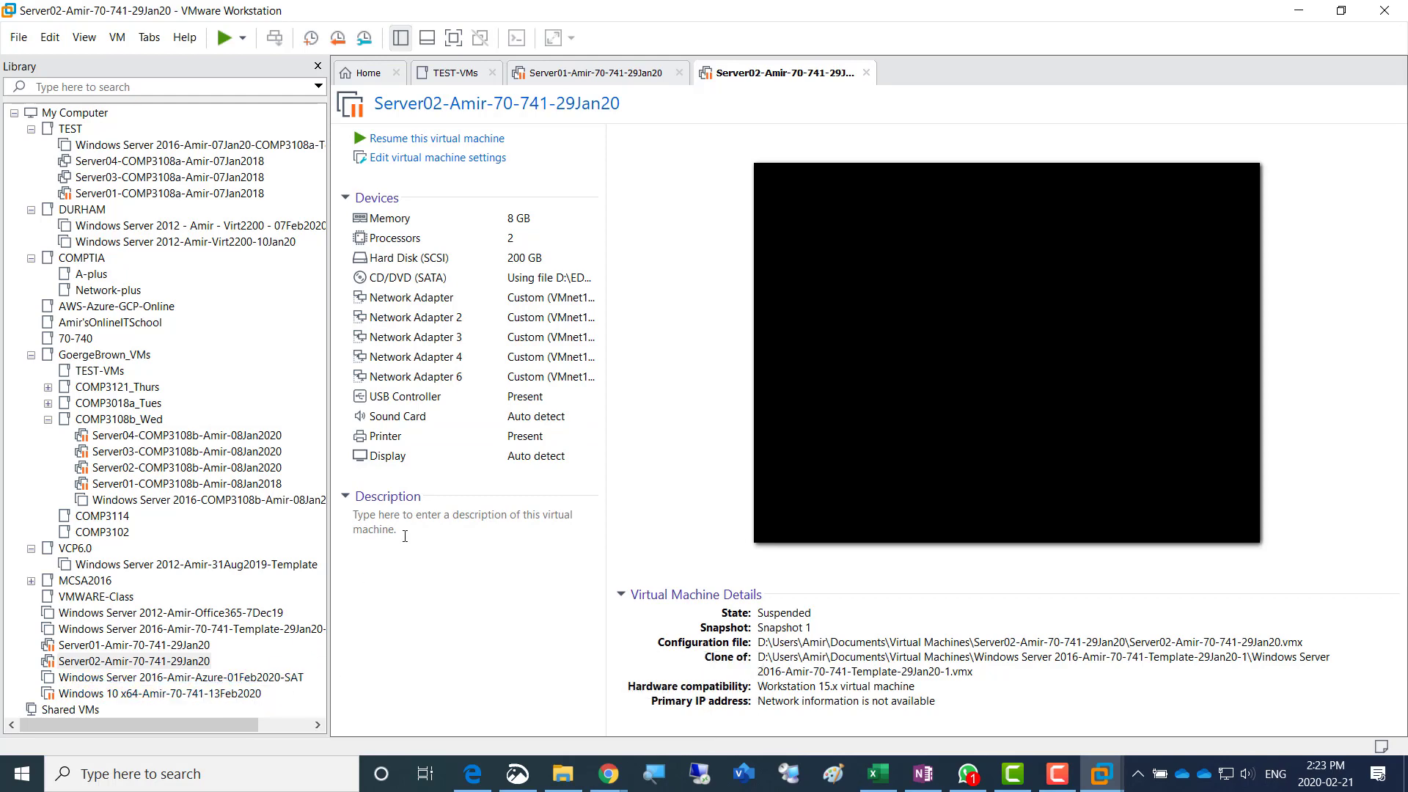
pyautogui.click(146, 228)
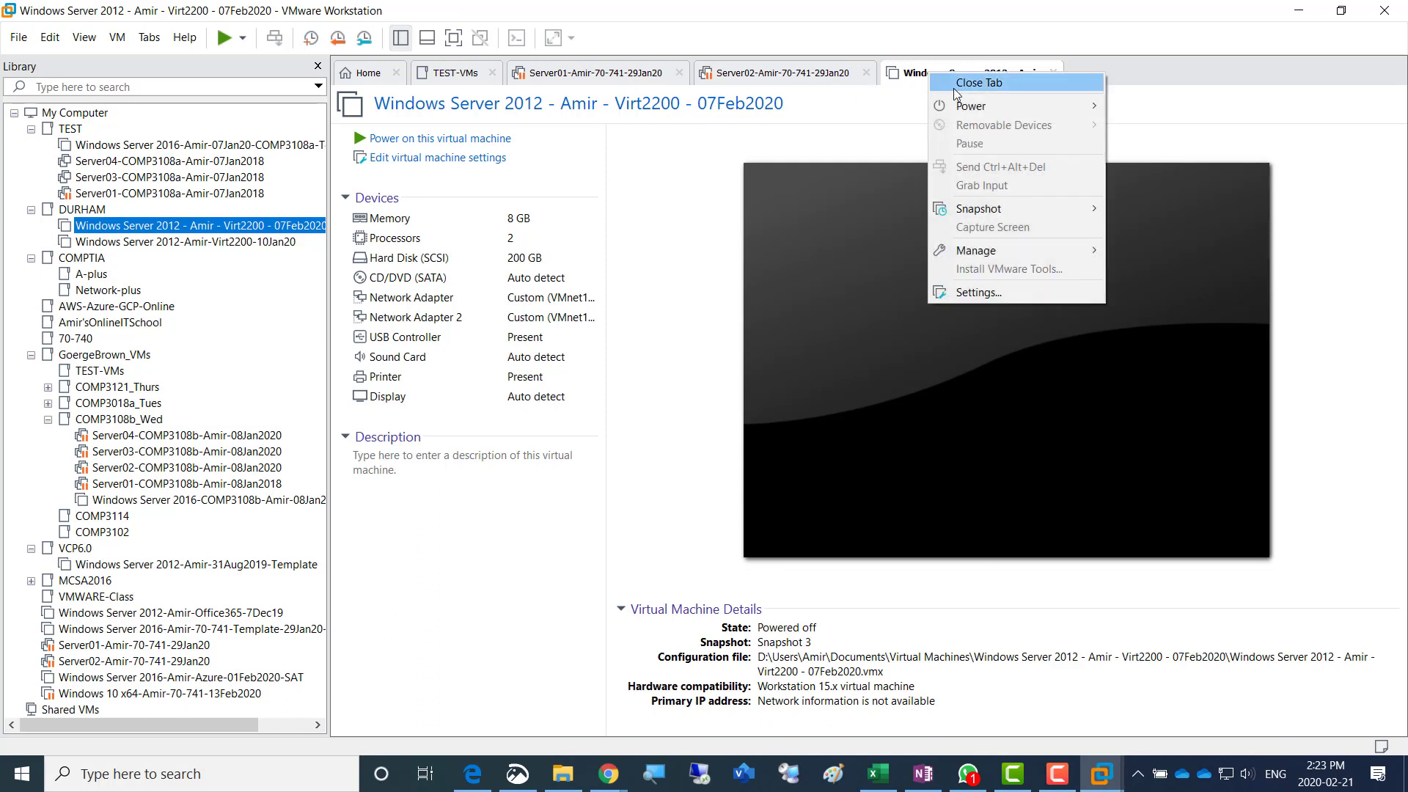
pyautogui.moveTo(1003, 254)
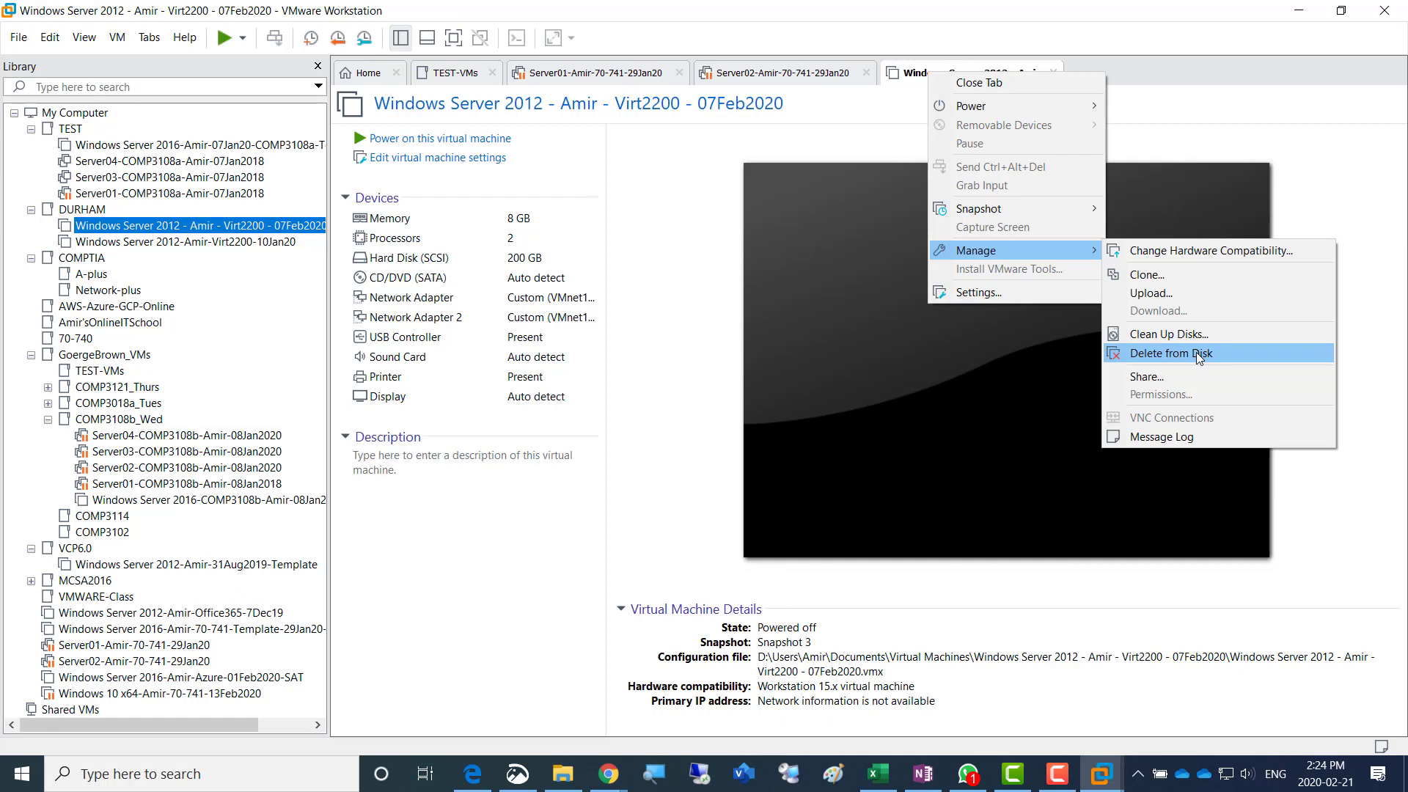
pyautogui.click(1195, 352)
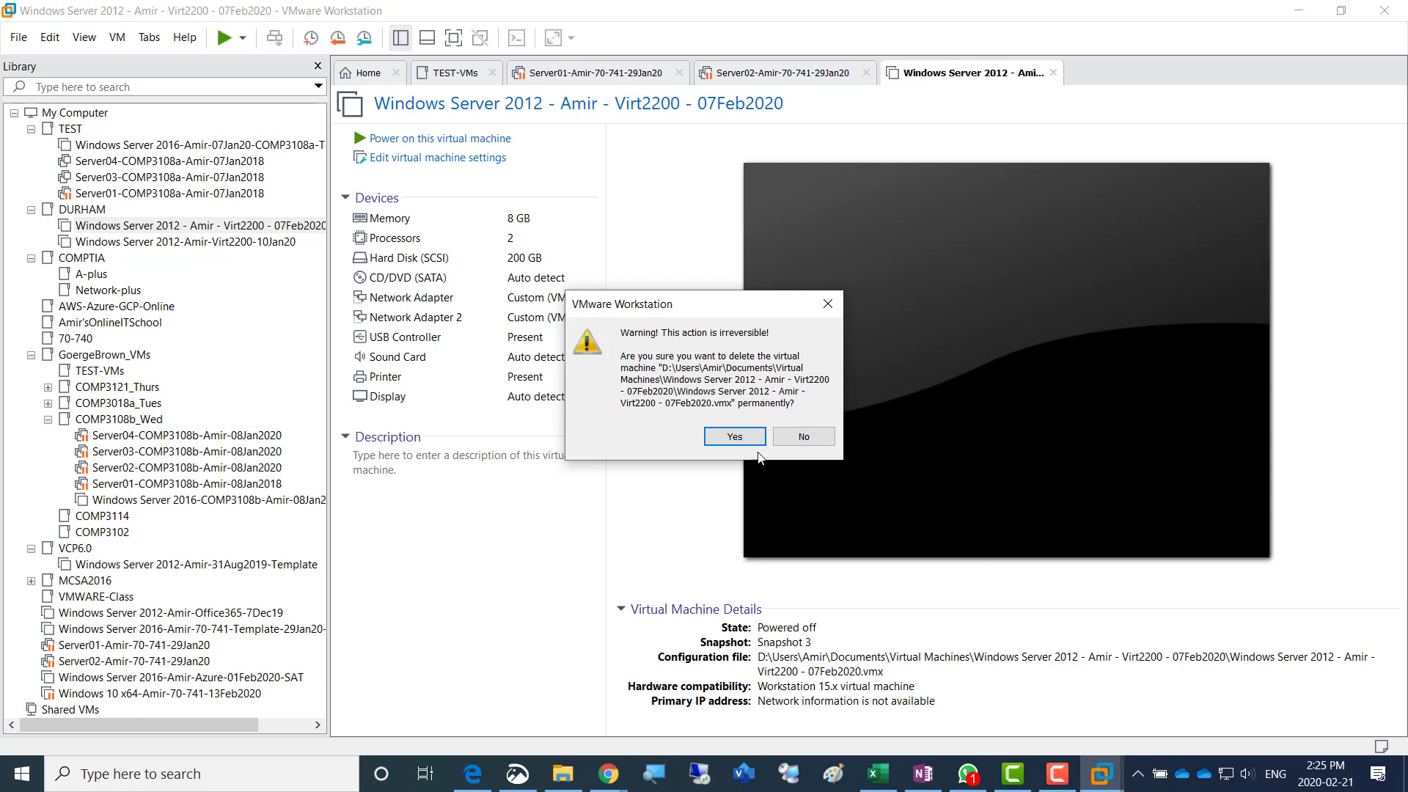
pyautogui.click(734, 437)
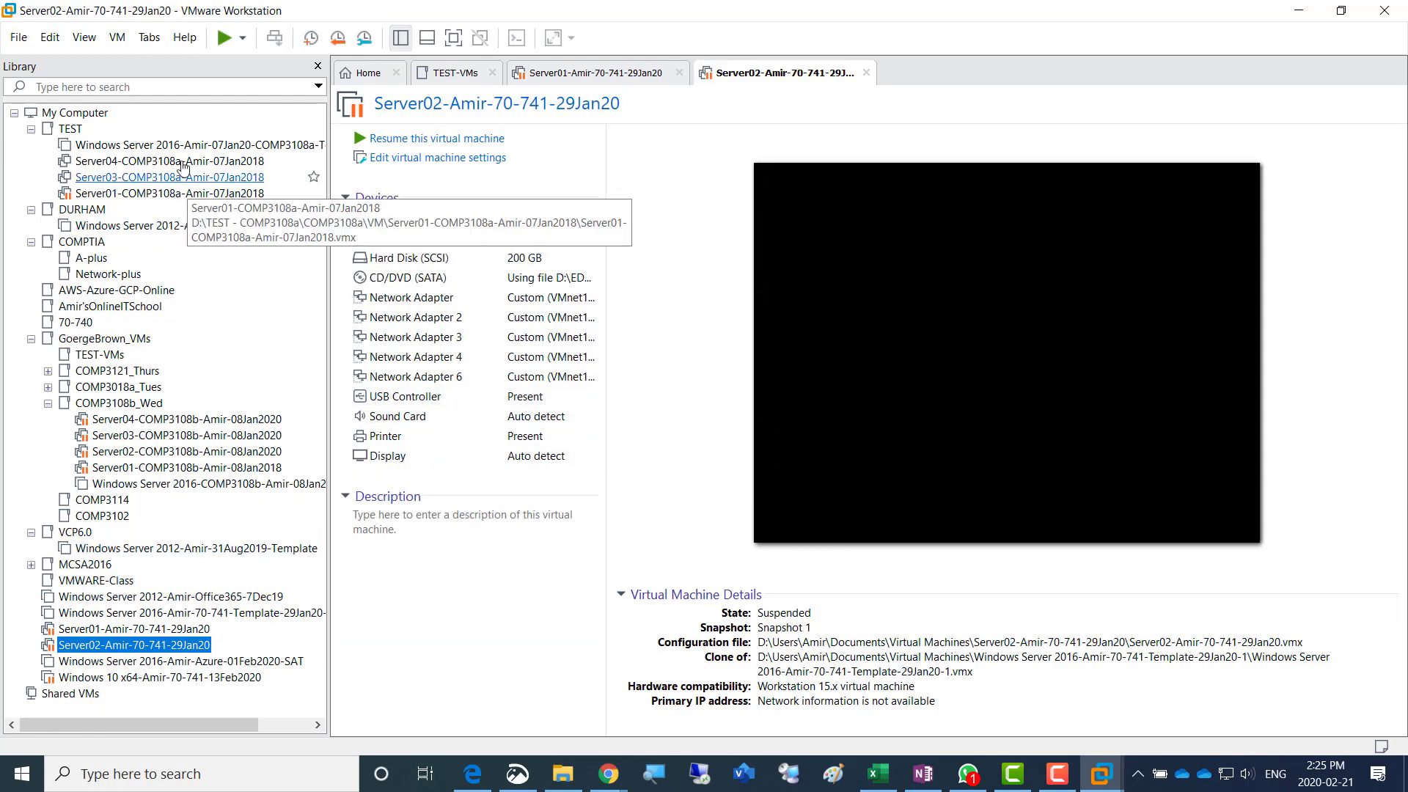
# - Permanently delete the Windows Server 2012 Virt2200 virtual machine dated 10Jan20 in the DURHAM folder from disk
pyautogui.click(176, 232)
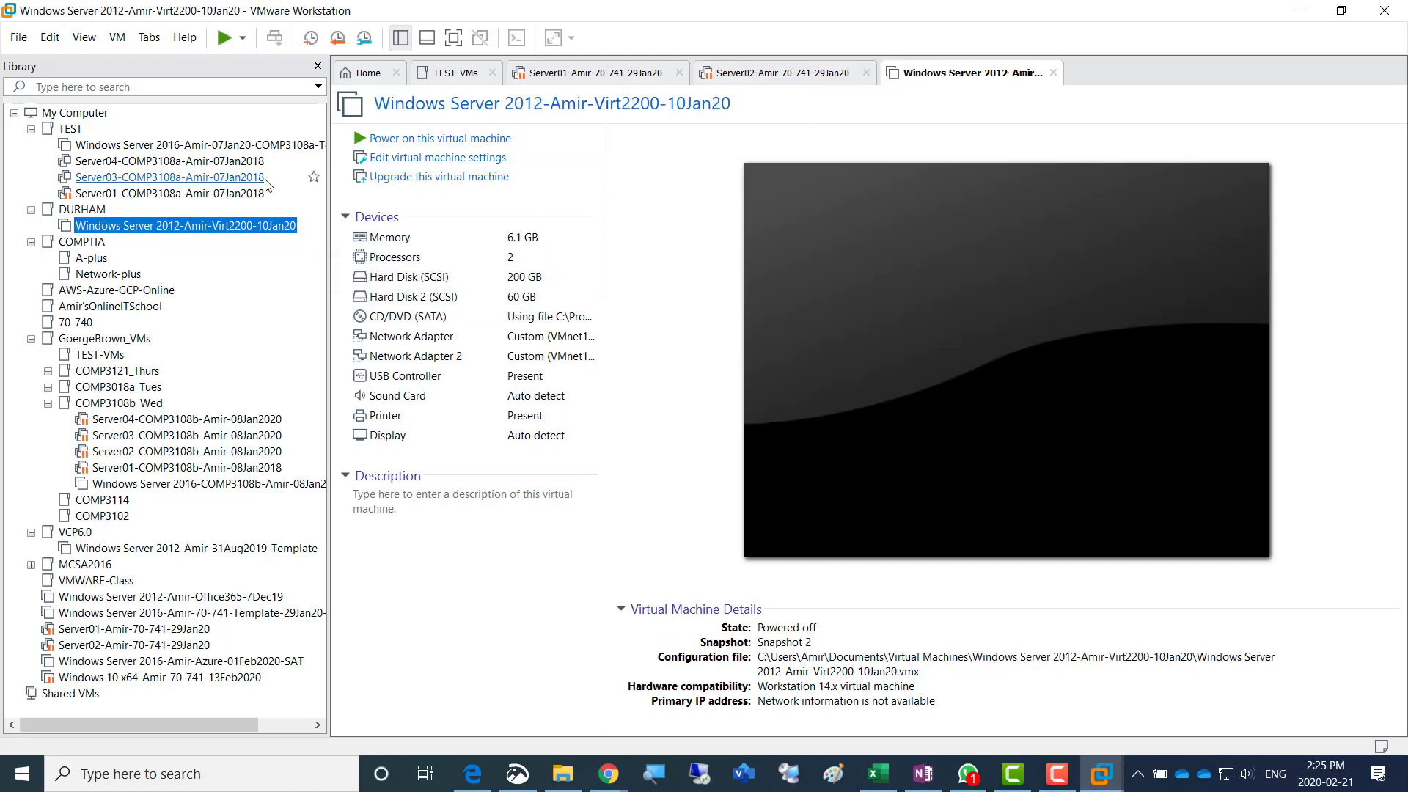
pyautogui.rightClick(941, 74)
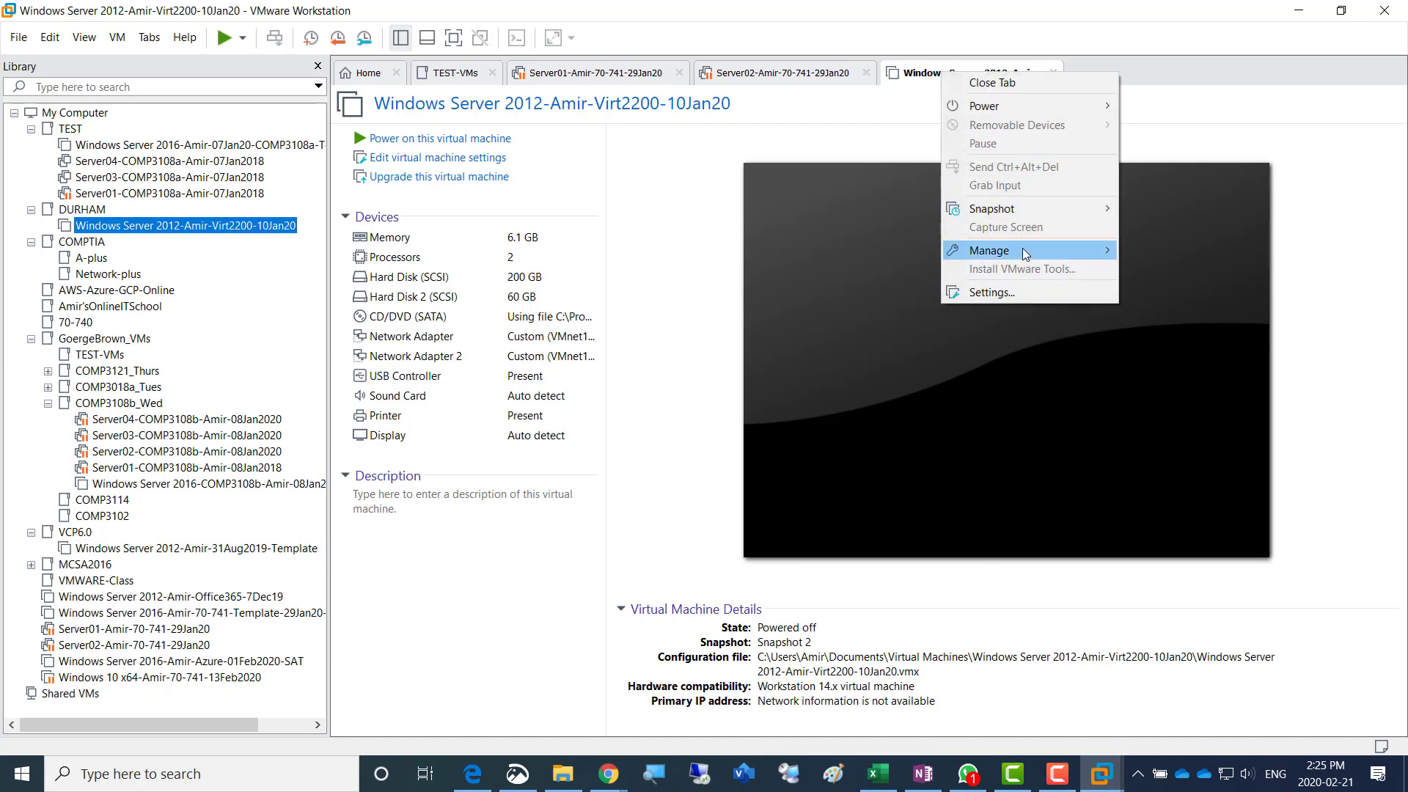
pyautogui.moveTo(1024, 251)
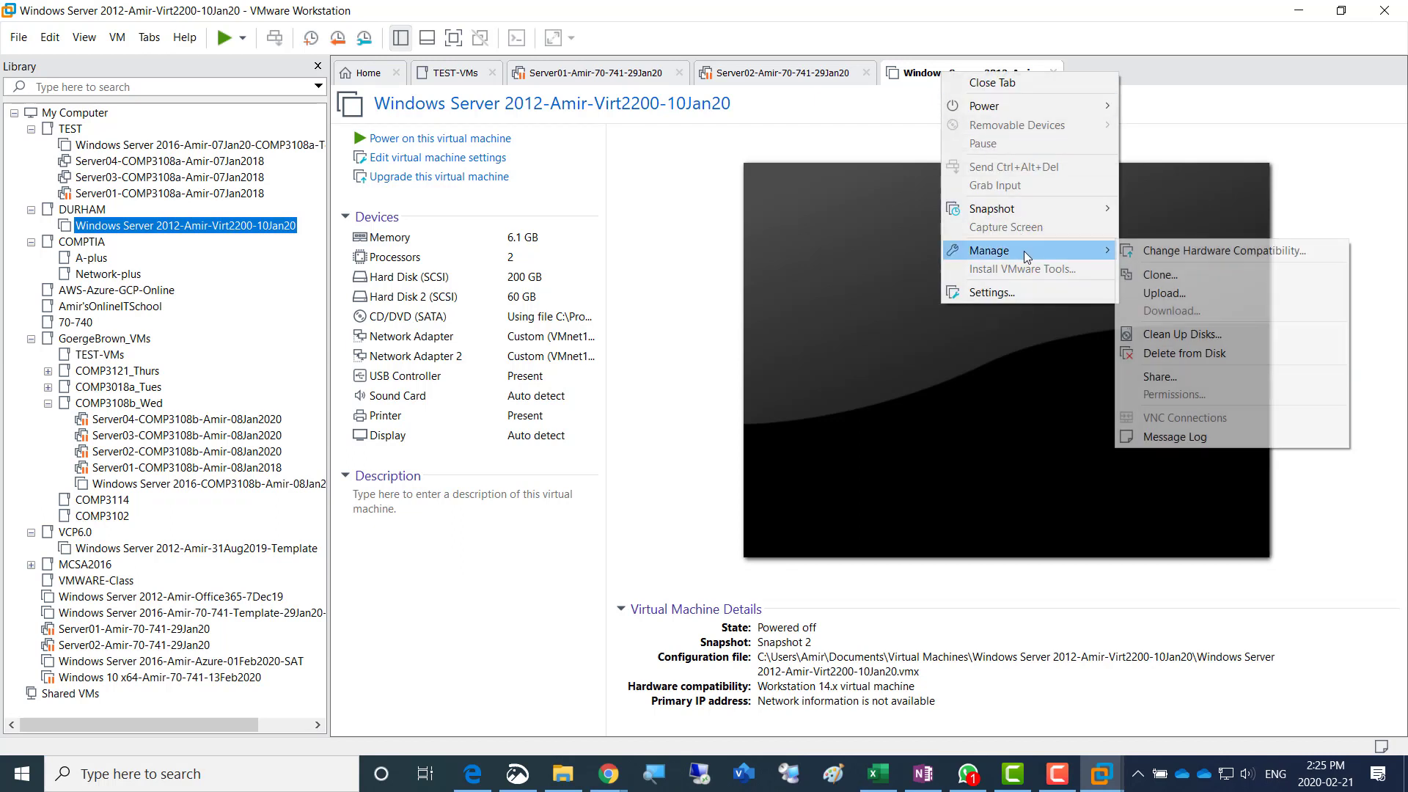
pyautogui.click(1243, 355)
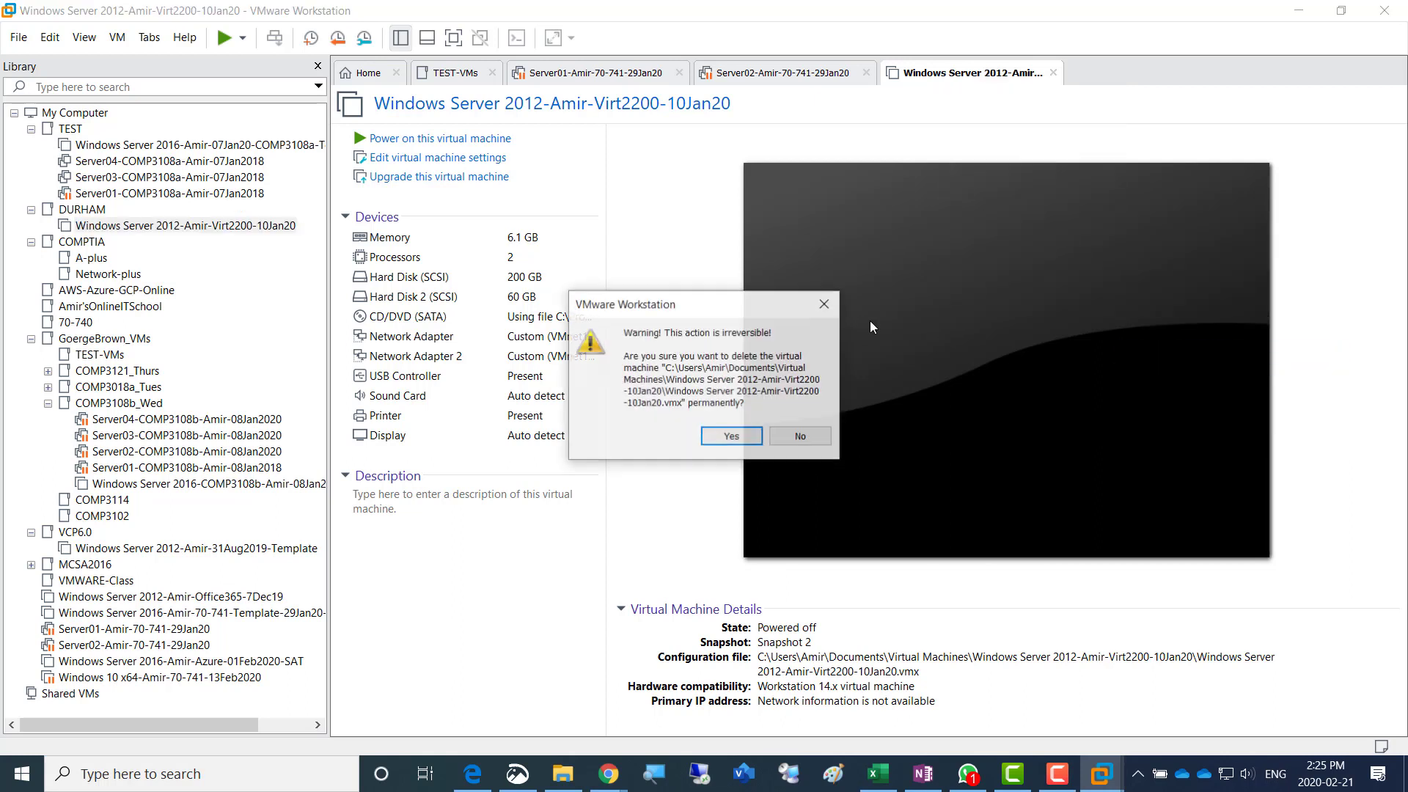
pyautogui.click(722, 438)
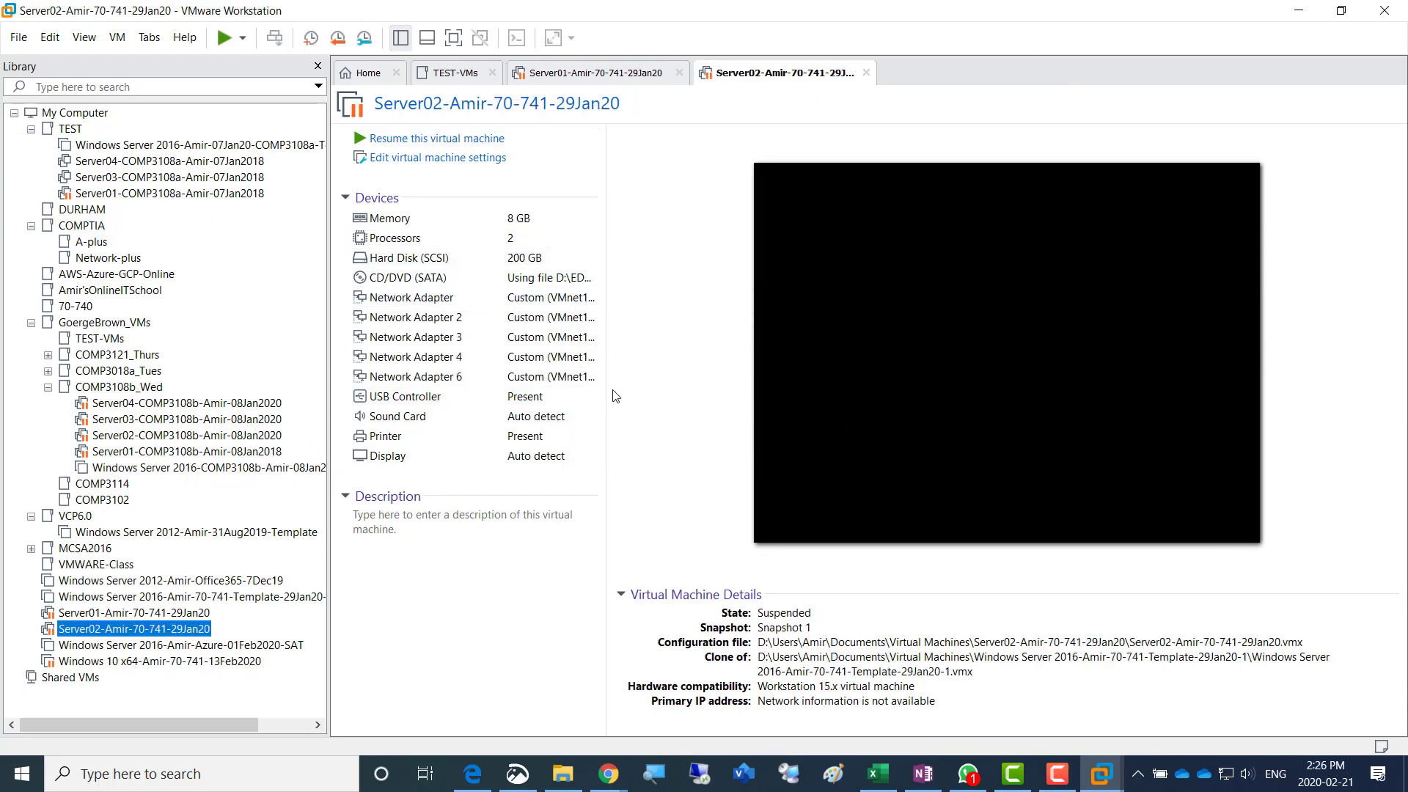
# - Empty the Recycle Bin on the desktop, permanently deleting its contents
pyautogui.press('super+d')
pyautogui.rightClick(30, 29)
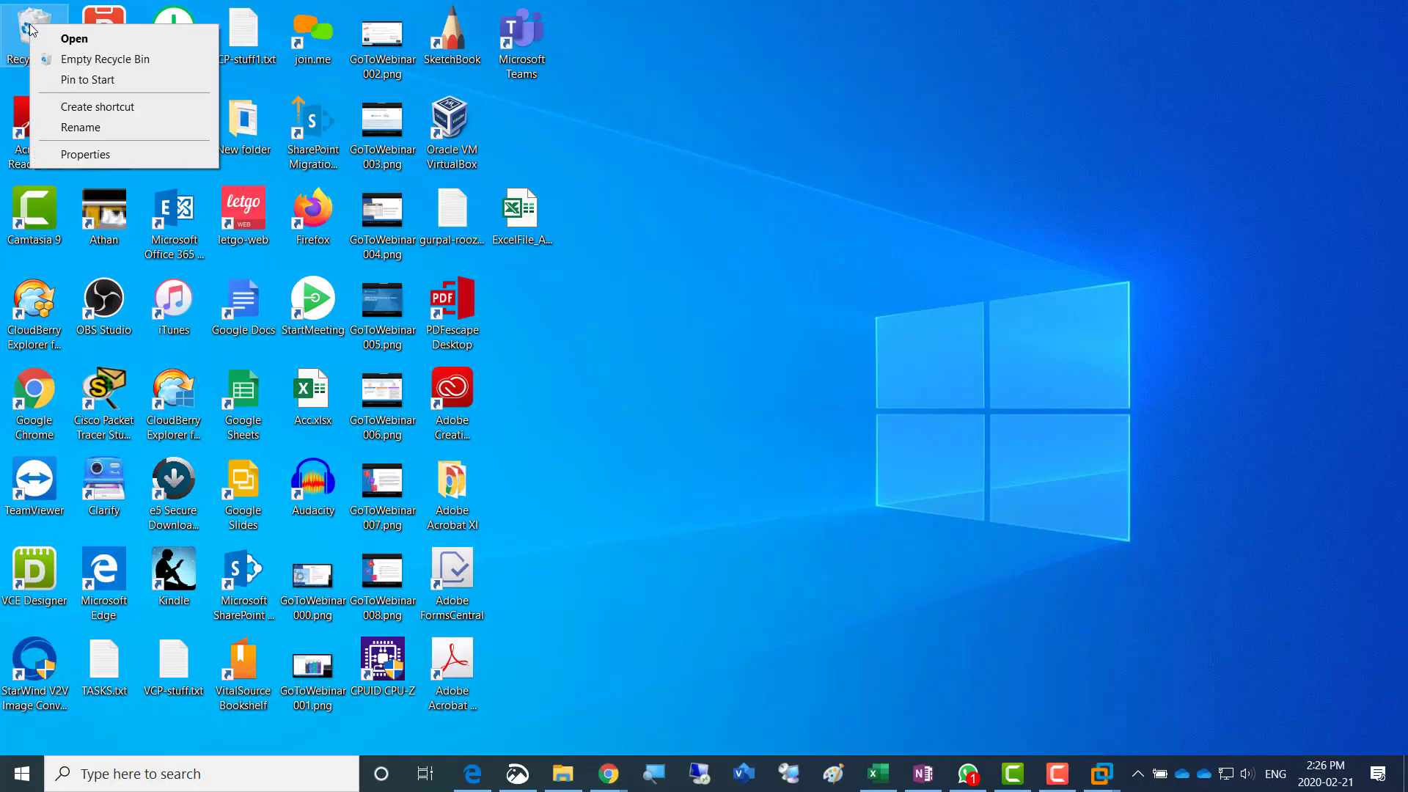
pyautogui.click(110, 60)
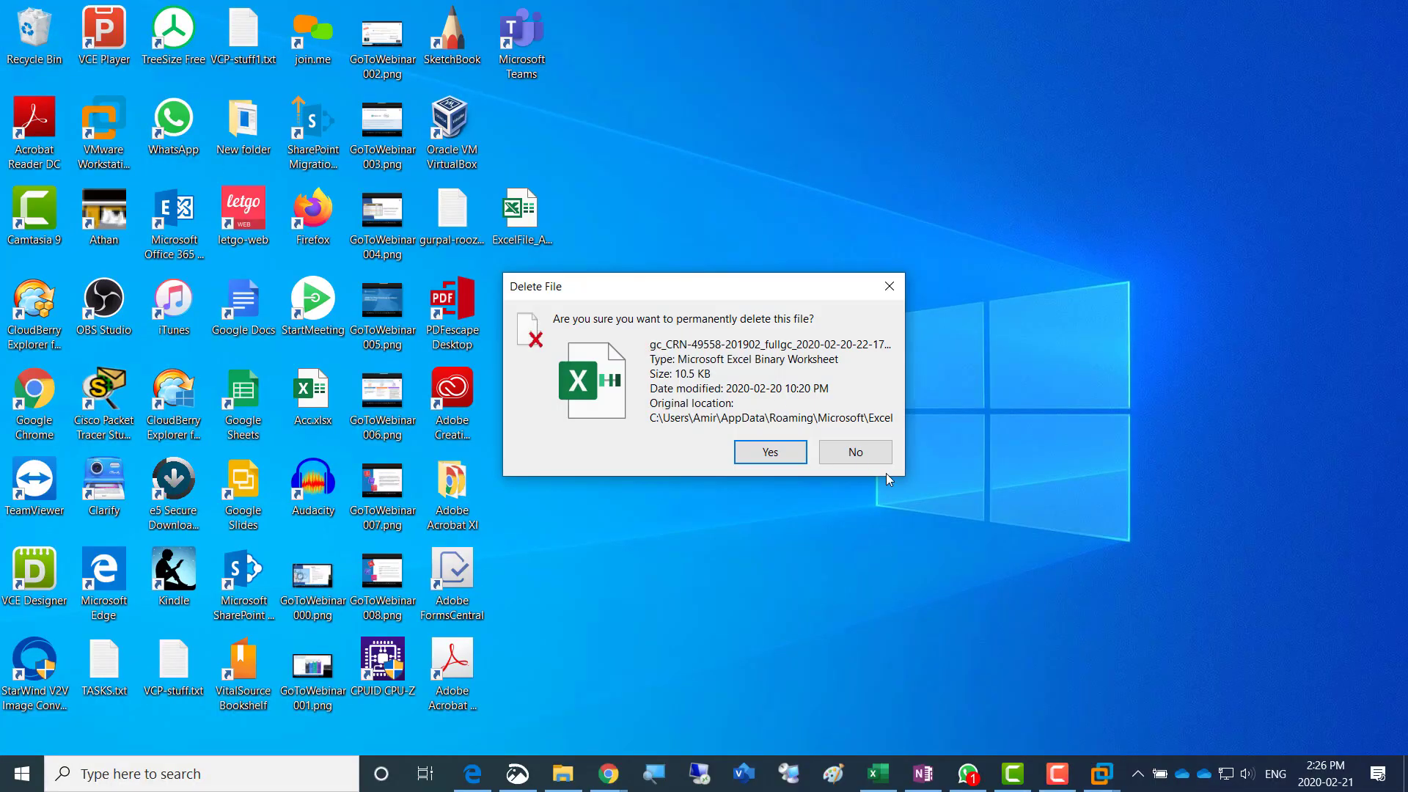
pyautogui.click(769, 452)
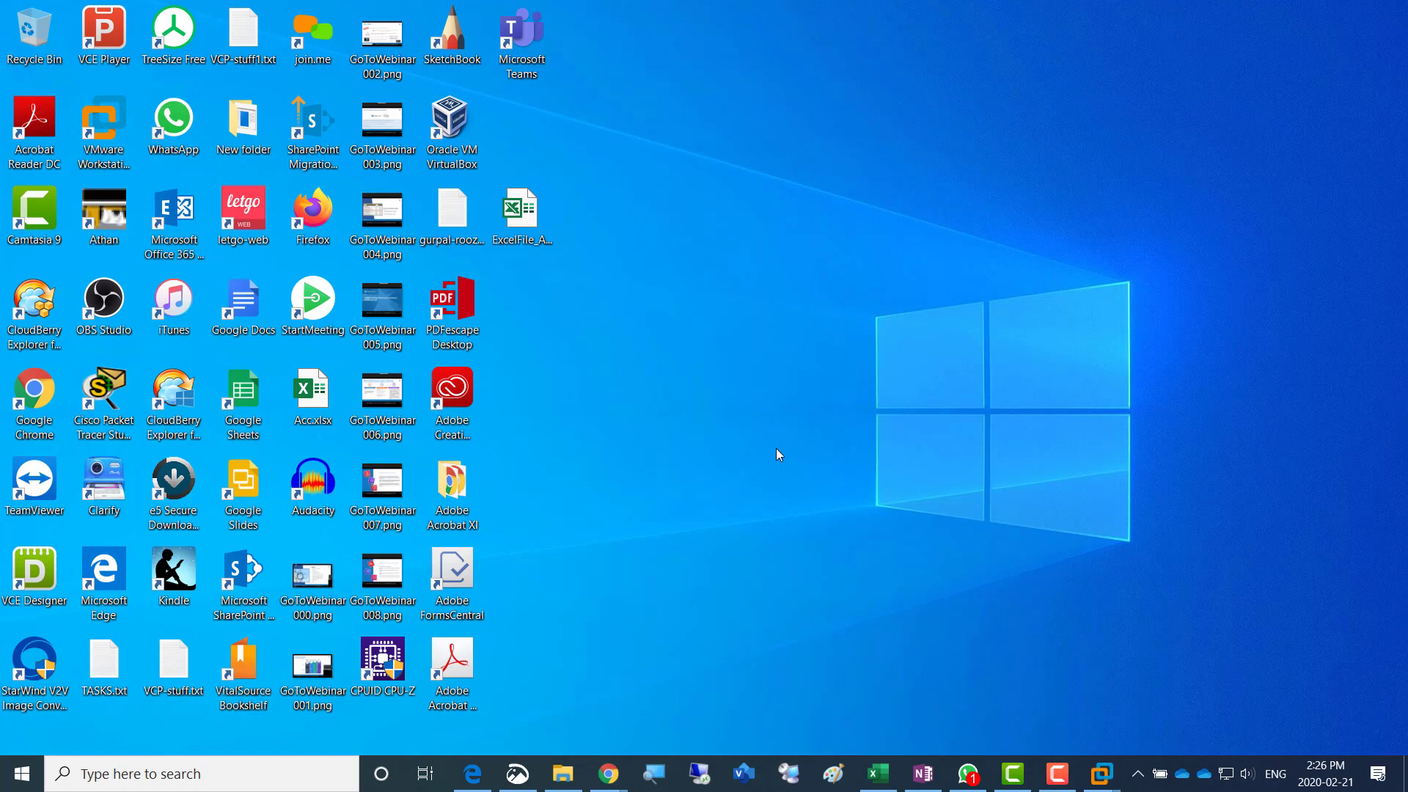
# - Return to This PC in File Explorer and recheck the drives' free space
pyautogui.hotkey('alt', 'Tab')
pyautogui.hotkey('alt', 'Tab')
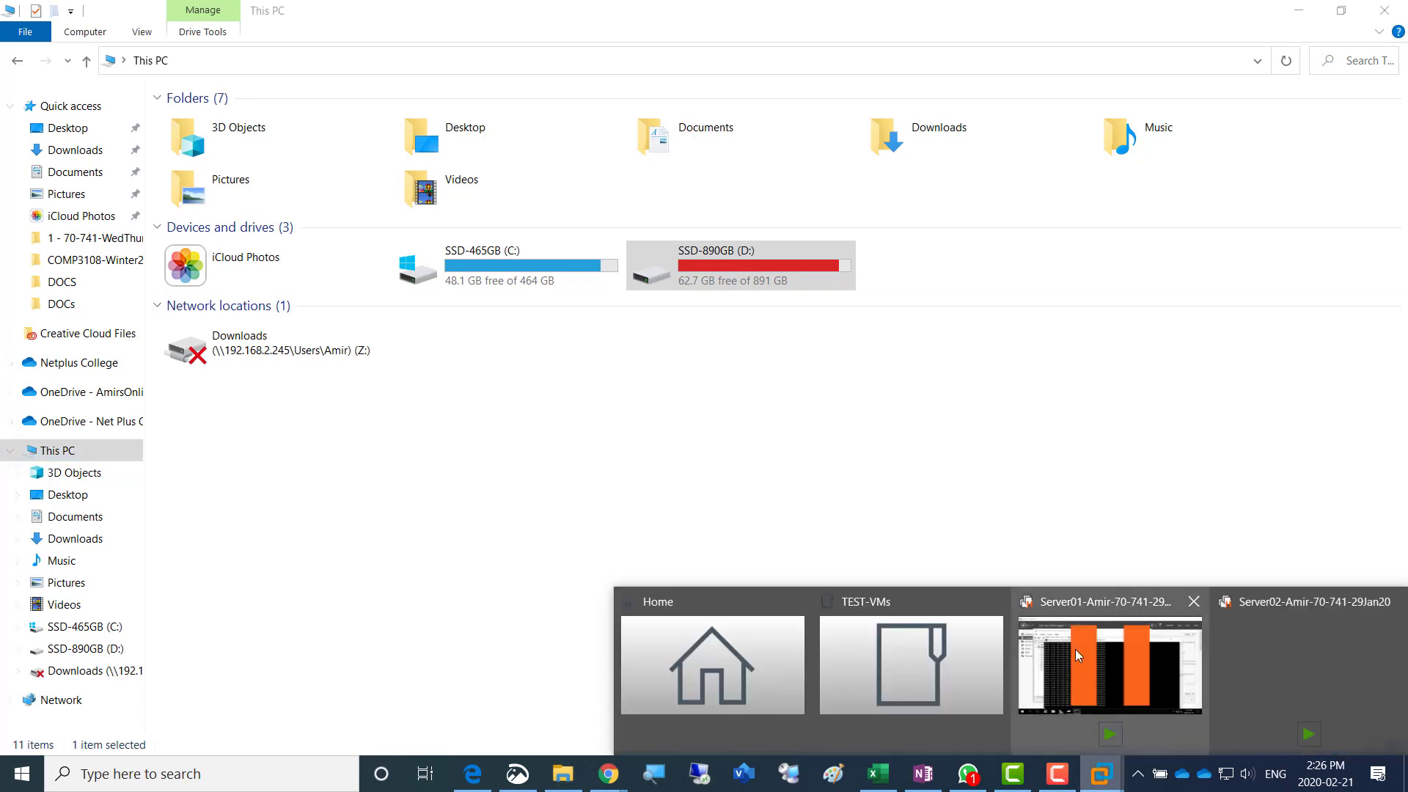
pyautogui.click(715, 469)
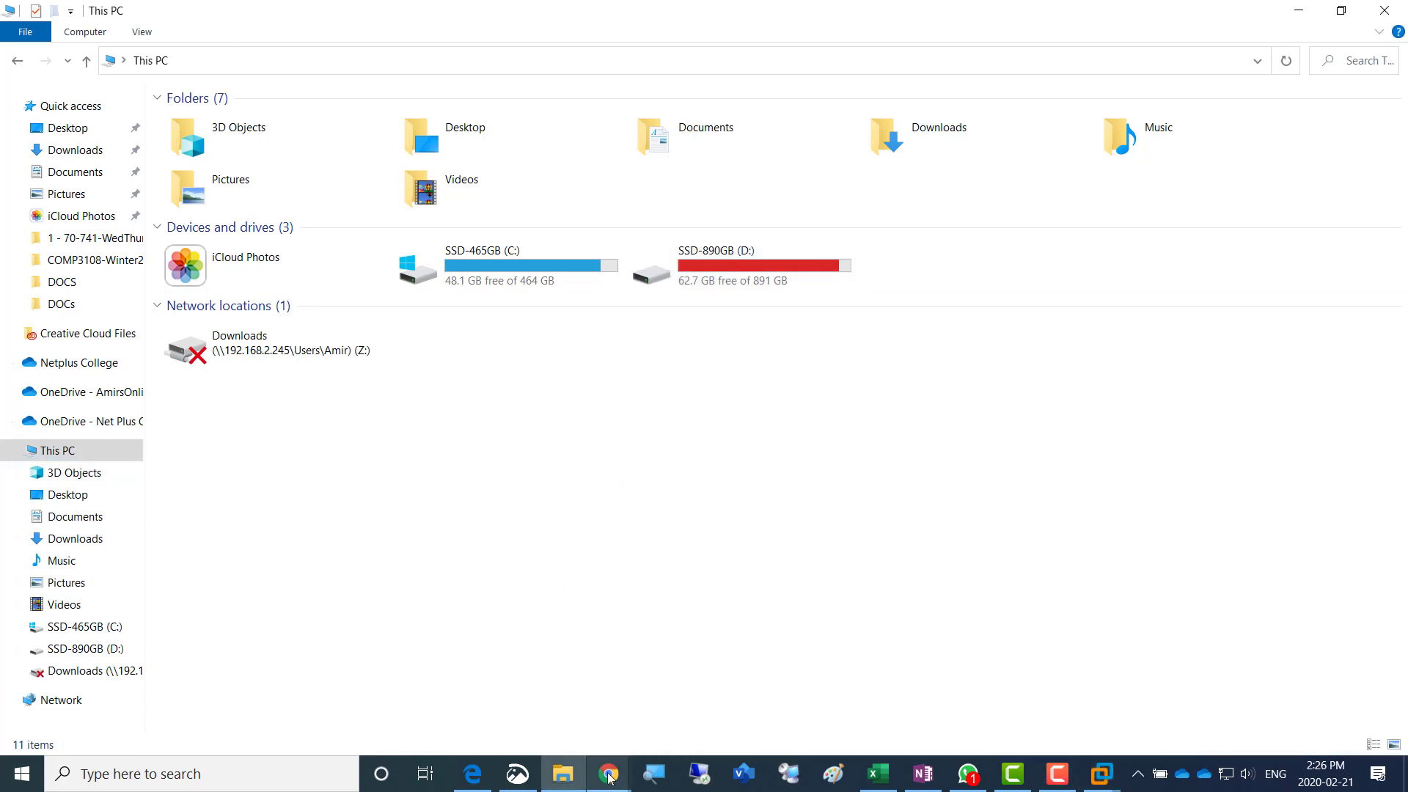
pyautogui.click(560, 780)
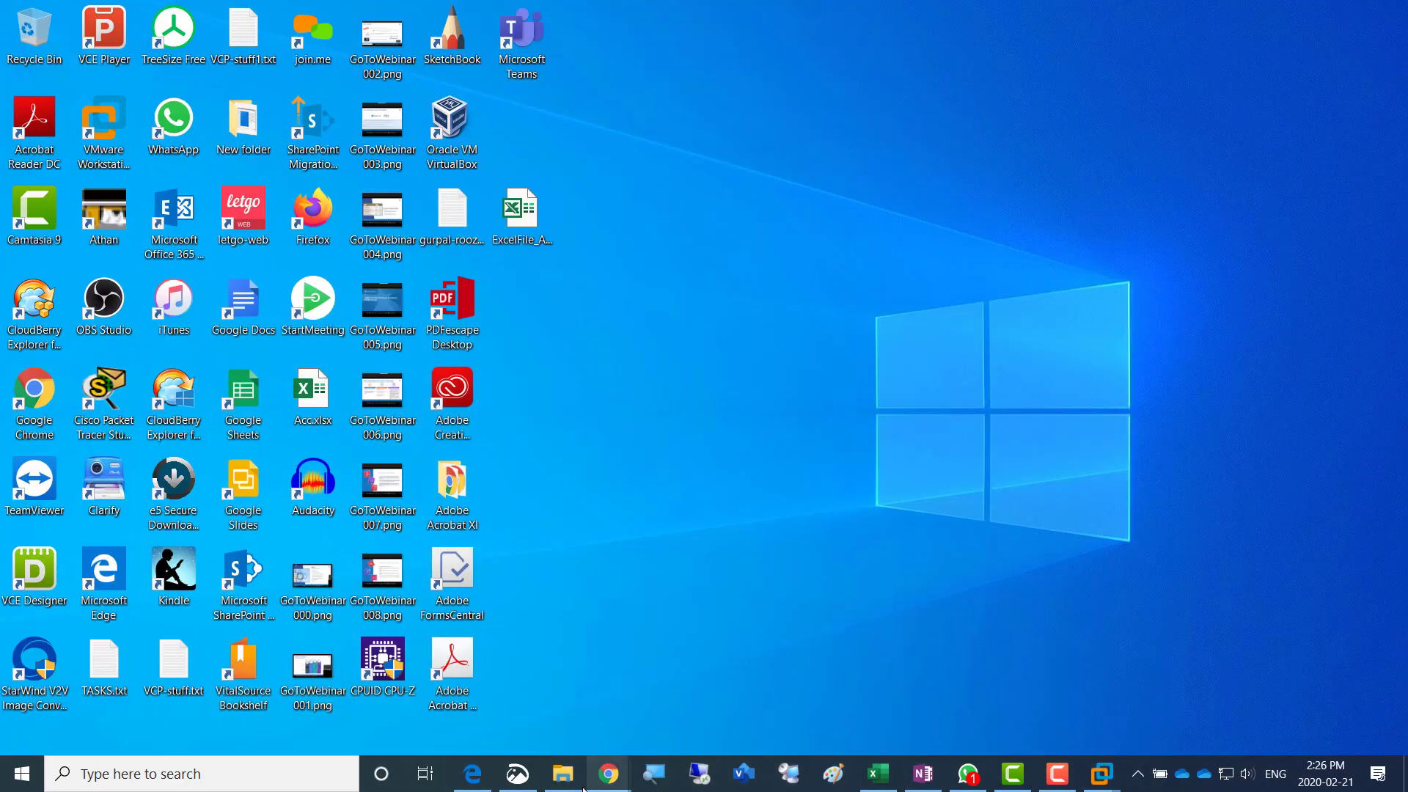
pyautogui.click(563, 776)
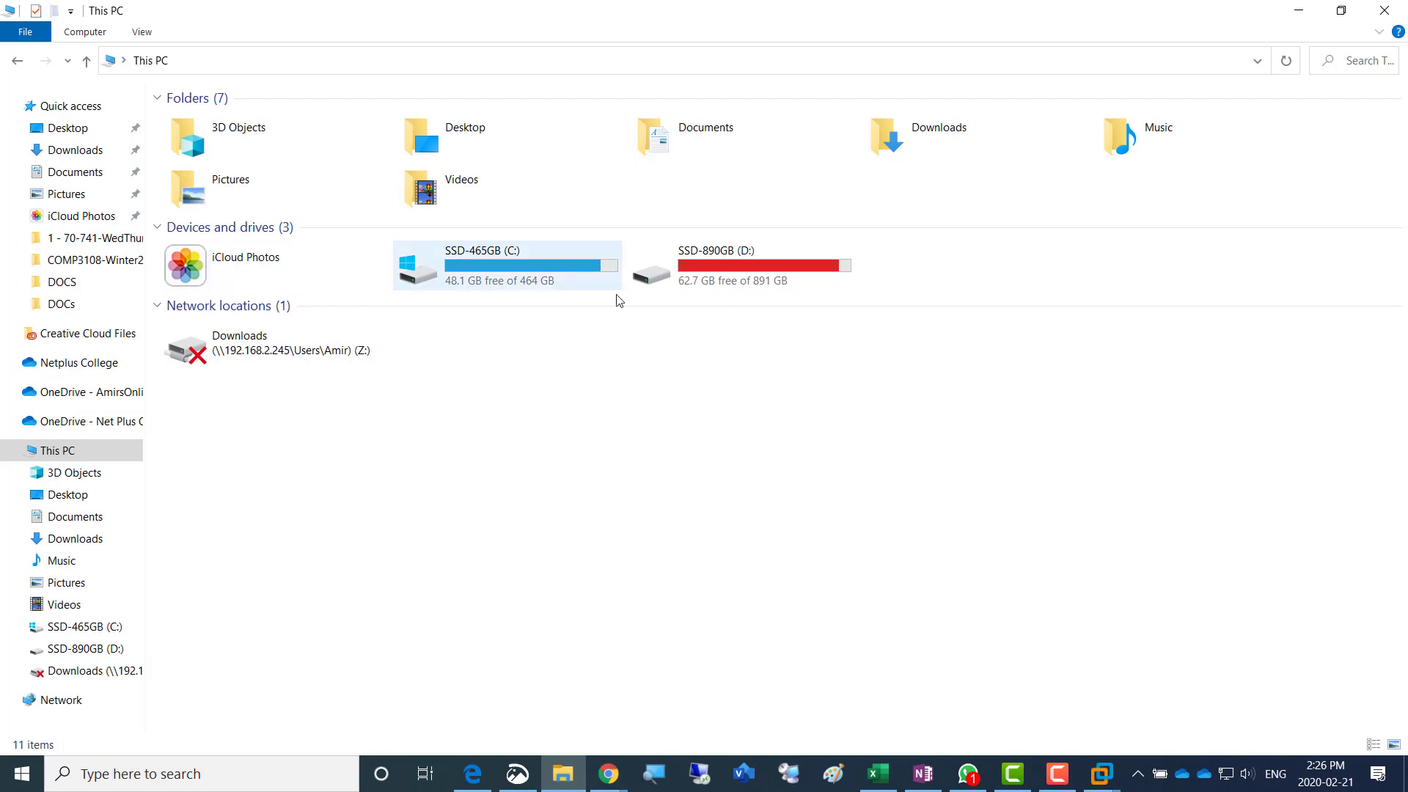
# - Open the folder D:\EDU\Academies\1 - Durham-College\SOFT and widen the Name column to fit the full file names
pyautogui.doubleClick(723, 276)
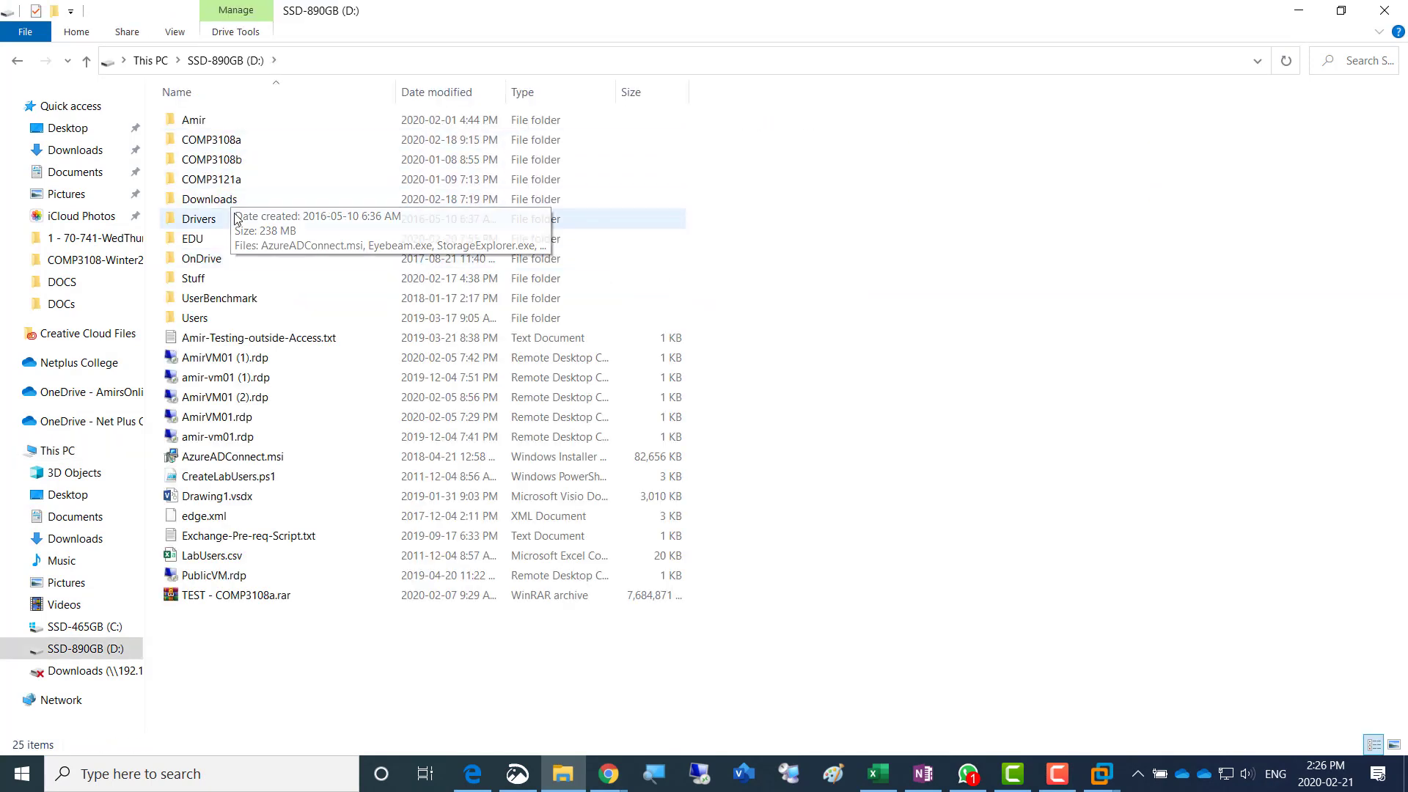
pyautogui.doubleClick(208, 242)
pyautogui.doubleClick(230, 120)
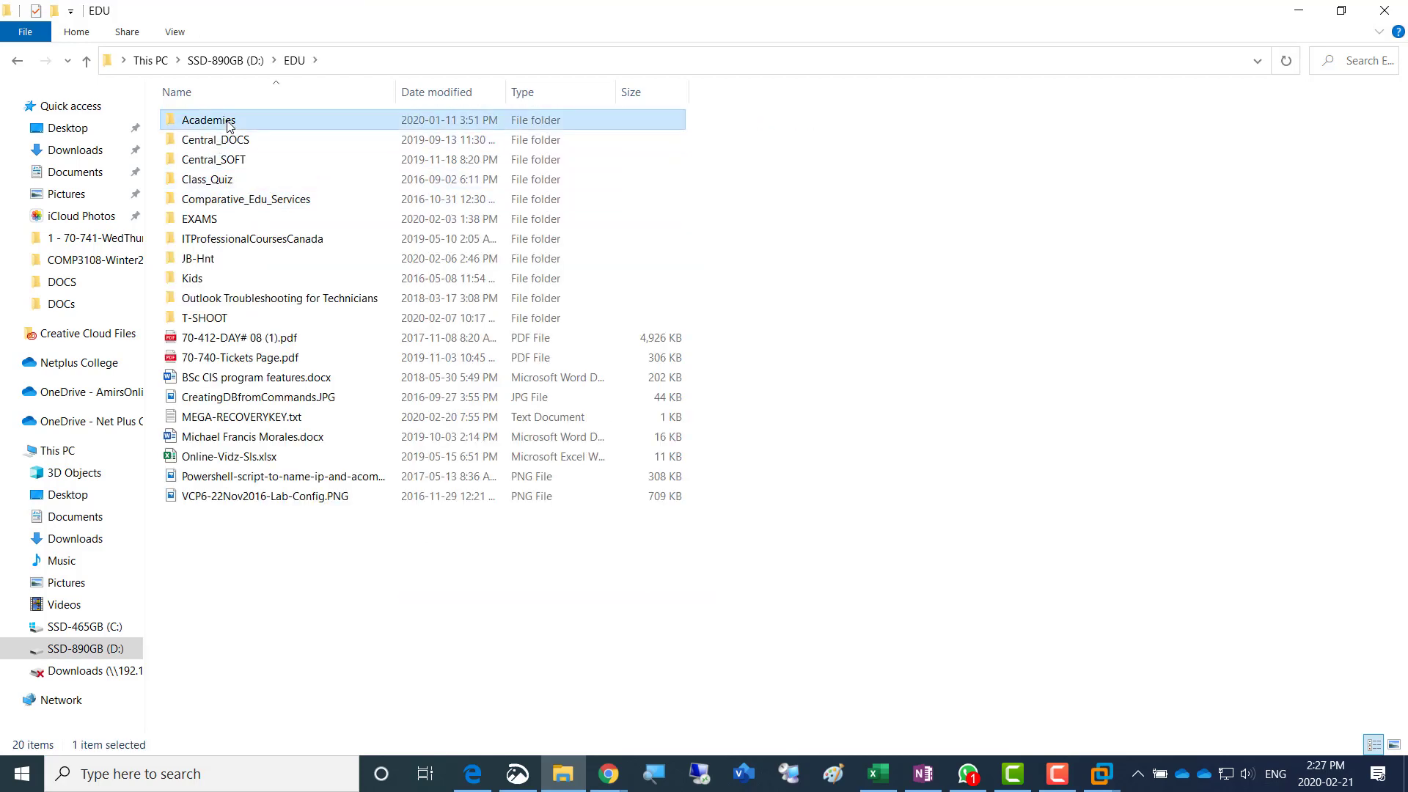
pyautogui.doubleClick(256, 121)
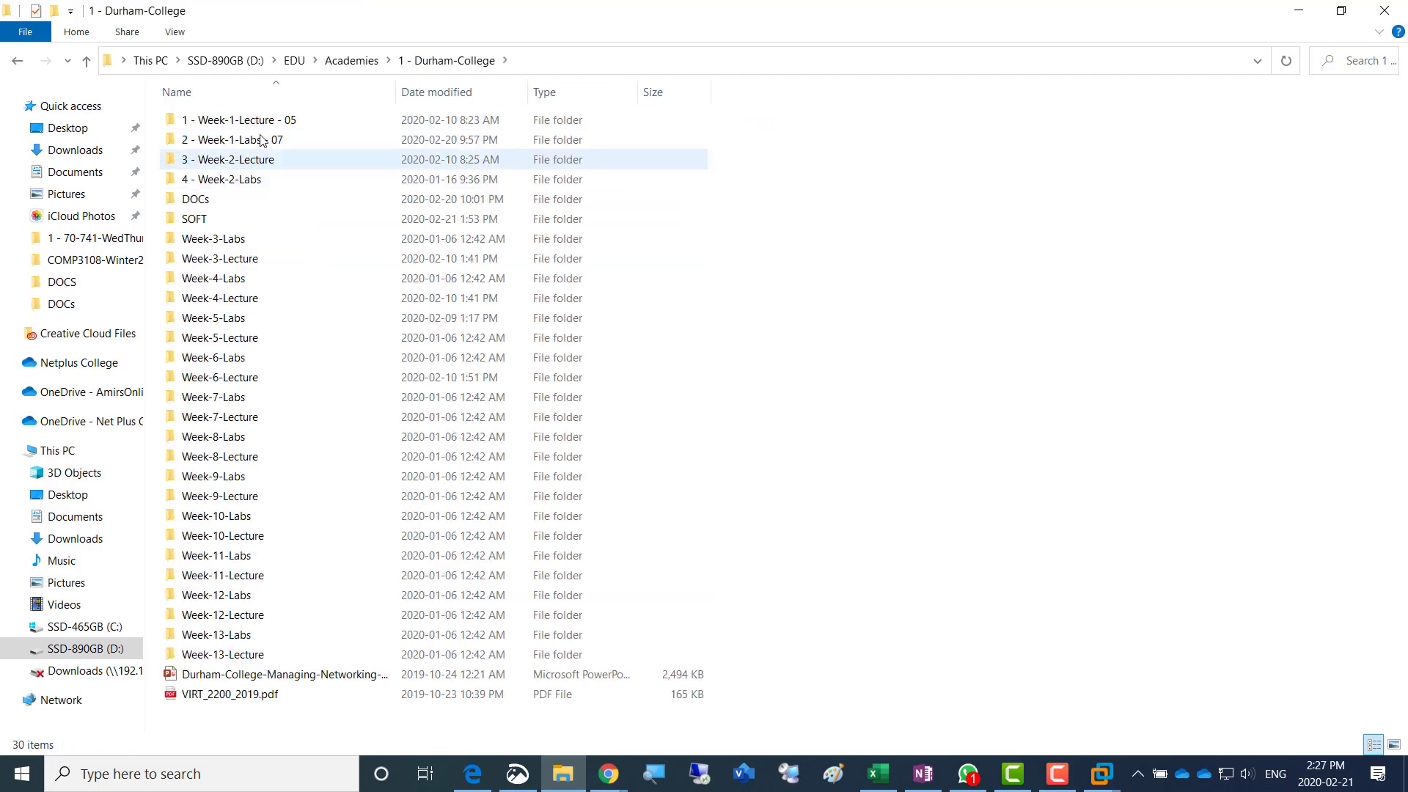
pyautogui.doubleClick(222, 223)
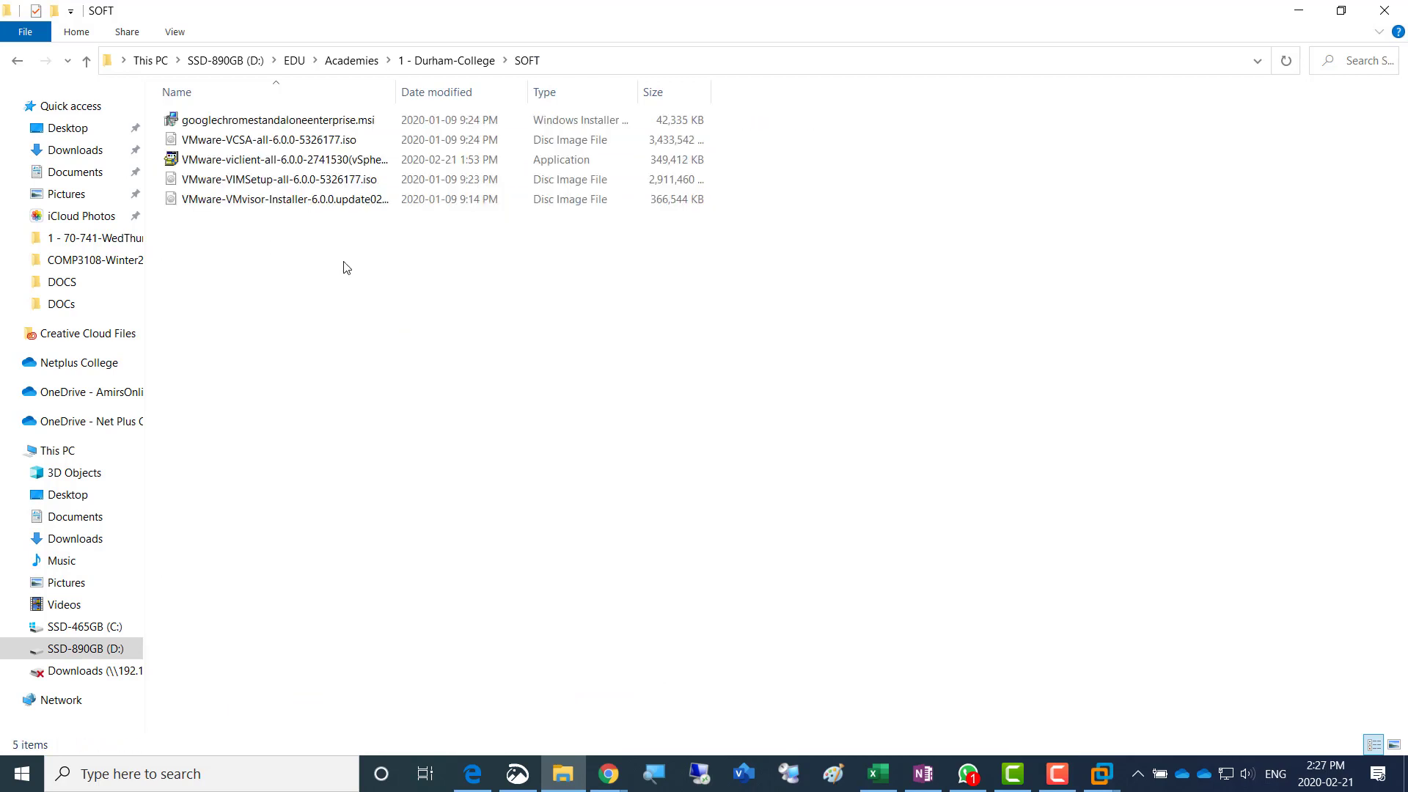
pyautogui.click(393, 93)
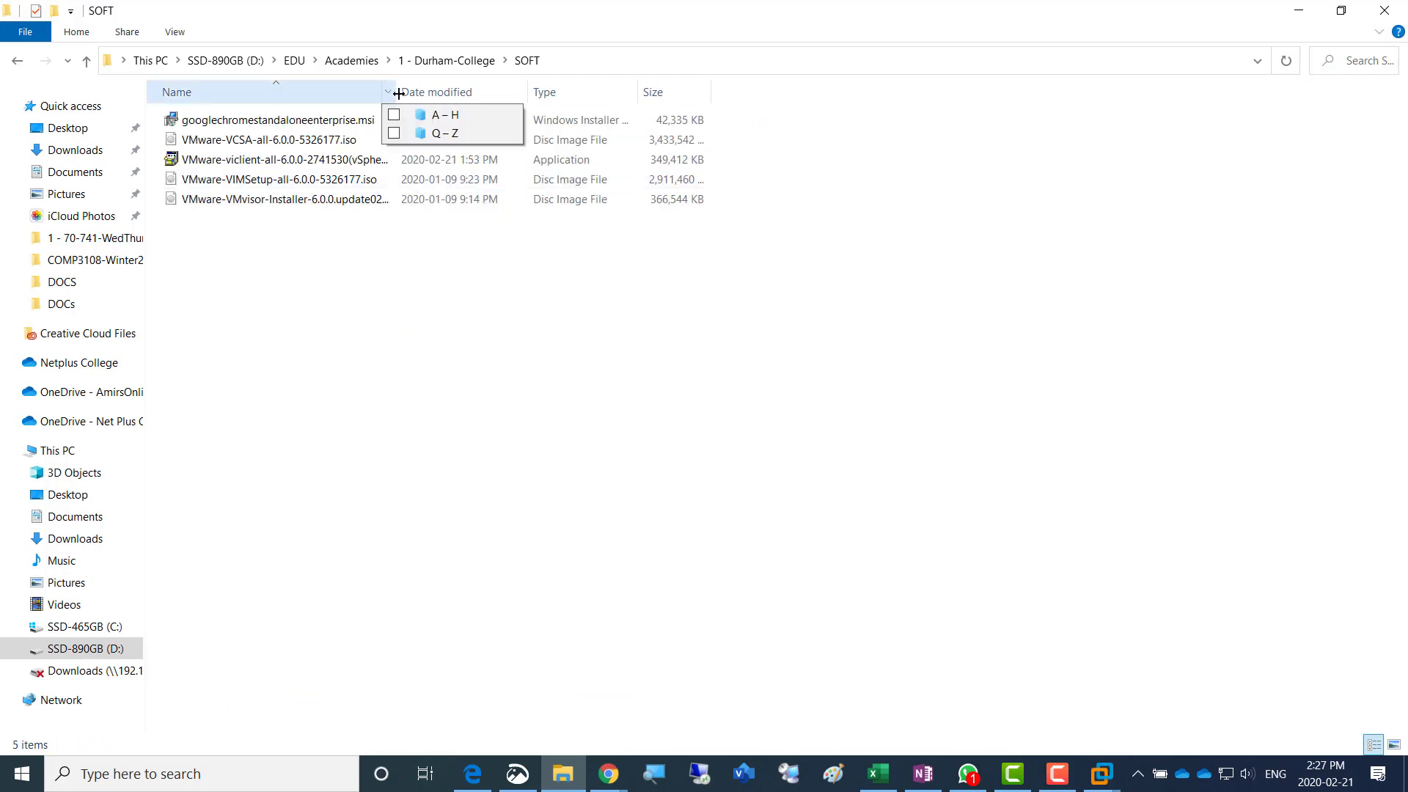
pyautogui.moveTo(398, 93); pyautogui.dragTo(511, 91)
# - Start Magnifier, enlarge the file list to 250%, and select the VMware-VMvisor-Installer-6.0.0 ISO file
pyautogui.click(662, 775)
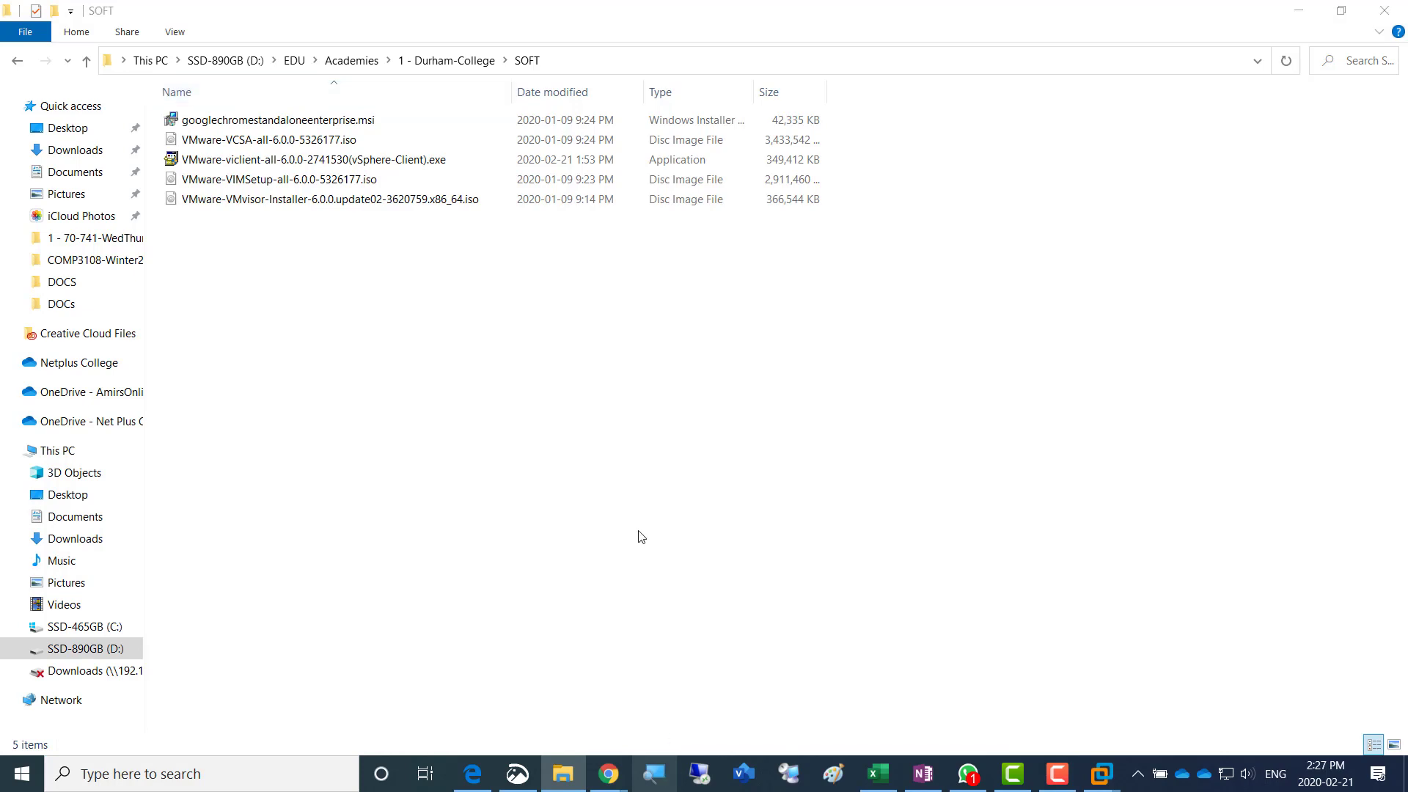
pyautogui.click(422, 62)
pyautogui.click(422, 62)
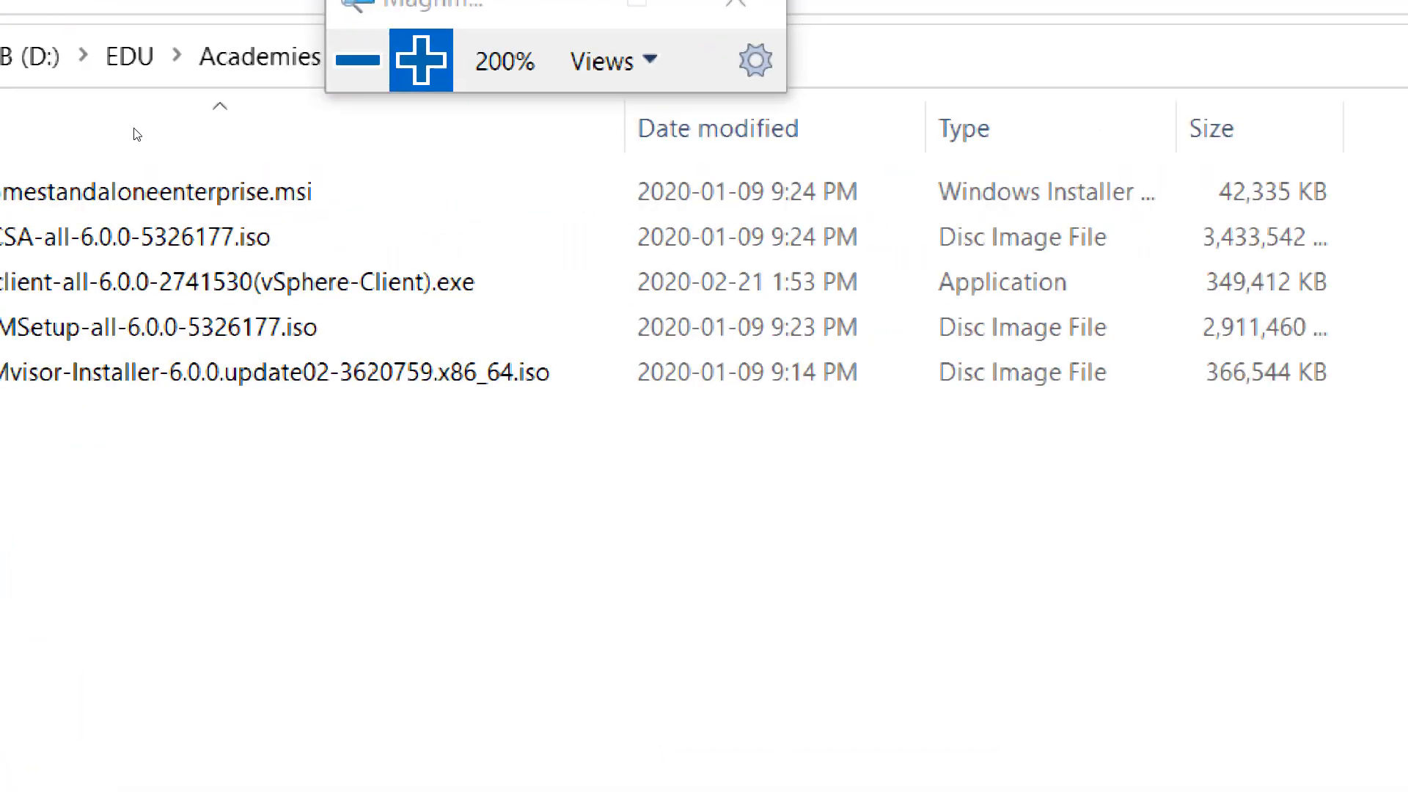
pyautogui.click(423, 62)
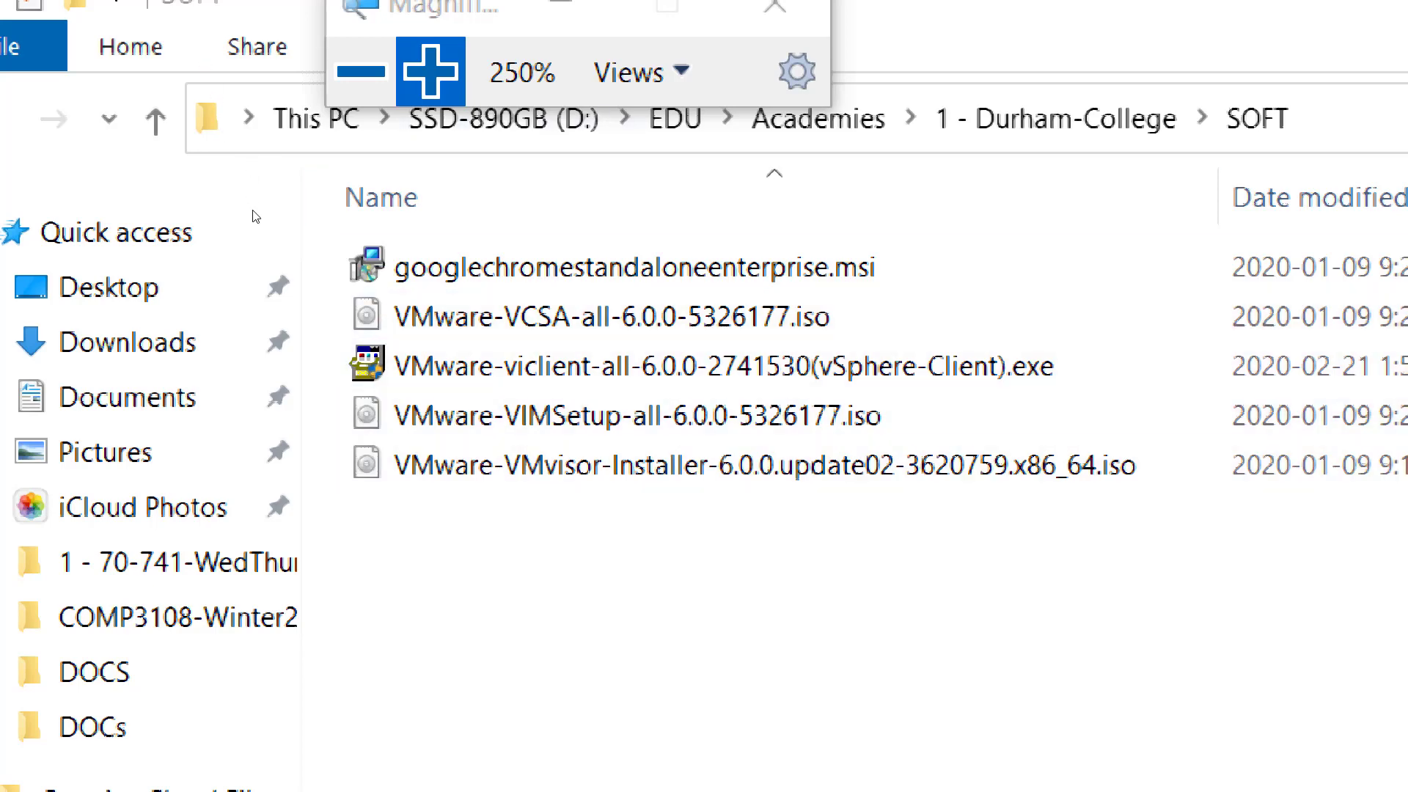
pyautogui.click(595, 467)
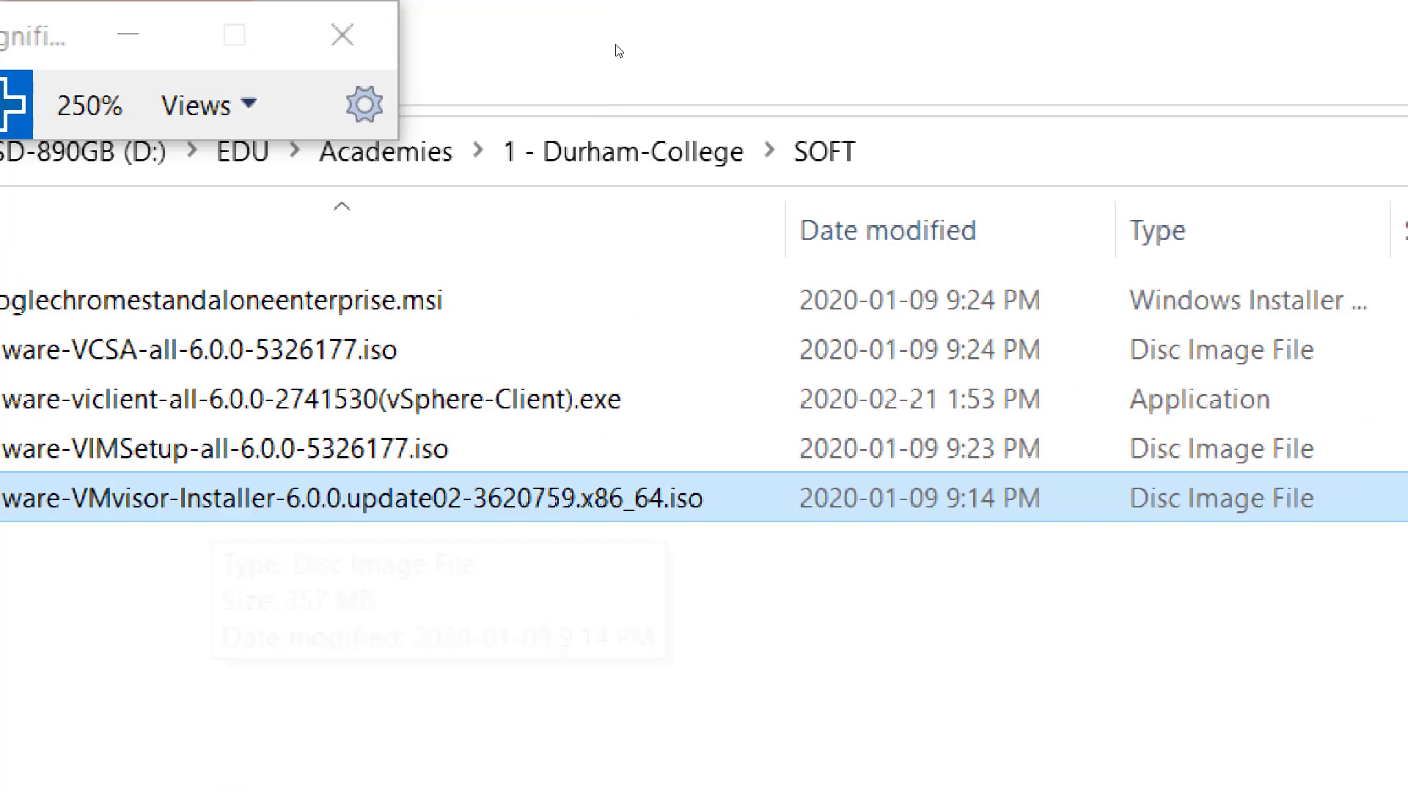
# - Display the SOFT folder's full path and bring the magnification back to 100%
pyautogui.click(555, 67)
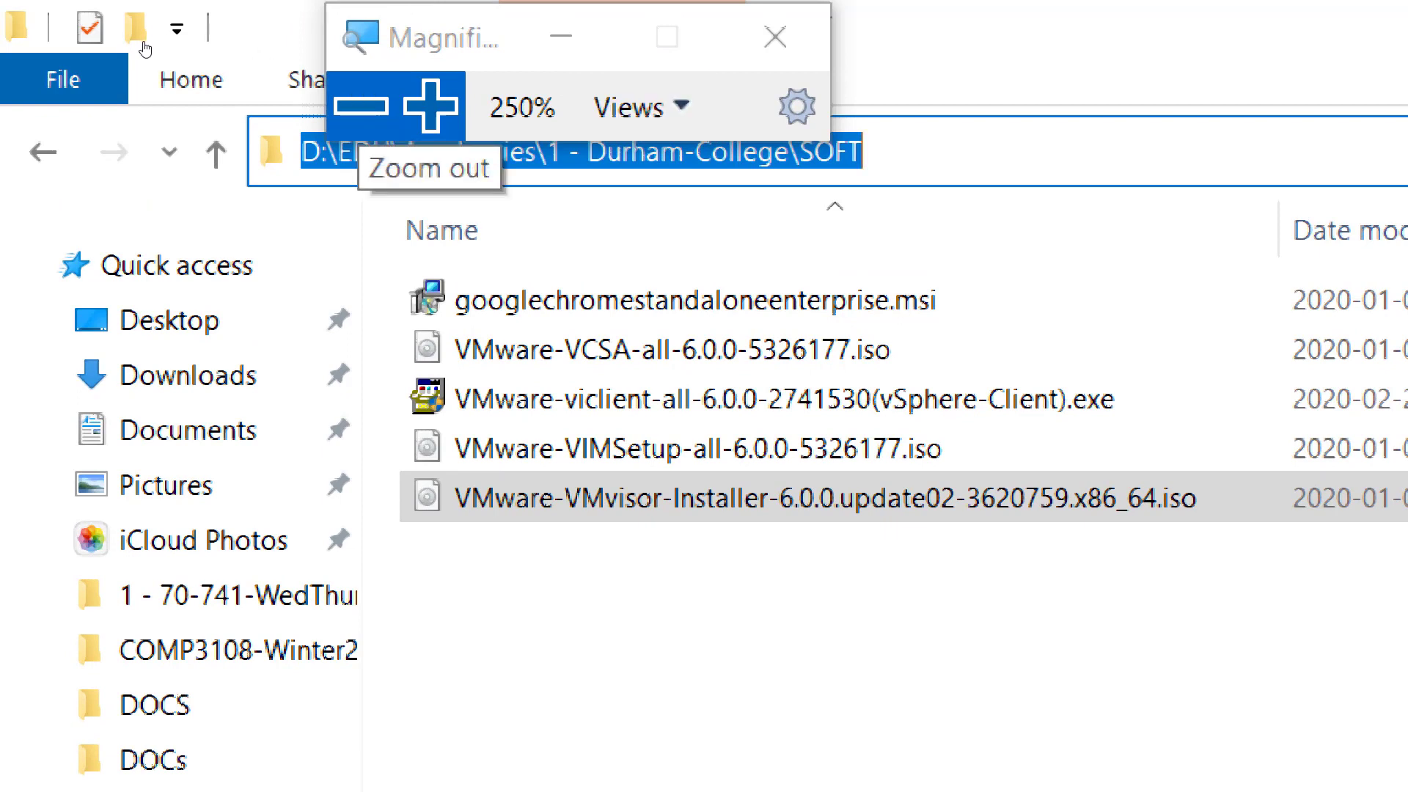
pyautogui.press('super+minus')
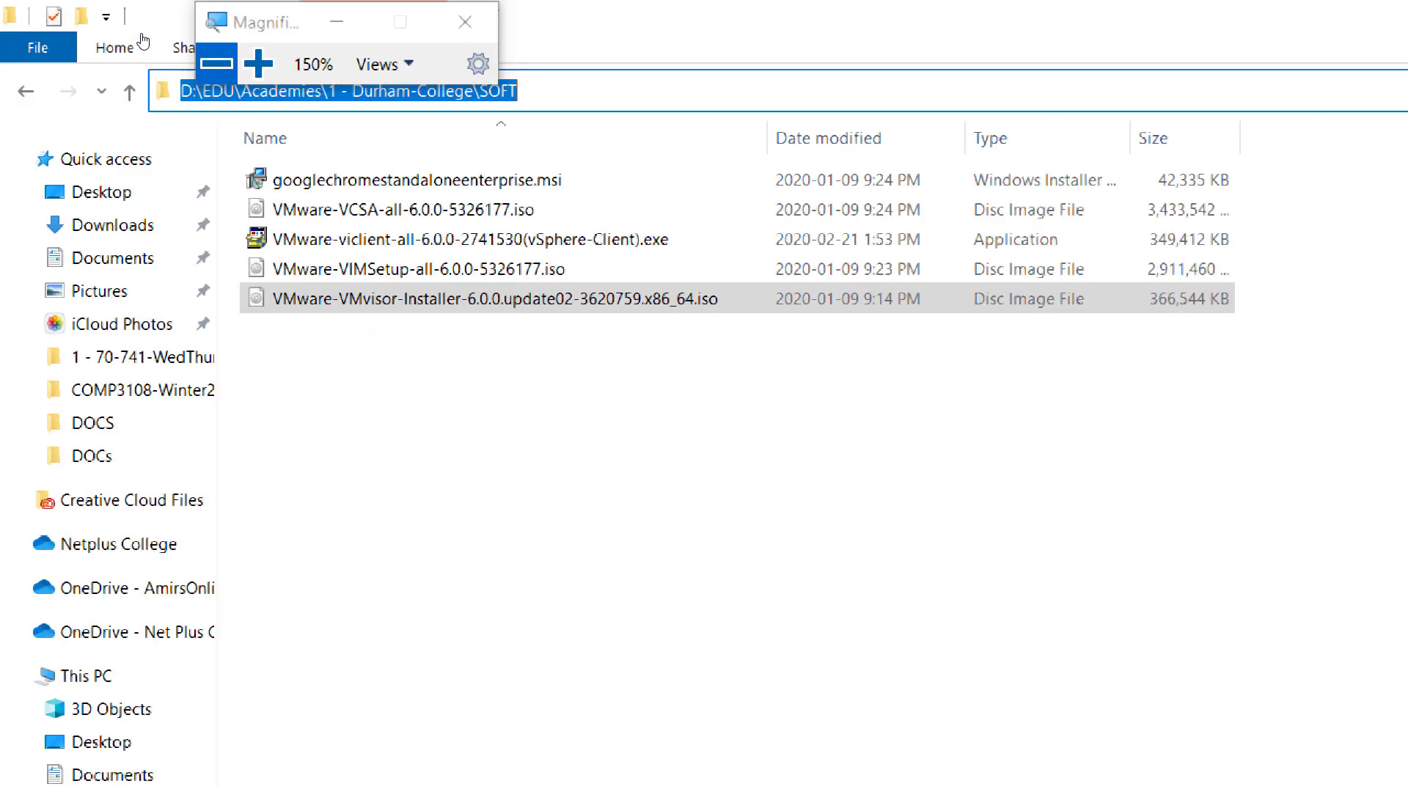
pyautogui.press('super+minus')
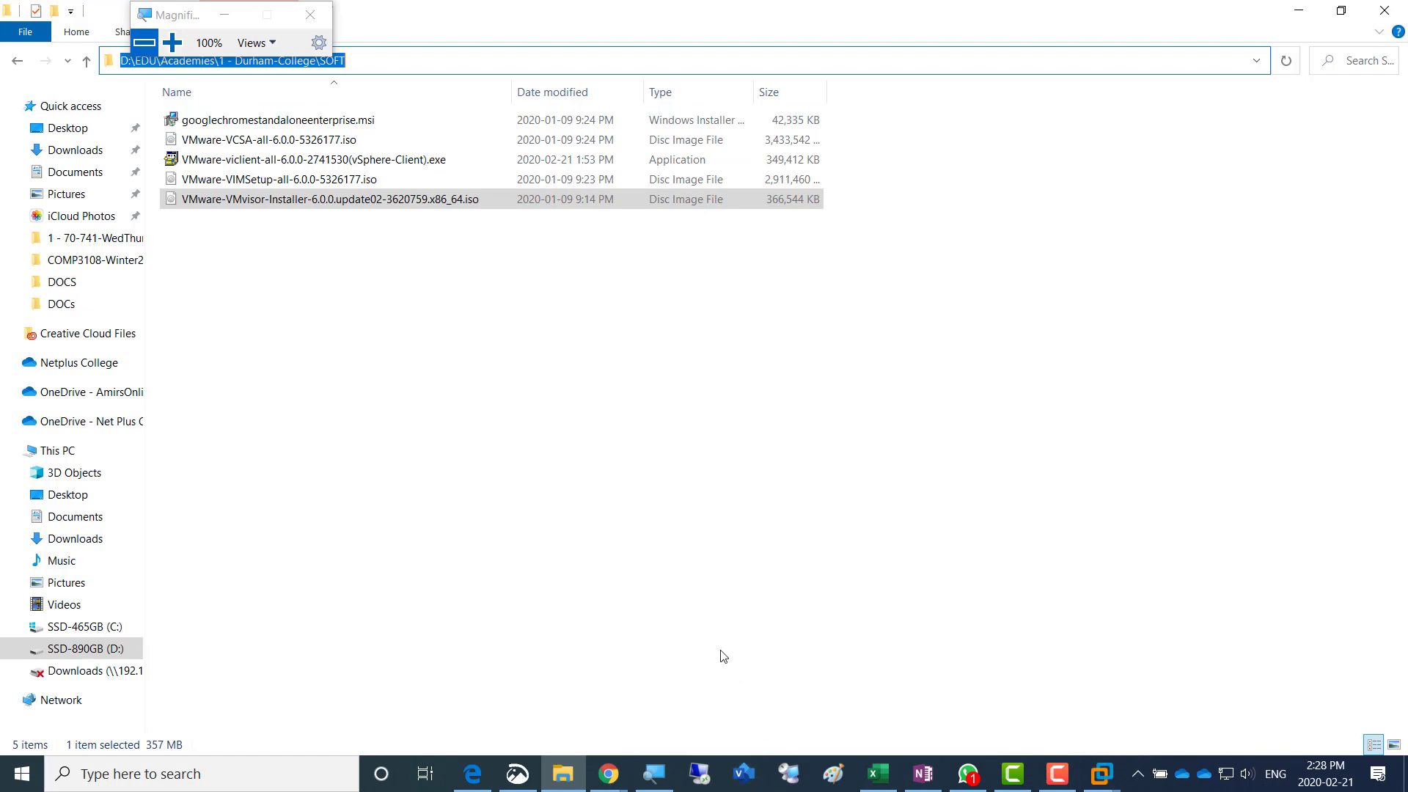
# - Magnify the SOFT folder to 200% and examine the VMware installer files and their types
pyautogui.click(173, 43)
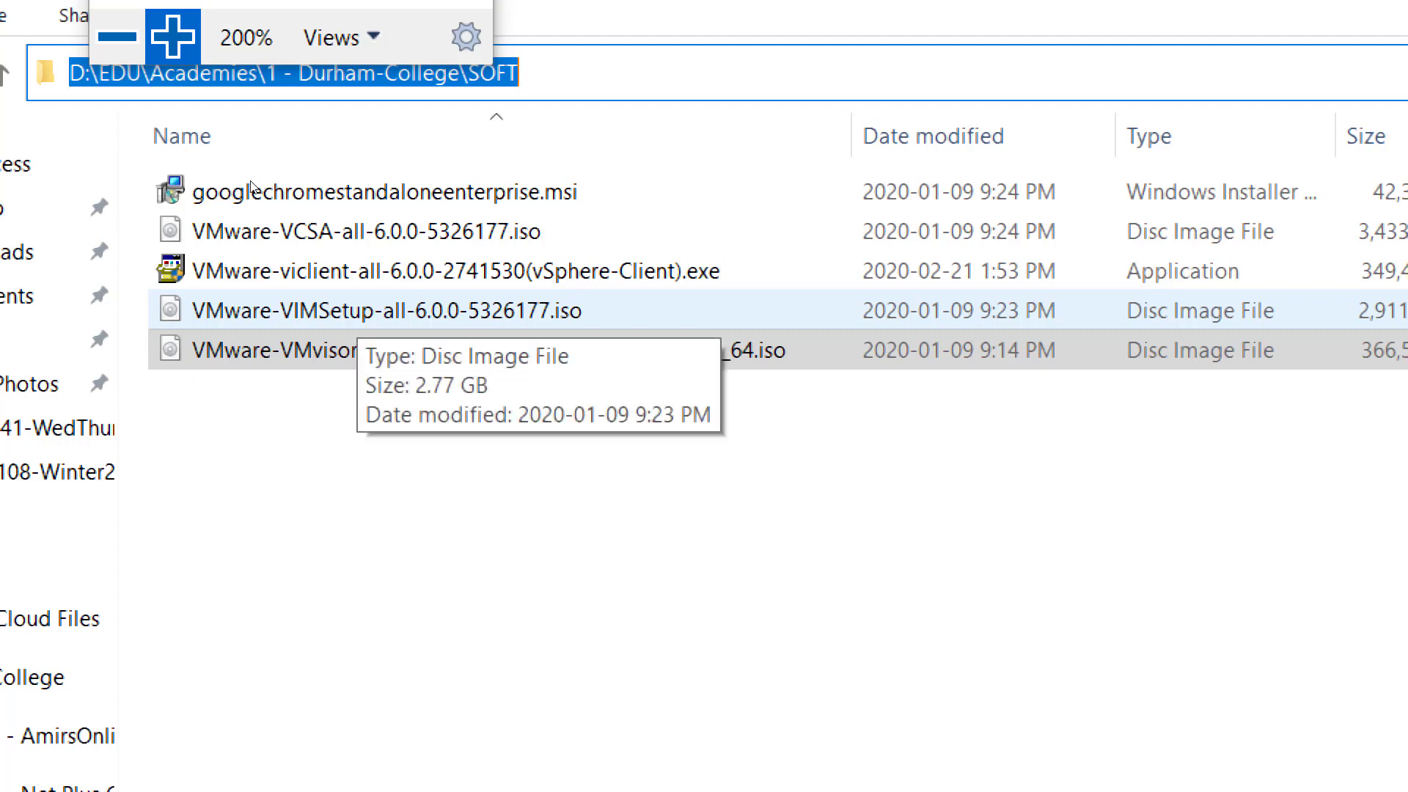
pyautogui.press('Down')
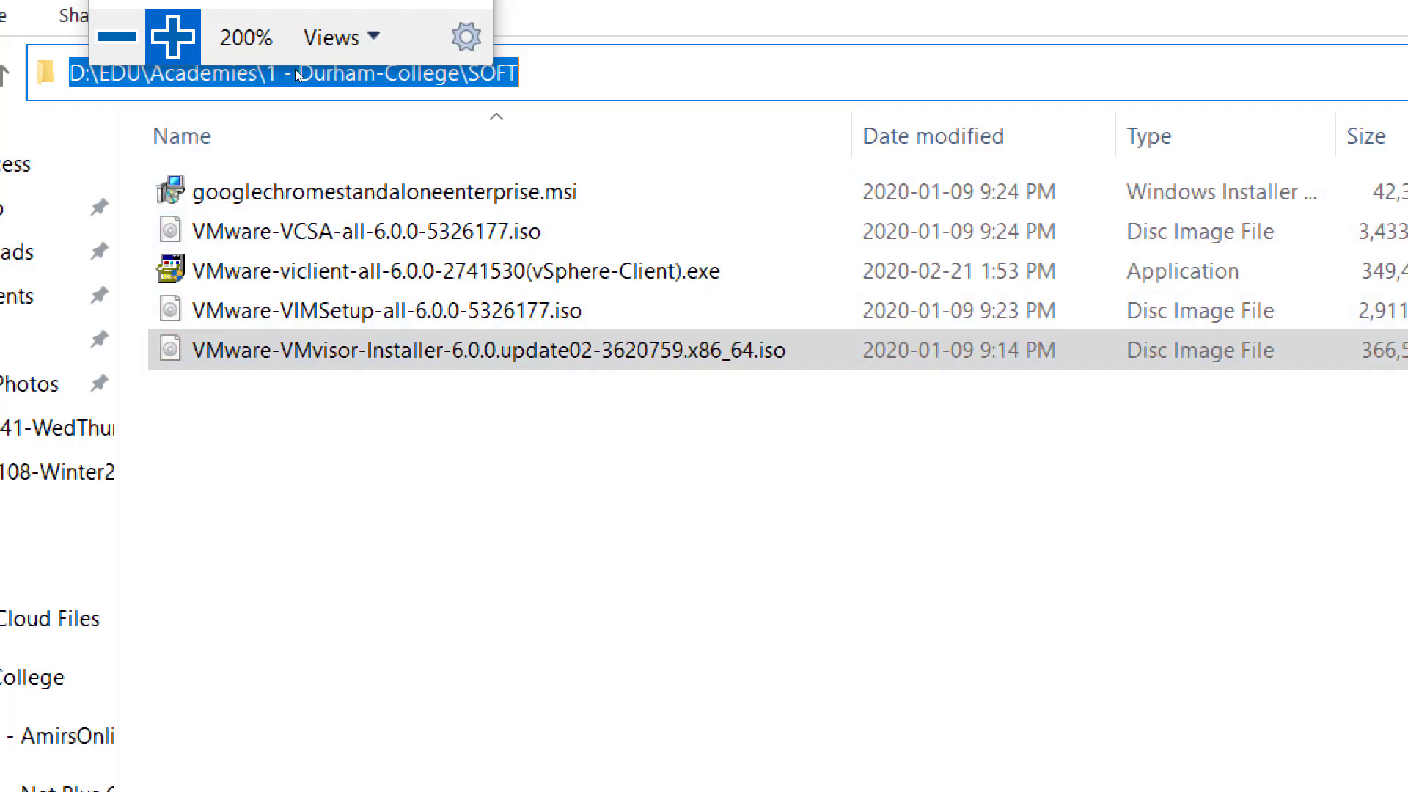
pyautogui.click(117, 37)
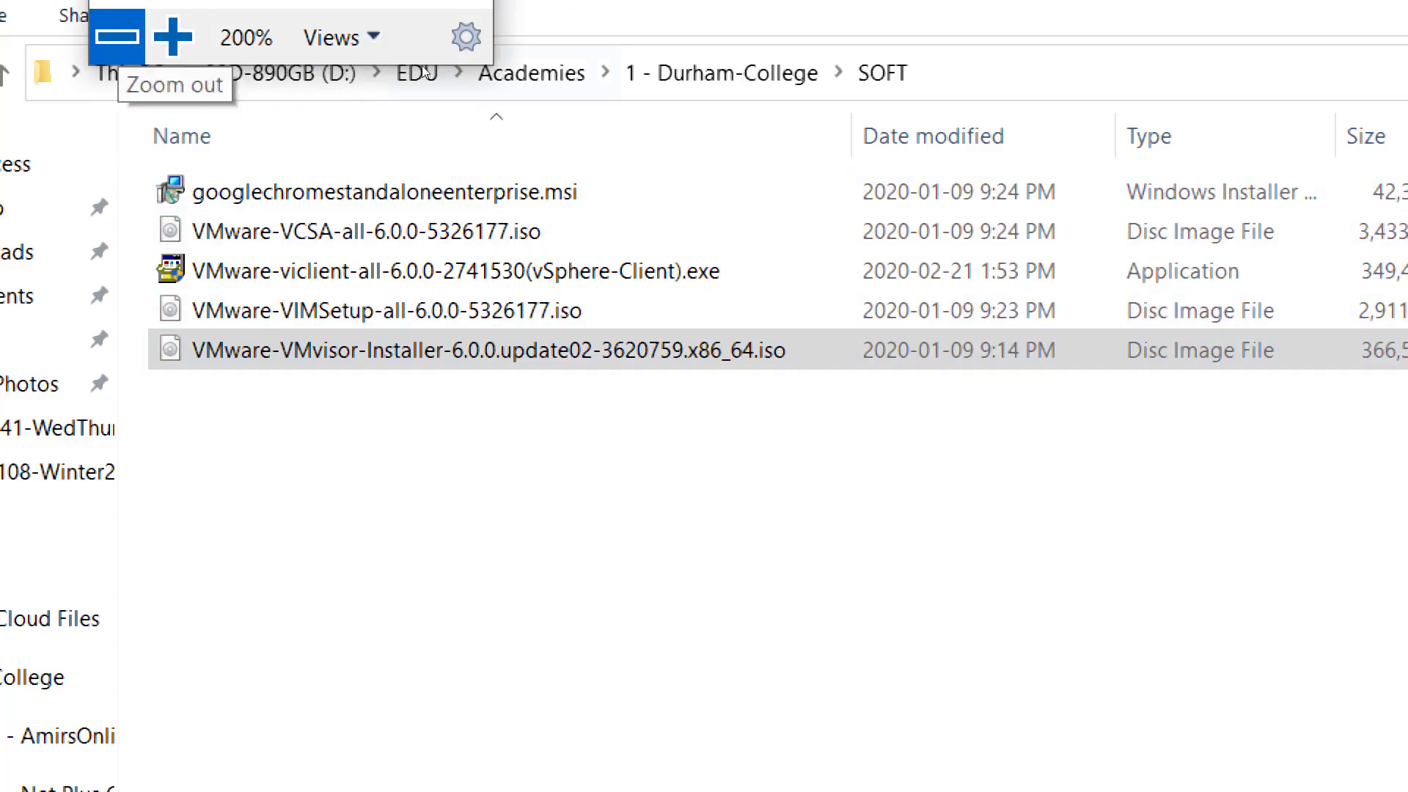
# - Return the magnification to 100% and open Paint in a maximized window
pyautogui.click(582, 70)
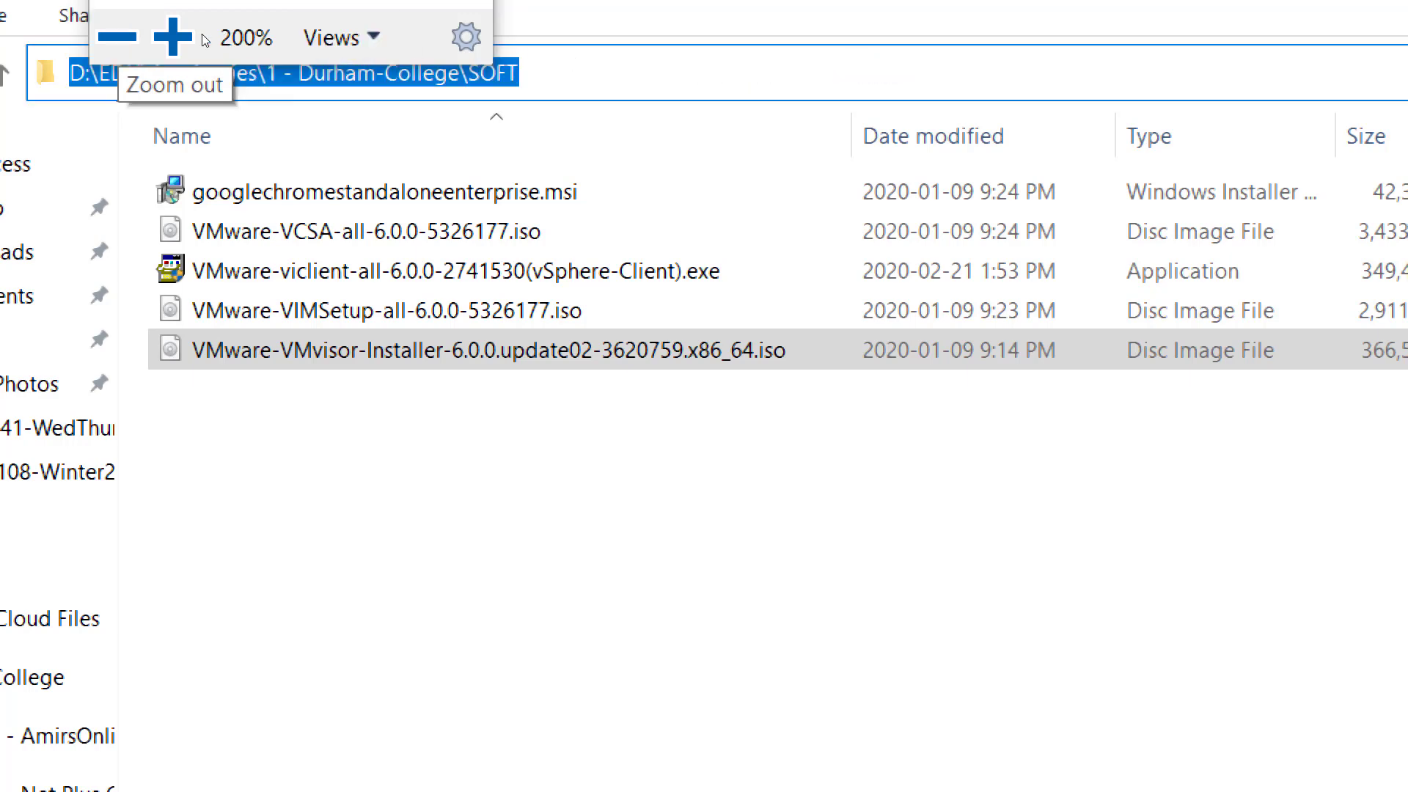
pyautogui.click(140, 41)
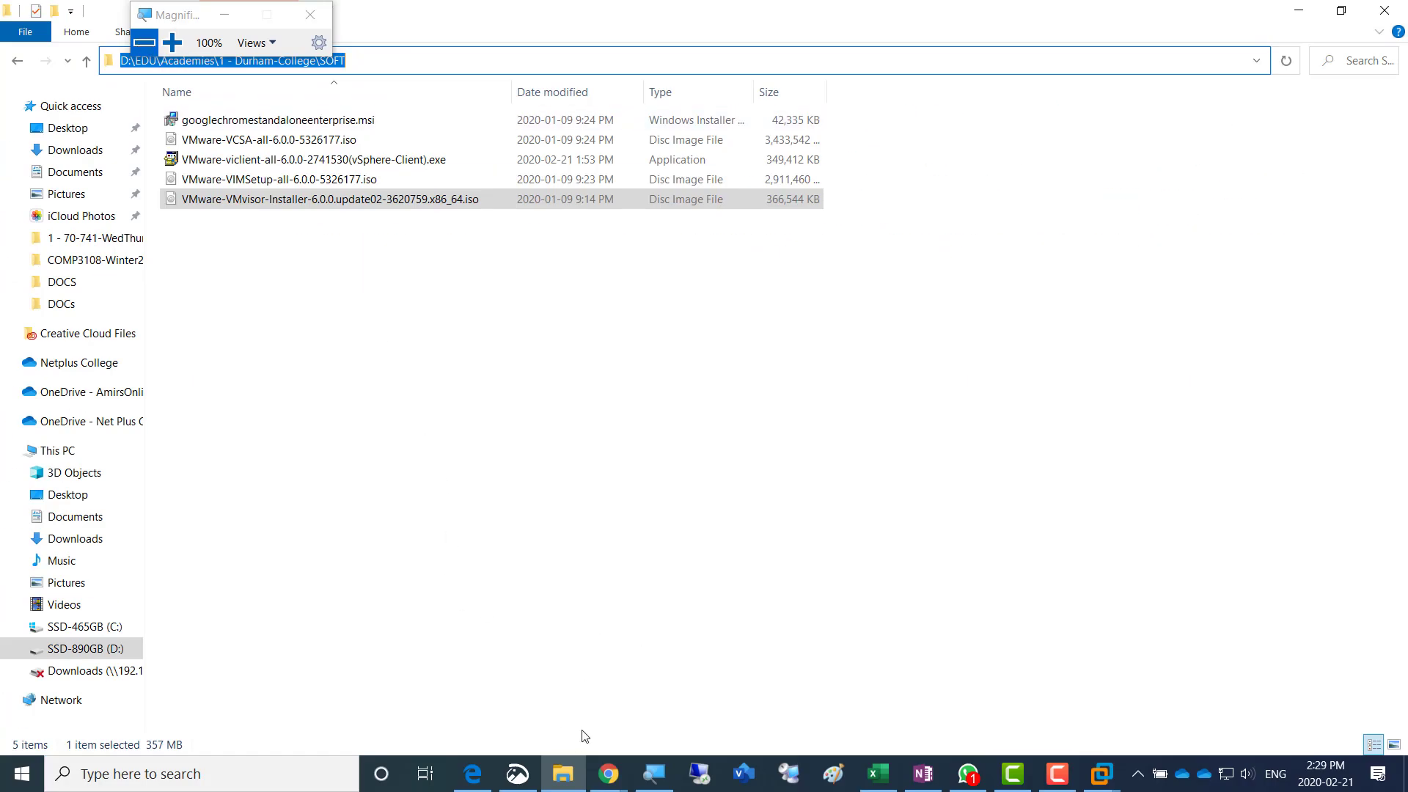
pyautogui.click(264, 767)
pyautogui.write('msp')
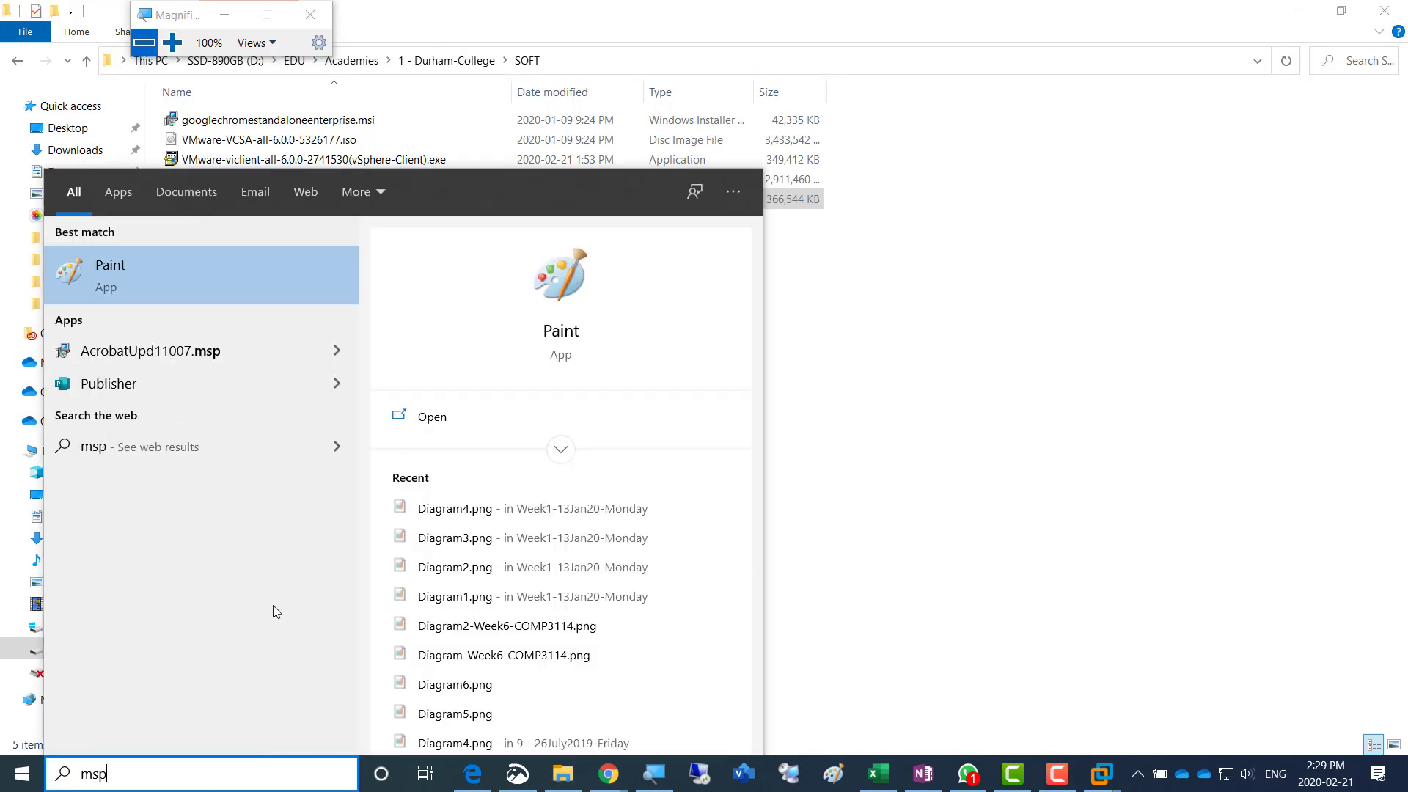
pyautogui.click(163, 284)
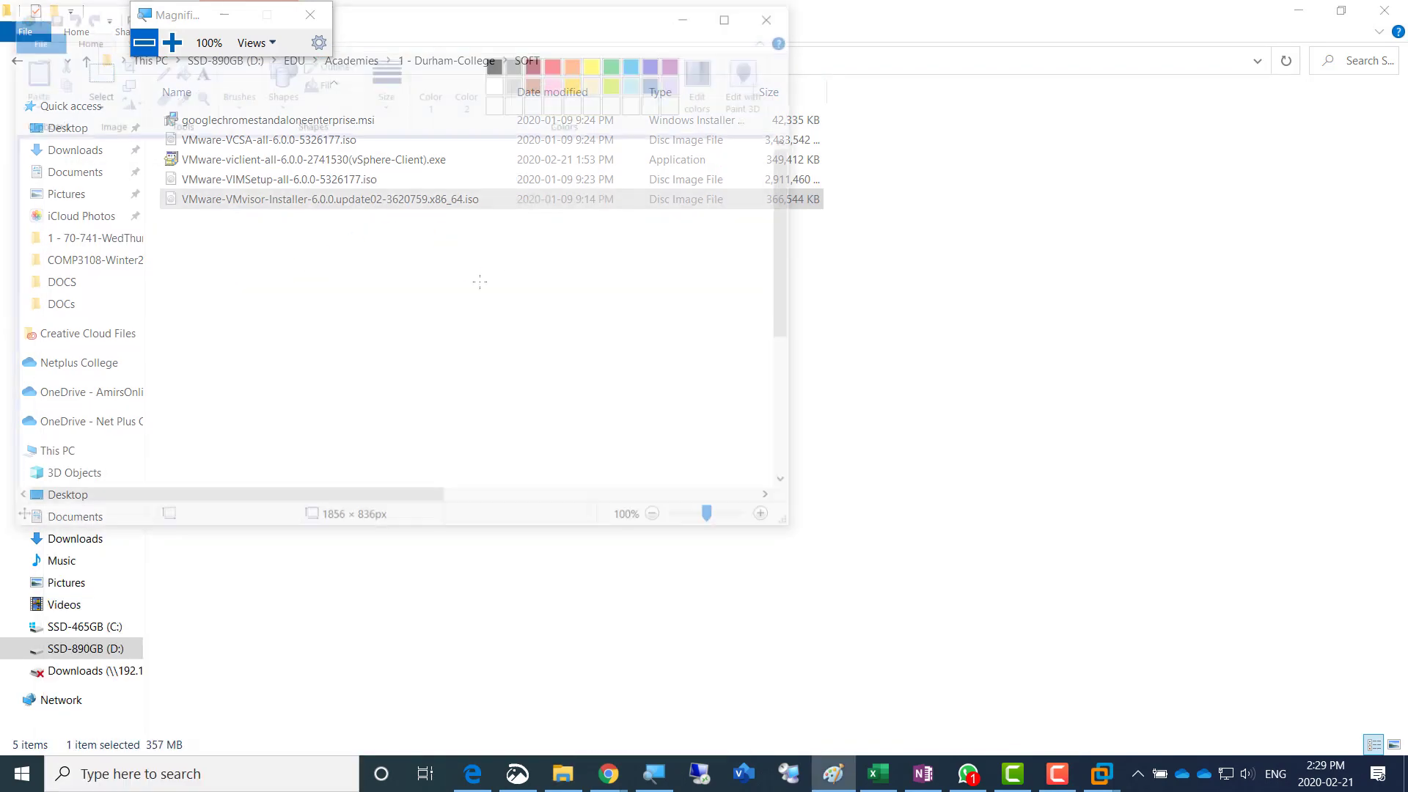
pyautogui.click(732, 13)
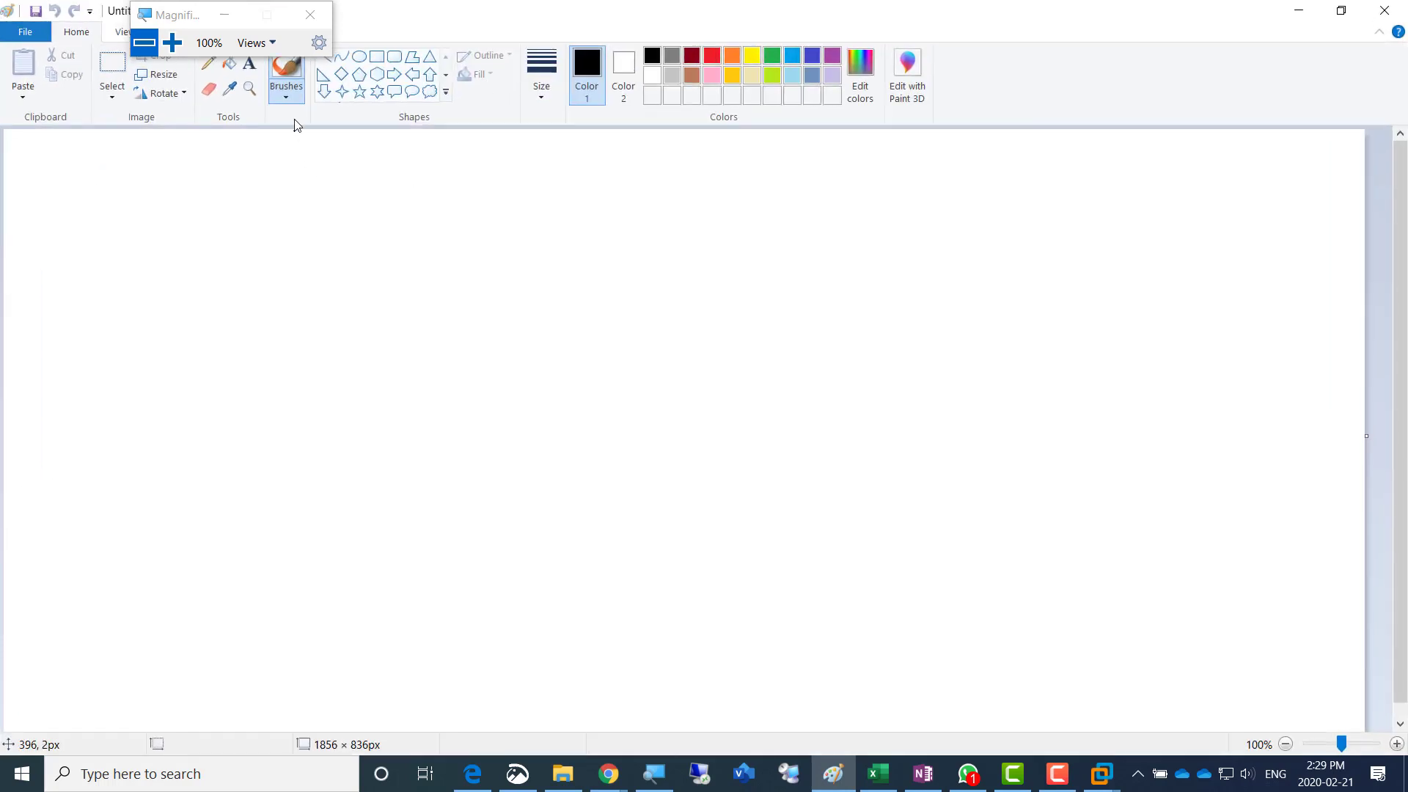
# - Draw three upright rectangles side by side on the canvas, the last about 296 × 449 px, and move Magnifier off the drawing tools
pyautogui.click(371, 58)
pyautogui.moveTo(153, 234)
pyautogui.mouseDown()
pyautogui.moveTo(340, 651)
pyautogui.moveTo(393, 634)
pyautogui.mouseUp()
pyautogui.moveTo(564, 286); pyautogui.dragTo(769, 620)
pyautogui.moveTo(829, 289); pyautogui.dragTo(1045, 617)
pyautogui.moveTo(180, 16); pyautogui.dragTo(658, 20)
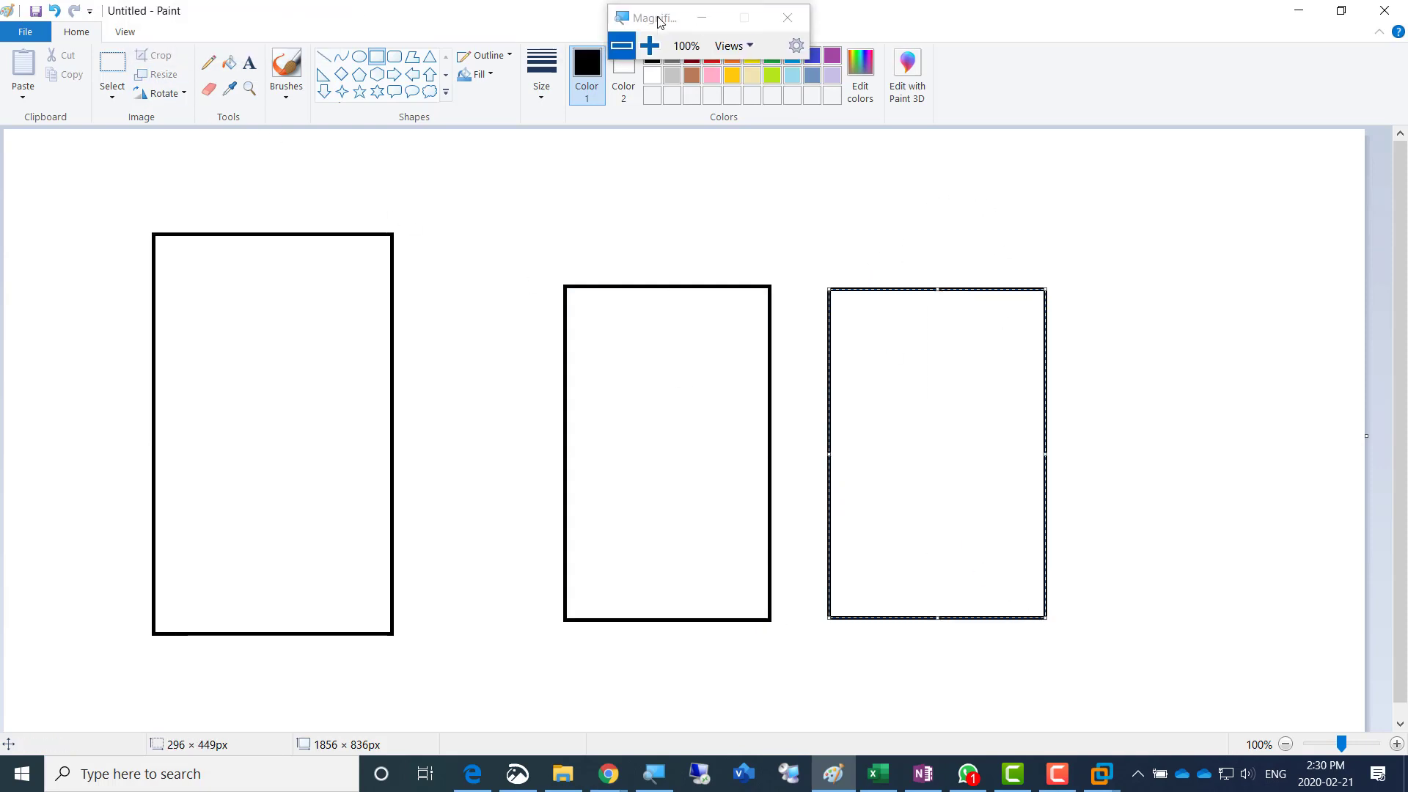
# - Add a text block inside the first rectangle listing DNS and DHCP on separate lines
pyautogui.click(249, 69)
pyautogui.click(208, 281)
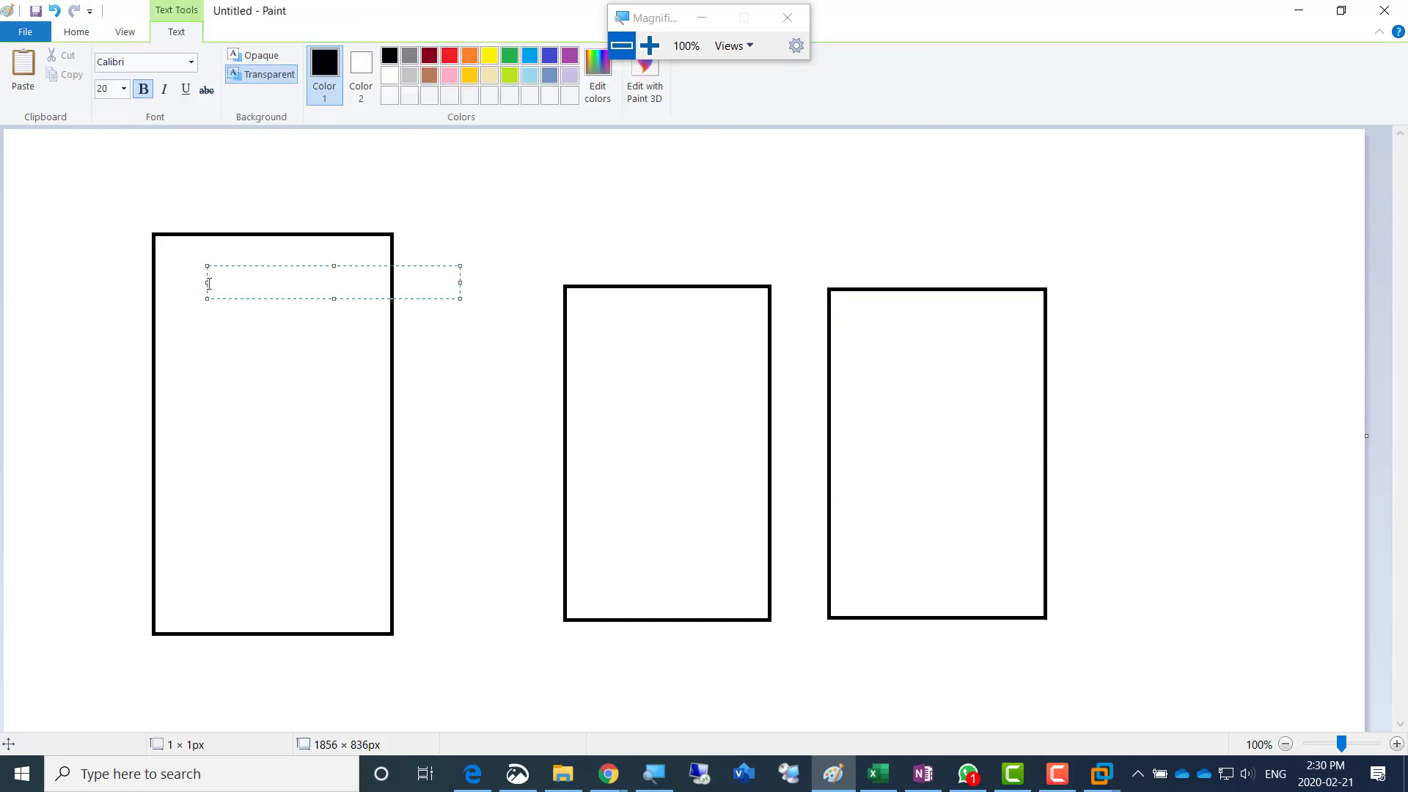
pyautogui.write('DNS')
pyautogui.press('Return')
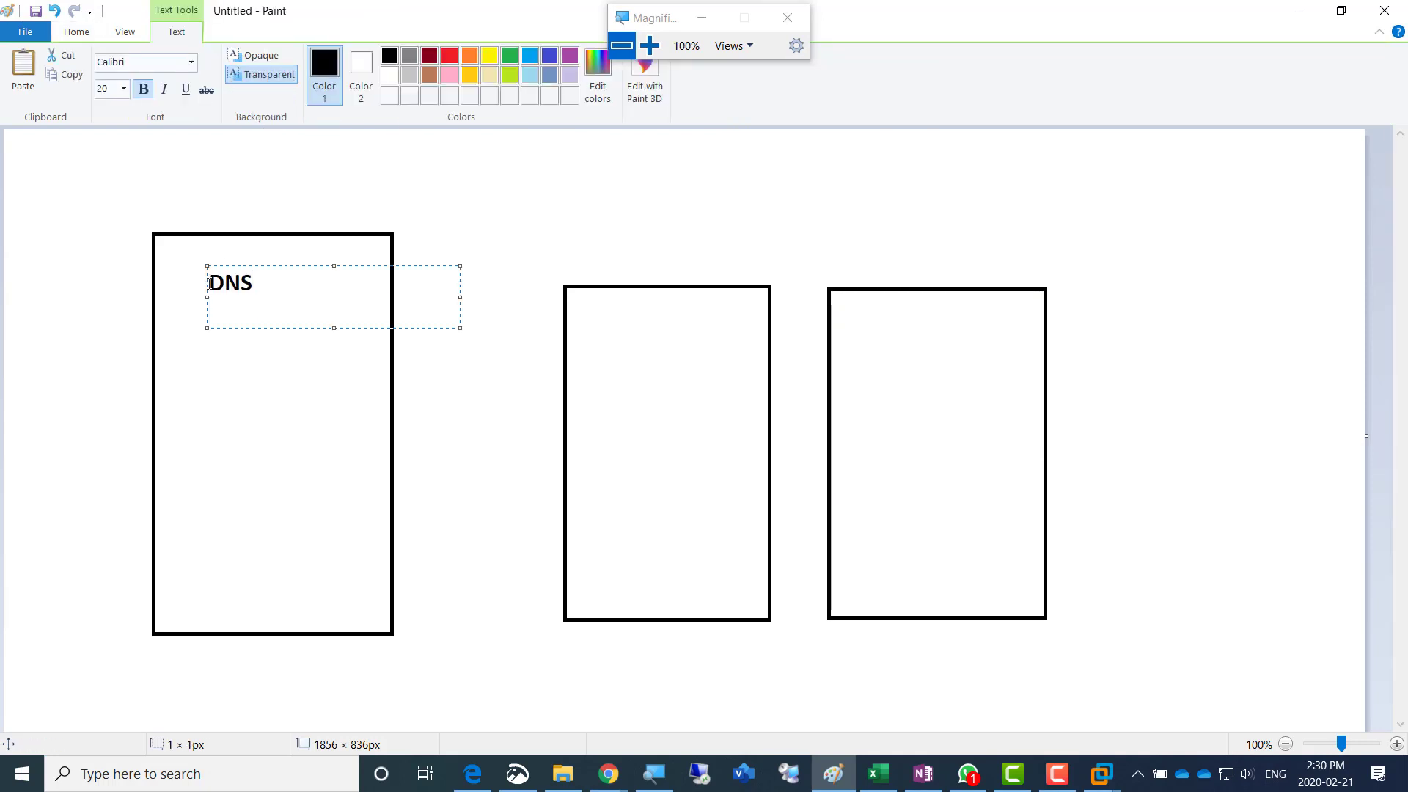
pyautogui.write('DHCP')
pyautogui.press('Return')
pyautogui.press('Return')
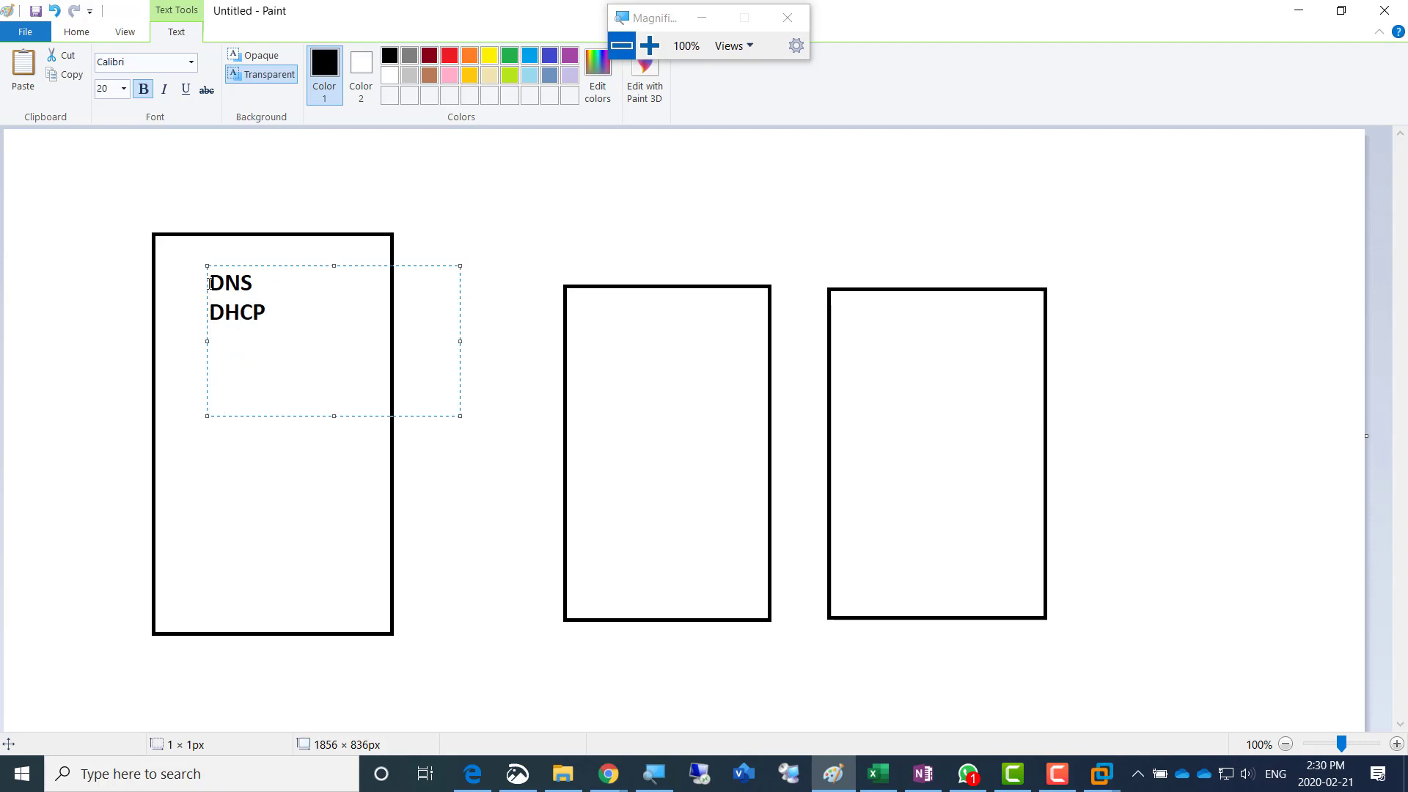
# - Add "vCenter for Windows" below DHCP with a gap, and reposition the text block so its text fits inside the first rectangle
pyautogui.write('vCenter')
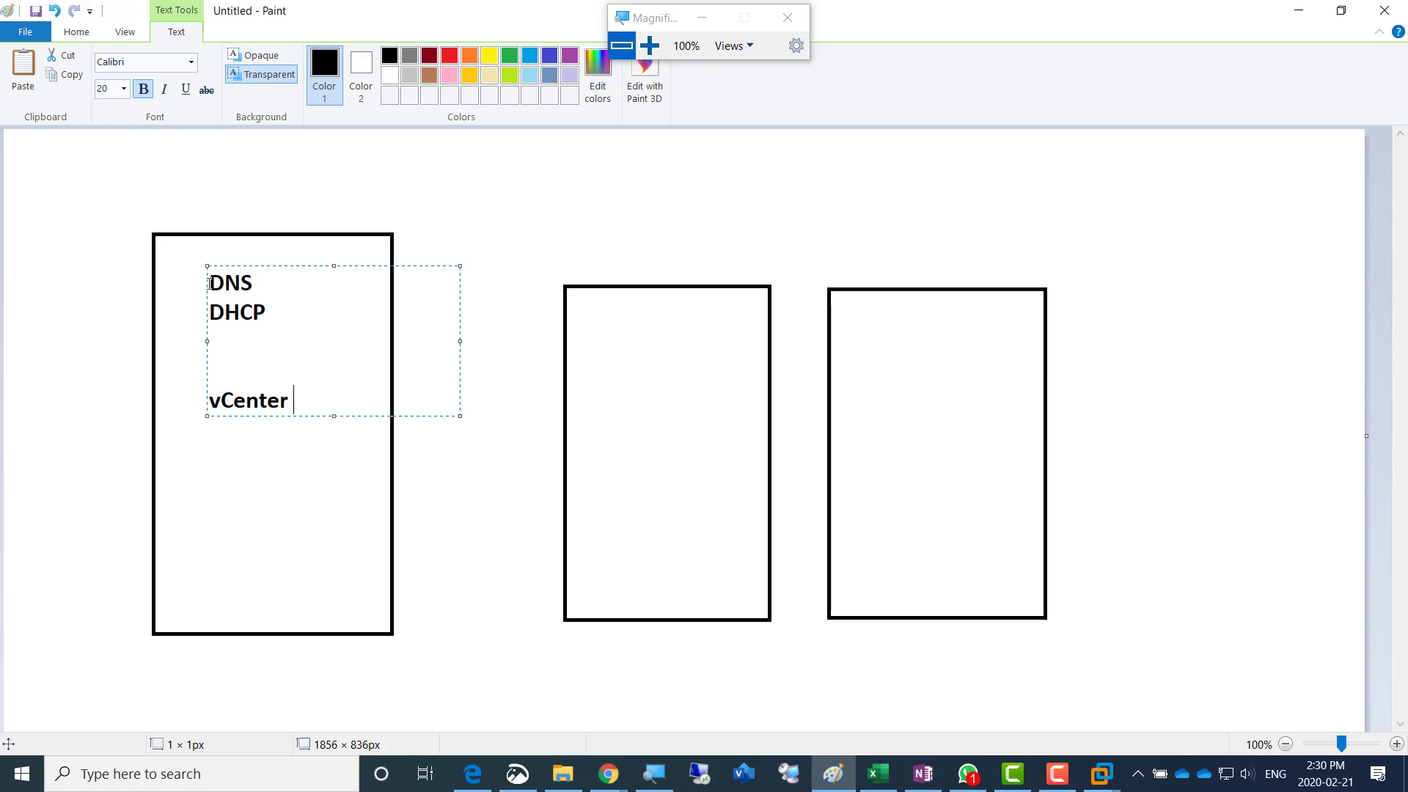
pyautogui.write(' for Windows')
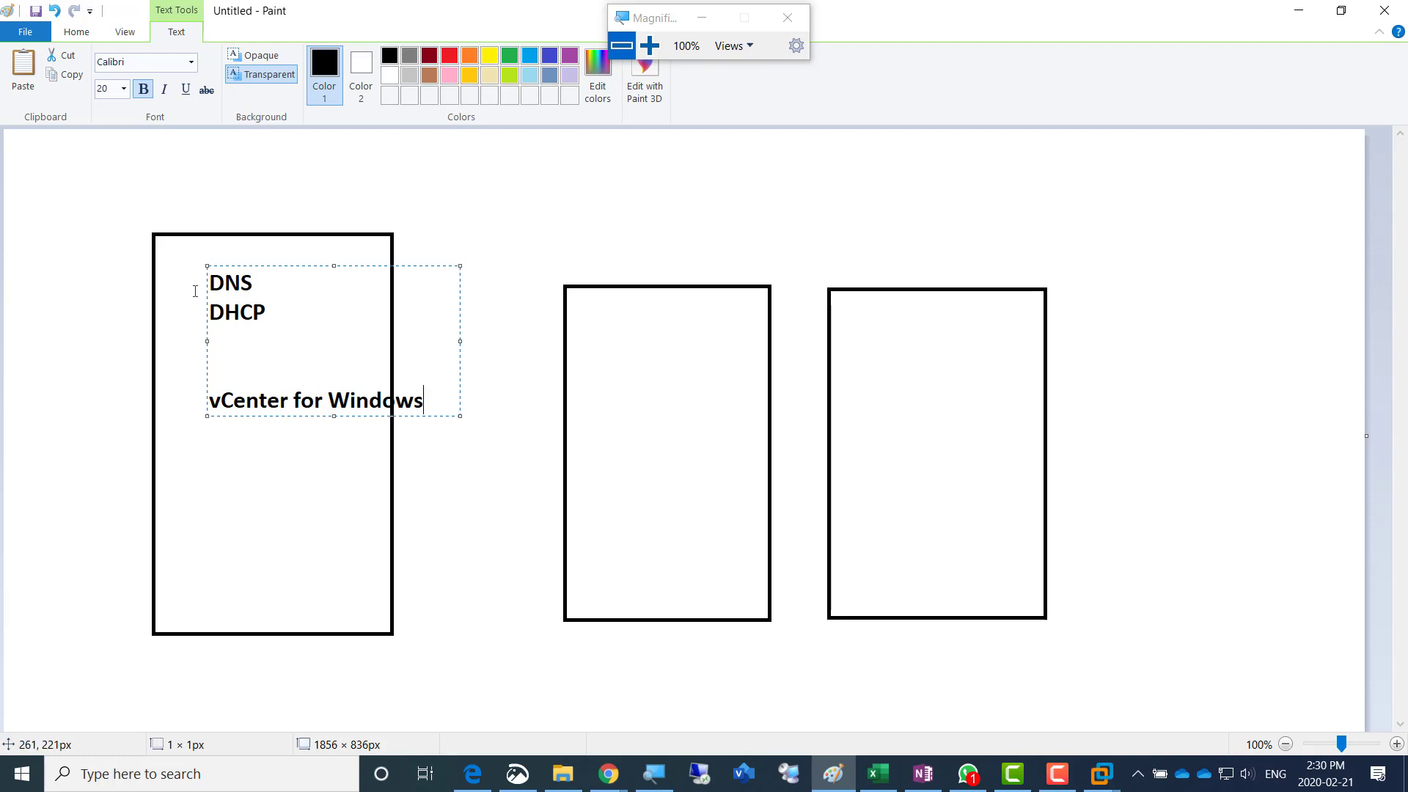
pyautogui.press('Return')
pyautogui.press('Return')
pyautogui.moveTo(303, 268); pyautogui.dragTo(259, 282)
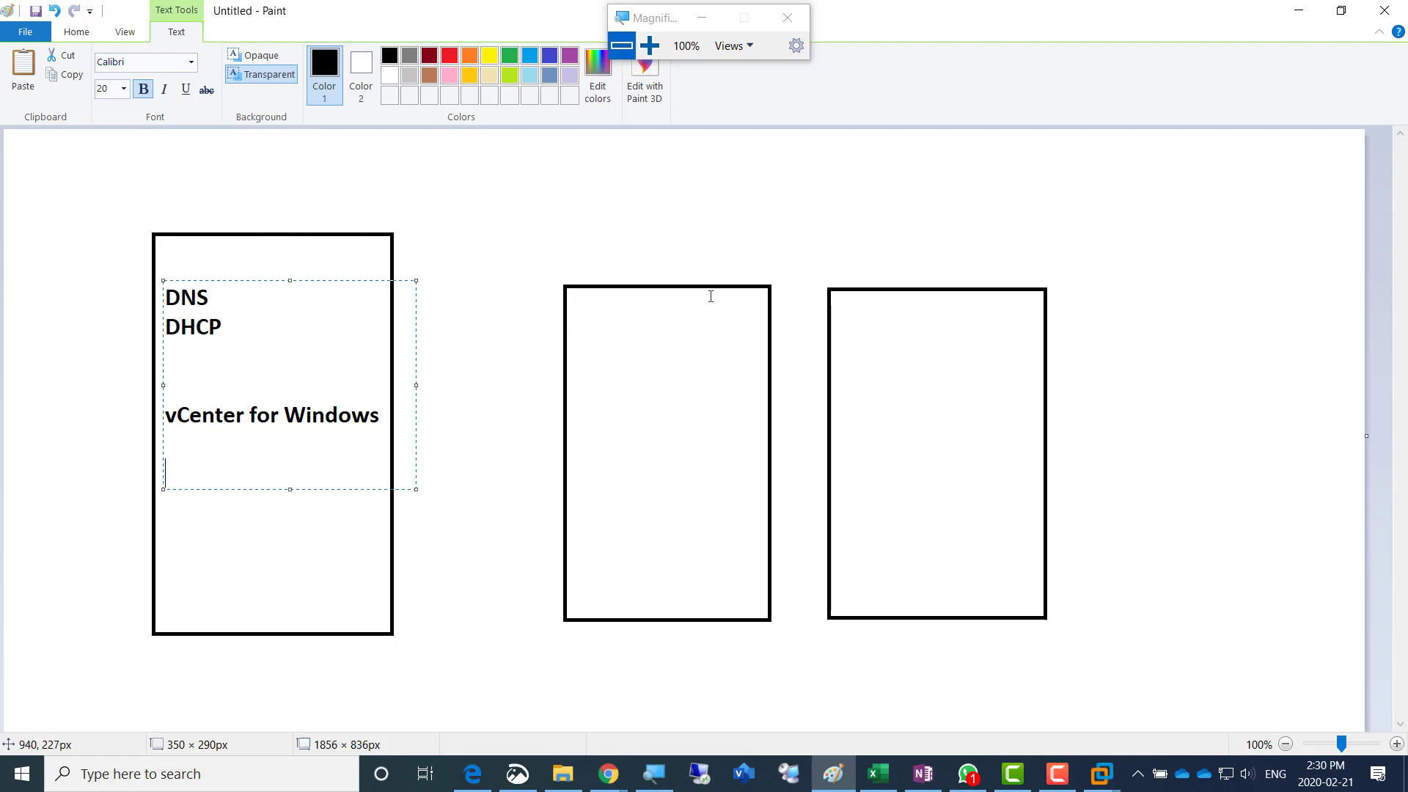
# - Add the text "Software SAN" below "vCenter for Windows" in the first rectangle
pyautogui.click(640, 266)
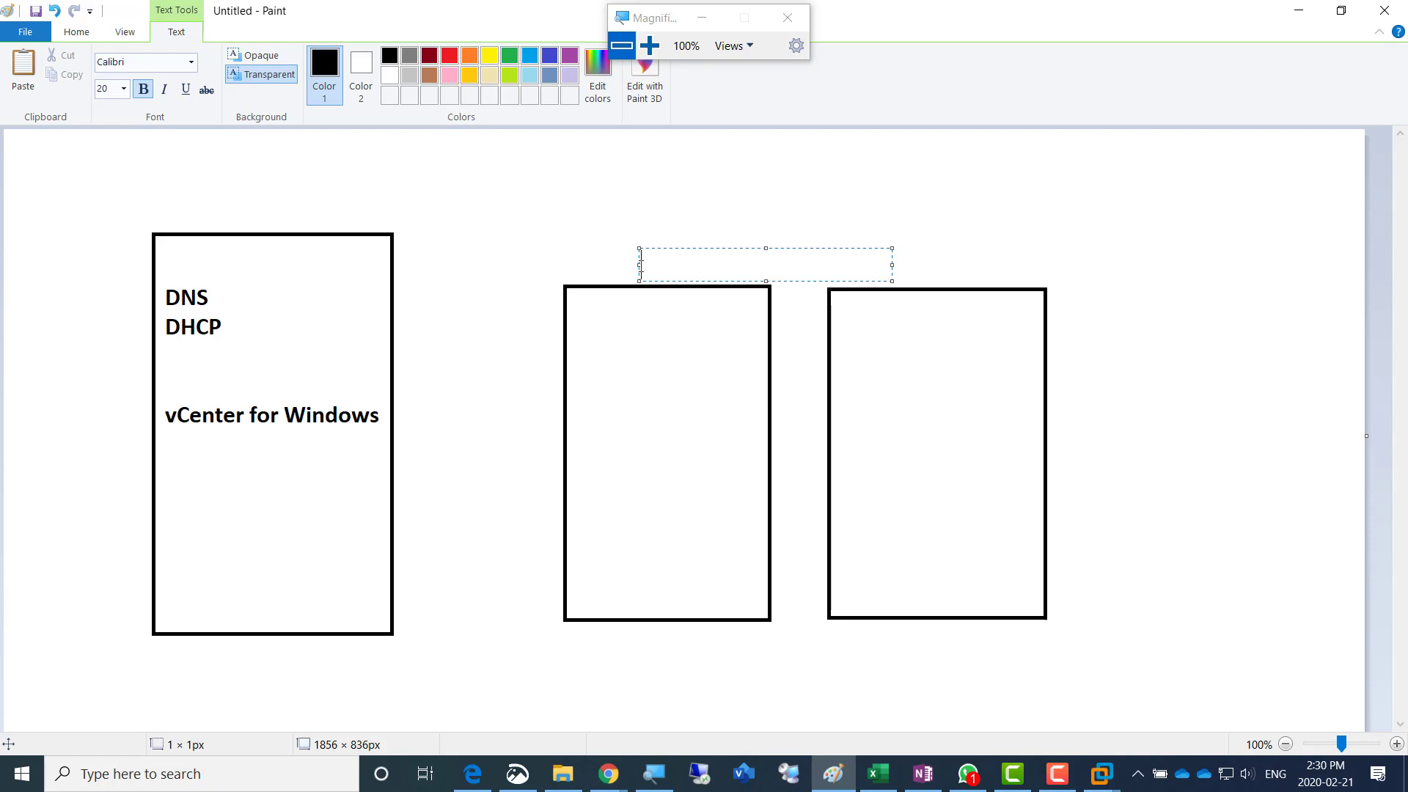
pyautogui.click(185, 487)
pyautogui.click(184, 490)
pyautogui.write('Software ')
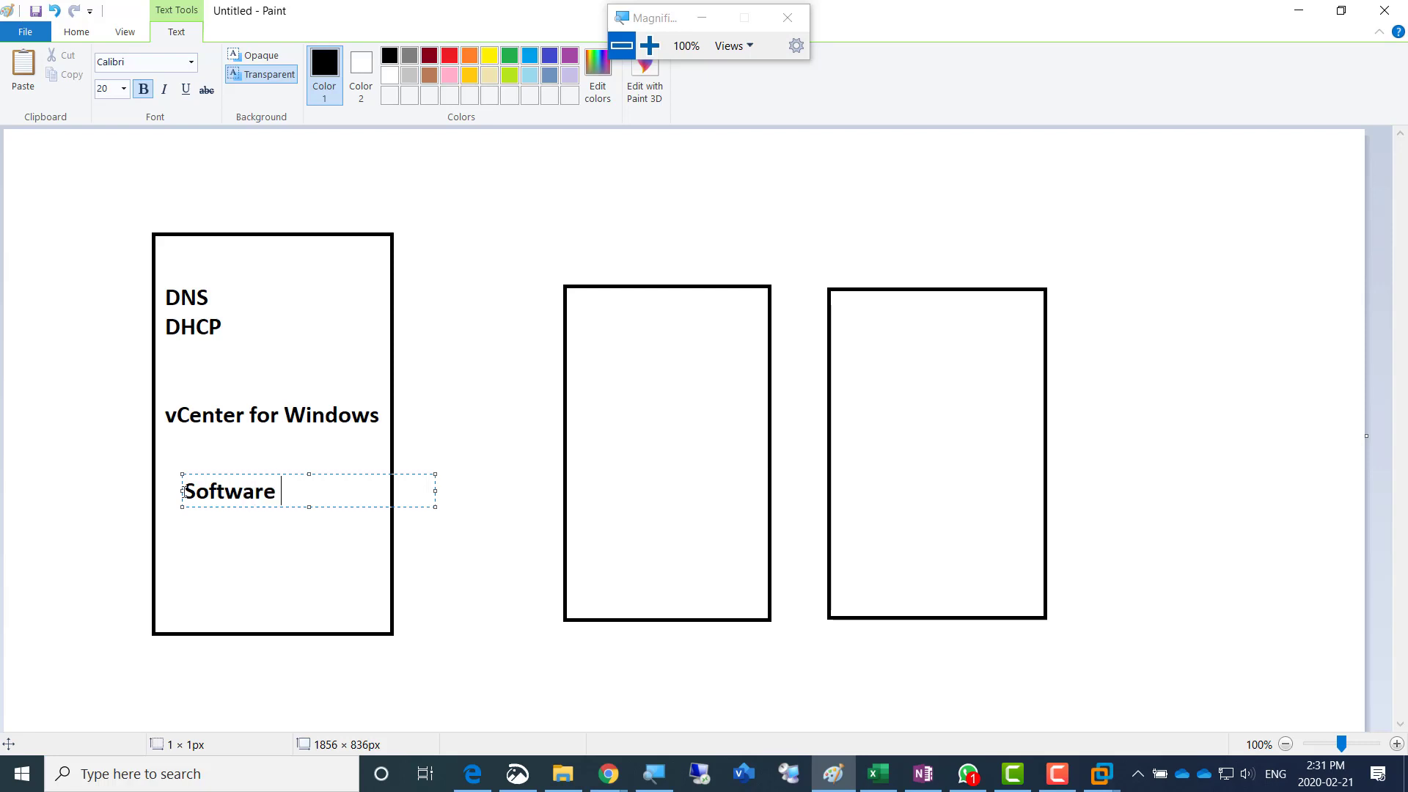
pyautogui.write('SAN')
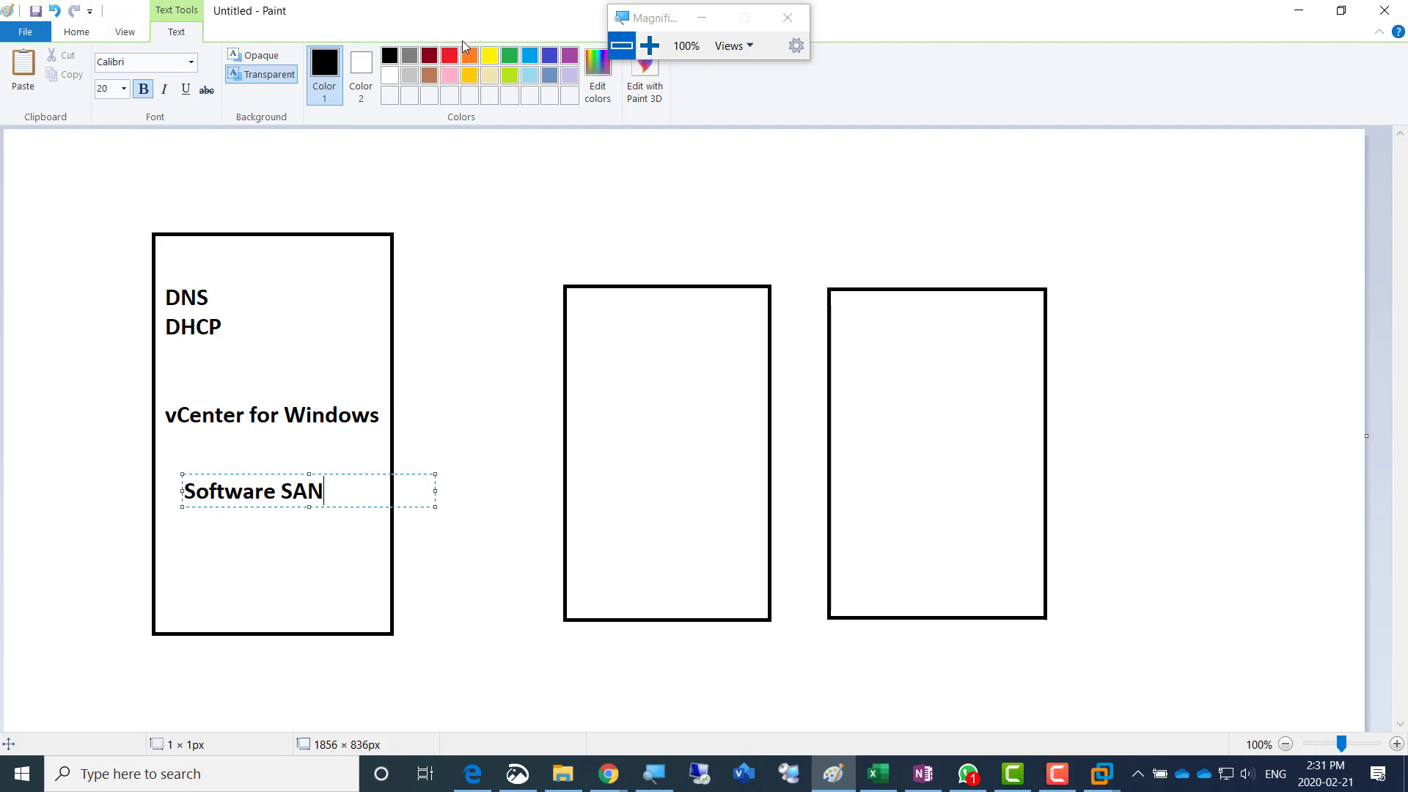
# - Label the middle rectangle above its upper edge with the owner's first name followed directly by Esxi01
pyautogui.click(606, 265)
pyautogui.click(607, 264)
pyautogui.write('Ami')
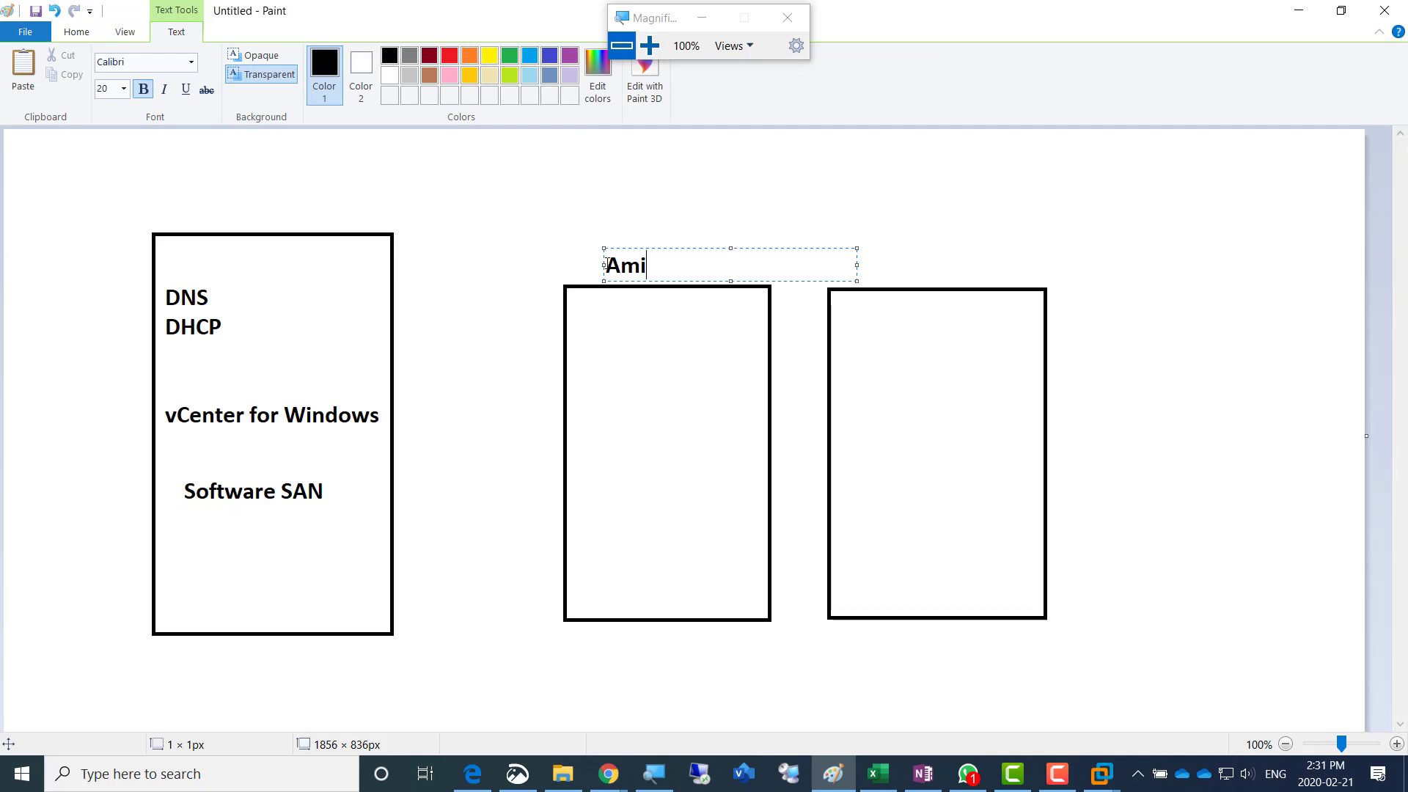
pyautogui.write('rEsxi01')
# - Copy the middle rectangle's label above the third rectangle and change its number to 02
pyautogui.moveTo(607, 265); pyautogui.dragTo(752, 280)
pyautogui.hotkey('ctrl', 'c')
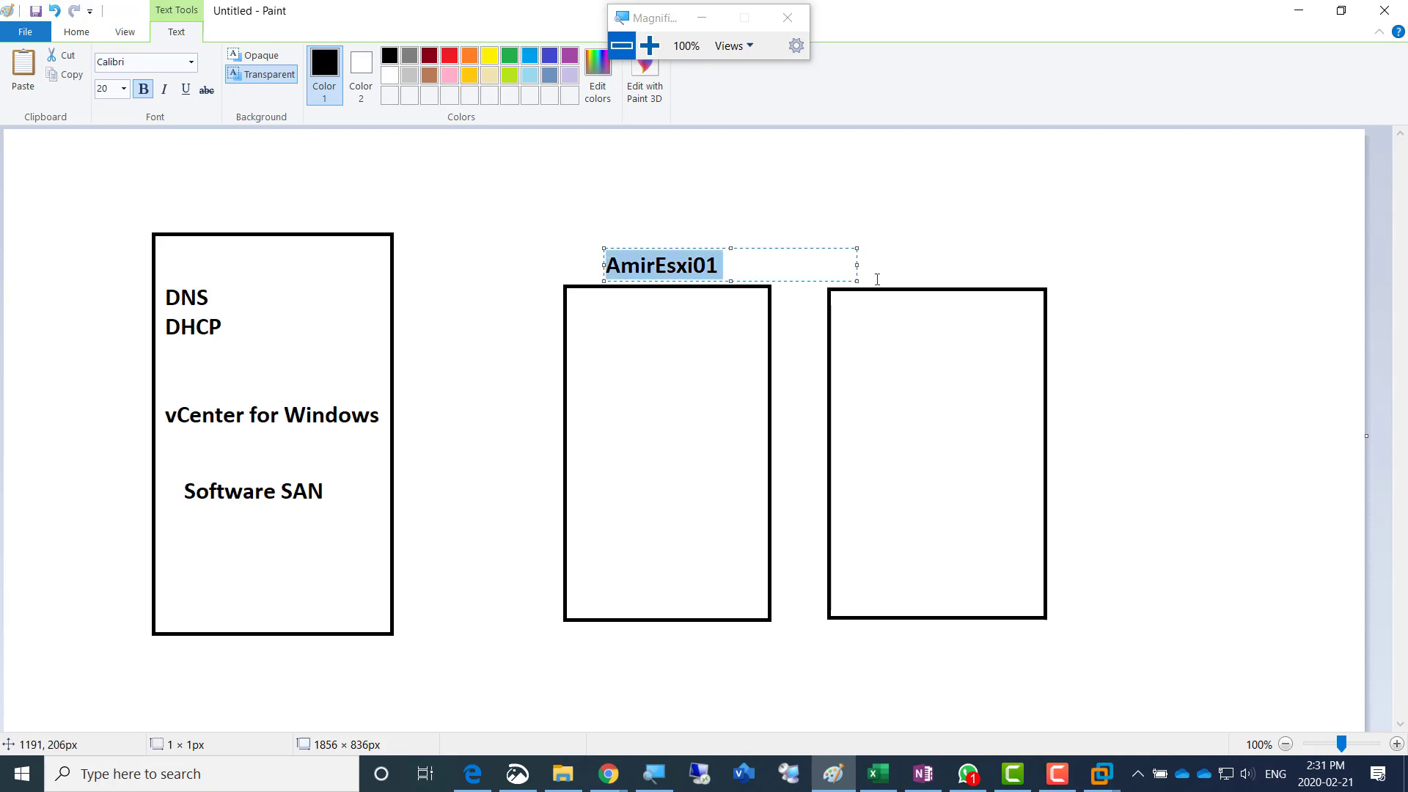
pyautogui.click(874, 280)
pyautogui.click(876, 264)
pyautogui.hotkey('ctrl', 'v')
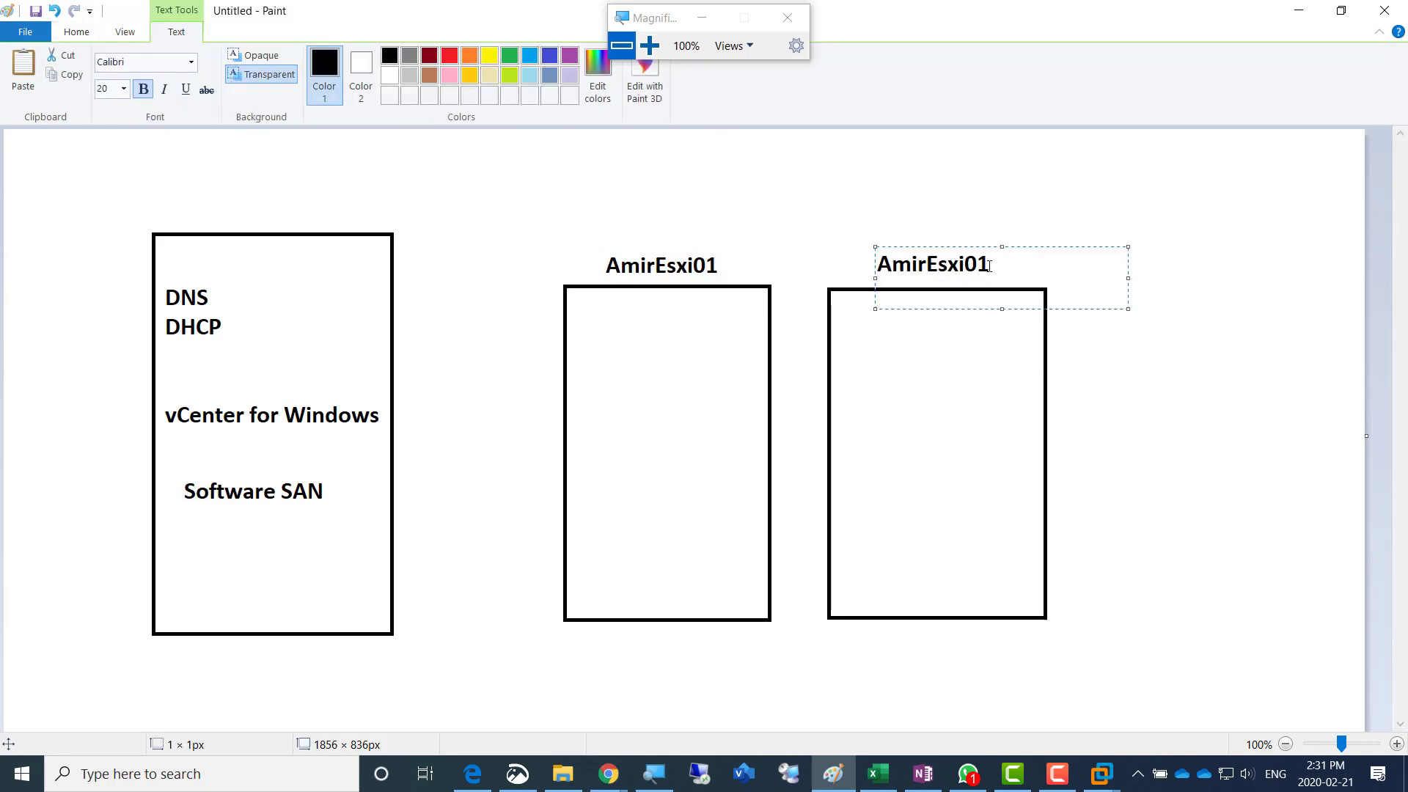
pyautogui.moveTo(990, 266); pyautogui.dragTo(980, 268)
pyautogui.write('2')
# - Add a text block below "Software SAN" with the lines 192.168.200.1 and 255.255.255.0
pyautogui.click(187, 546)
pyautogui.click(183, 540)
pyautogui.write('192.168.200')
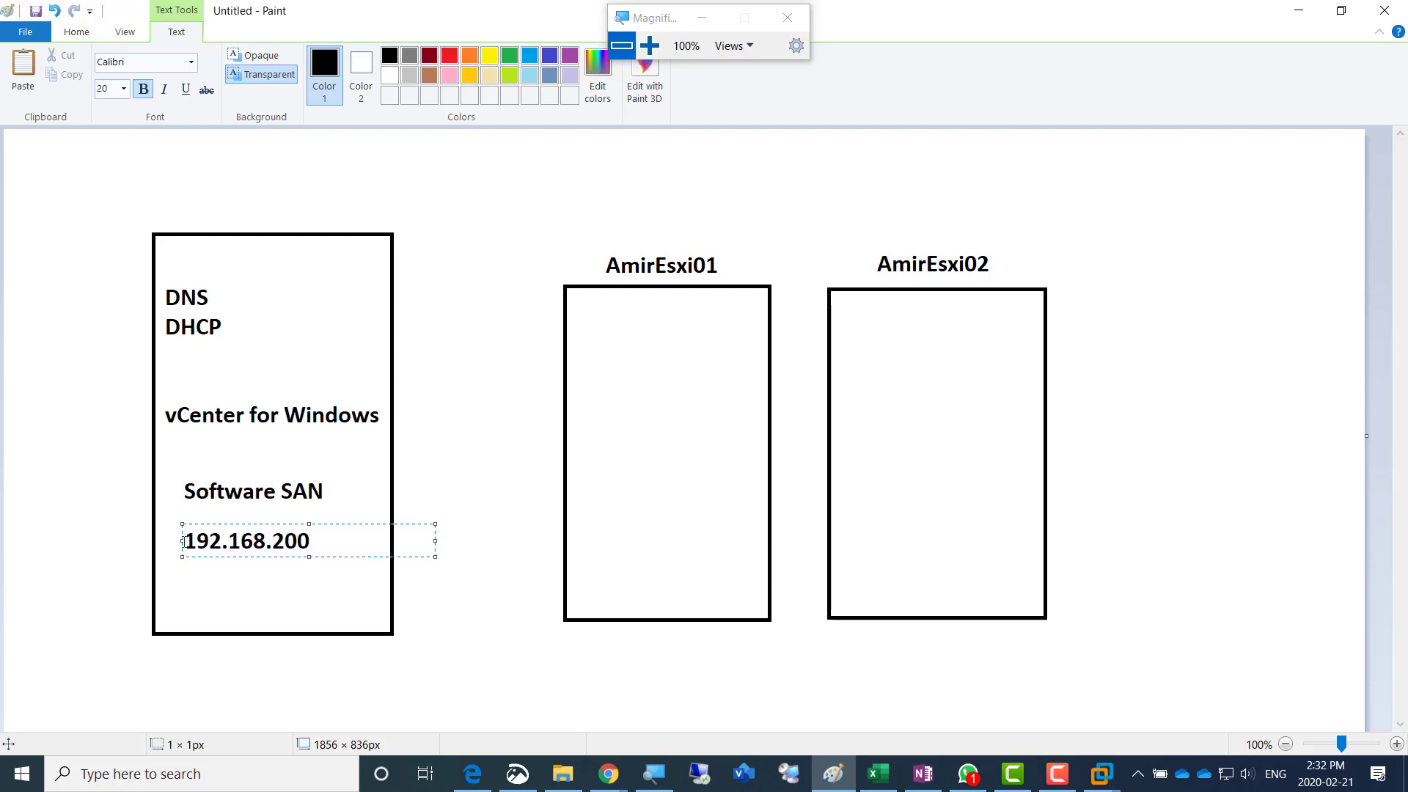
pyautogui.write('.1')
pyautogui.press('Return')
pyautogui.write('255')
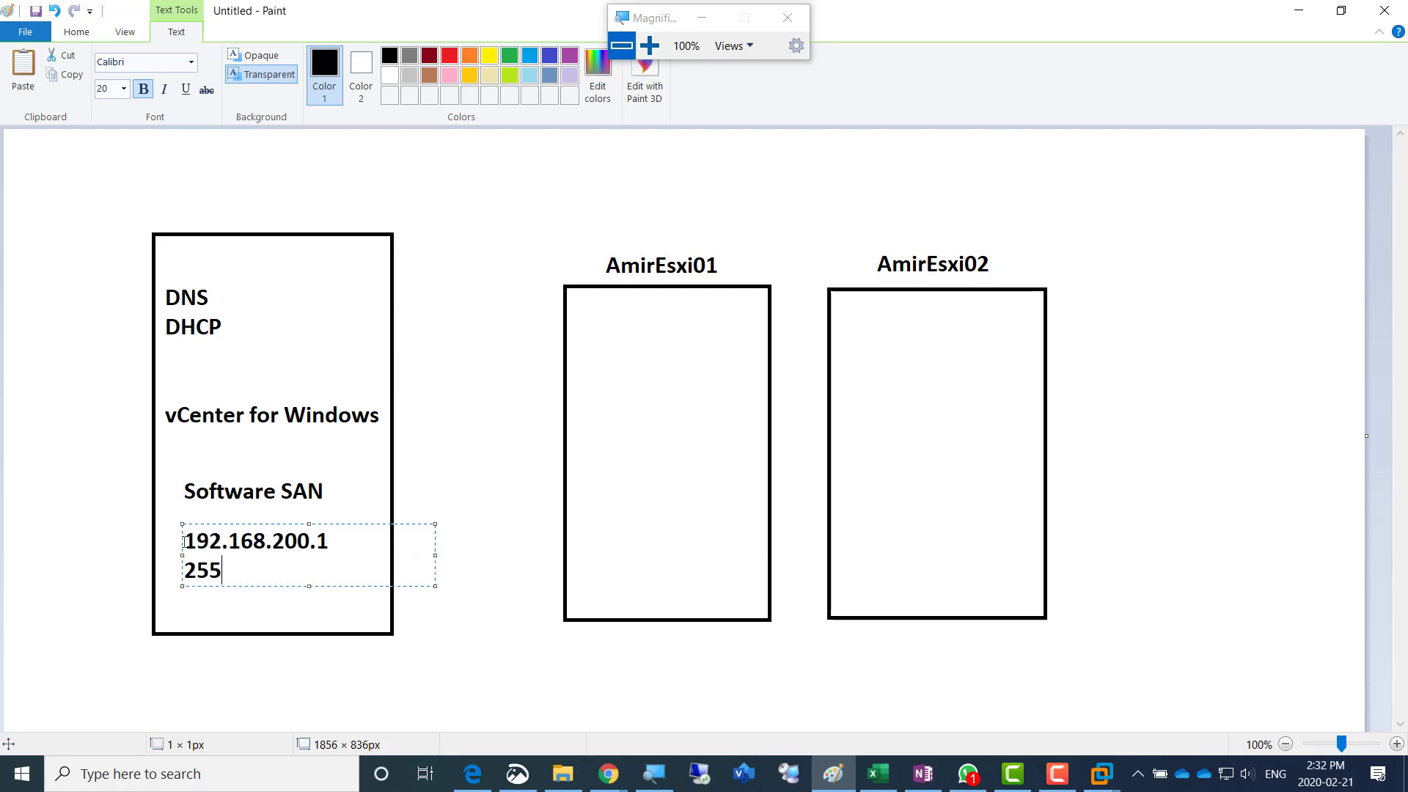
pyautogui.write('.255.255.0')
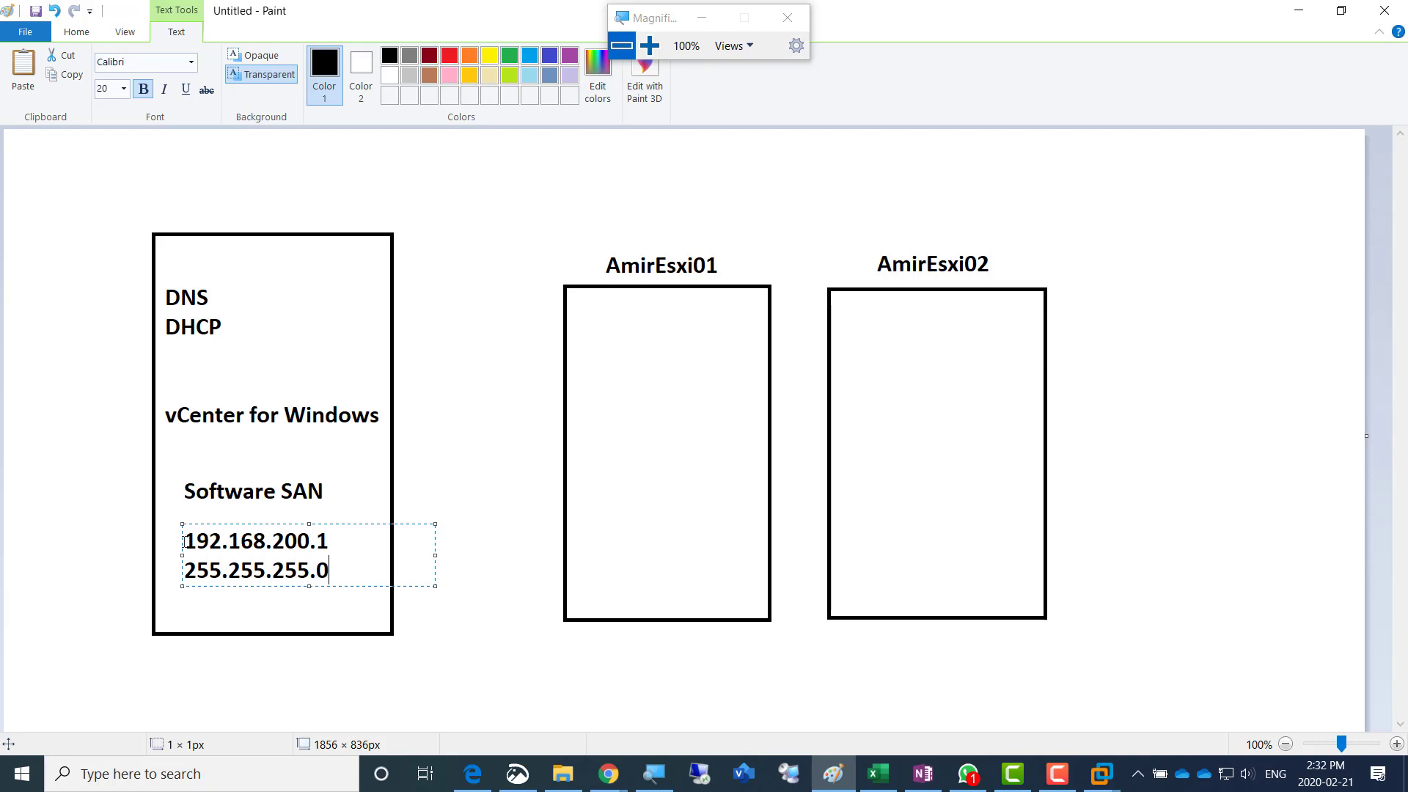
# - Add two more lines reading 192.168.200.1 to the address block, and shift the block up inside the first rectangle
pyautogui.press('Return')
pyautogui.write('192.168.200.1')
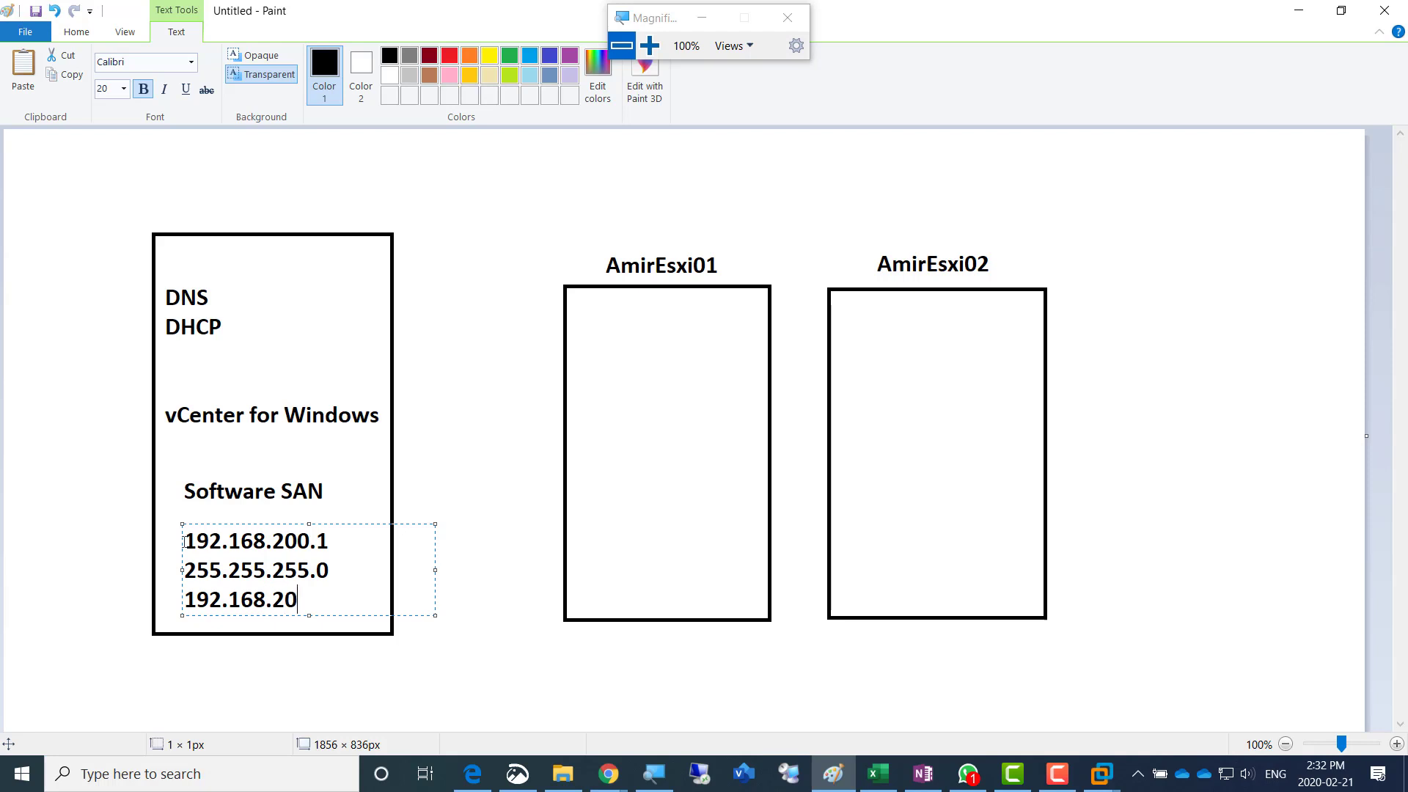
pyautogui.press('Return')
pyautogui.write('192.168.200.1')
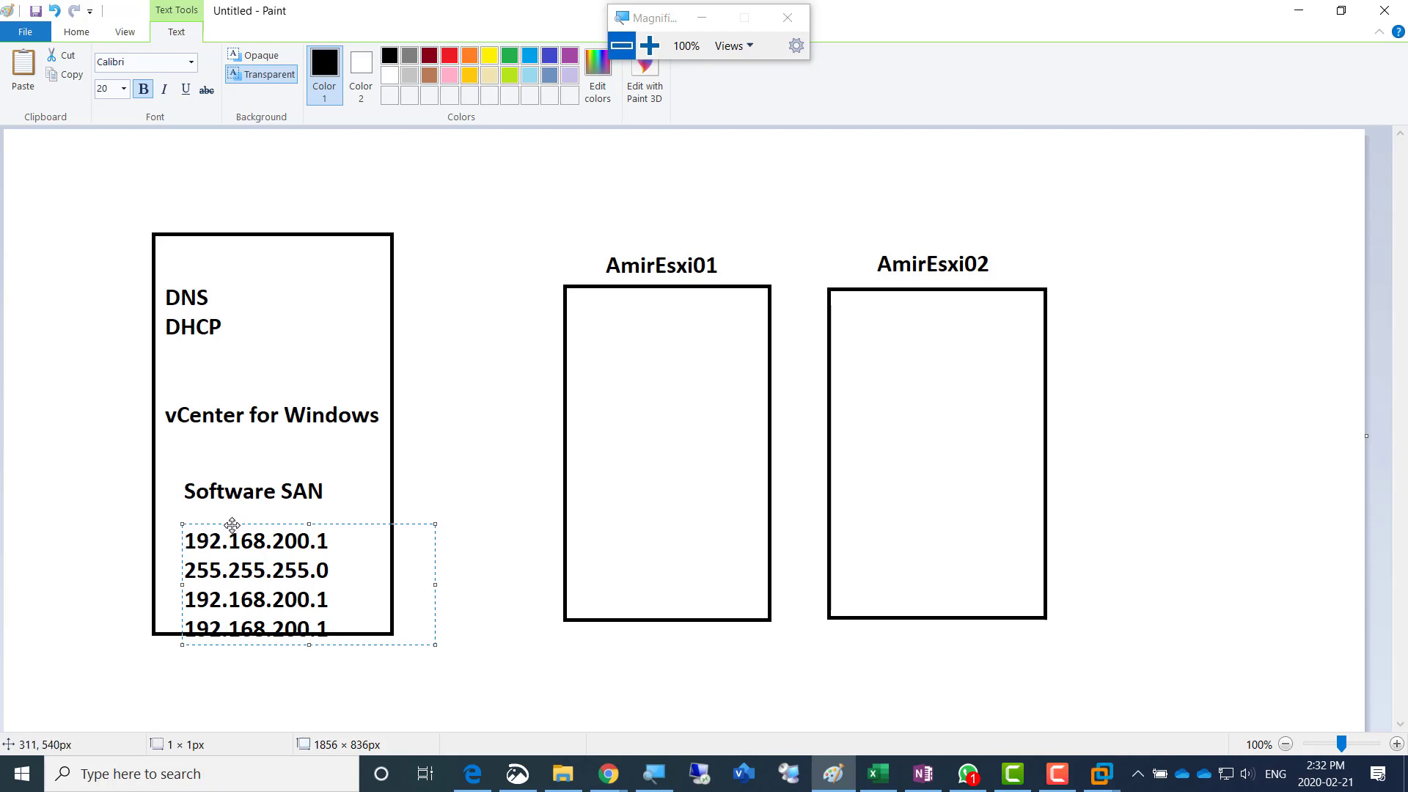
pyautogui.moveTo(232, 523); pyautogui.dragTo(226, 511)
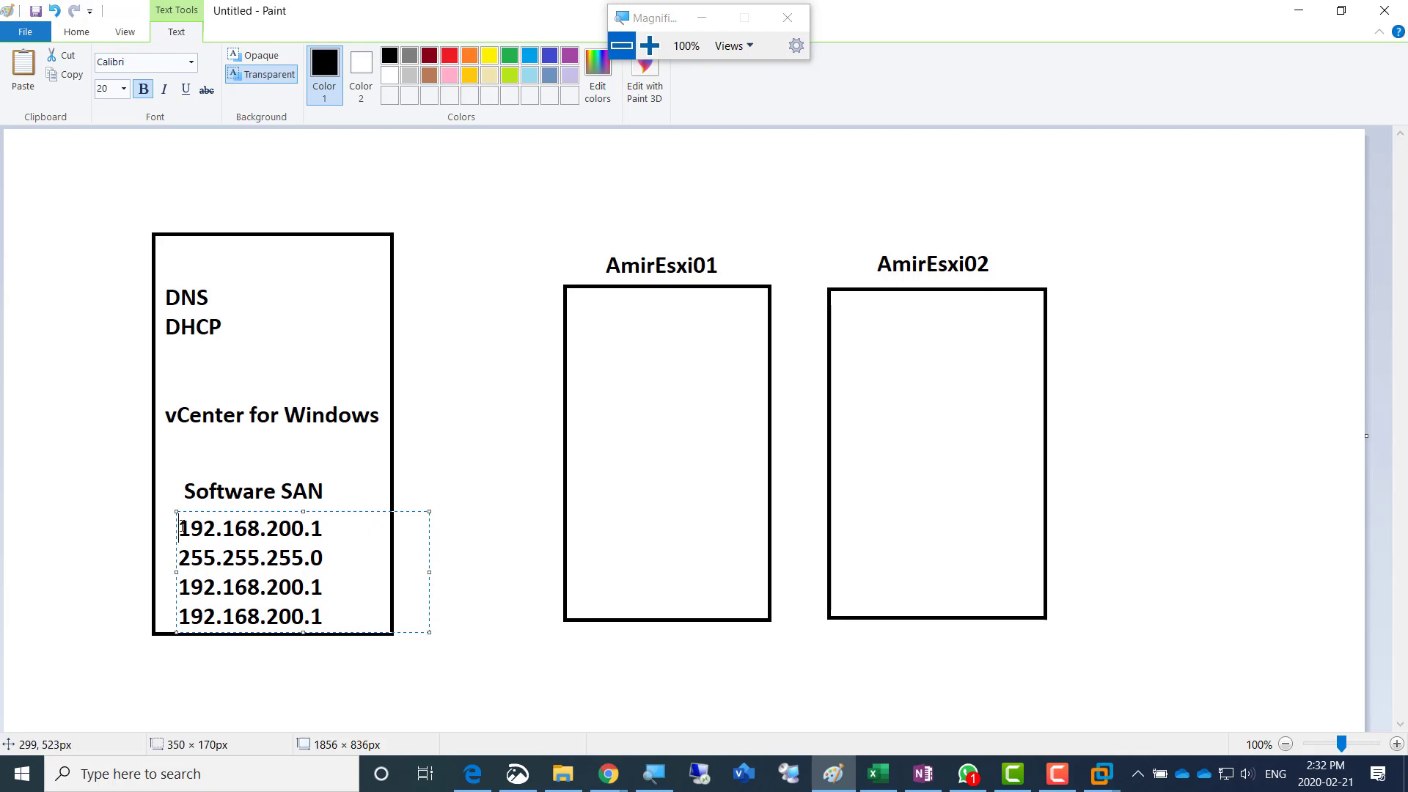
# - Prefix the first address line with "IP =" and the subnet mask line with "SM ="
pyautogui.write('IP')
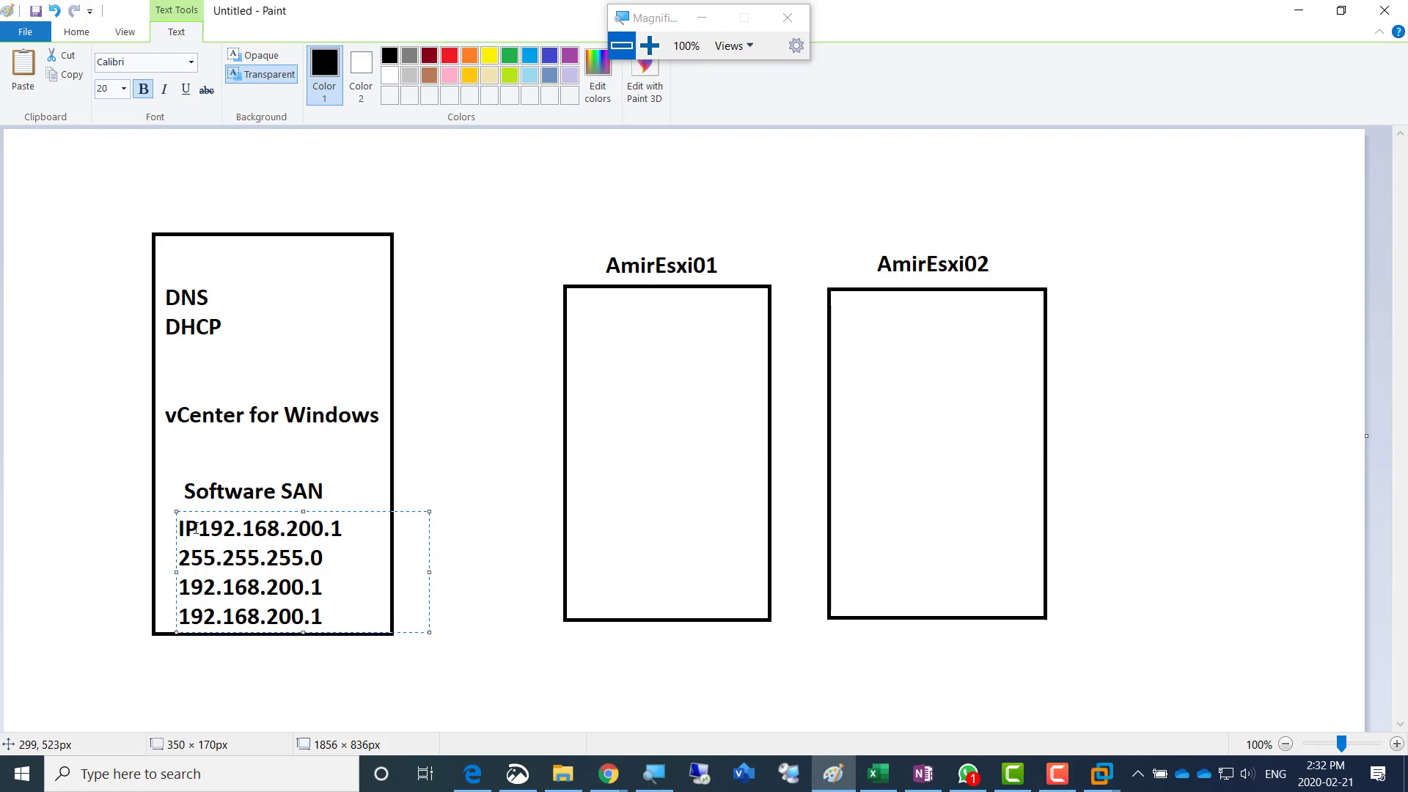
pyautogui.write(' =')
pyautogui.press('End')
pyautogui.press('Left')
pyautogui.press('Left')
pyautogui.press('Left')
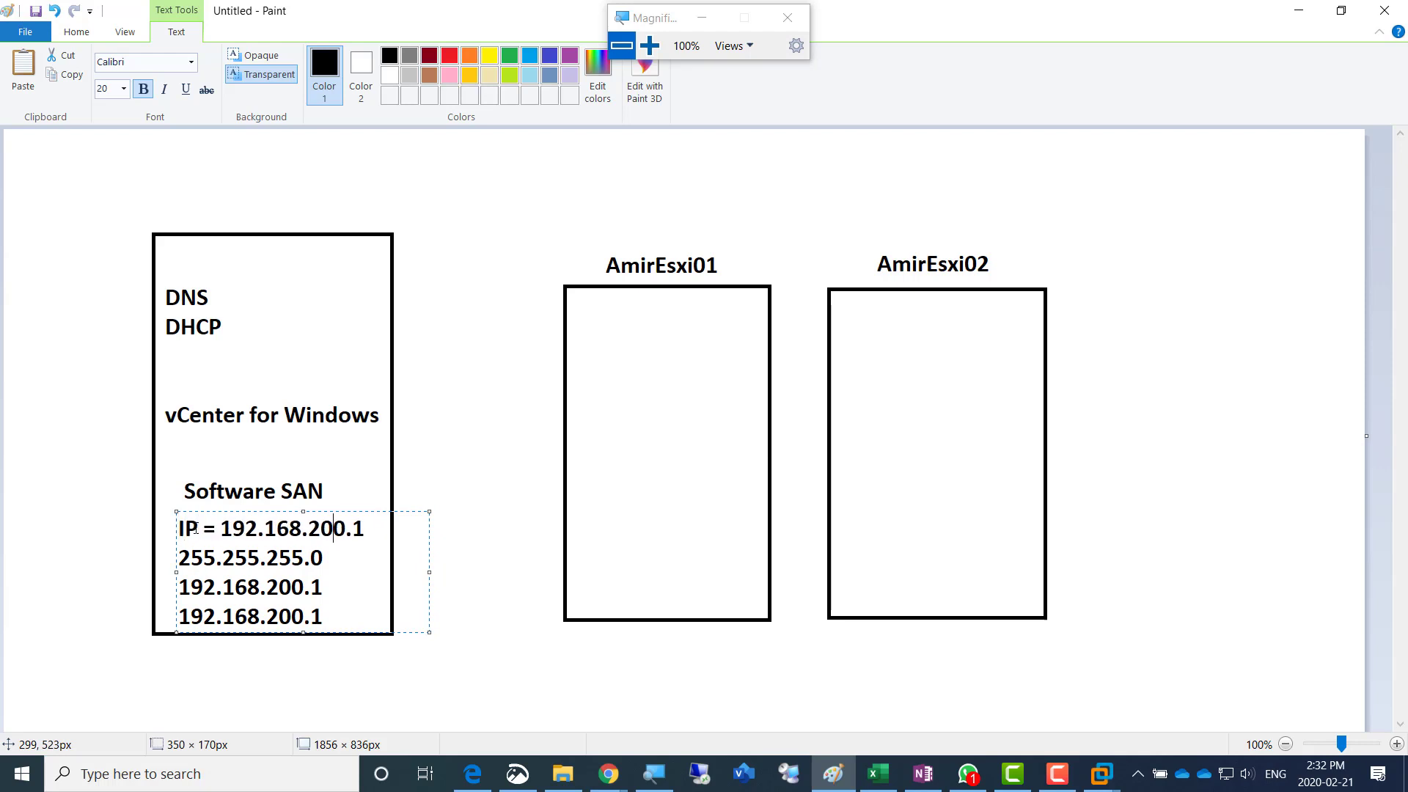
pyautogui.press('Right')
pyautogui.press('Right')
pyautogui.press('Right')
pyautogui.press('Right')
pyautogui.write('SM')
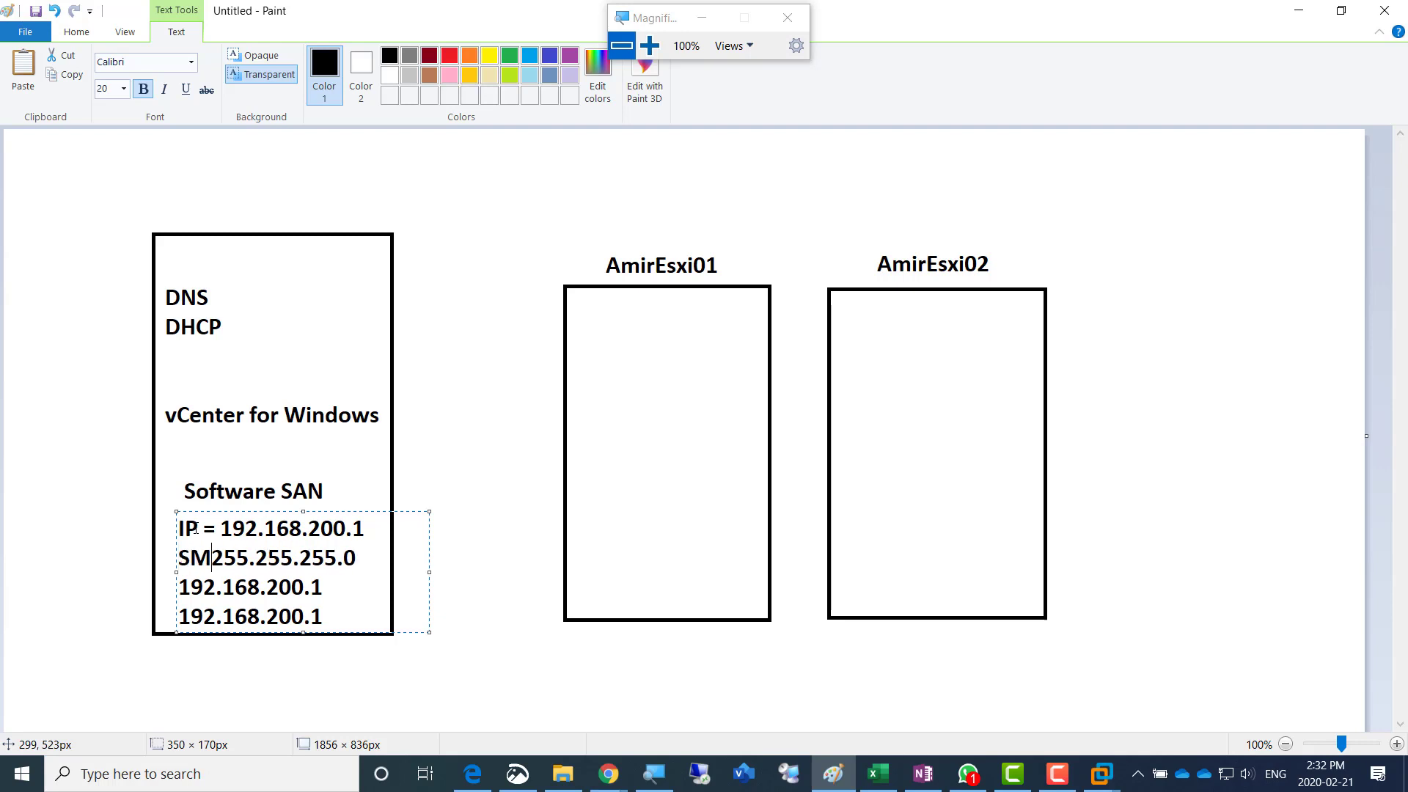
pyautogui.write(' =')
# - Prefix the third address line with "GW =" and the fourth with "PD ="
pyautogui.press('Down')
pyautogui.press('Left')
pyautogui.press('Left')
pyautogui.press('Left')
pyautogui.press('Left')
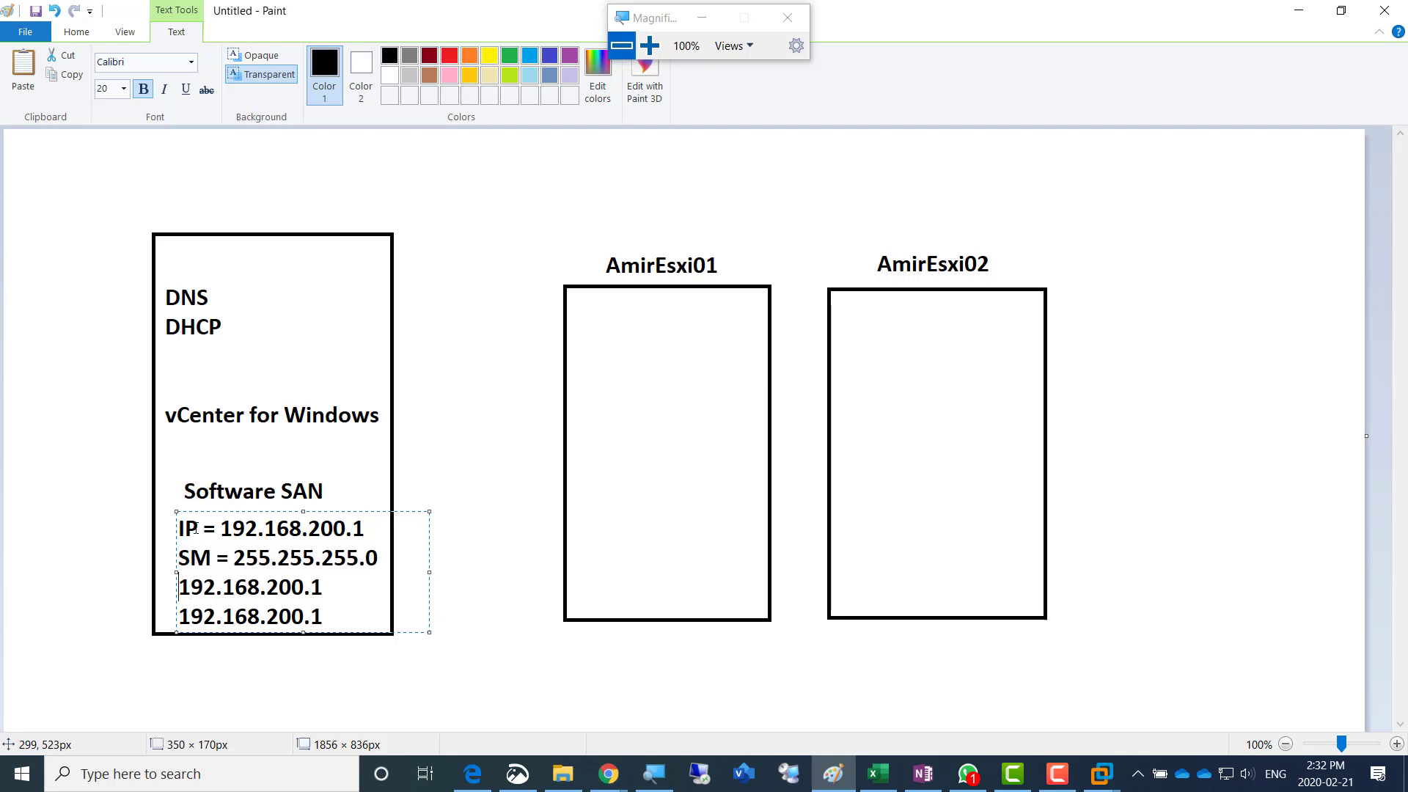
pyautogui.write('GW =')
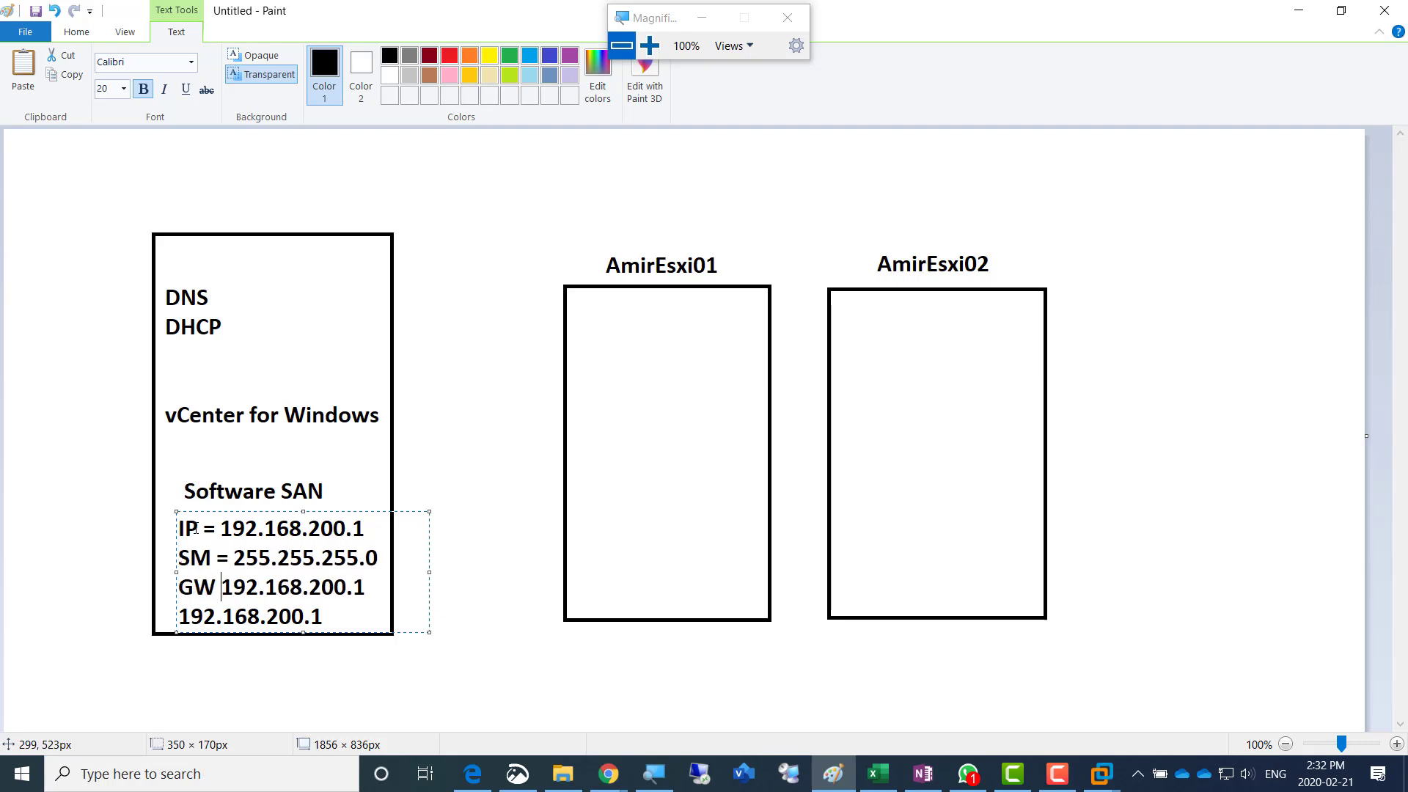
pyautogui.press('Down')
pyautogui.press('Left')
pyautogui.press('Left')
pyautogui.press('Left')
pyautogui.press('Left')
pyautogui.press('Left')
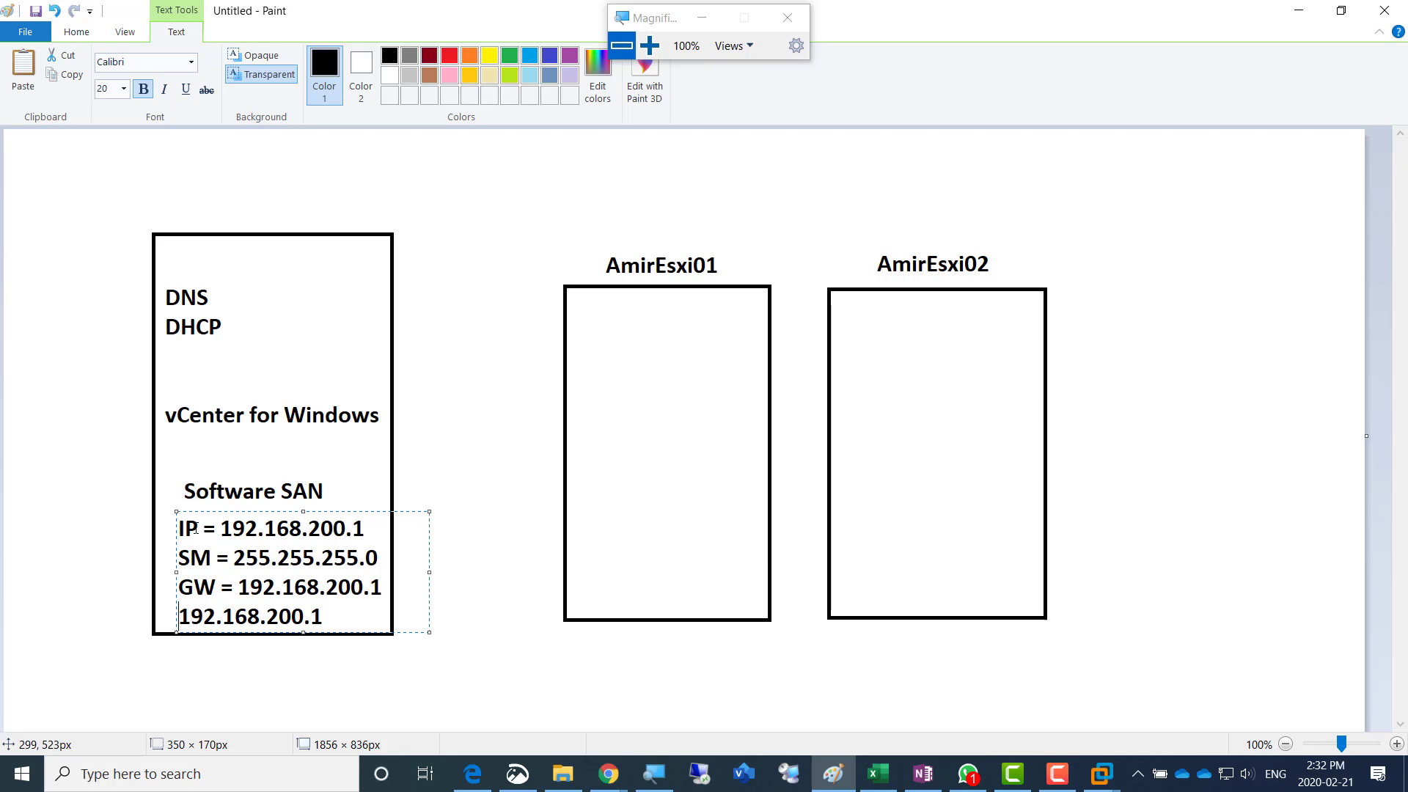
pyautogui.write('PD =')
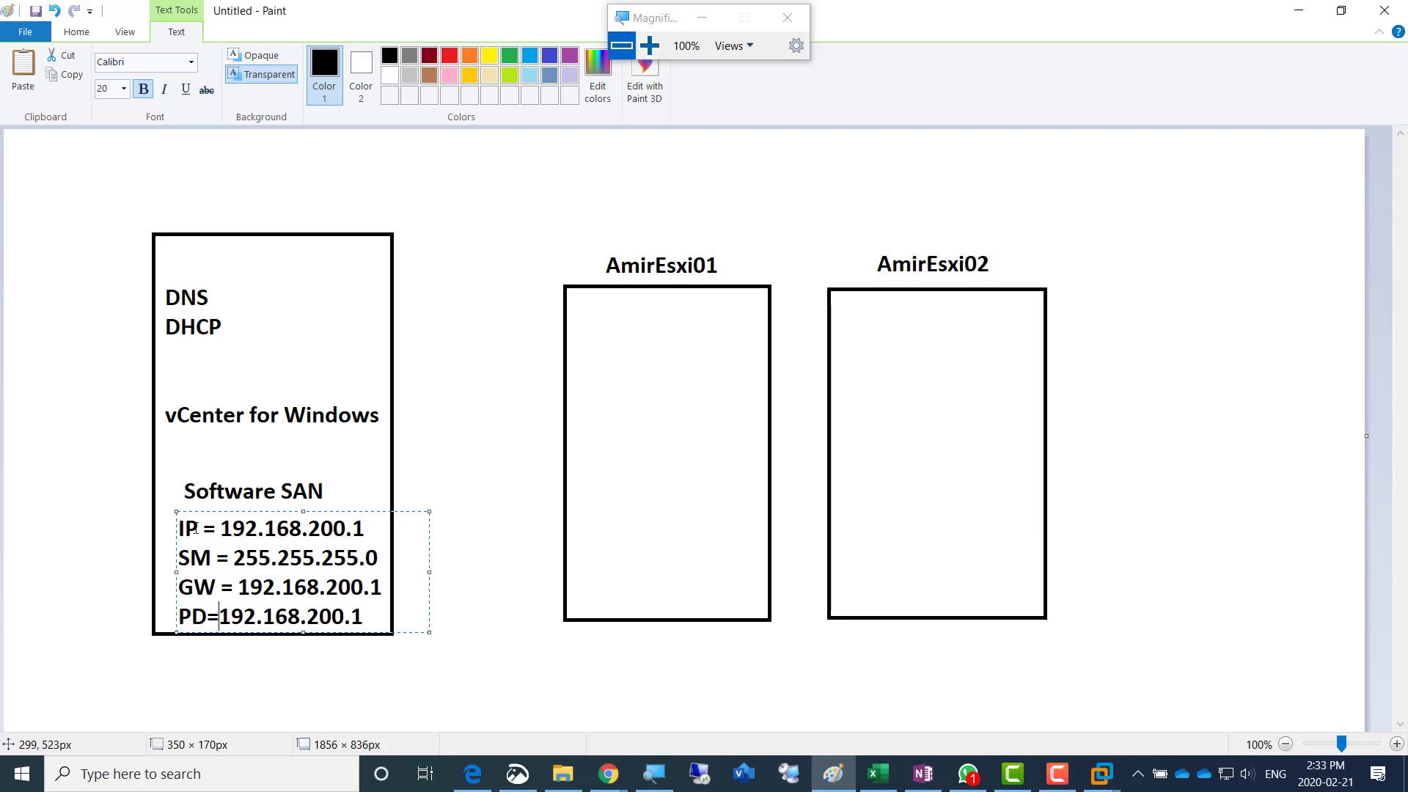
pyautogui.press('Right')
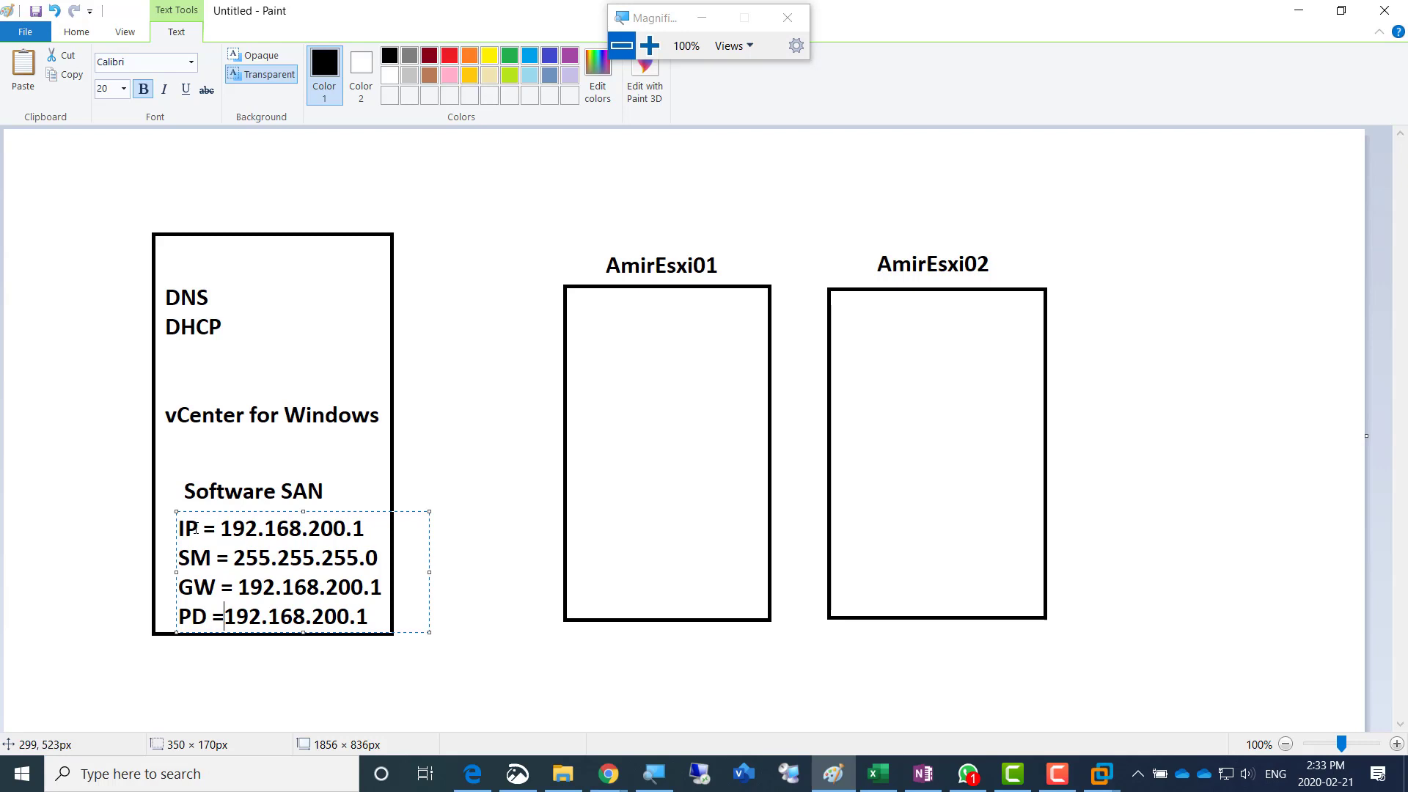
# - Copy the four-line address block into the lower part of the middle rectangle and change its IP to 192.168.200.2
pyautogui.hotkey('ctrl', 'a')
pyautogui.hotkey('ctrl', 'c')
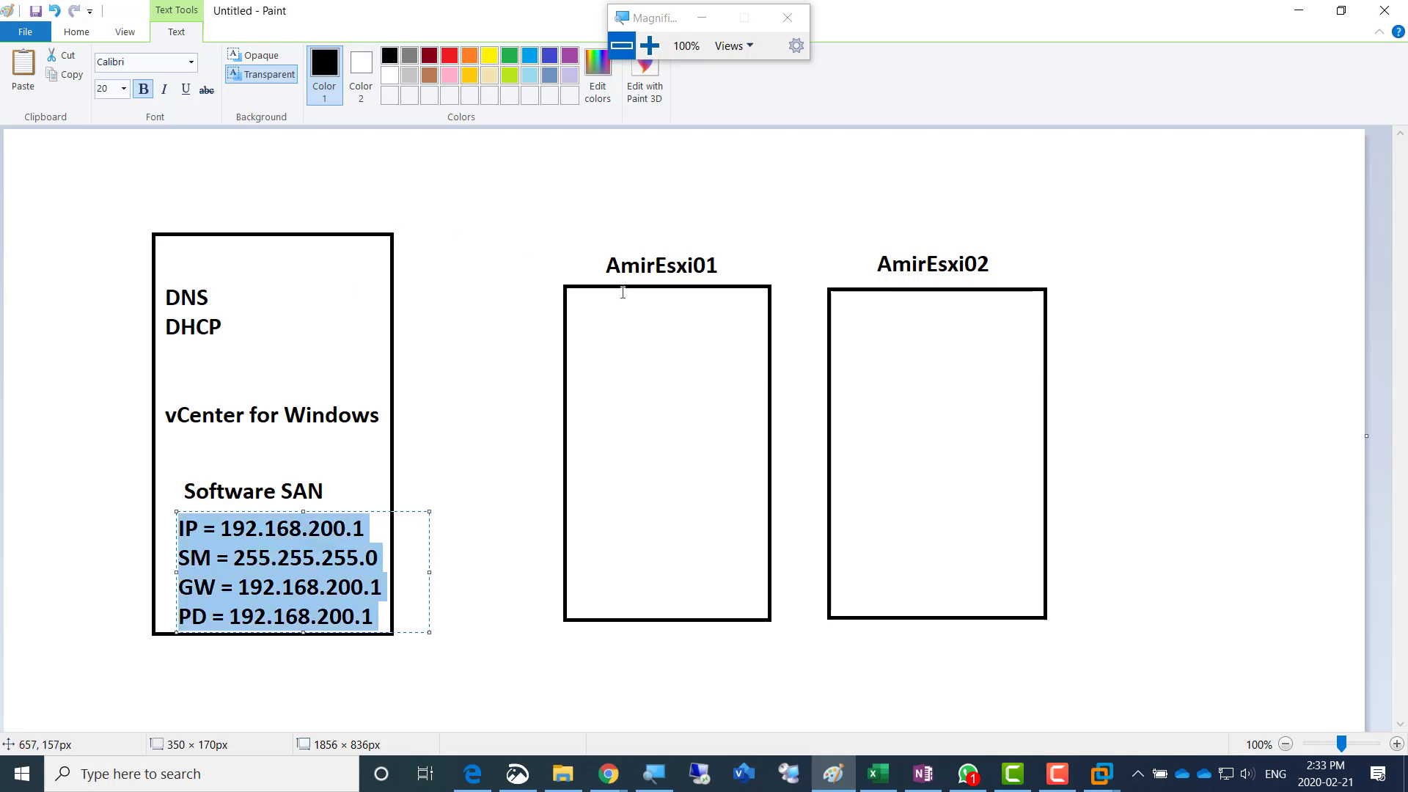
pyautogui.click(578, 502)
pyautogui.moveTo(575, 484); pyautogui.dragTo(752, 501)
pyautogui.hotkey('ctrl', 'v')
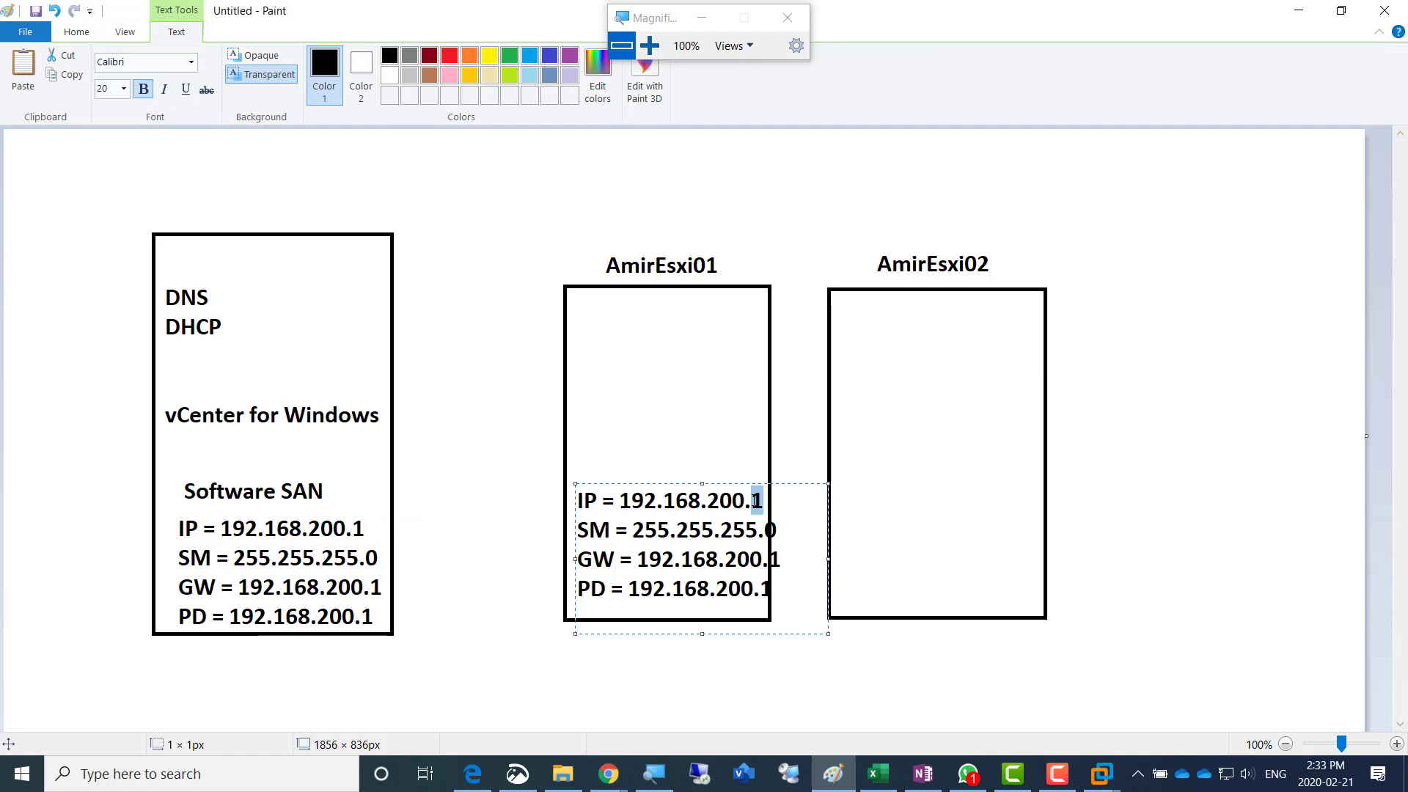
pyautogui.write('2')
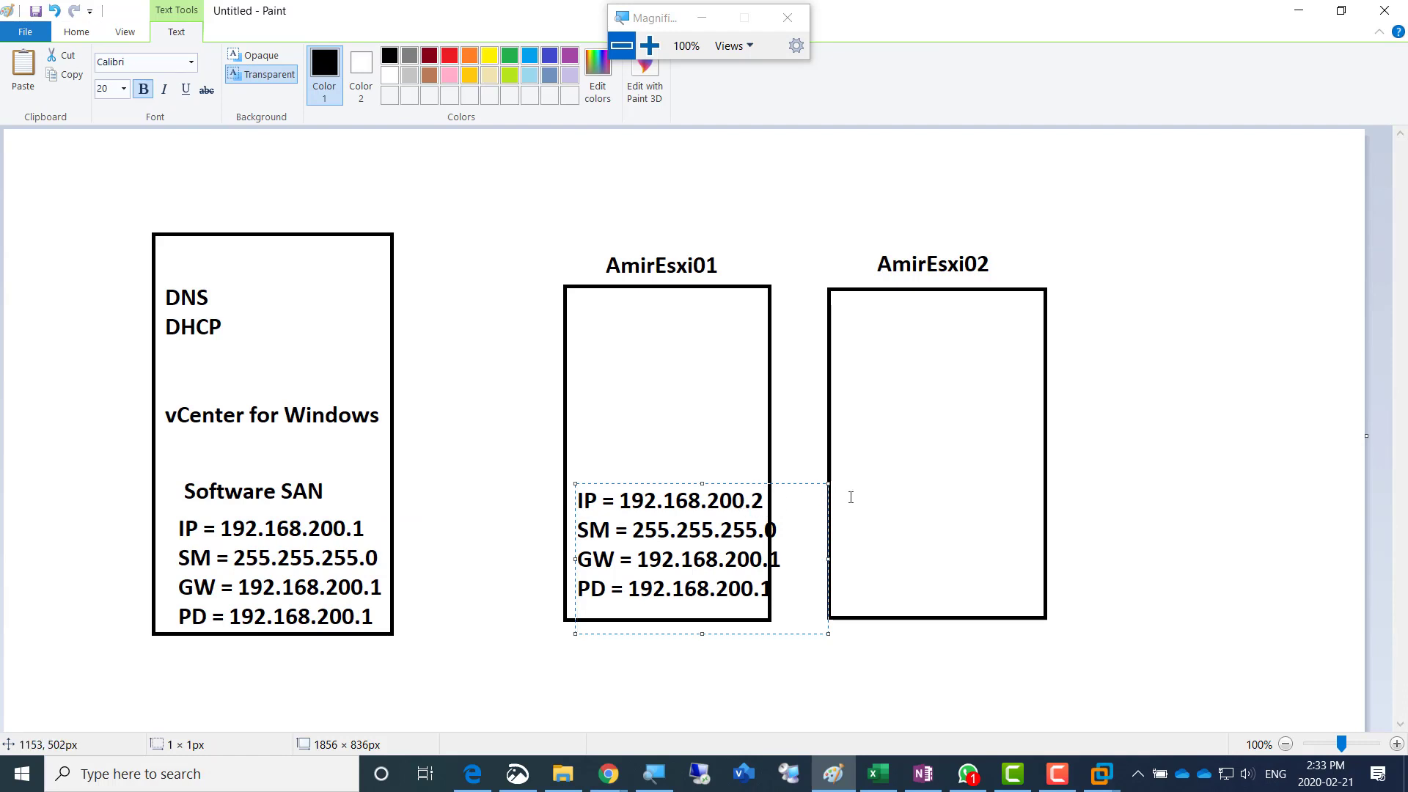
# - Shift the middle rectangle's address block left to fit, and copy the block into the right rectangle with IP 192.168.200.3
pyautogui.moveTo(687, 484); pyautogui.dragTo(672, 482)
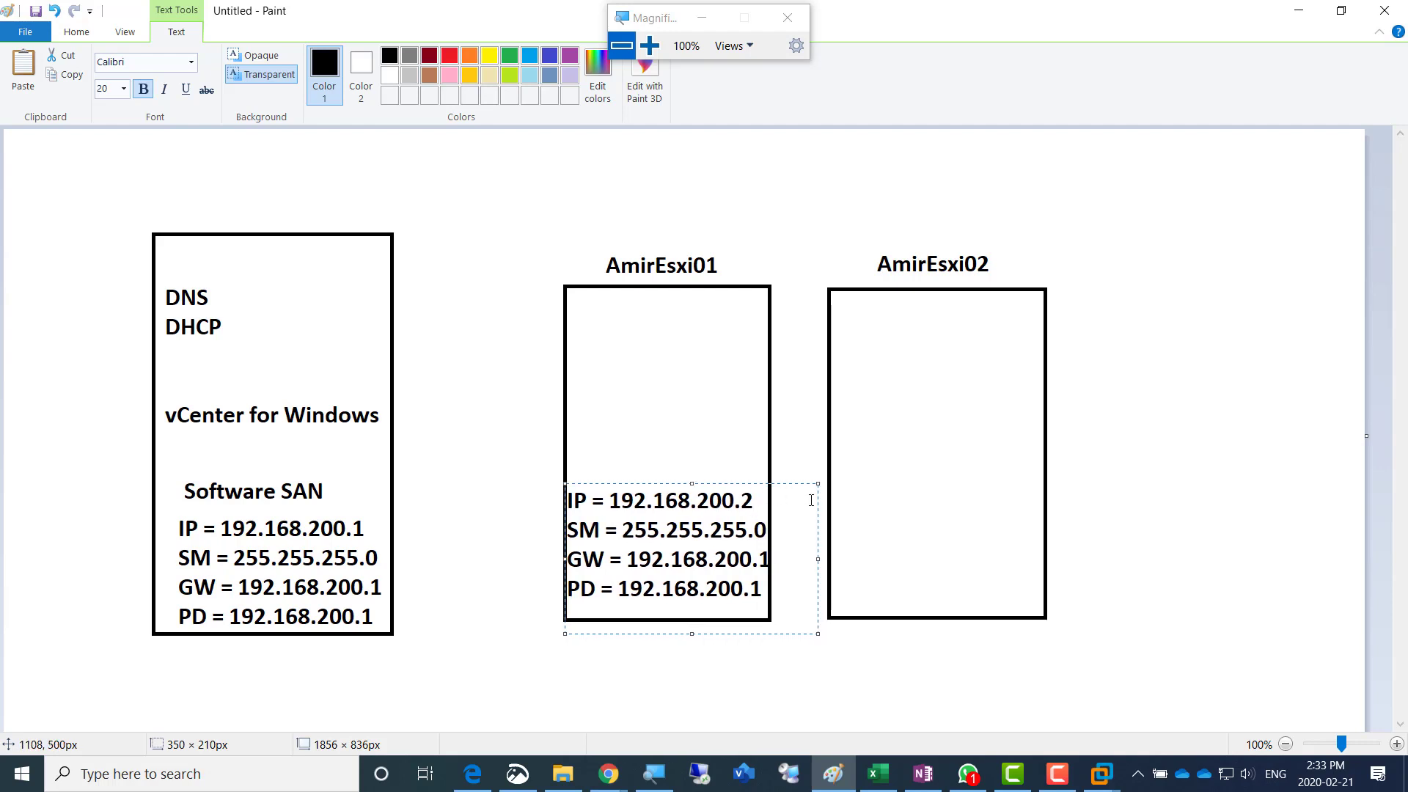
pyautogui.click(837, 491)
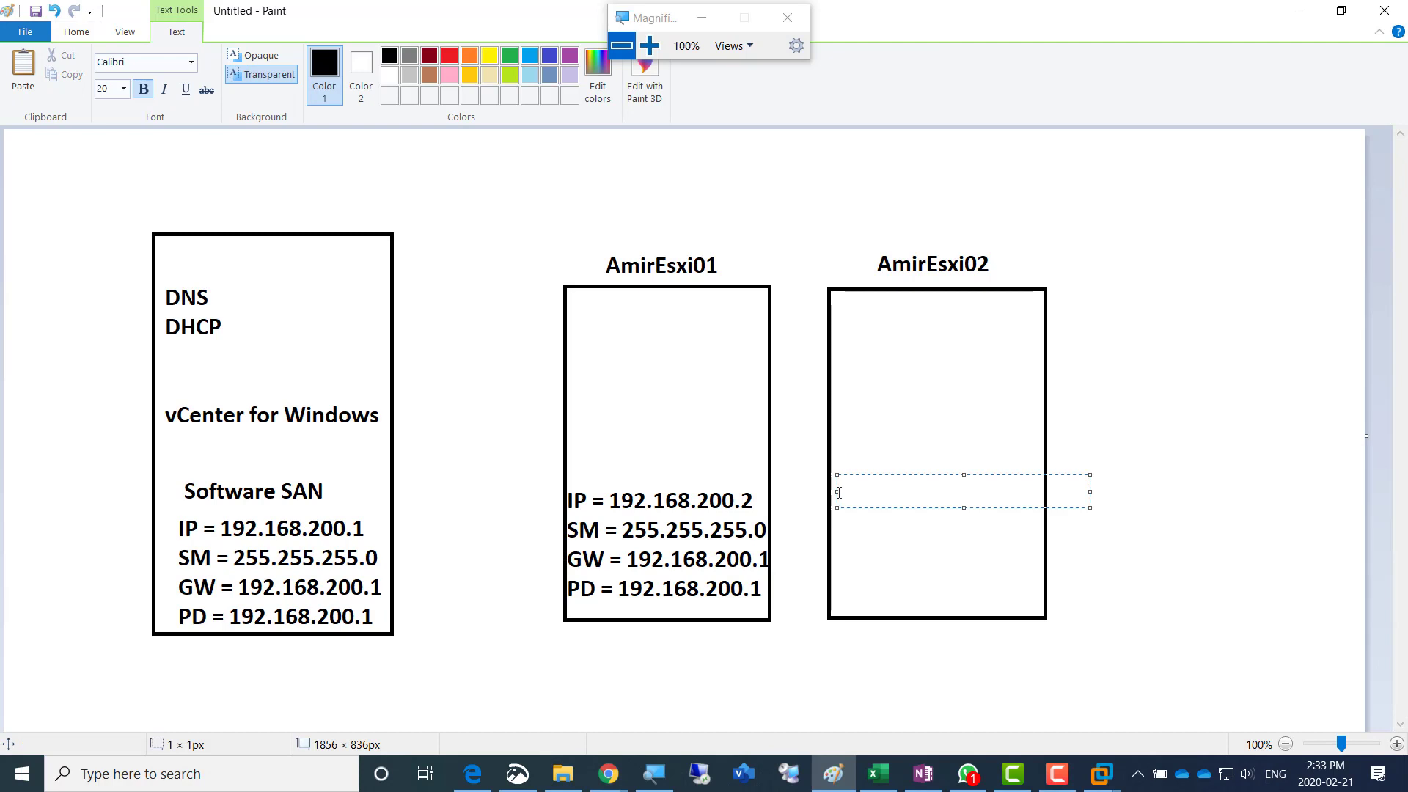
pyautogui.hotkey('ctrl', 'v')
pyautogui.moveTo(882, 475); pyautogui.dragTo(879, 476)
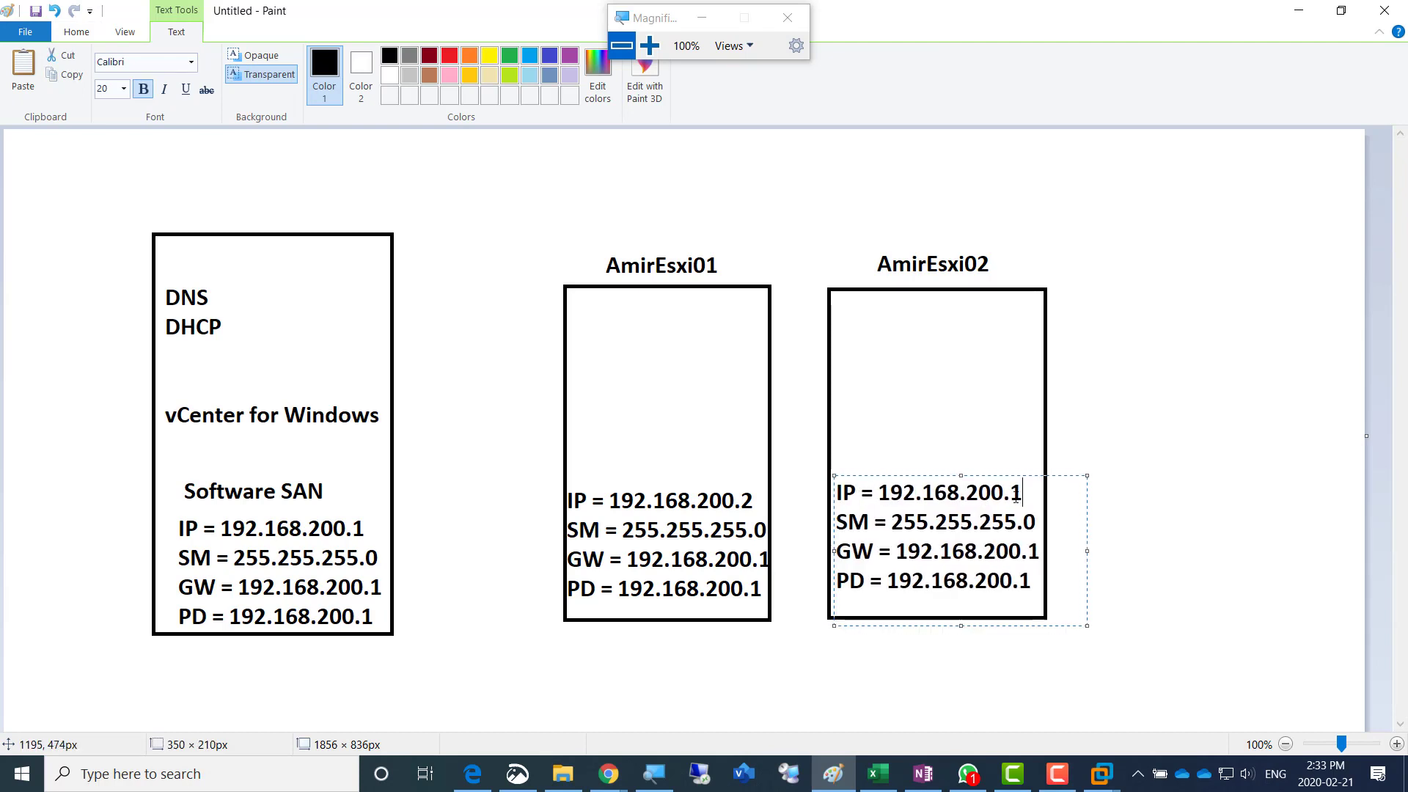
pyautogui.moveTo(1023, 495); pyautogui.dragTo(1012, 495)
pyautogui.write('3')
# - Add the label "AmirWin01" above the first rectangle
pyautogui.click(188, 213)
pyautogui.write('Amir')
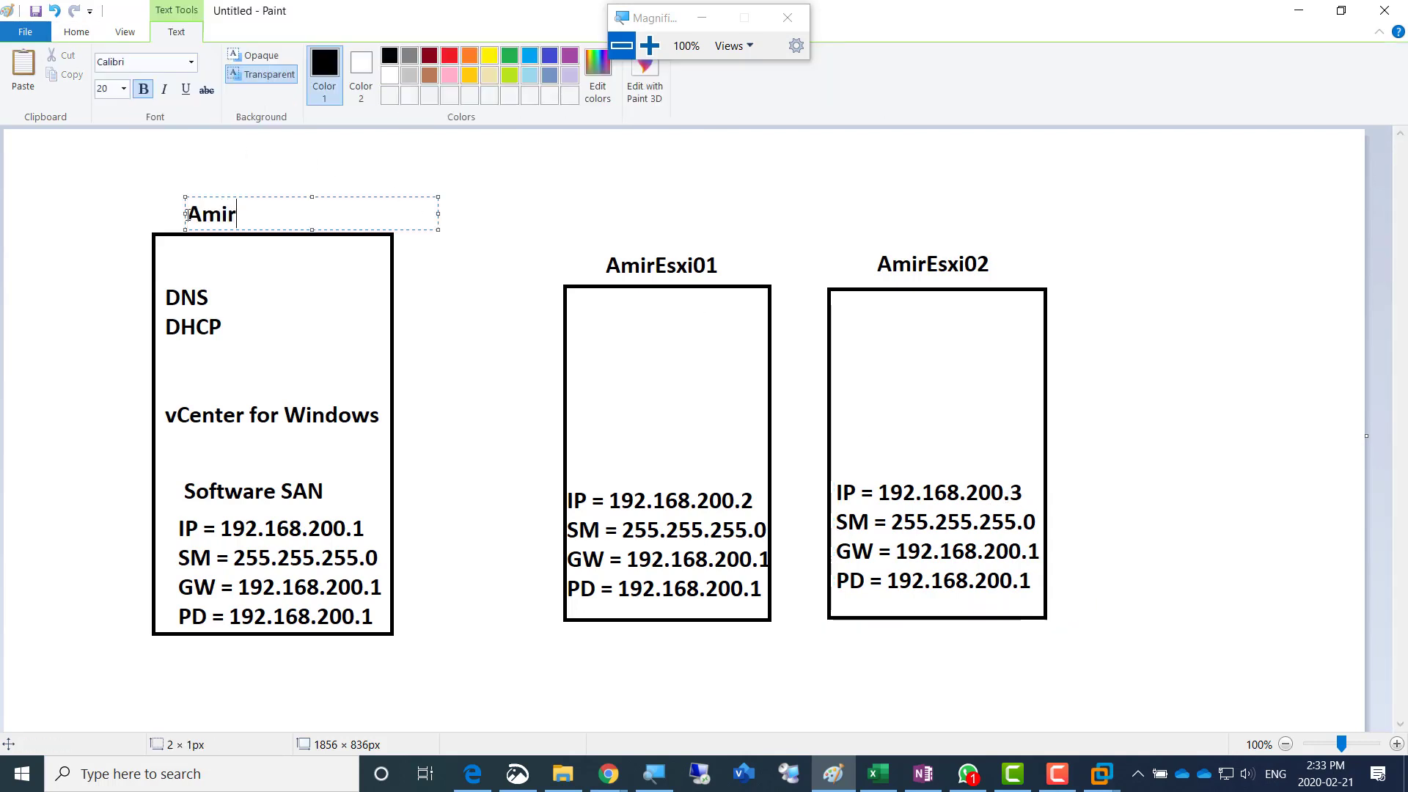
pyautogui.write('Win01')
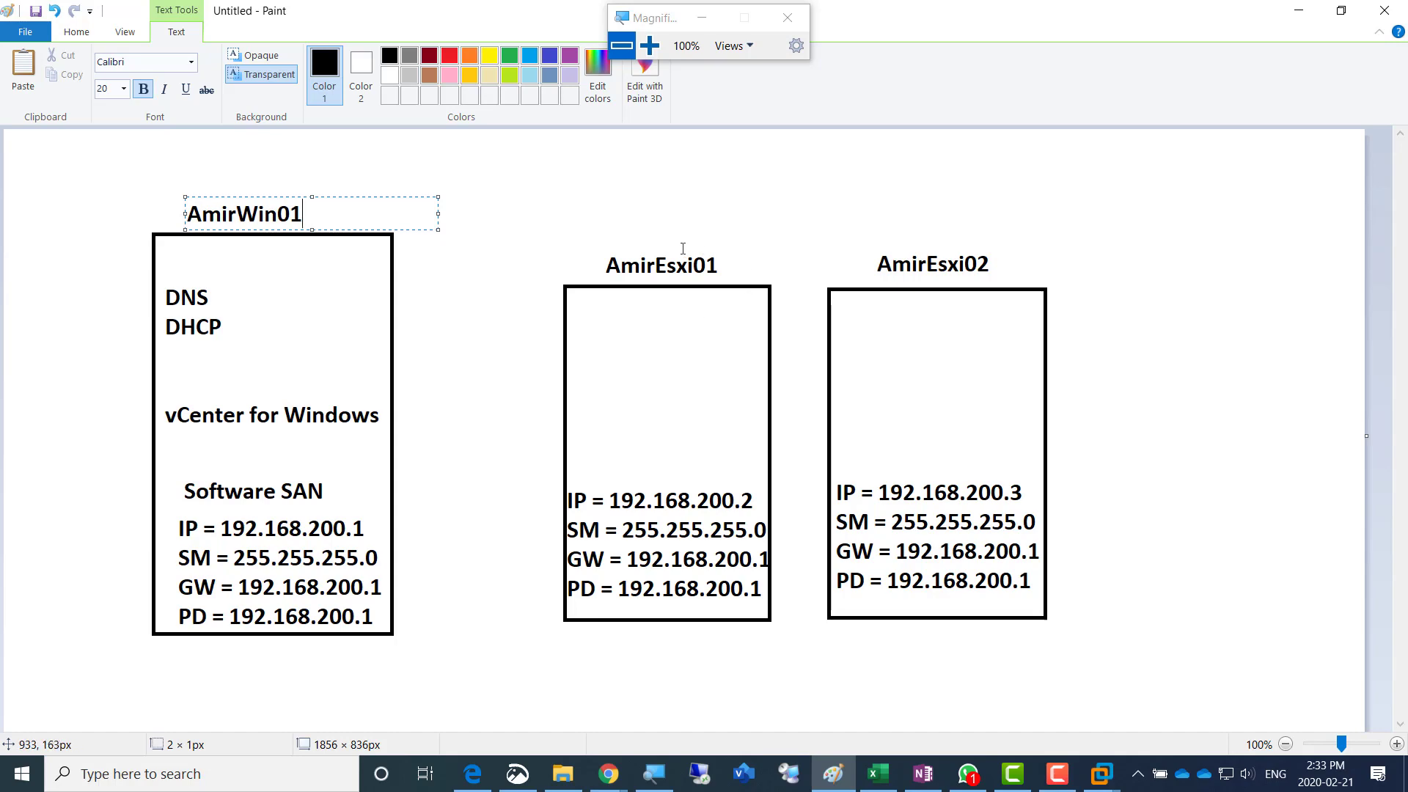
# - Add the lines "4GB Ram" and "2 Processor" directly above the AmirEsxi01 label
pyautogui.click(615, 228)
pyautogui.click(615, 228)
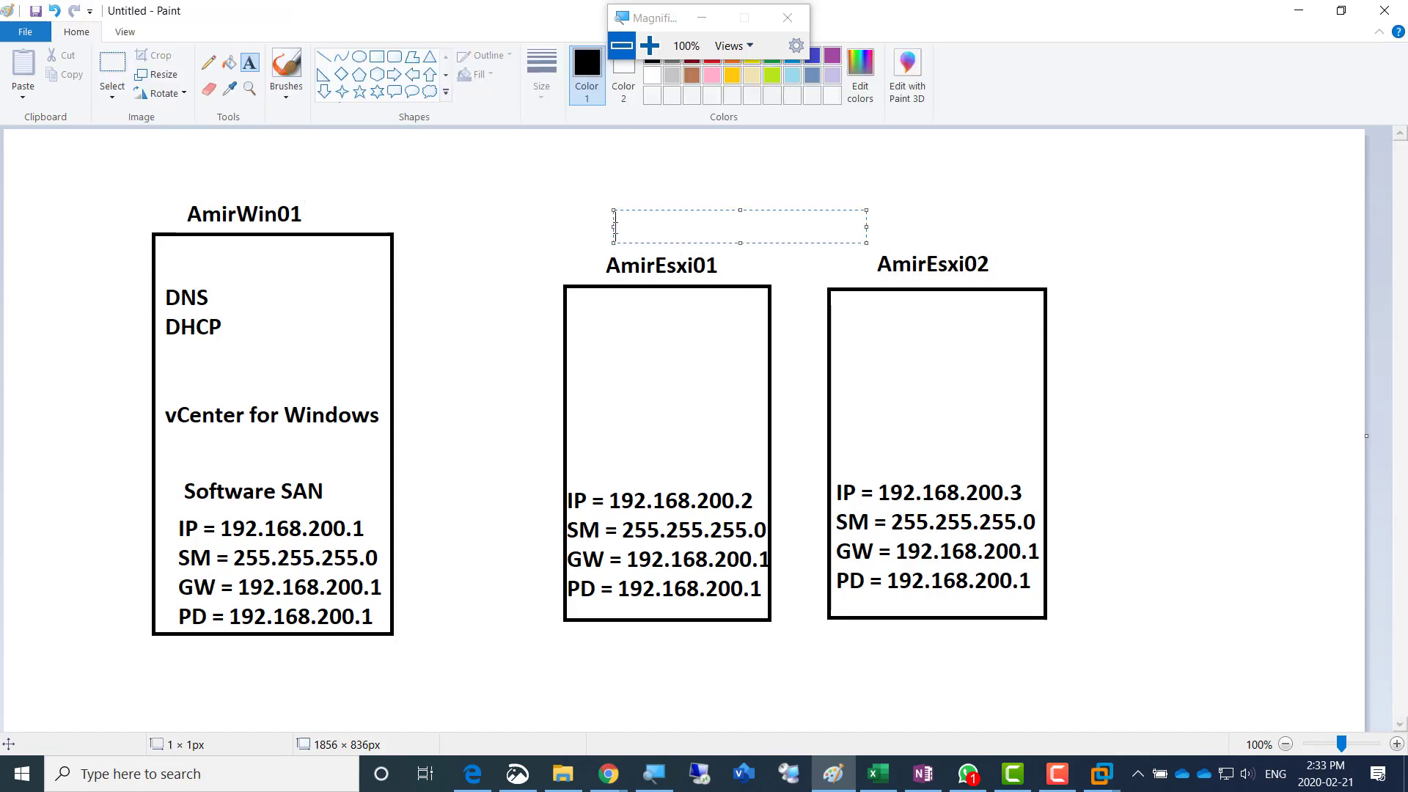
pyautogui.write('4')
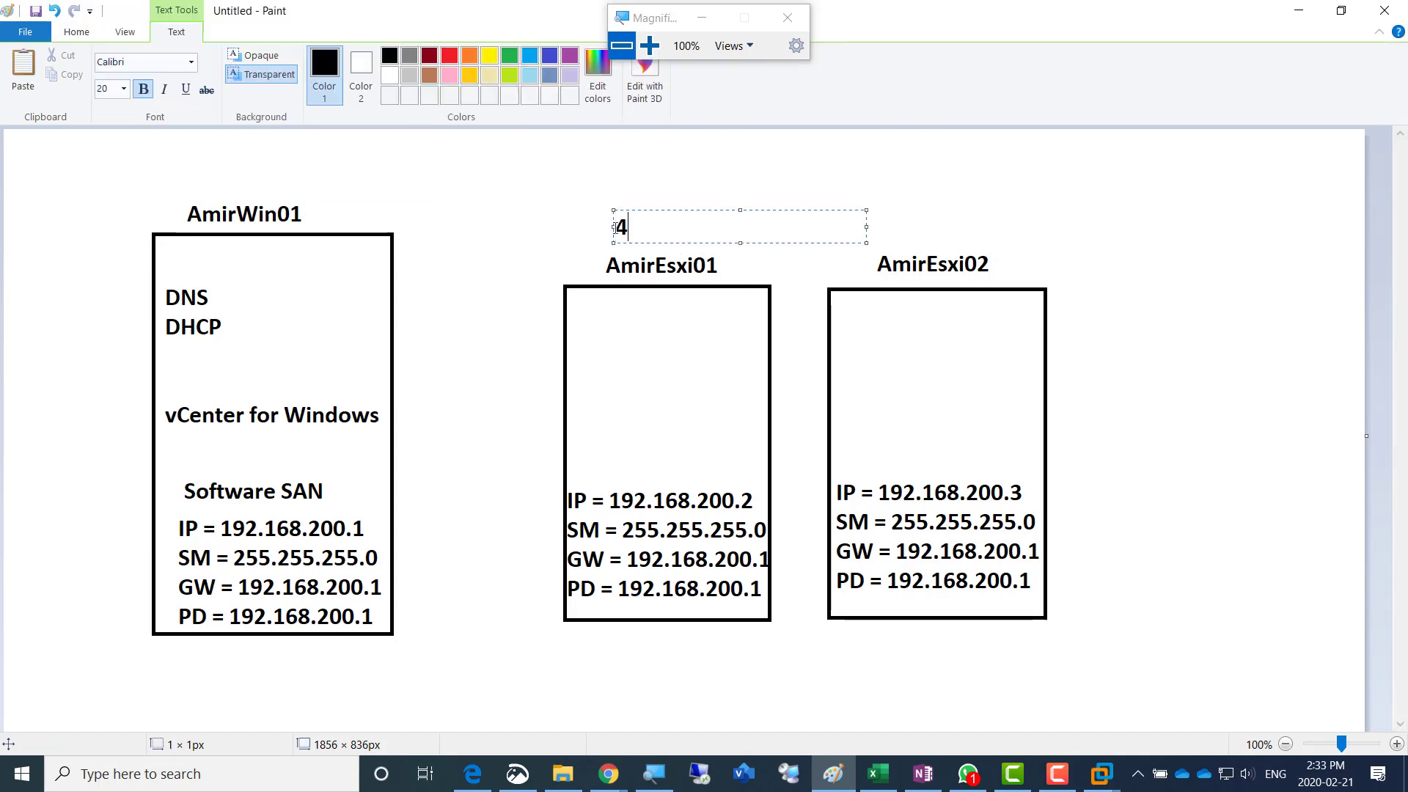
pyautogui.write('GB Ram')
pyautogui.press('Return')
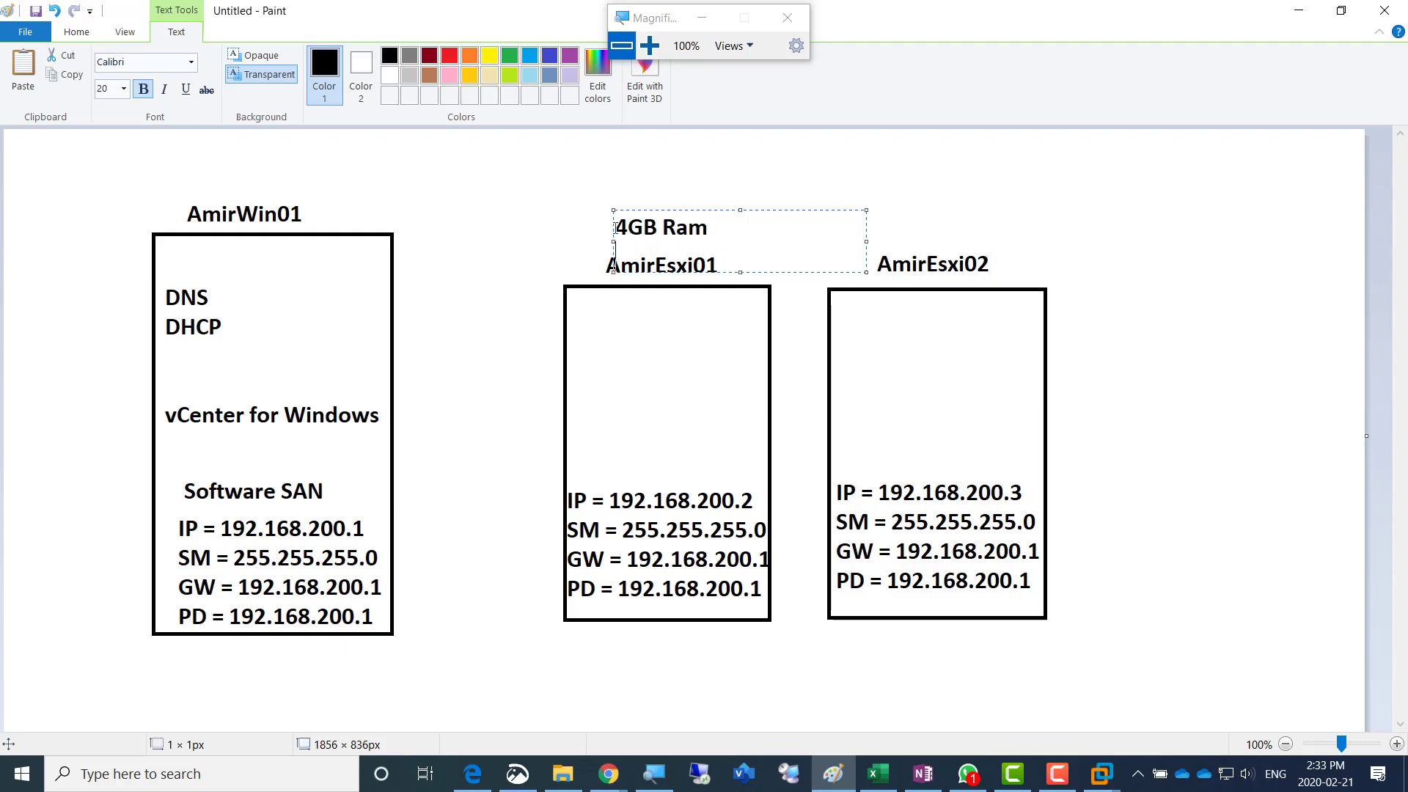
pyautogui.write('2 Precessor')
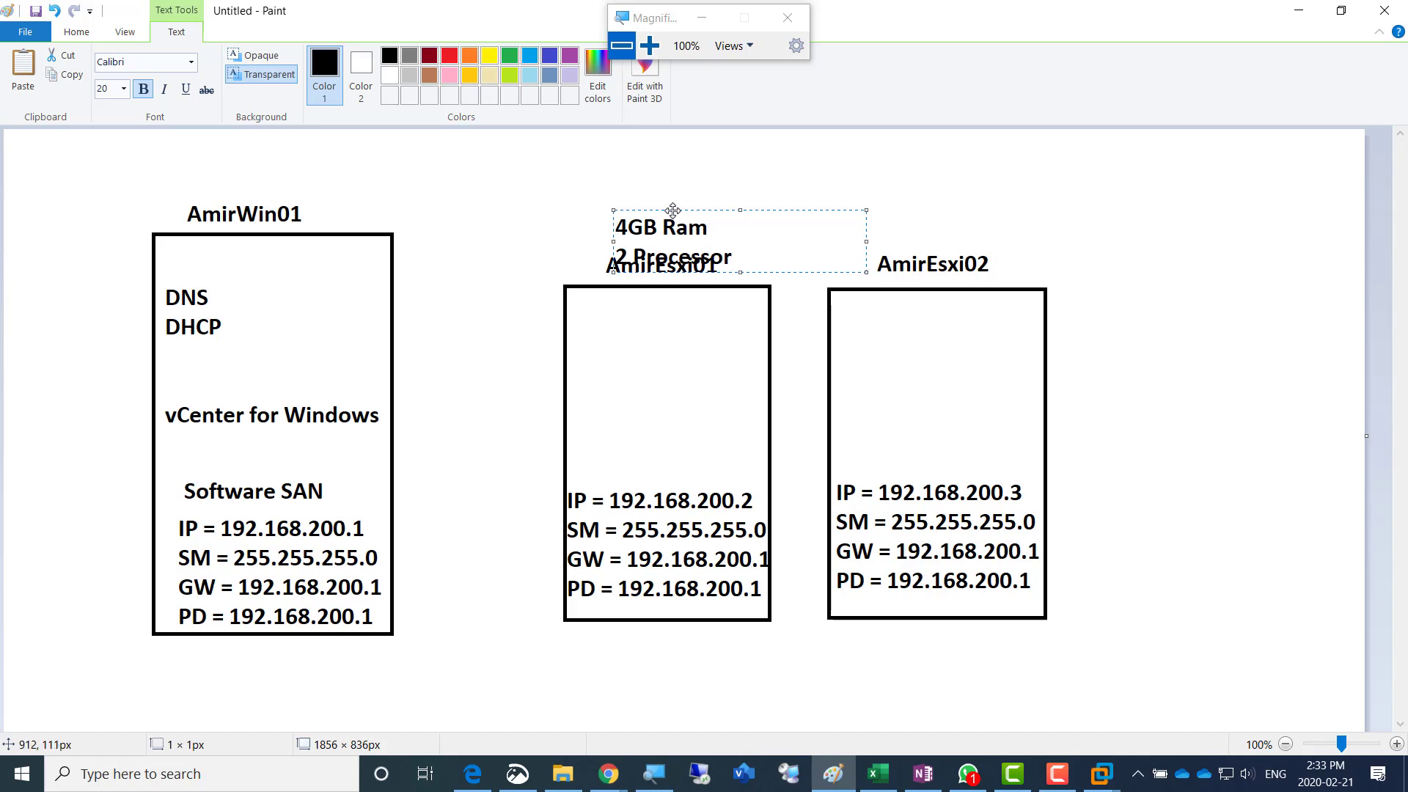
pyautogui.moveTo(673, 211); pyautogui.dragTo(664, 195)
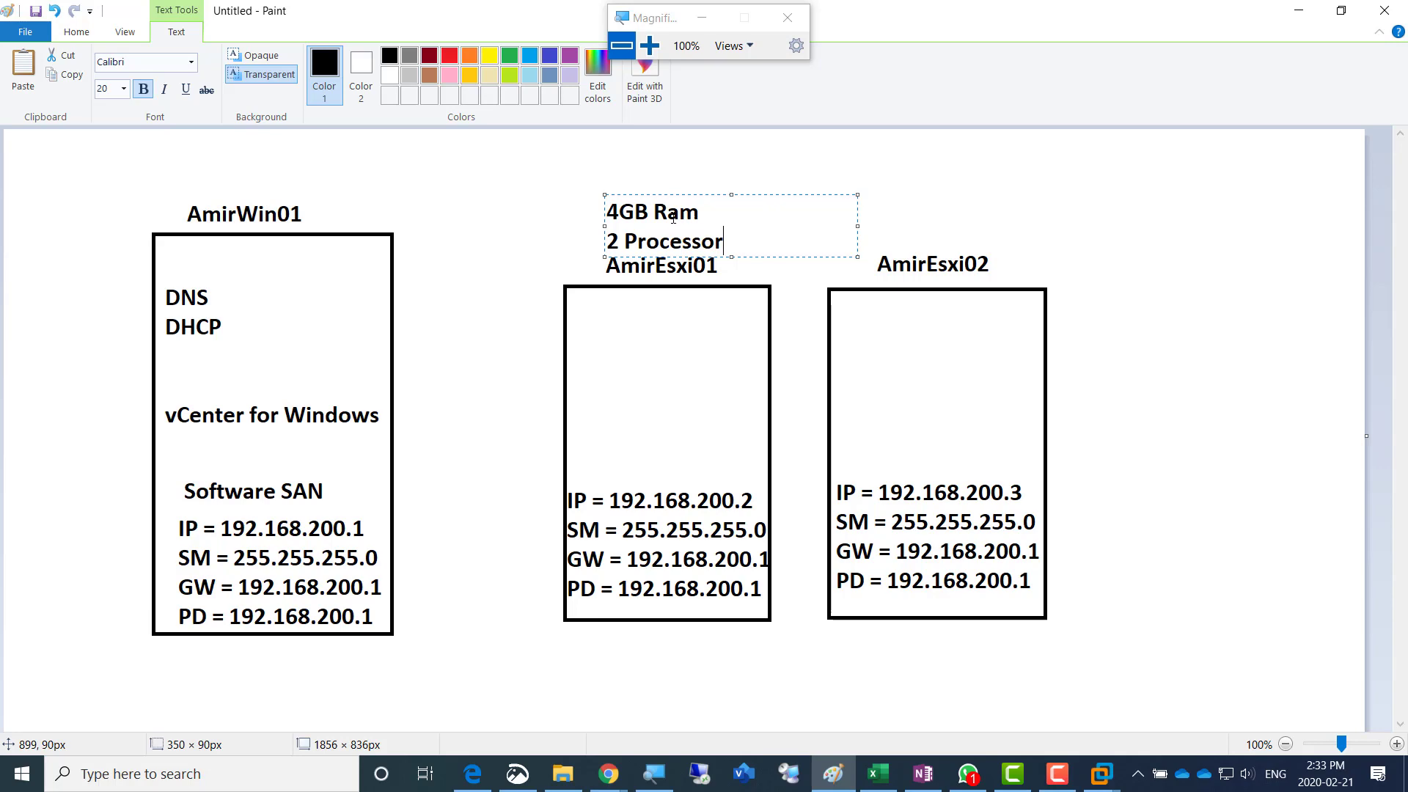
# - Copy the two-line RAM and processor text and place it just above the AmirEsxi02 label
pyautogui.hotkey('ctrl', 'a')
pyautogui.hotkey('ctrl', 'c')
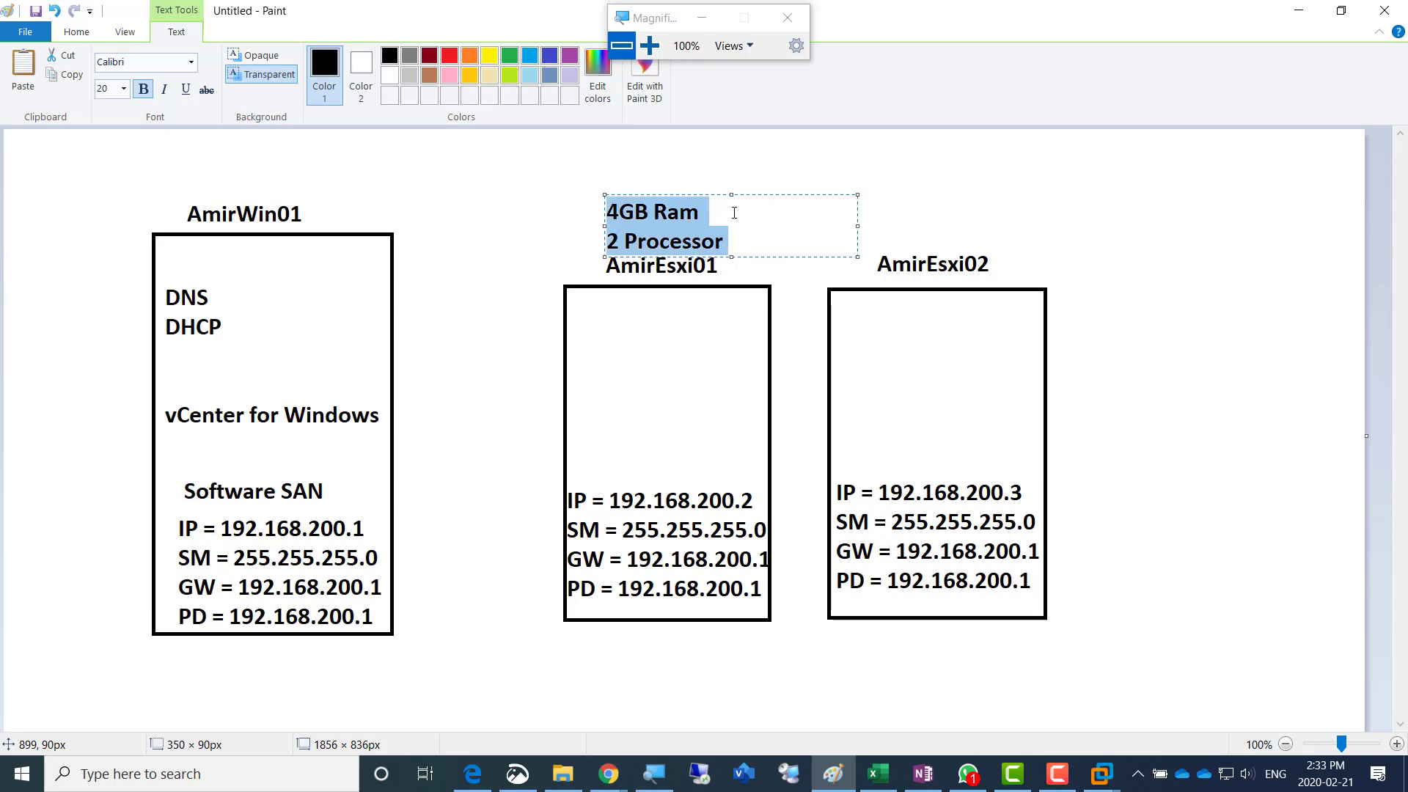
pyautogui.click(877, 196)
pyautogui.click(878, 197)
pyautogui.hotkey('ctrl', 'v')
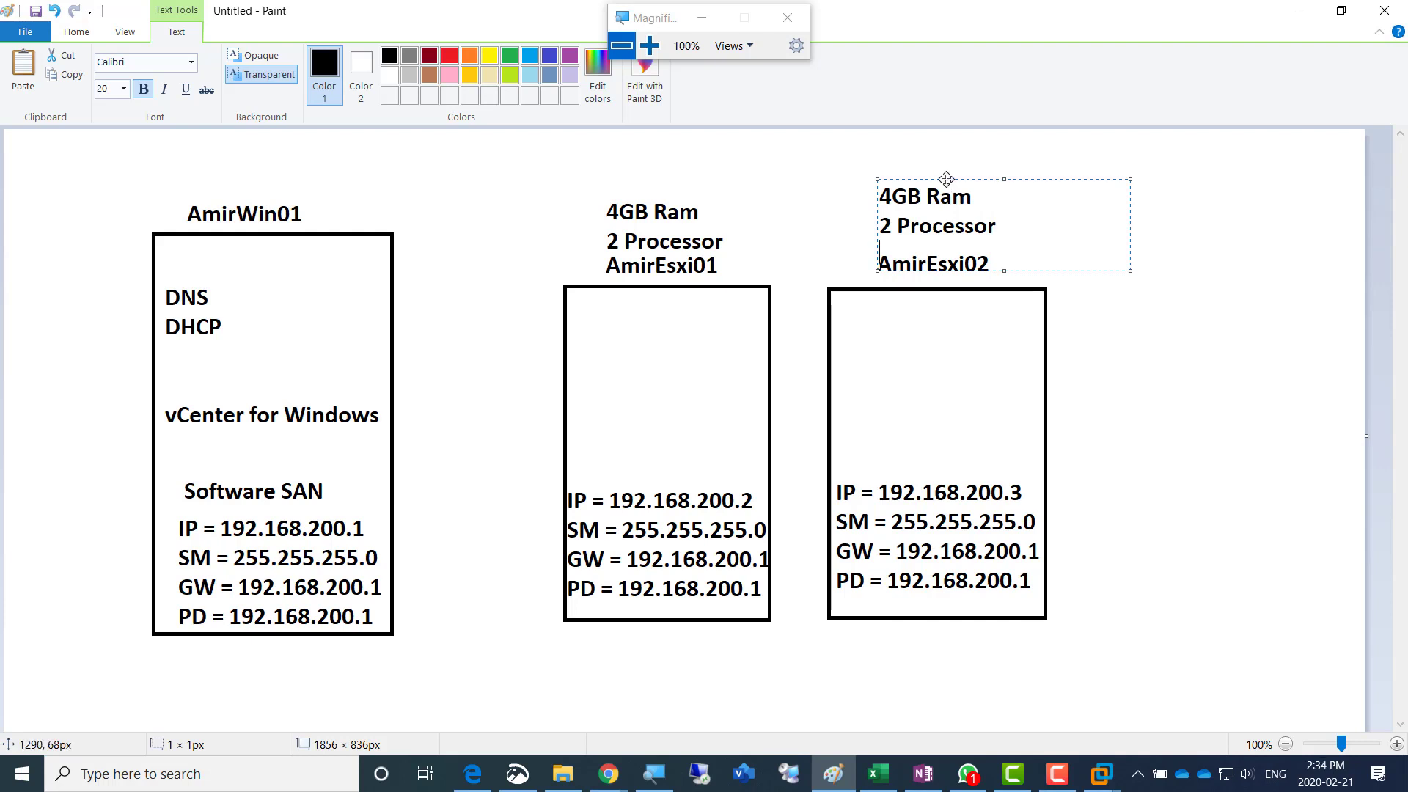
pyautogui.moveTo(949, 179); pyautogui.dragTo(934, 183)
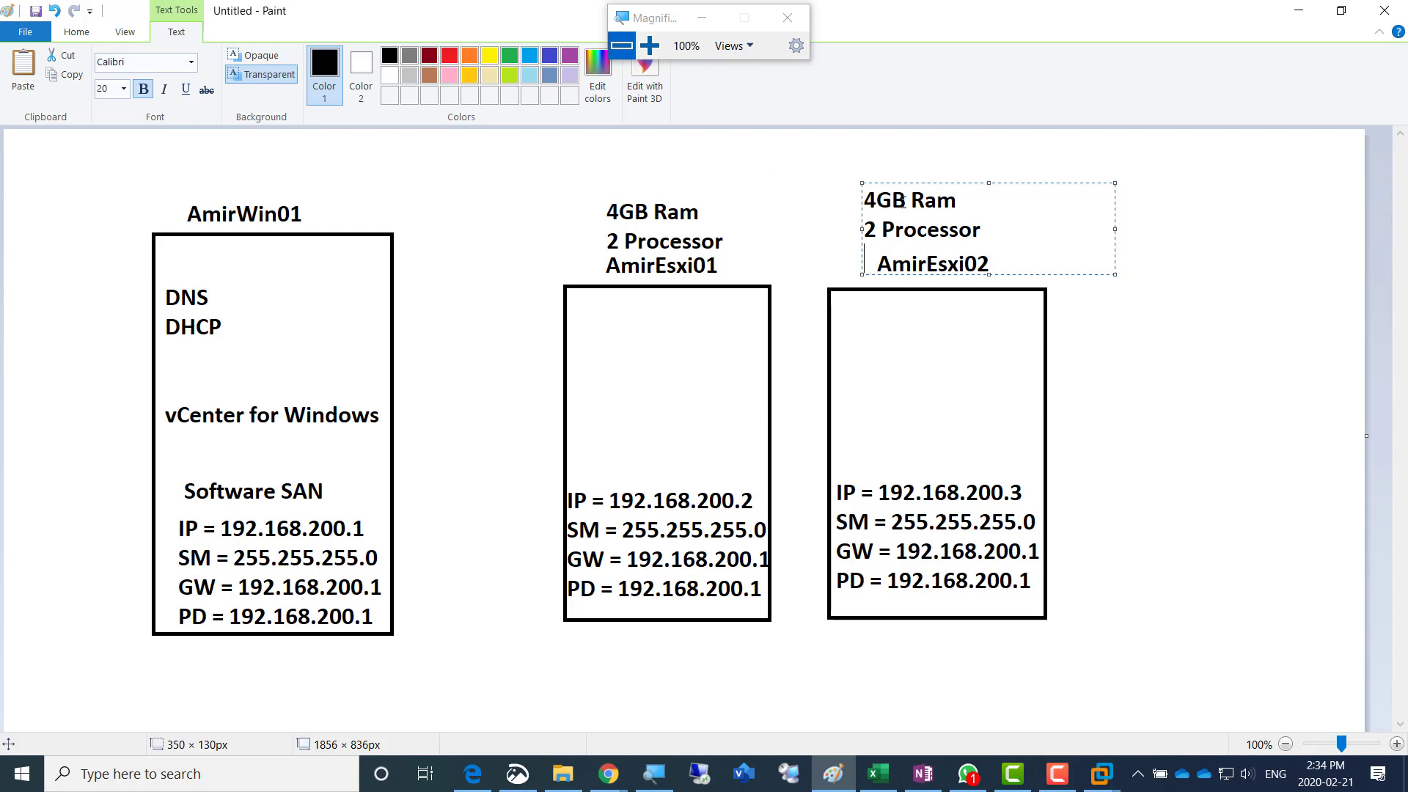
pyautogui.moveTo(902, 183); pyautogui.dragTo(896, 188)
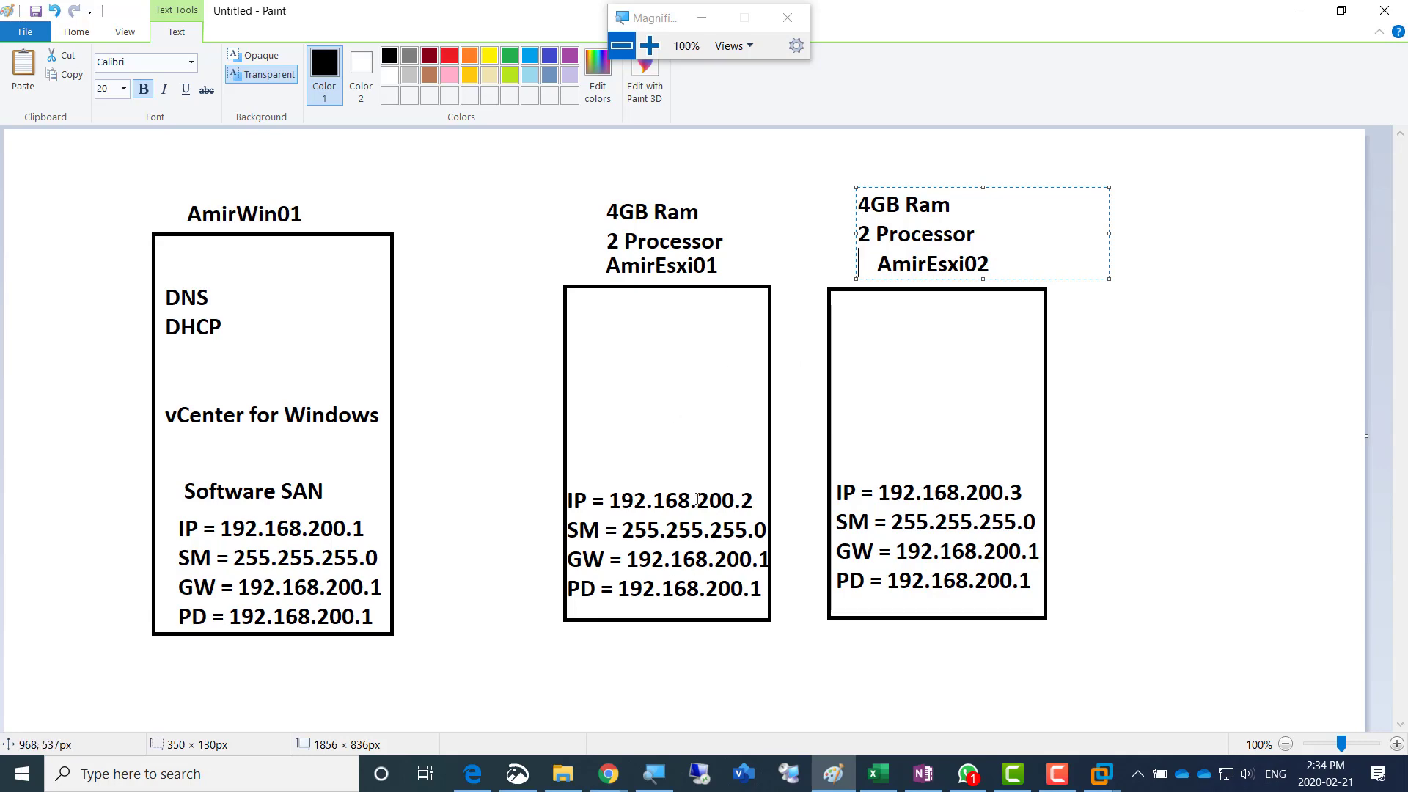
pyautogui.click(548, 239)
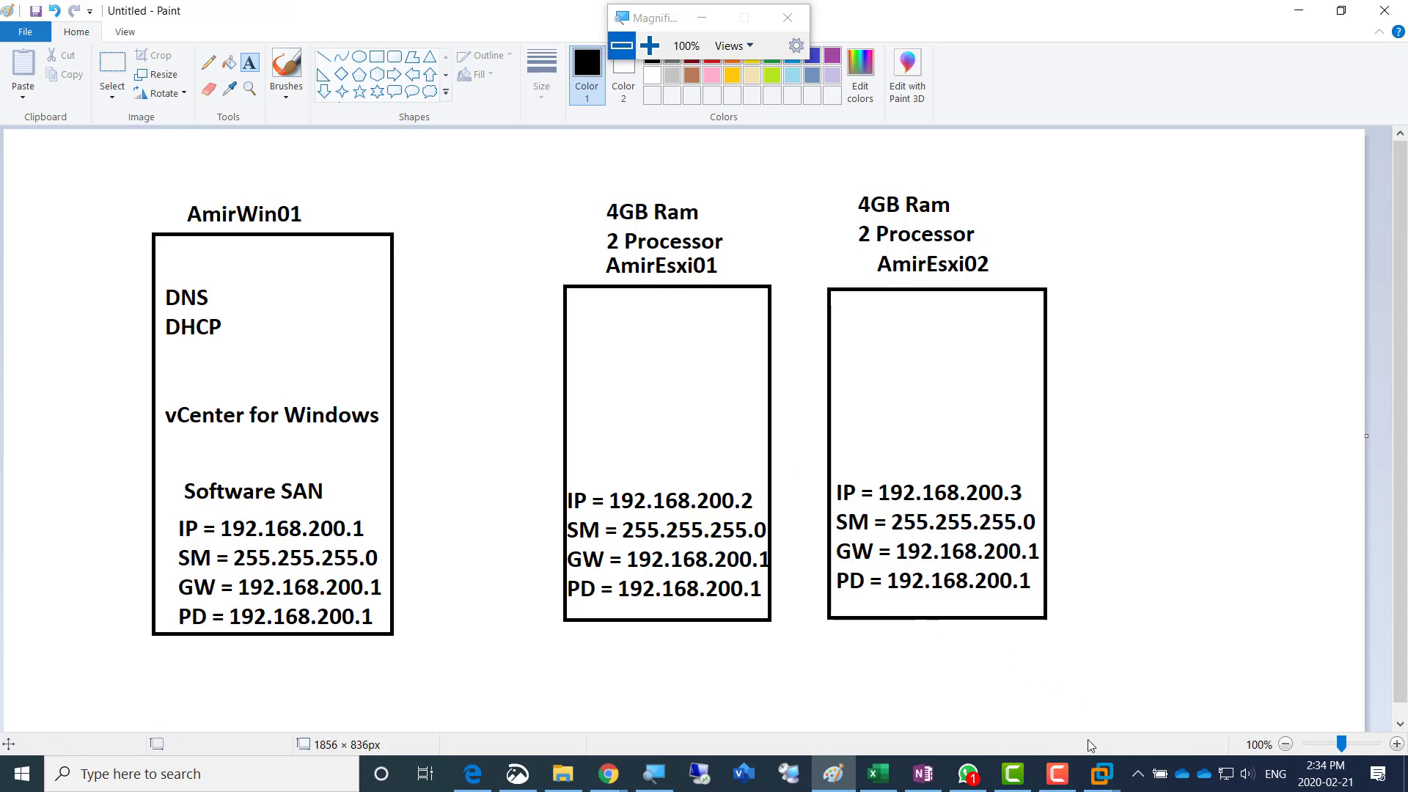
# - Switch to VMware Workstation and start creating a new virtual machine with the Typical configuration
pyautogui.click(1101, 773)
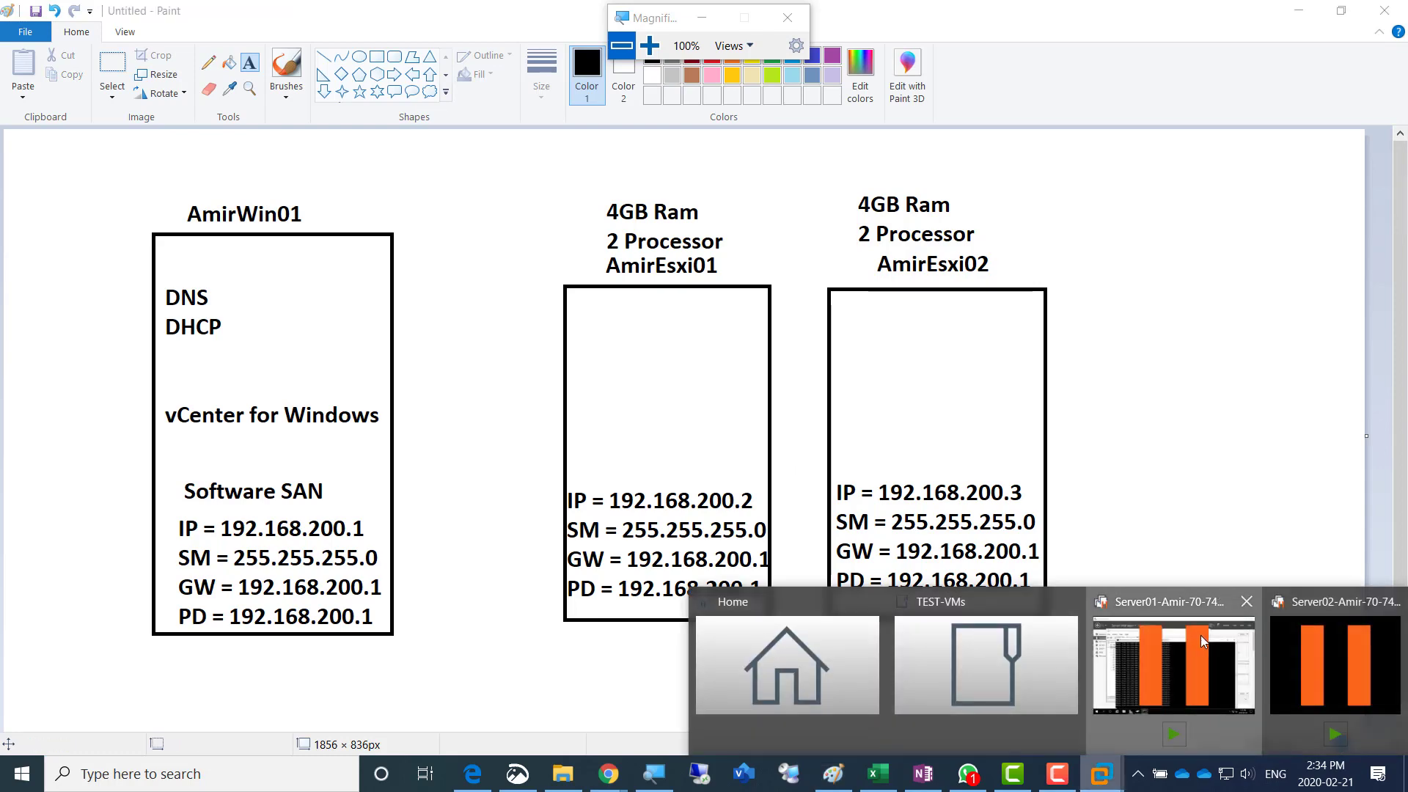
pyautogui.click(1199, 635)
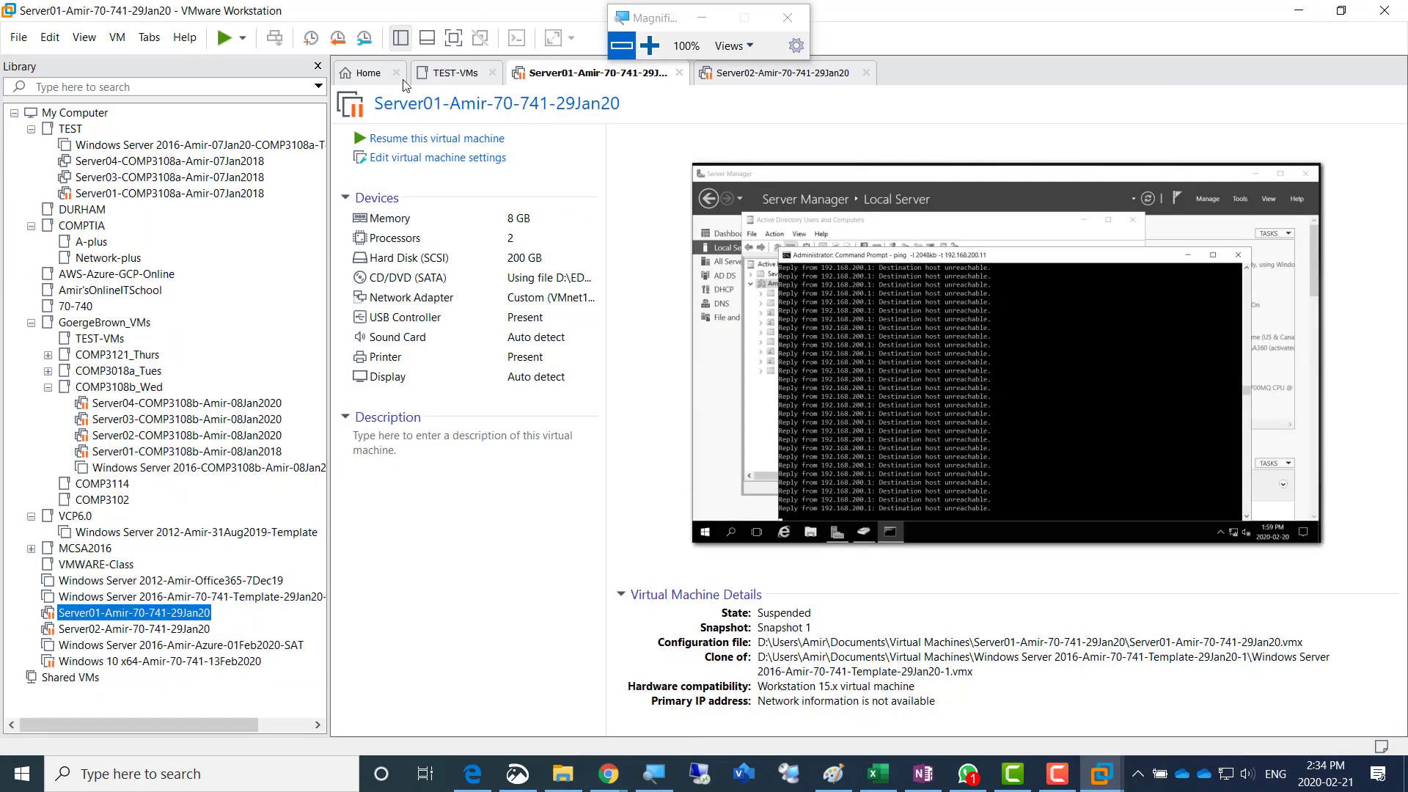
pyautogui.click(369, 73)
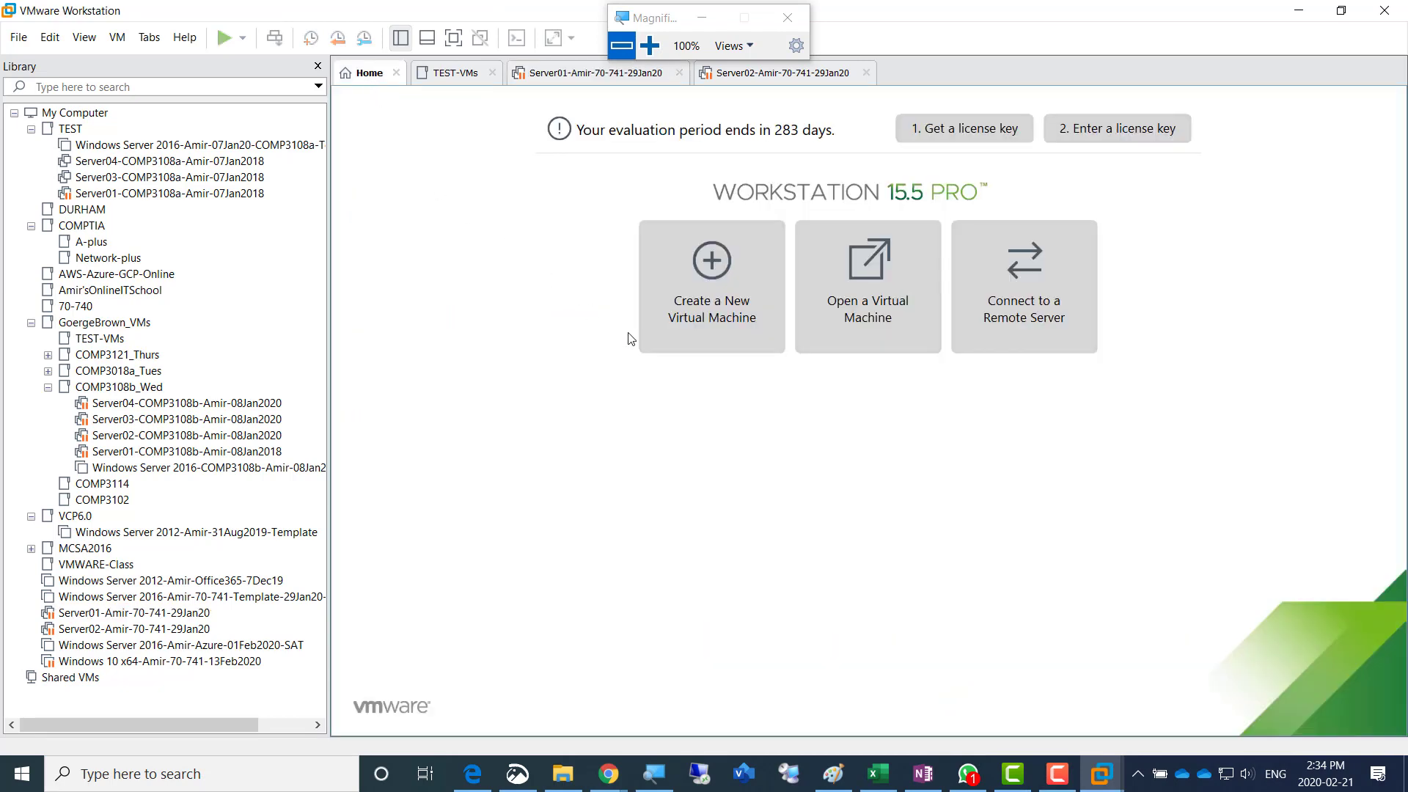
pyautogui.click(700, 309)
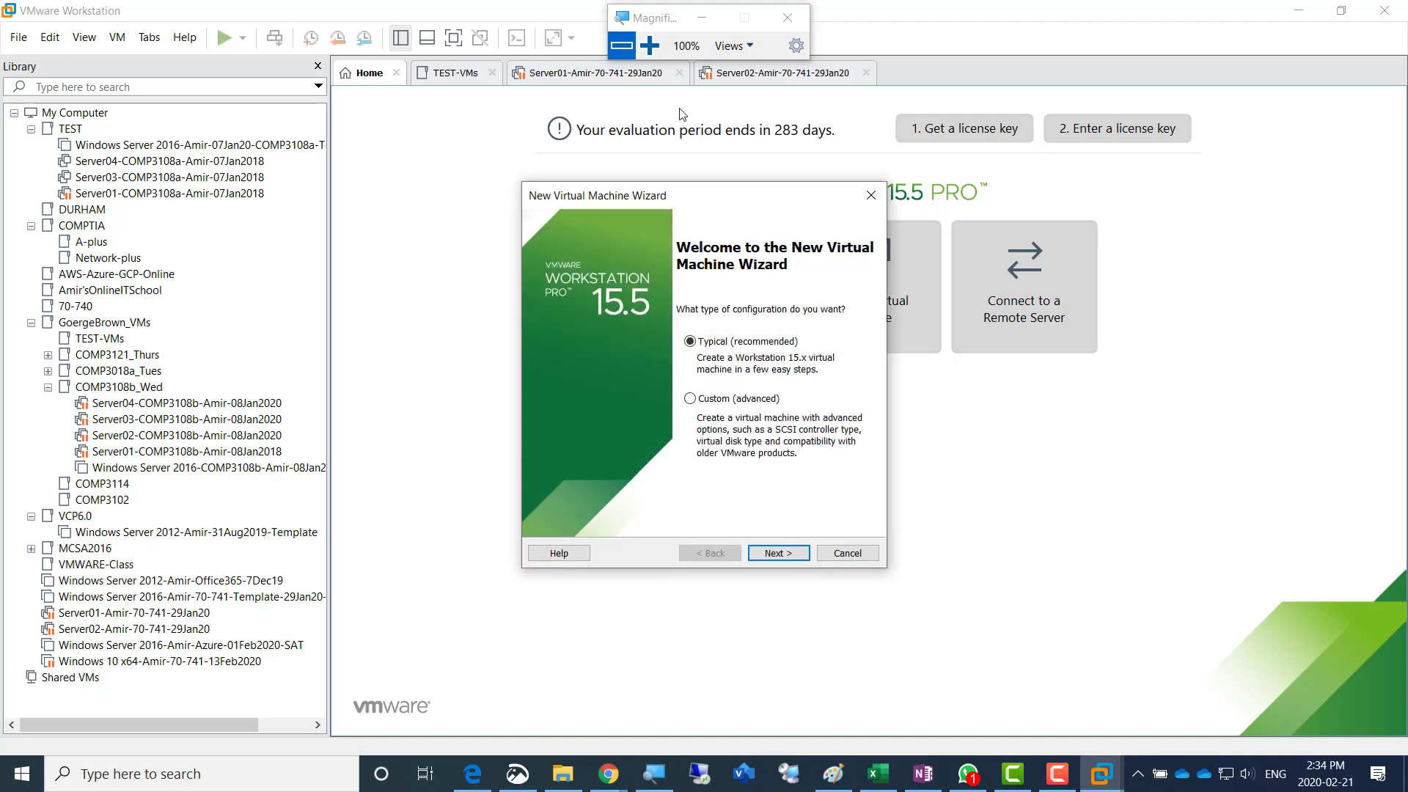
pyautogui.click(649, 46)
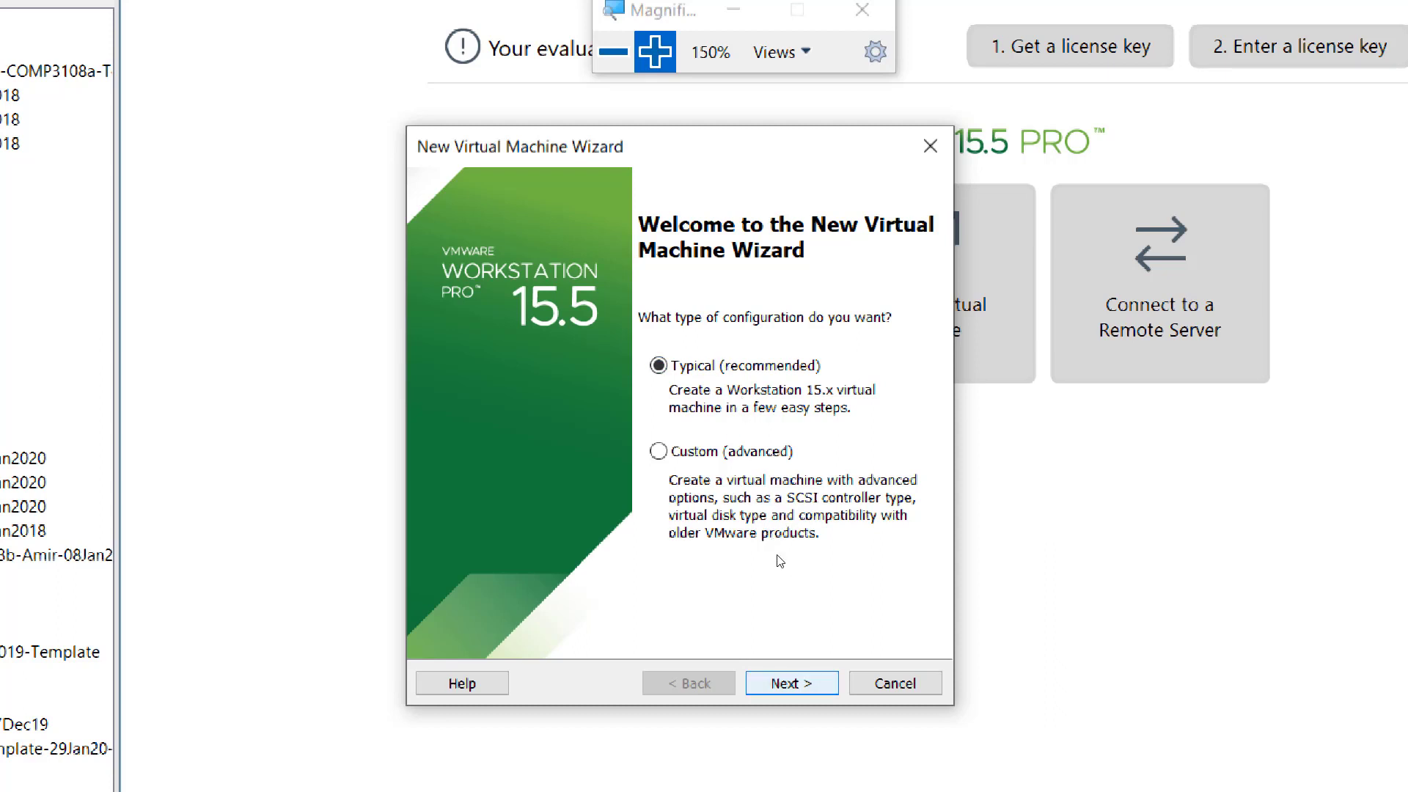
pyautogui.press('Return')
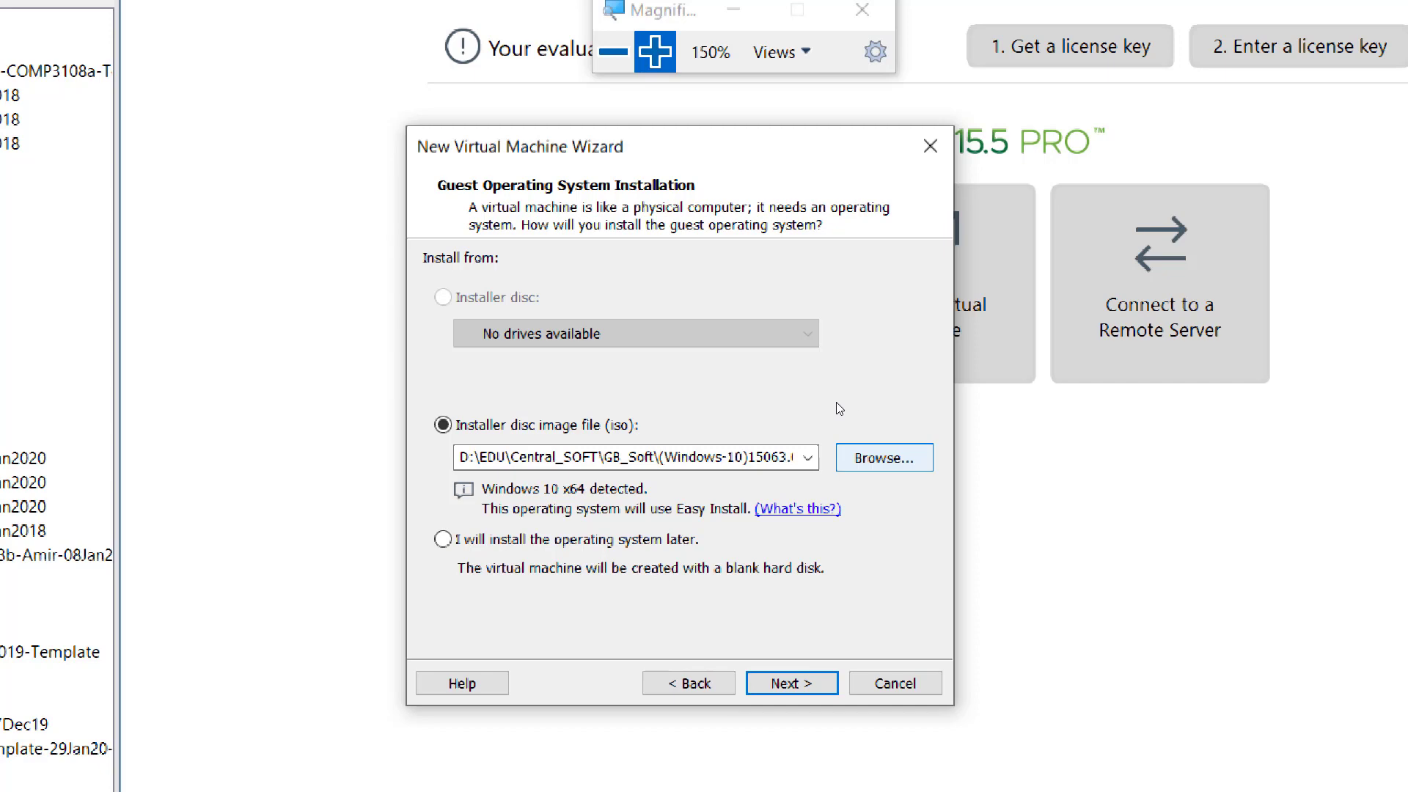
# - Choose VMware-VMvisor-Installer-6.0.0.update02-3620759.x86_64.iso from D:\EDU\Academies\1 - Durham-College\SOFT as the installer disc image
pyautogui.click(877, 456)
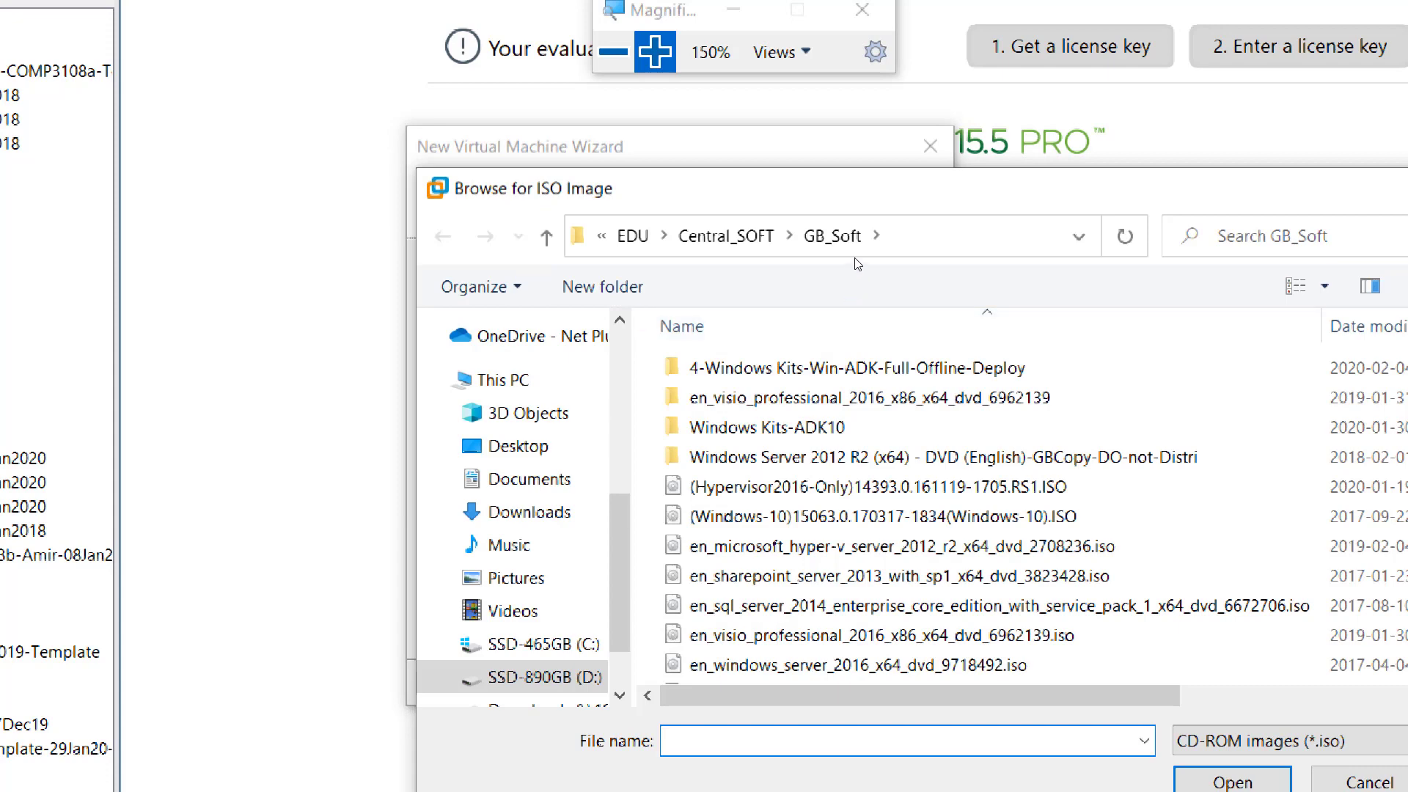
pyautogui.click(638, 237)
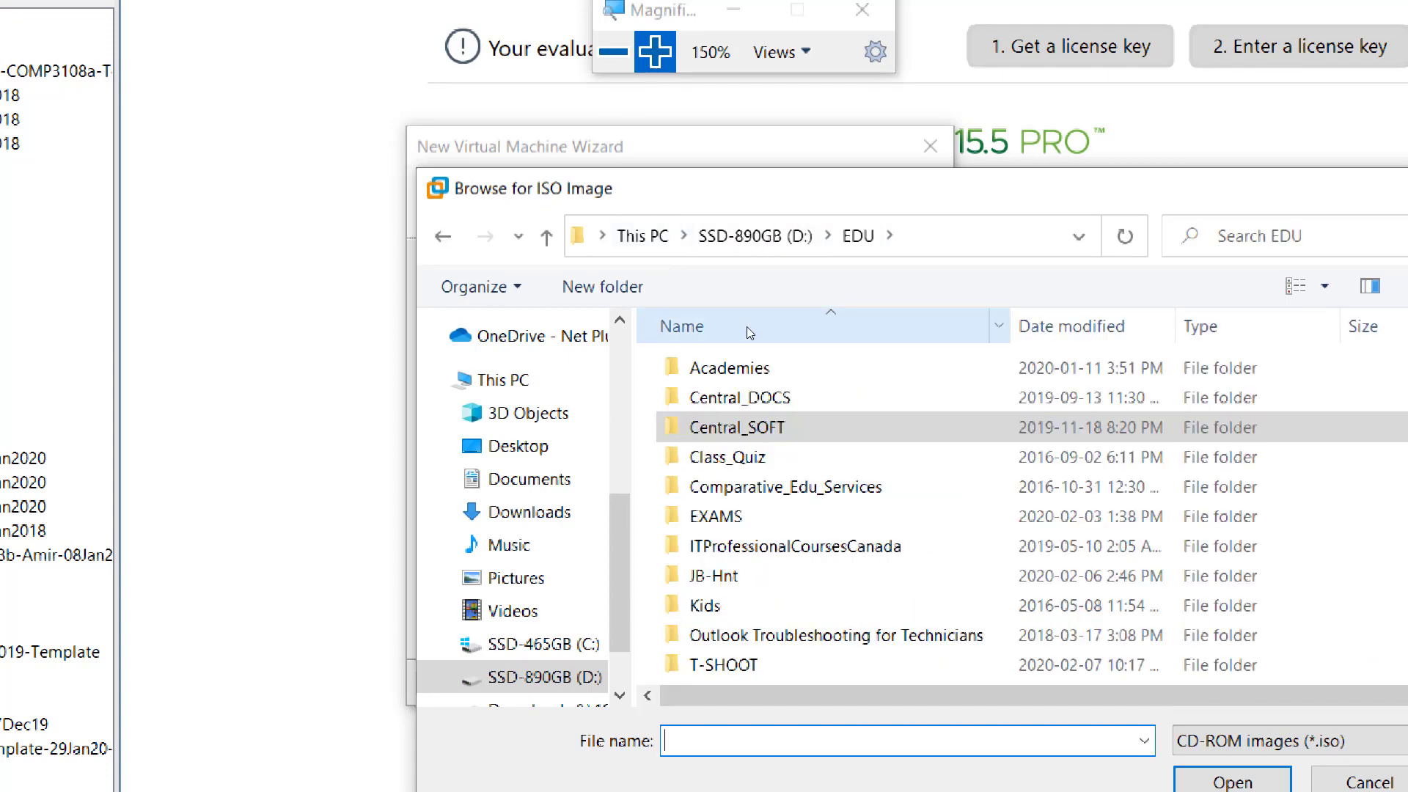
pyautogui.doubleClick(746, 365)
pyautogui.doubleClick(748, 367)
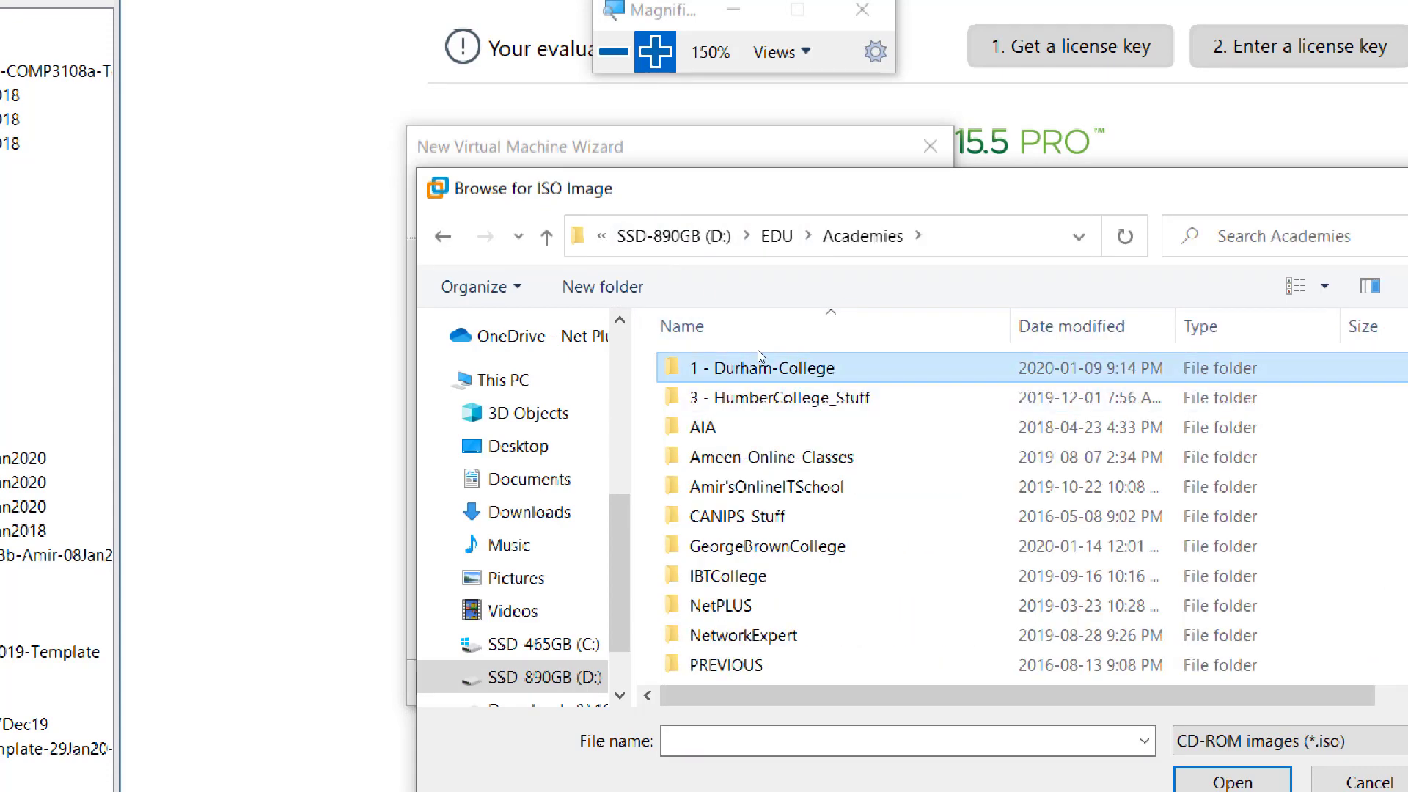
pyautogui.doubleClick(734, 517)
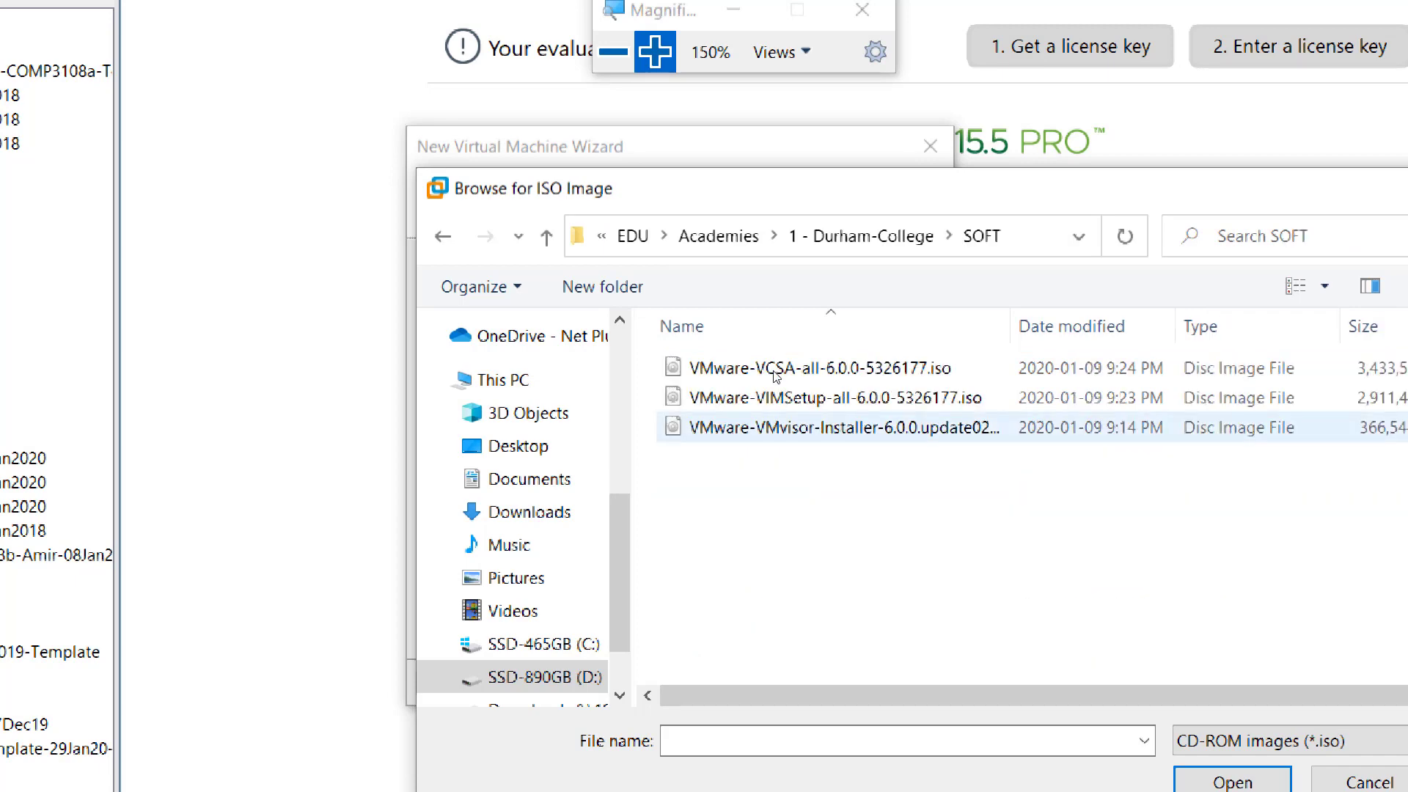
pyautogui.click(807, 427)
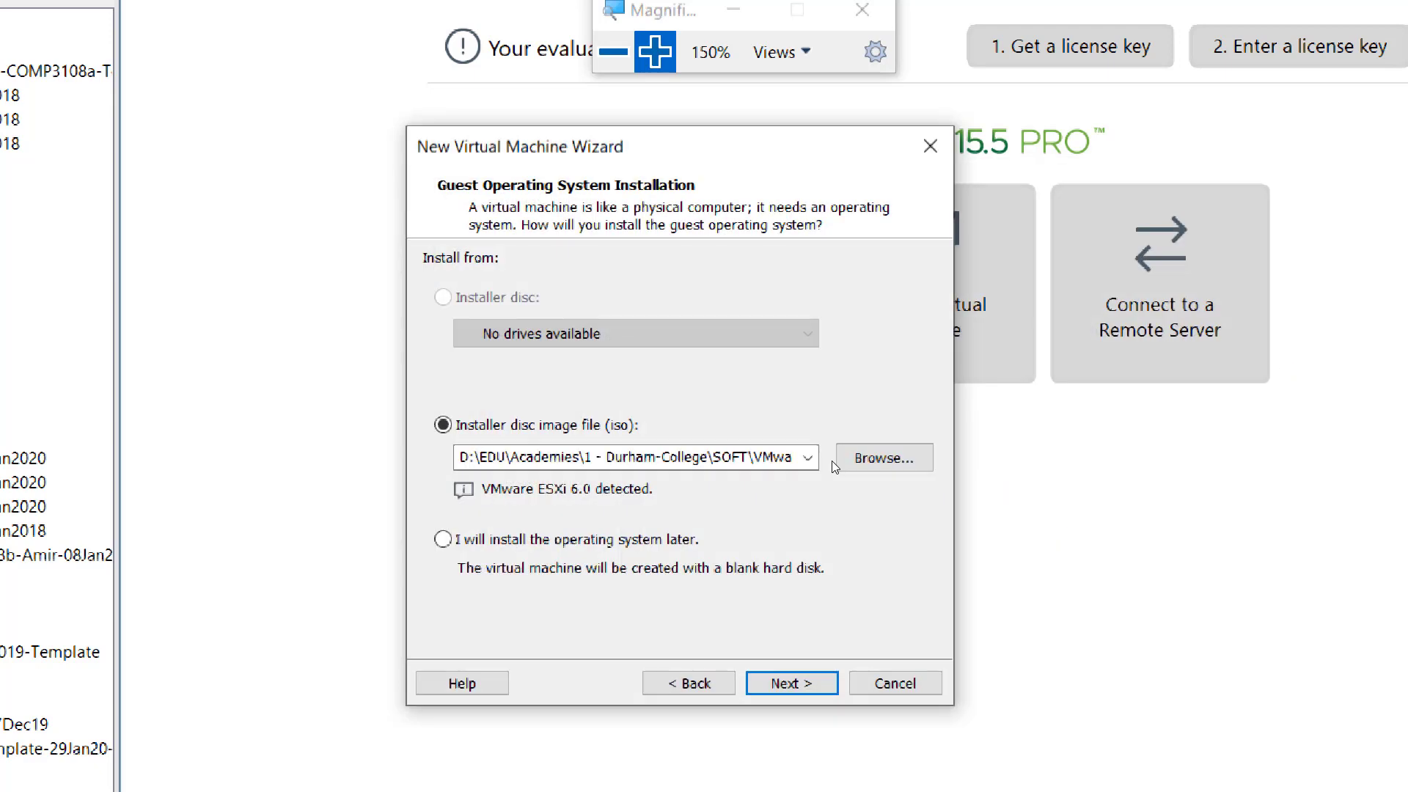
pyautogui.doubleClick(820, 431)
pyautogui.press('super+plus')
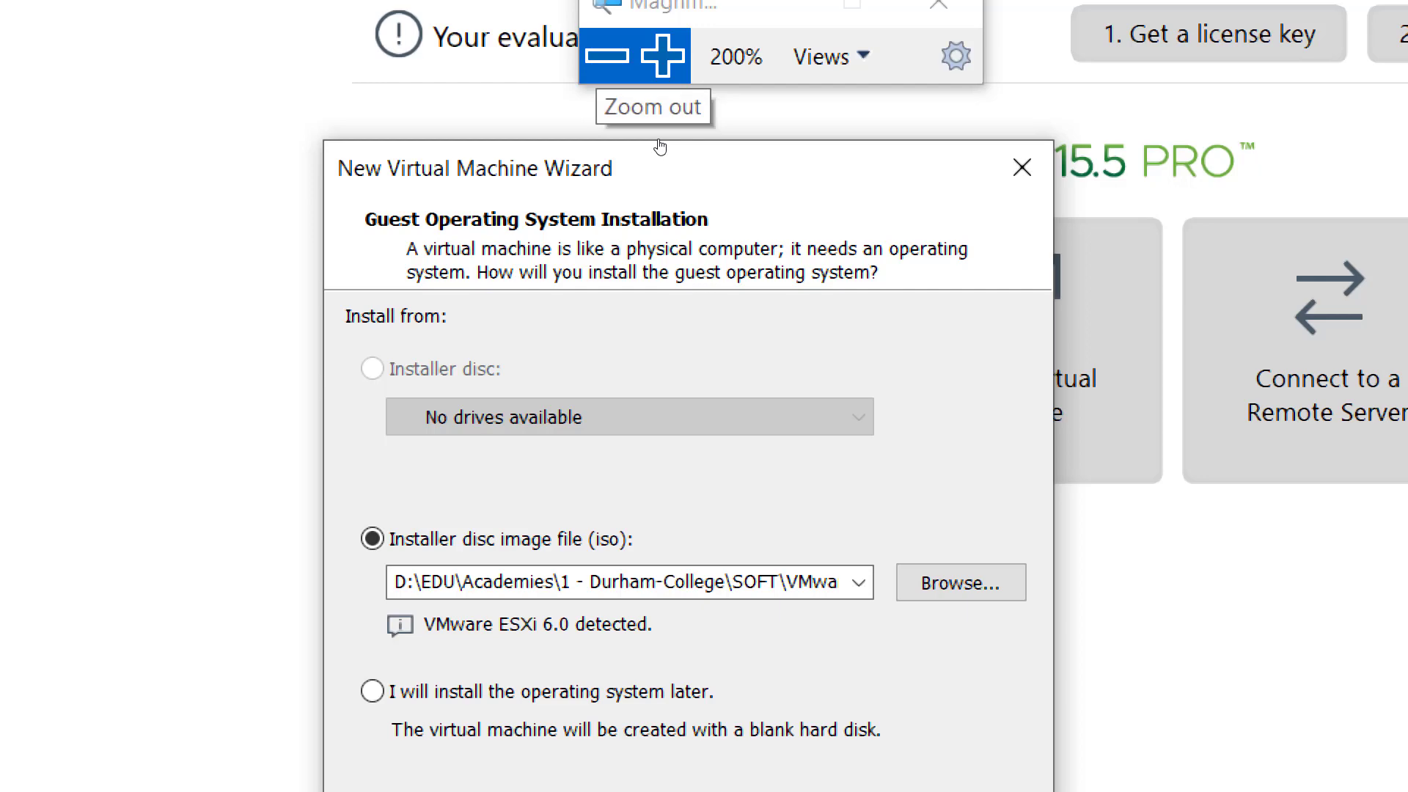
pyautogui.click(607, 55)
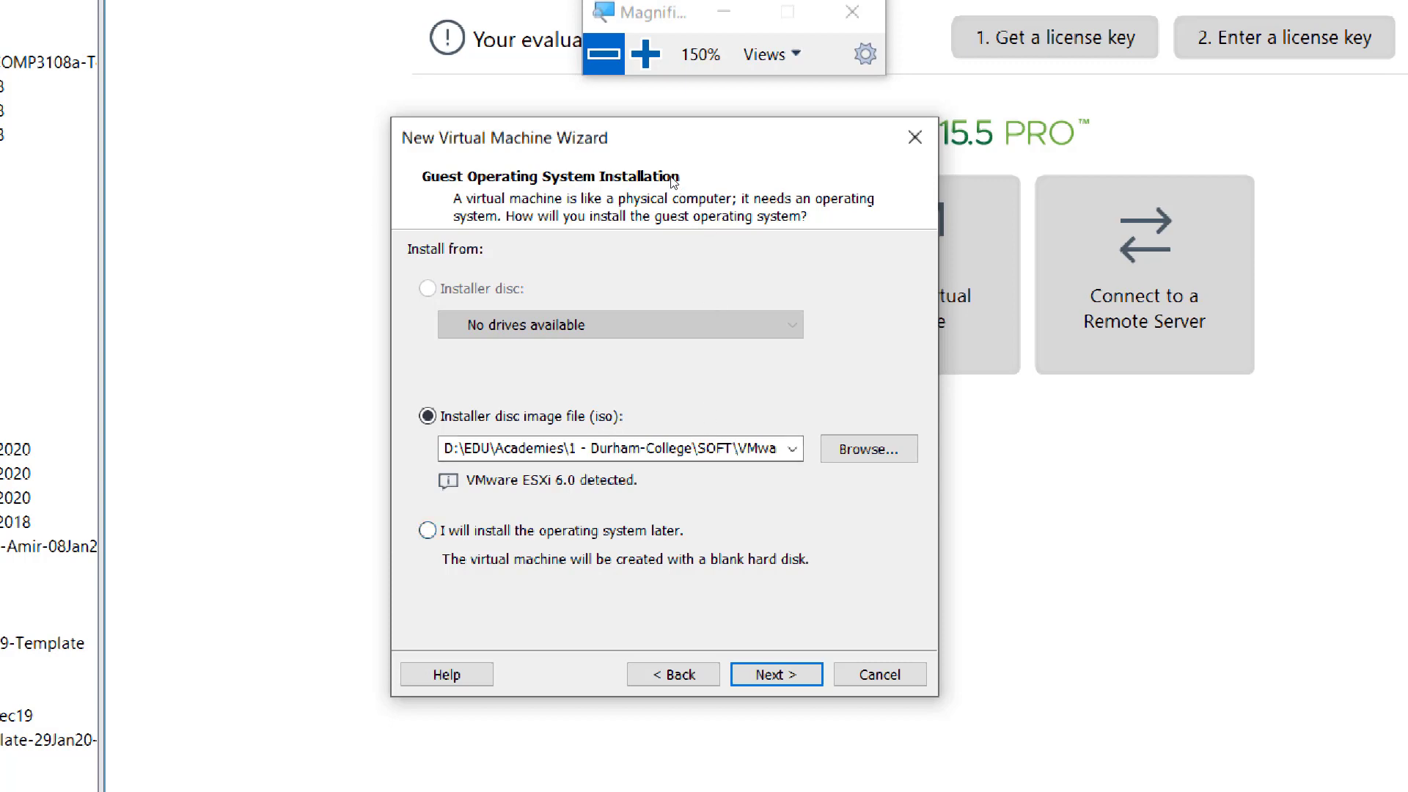
pyautogui.press('super+minus')
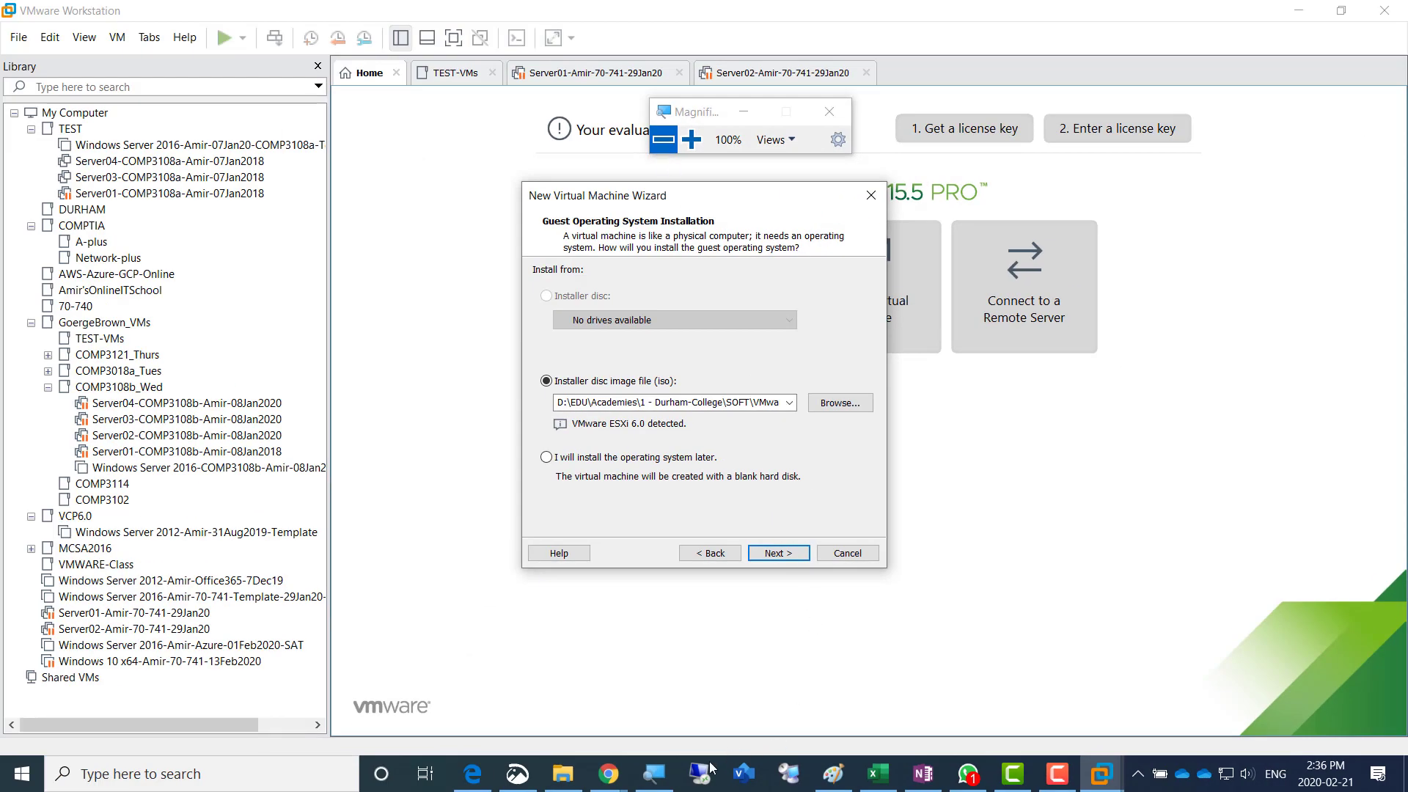
# - Switch to the Week7 lab page in OneNote and add the dash-bulleted line "Screenshot 1 = Esxi selected" below the closing sentence
pyautogui.click(922, 778)
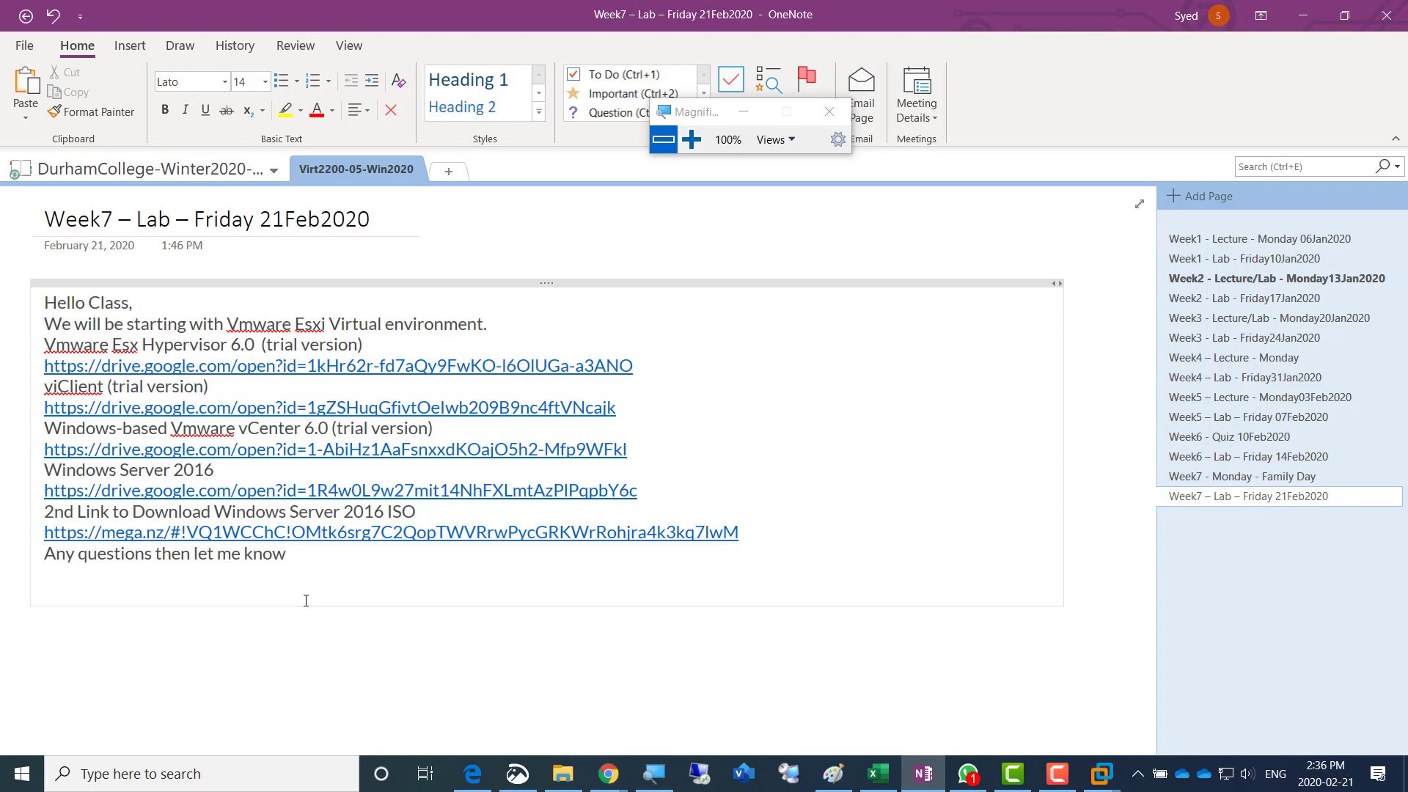
pyautogui.press('Return')
pyautogui.press('Return')
pyautogui.press('Return')
pyautogui.write('-')
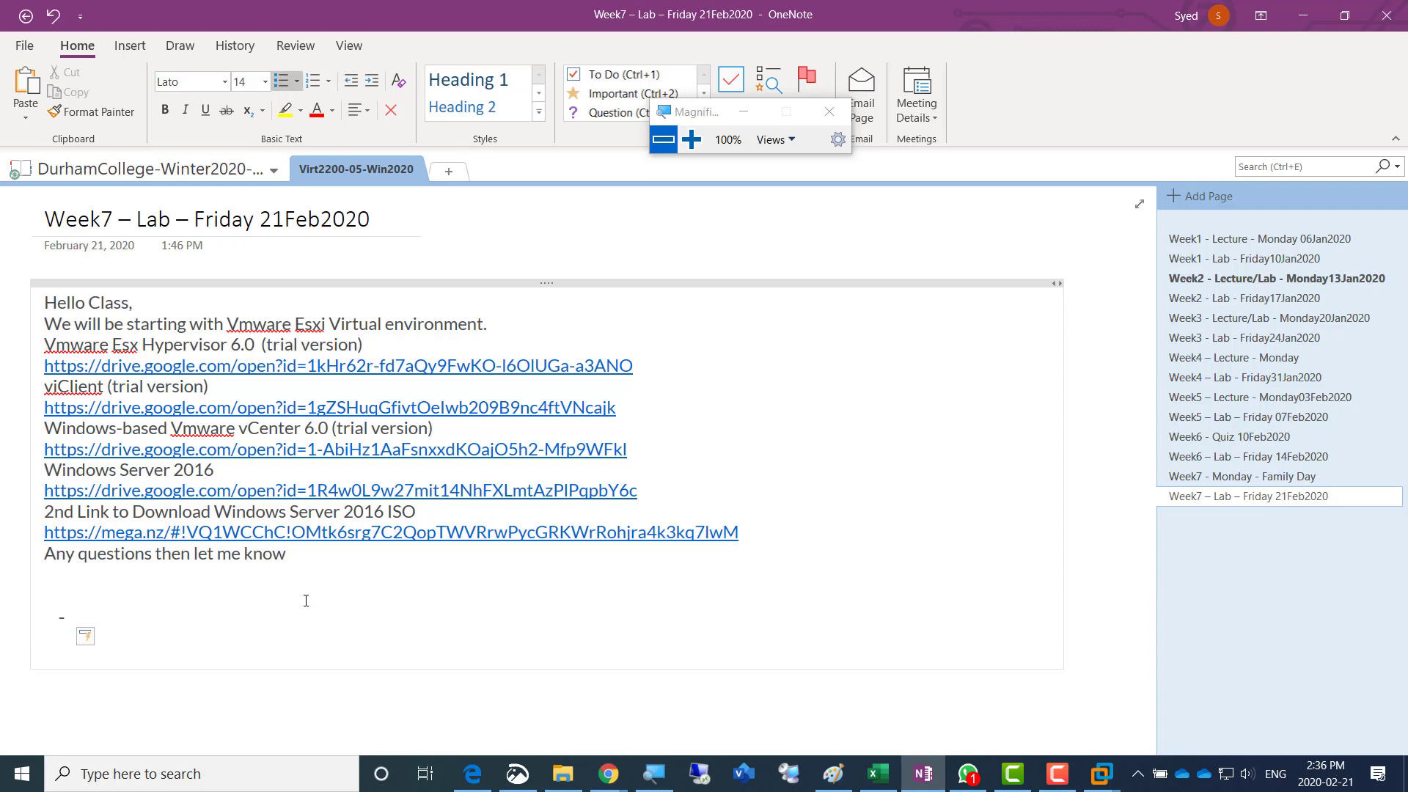
pyautogui.write(' Screenshot 1 = 1')
pyautogui.press('BackSpace')
pyautogui.write('Esxi')
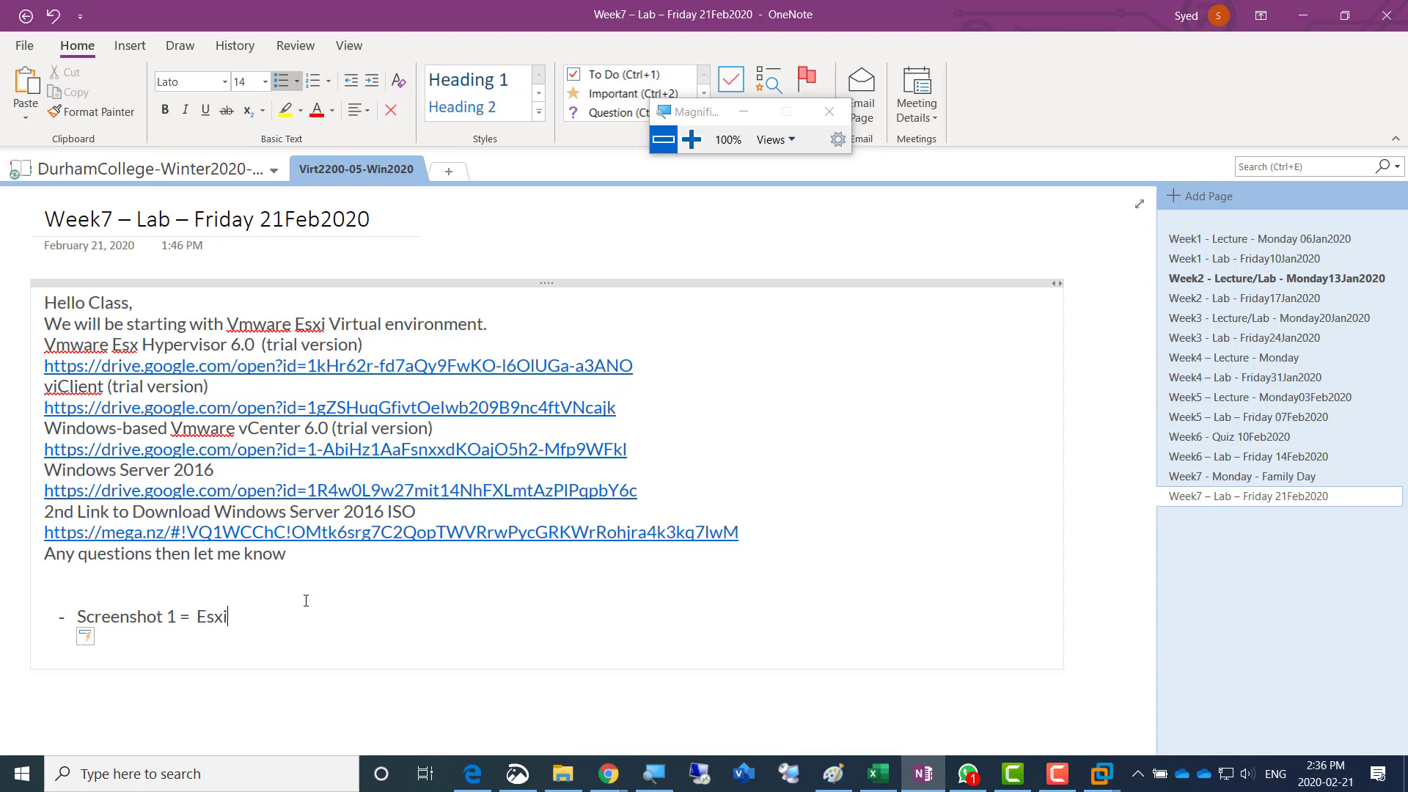
pyautogui.write(' selected')
# - Set the font size of the "Screenshot 1 = Esxi selected" line to 20
pyautogui.moveTo(301, 621); pyautogui.dragTo(70, 616)
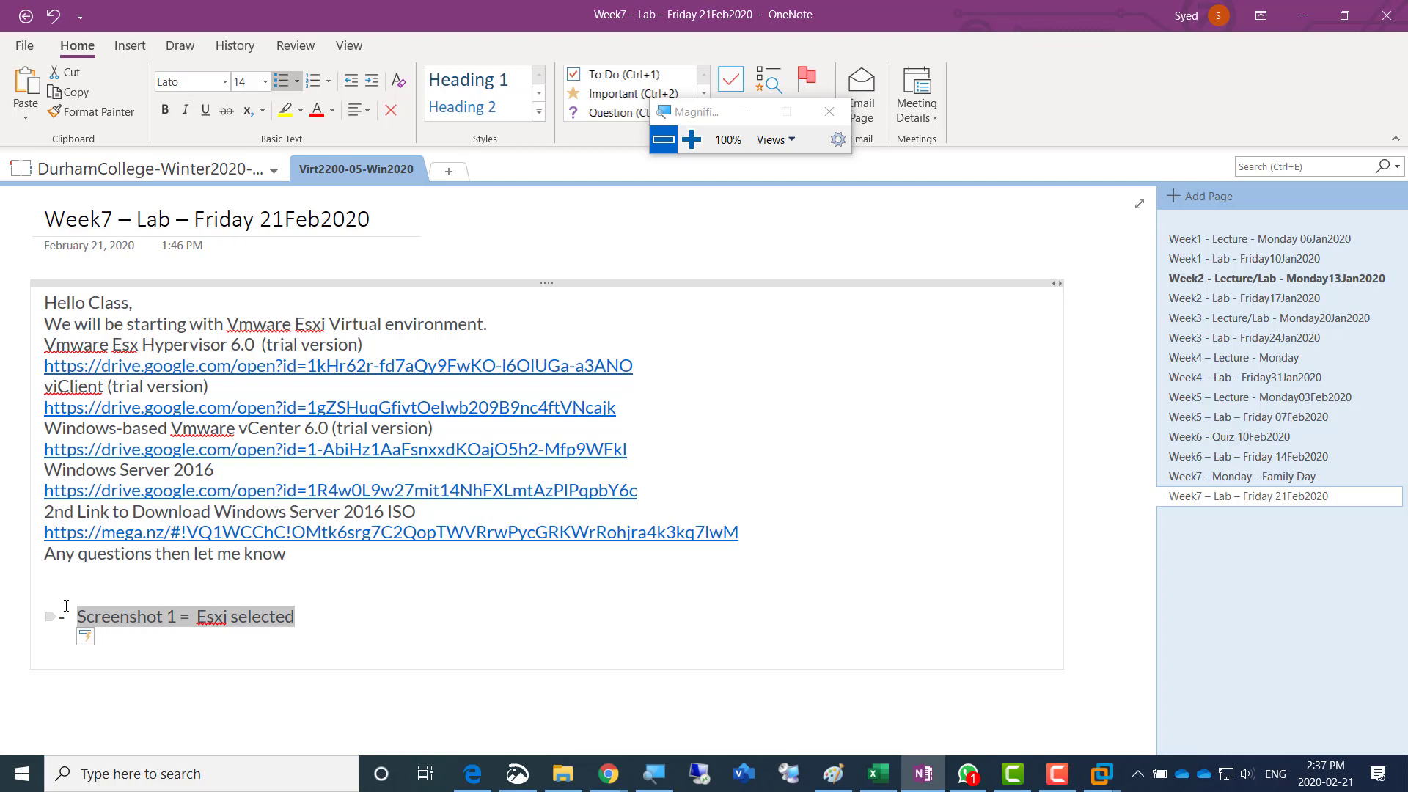
pyautogui.click(263, 84)
pyautogui.click(248, 298)
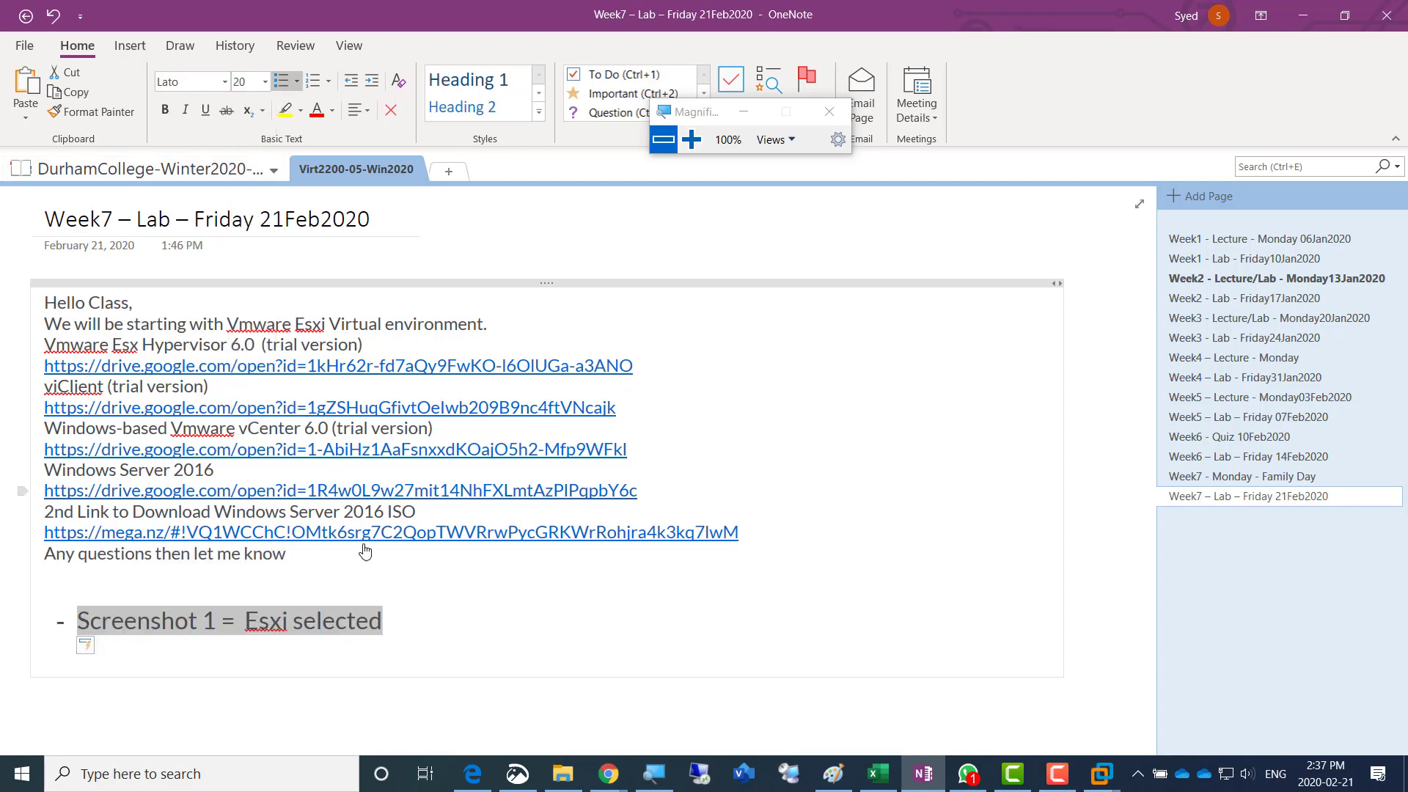
# - Switch back to VMware Workstation and accept the ESXi 6.0 installer disc image to proceed to naming the virtual machine
pyautogui.click(404, 628)
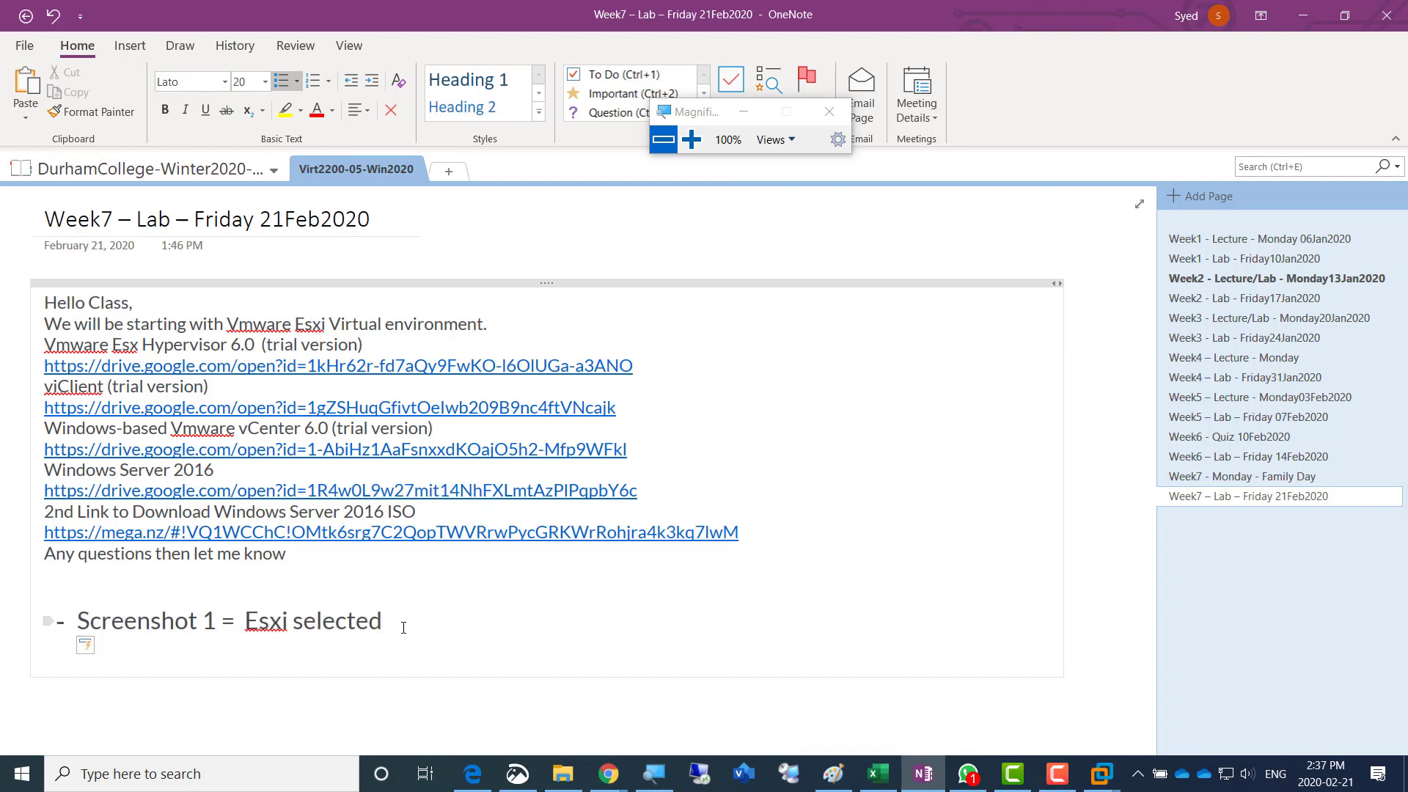
pyautogui.hotkey('alt', 'Tab')
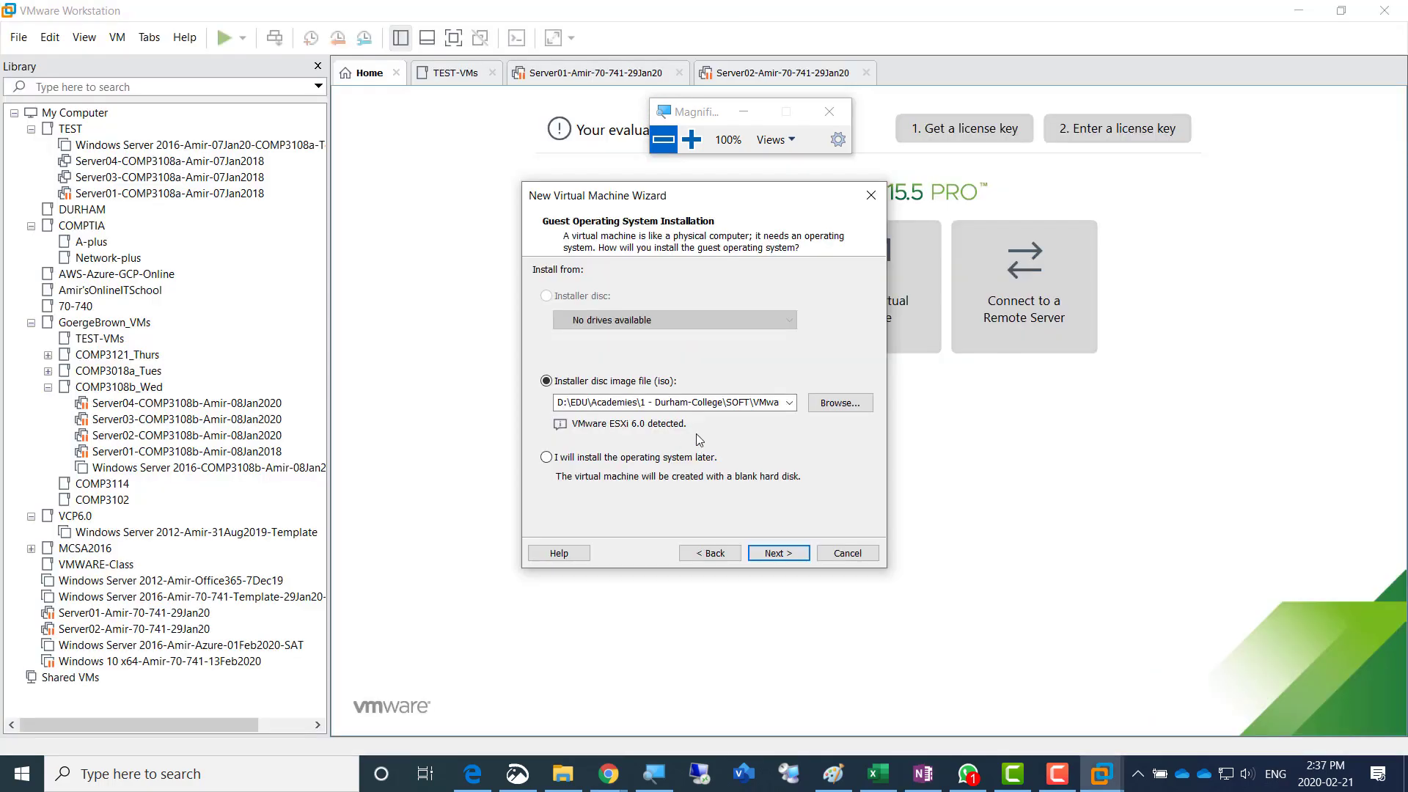
pyautogui.click(690, 143)
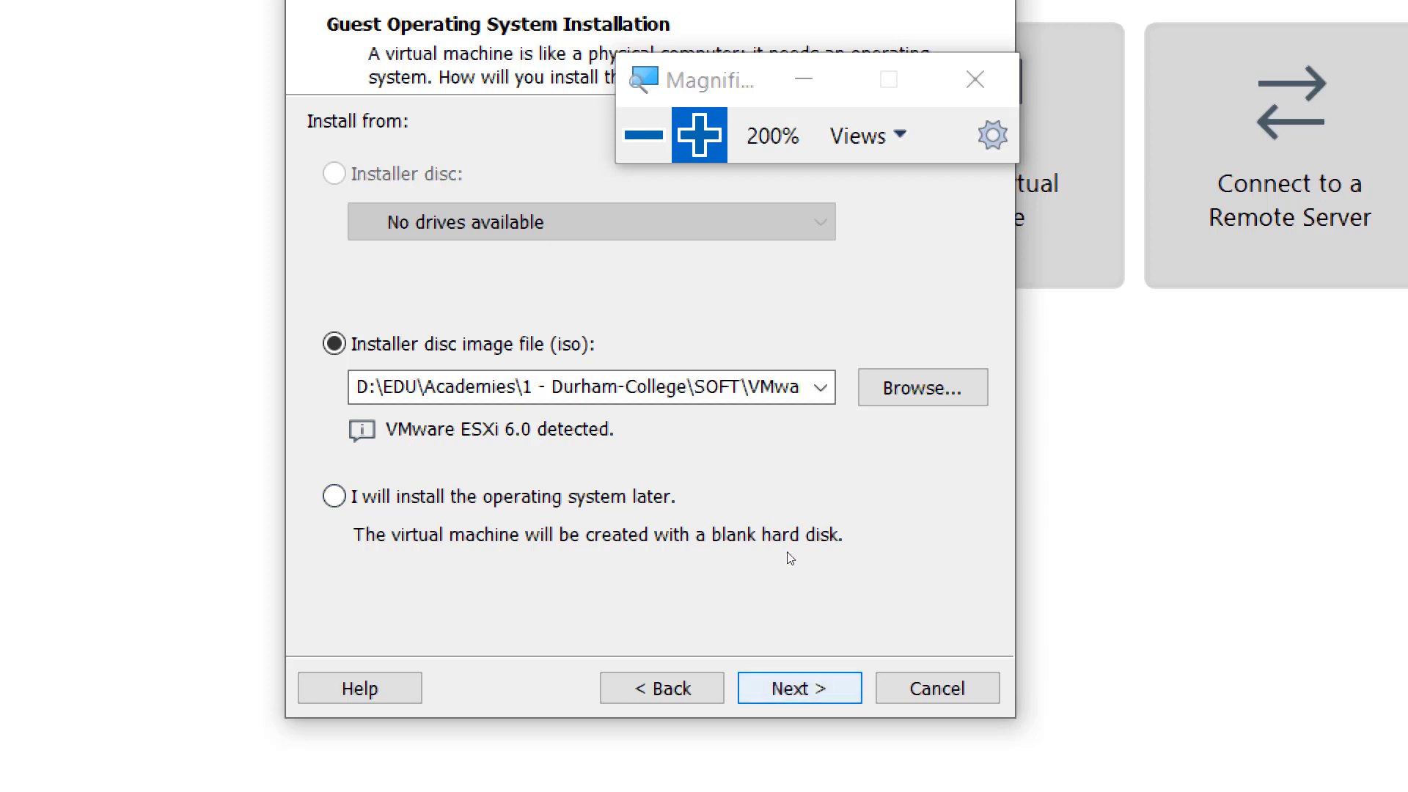
pyautogui.press('Return')
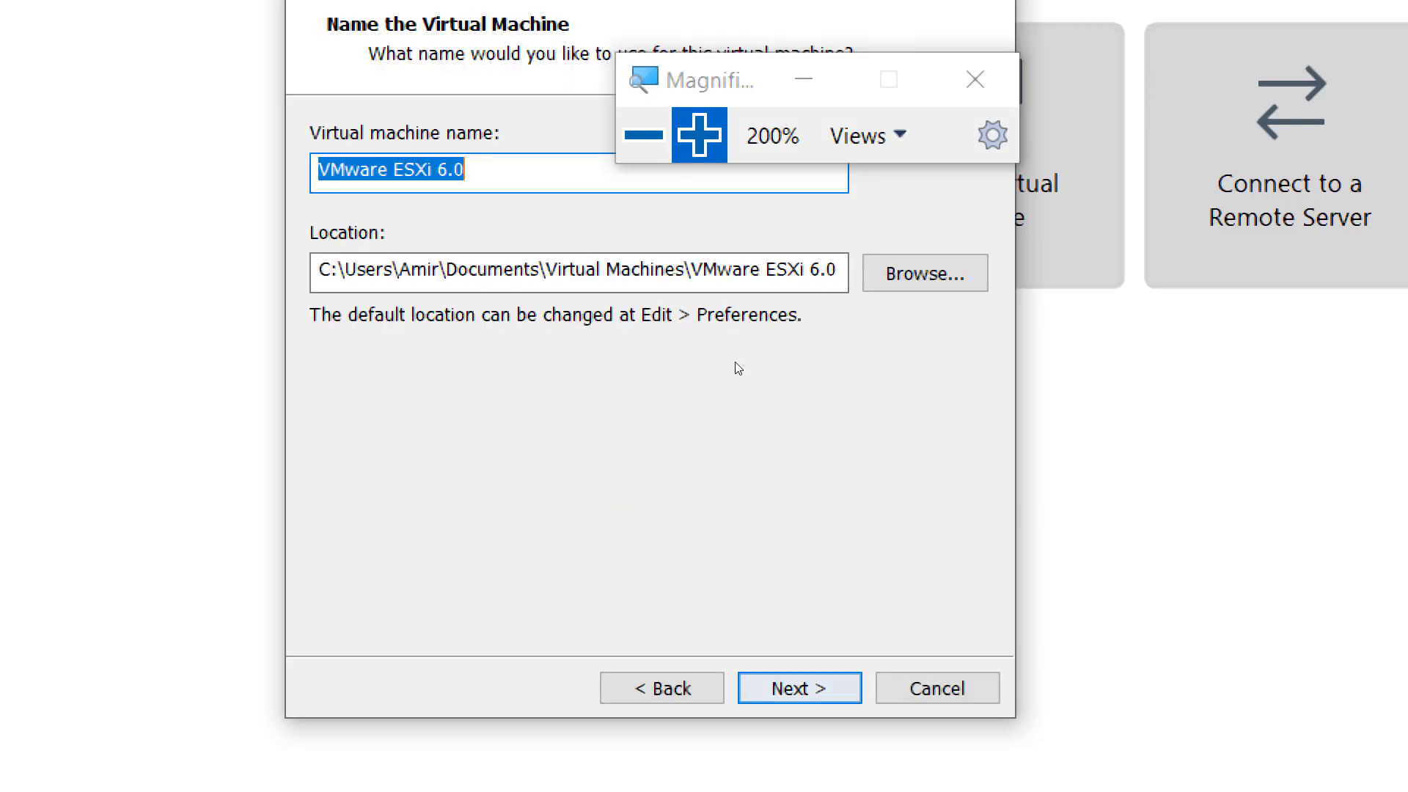
# - Append the owner's first name, "Virt2200" and "21feb20" to the virtual machine name, each preceded by a hyphen
pyautogui.press('End')
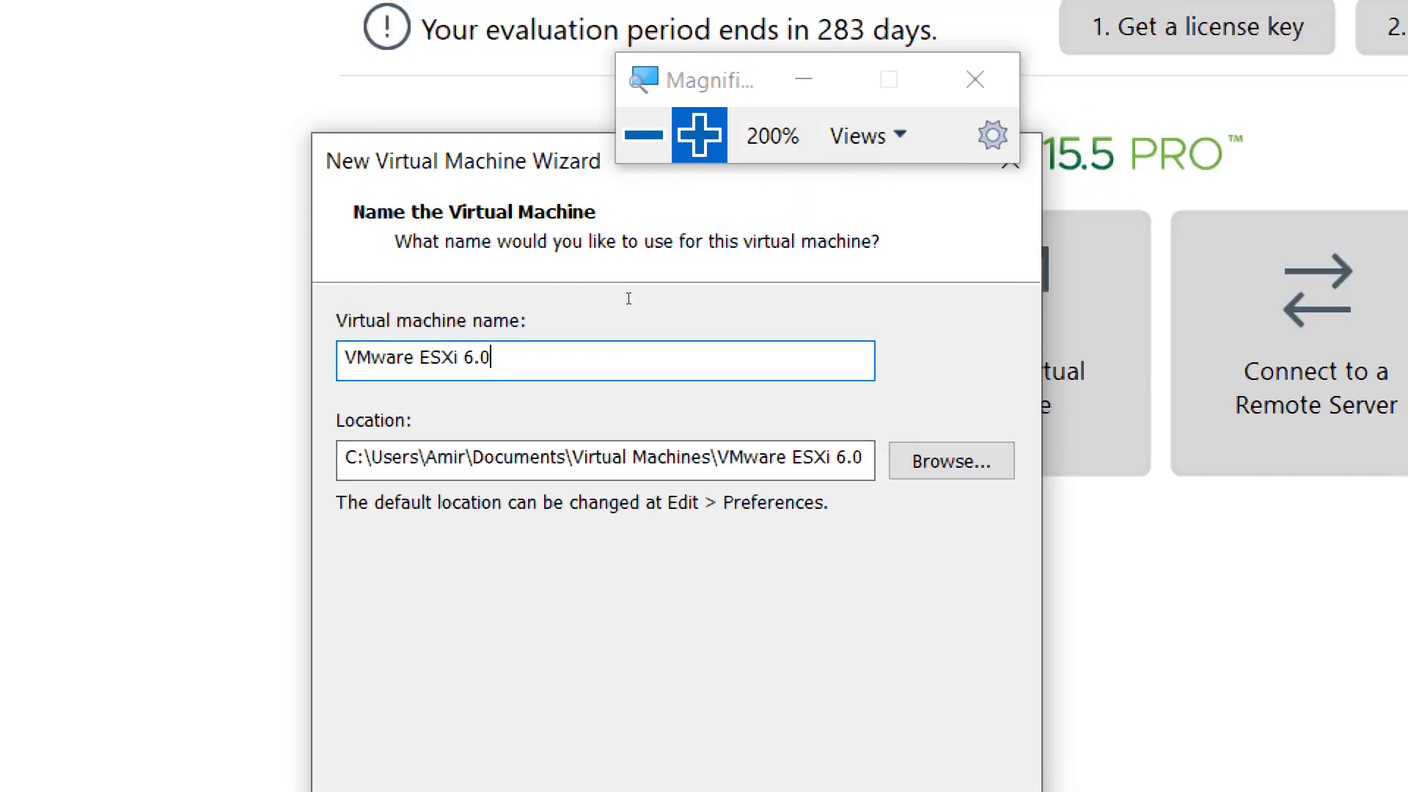
pyautogui.write('-Amir-Virt2200')
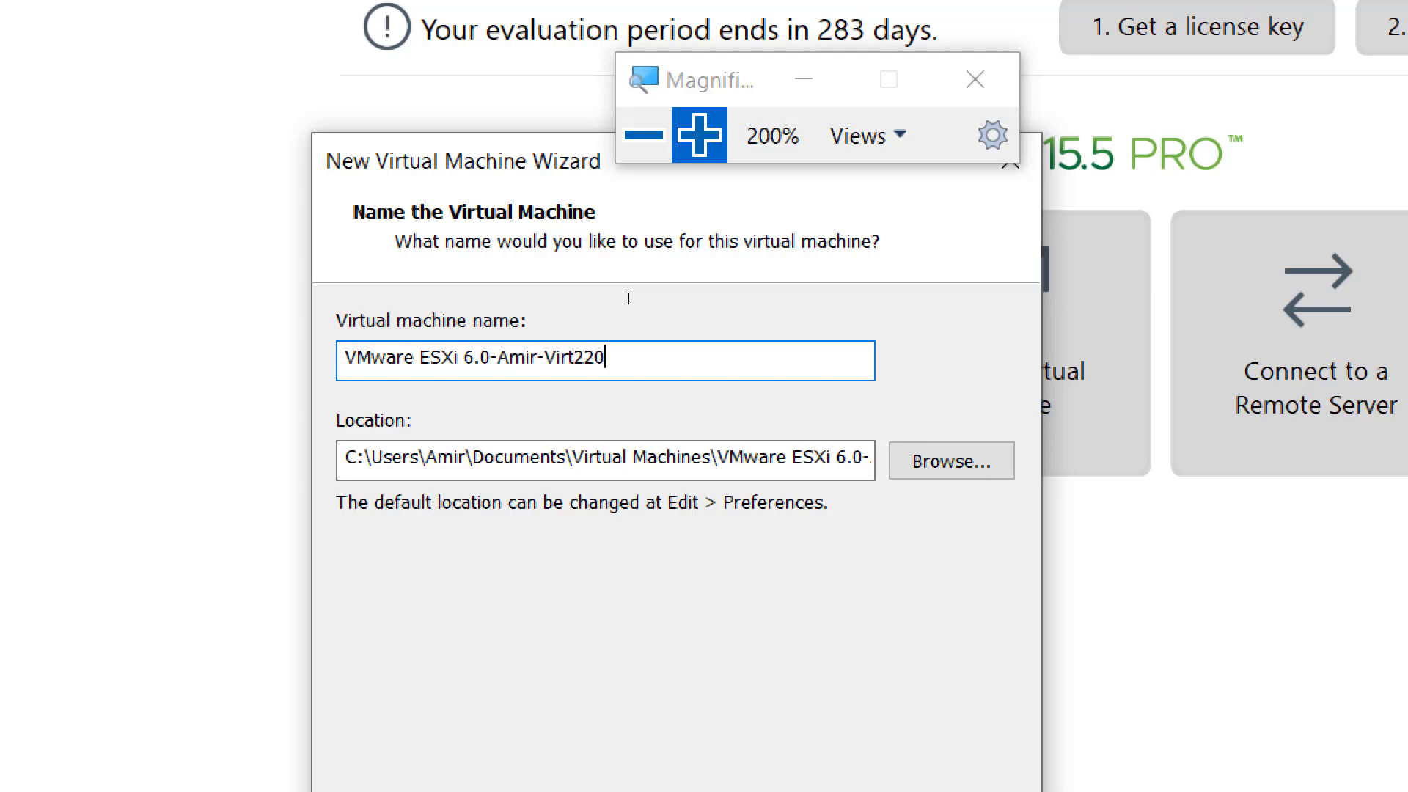
pyautogui.write('-')
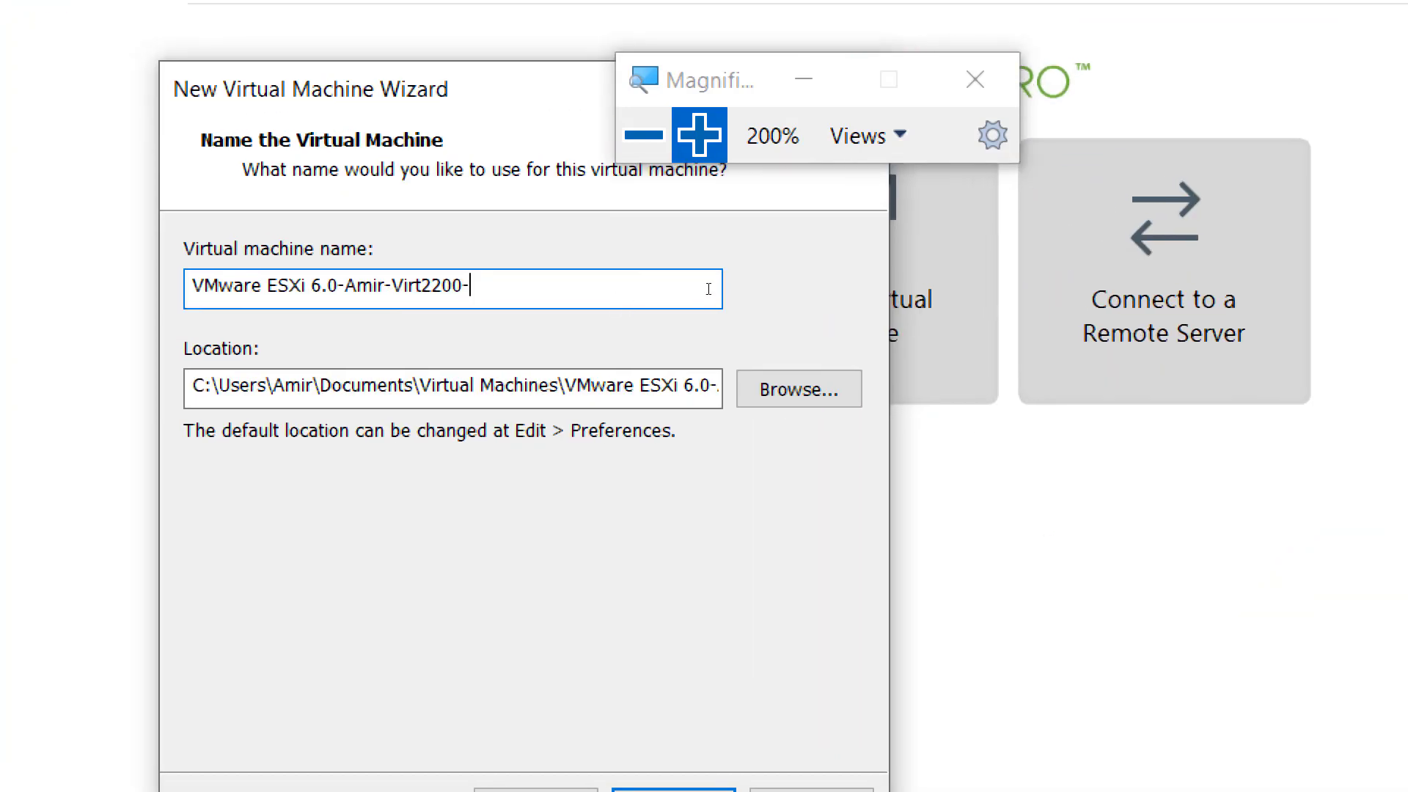
pyautogui.write('21feb20')
# - Replace "VMware ESXi 6.0" at the start of the virtual machine name with "Esxi01"
pyautogui.press('Home')
pyautogui.hotkey('shift', 'Right')
pyautogui.hotkey('shift', 'Right')
pyautogui.hotkey('shift', 'Right')
pyautogui.hotkey('shift', 'Right')
pyautogui.hotkey('shift', 'Right')
pyautogui.hotkey('shift', 'Right')
pyautogui.hotkey('shift', 'Right')
pyautogui.hotkey('shift', 'Right')
pyautogui.hotkey('shift', 'Right')
pyautogui.hotkey('shift', 'Right')
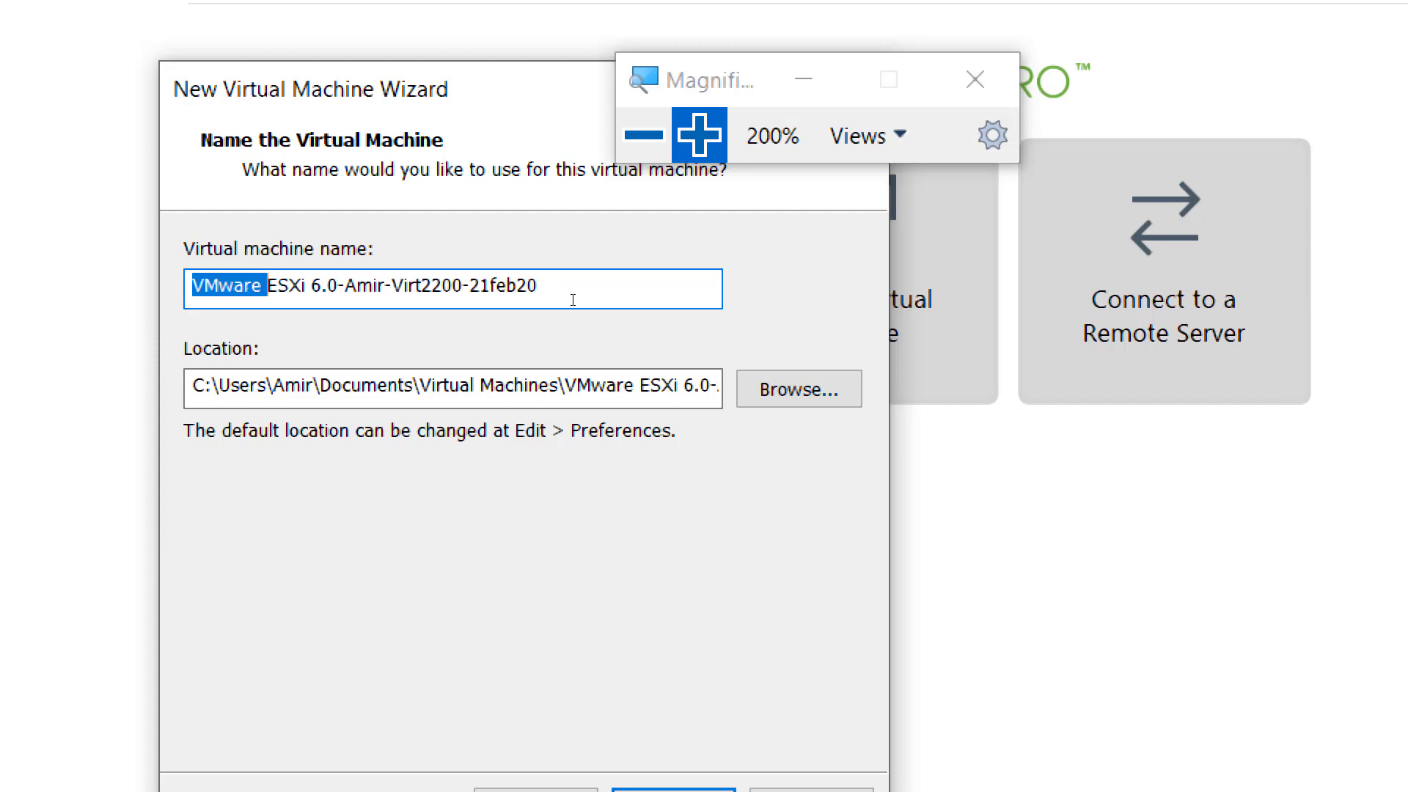
pyautogui.hotkey('shift', 'Right')
pyautogui.hotkey('shift', 'Right')
pyautogui.hotkey('shift', 'Right')
pyautogui.hotkey('shift', 'Right')
pyautogui.hotkey('shift', 'Right')
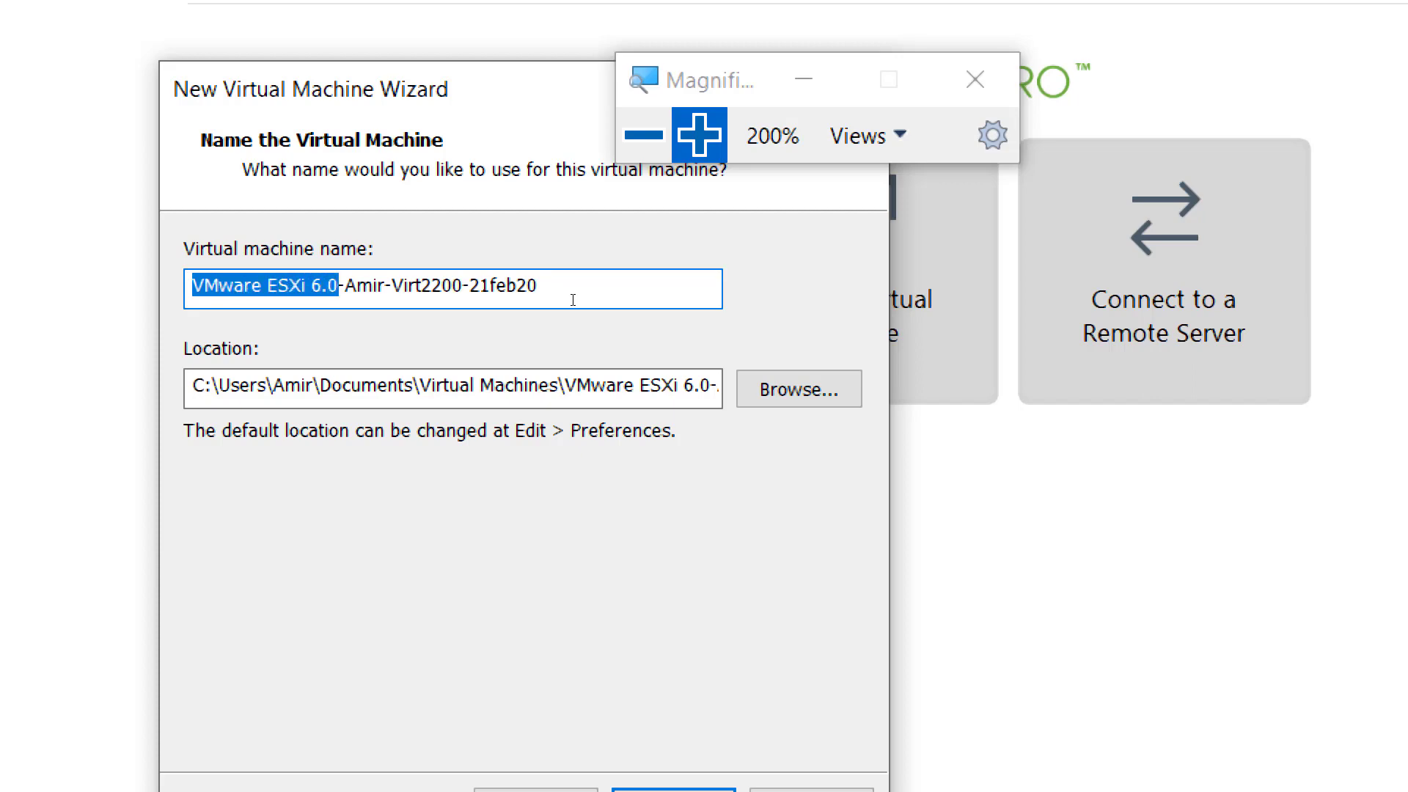
pyautogui.write('Esxi01')
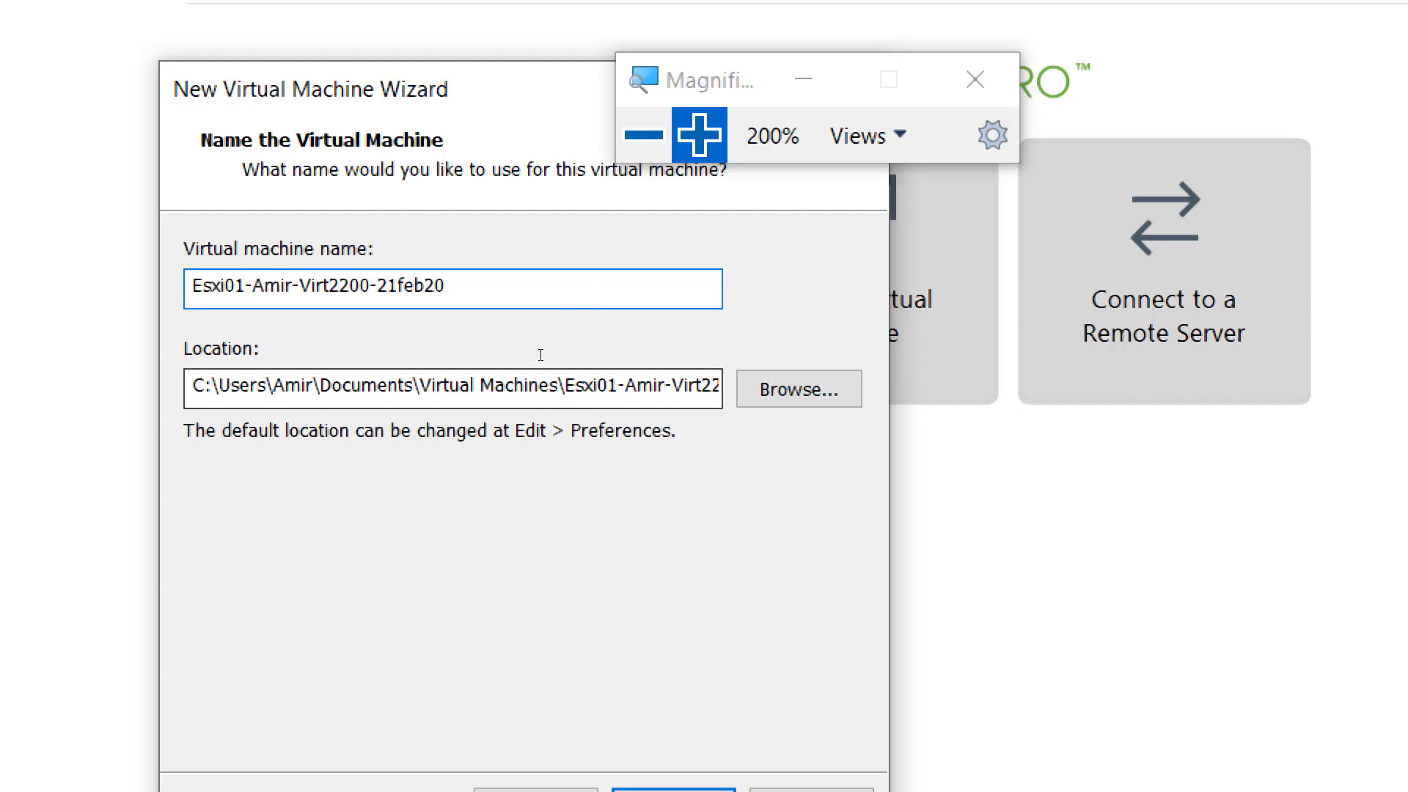
# - Change the drive letter of the virtual machine's location to d and continue to the disk capacity settings
pyautogui.press('Tab')
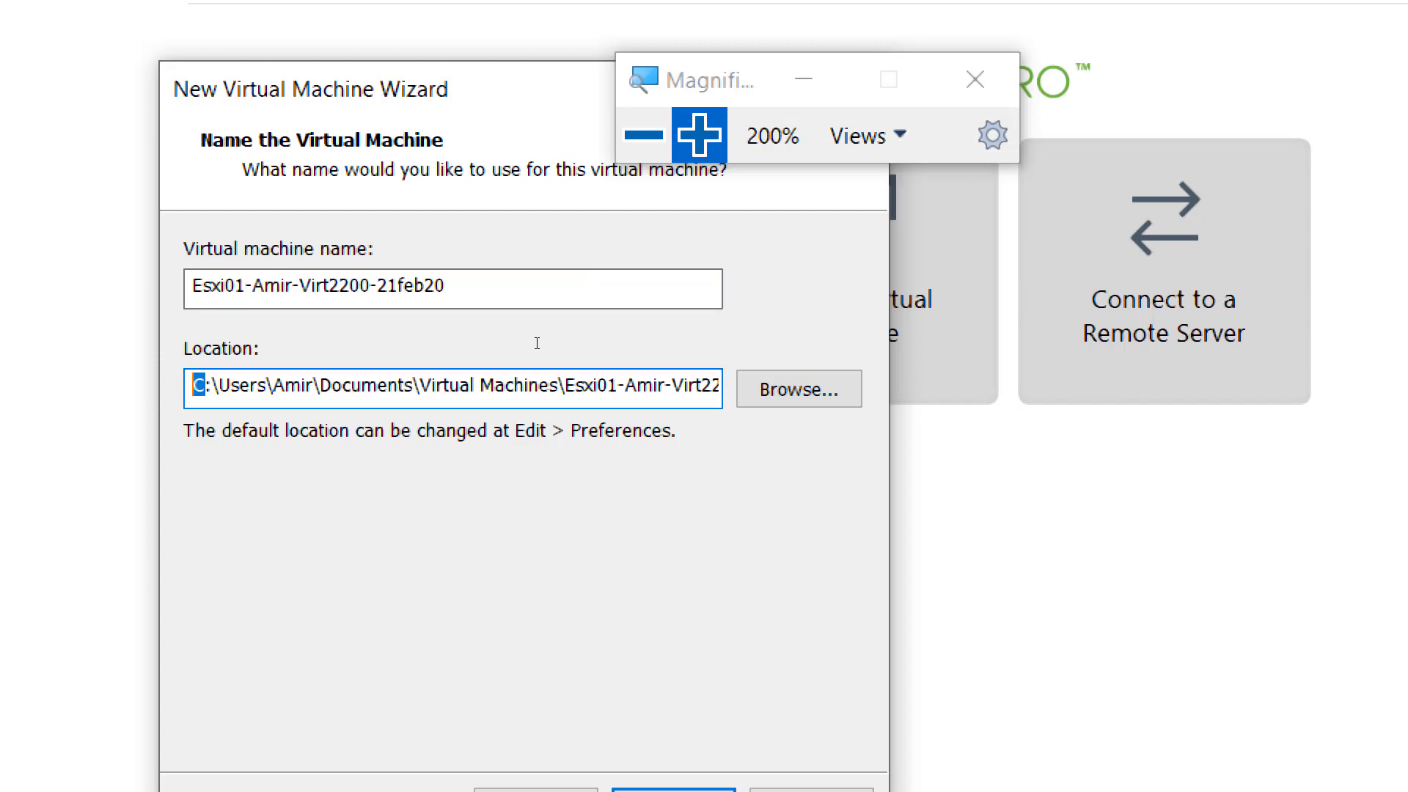
pyautogui.write('d')
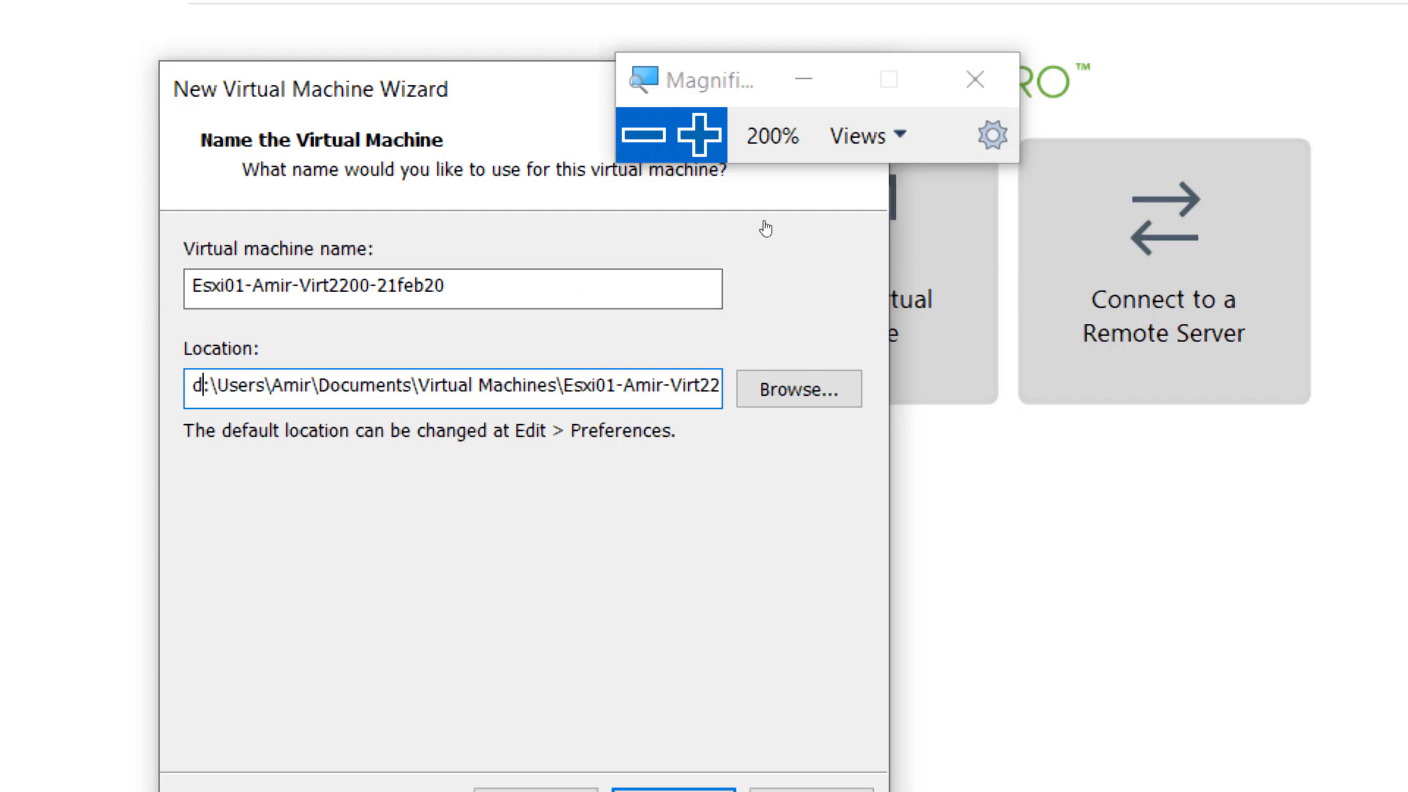
pyautogui.click(643, 134)
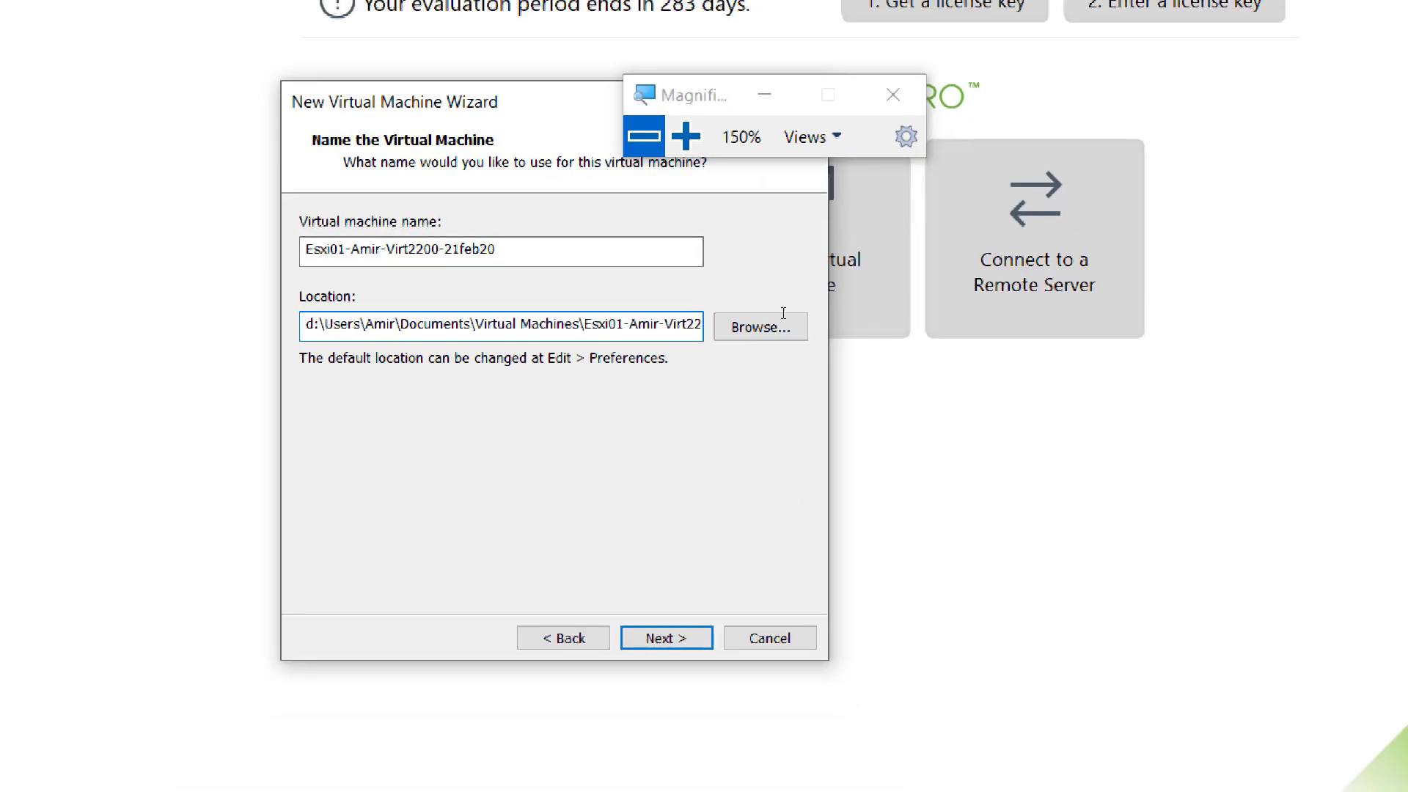
pyautogui.click(686, 136)
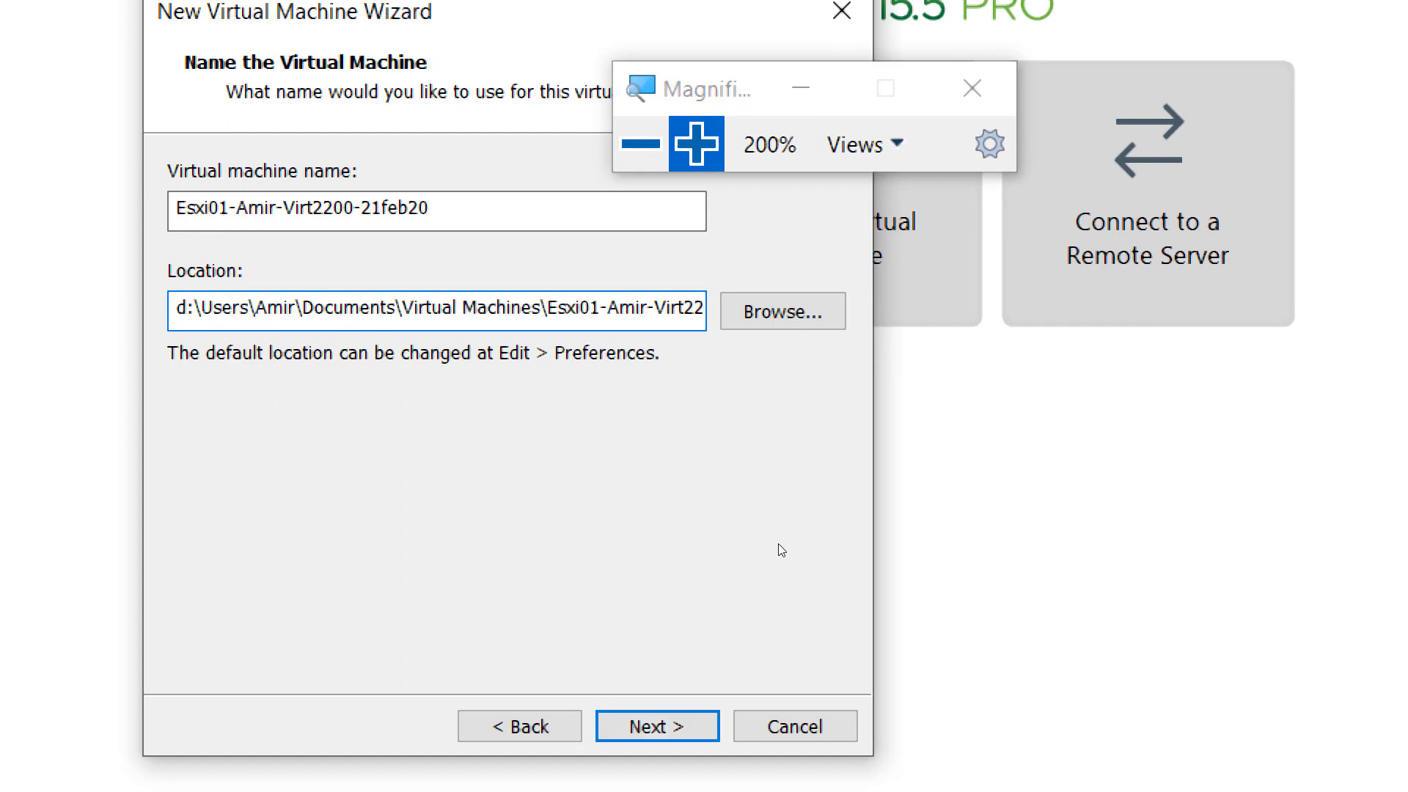
pyautogui.press('Return')
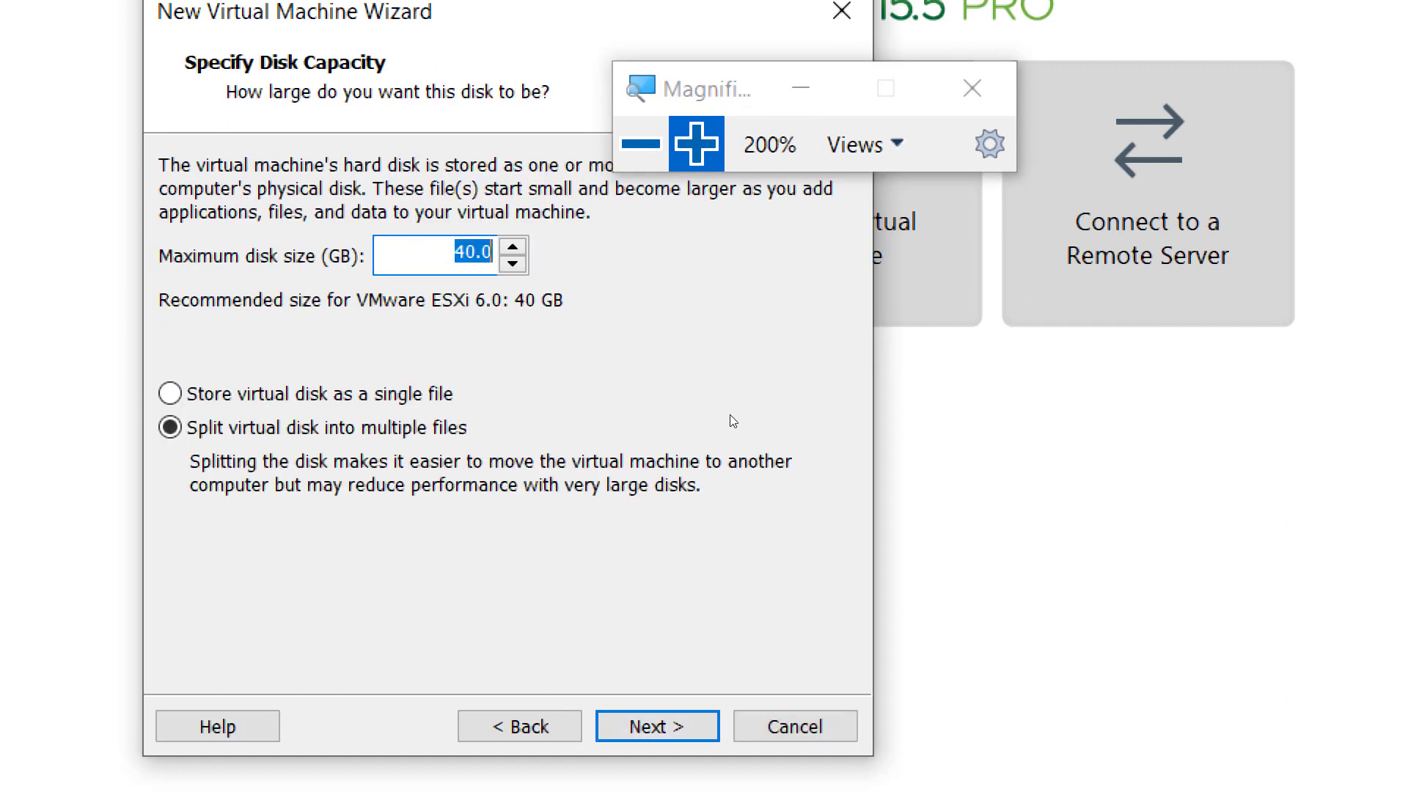
# - Set the maximum disk size to 200 GB and store the virtual disk as a single file
pyautogui.write('200')
pyautogui.click(660, 389)
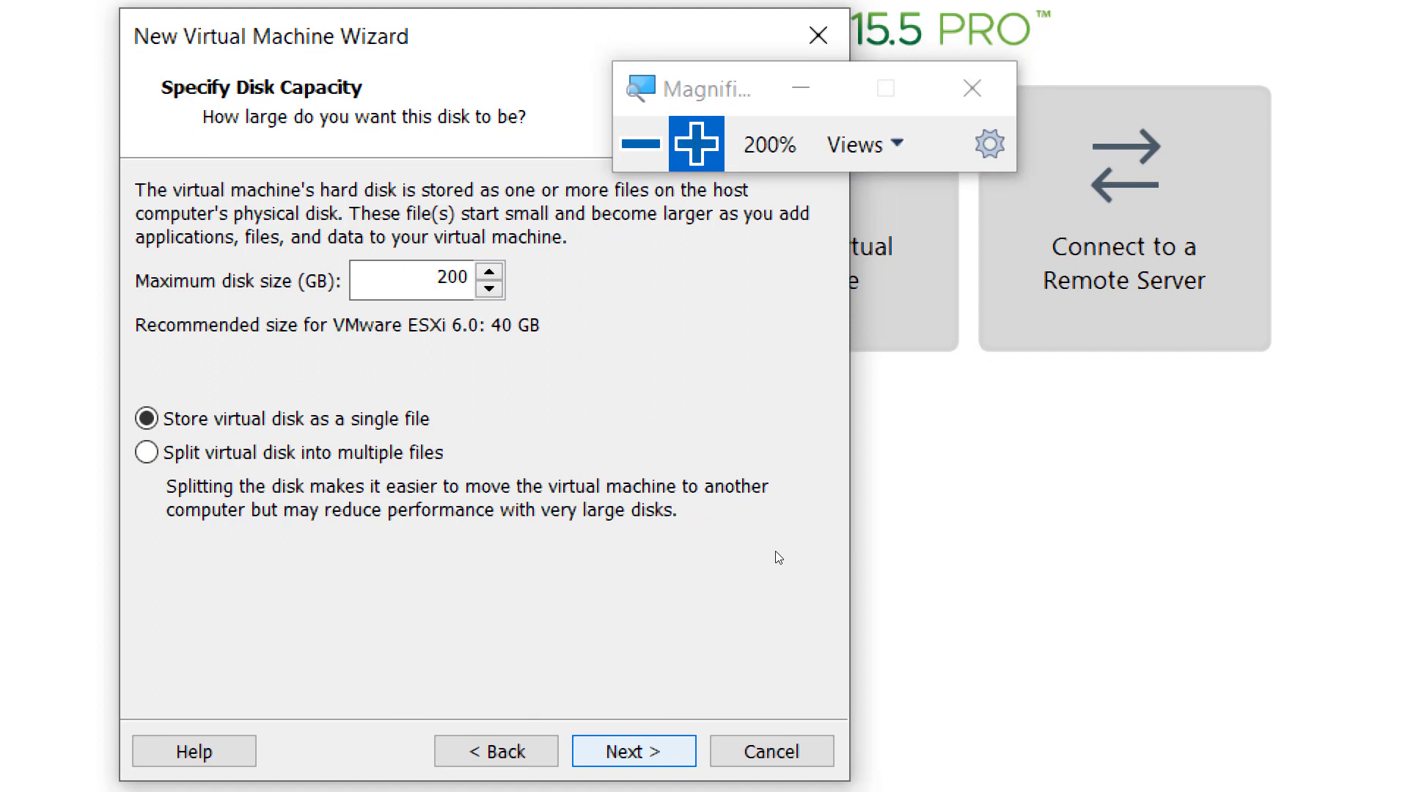
pyautogui.press('Return')
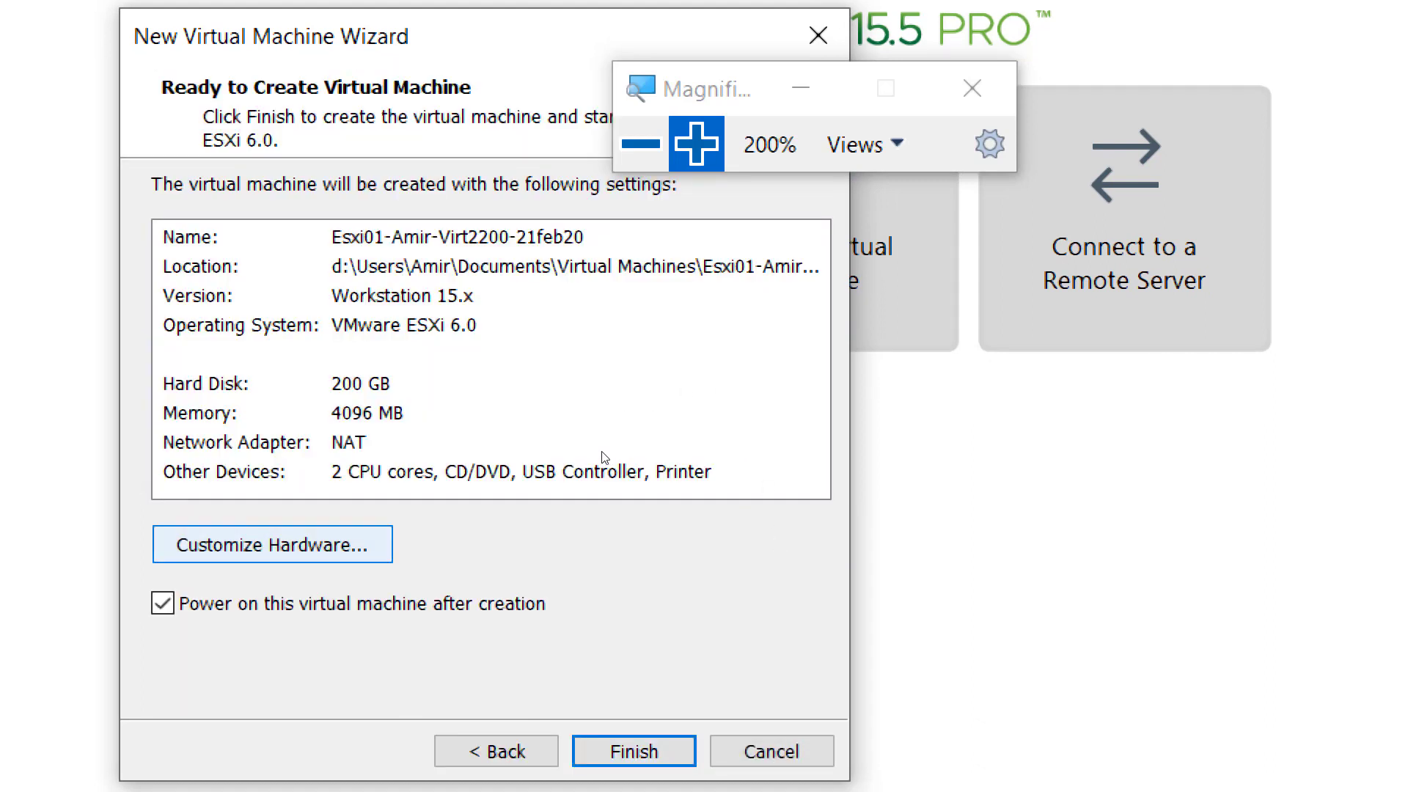
# - Customize the virtual machine's hardware by connecting its network adapter to the custom virtual network VMnet15
pyautogui.press('Return')
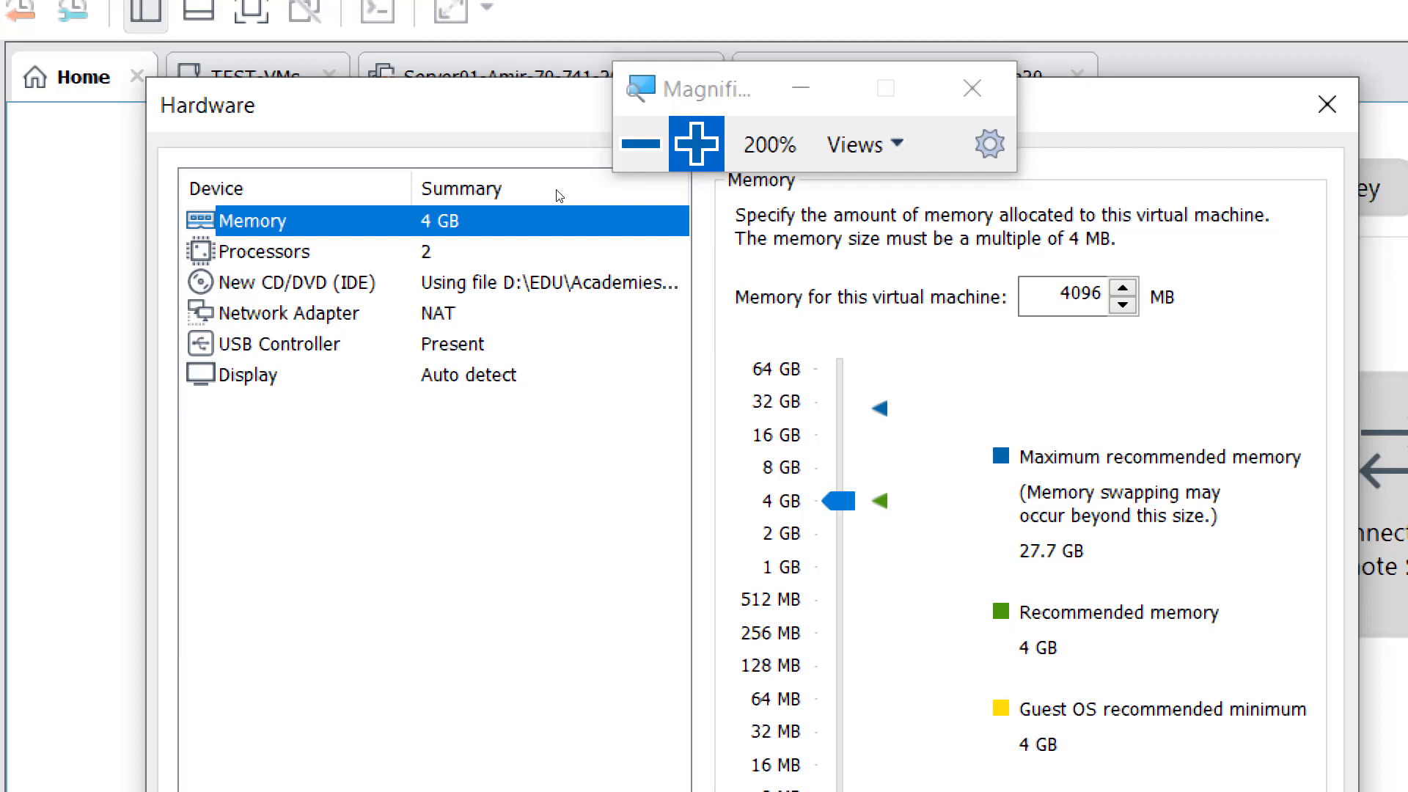
pyautogui.press('Down')
pyautogui.press('Down')
pyautogui.press('Down')
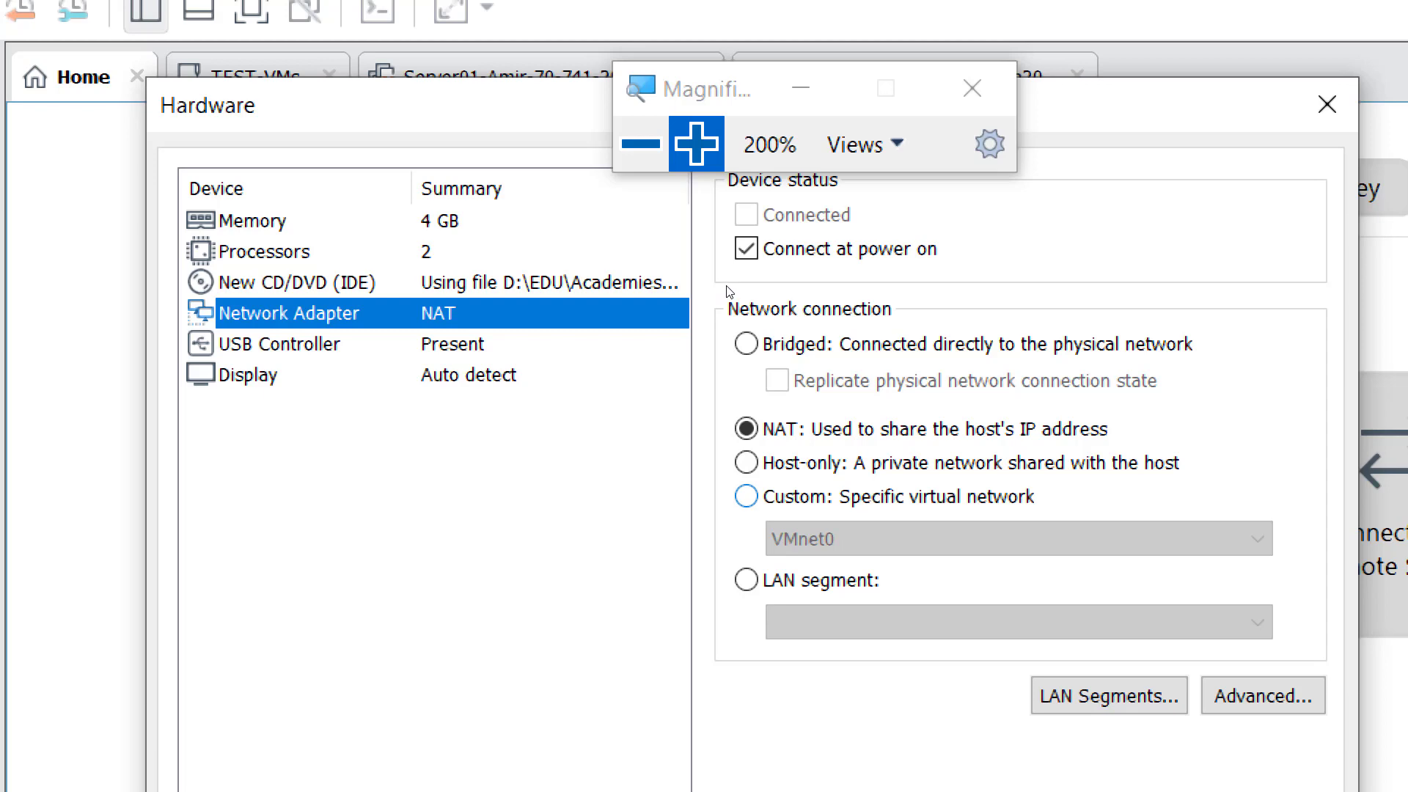
pyautogui.click(746, 496)
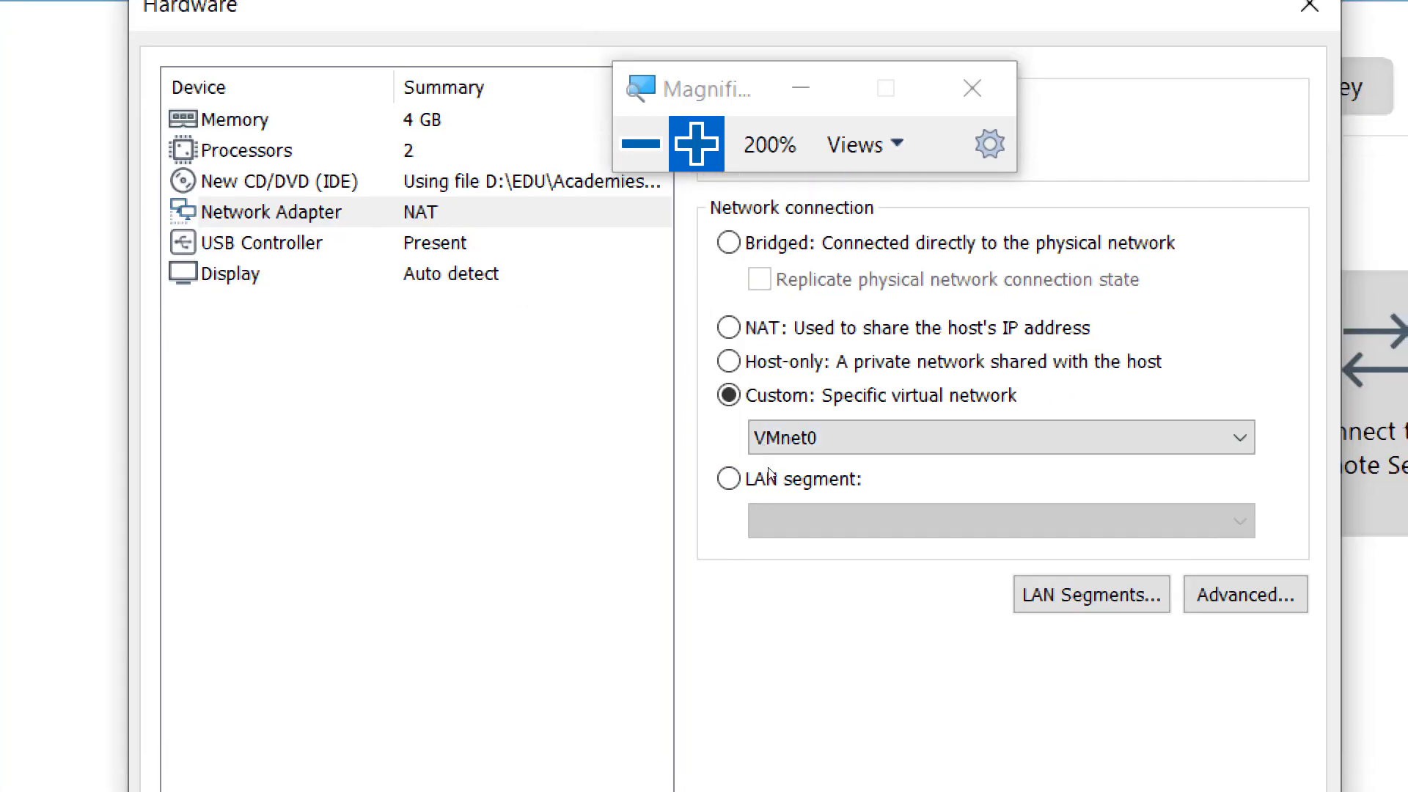
pyautogui.click(763, 437)
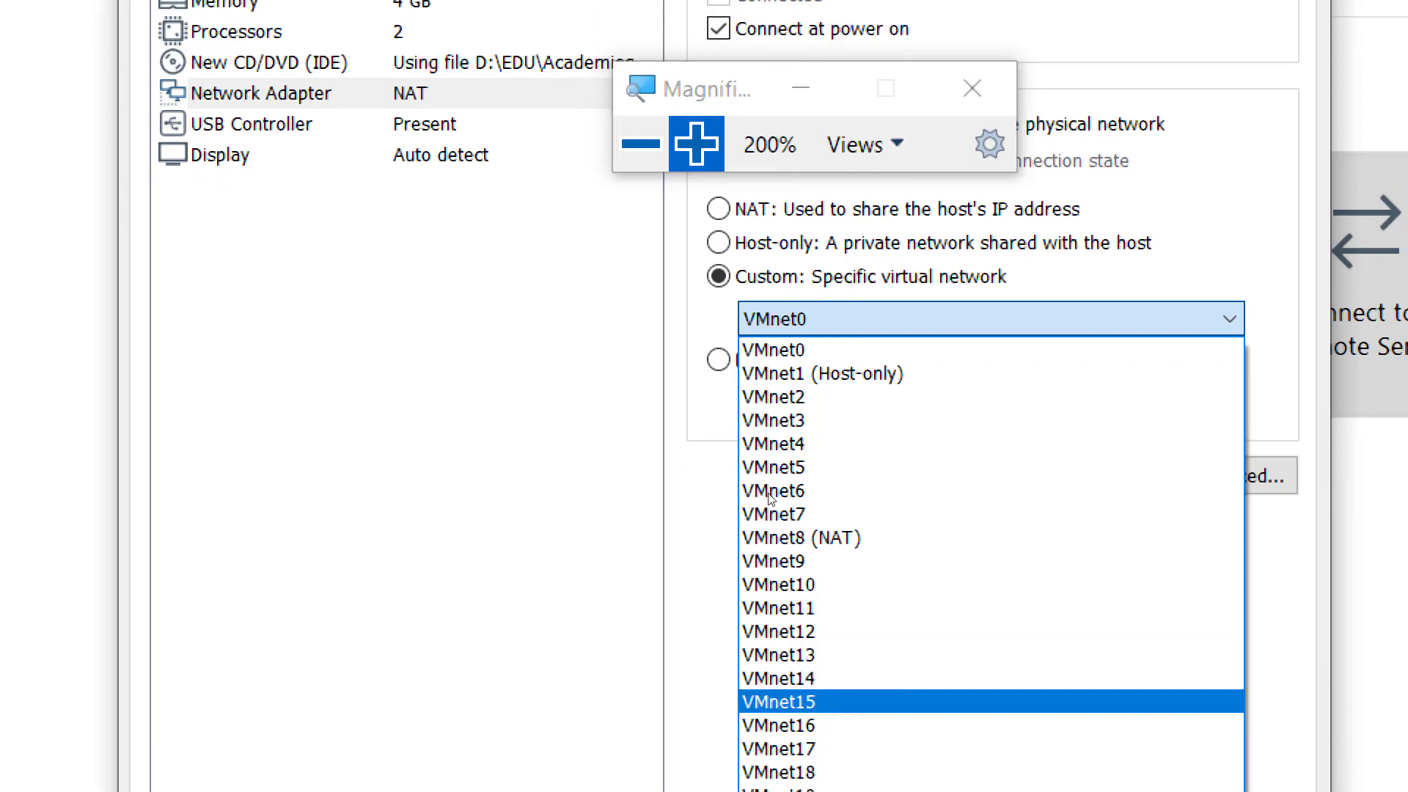
pyautogui.press('Return')
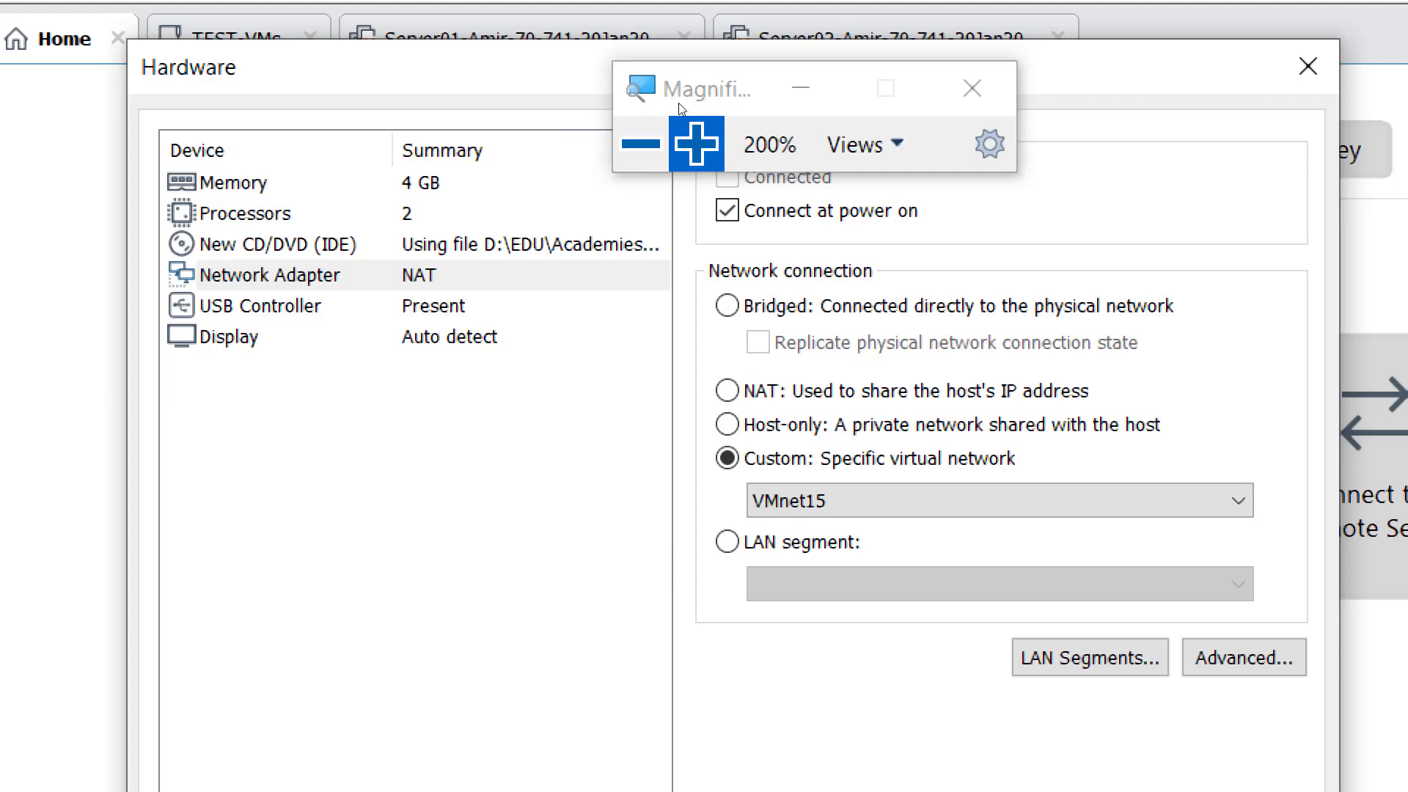
# - Switch to the Week7 lab page in OneNote and duplicate the "Screenshot 1 = Esxi selected" line directly below itself
pyautogui.moveTo(682, 96); pyautogui.dragTo(700, 25)
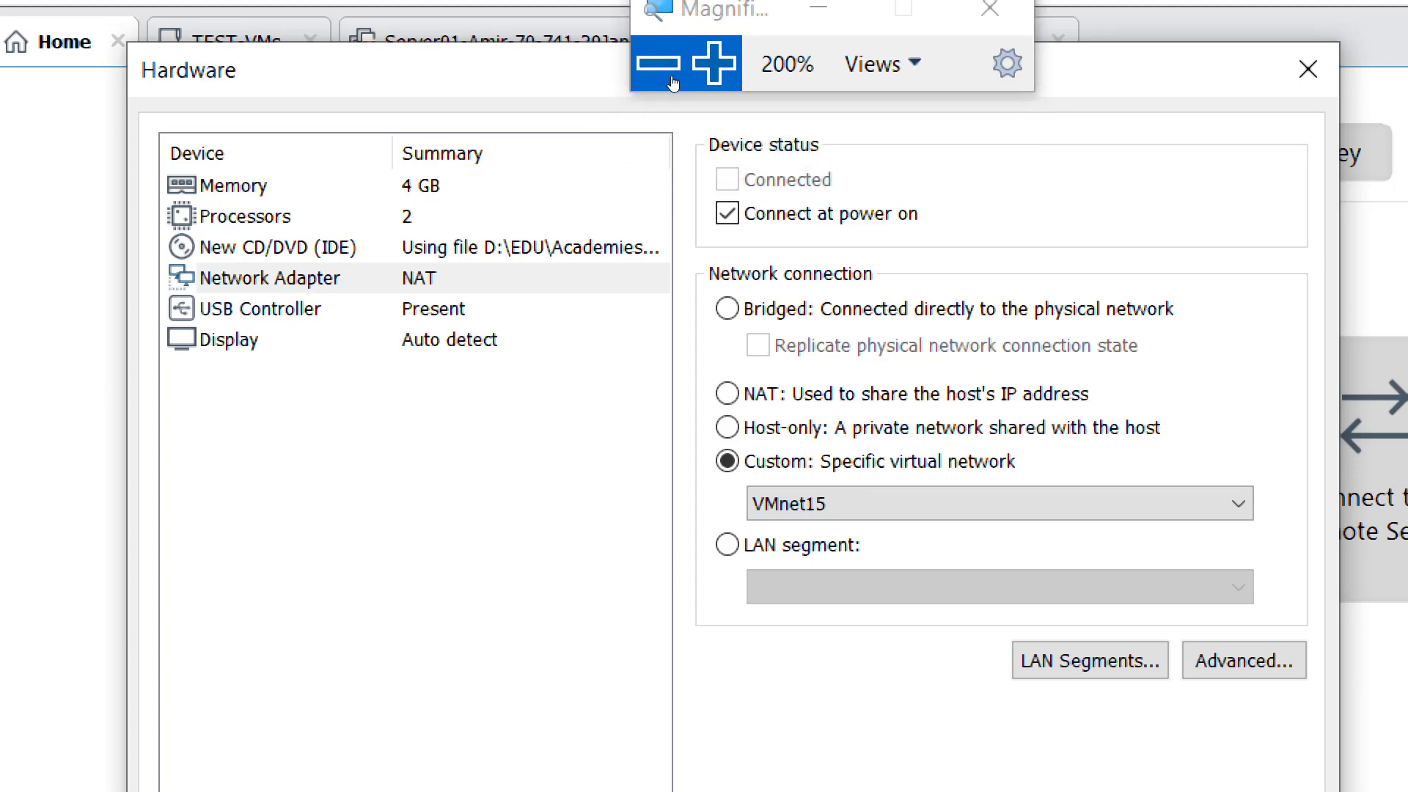
pyautogui.click(671, 77)
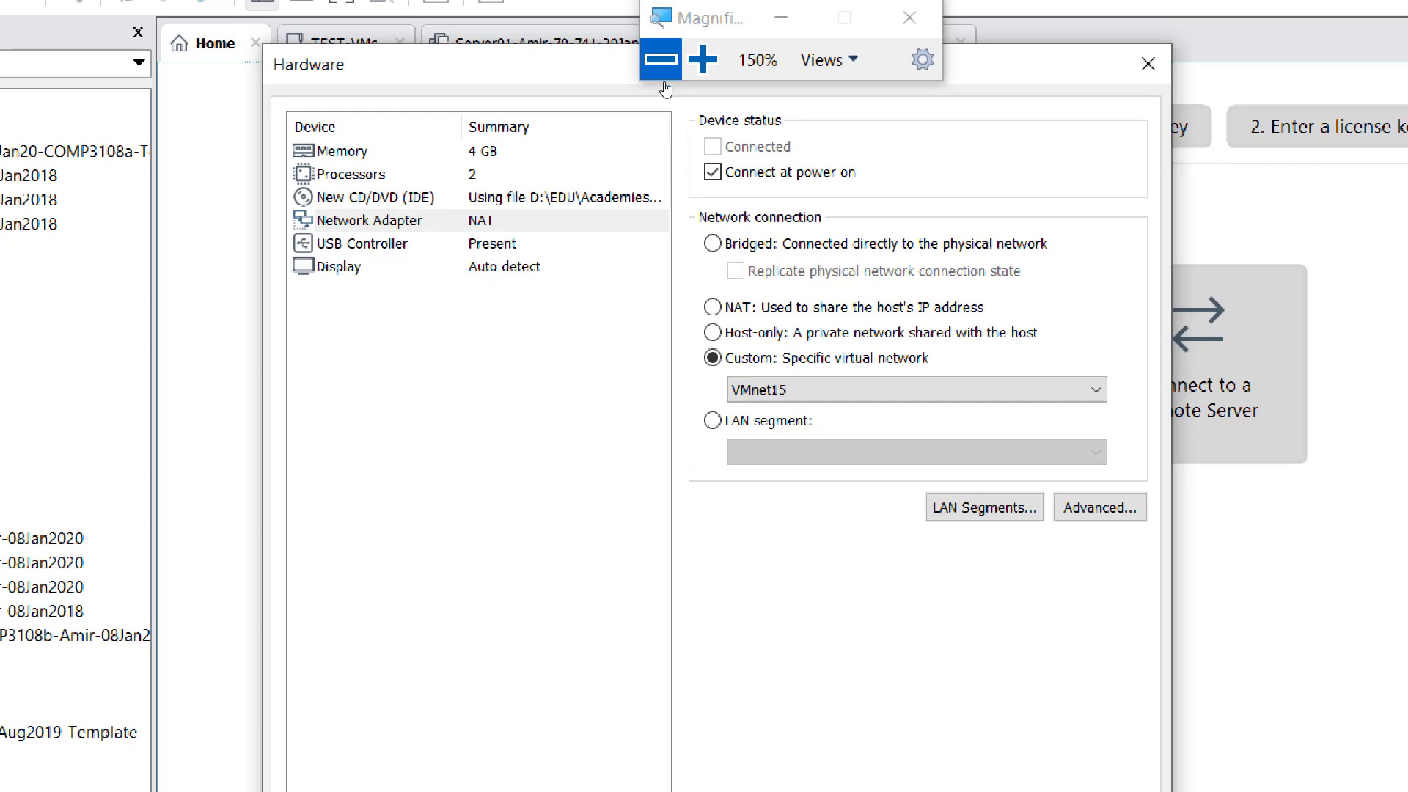
pyautogui.click(663, 77)
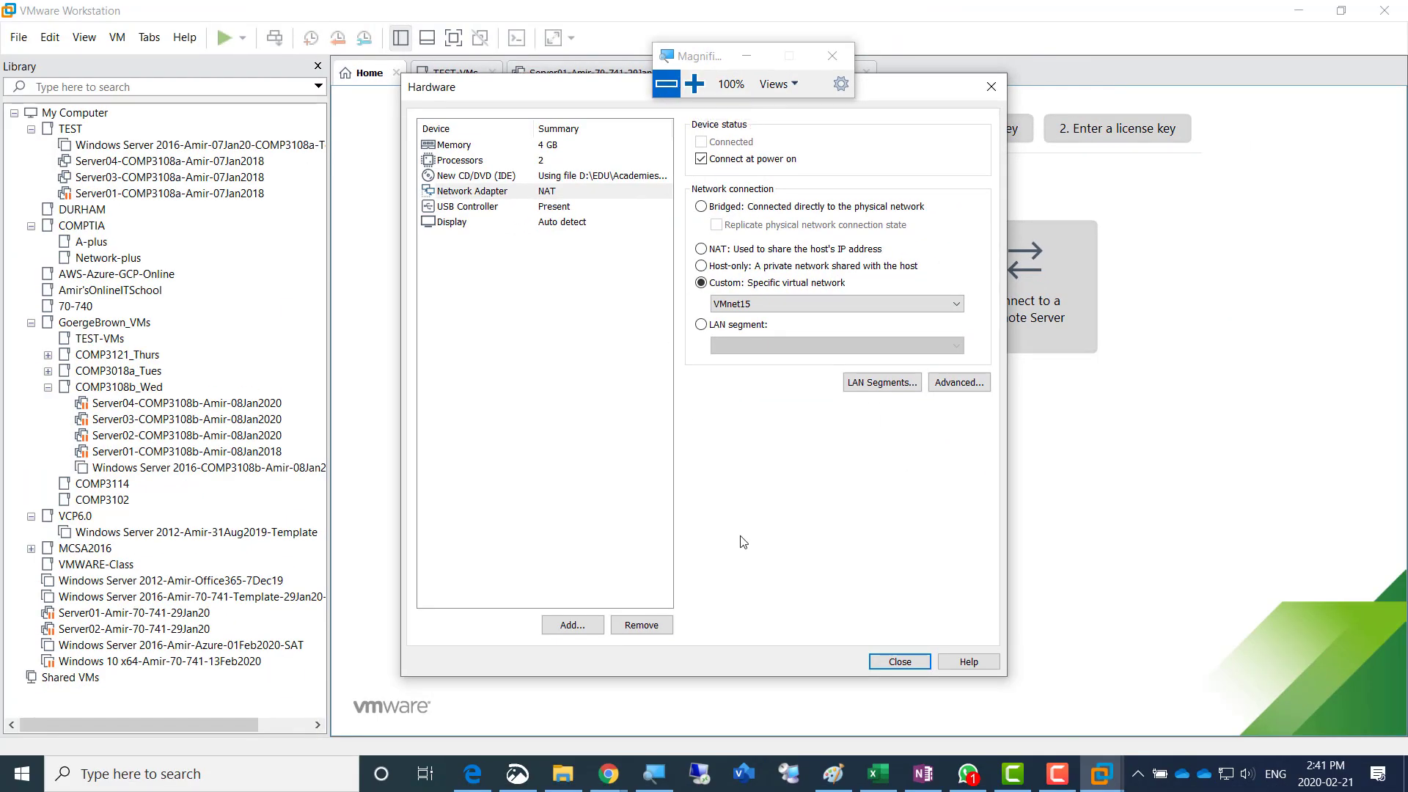
pyautogui.moveTo(928, 784)
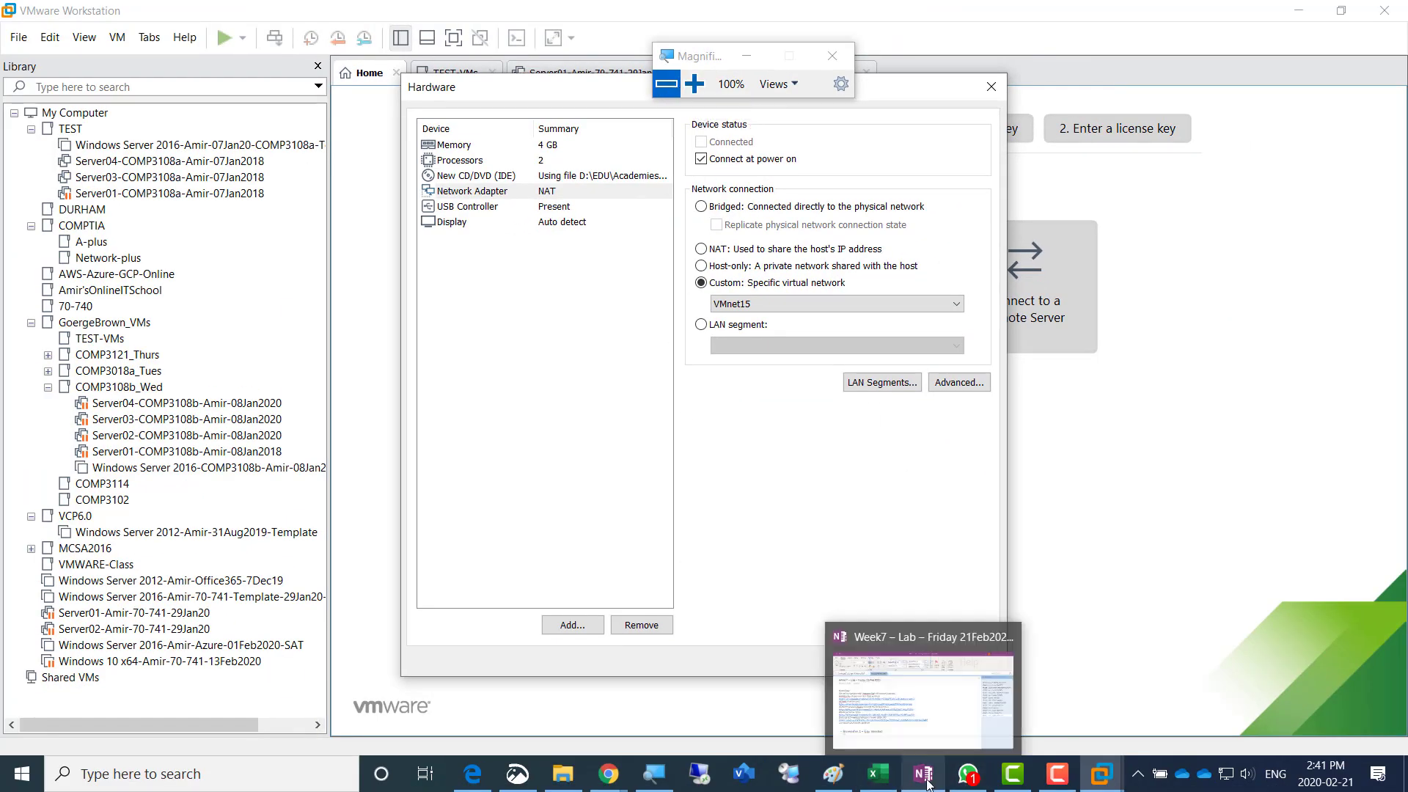
pyautogui.click(694, 84)
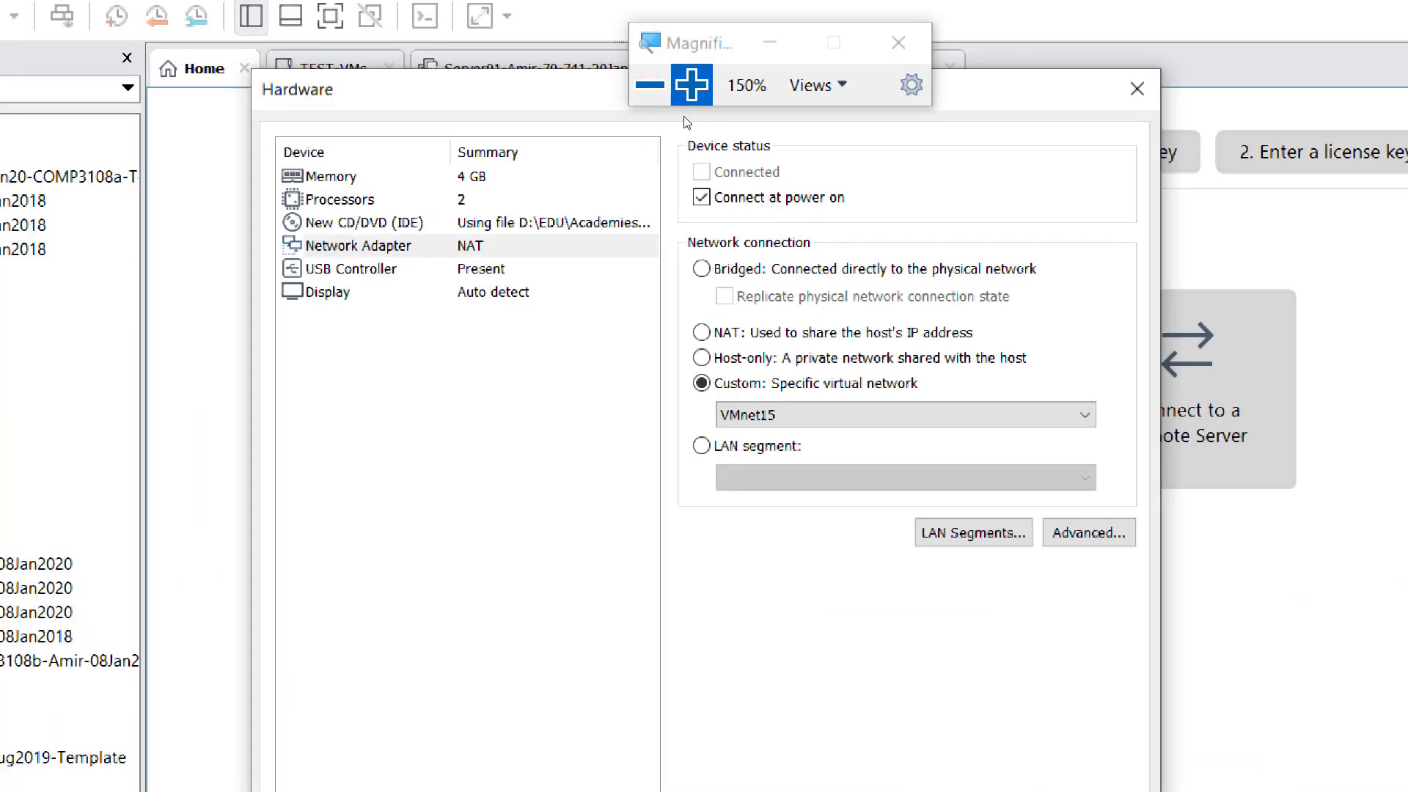
pyautogui.click(650, 85)
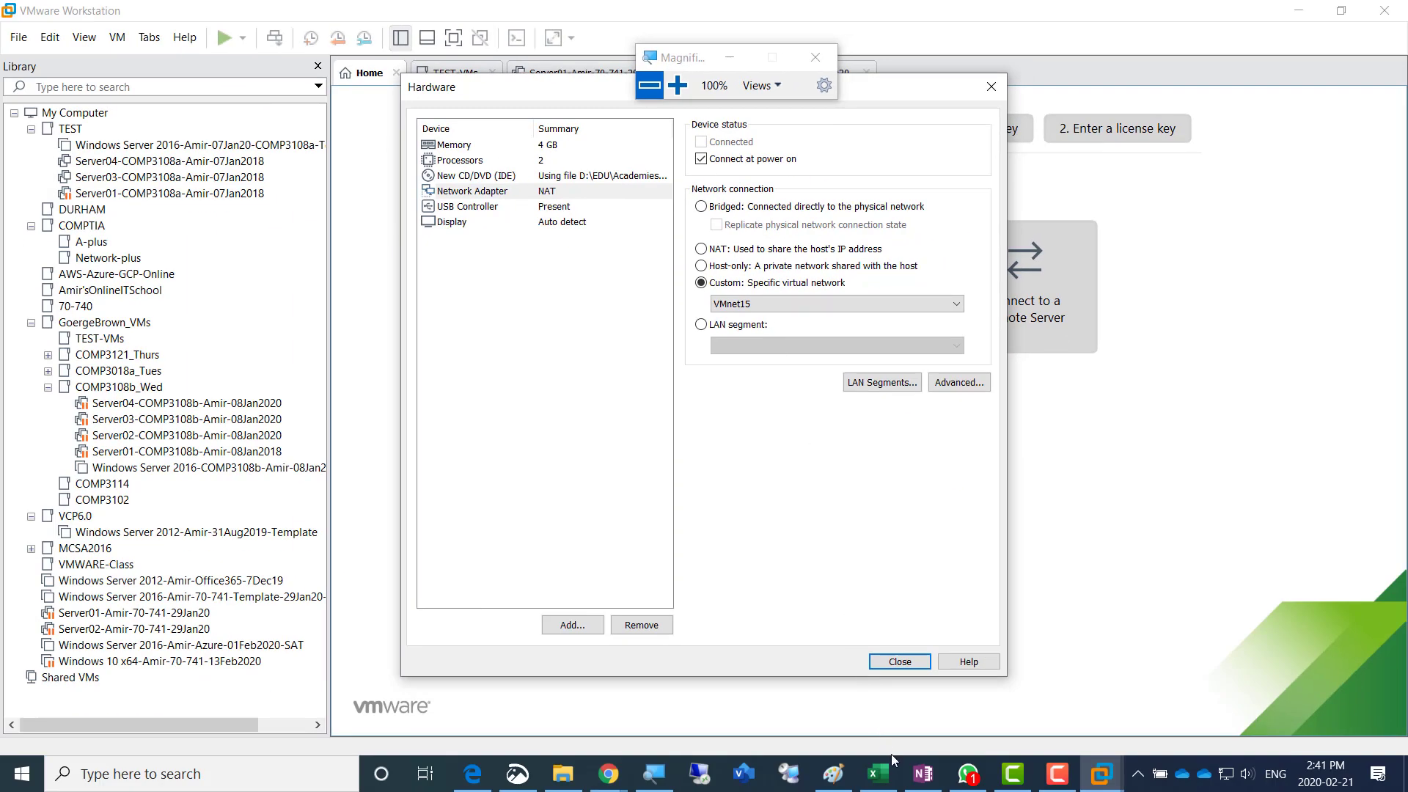
pyautogui.click(923, 774)
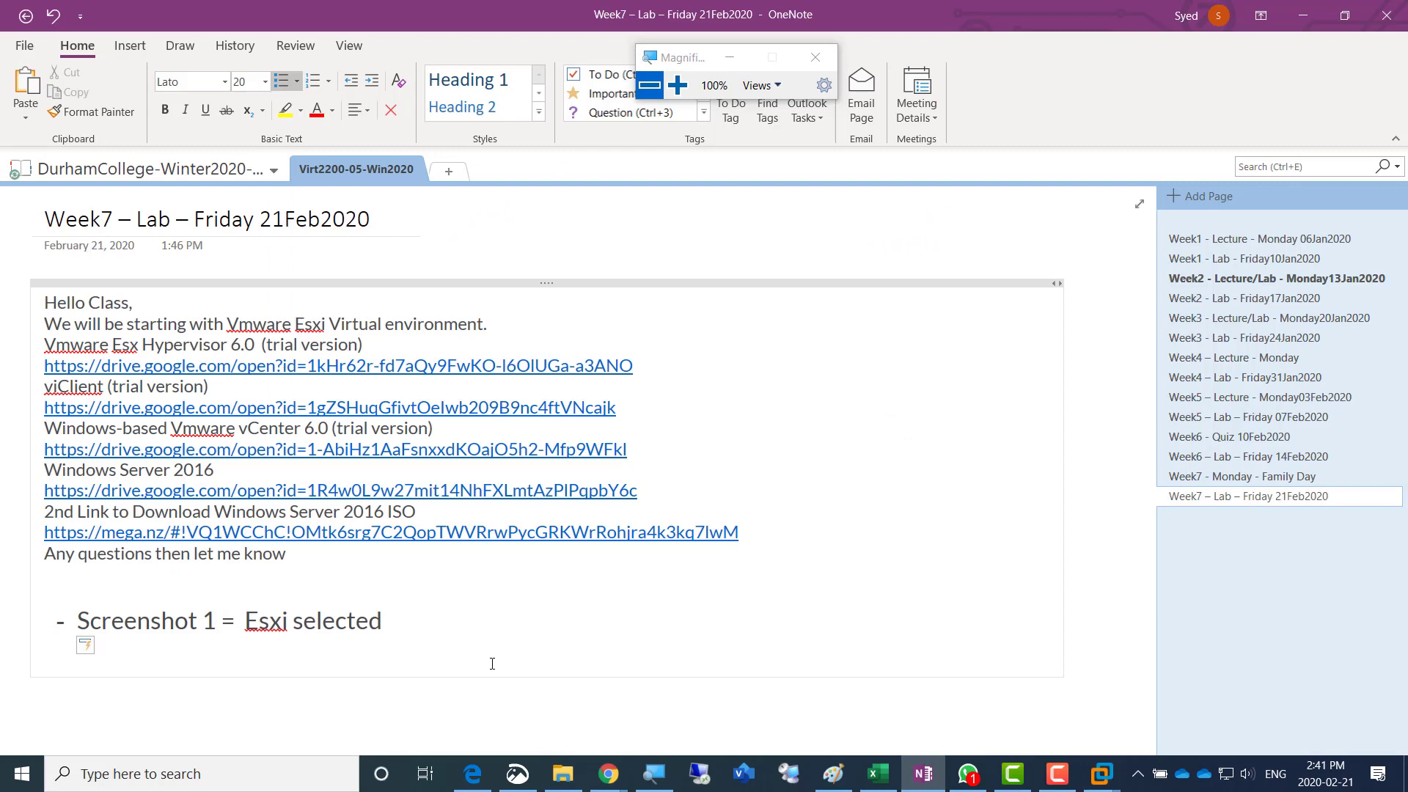
pyautogui.press('Return')
pyautogui.press('BackSpace')
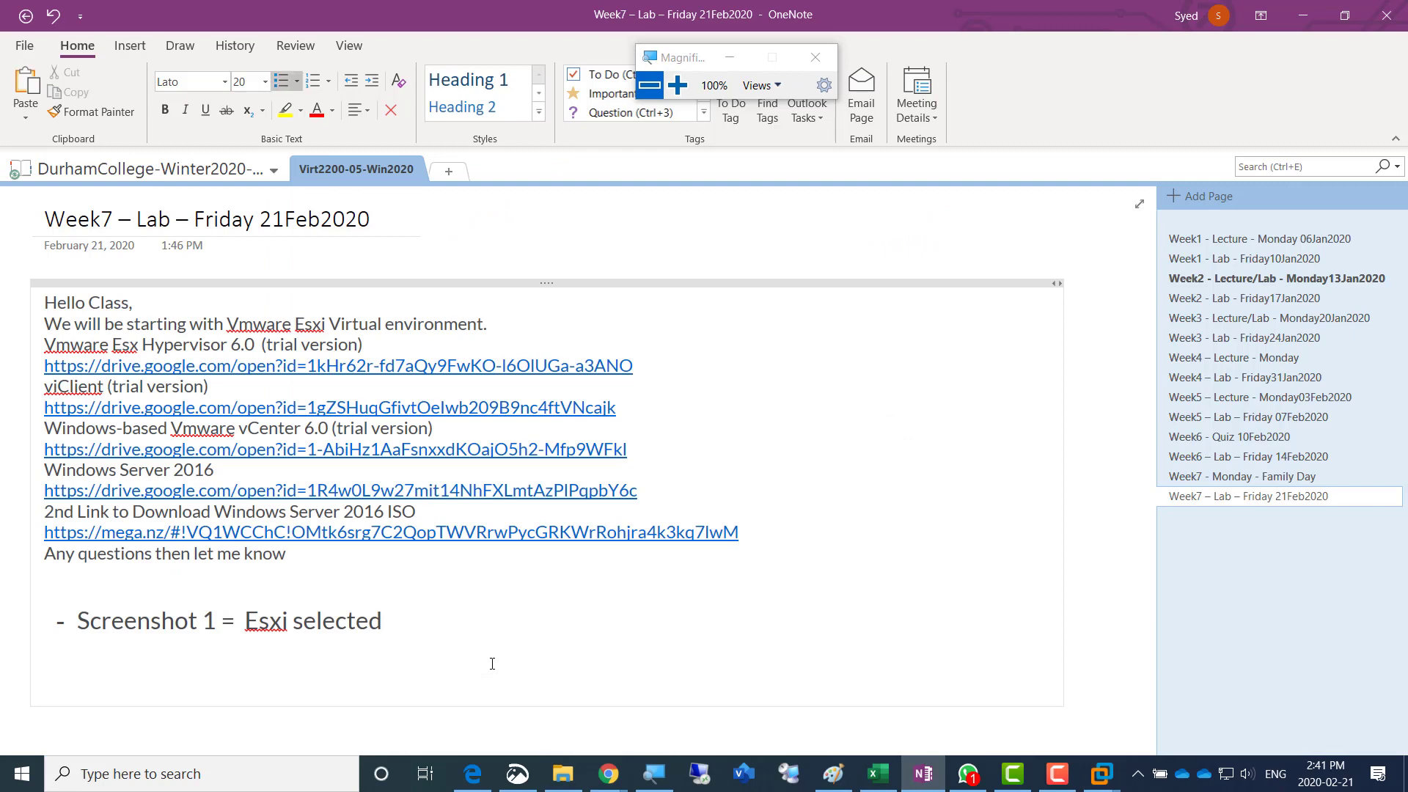
pyautogui.hotkey('shift', 'Home')
pyautogui.hotkey('ctrl', 'c')
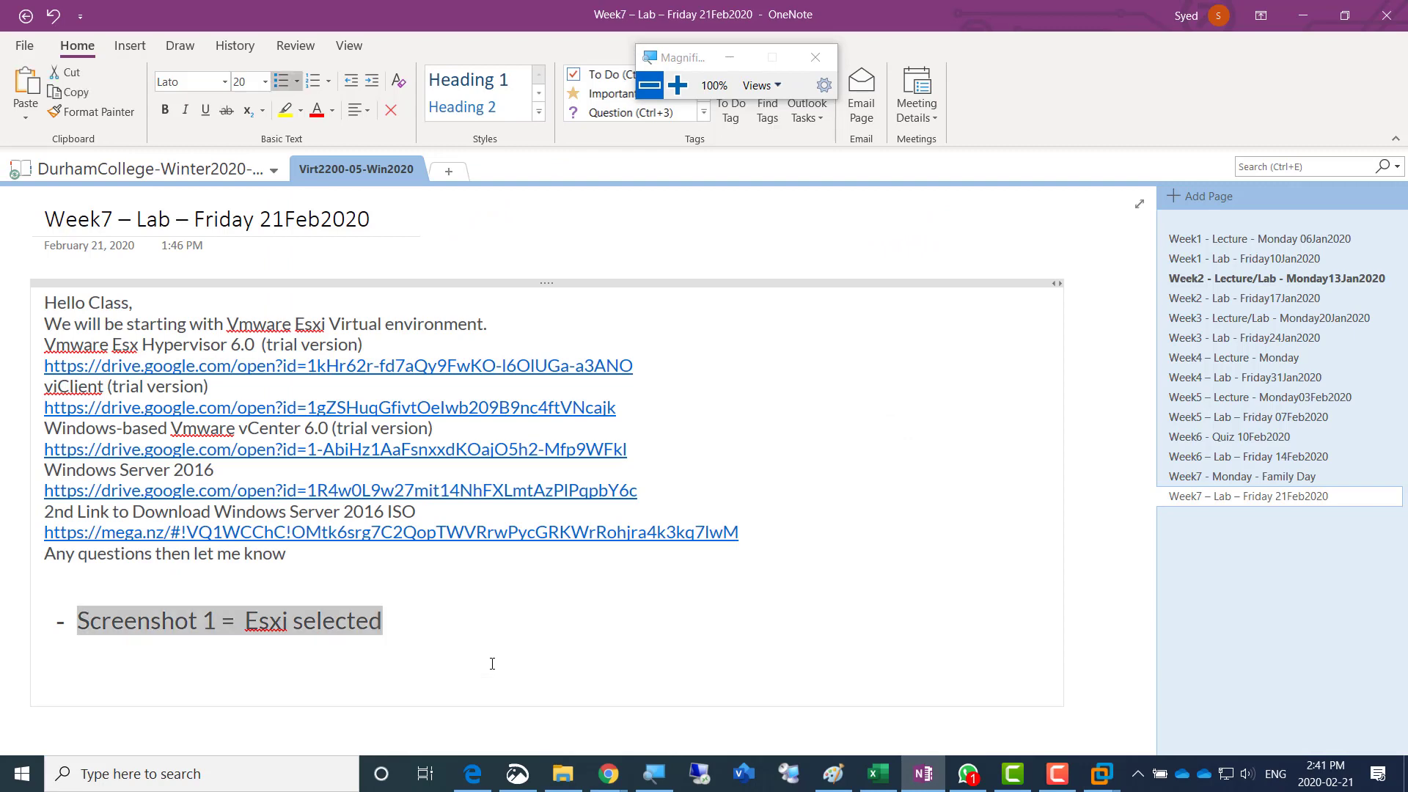
pyautogui.press('End')
pyautogui.press('Return')
pyautogui.hotkey('ctrl', 'v')
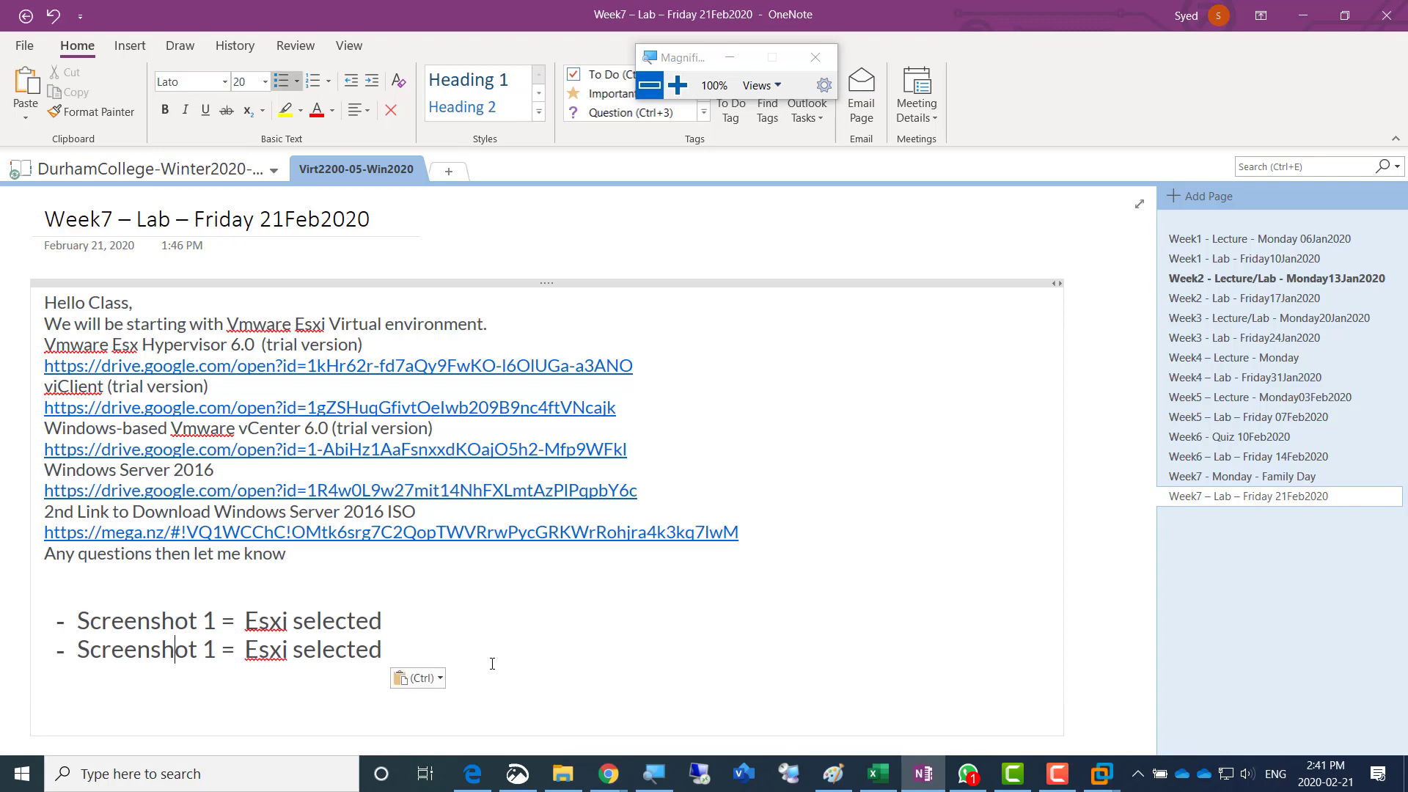
# - Renumber the duplicated screenshot line in the OneNote list as "Screenshot 2"
pyautogui.press('Right')
pyautogui.hotkey('shift', 'Right')
pyautogui.write('2')
# - Replace the Screenshot 2 description with "Virtual Hardware Config on Esxi" and add blank lines below the list
pyautogui.press('Right')
pyautogui.press('Right')
pyautogui.press('Right')
pyautogui.hotkey('shift', 'Right')
pyautogui.hotkey('shift', 'Right')
pyautogui.hotkey('shift', 'Right')
pyautogui.hotkey('shift', 'Right')
pyautogui.hotkey('shift', 'Right')
pyautogui.hotkey('shift', 'Right')
pyautogui.hotkey('shift', 'Right')
pyautogui.hotkey('shift', 'Right')
pyautogui.hotkey('shift', 'Right')
pyautogui.hotkey('shift', 'Right')
pyautogui.hotkey('shift', 'Right')
pyautogui.hotkey('shift', 'Right')
pyautogui.hotkey('shift', 'Right')
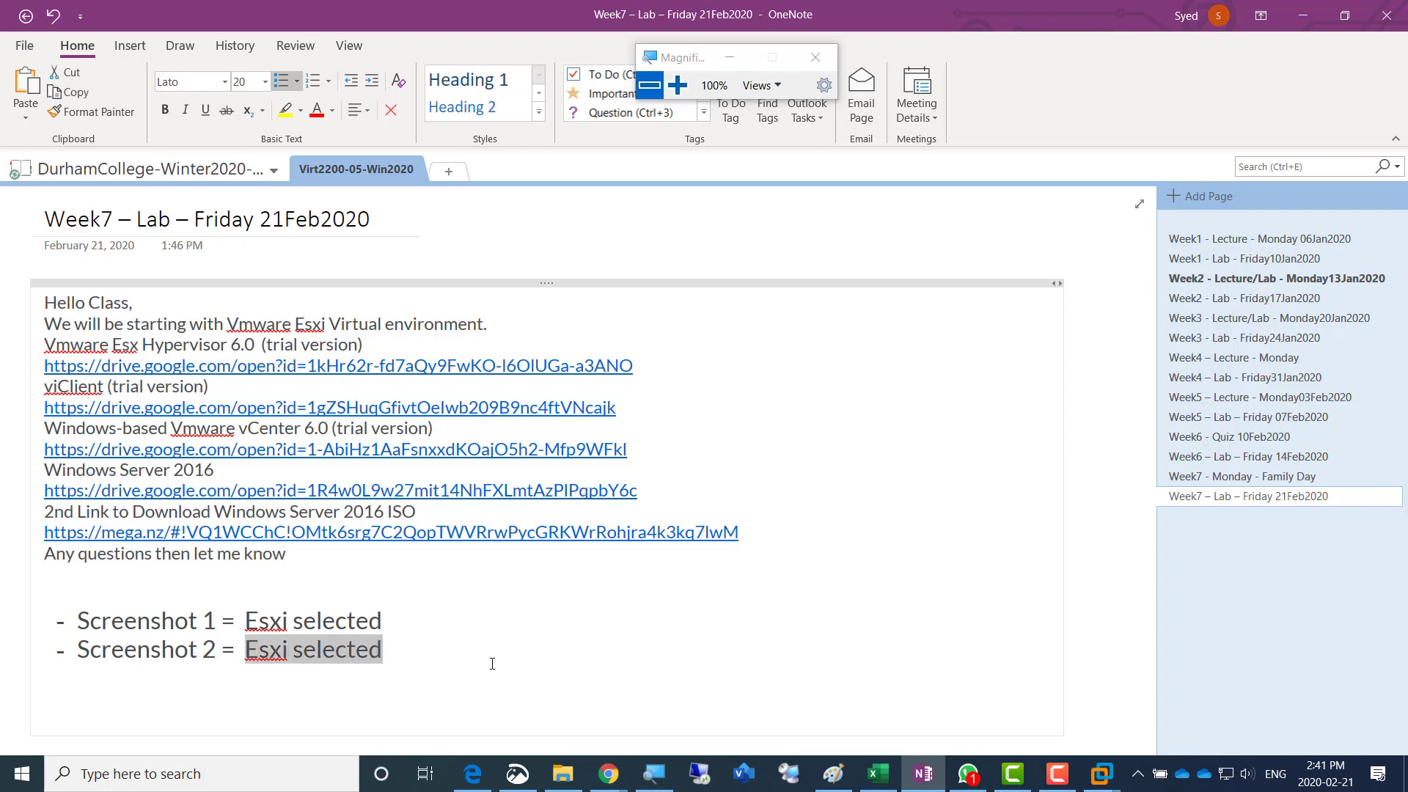
pyautogui.write('Virtual Ha')
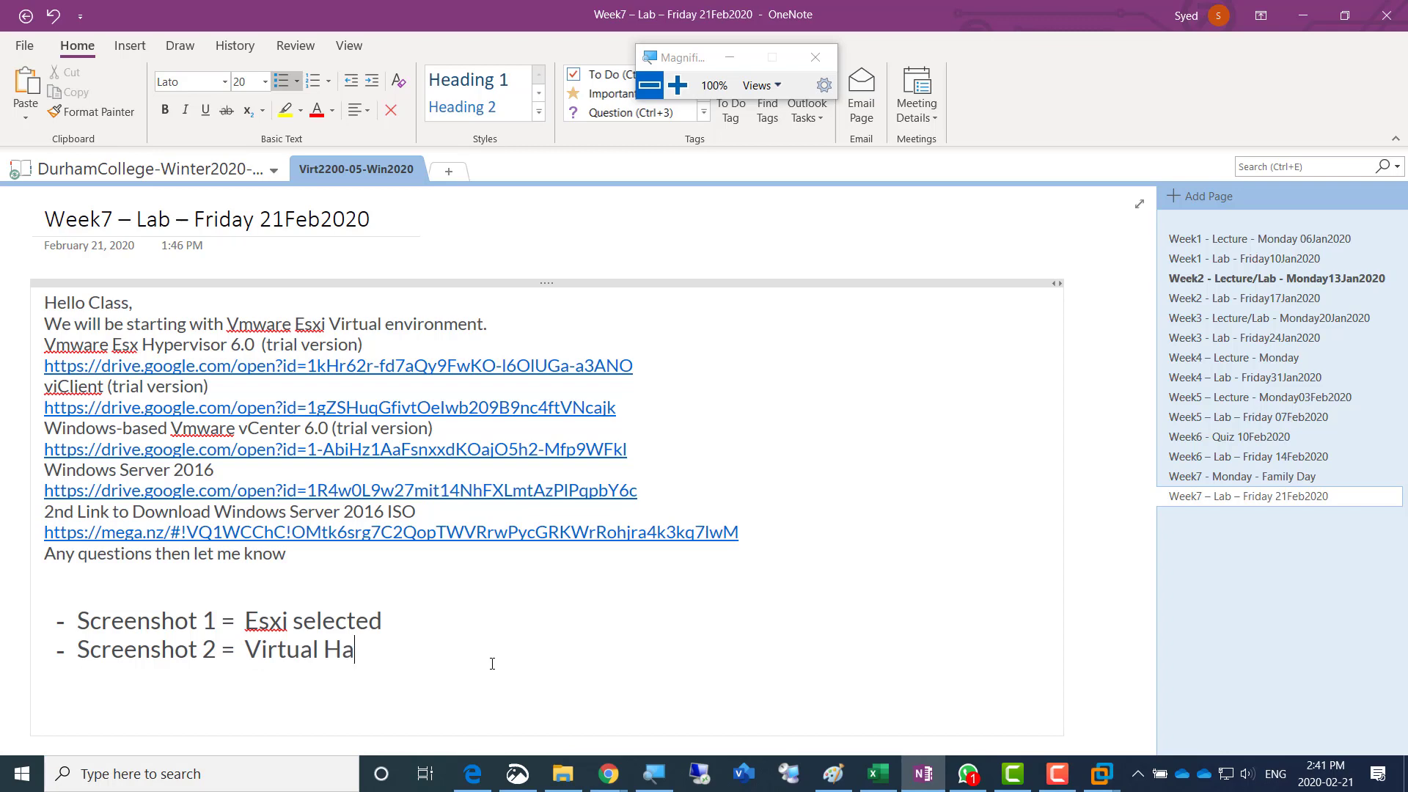
pyautogui.write('rdware Confi')
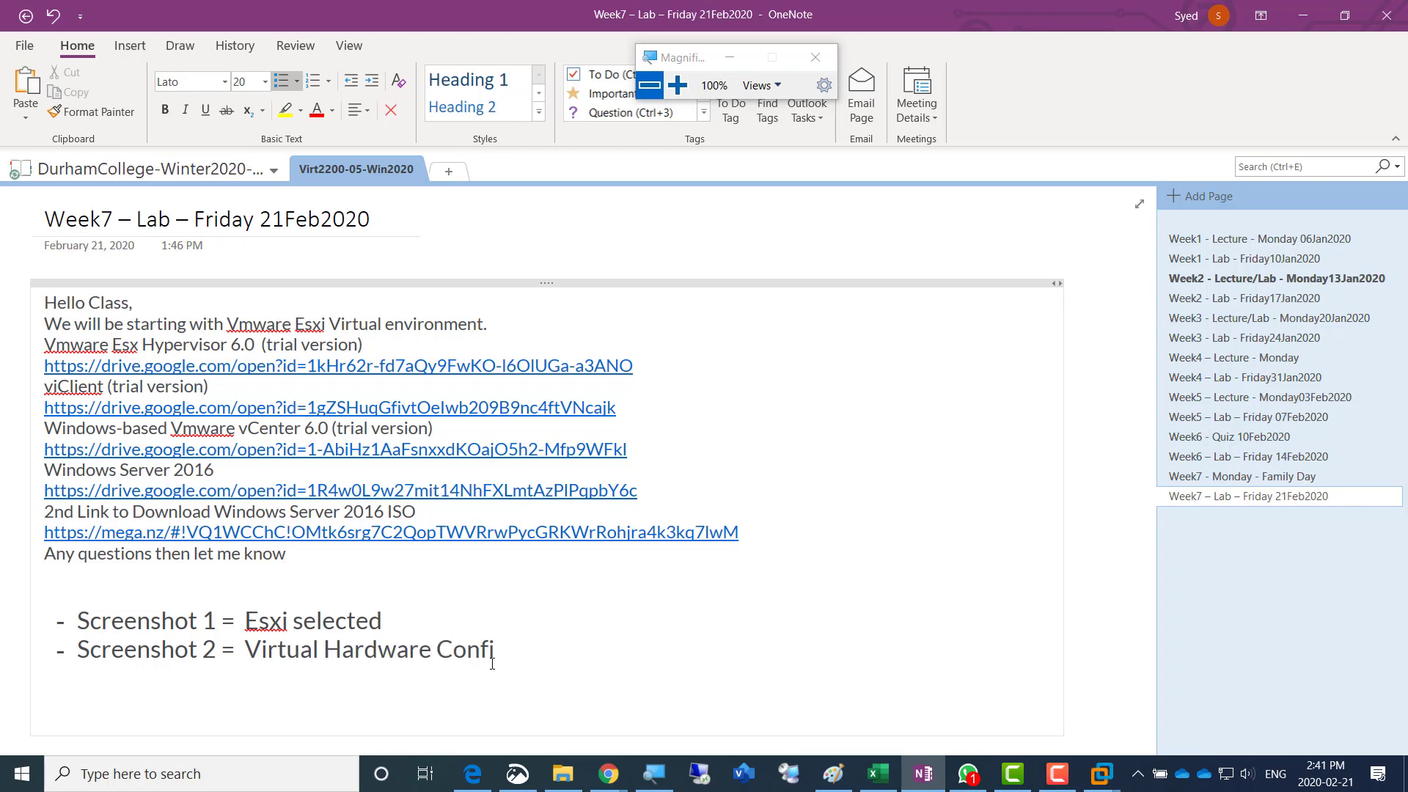
pyautogui.write('g on Esxi')
pyautogui.press('Return')
pyautogui.press('Return')
pyautogui.press('Return')
pyautogui.press('Return')
pyautogui.press('Return')
pyautogui.press('Return')
pyautogui.press('Return')
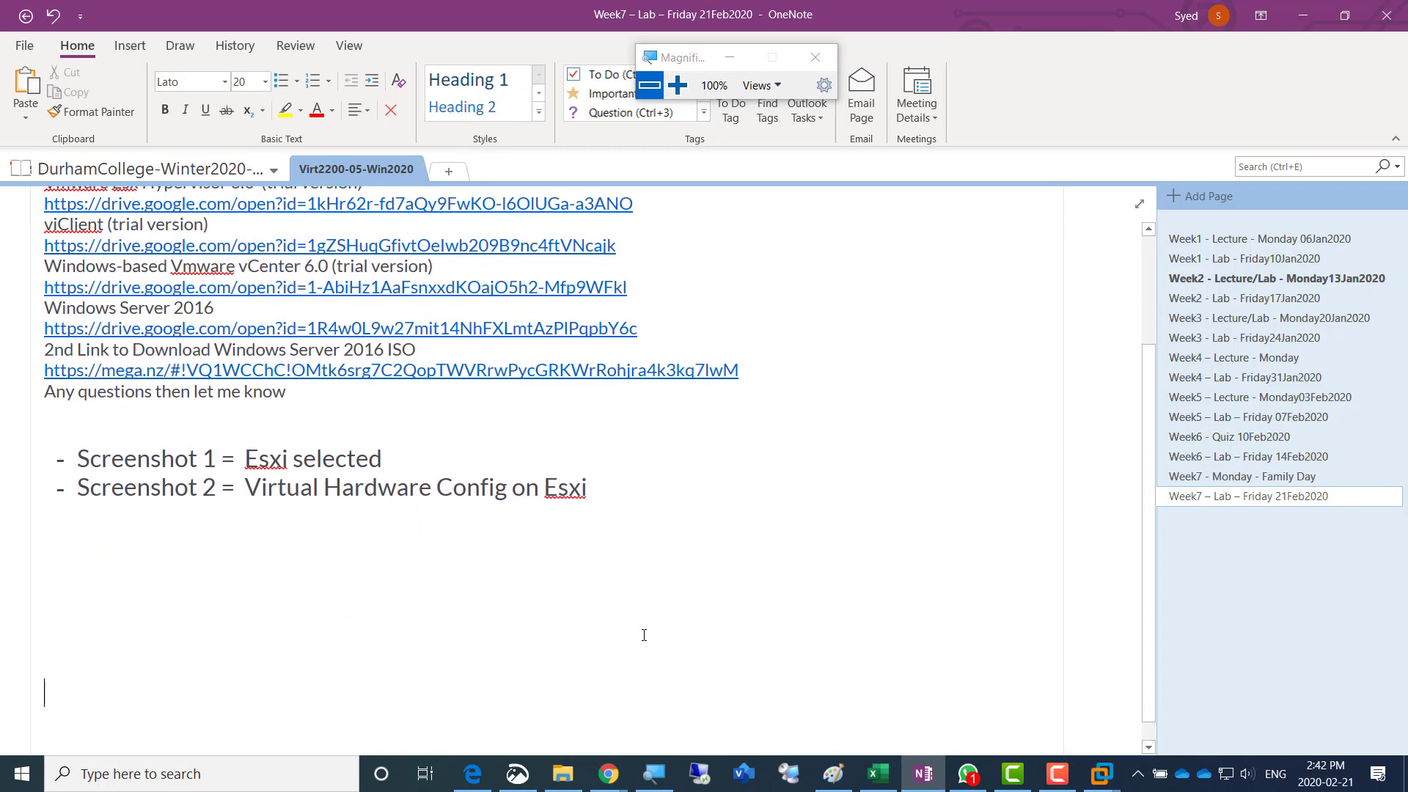
# - Switch back to VMware Workstation, close the hardware settings and finish creating the Esxi01 virtual machine
pyautogui.hotkey('alt', 'Tab')
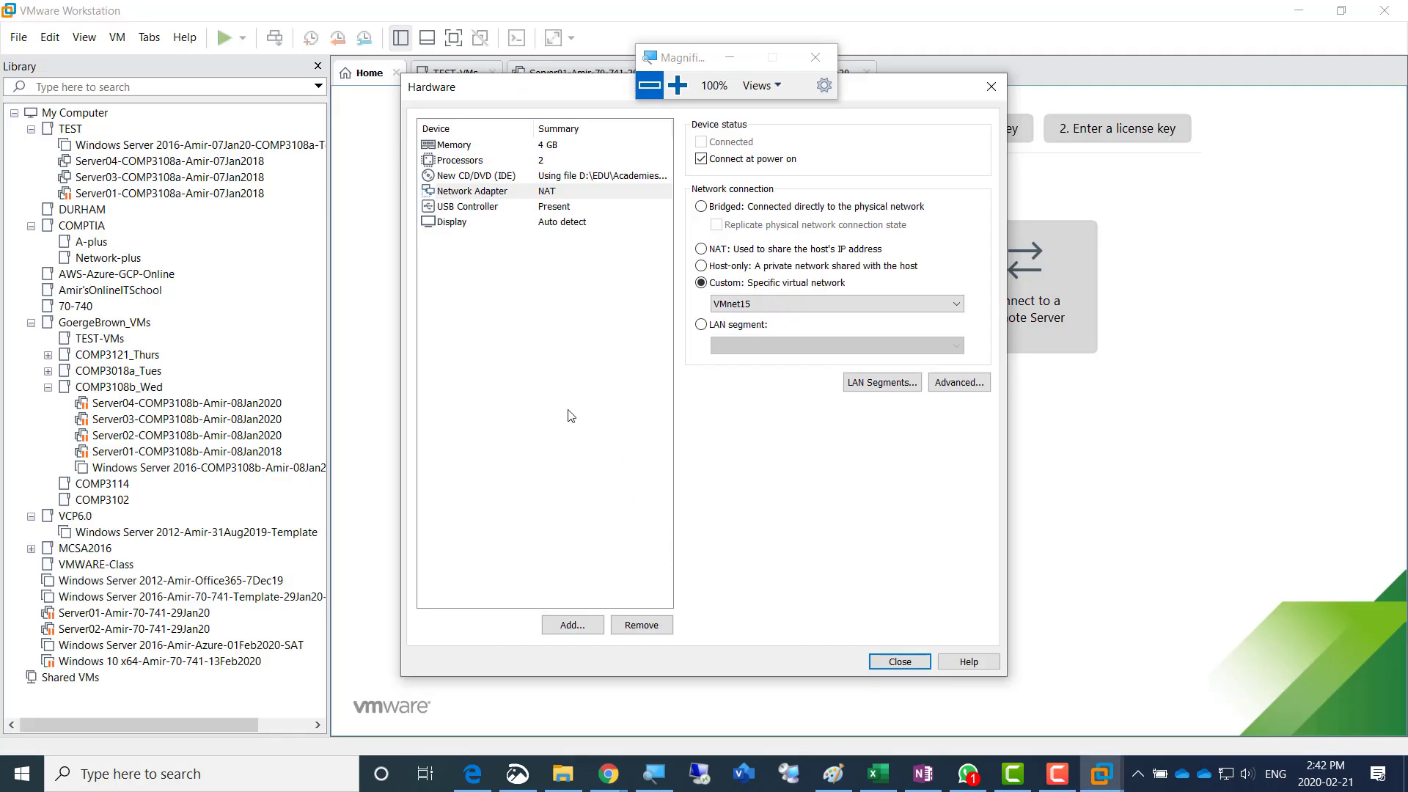
pyautogui.click(679, 85)
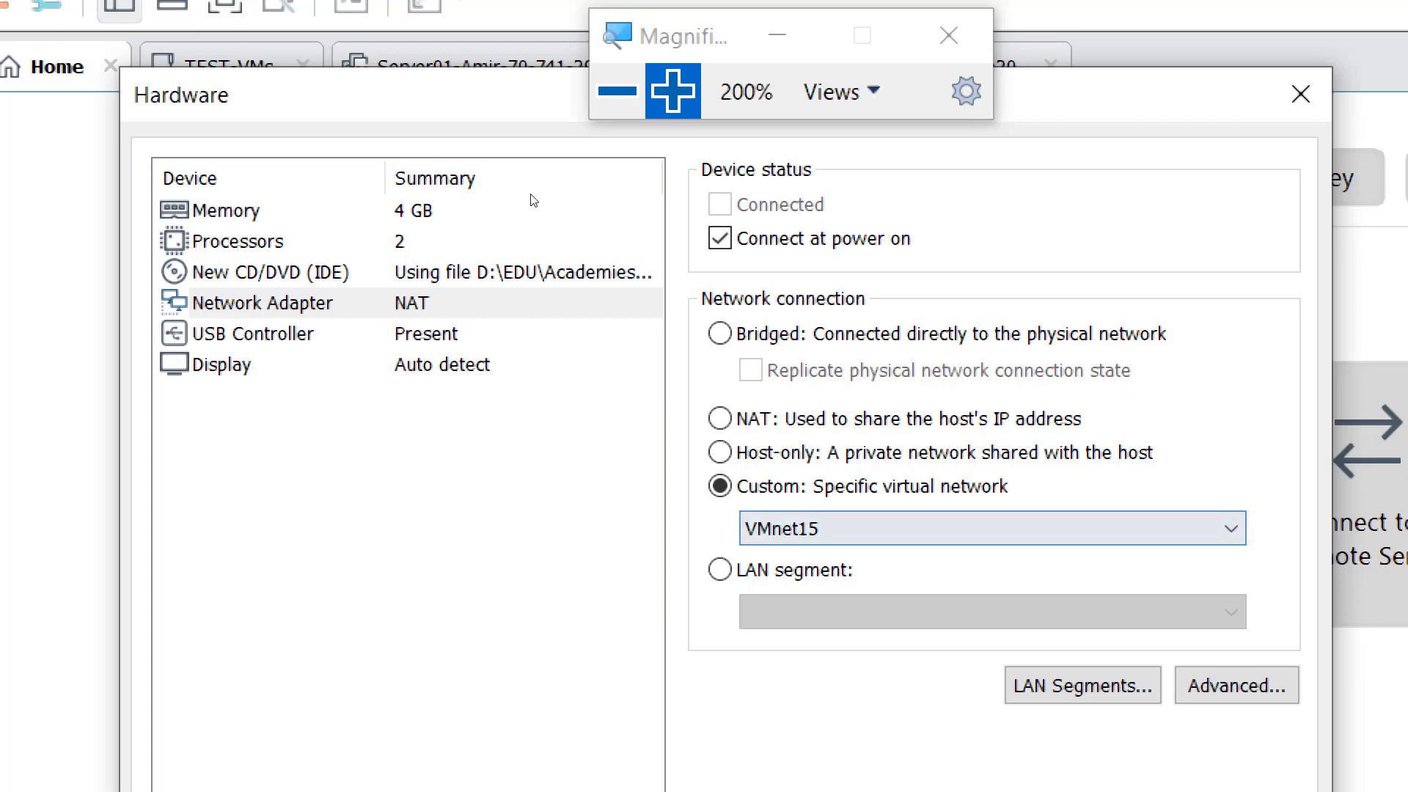
pyautogui.click(407, 334)
pyautogui.press('Up')
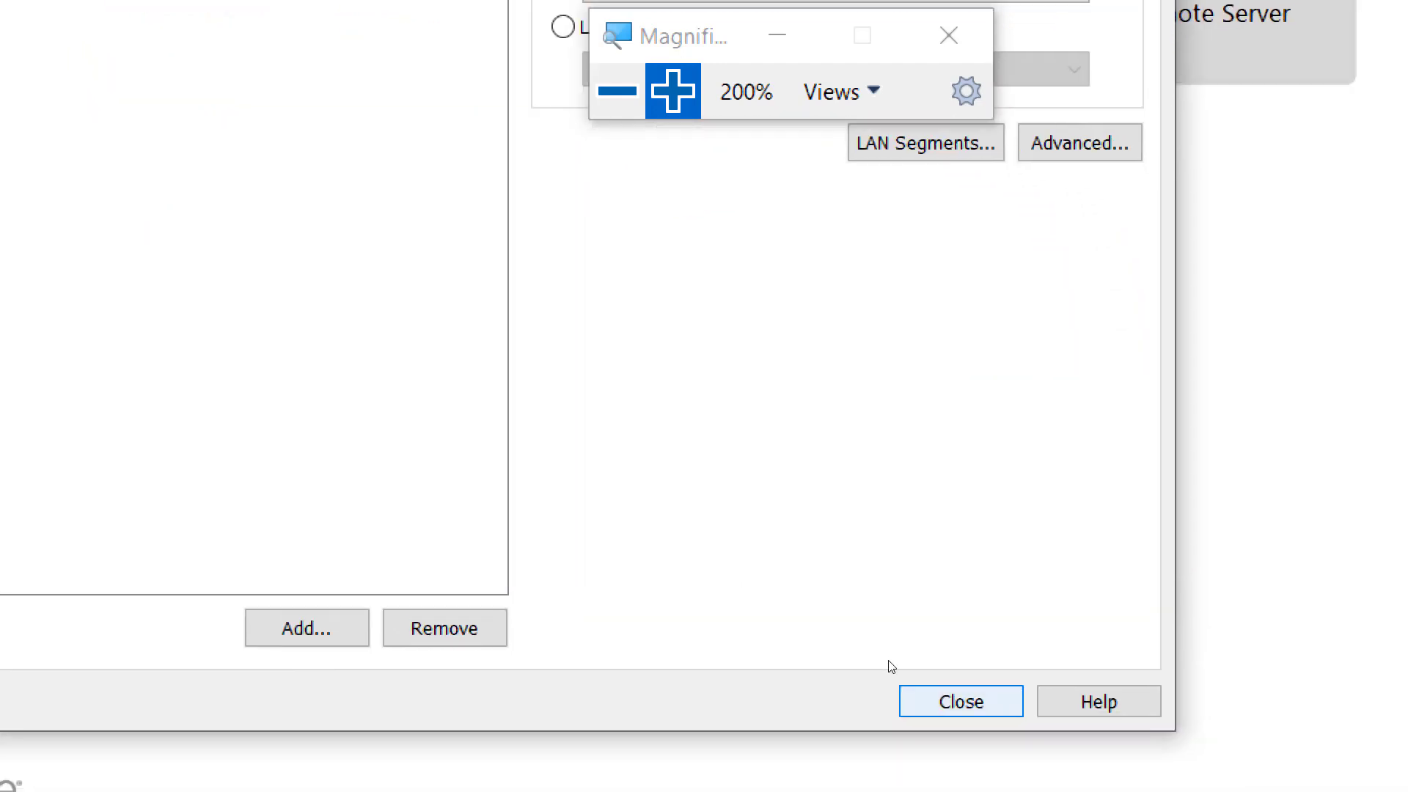
pyautogui.click(1000, 763)
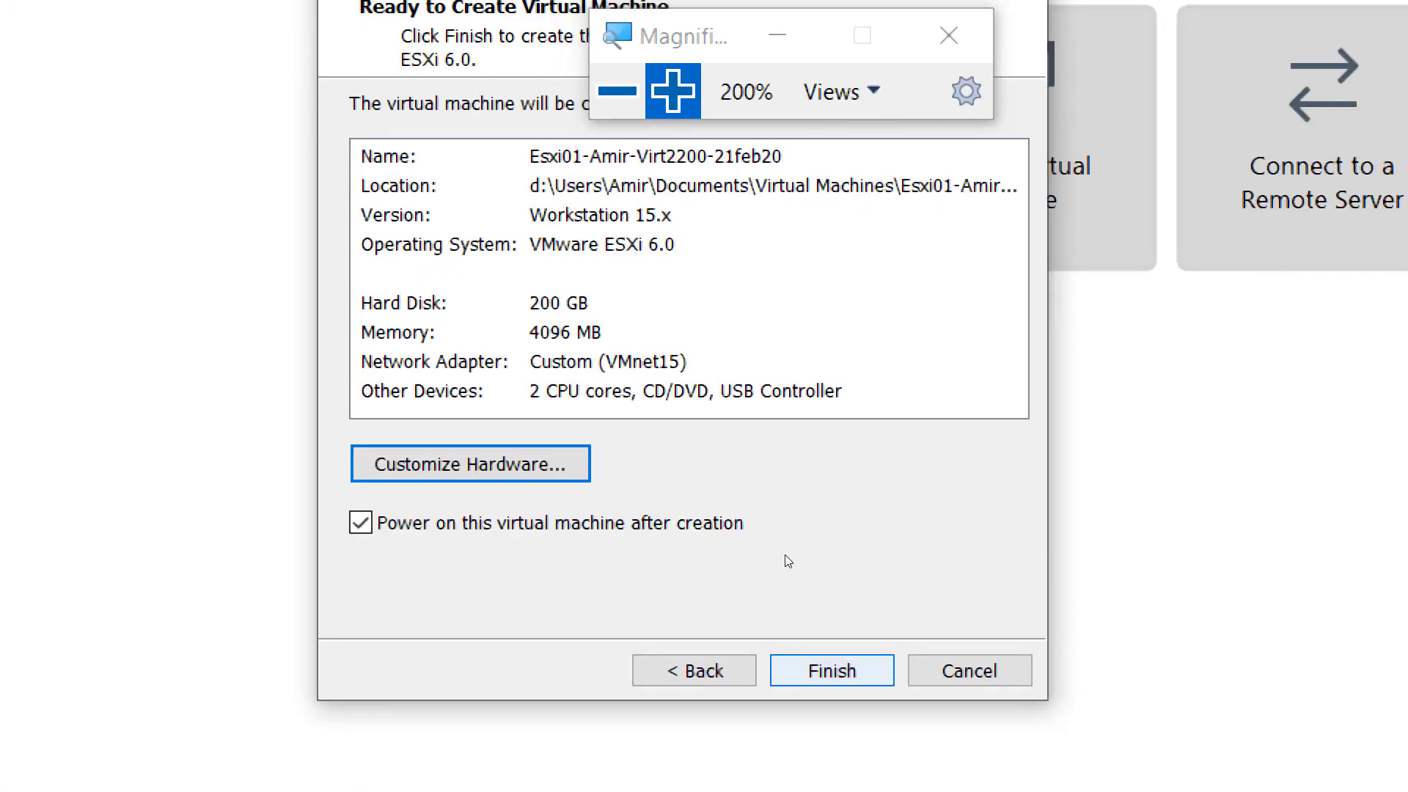
pyautogui.press('Return')
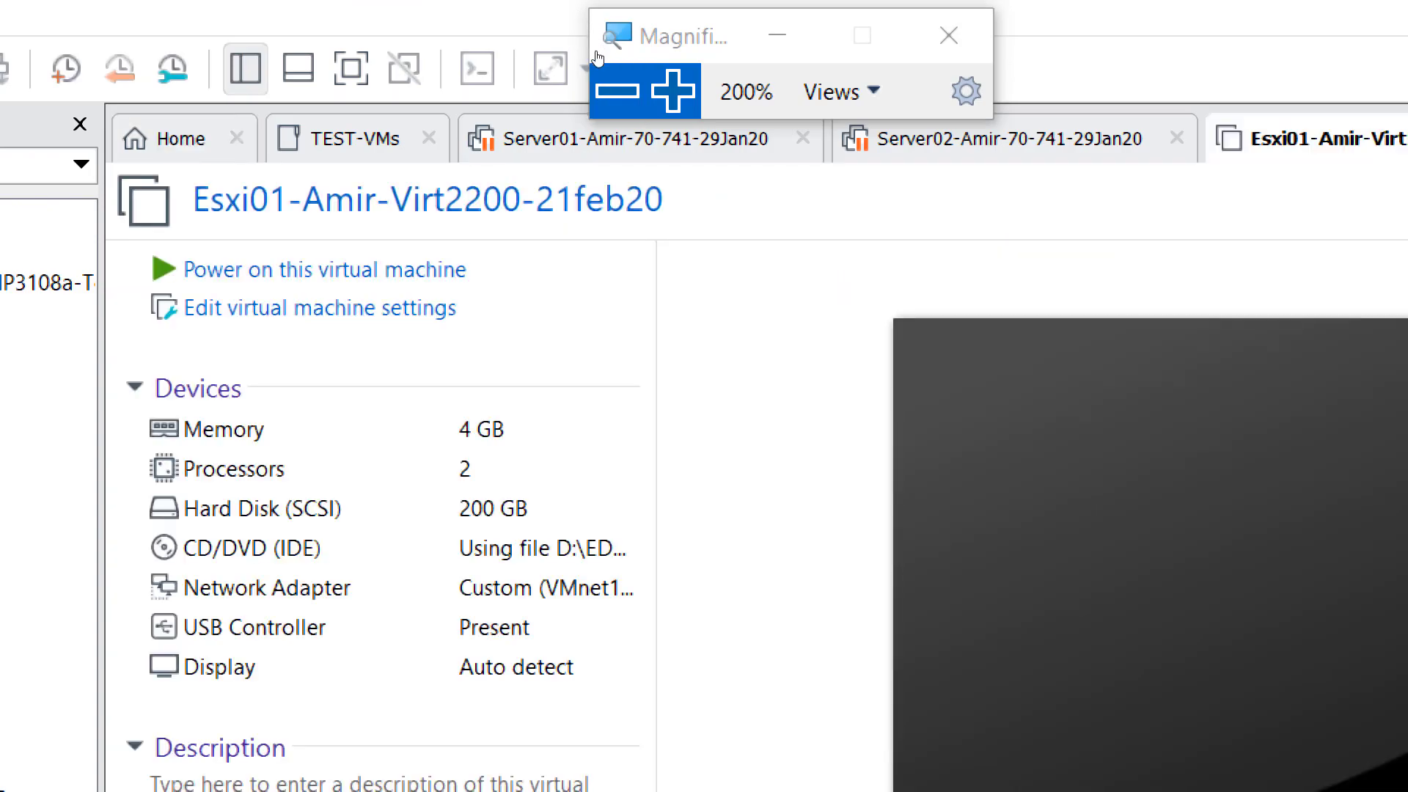
# - Close the open Server01 and Server02 virtual machine tabs and move the Magnifier window away from the tabs
pyautogui.click(618, 91)
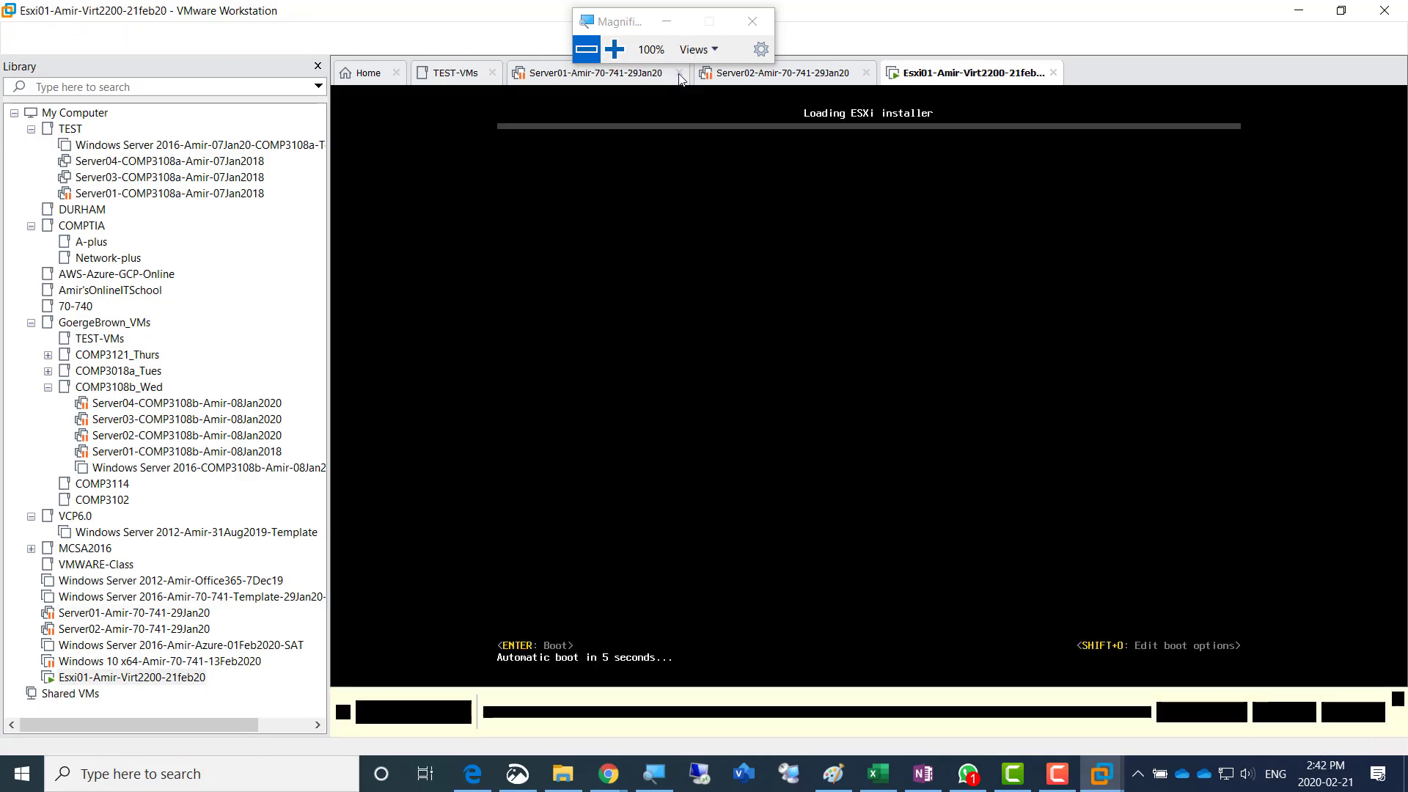
pyautogui.click(679, 74)
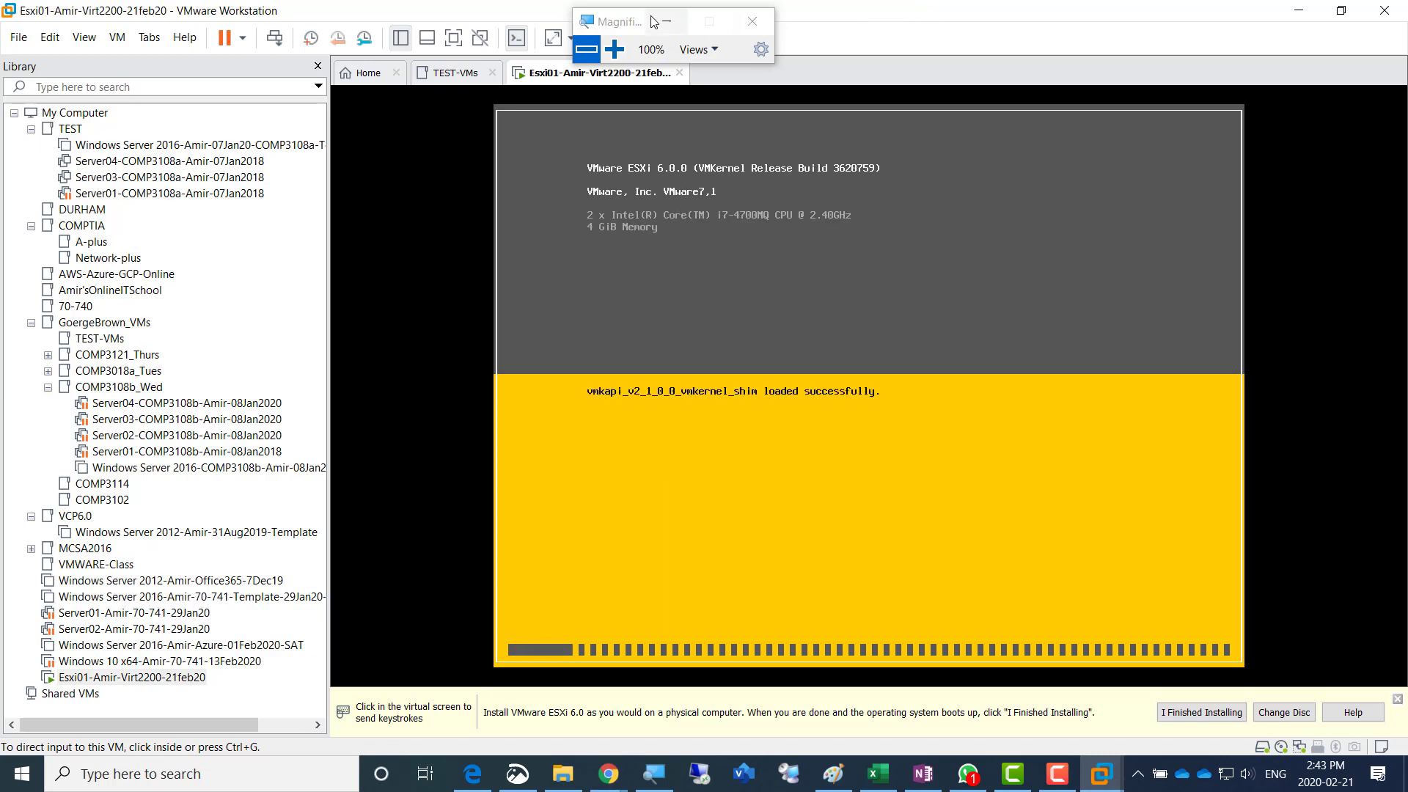
pyautogui.moveTo(653, 22); pyautogui.dragTo(904, 14)
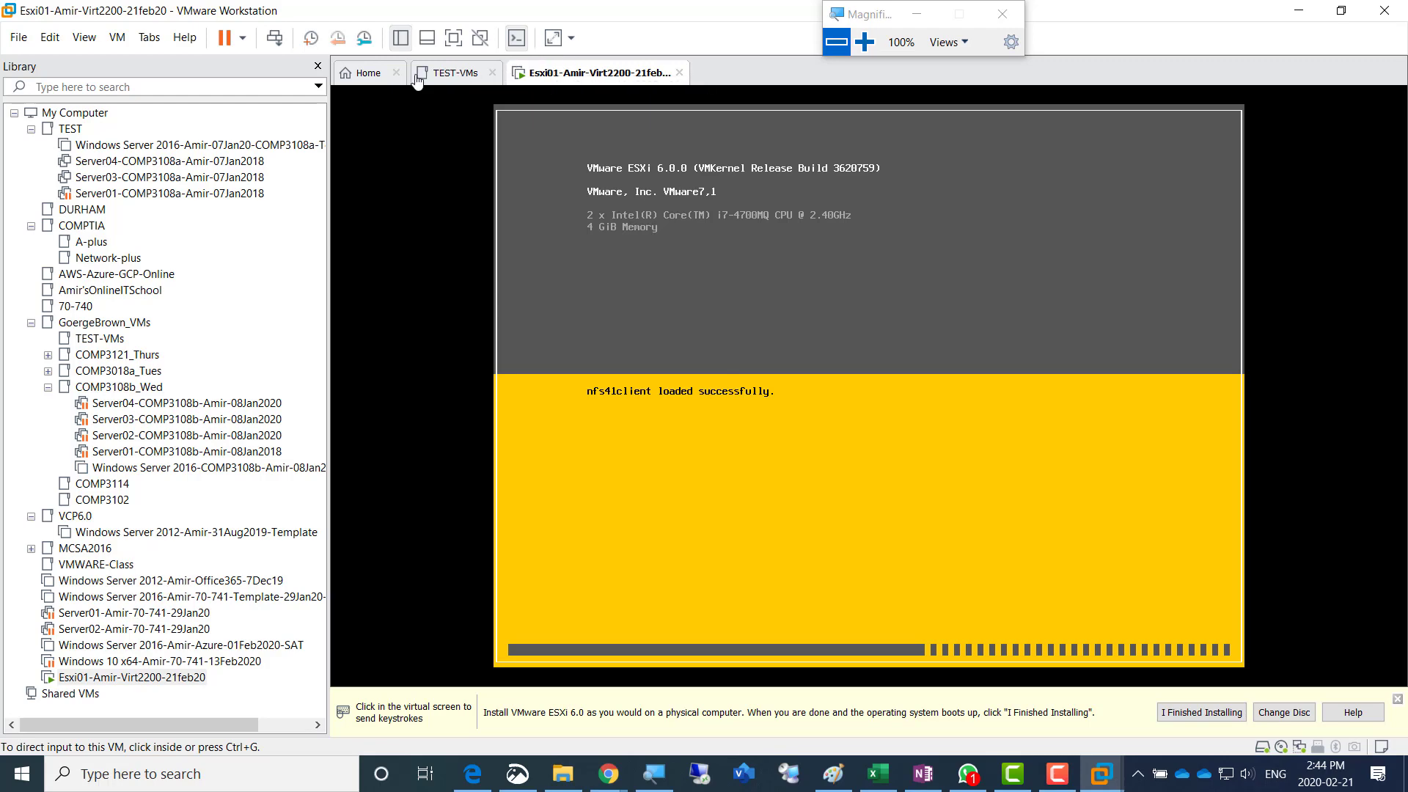
# - Start another virtual machine with the Typical configuration and the VMware ESXi 6.0 installer disc image, continuing to the naming page
pyautogui.click(367, 76)
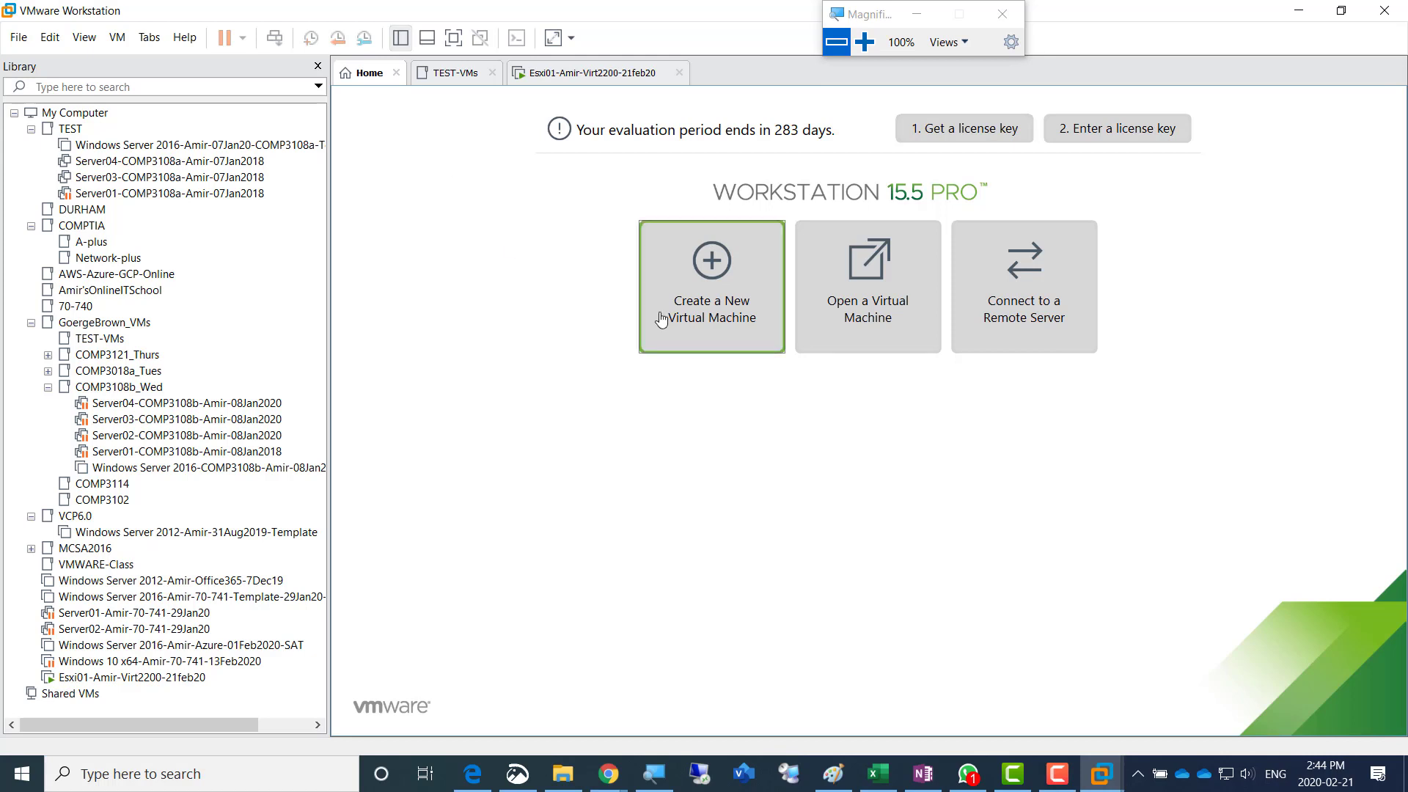
pyautogui.click(696, 301)
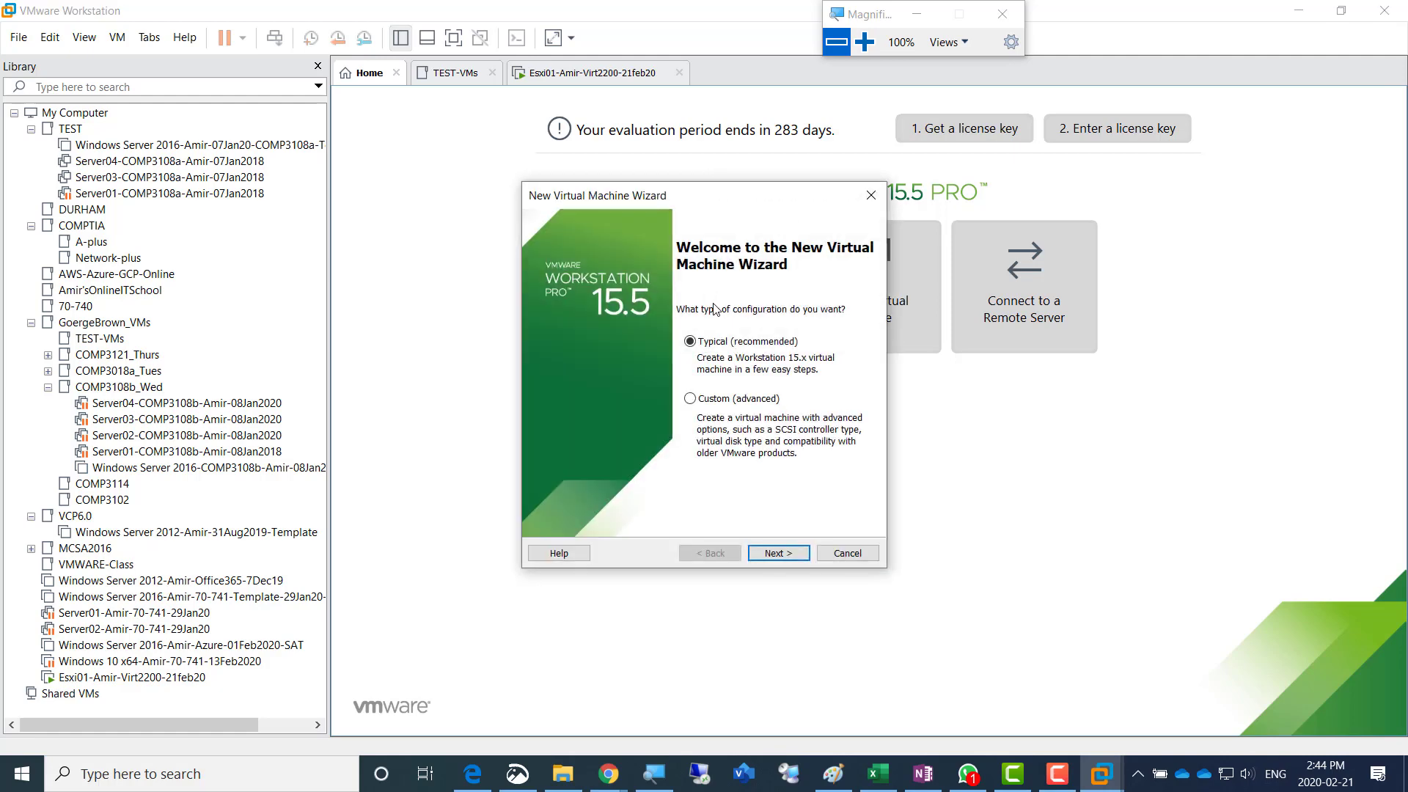
pyautogui.click(779, 553)
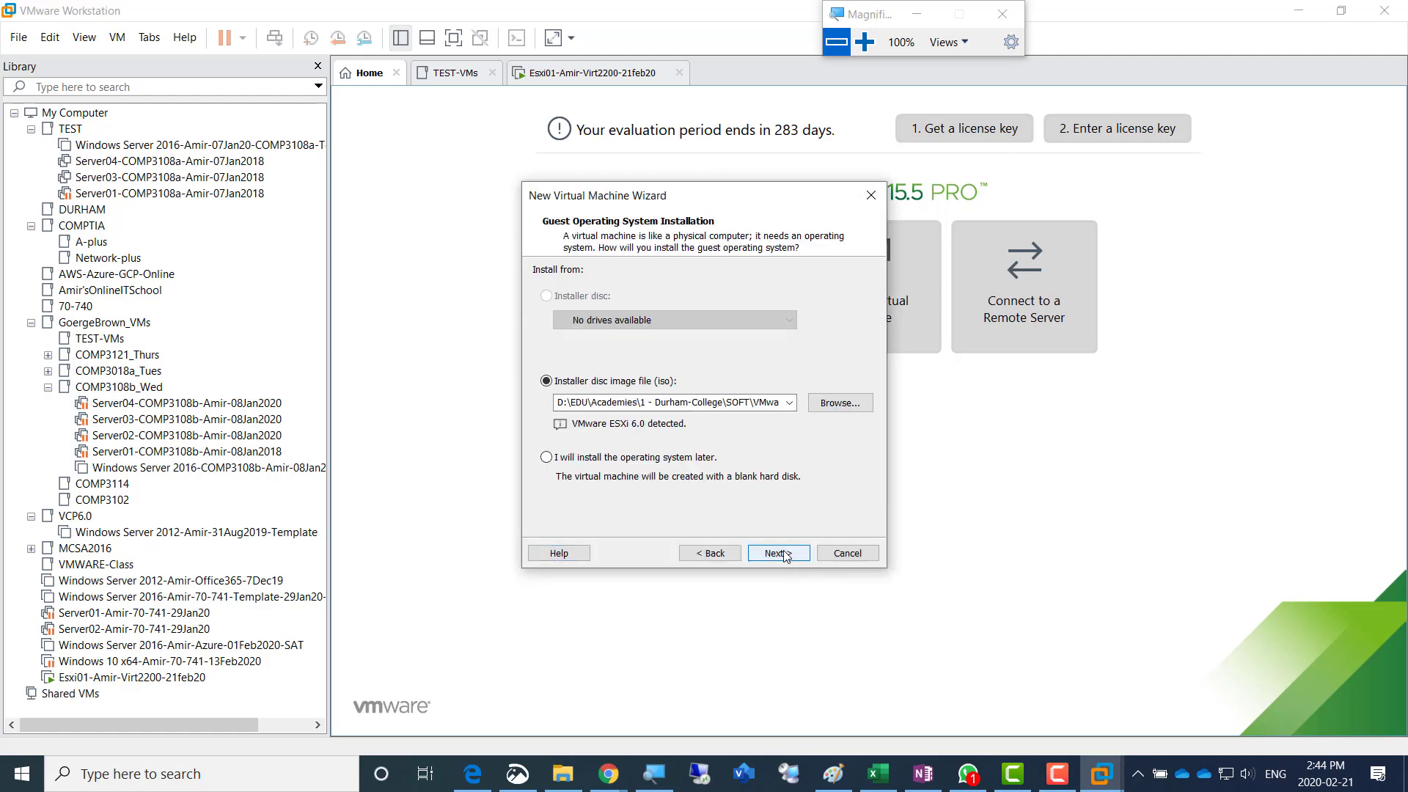
pyautogui.click(865, 42)
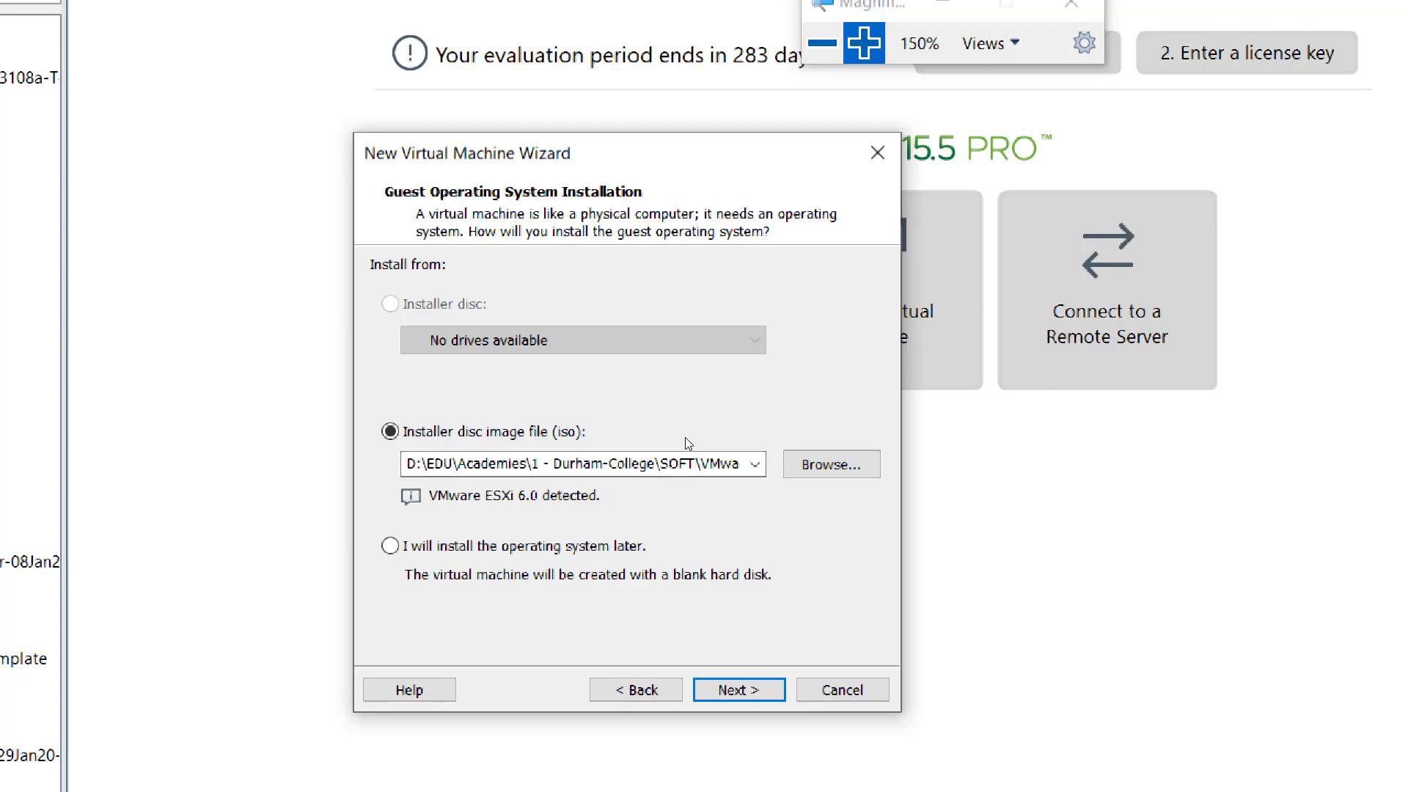
pyautogui.click(864, 43)
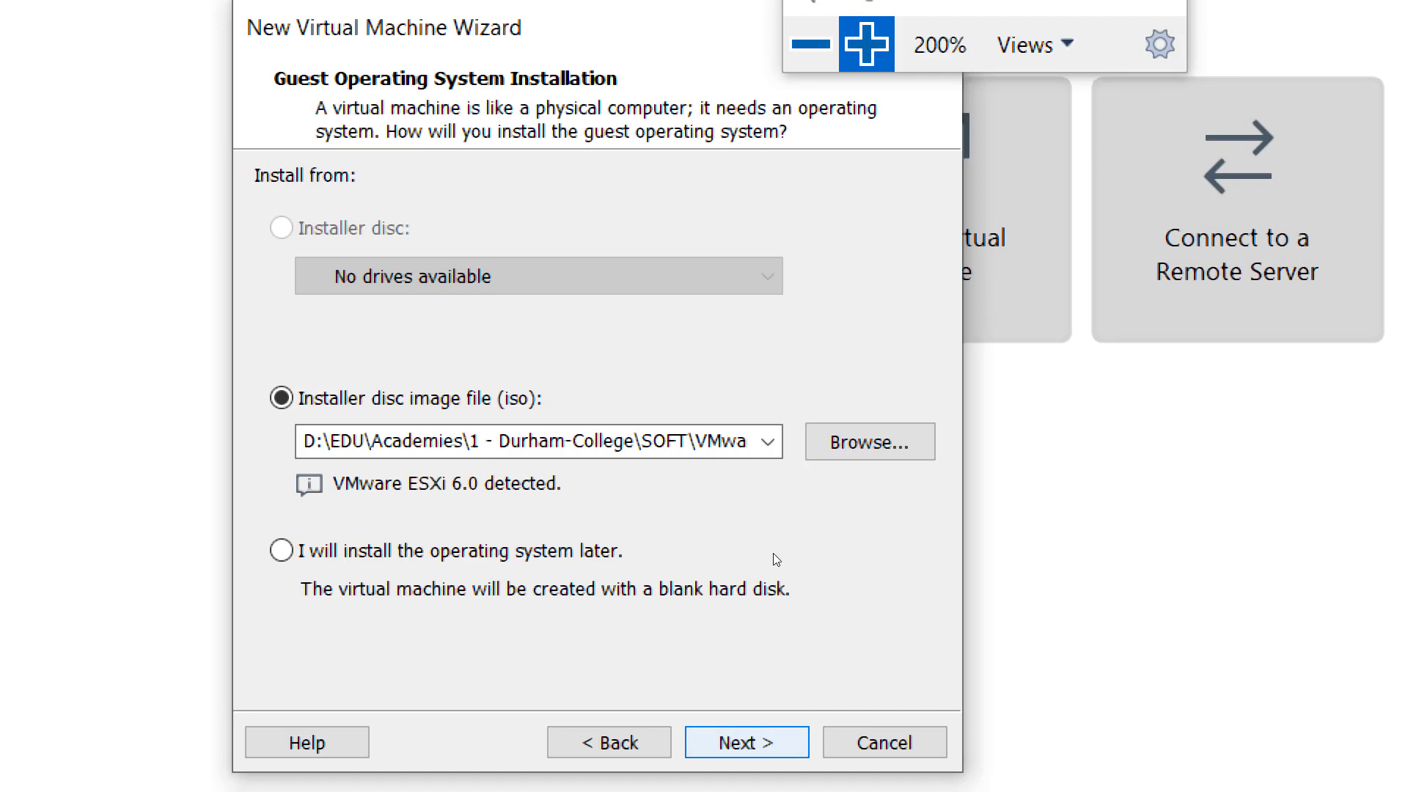
pyautogui.press('Return')
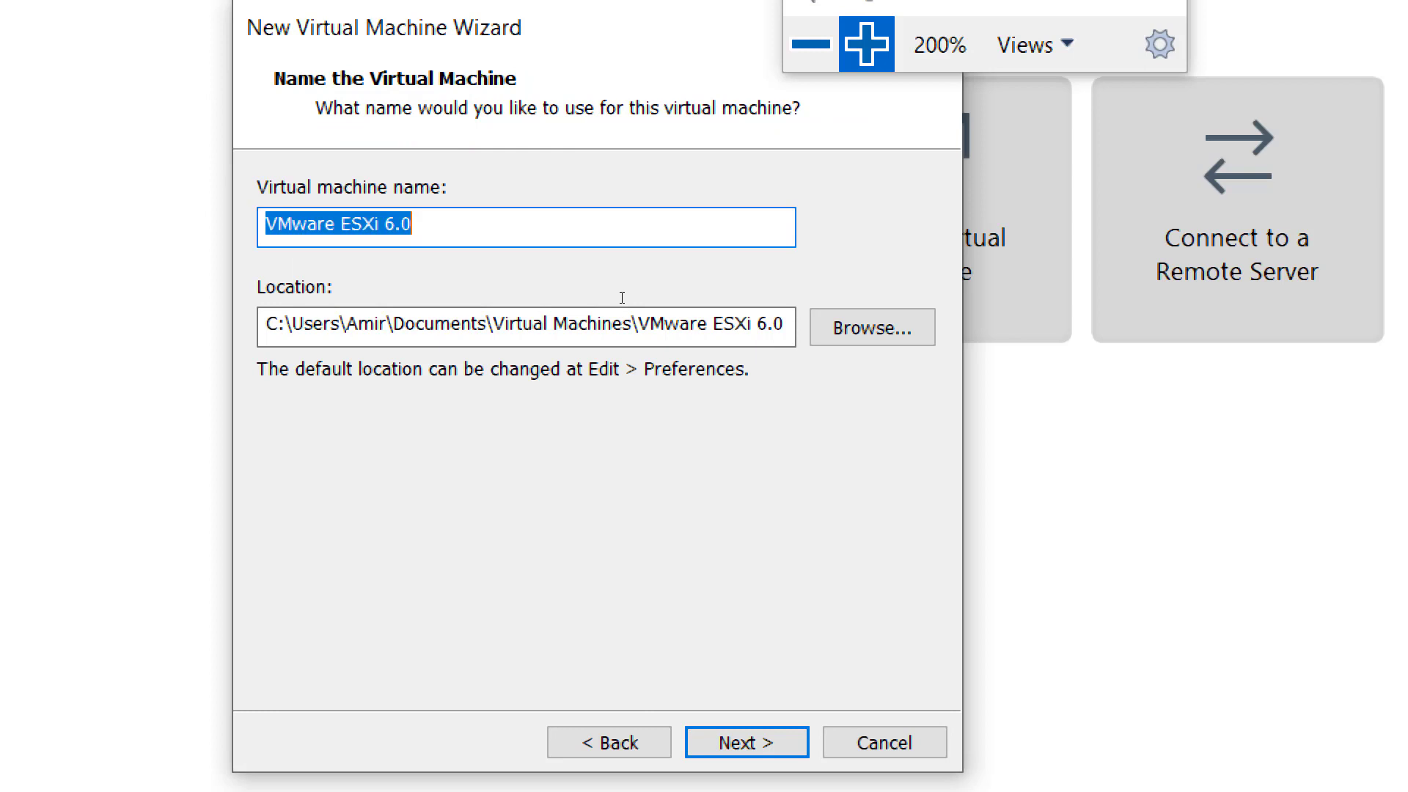
# - Name the virtual machine with "Esxi02", the owner's first name, "Virt2200" and "21Feb20", separated by hyphens
pyautogui.write('Esxi02')
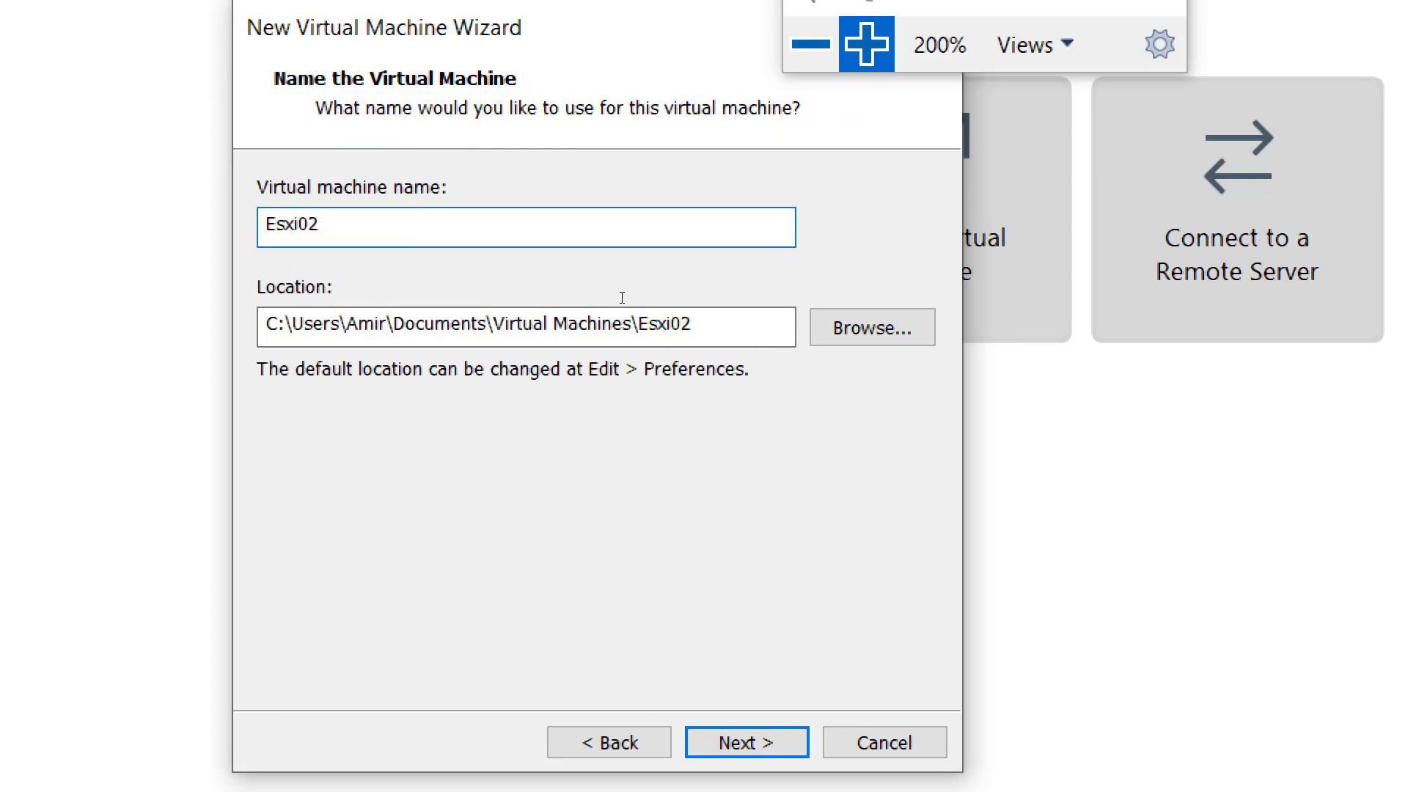
pyautogui.write('-Amir-Virtu')
pyautogui.press('BackSpace')
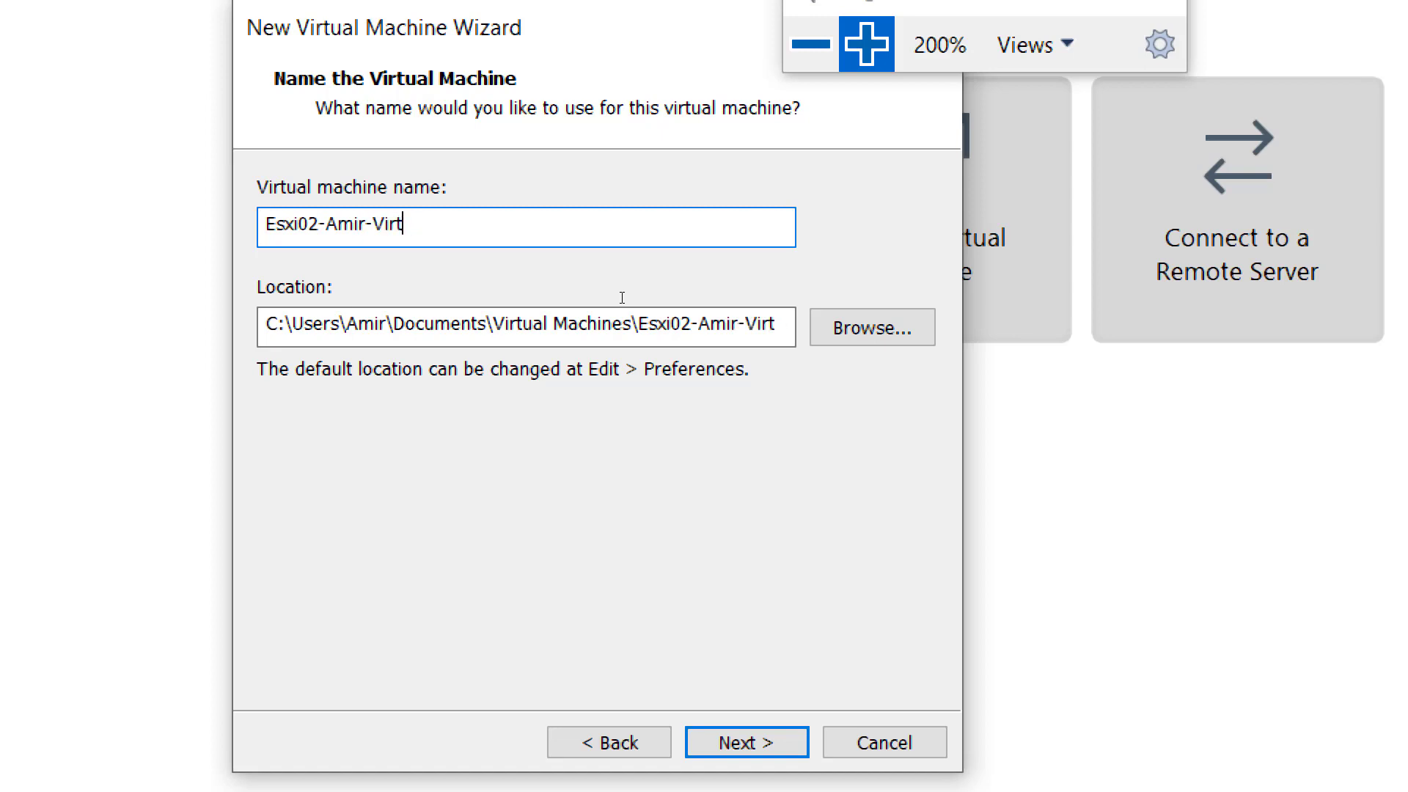
pyautogui.write('2200-21Feb20')
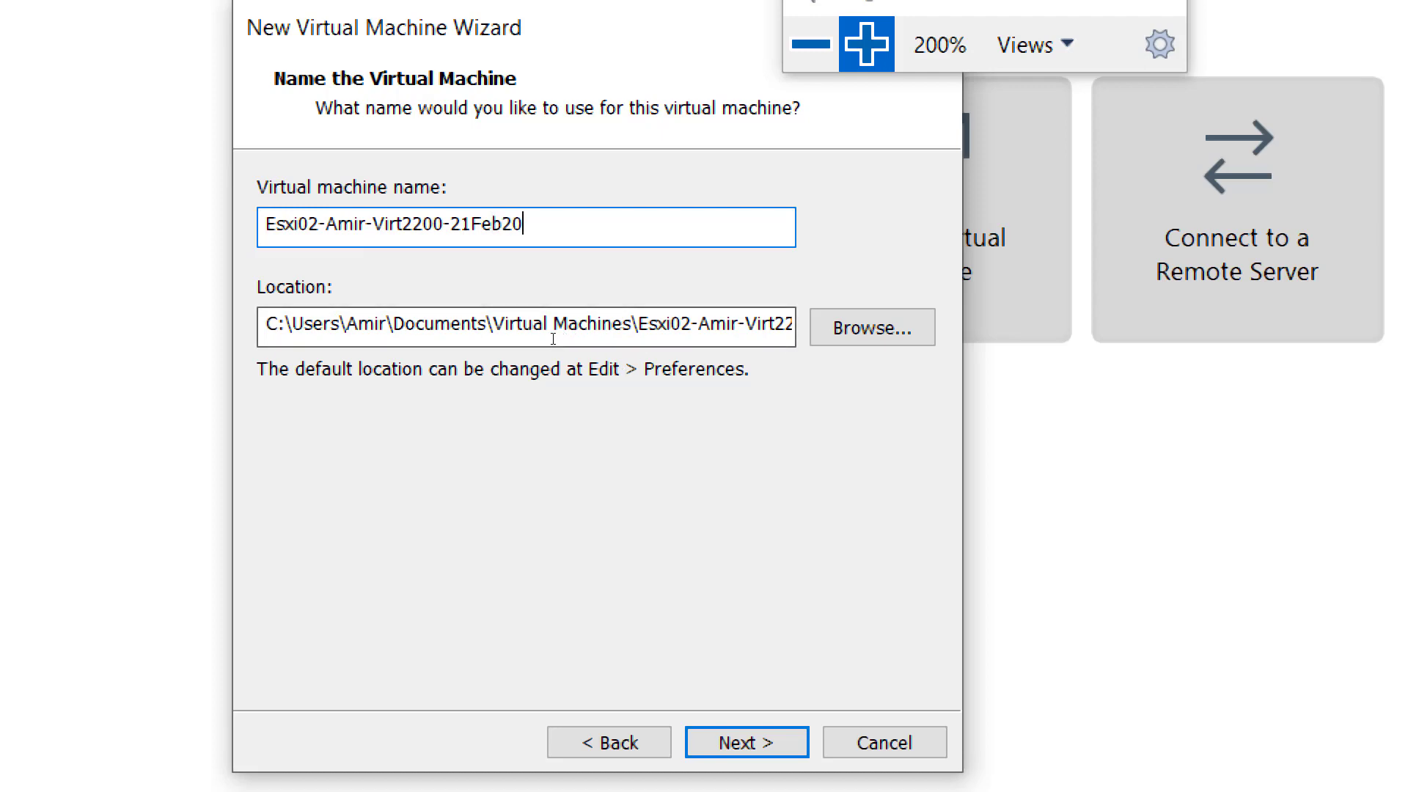
# - Change the drive letter of the Esxi02 location to d and continue to the disk capacity settings
pyautogui.press('Tab')
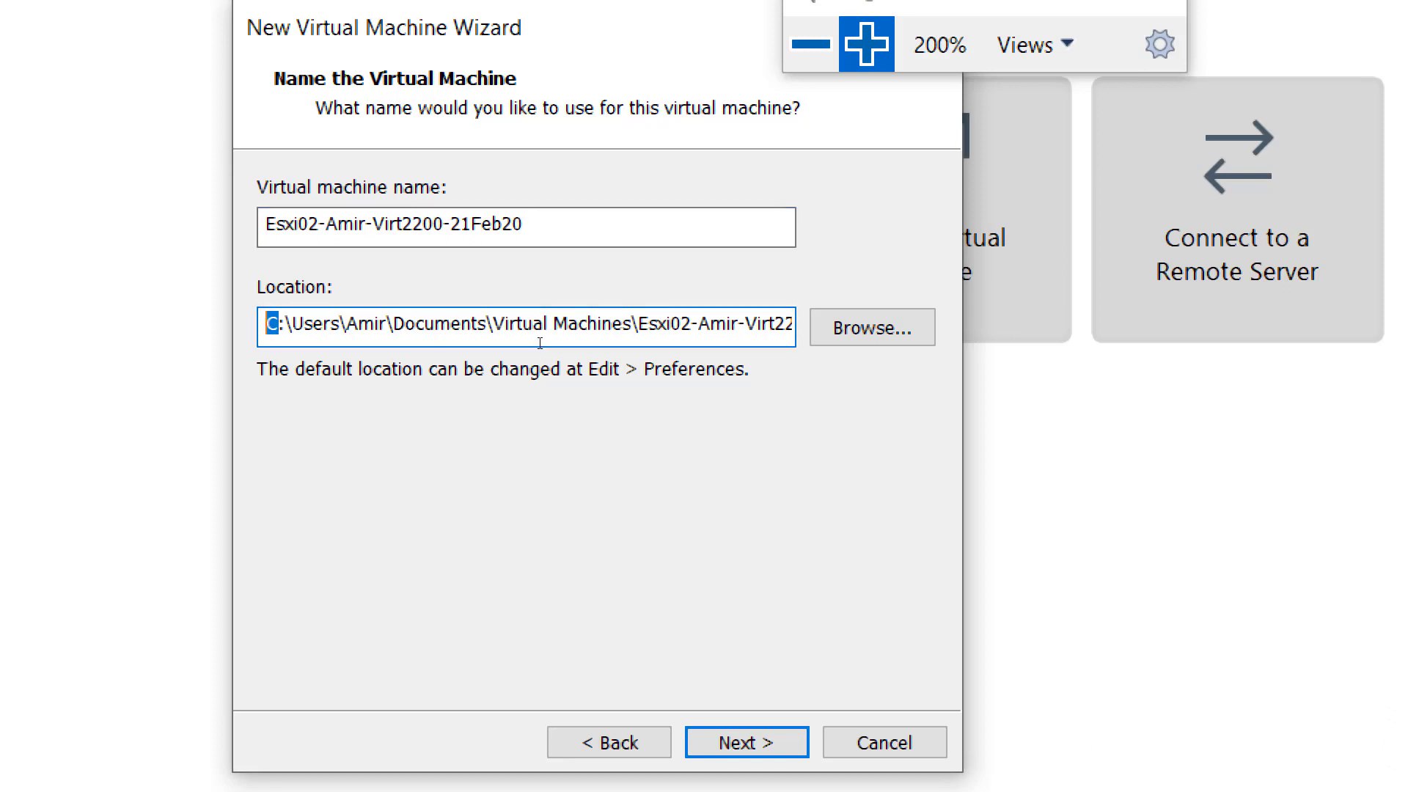
pyautogui.write('d')
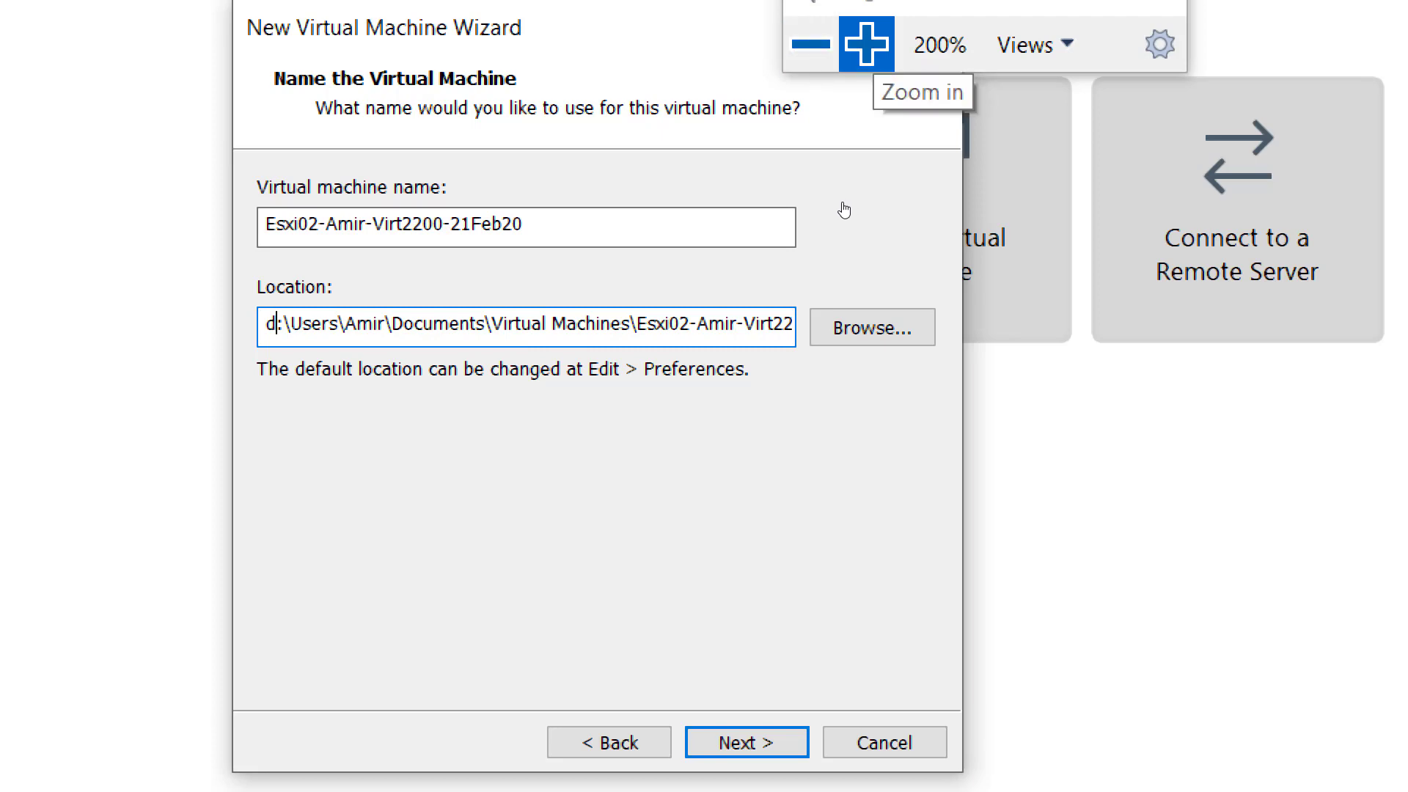
pyautogui.click(866, 44)
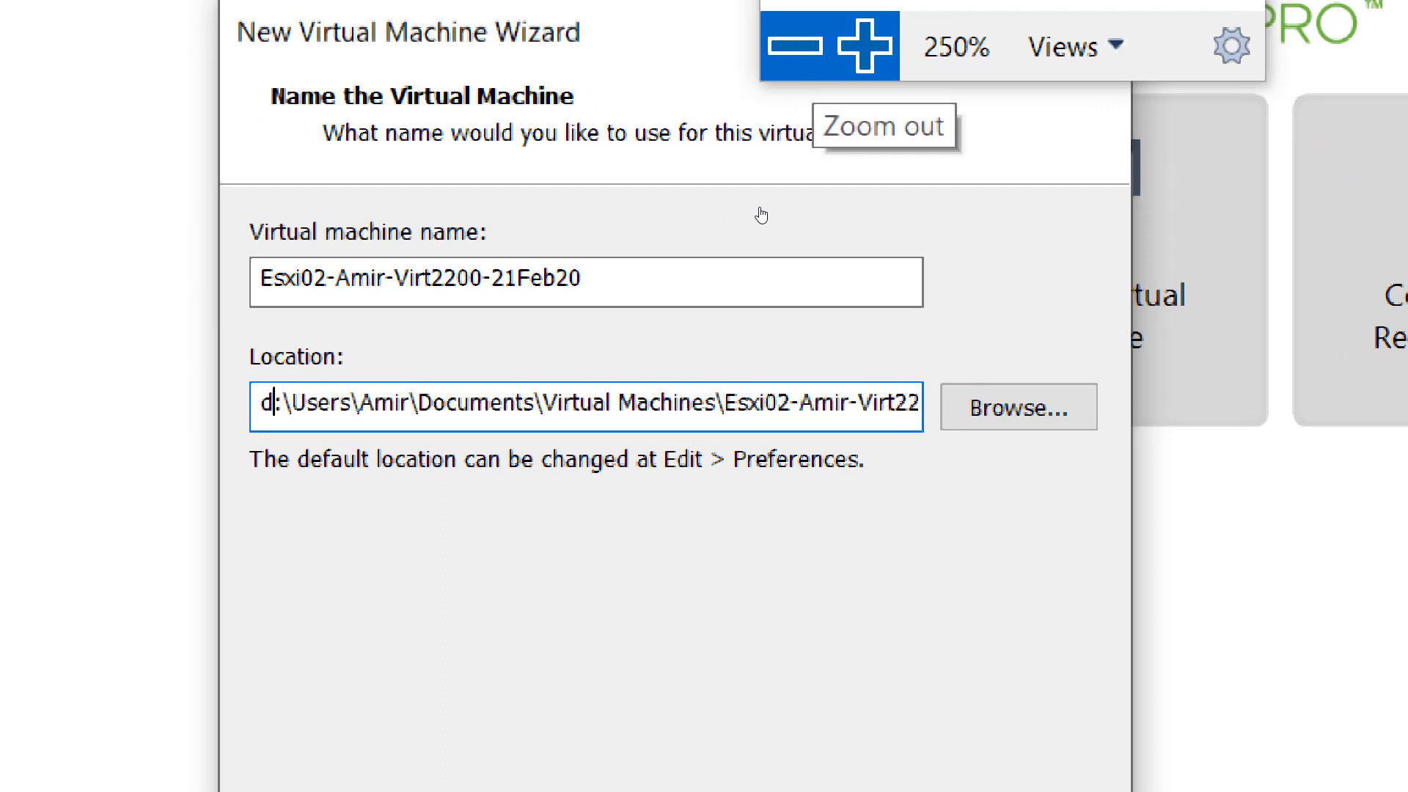
pyautogui.click(794, 45)
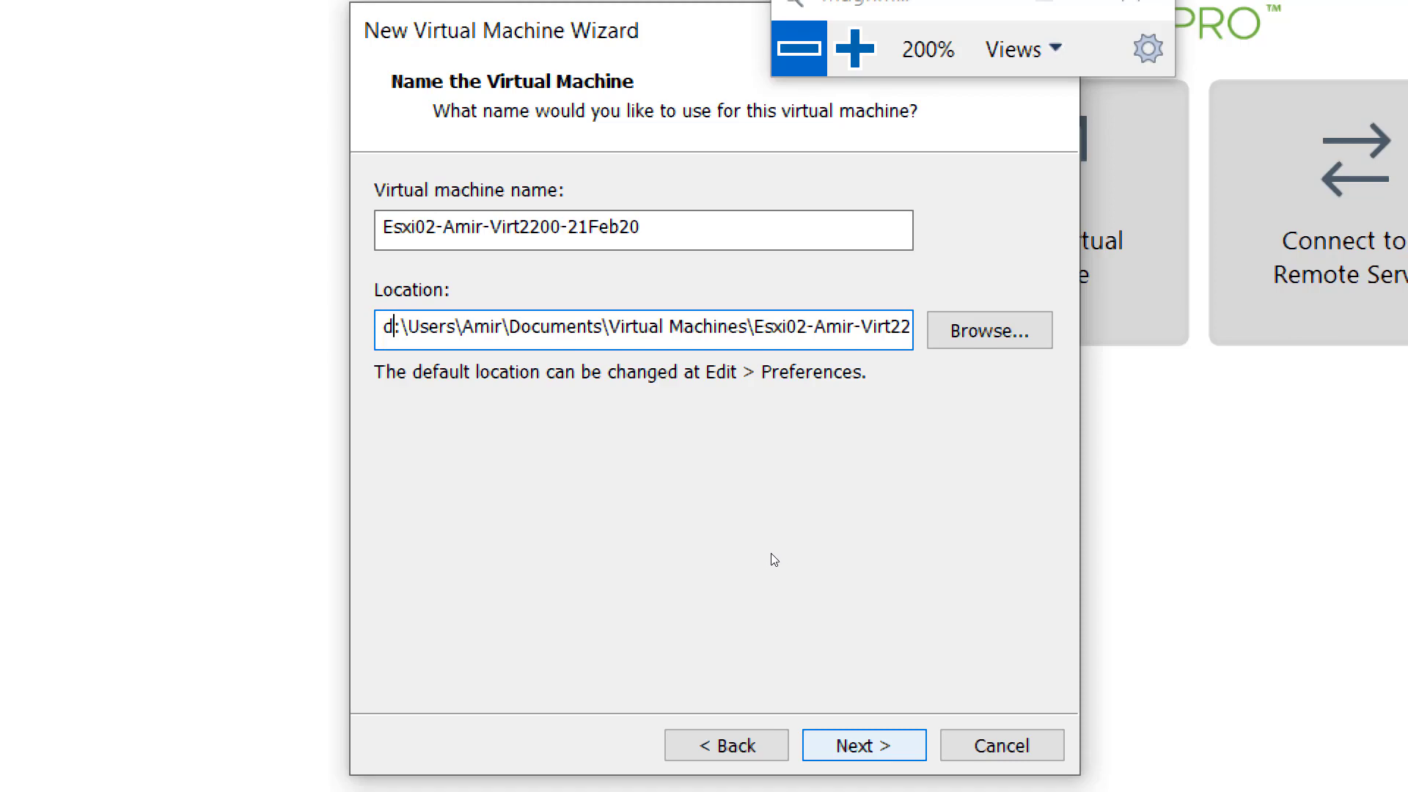
pyautogui.press('Return')
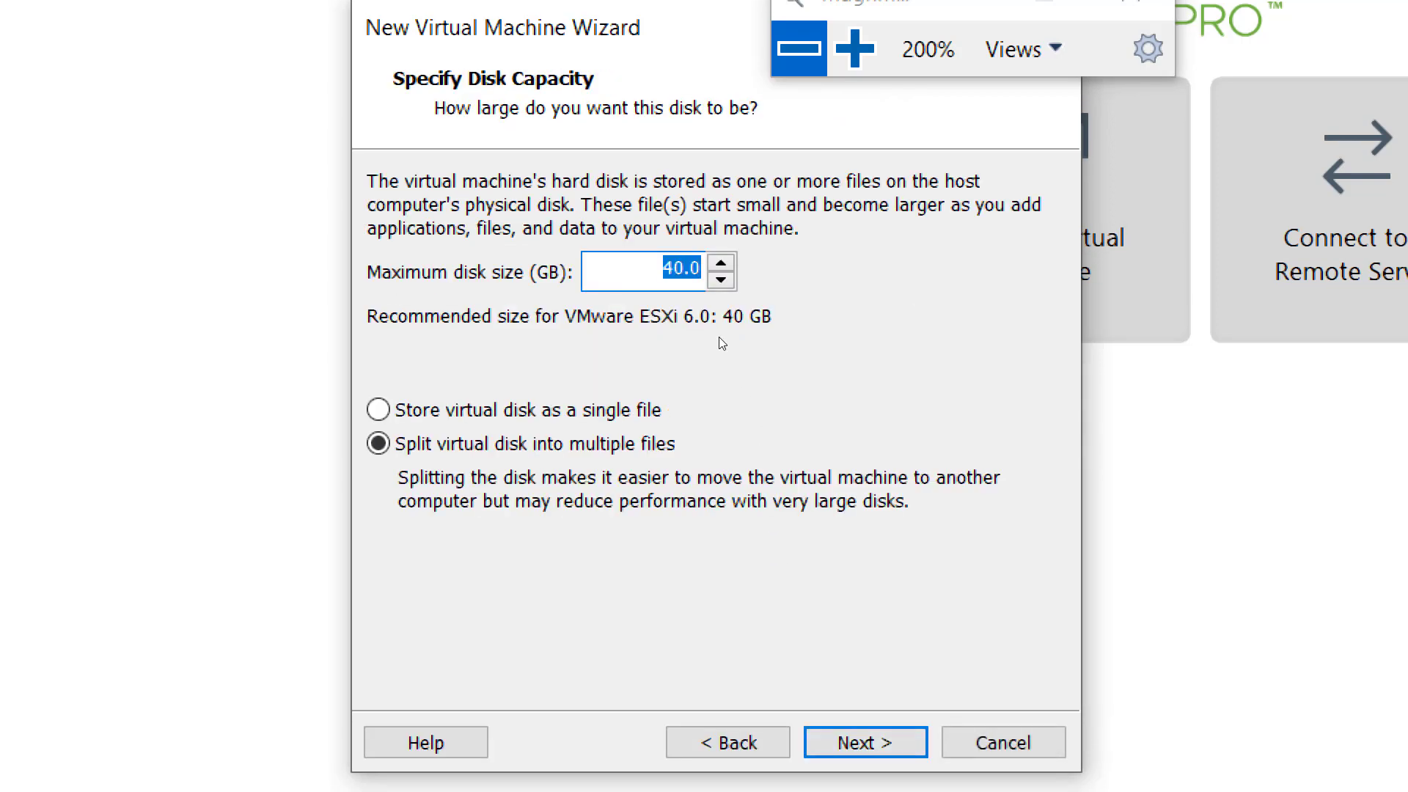
# - Set the Esxi02 maximum disk size to 200 GB, stored as a single file, and continue to the settings summary
pyautogui.write('200')
pyautogui.click(647, 396)
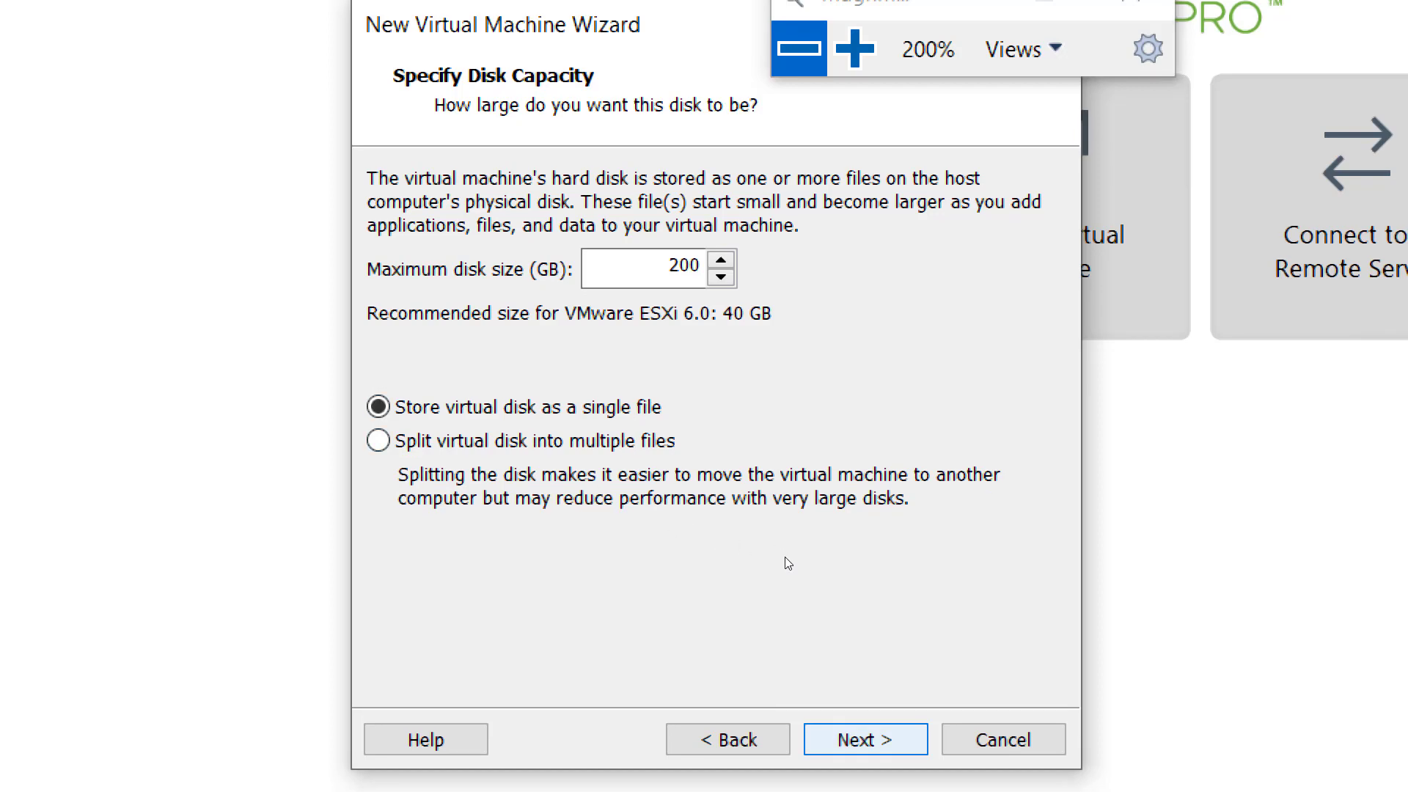
pyautogui.press('Return')
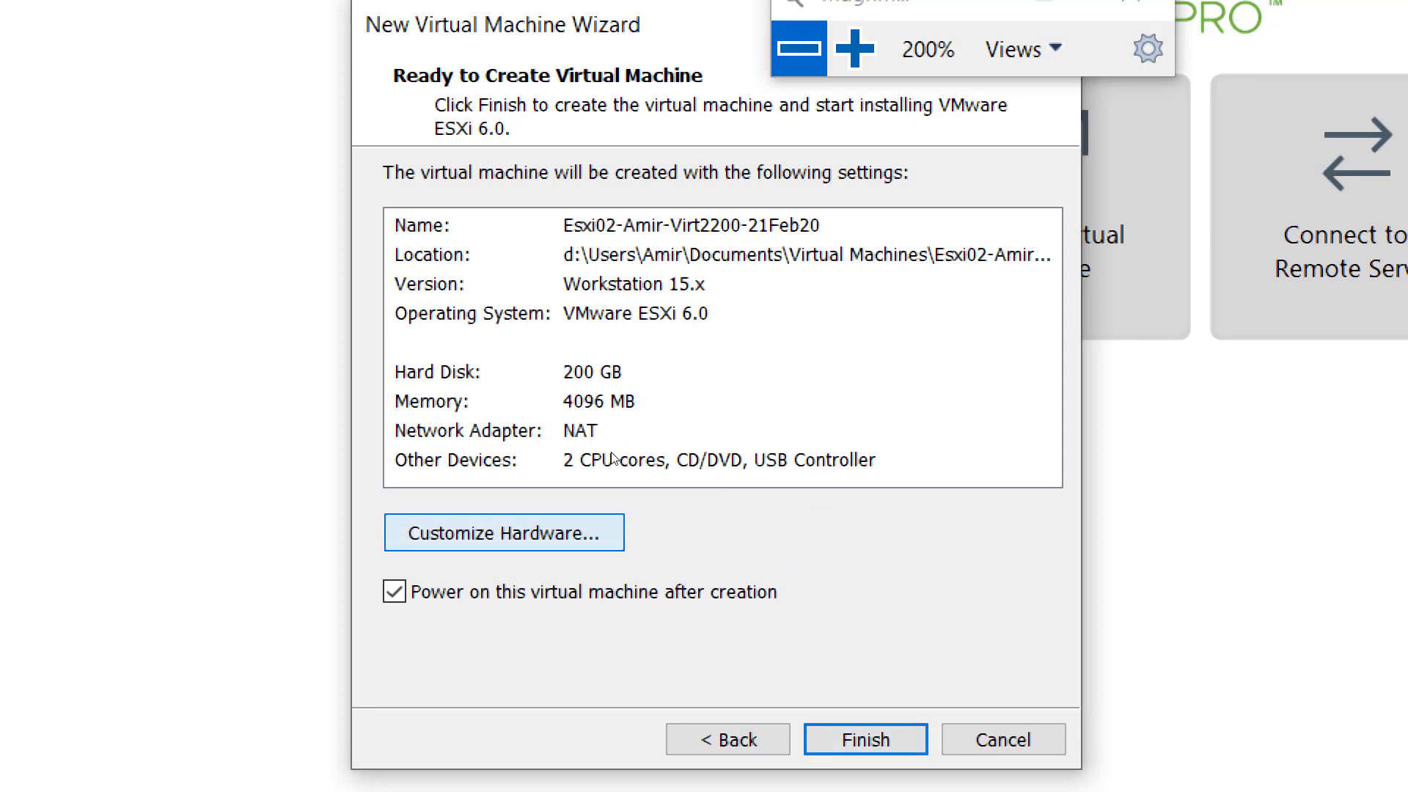
# - Customize the Esxi02 hardware by connecting its network adapter to the custom virtual network VMnet15, and return to the settings summary
pyautogui.click(504, 533)
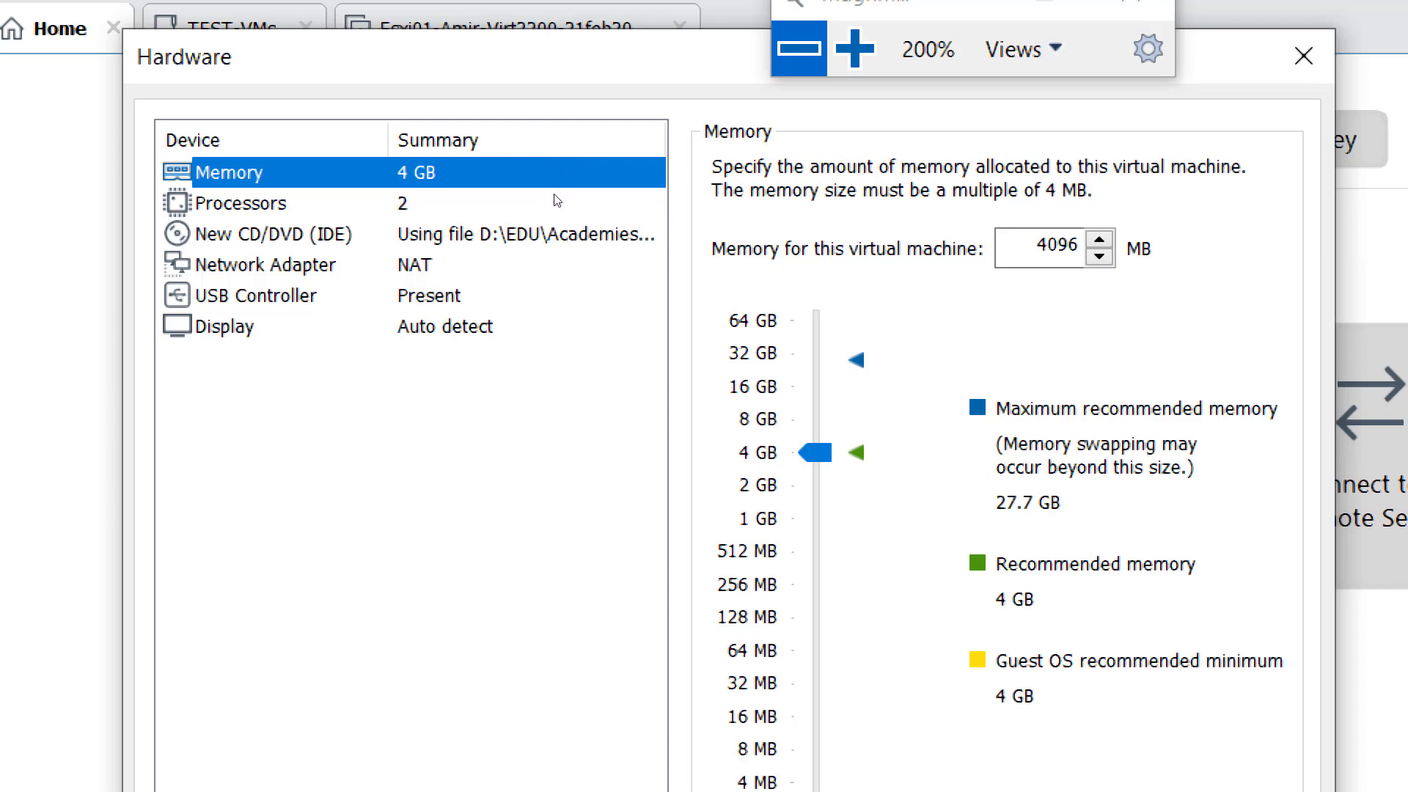
pyautogui.press('Down')
pyautogui.press('Down')
pyautogui.press('Down')
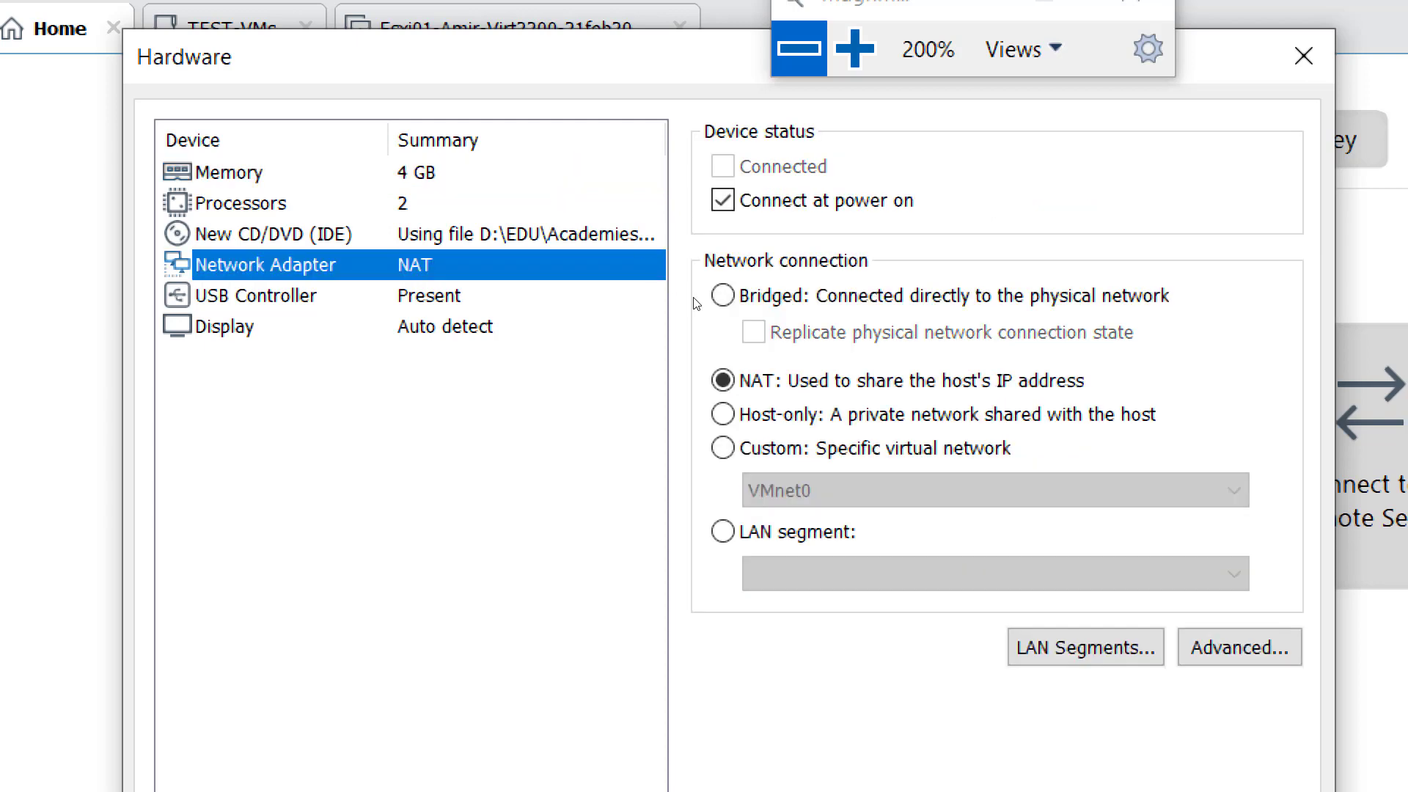
pyautogui.click(722, 448)
pyautogui.click(786, 493)
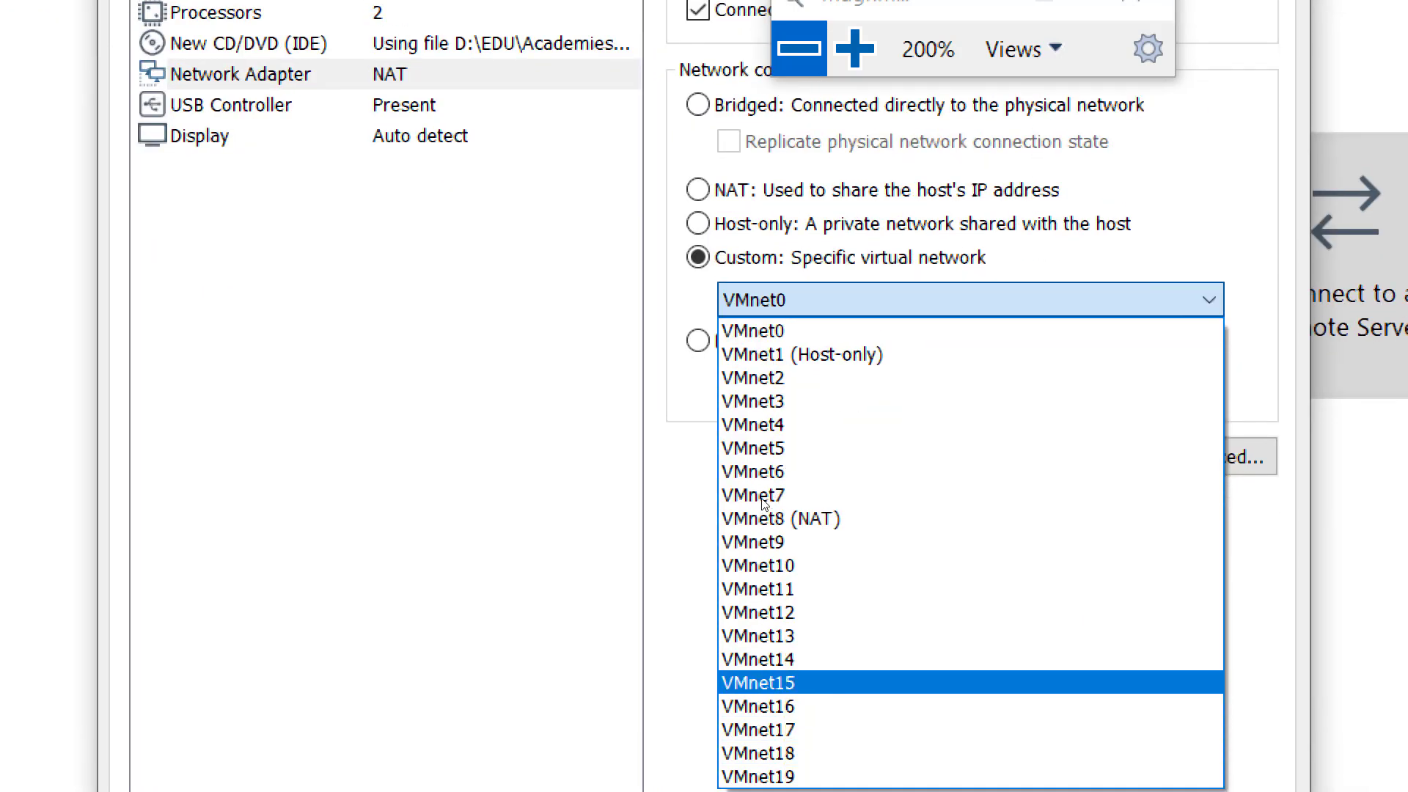
pyautogui.click(763, 682)
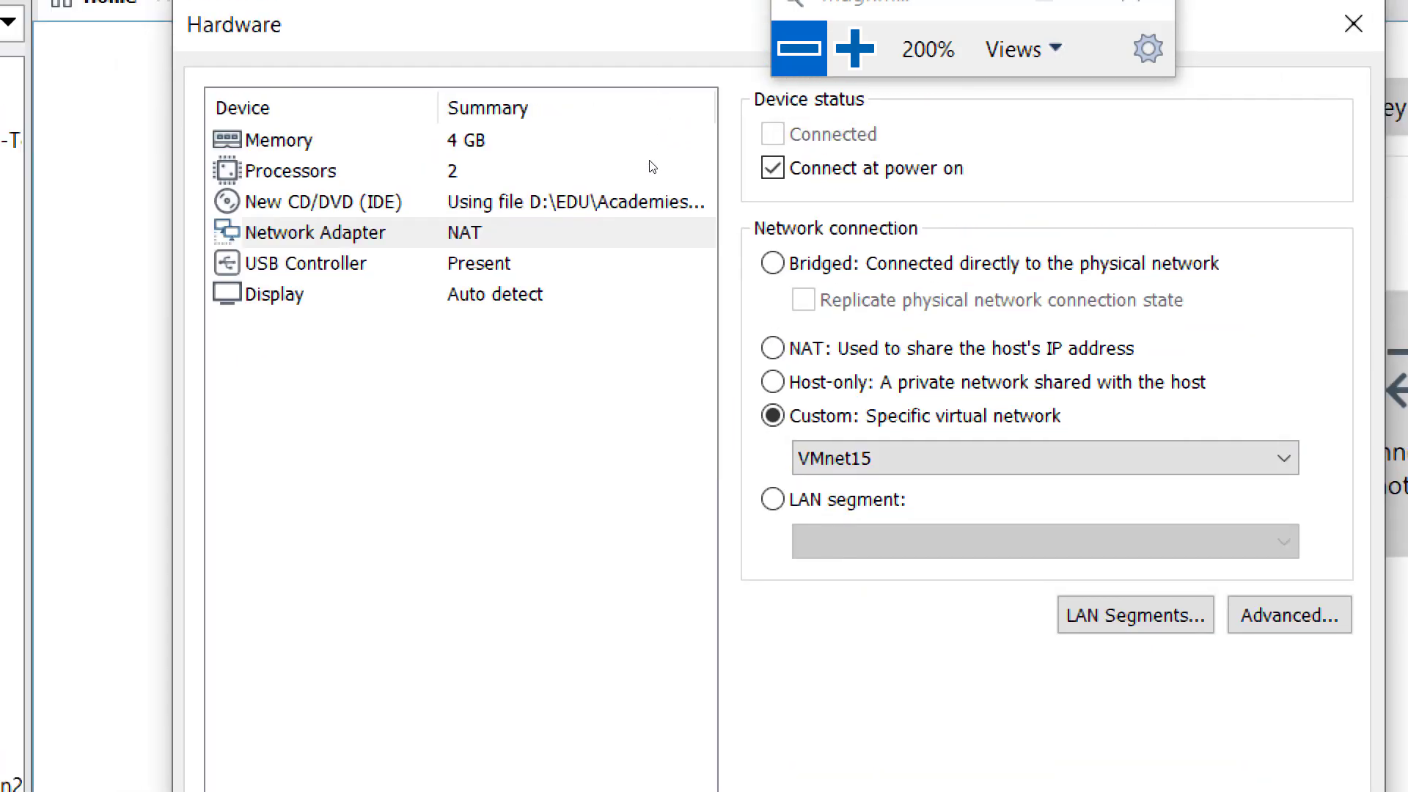
pyautogui.click(553, 191)
pyautogui.press('Down')
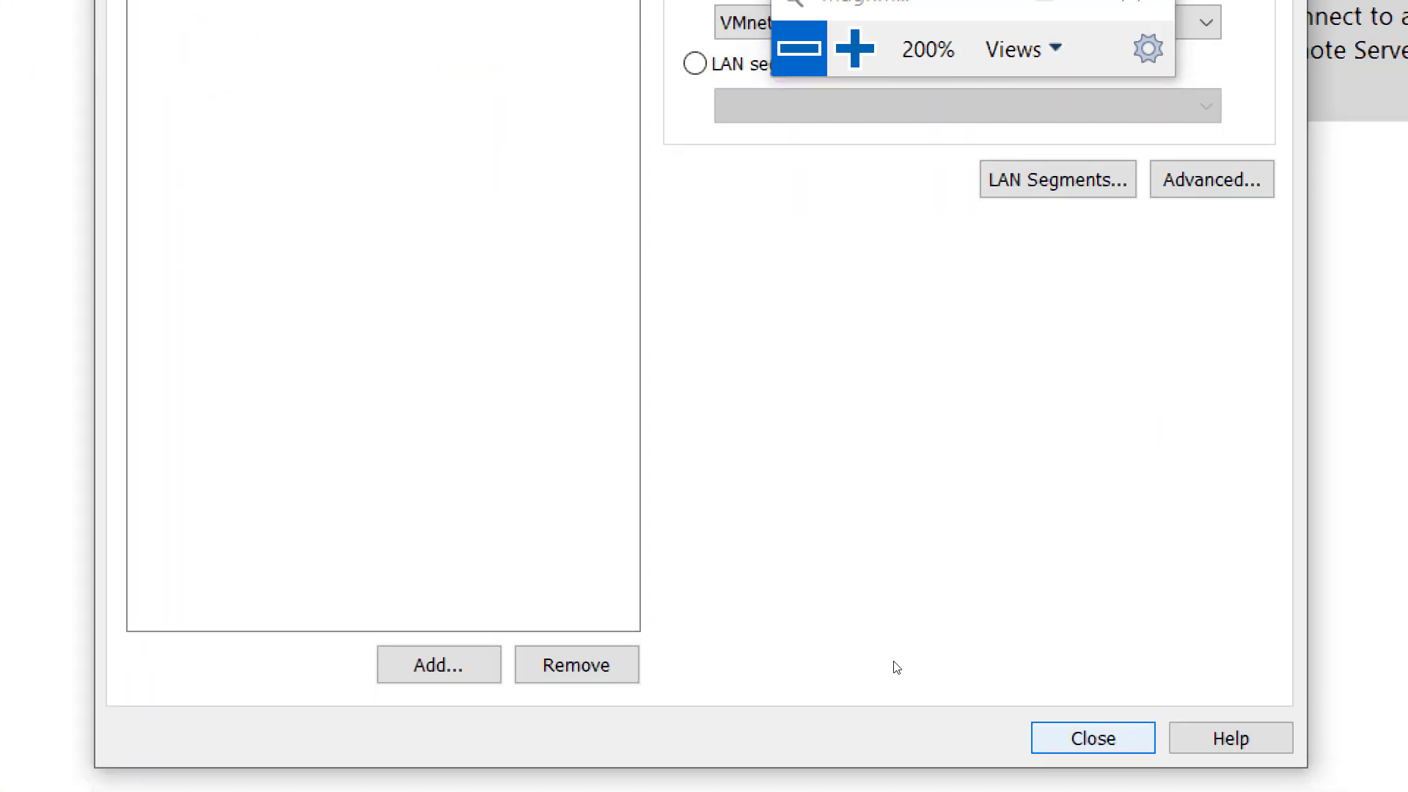
pyautogui.press('Return')
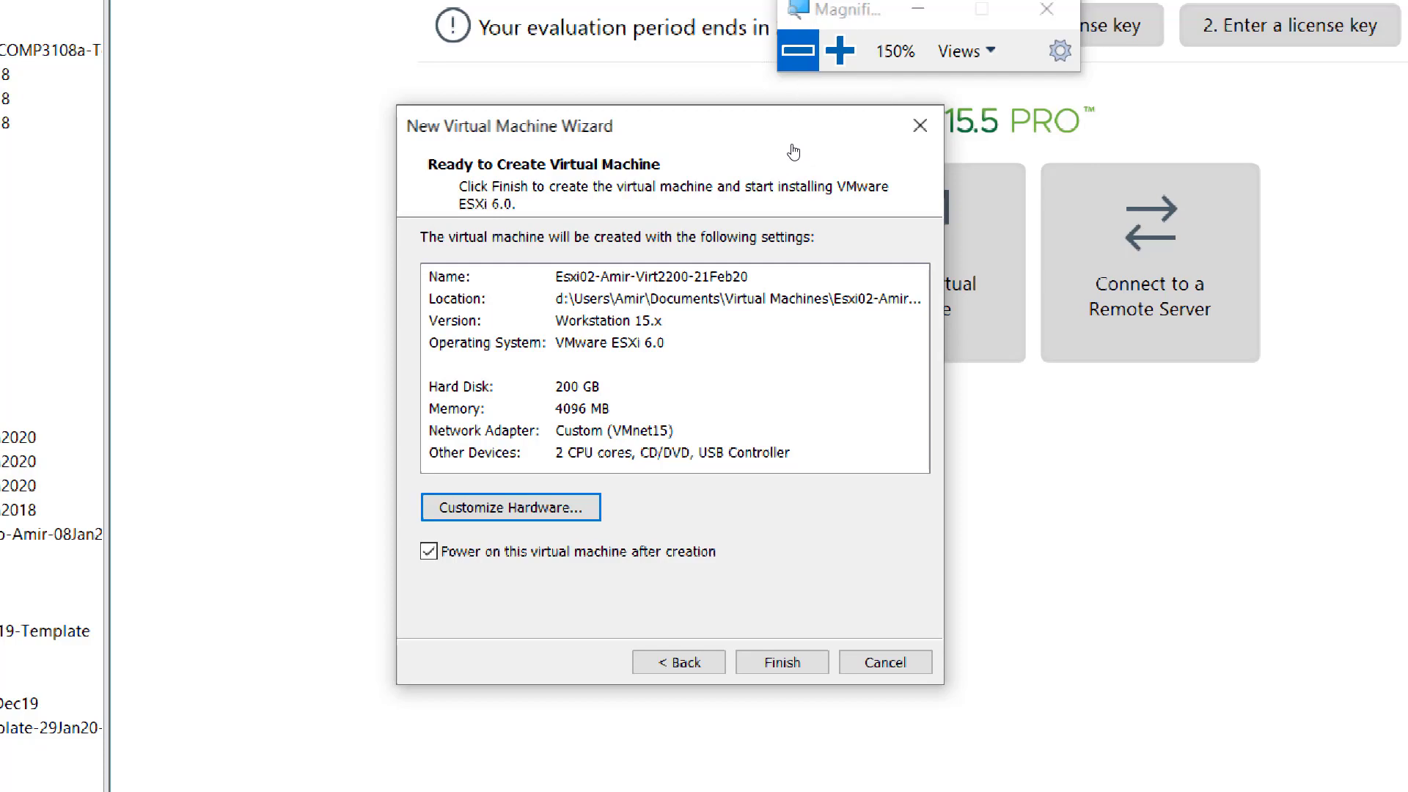
pyautogui.press('super+minus')
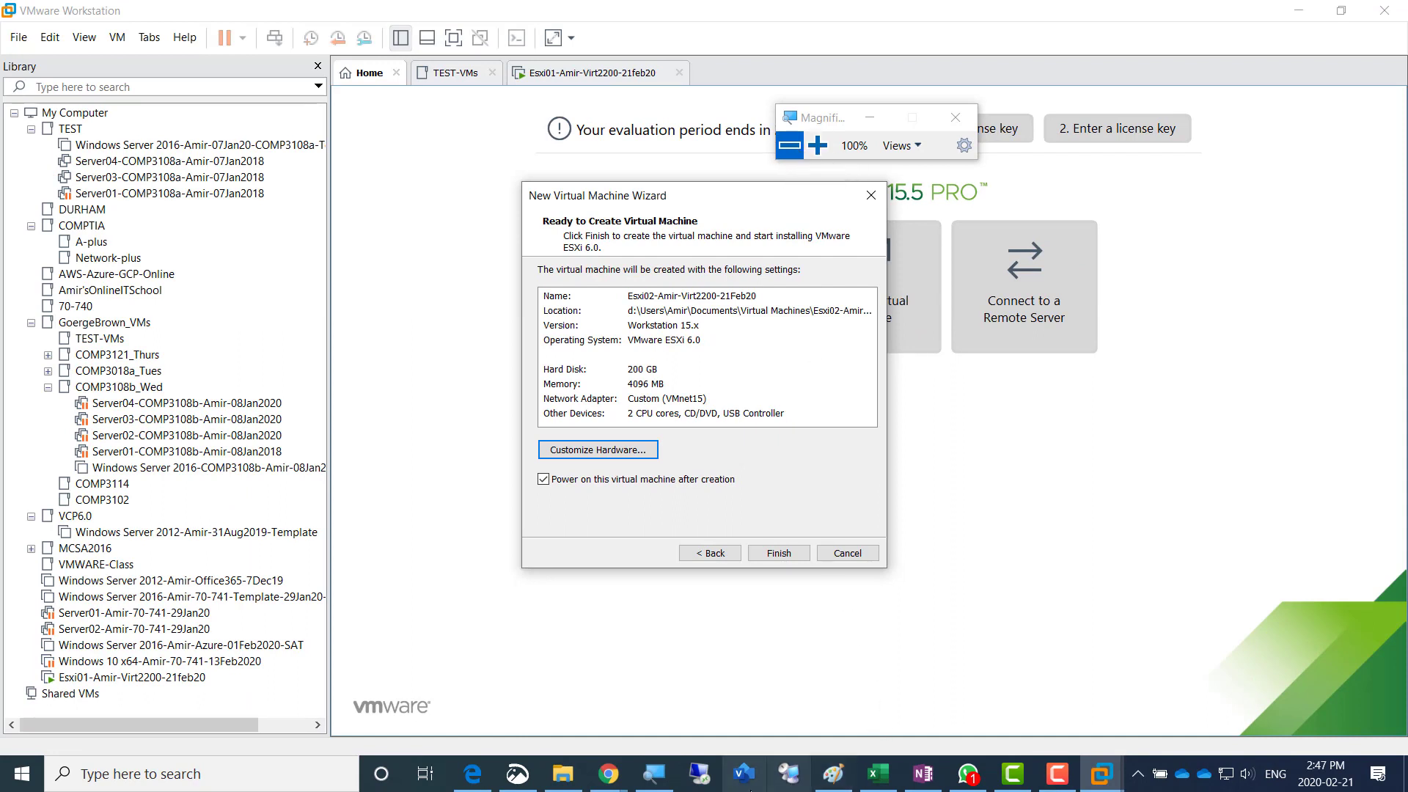
# - Switch to OneNote and duplicate the "Screenshot 2" bullet directly below itself
pyautogui.click(933, 789)
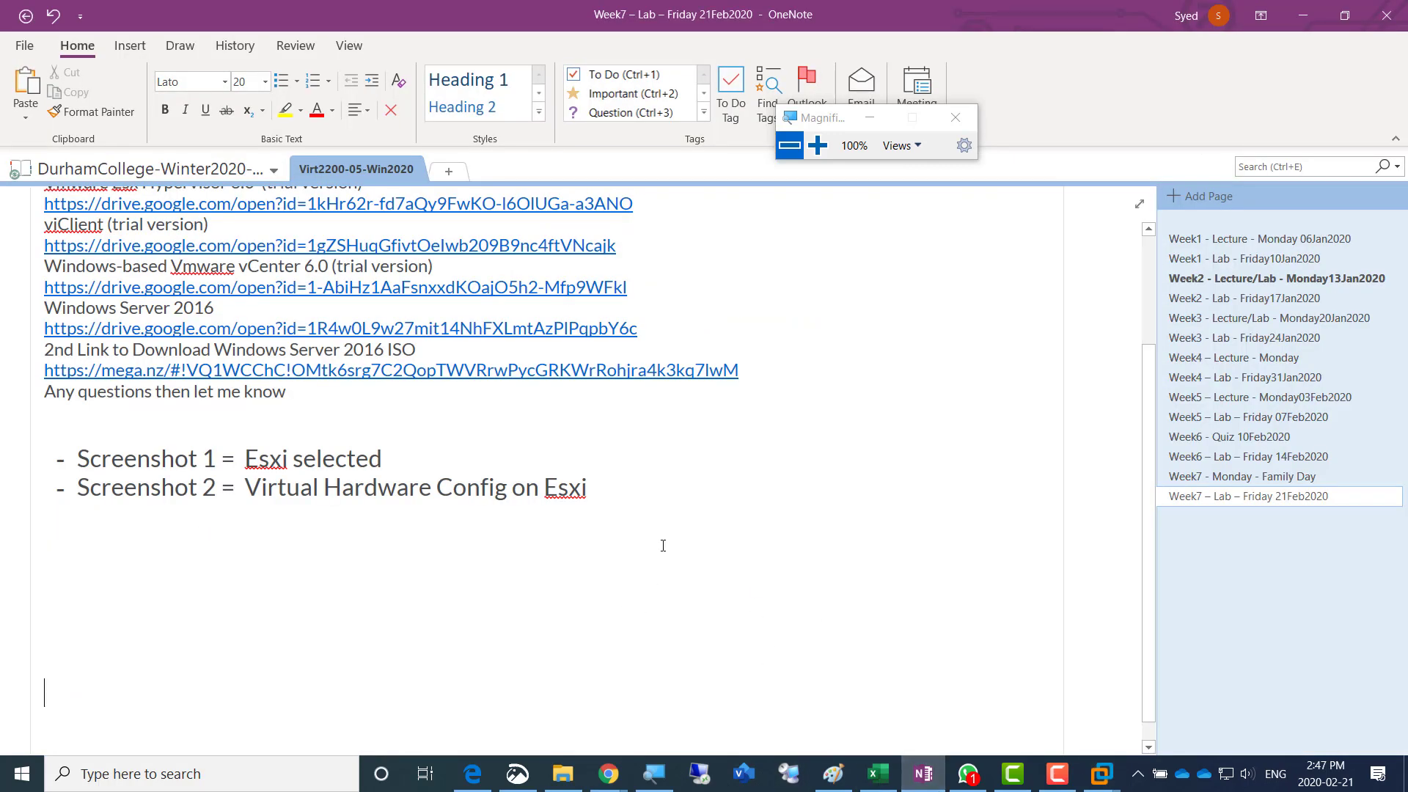
pyautogui.click(614, 481)
pyautogui.hotkey('shift', 'Home')
pyautogui.hotkey('ctrl', 'c')
pyautogui.press('End')
pyautogui.press('Return')
pyautogui.hotkey('ctrl', 'v')
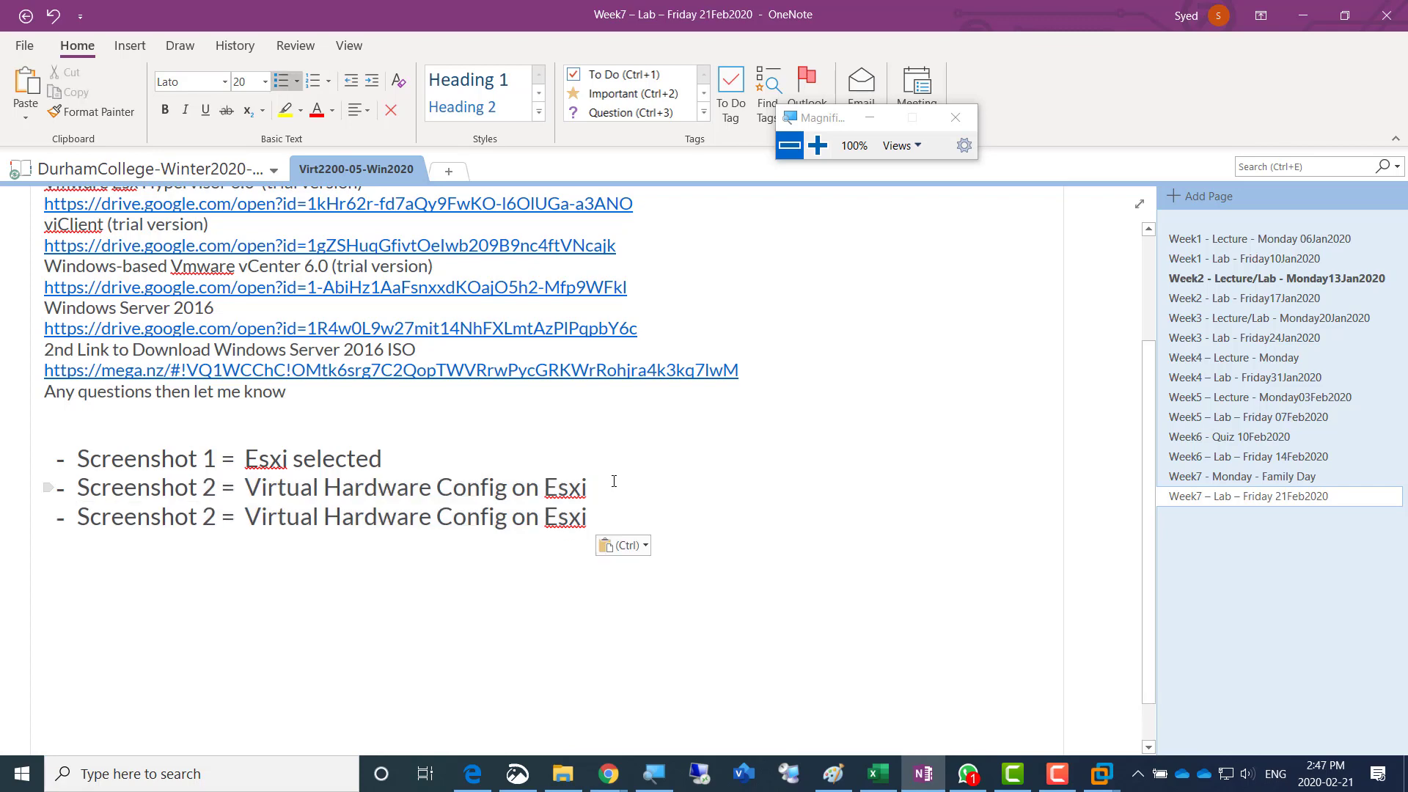
# - Change the screenshot number in the duplicated bullet to 3
pyautogui.press('Right')
pyautogui.press('Right')
pyautogui.press('Right')
pyautogui.press('Right')
pyautogui.press('Right')
pyautogui.press('Right')
pyautogui.press('Right')
pyautogui.press('Right')
pyautogui.press('Right')
pyautogui.press('Right')
pyautogui.press('Right')
pyautogui.press('Right')
pyautogui.hotkey('shift', 'Right')
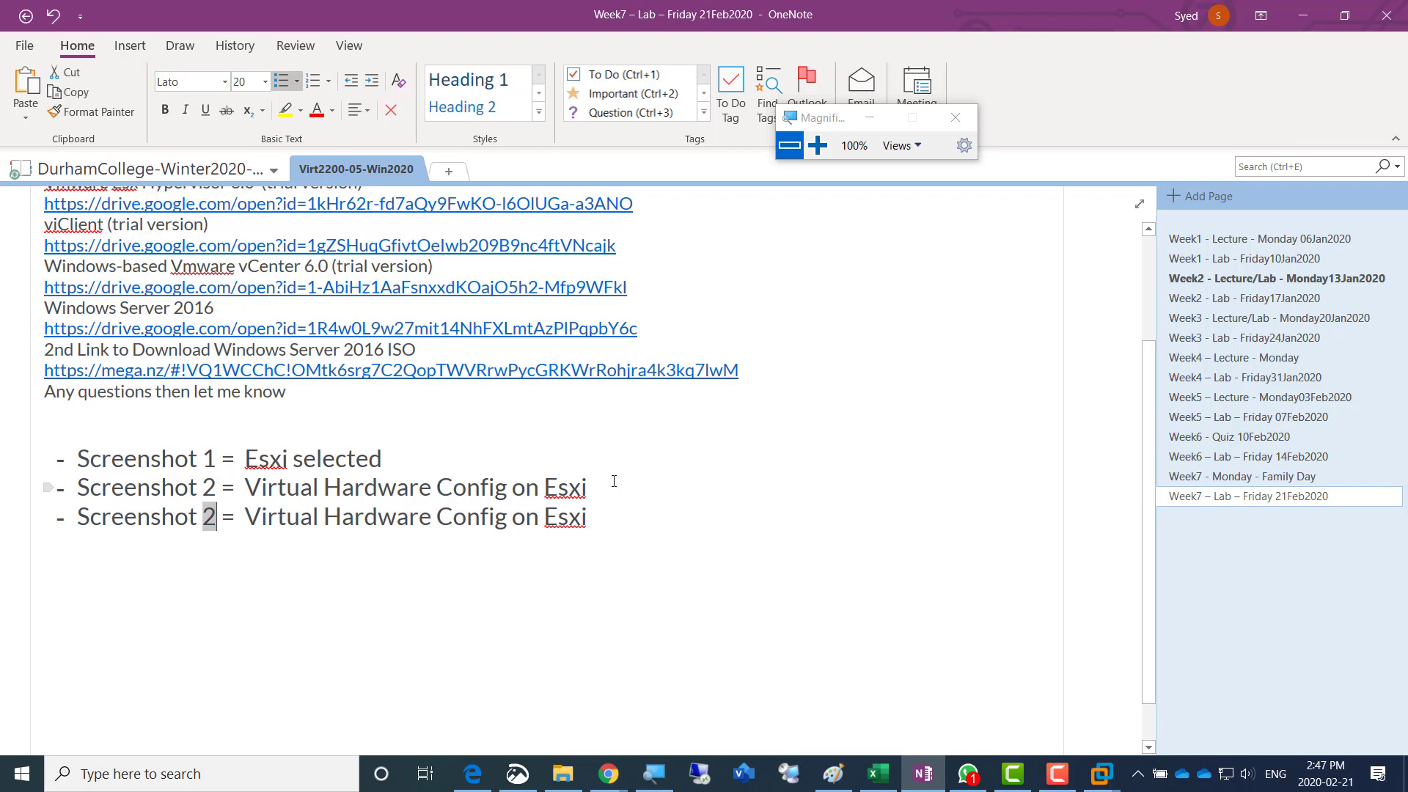
pyautogui.write('3')
# - Replace the description of the Screenshot 3 bullet with "2nd Esxi Configured"
pyautogui.press('Right')
pyautogui.press('Right')
pyautogui.press('Right')
pyautogui.press('Right')
pyautogui.hotkey('shift', 'Right')
pyautogui.hotkey('shift', 'Right')
pyautogui.hotkey('shift', 'Right')
pyautogui.hotkey('shift', 'Right')
pyautogui.hotkey('shift', 'Right')
pyautogui.hotkey('shift', 'Right')
pyautogui.hotkey('shift', 'Right')
pyautogui.hotkey('shift', 'Right')
pyautogui.hotkey('shift', 'Right')
pyautogui.hotkey('shift', 'Right')
pyautogui.hotkey('shift', 'Right')
pyautogui.hotkey('shift', 'Right')
pyautogui.hotkey('shift', 'Right')
pyautogui.hotkey('shift', 'Right')
pyautogui.hotkey('shift', 'Right')
pyautogui.hotkey('shift', 'Right')
pyautogui.hotkey('shift', 'Right')
pyautogui.hotkey('shift', 'Right')
pyautogui.hotkey('shift', 'Right')
pyautogui.hotkey('shift', 'Right')
pyautogui.hotkey('shift', 'Right')
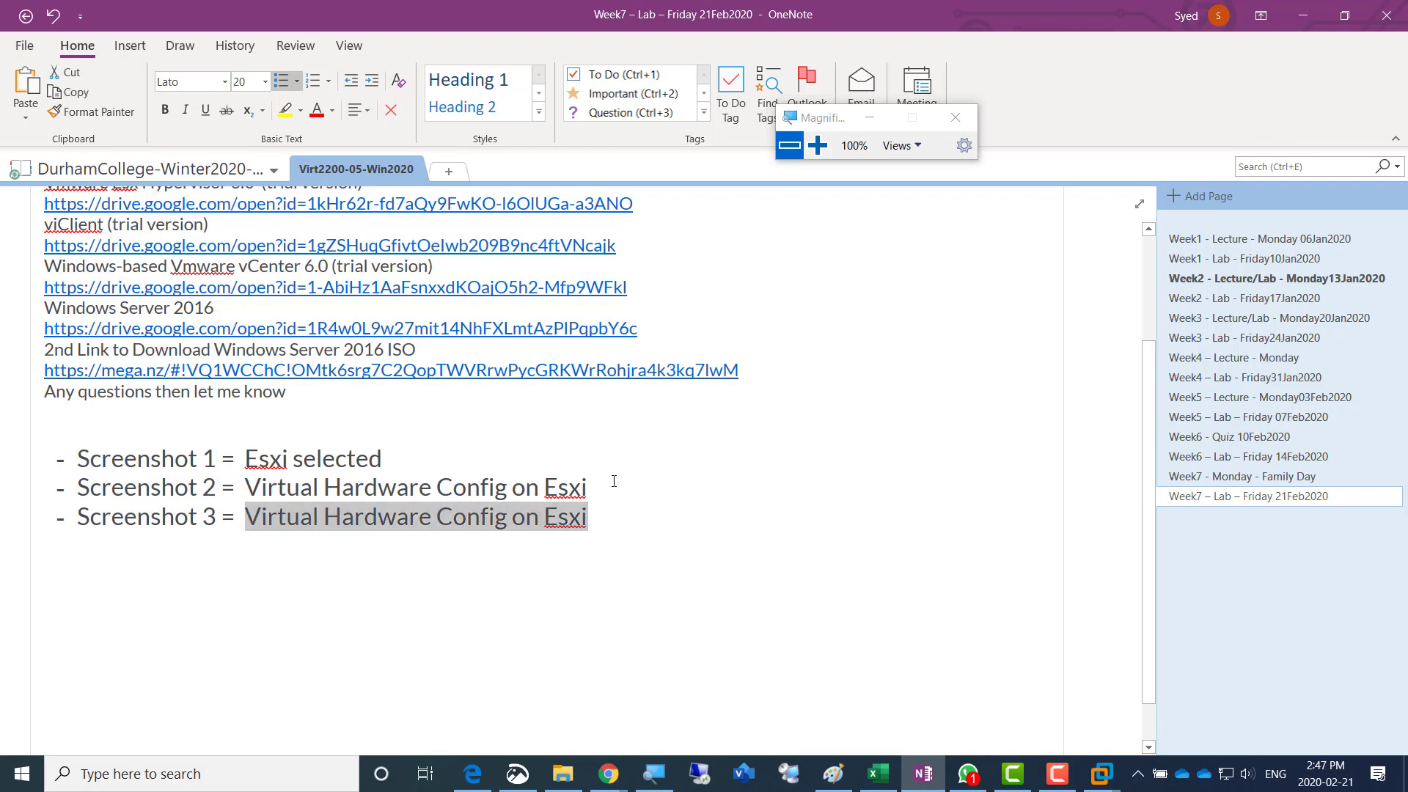
pyautogui.write('2nd Es')
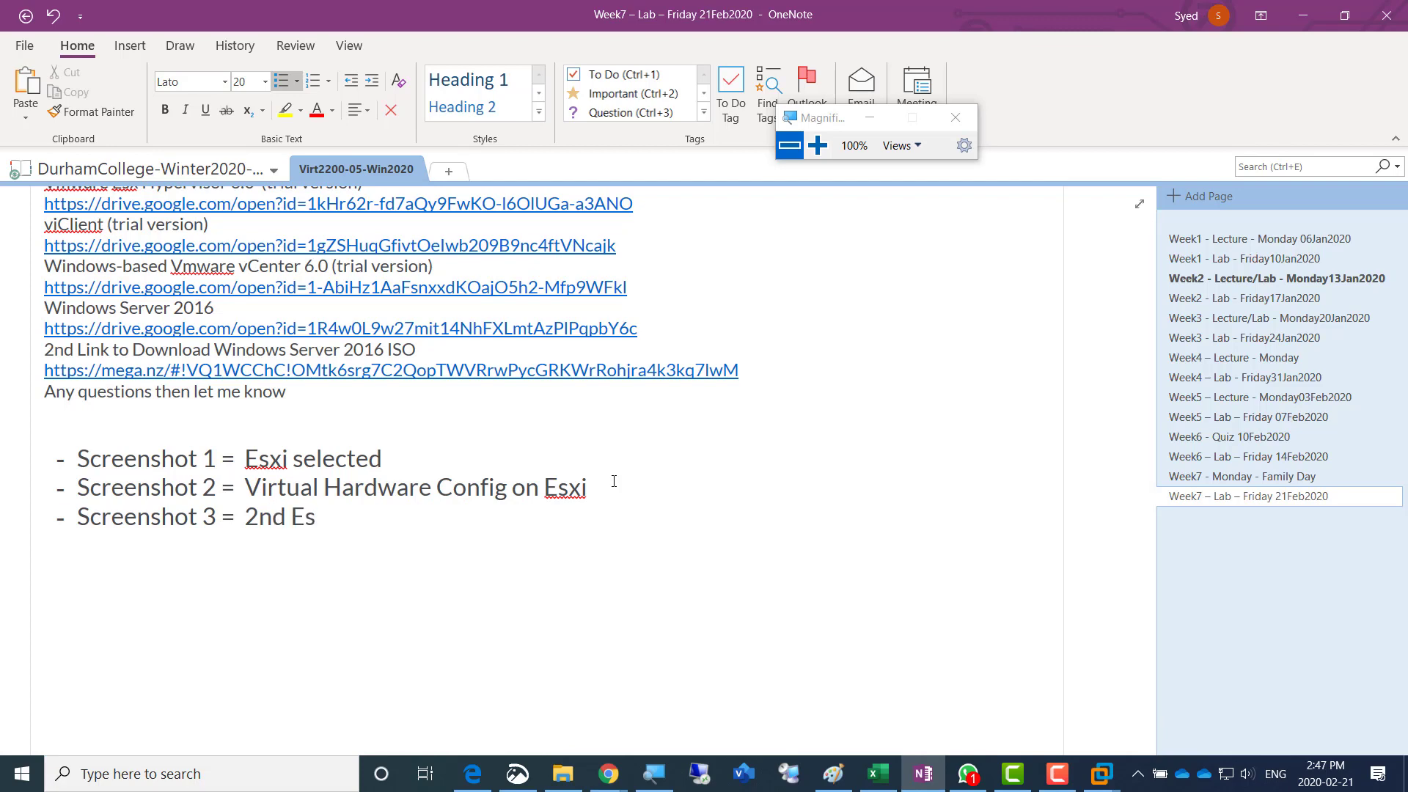
pyautogui.write('xi Configu')
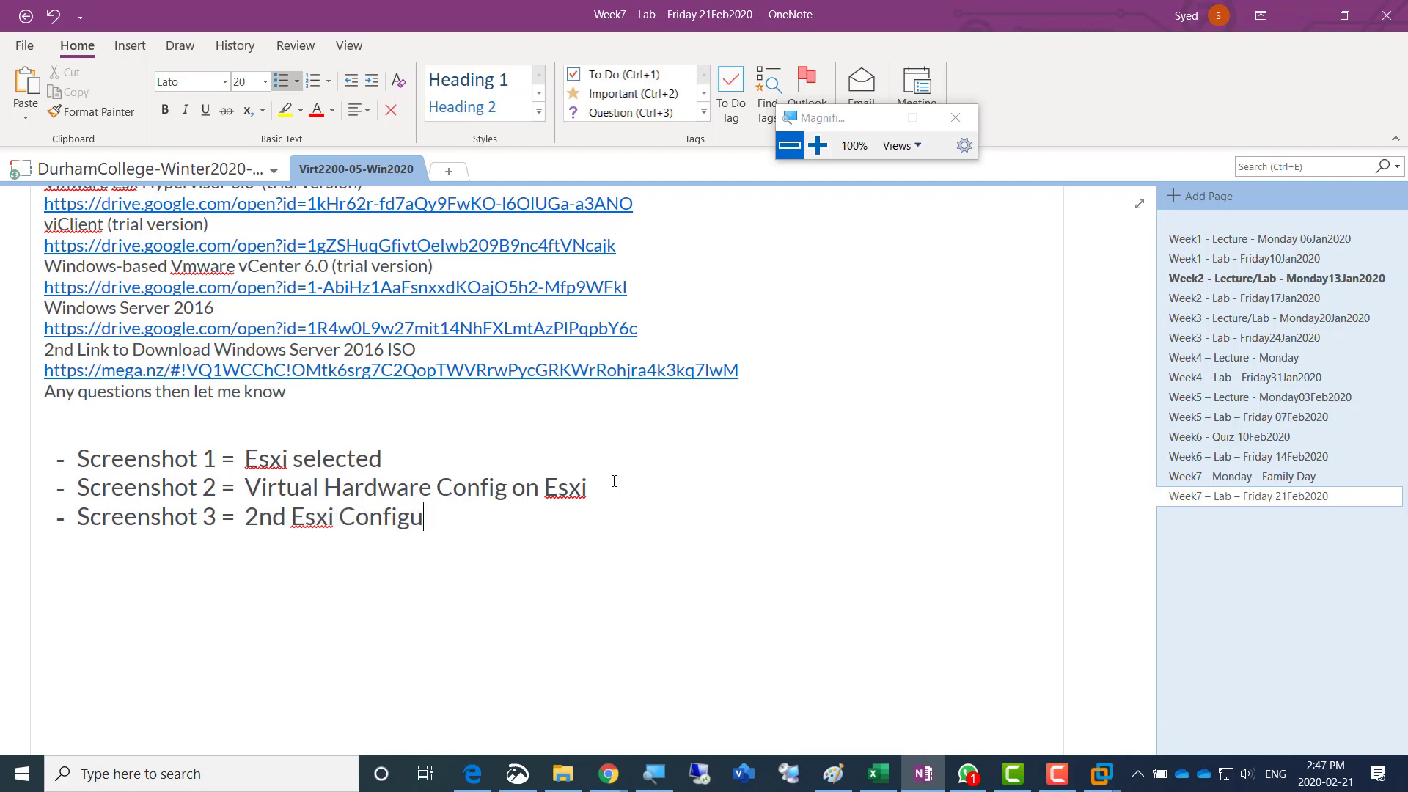
pyautogui.write('red')
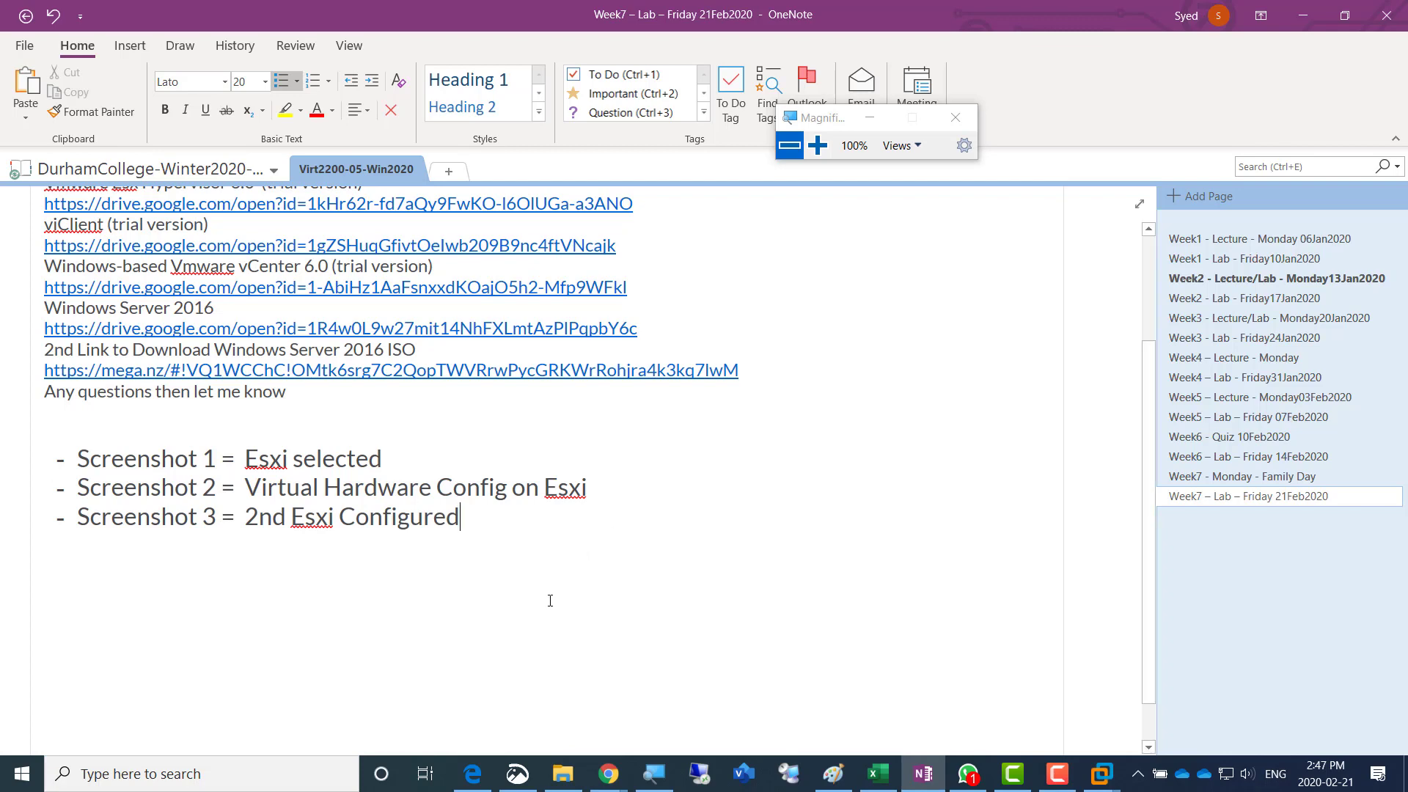
# - Switch back to VMware Workstation and finish creating the Esxi02 virtual machine, leaving it set to power on
pyautogui.hotkey('alt', 'Tab')
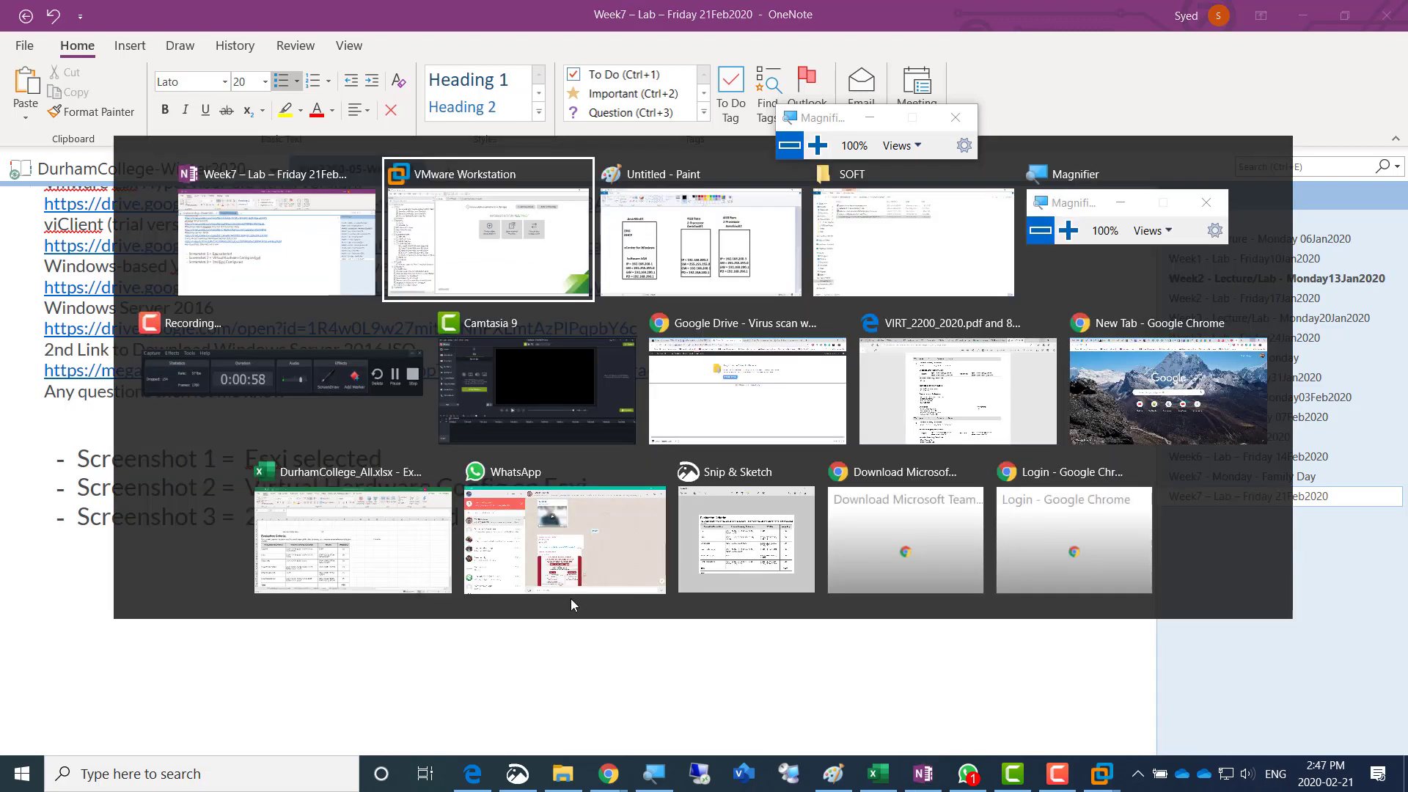
pyautogui.hotkey('alt', 'Tab')
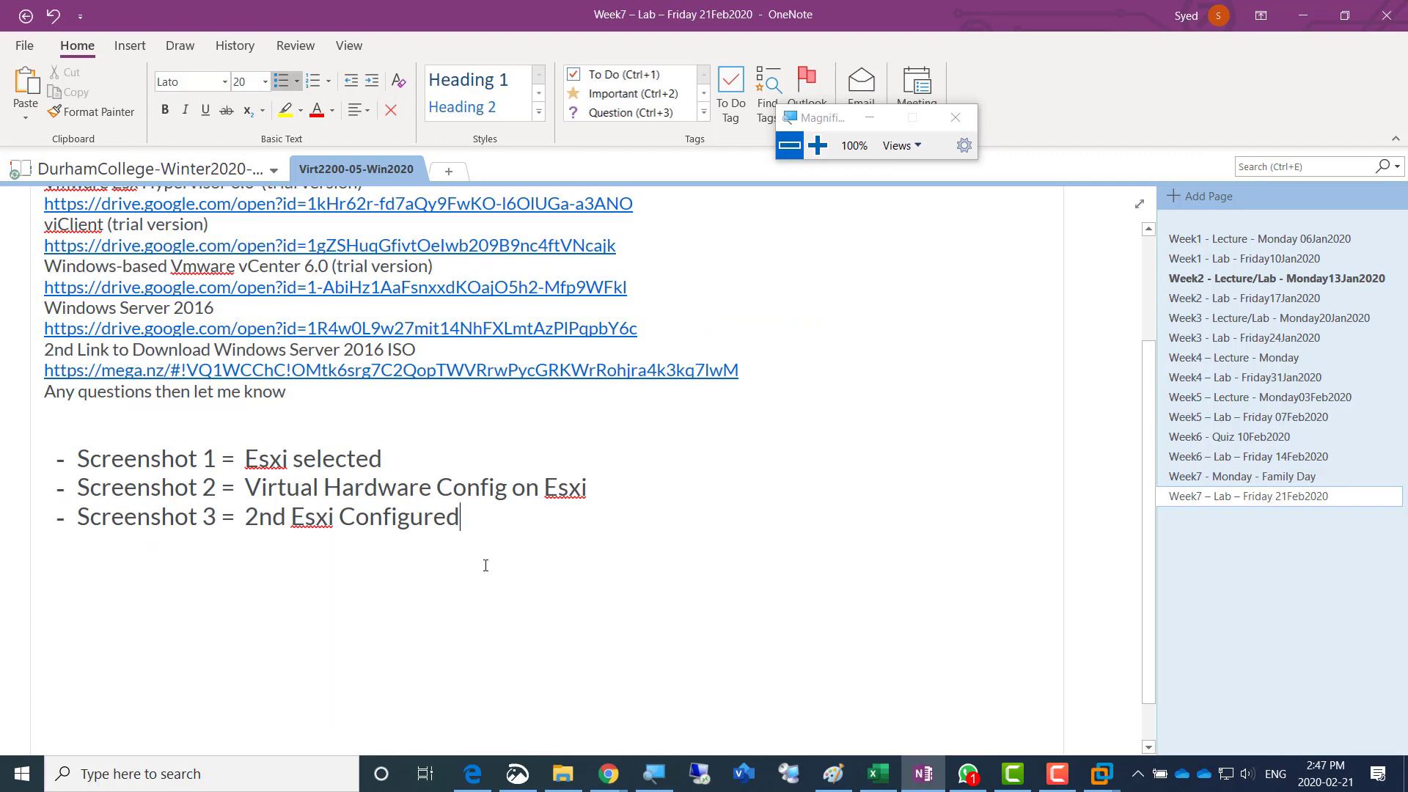
pyautogui.hotkey('alt', 'Tab')
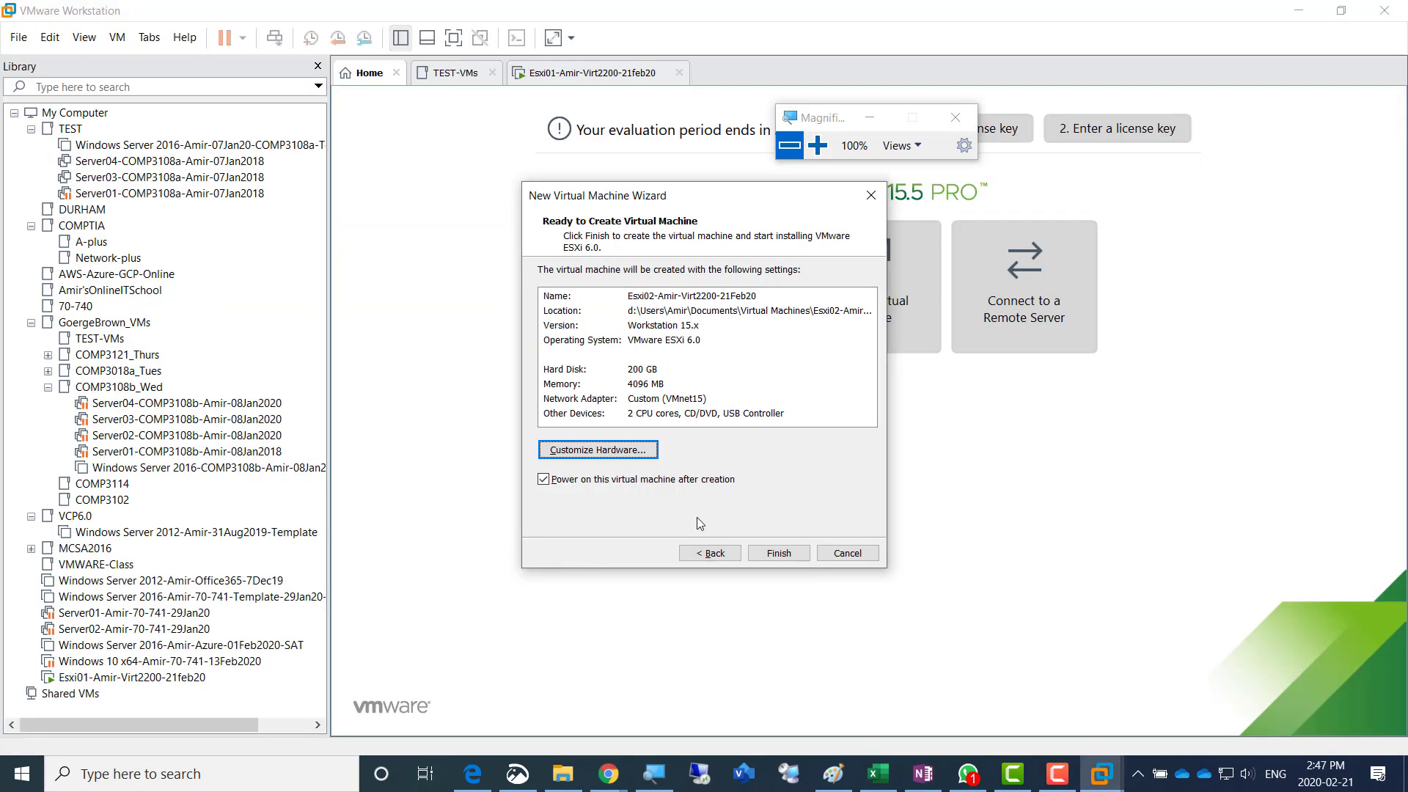
pyautogui.click(778, 556)
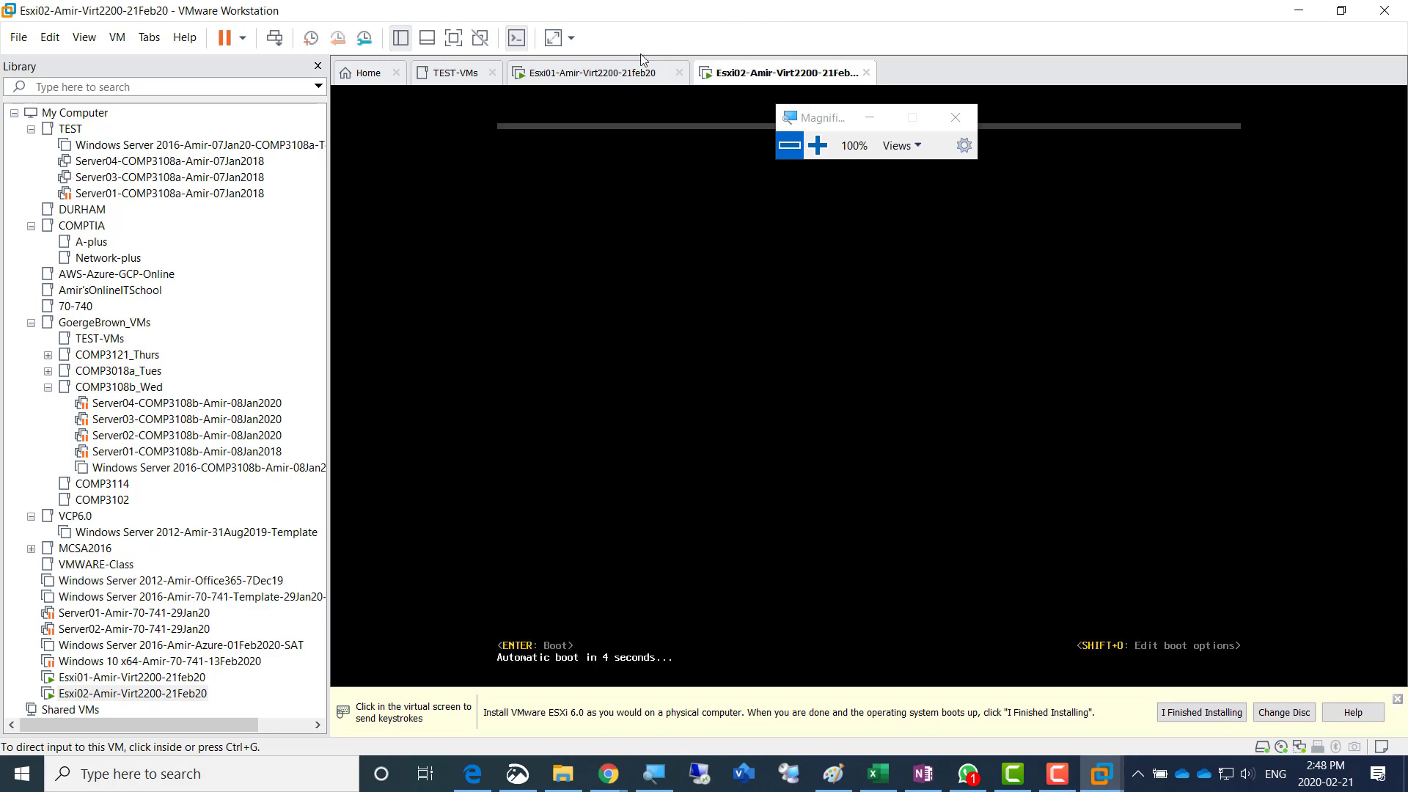
# - Continue past the ESXi 6.0.0 installer welcome on the Esxi01 virtual machine and accept the license agreement
pyautogui.click(587, 75)
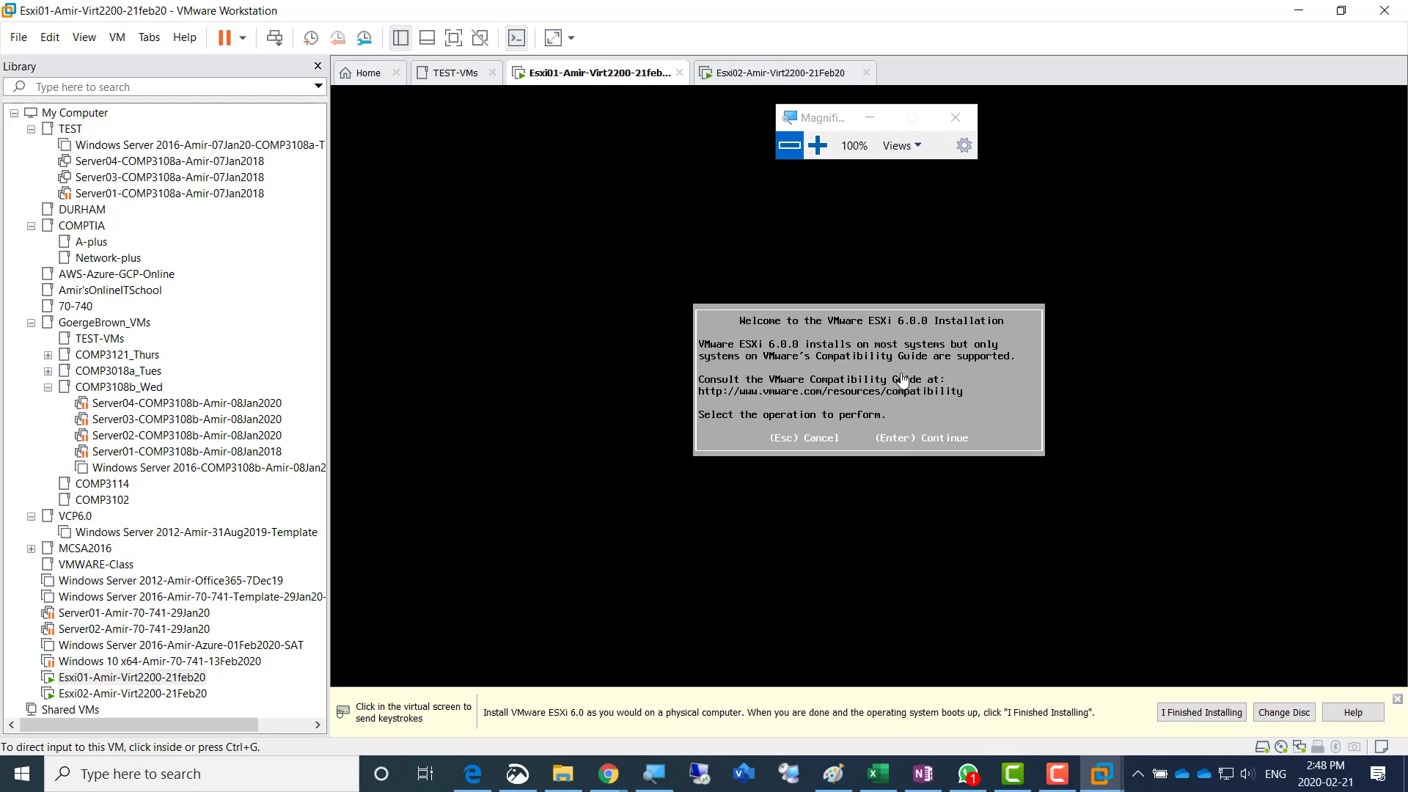
pyautogui.click(969, 365)
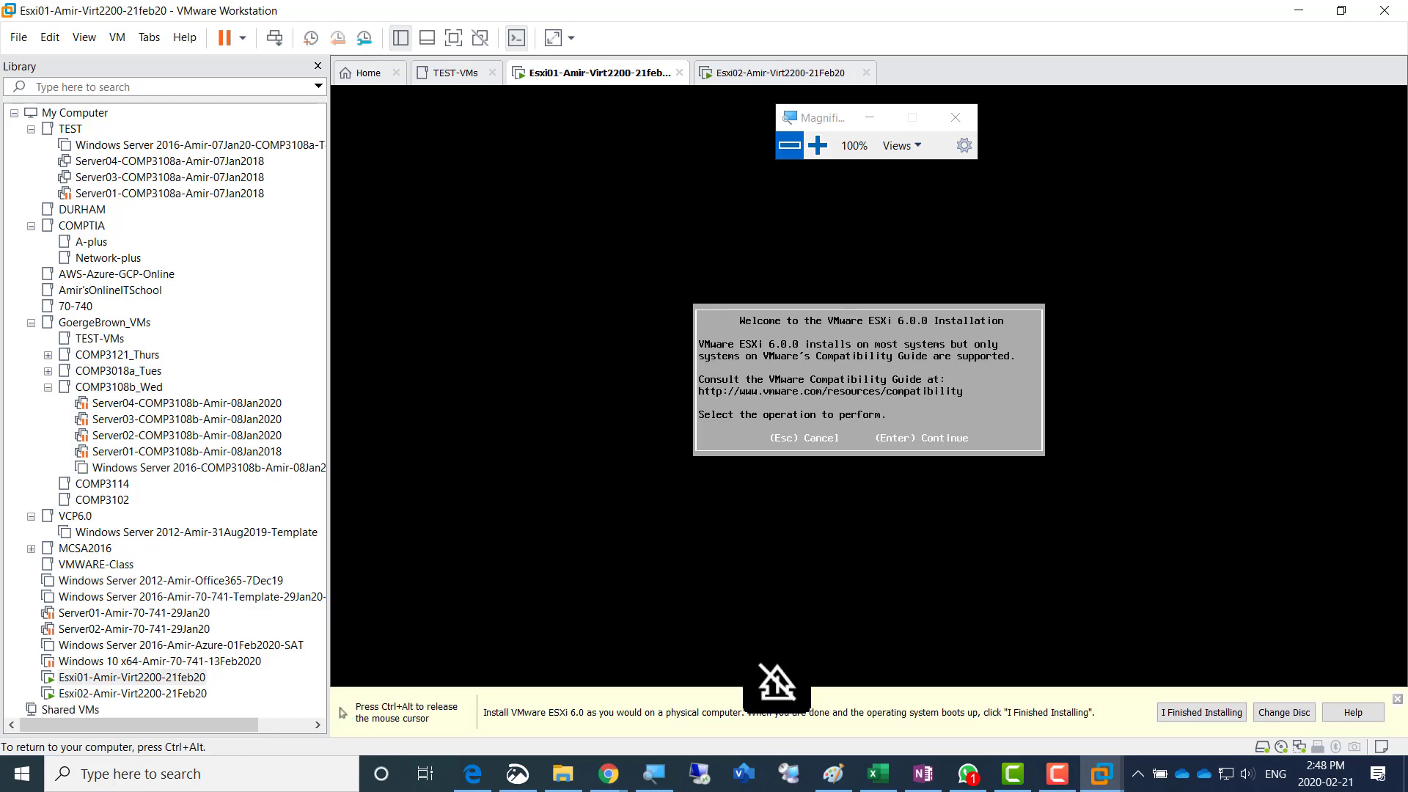
pyautogui.press('Return')
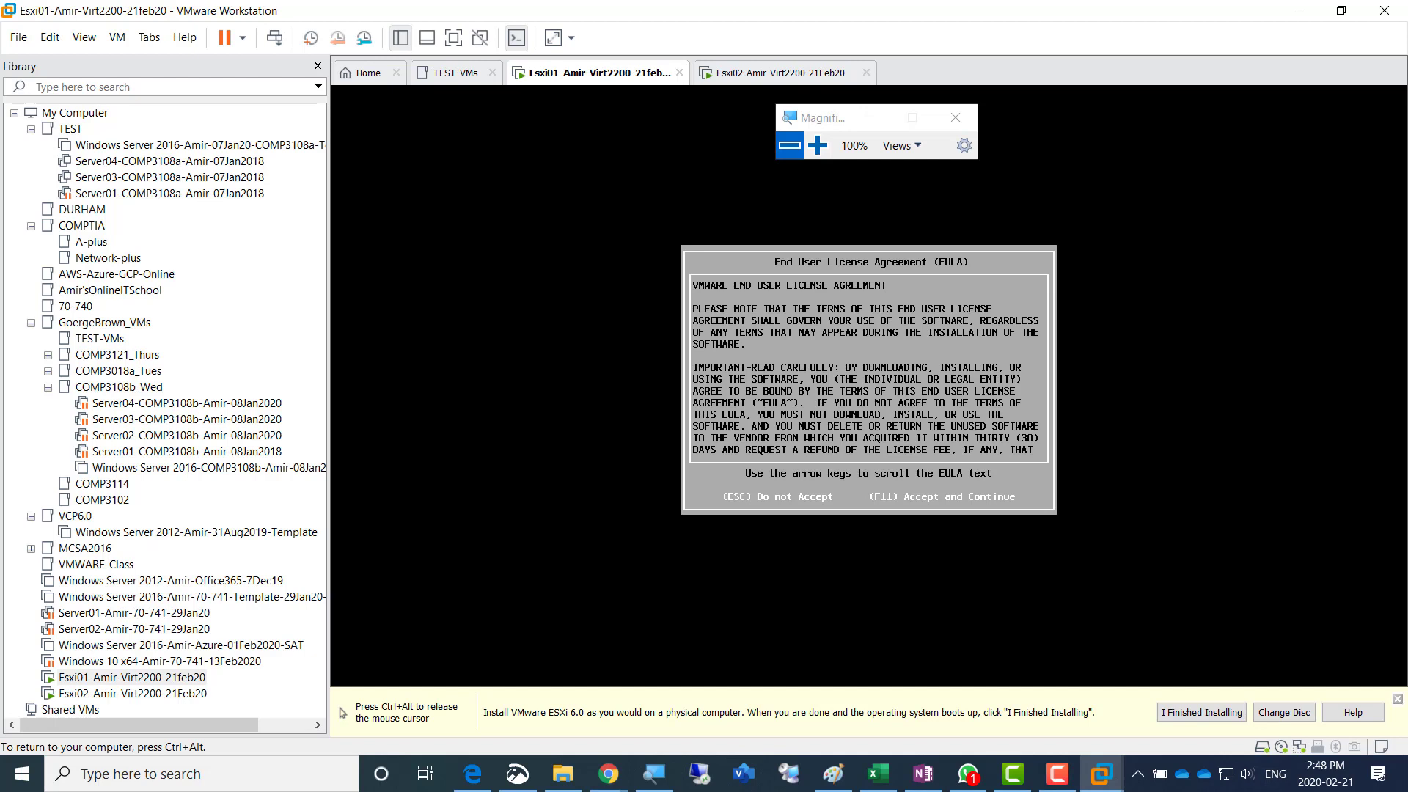
pyautogui.press('F11')
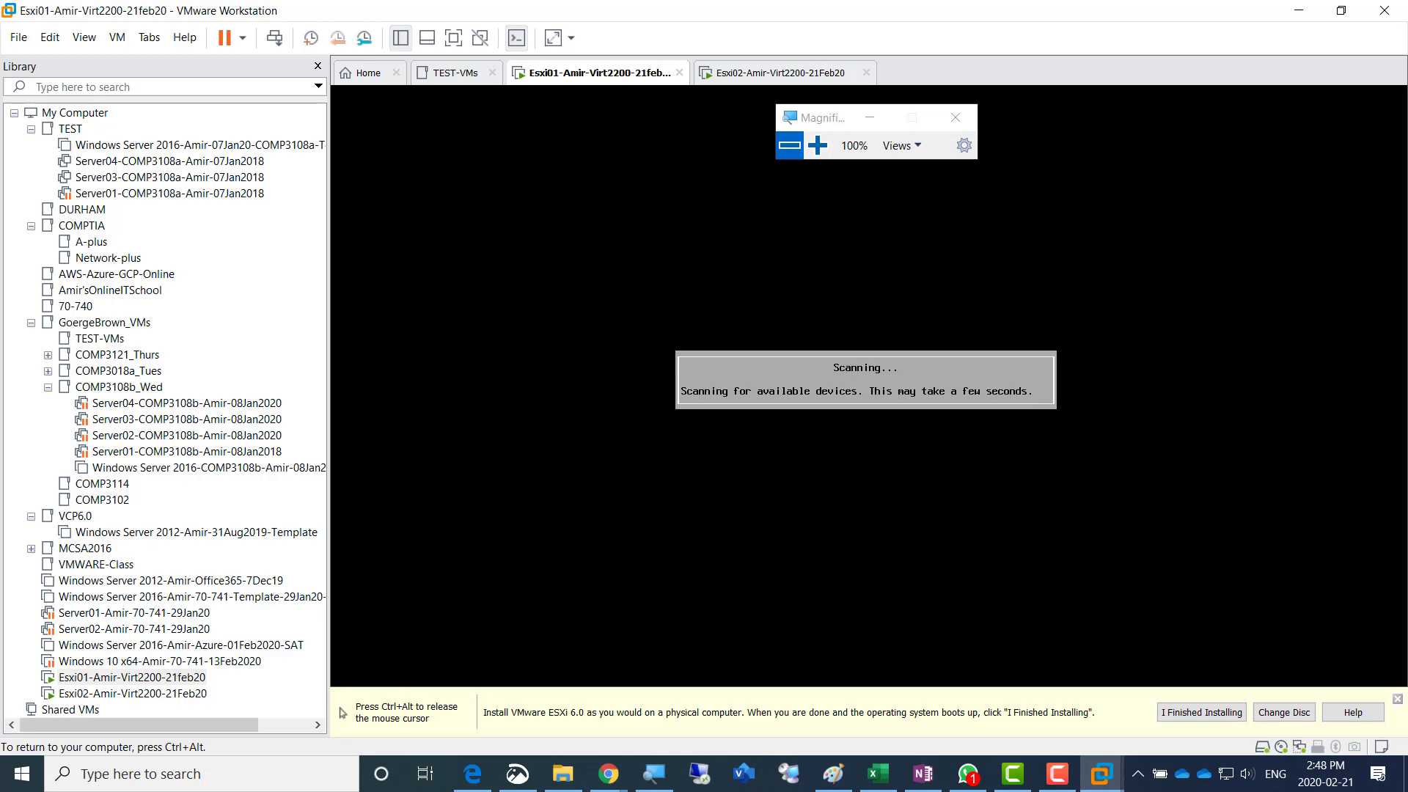
pyautogui.hotkey('ctrl', 'alt')
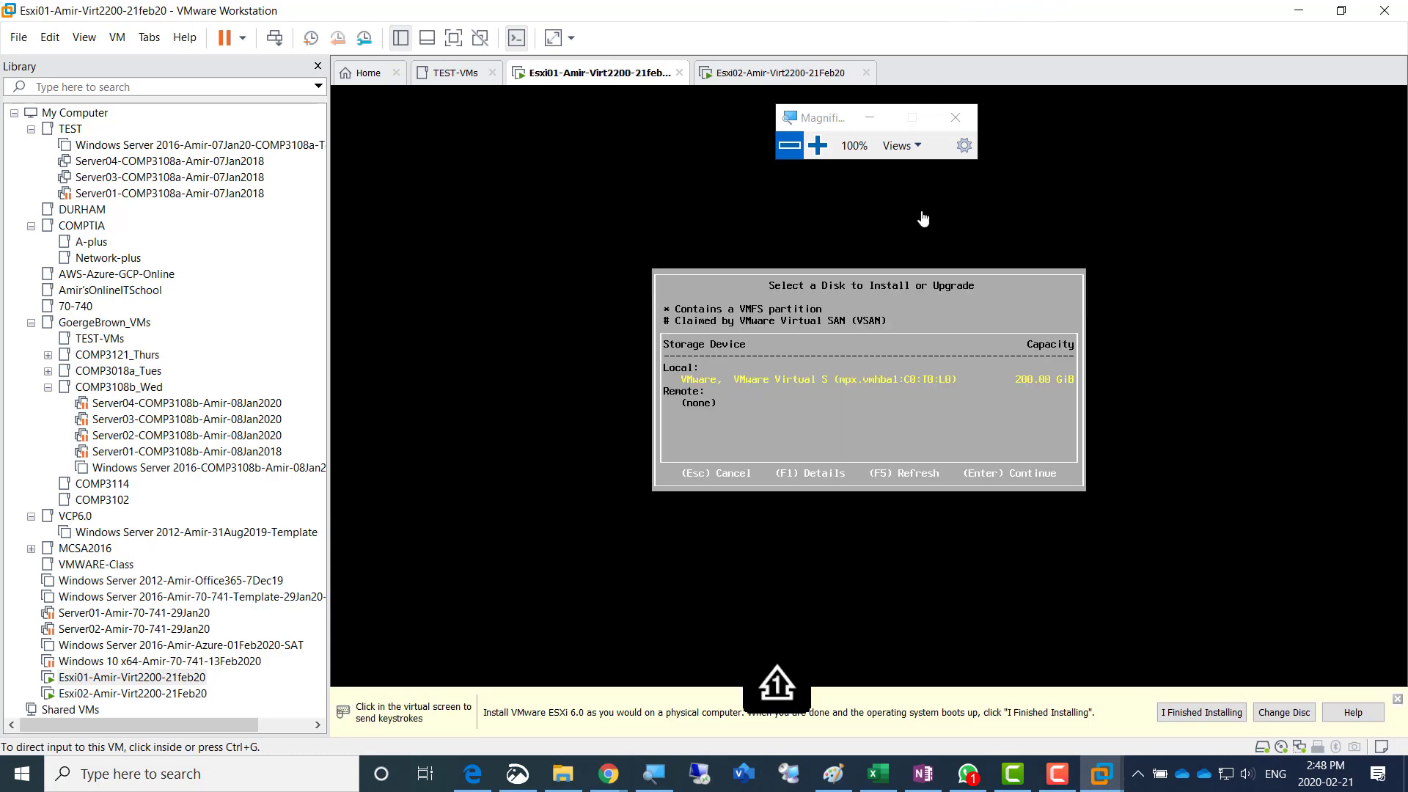
# - Choose the local 200 GiB disk for the Esxi01 installation and accept the US Default keyboard layout
pyautogui.click(817, 145)
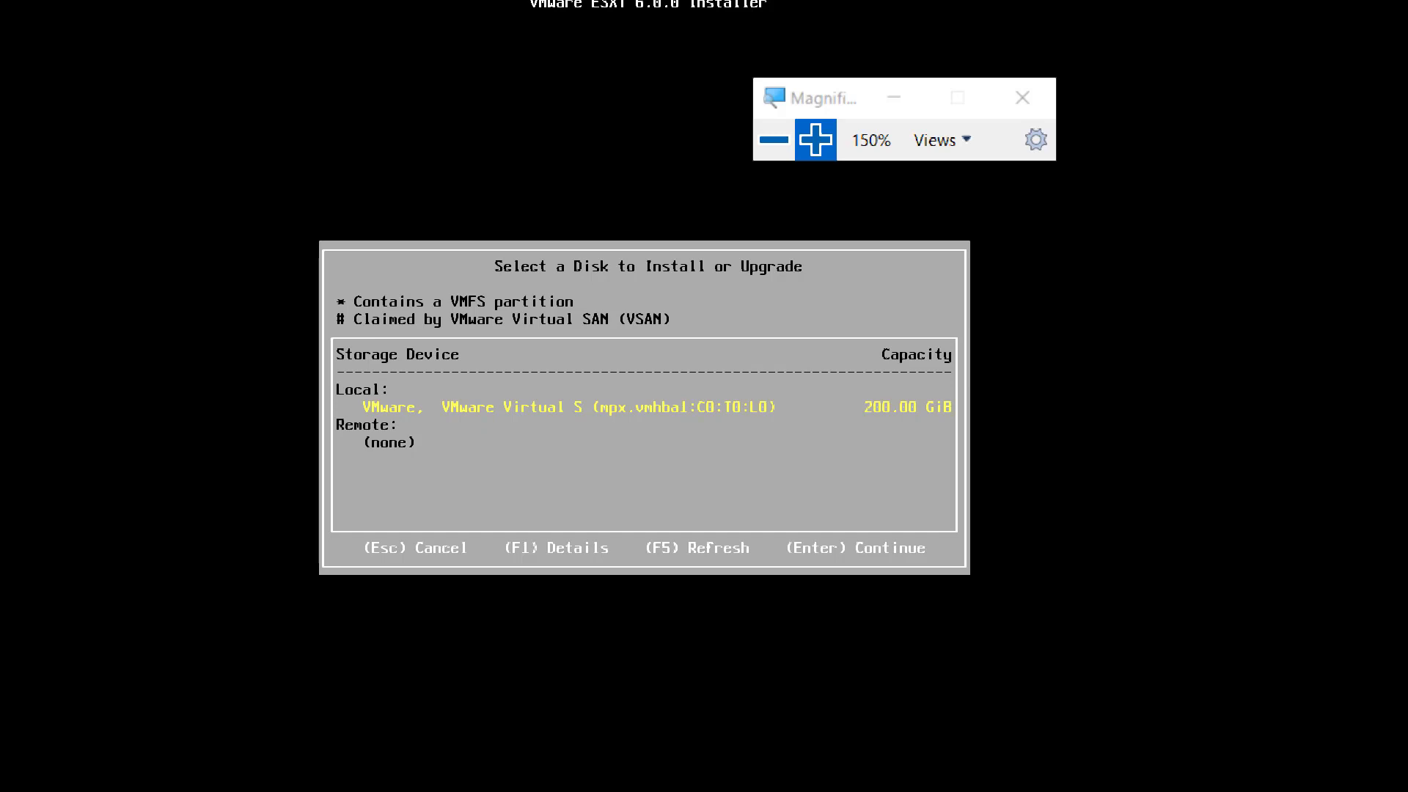
pyautogui.press('Return')
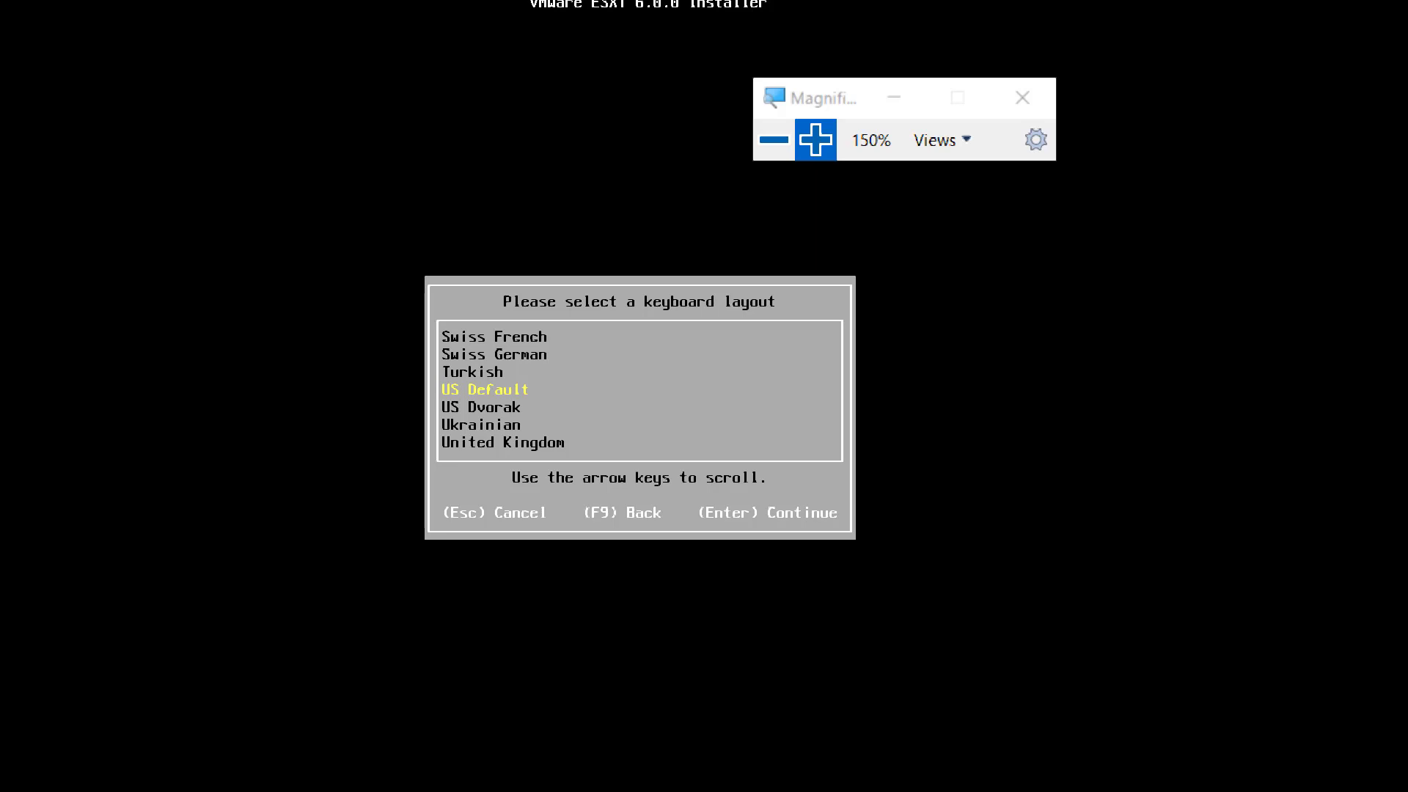
pyautogui.press('Return')
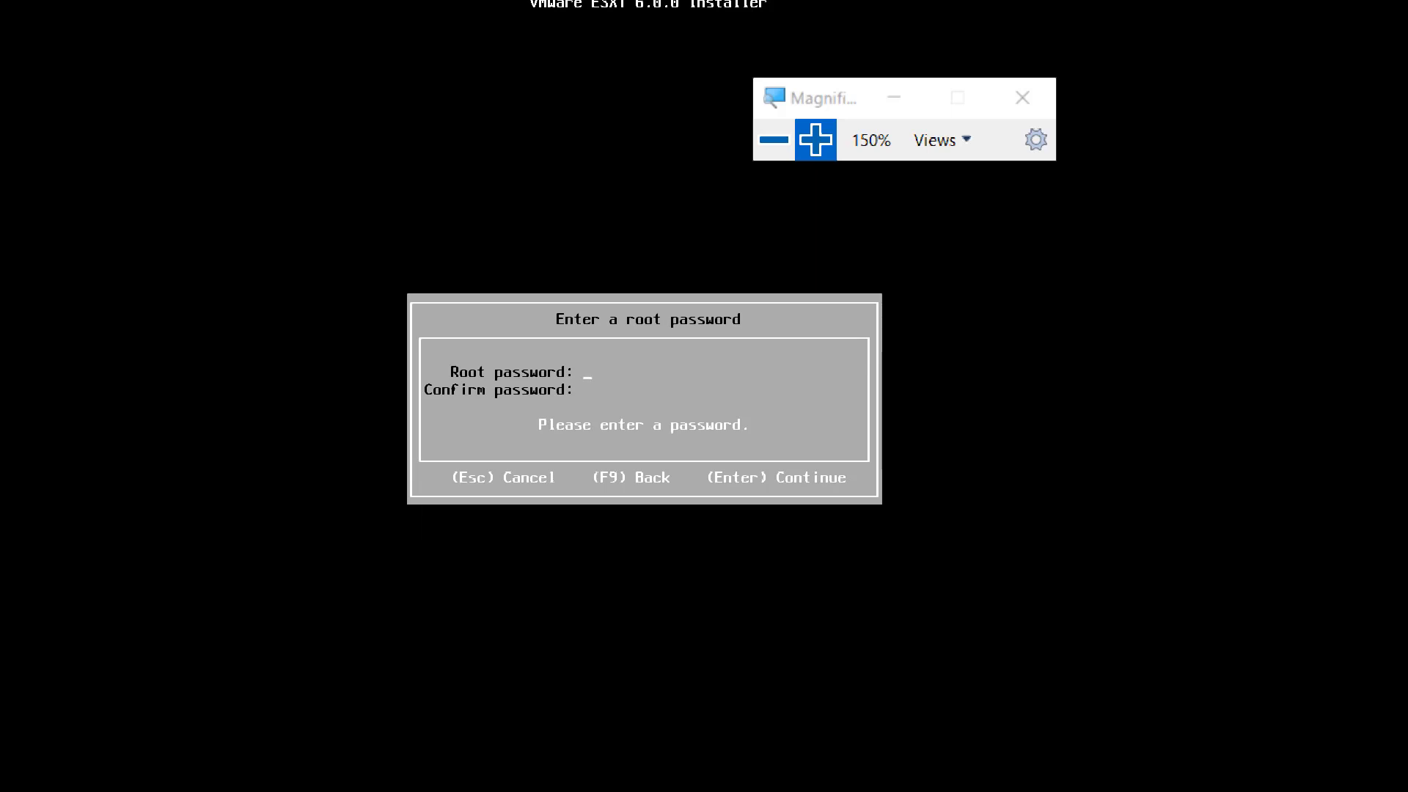
pyautogui.click(955, 211)
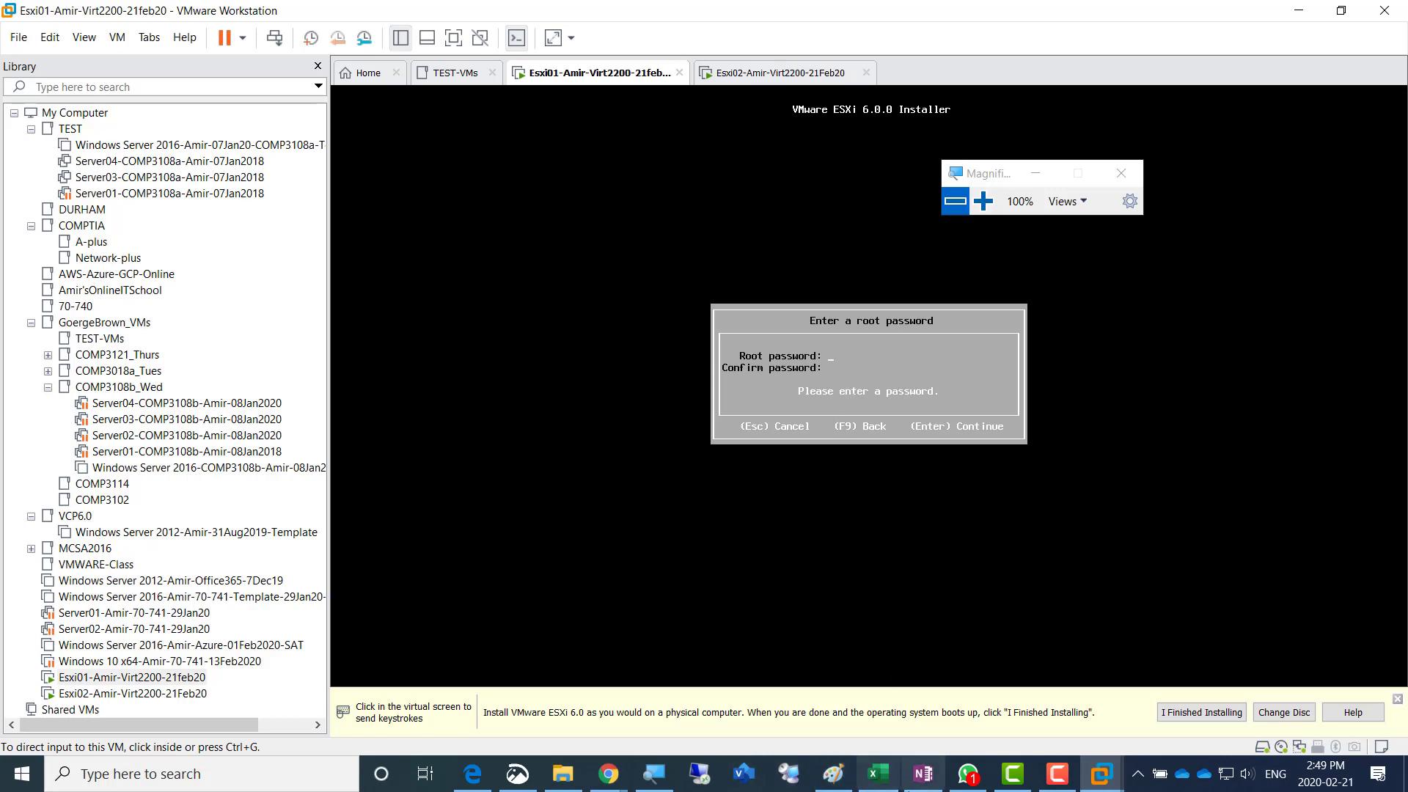
# - Switch to OneNote, write the root password on a new line above the screenshot list, and set its font size to 20
pyautogui.click(923, 775)
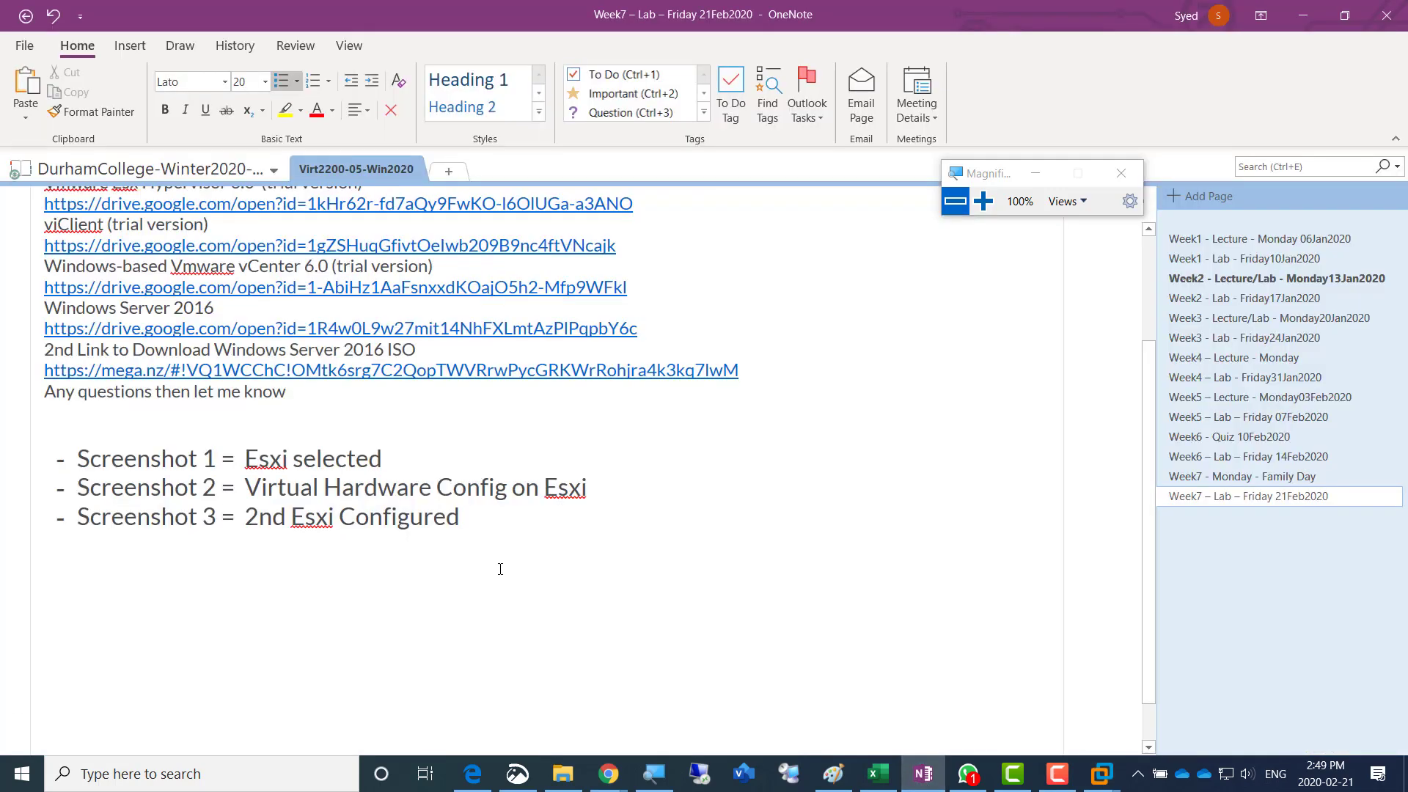
pyautogui.click(247, 415)
pyautogui.press('Return')
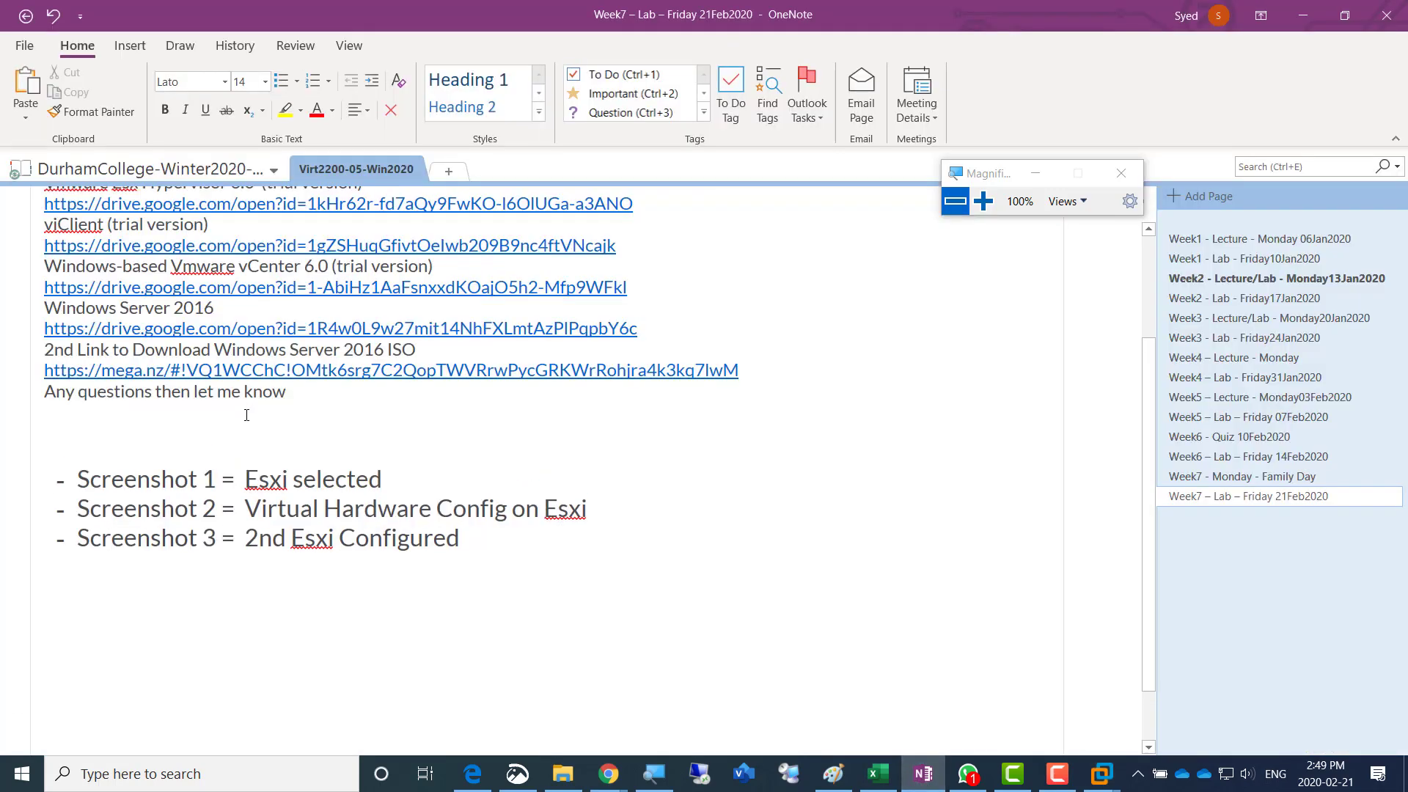
pyautogui.write('abcABC!@#')
pyautogui.hotkey('shift', 'Home')
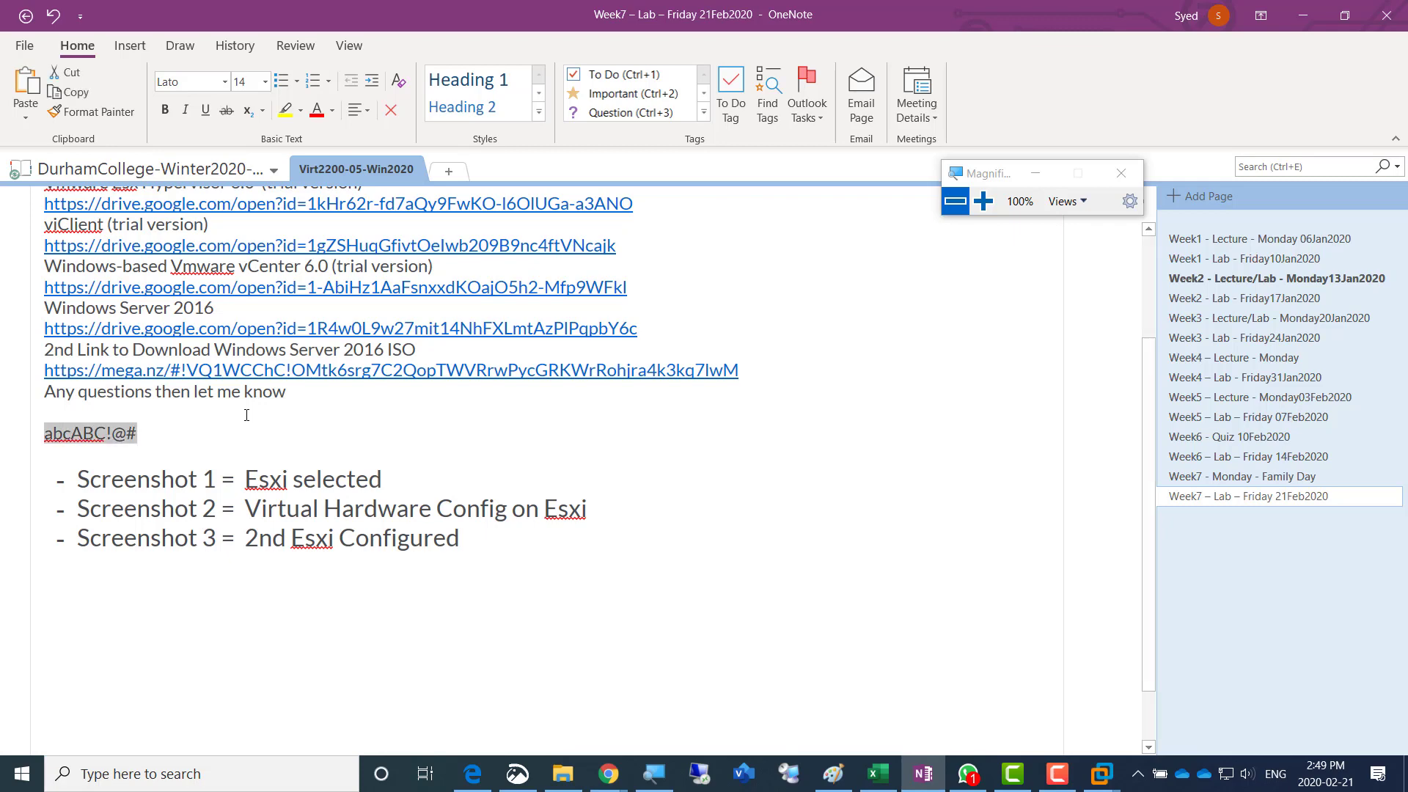
pyautogui.click(263, 85)
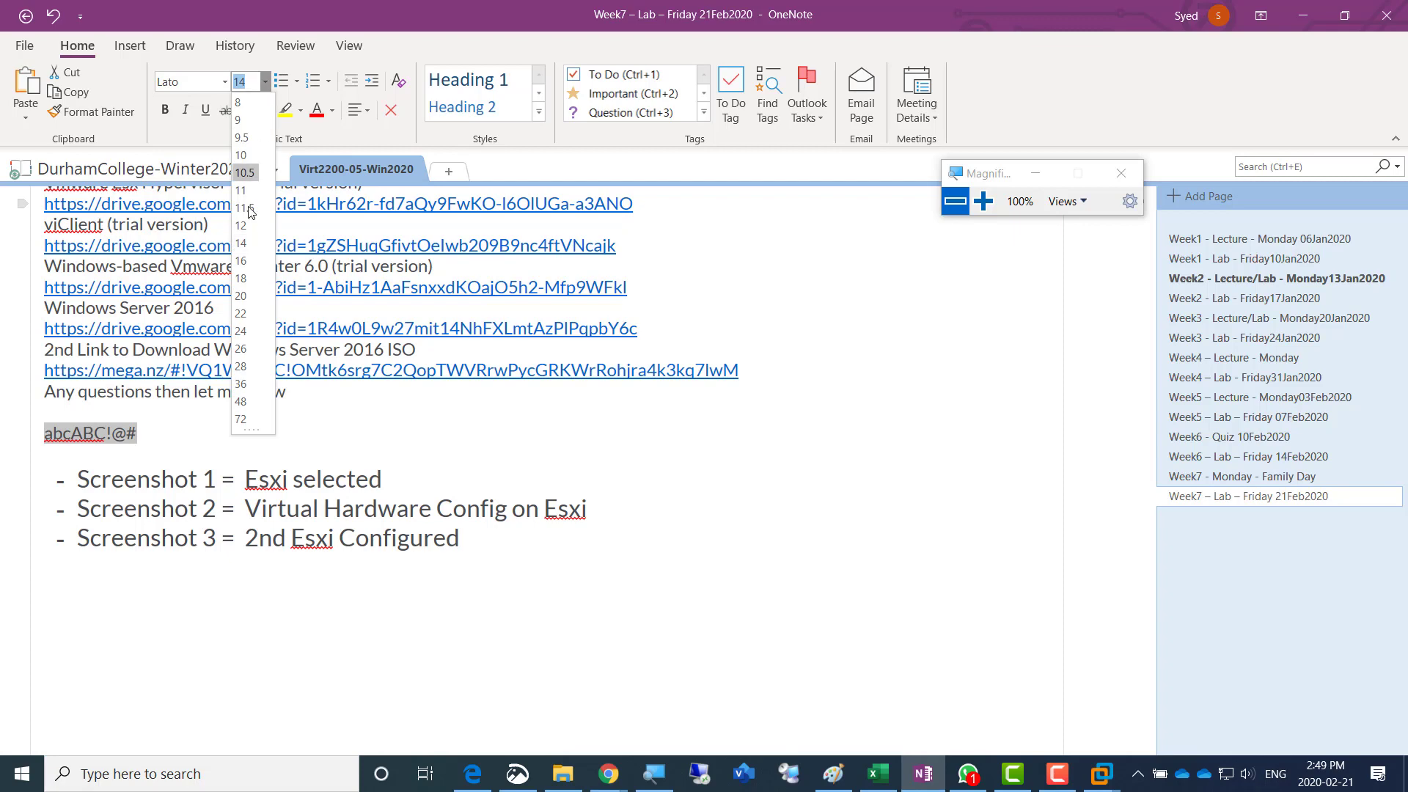
pyautogui.click(258, 298)
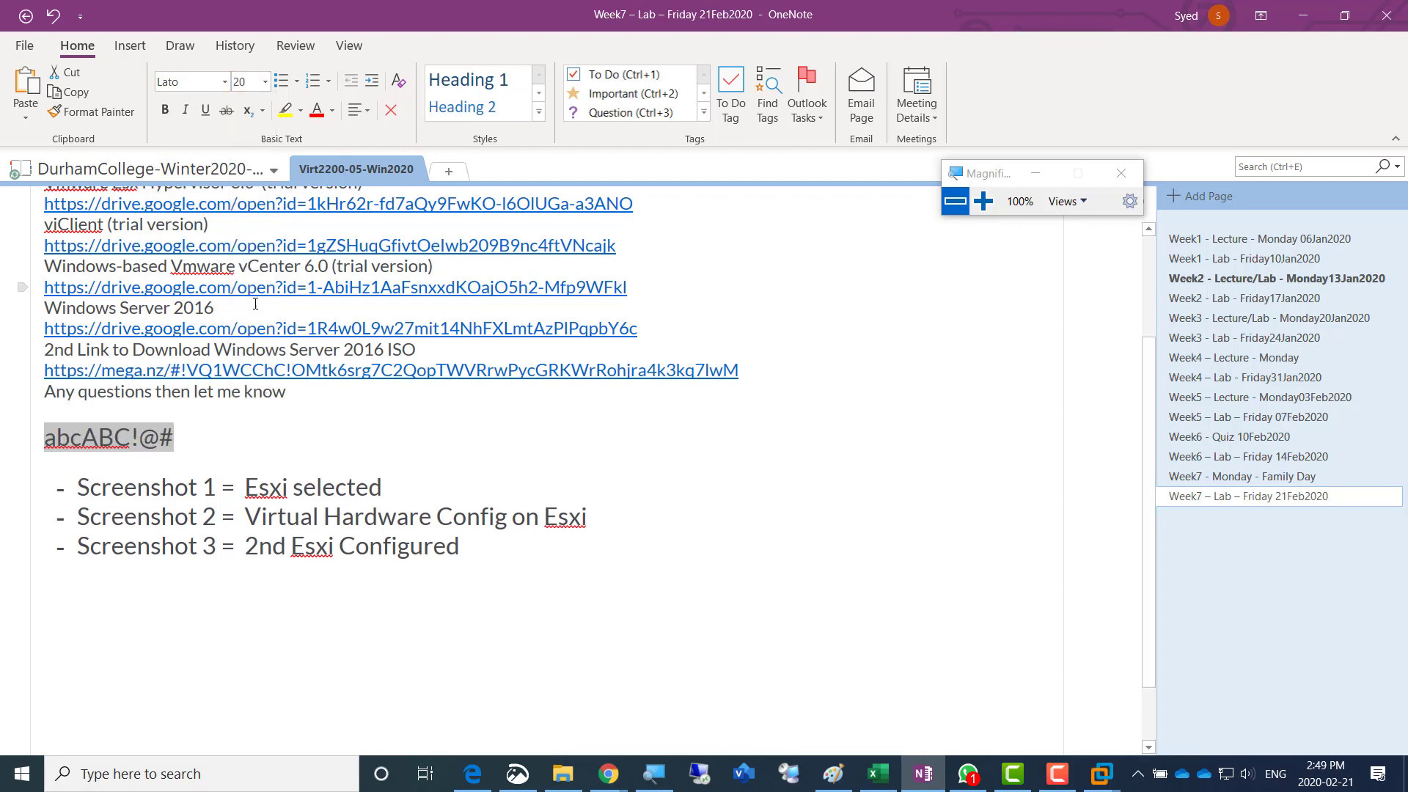
pyautogui.click(284, 446)
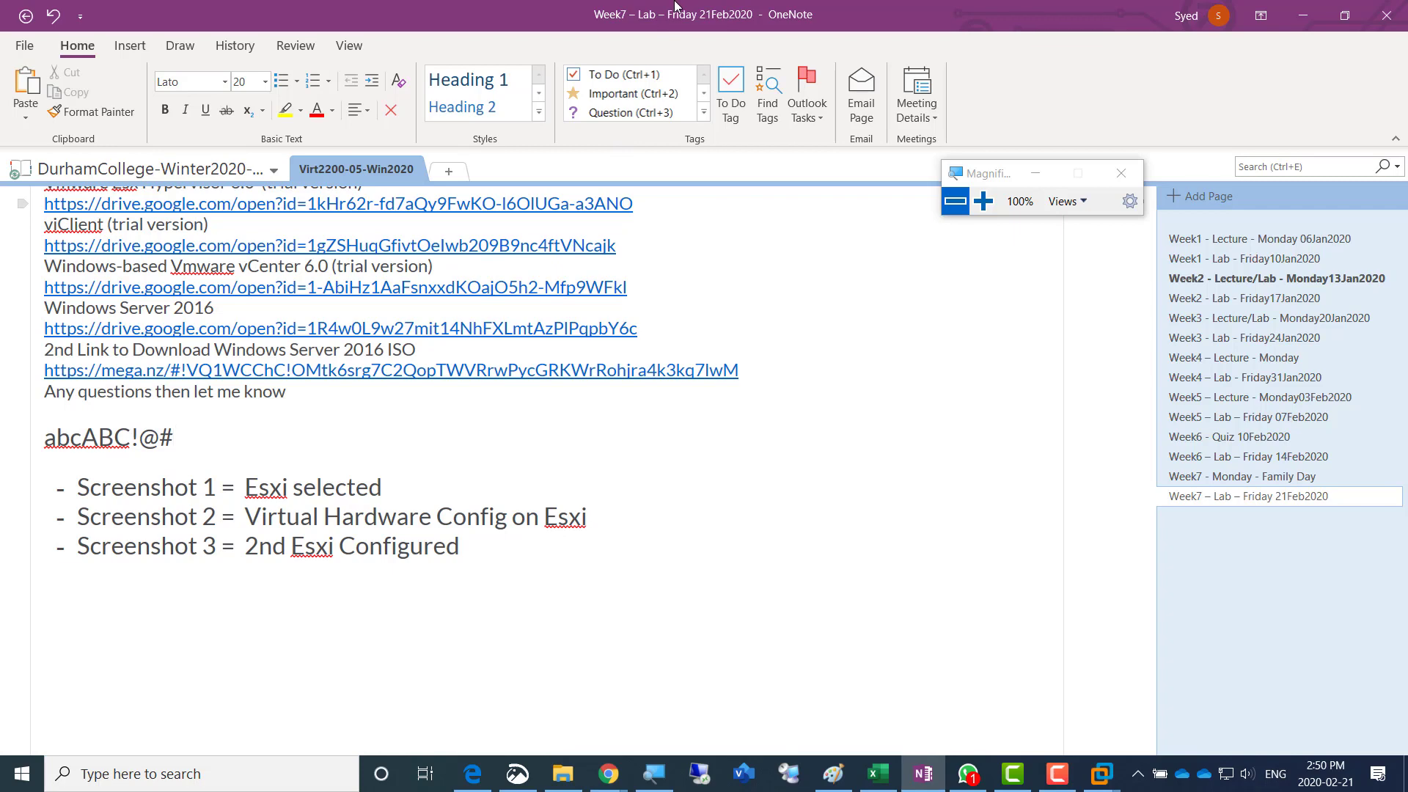
# - Return to VMware Workstation, enter and confirm the root password in the Esxi01 installer, and continue
pyautogui.hotkey('alt', 'Tab')
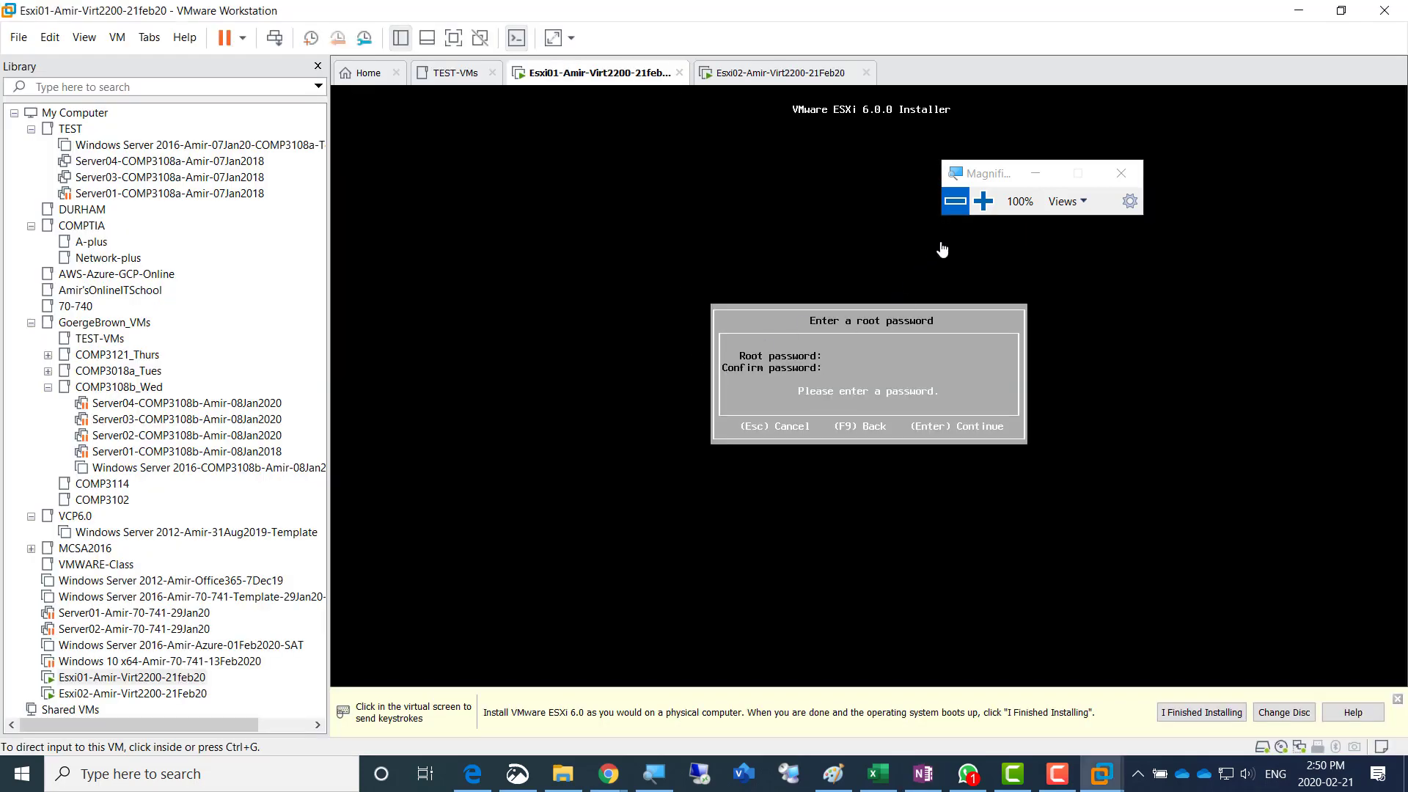
pyautogui.click(984, 209)
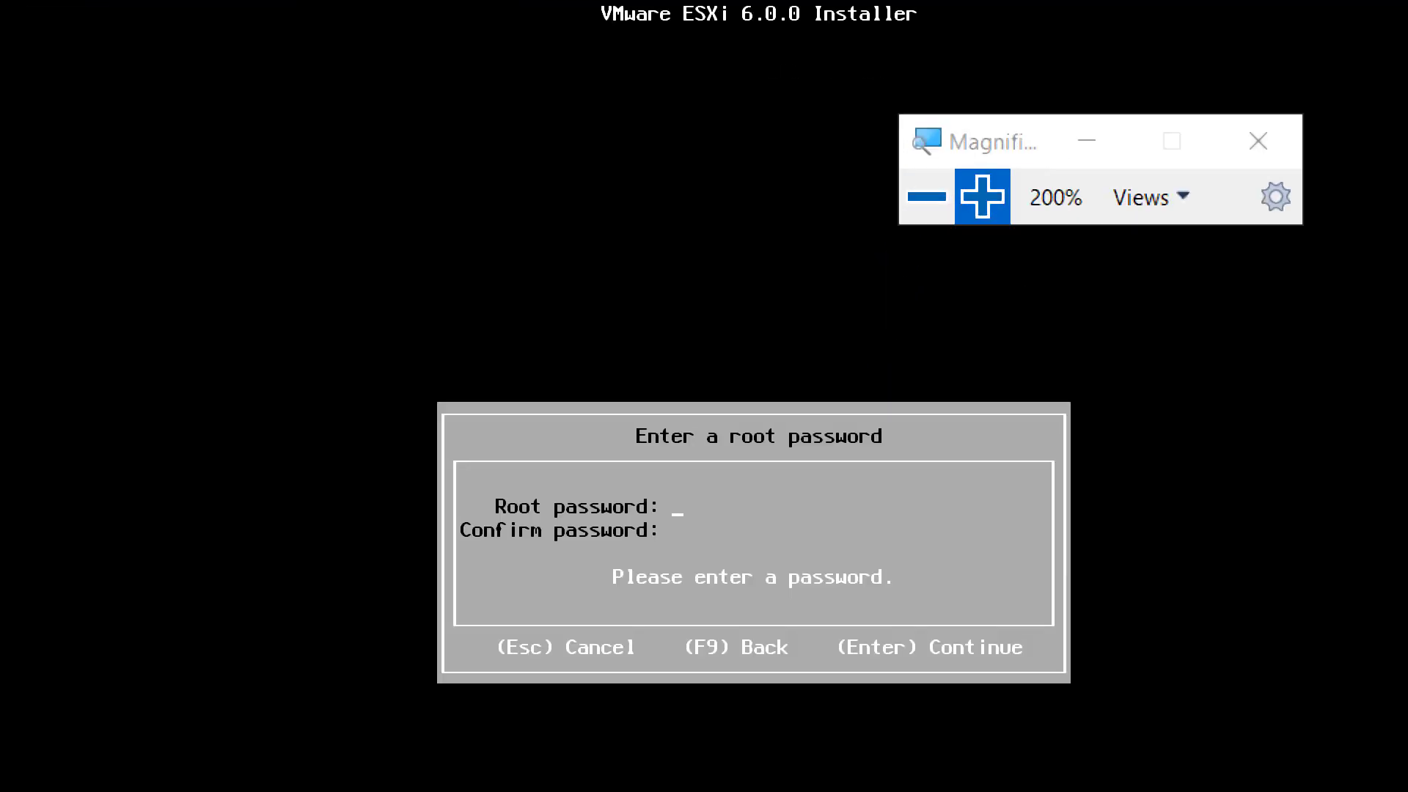
pyautogui.write('*********')
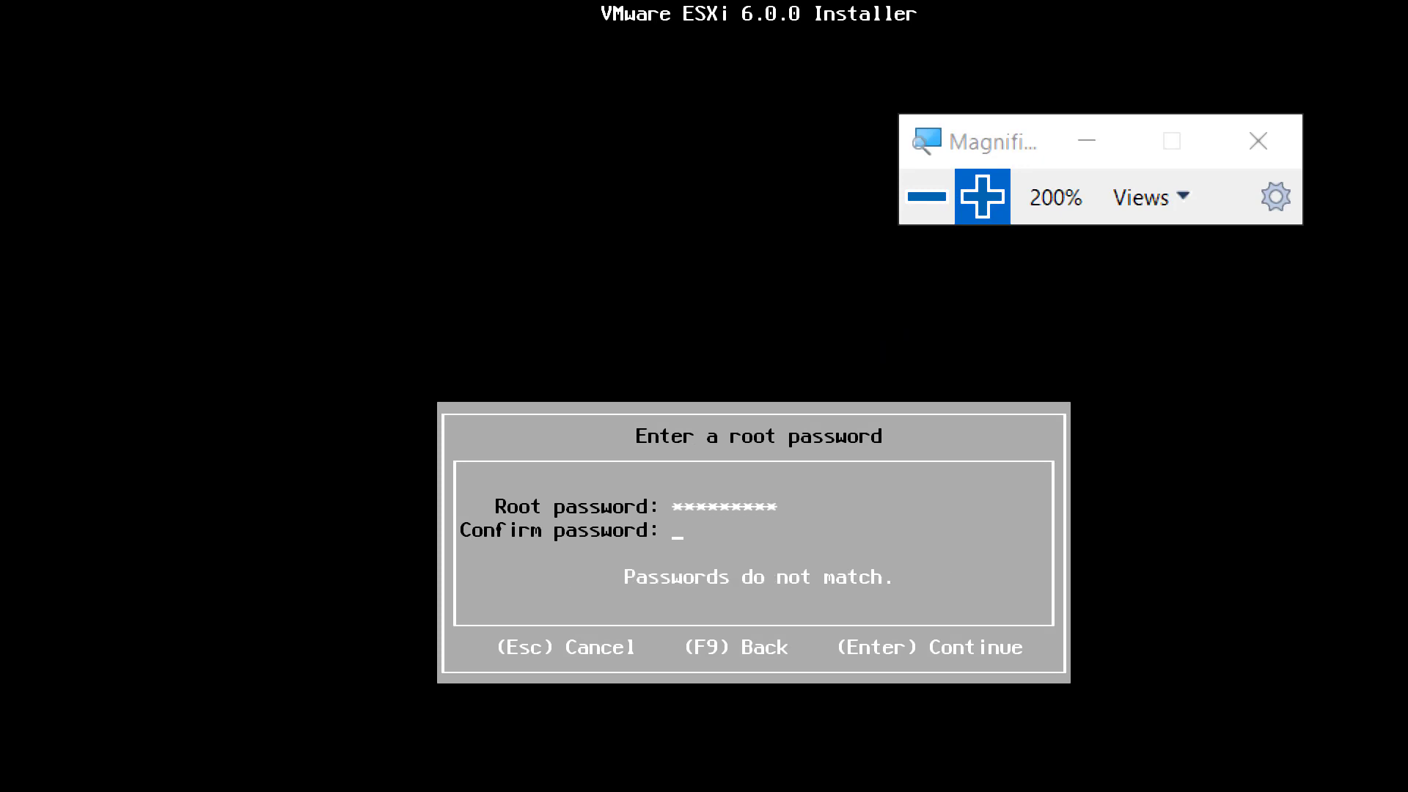
pyautogui.write('*********')
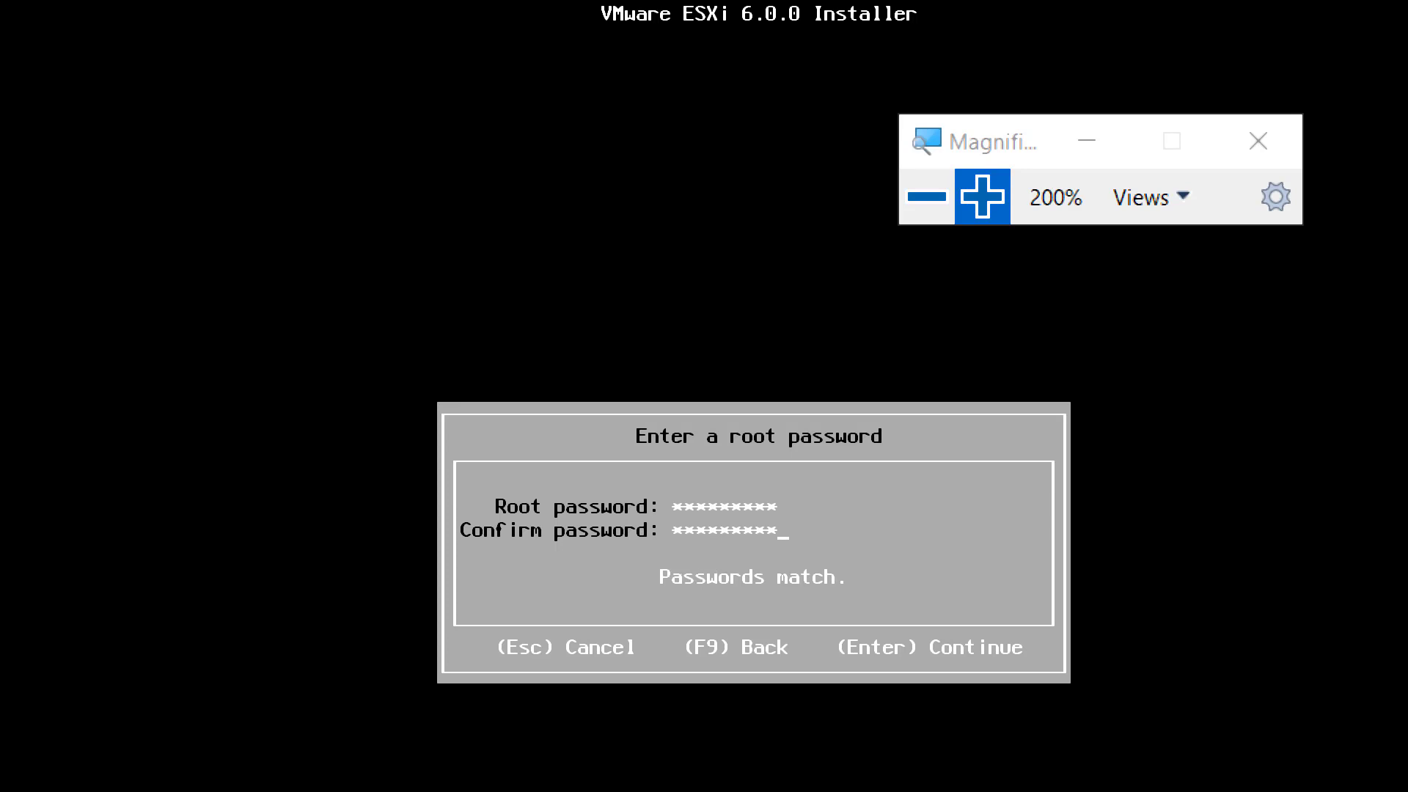
pyautogui.press('Return')
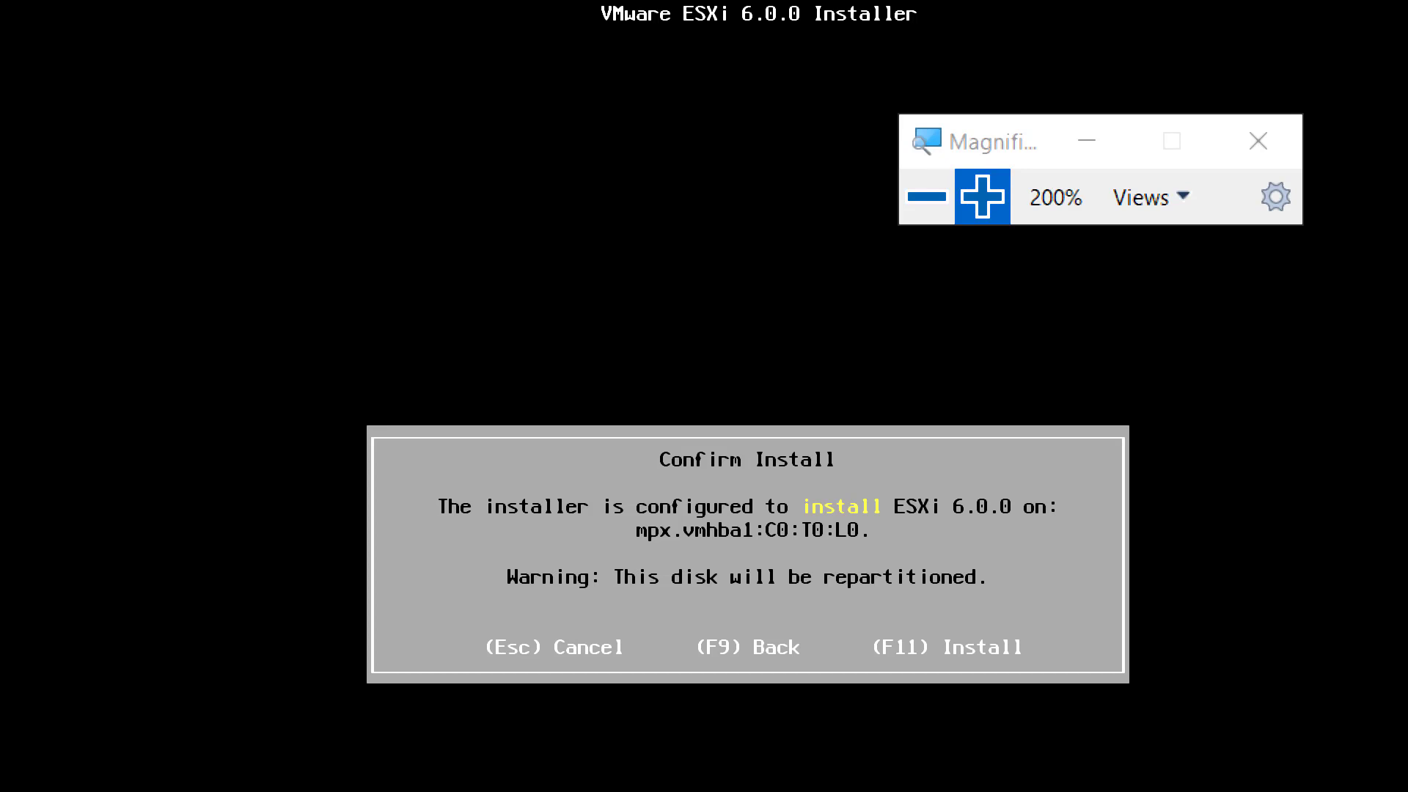
# - Confirm the ESXi 6.0.0 installation on the Esxi01 disk so that it starts installing
pyautogui.press('F11')
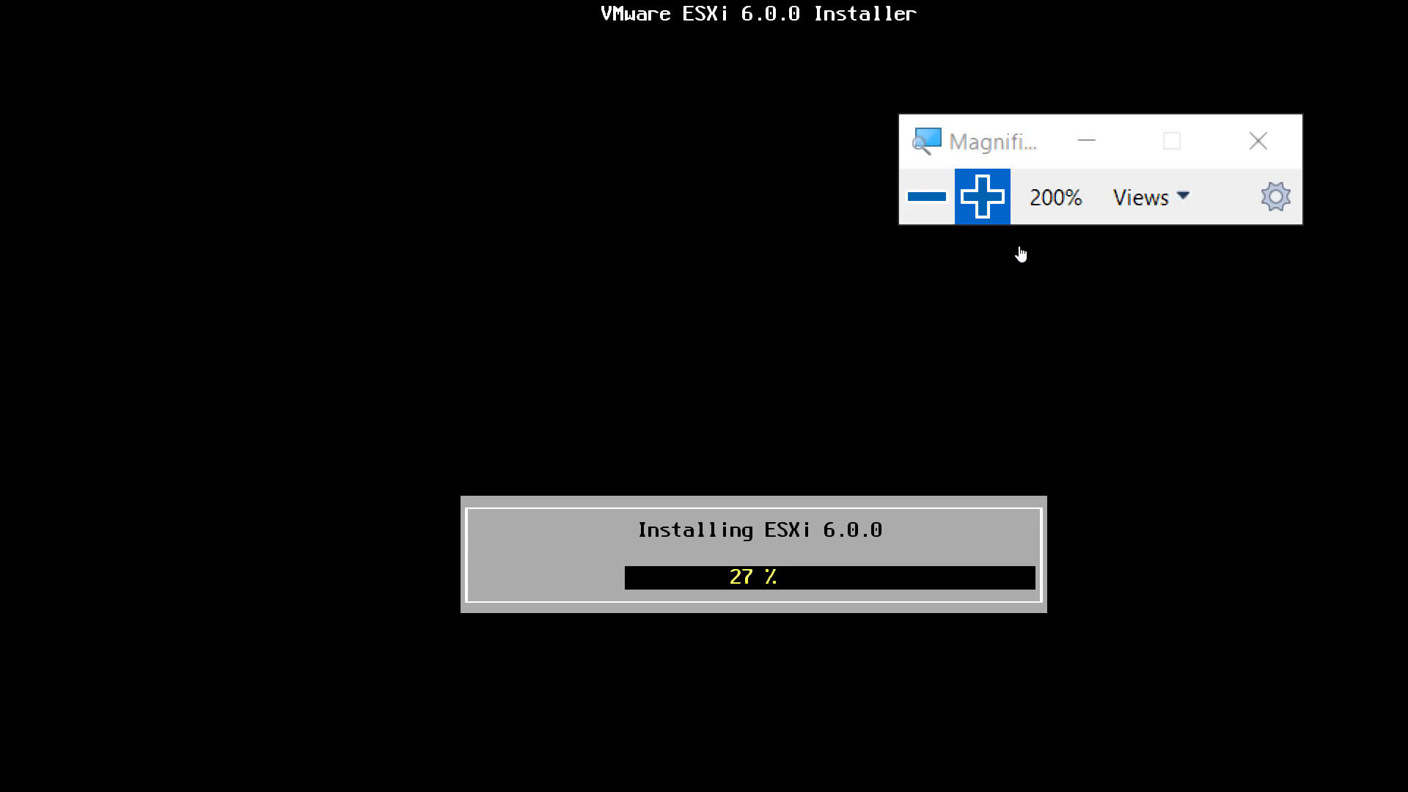
pyautogui.click(926, 197)
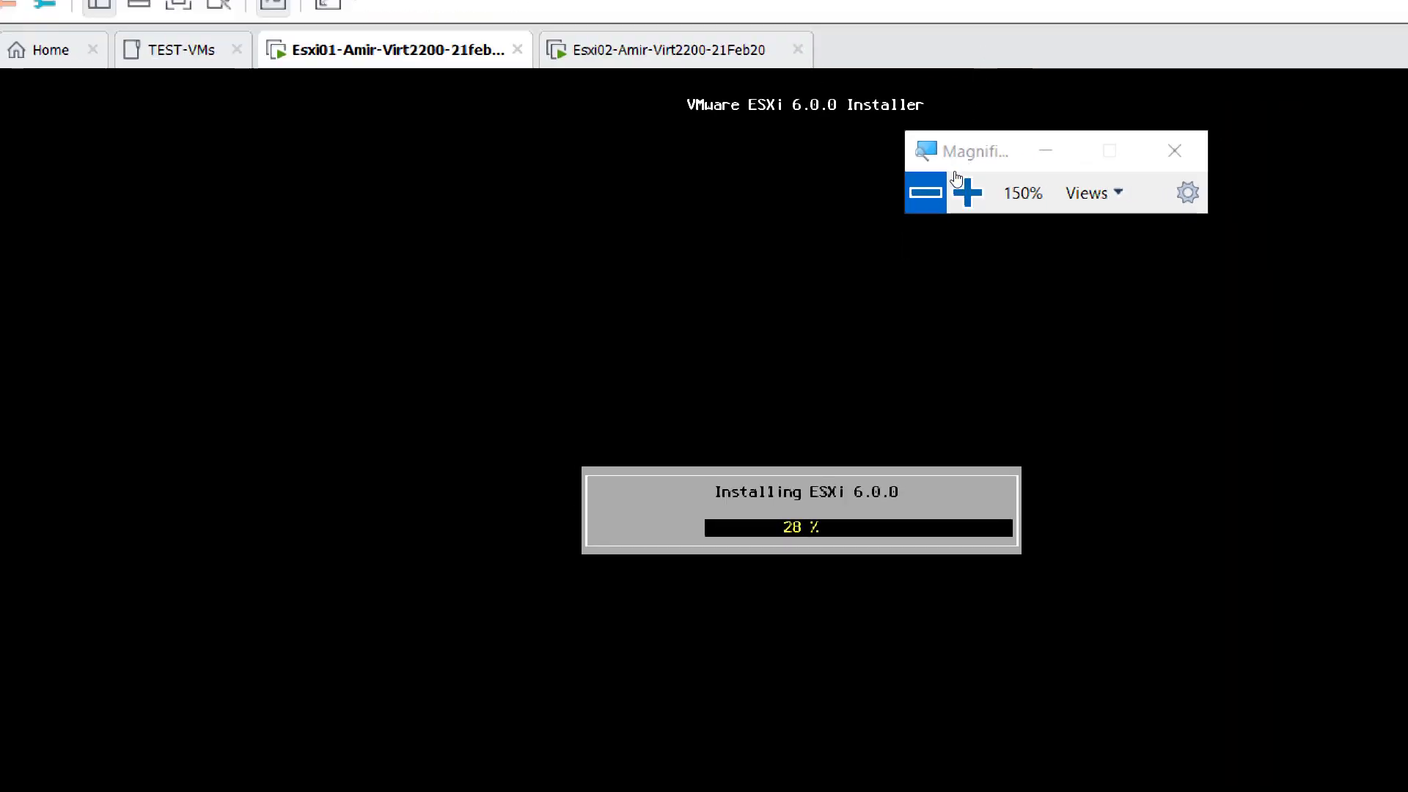
pyautogui.click(926, 192)
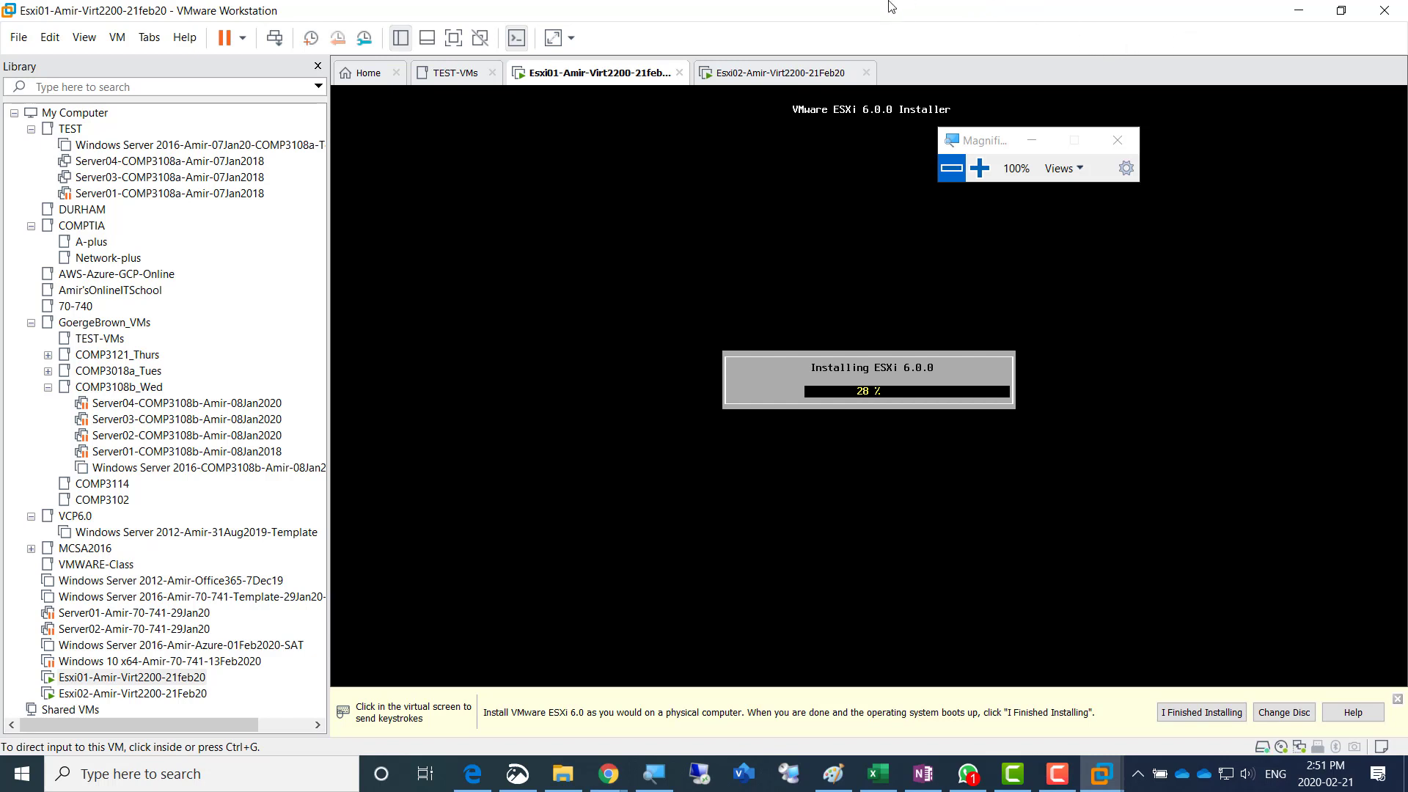
# - Open the Esxi02 virtual machine, continue past the ESXi 6.0.0 installer welcome message, and accept the End User License Agreement
pyautogui.click(772, 76)
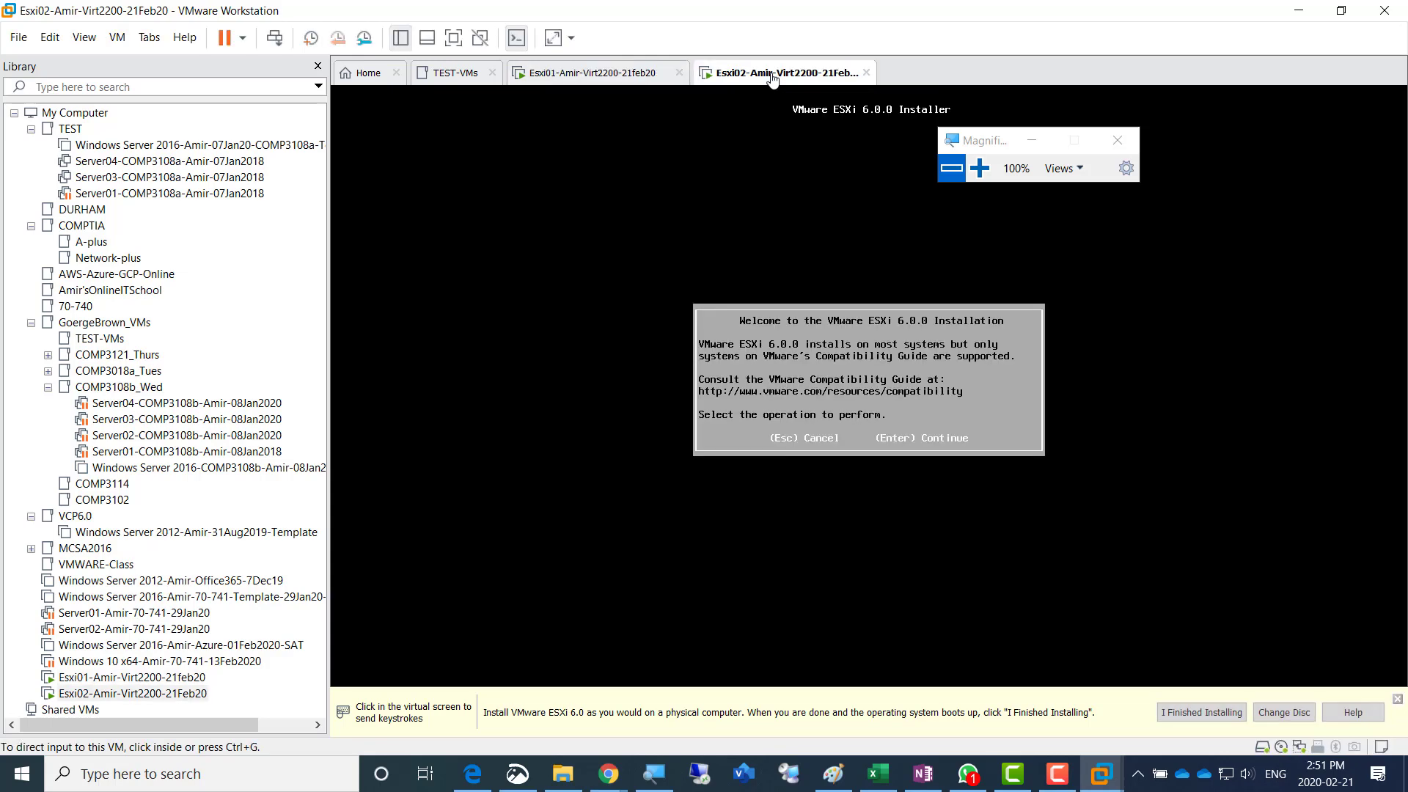
pyautogui.click(977, 167)
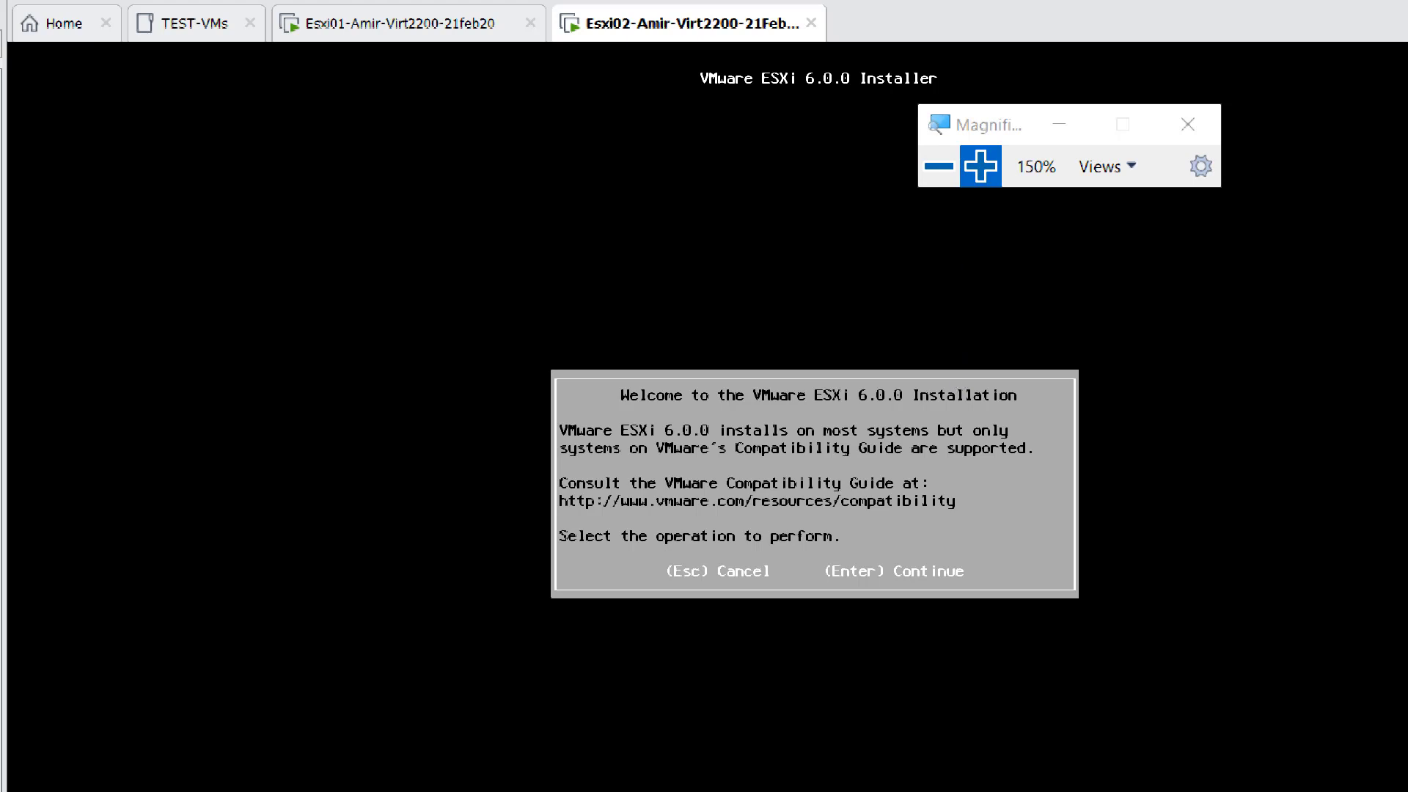
pyautogui.press('Return')
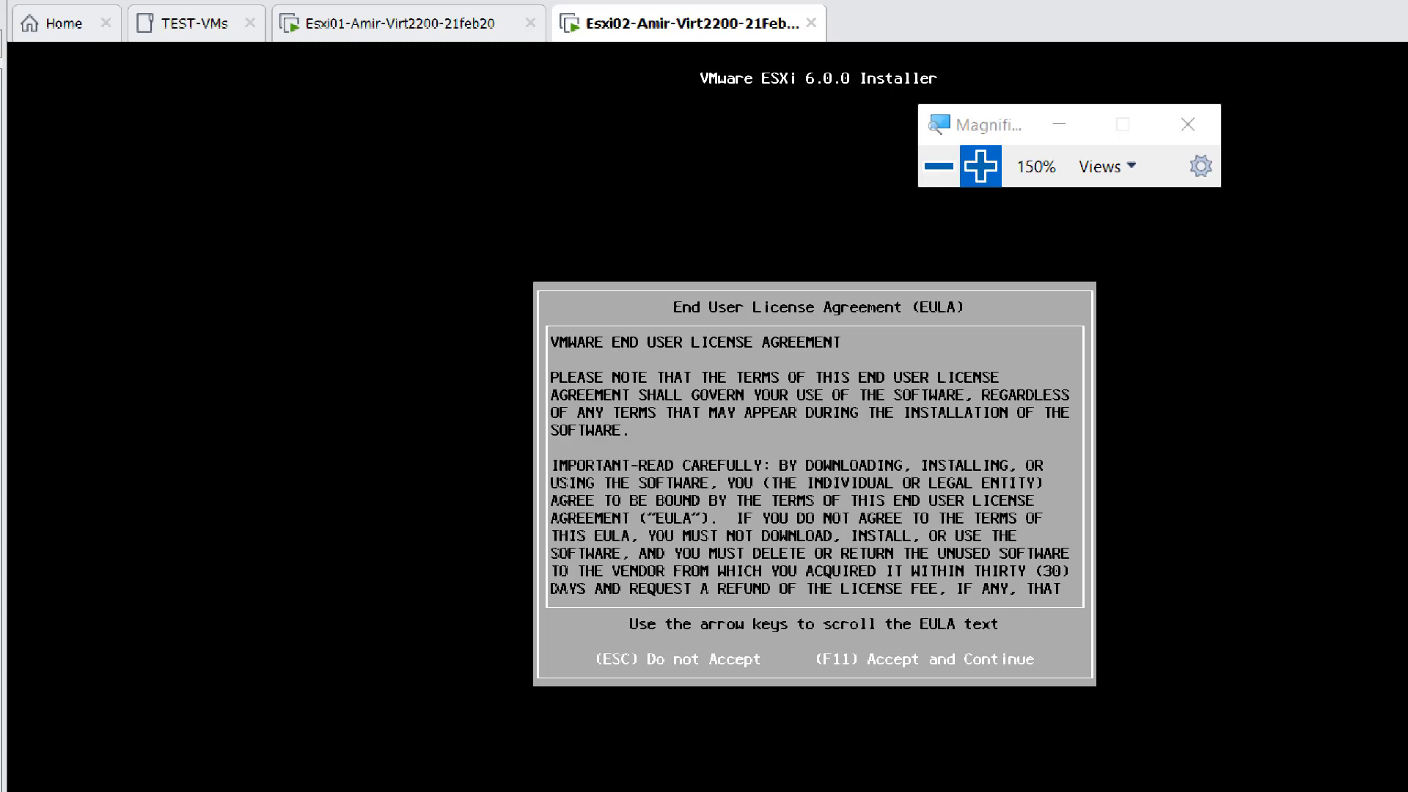
pyautogui.press('F11')
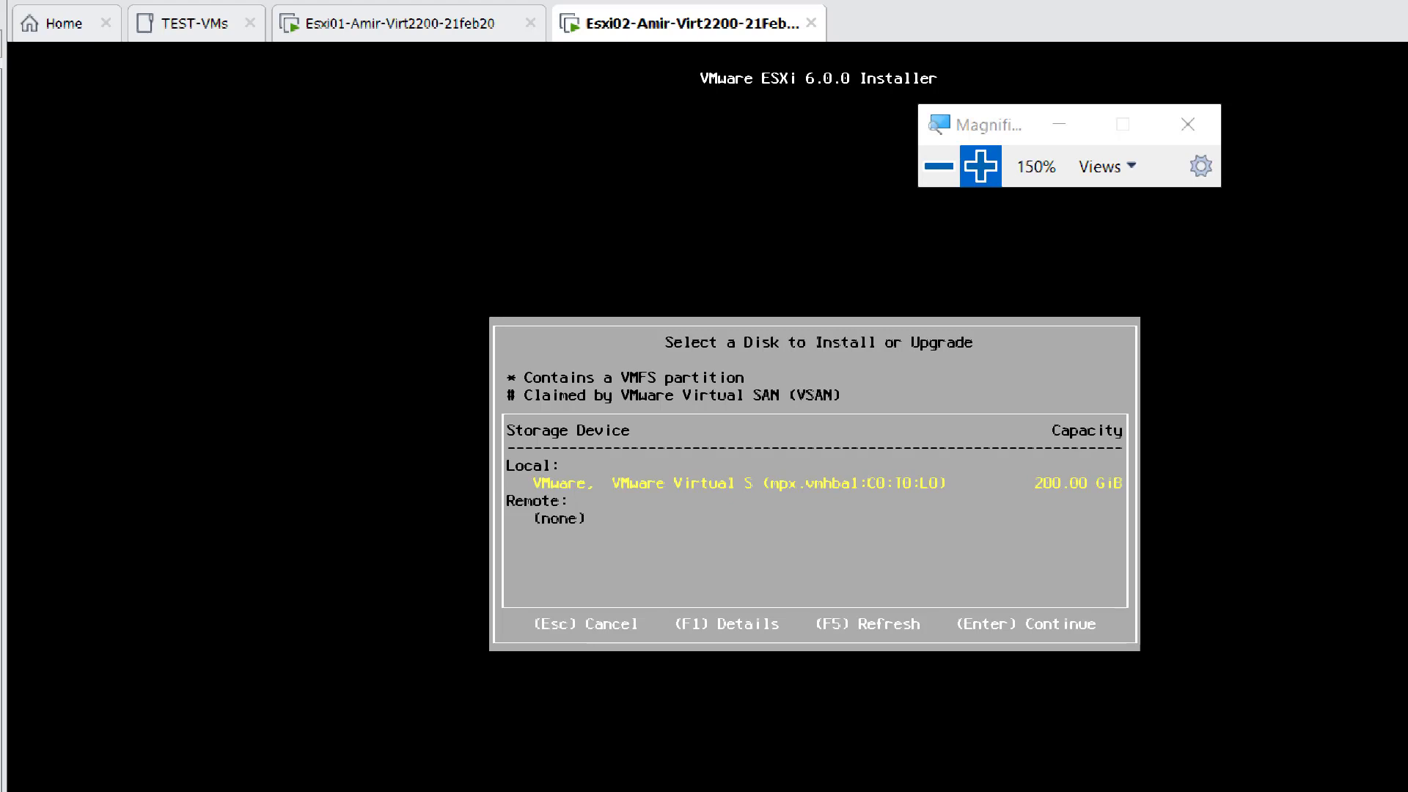
# - Select the local 200 GiB disk for the Esxi02 installation and accept the US Default keyboard layout
pyautogui.press('Return')
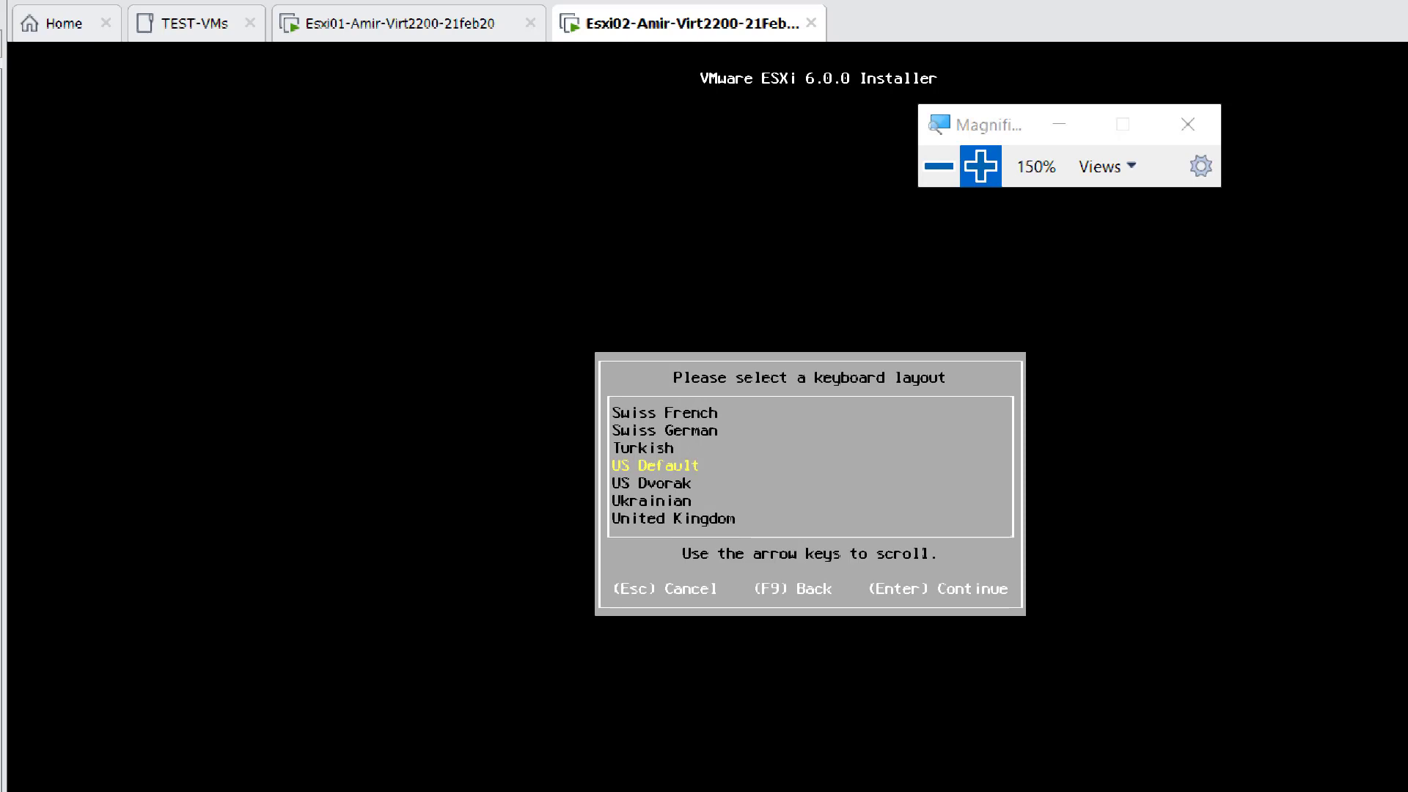
pyautogui.press('Return')
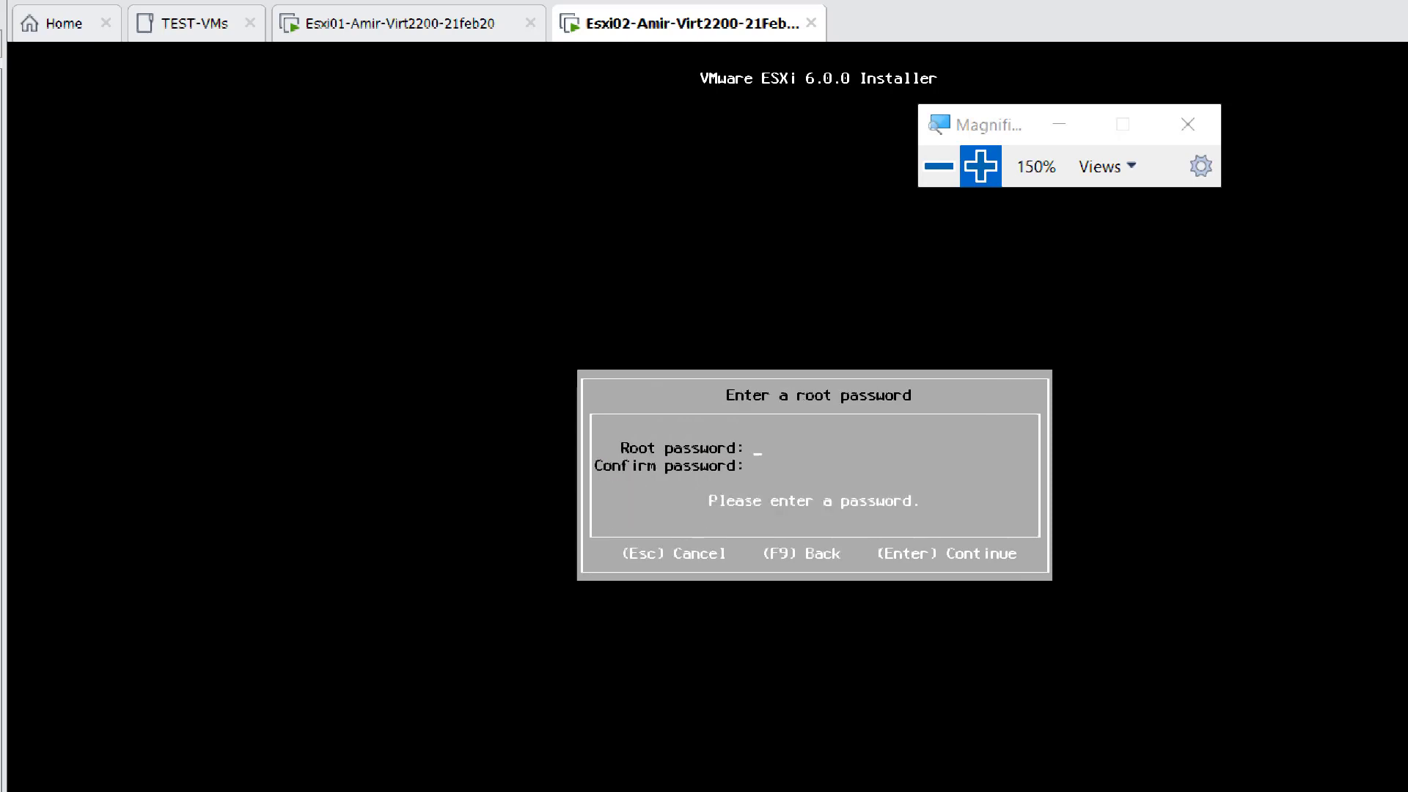
# - Enter and confirm the root password for Esxi02, then confirm installing ESXi 6.0.0 on its disk
pyautogui.write('********')
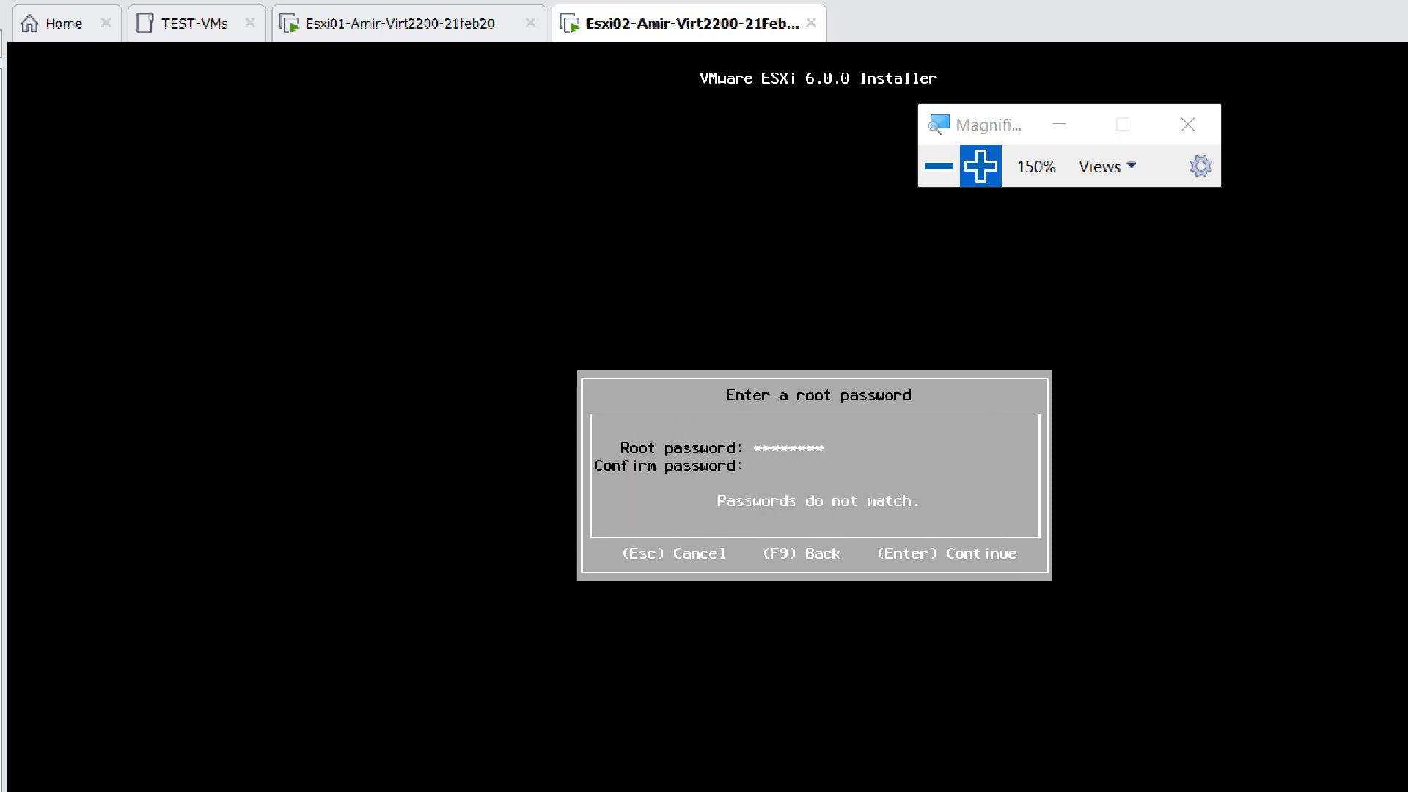
pyautogui.write('*********')
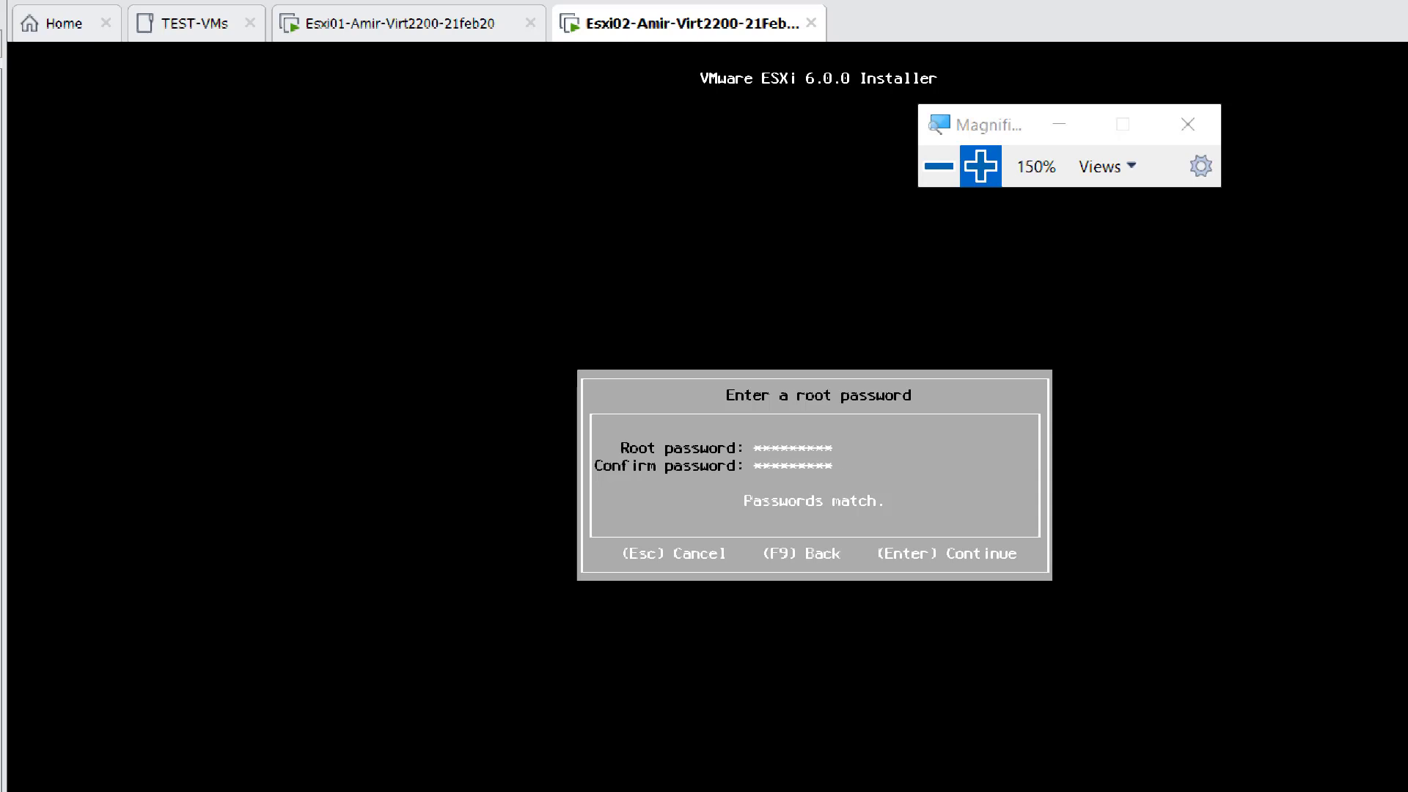
pyautogui.press('Return')
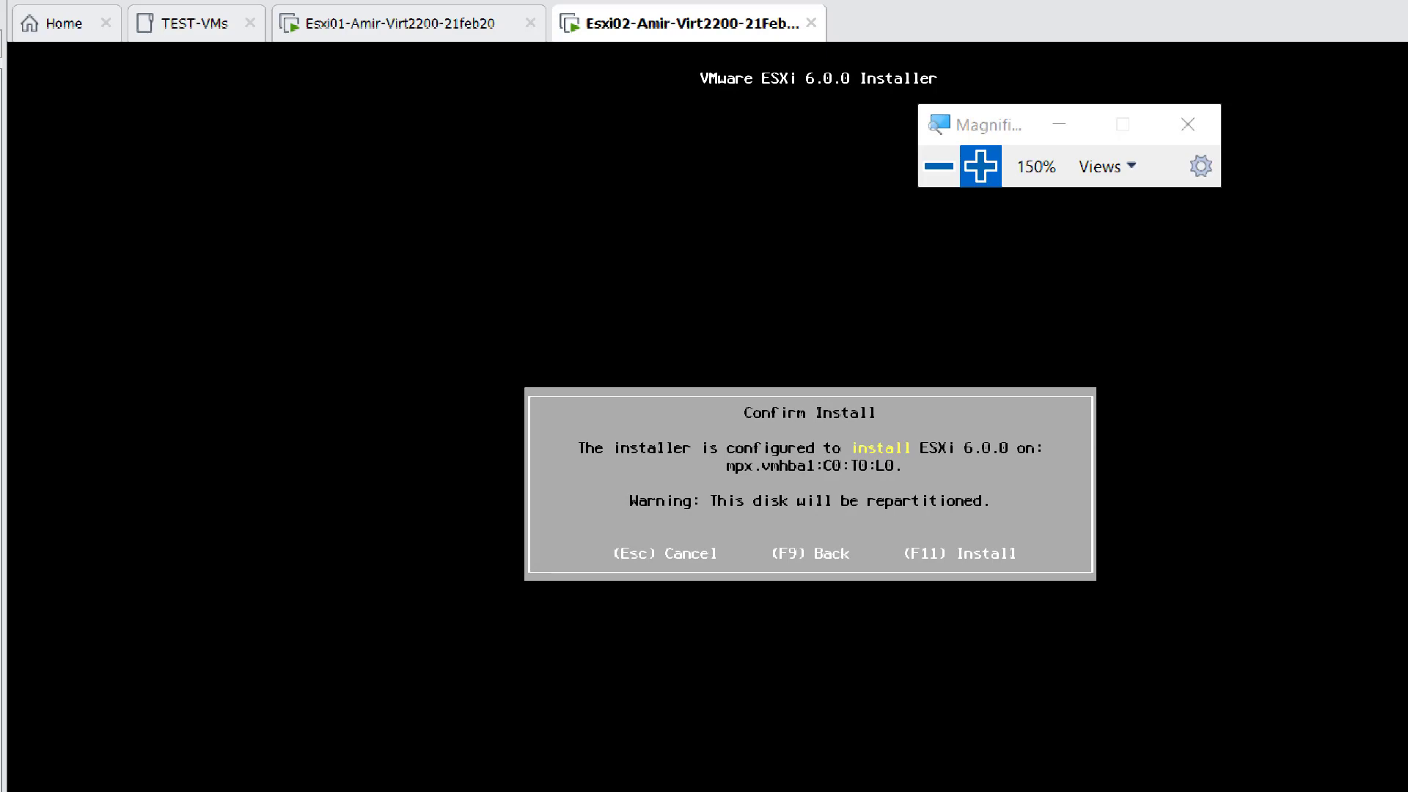
pyautogui.press('F11')
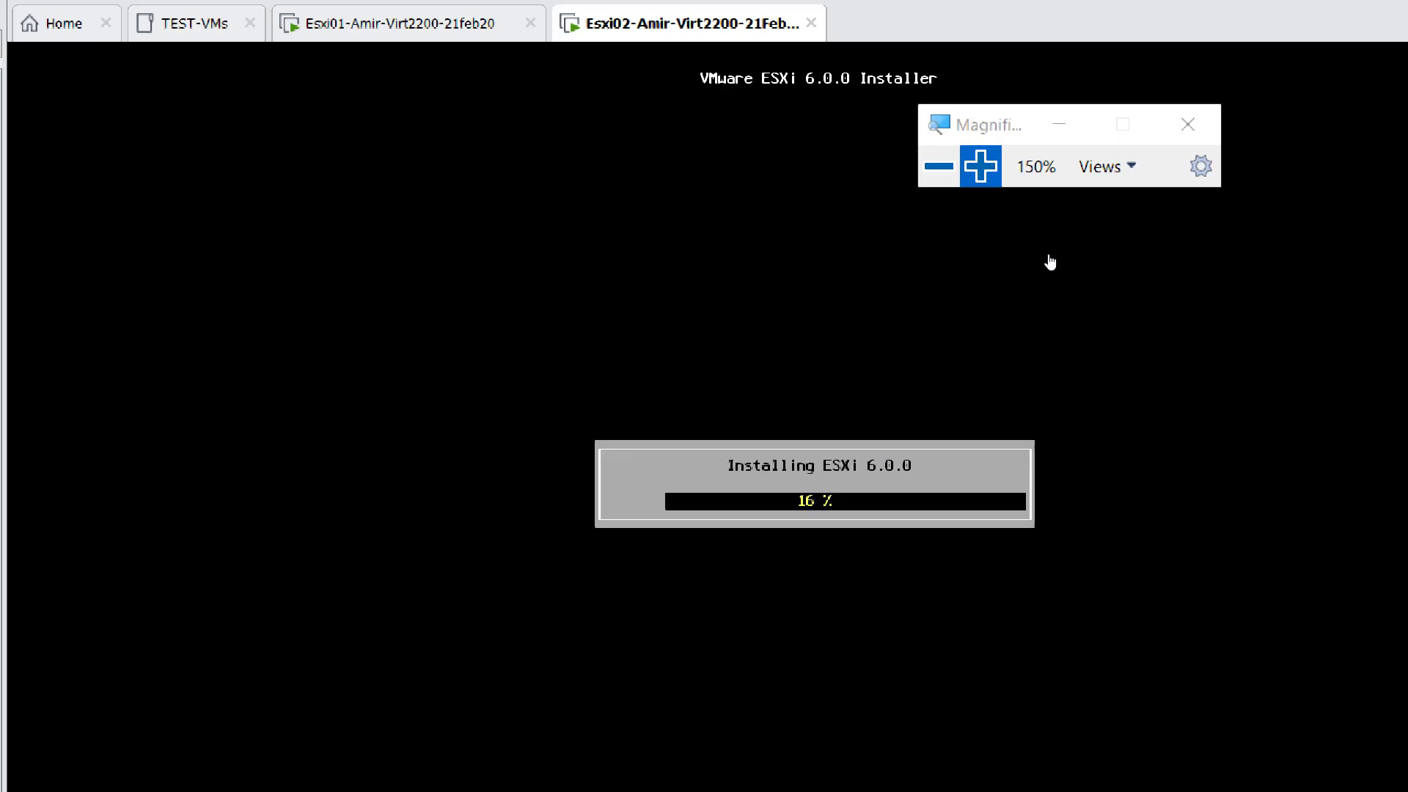
pyautogui.click(946, 169)
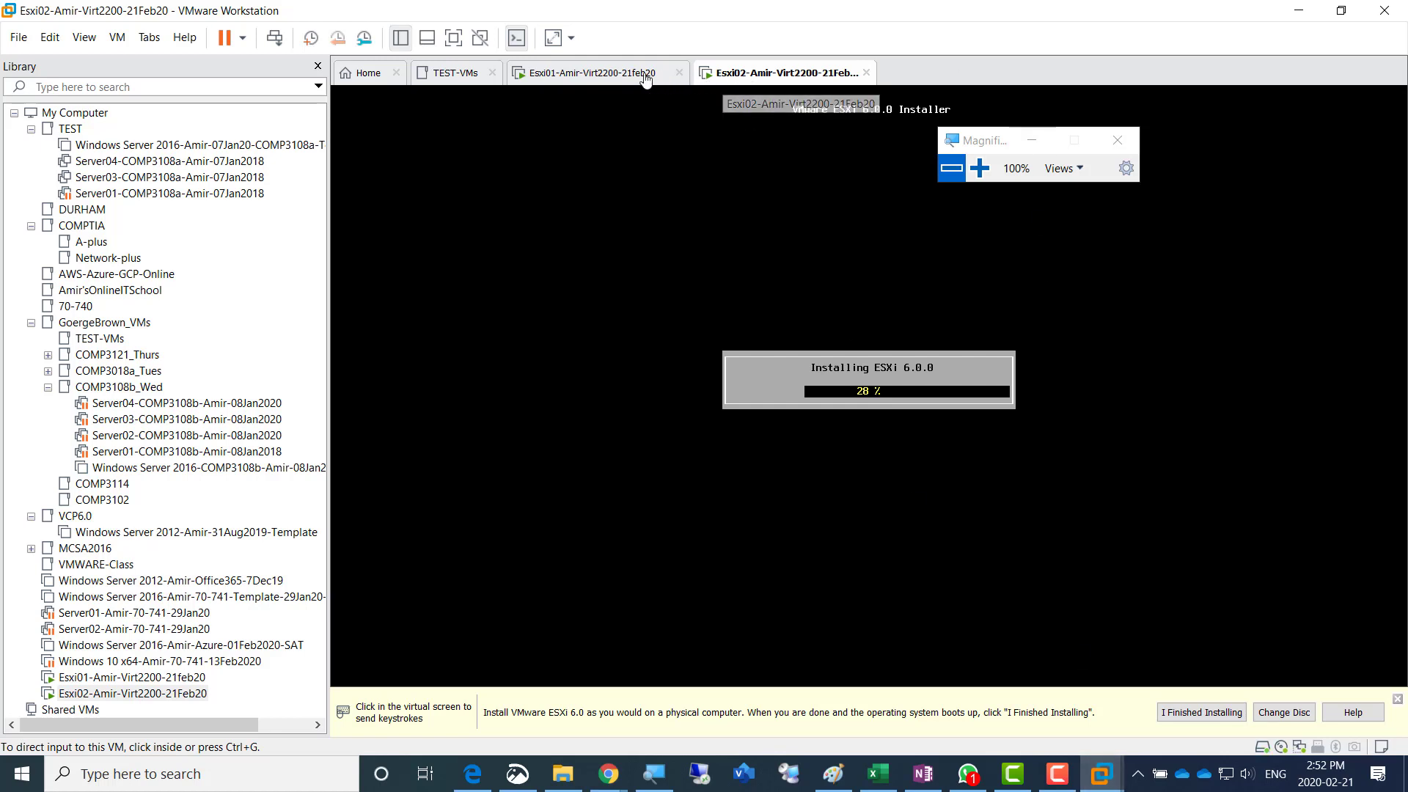
# - Return to the Esxi01 virtual machine, reboot it from the completed ESXi installation, and release the cursor from its console
pyautogui.click(586, 81)
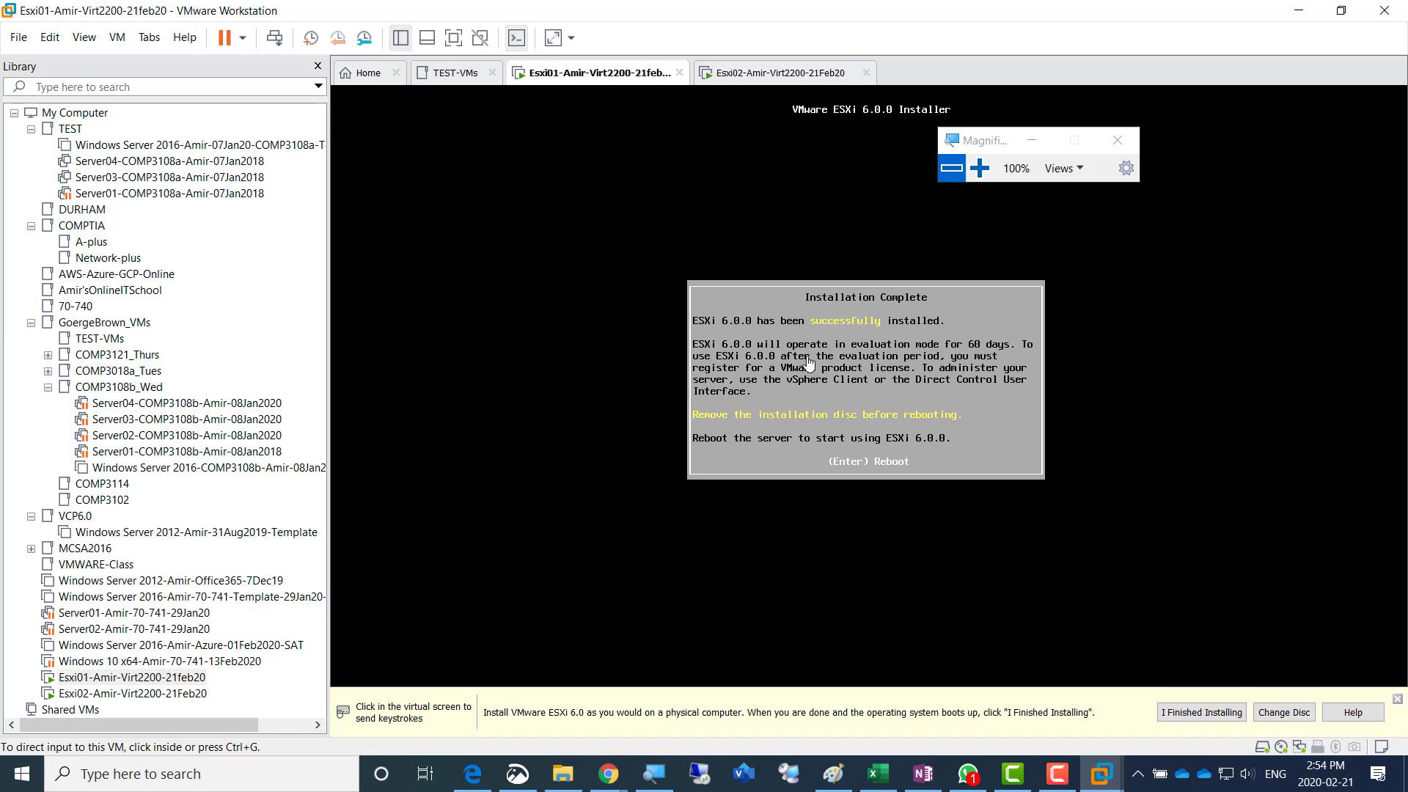
pyautogui.click(862, 403)
pyautogui.press('Return')
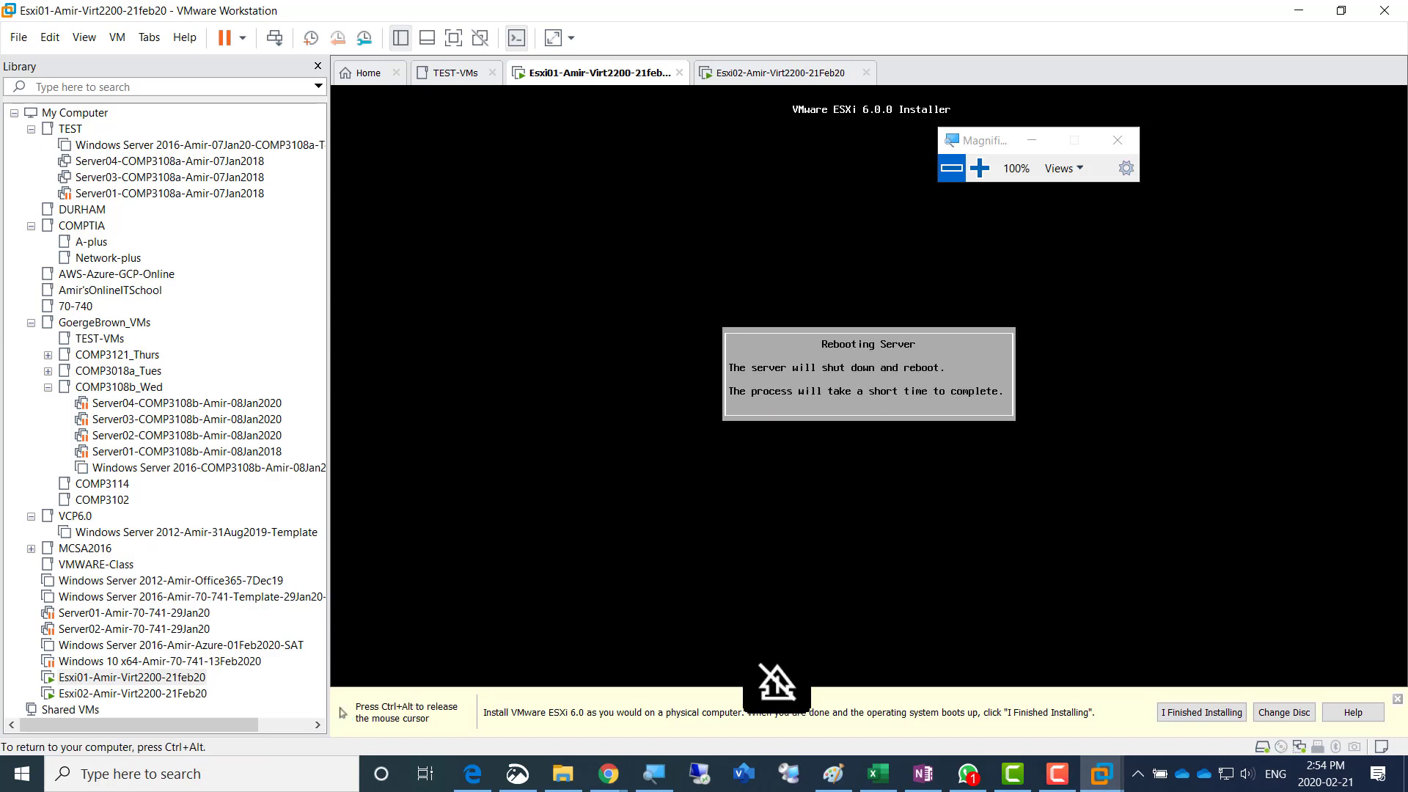
pyautogui.hotkey('ctrl', 'alt')
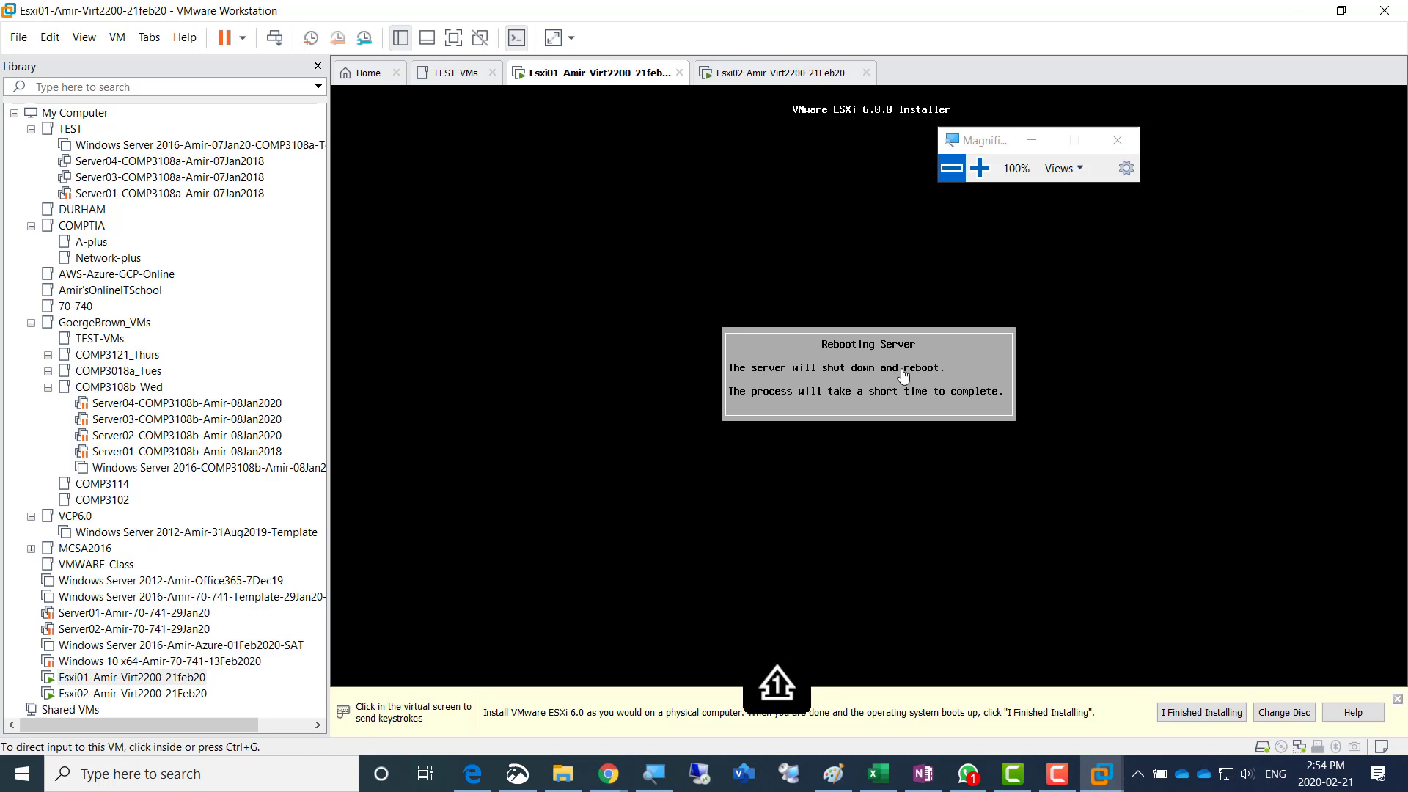
# - Reboot the Esxi02 virtual machine from its completed ESXi installation and release the cursor from its console
pyautogui.click(775, 81)
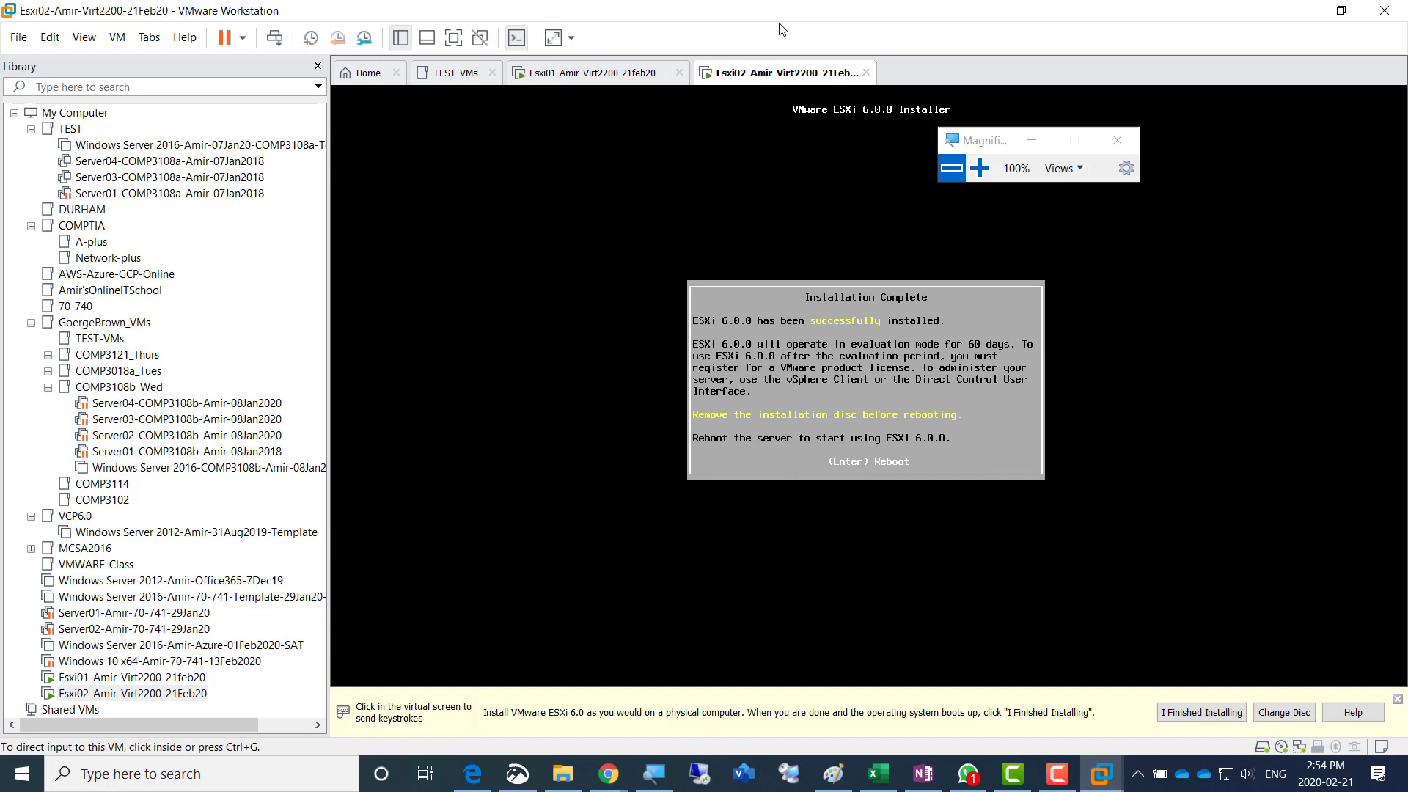
pyautogui.click(909, 396)
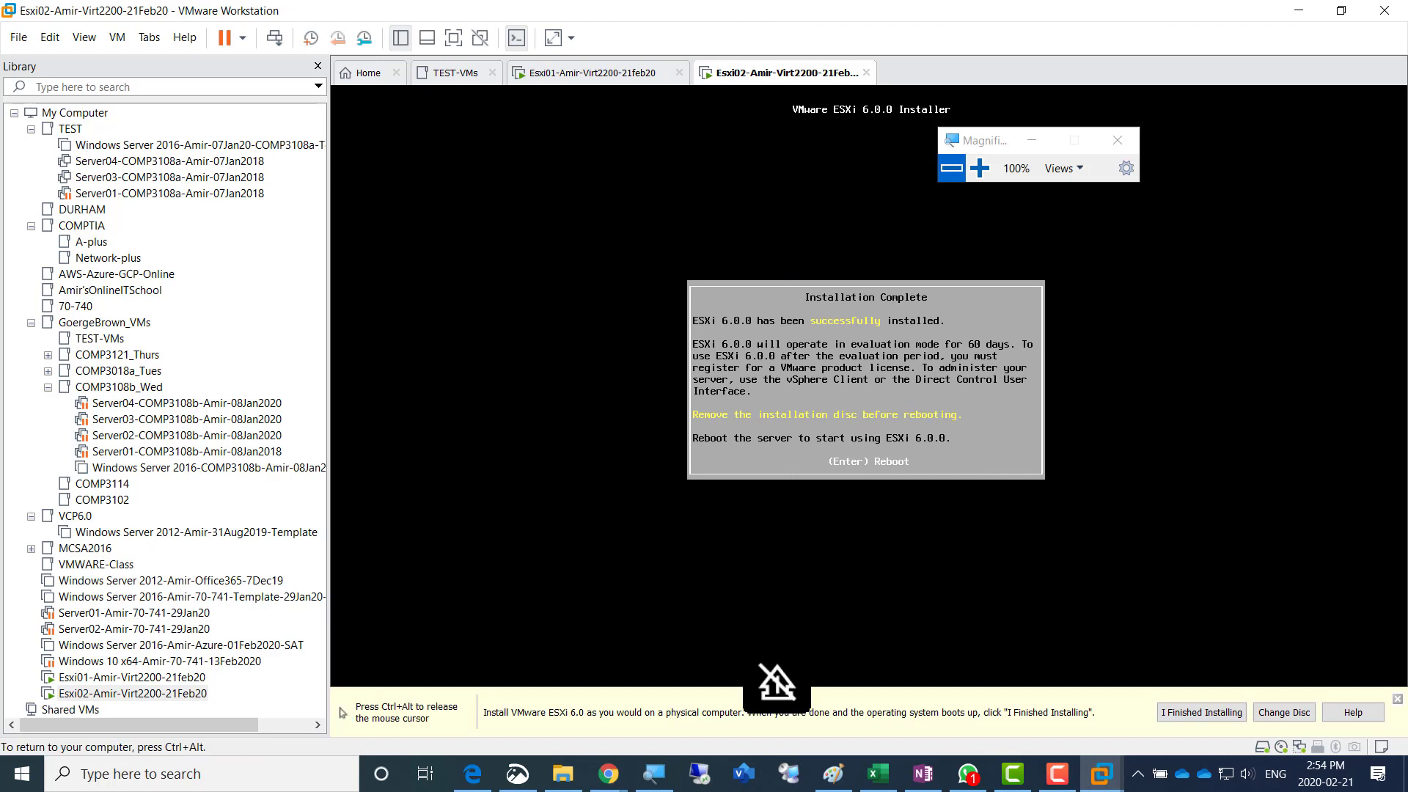
pyautogui.press('Return')
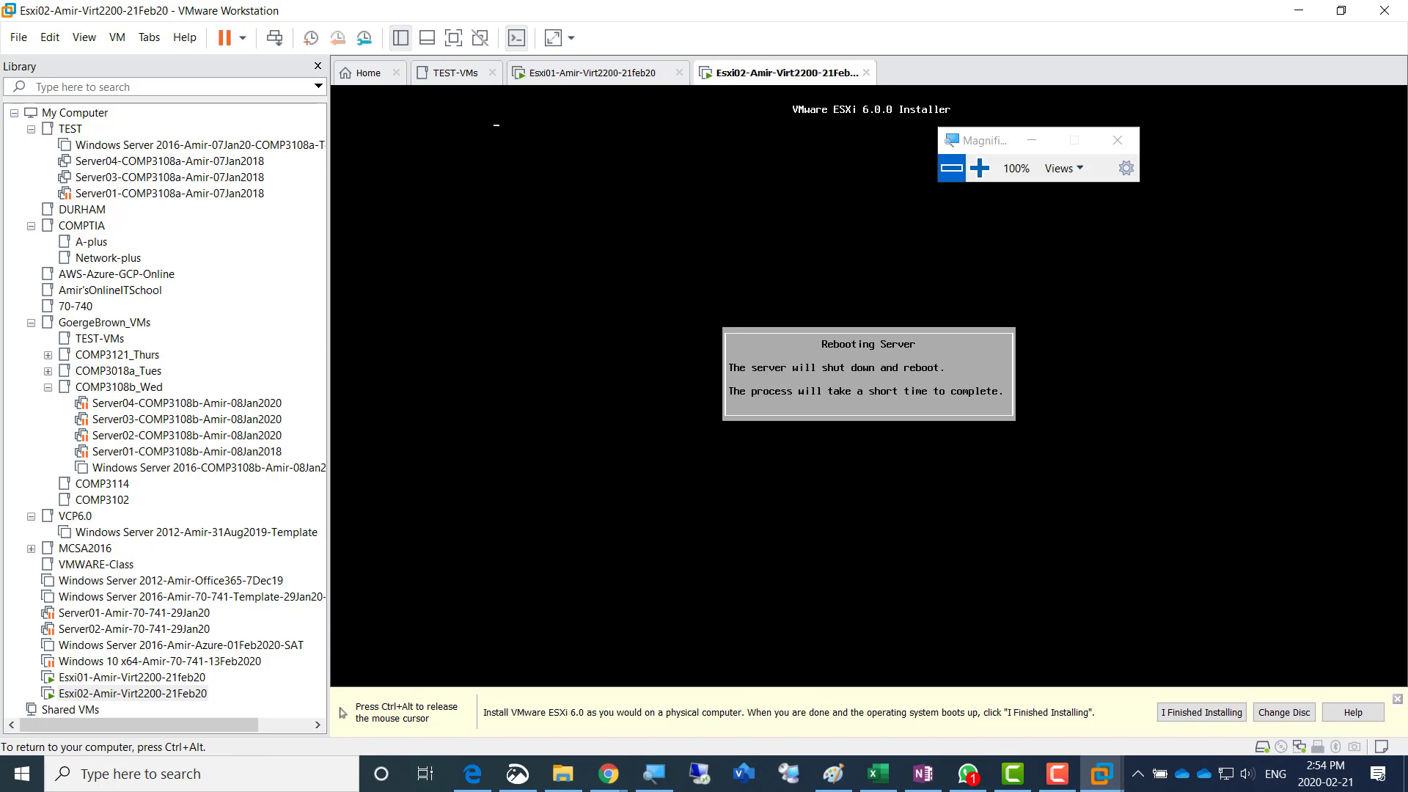
pyautogui.hotkey('ctrl', 'alt')
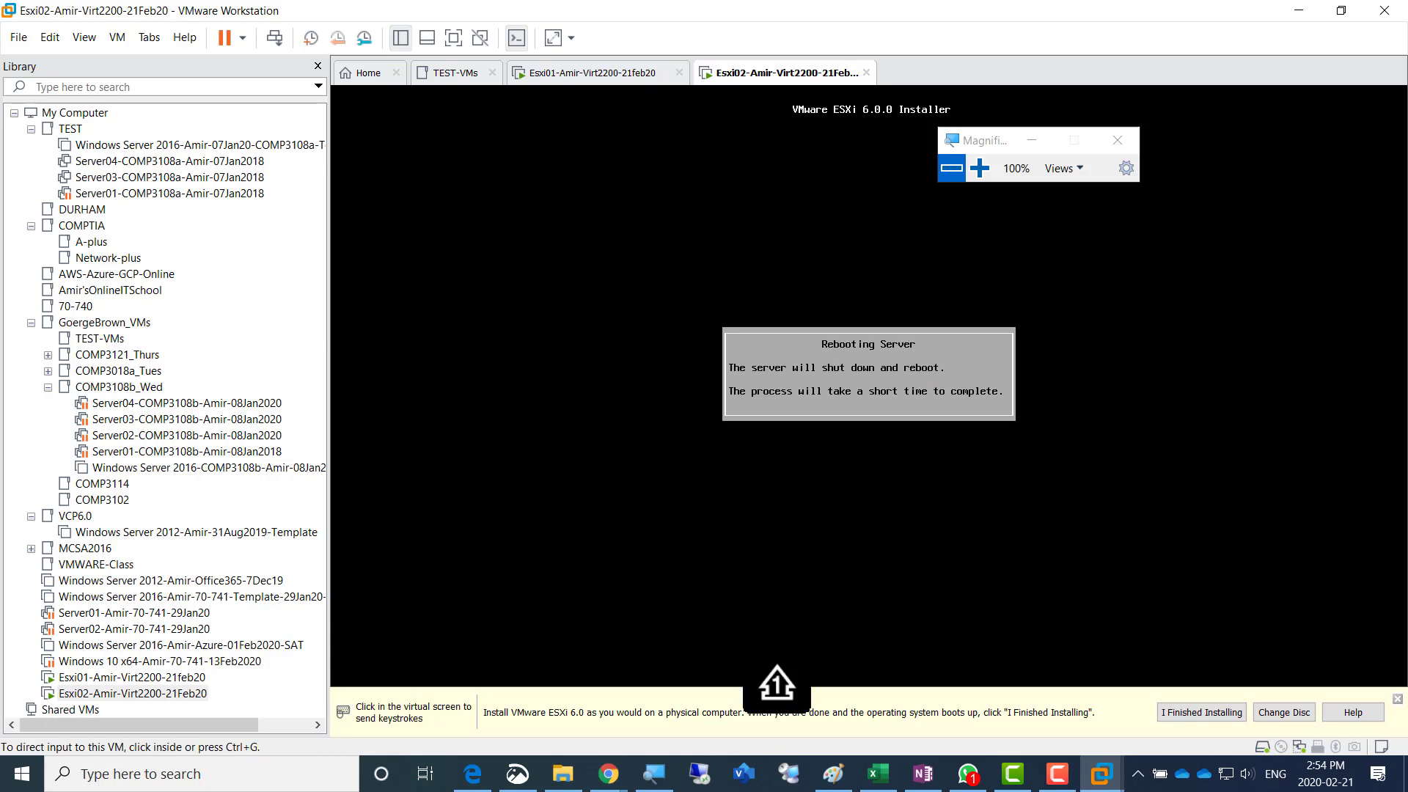
# - Switch to the lab network diagram in Paint and activate the Text tool for adding a label
pyautogui.click(834, 776)
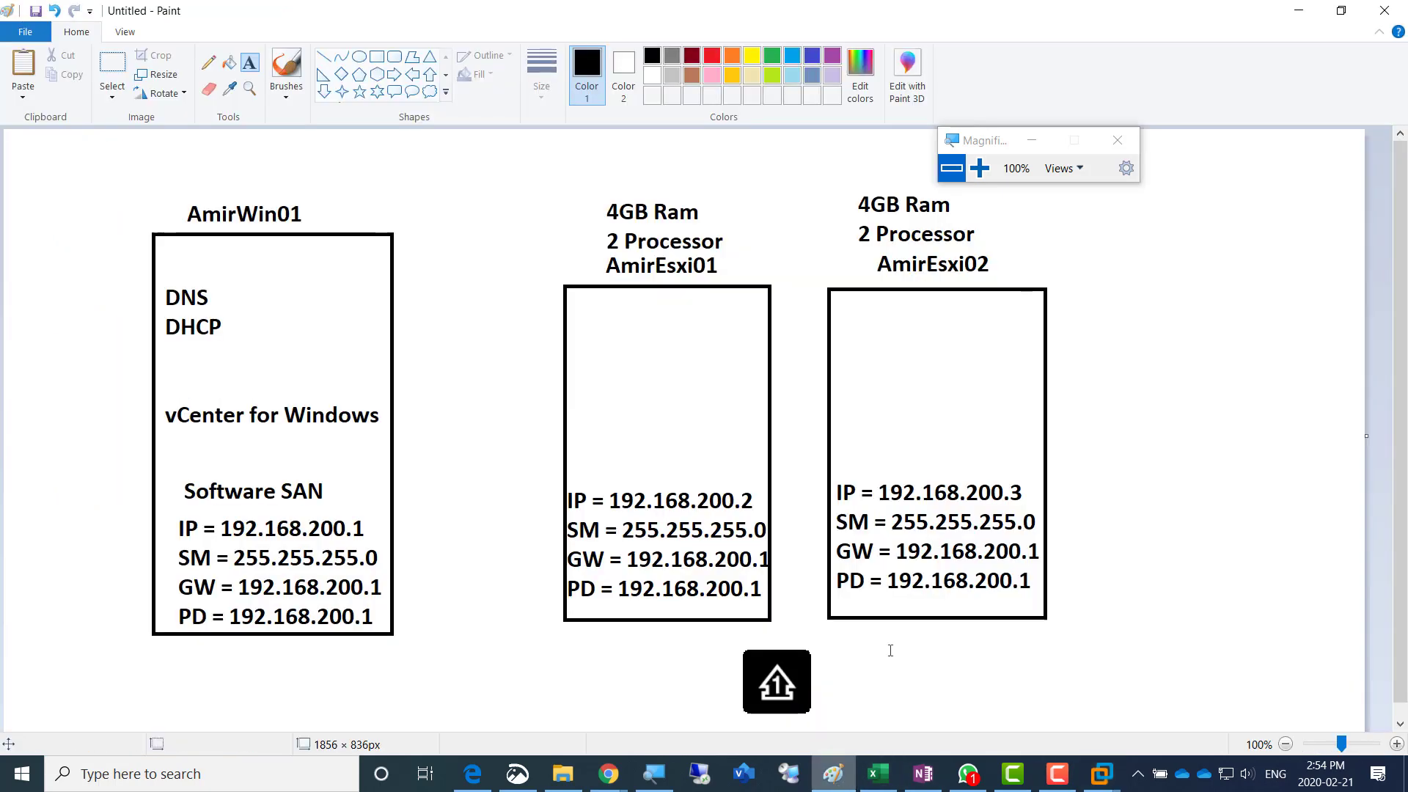
pyautogui.click(210, 65)
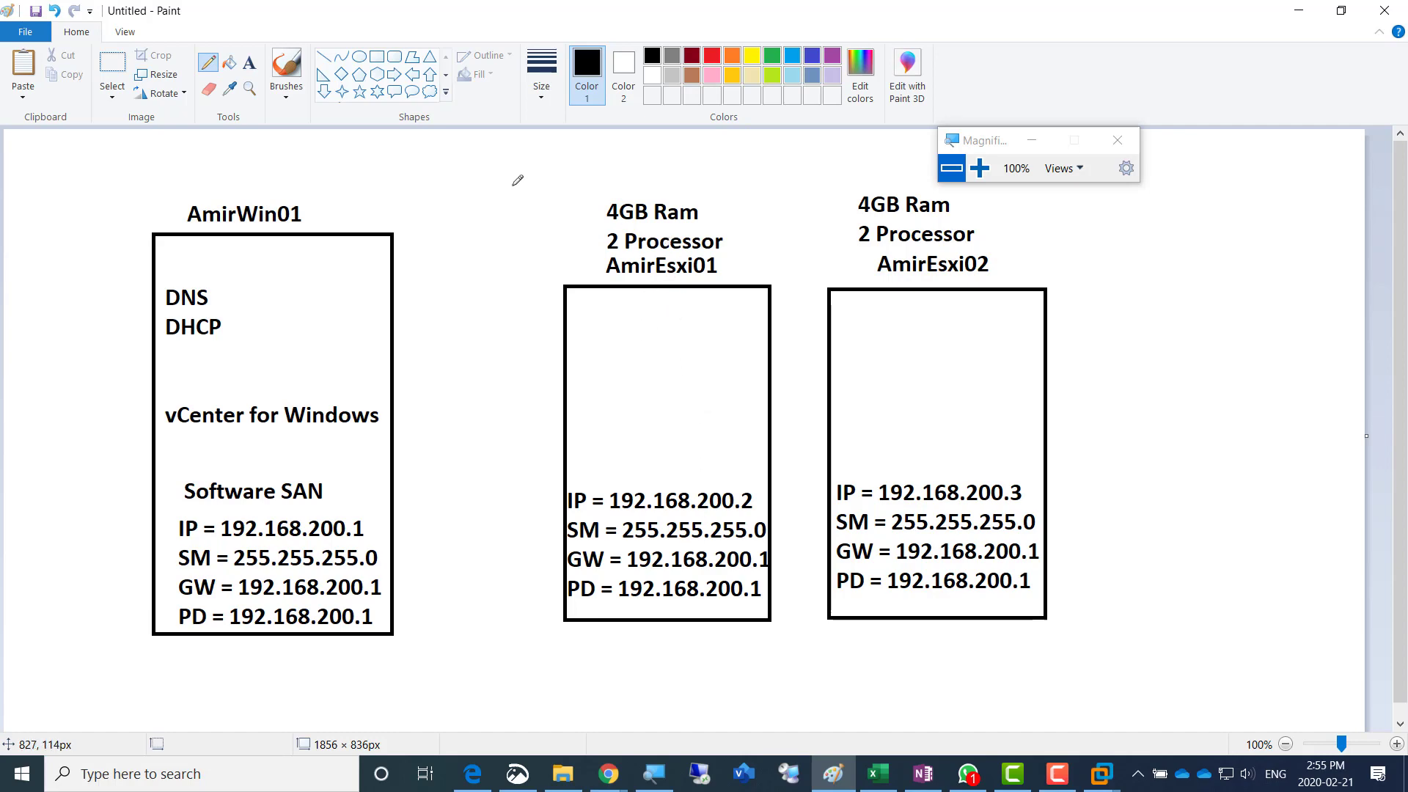
pyautogui.click(249, 62)
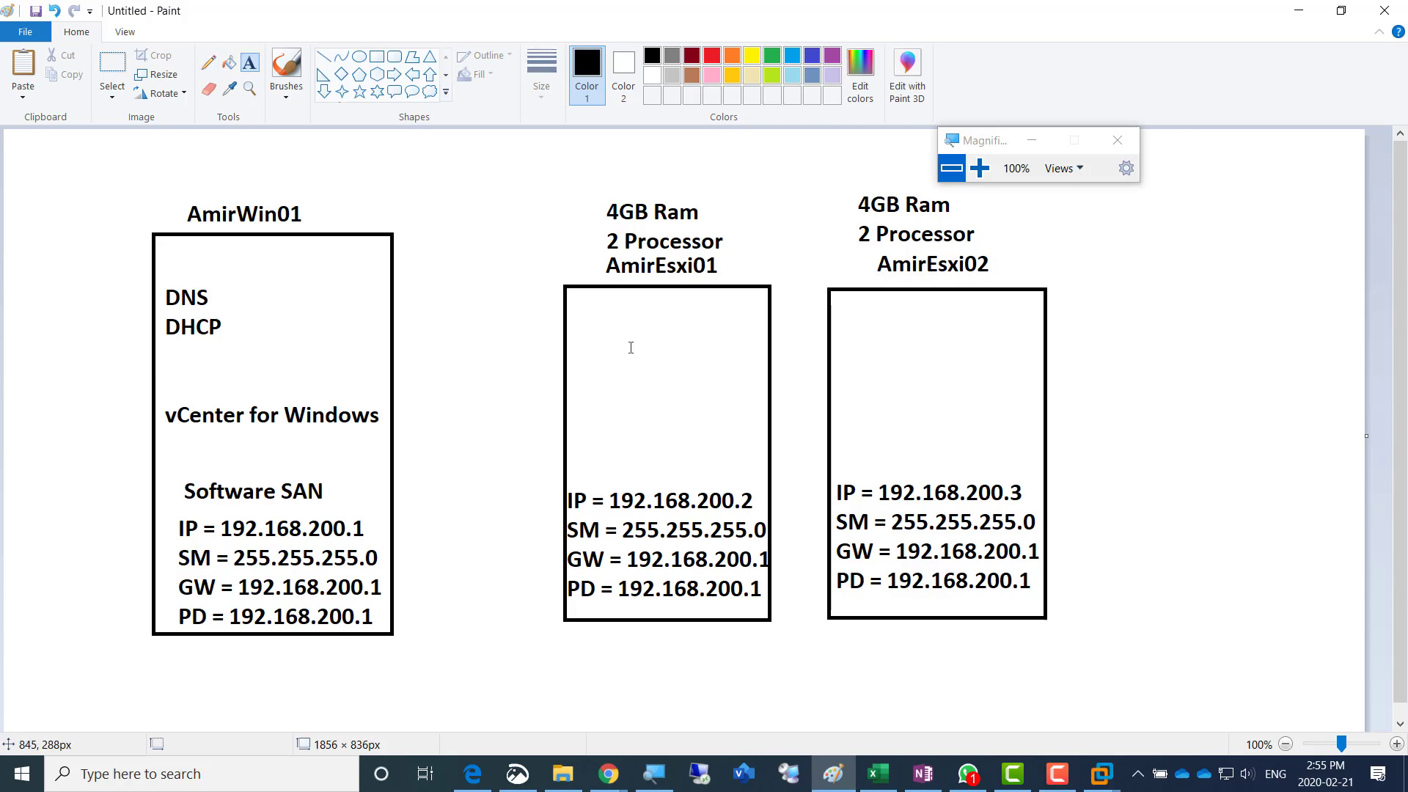
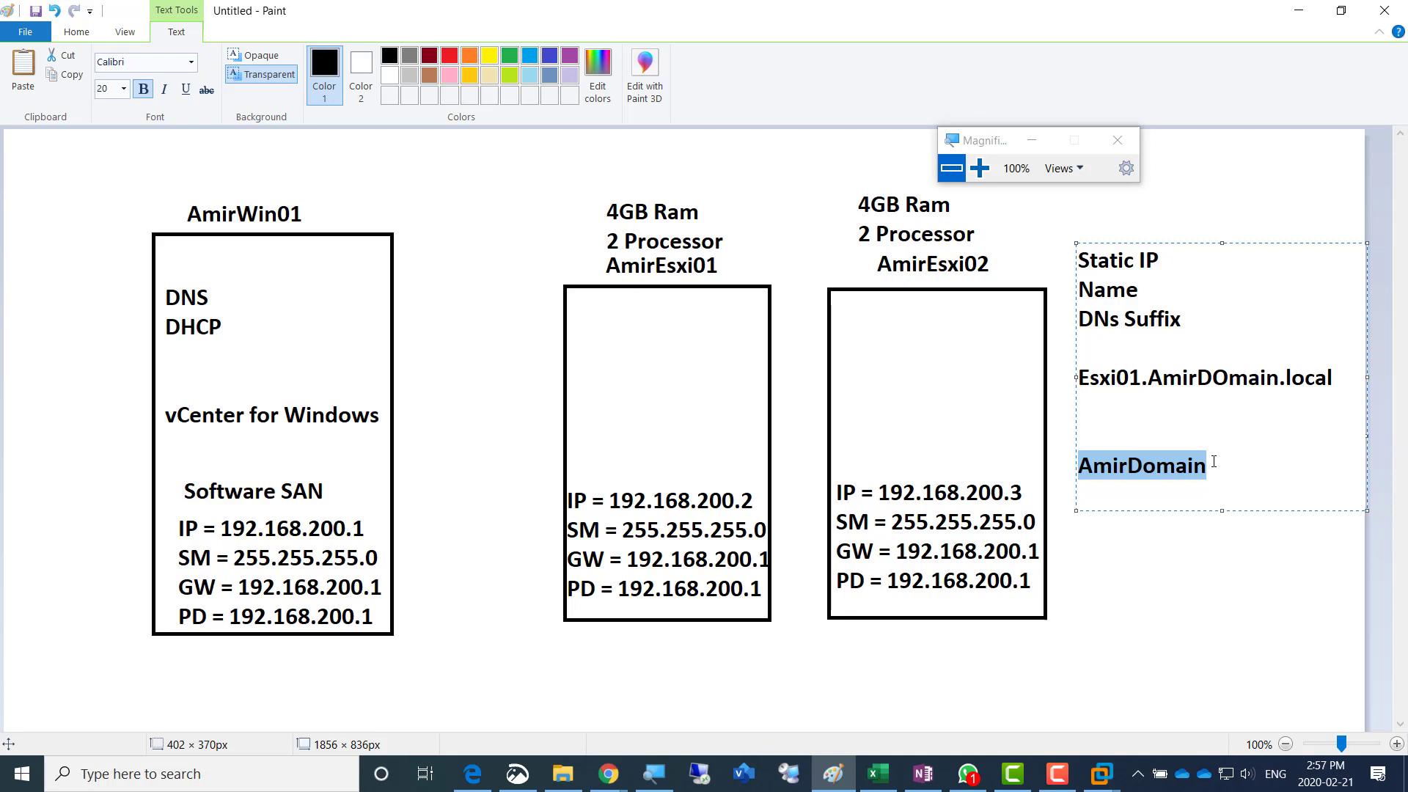
# - Move the AmirDomain text up to the "DNs Suffix" line of the notes and put a colon before it
pyautogui.press('BackSpace')
pyautogui.press('Up')
pyautogui.press('Up')
pyautogui.press('Up')
pyautogui.press('Up')
pyautogui.press('Up')
pyautogui.press('End')
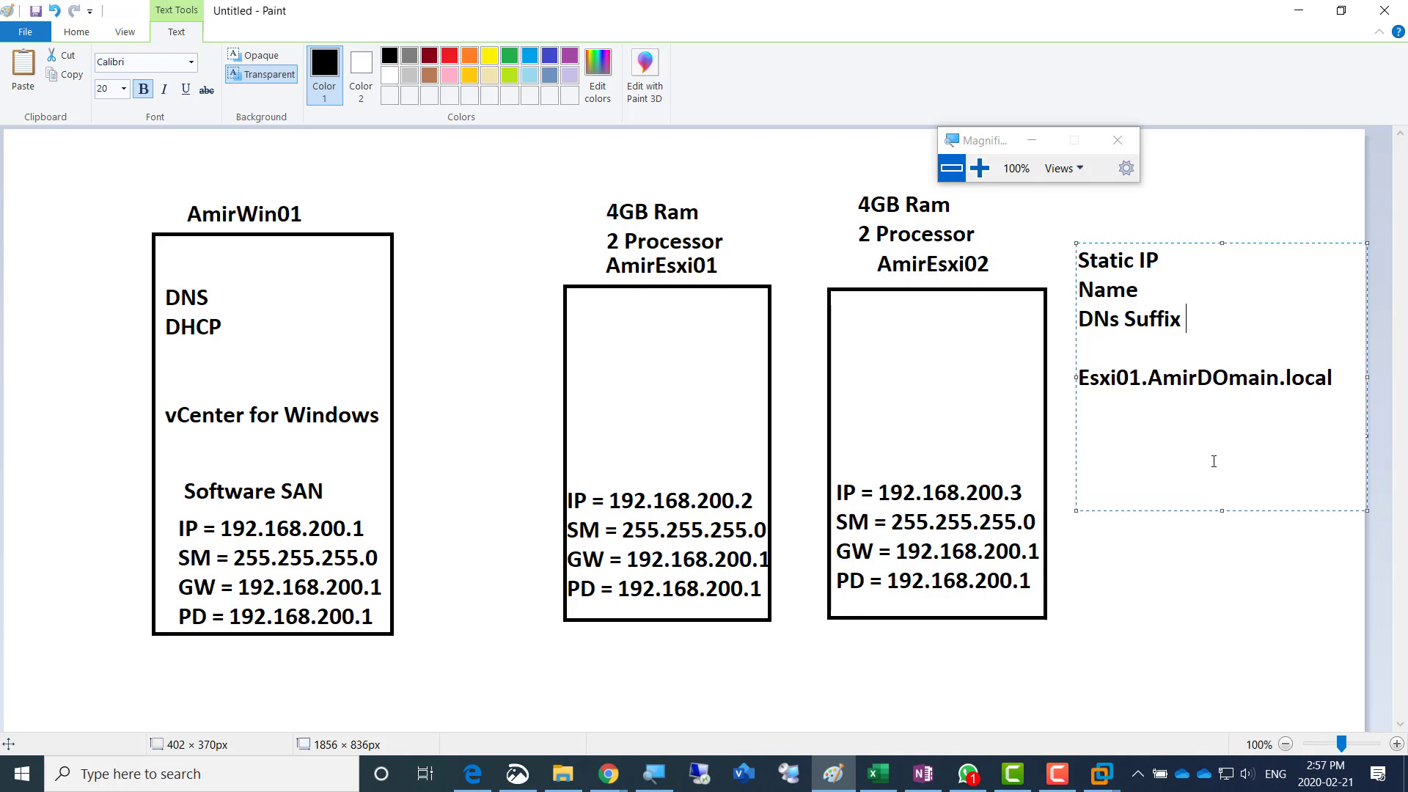
pyautogui.write('AmirDomain')
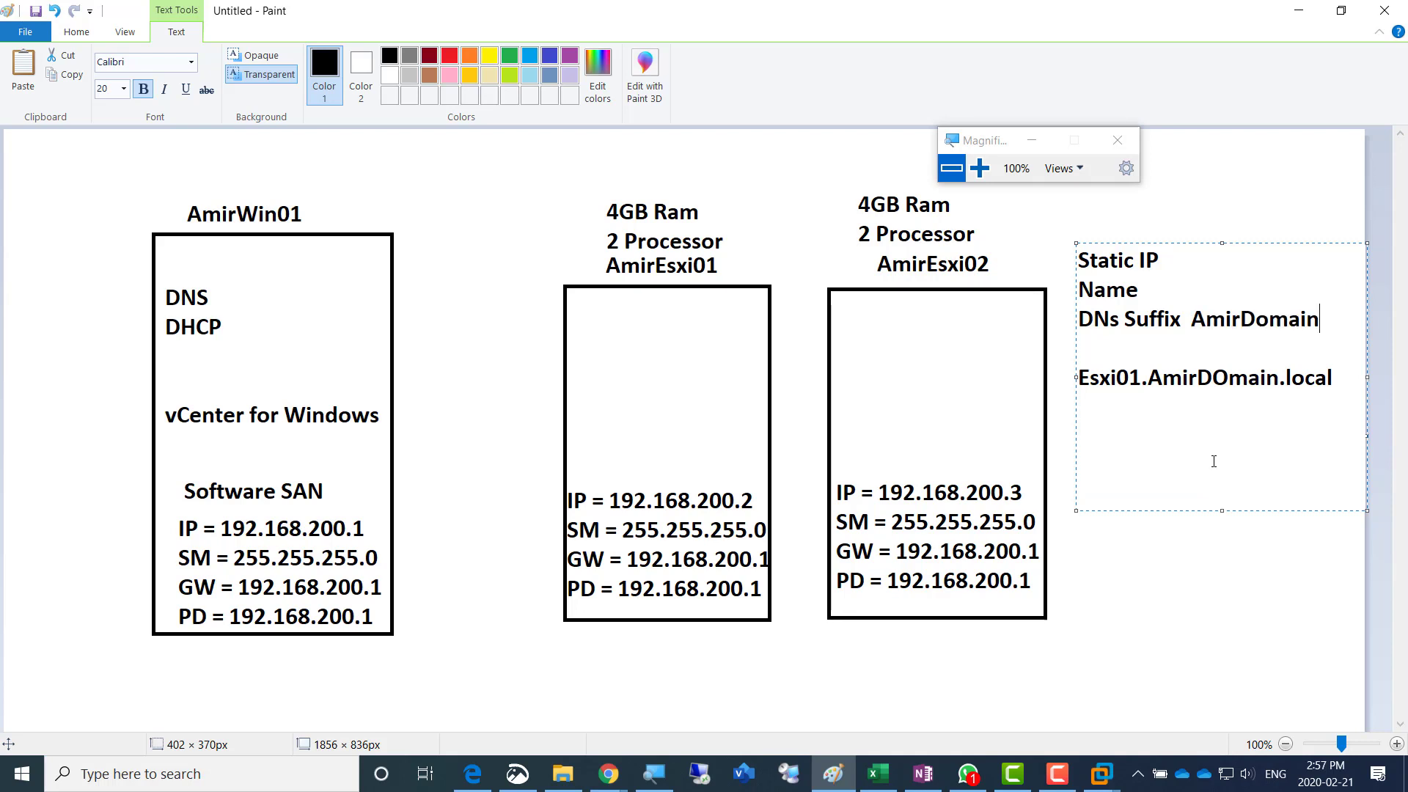
pyautogui.click(1188, 323)
pyautogui.write(':')
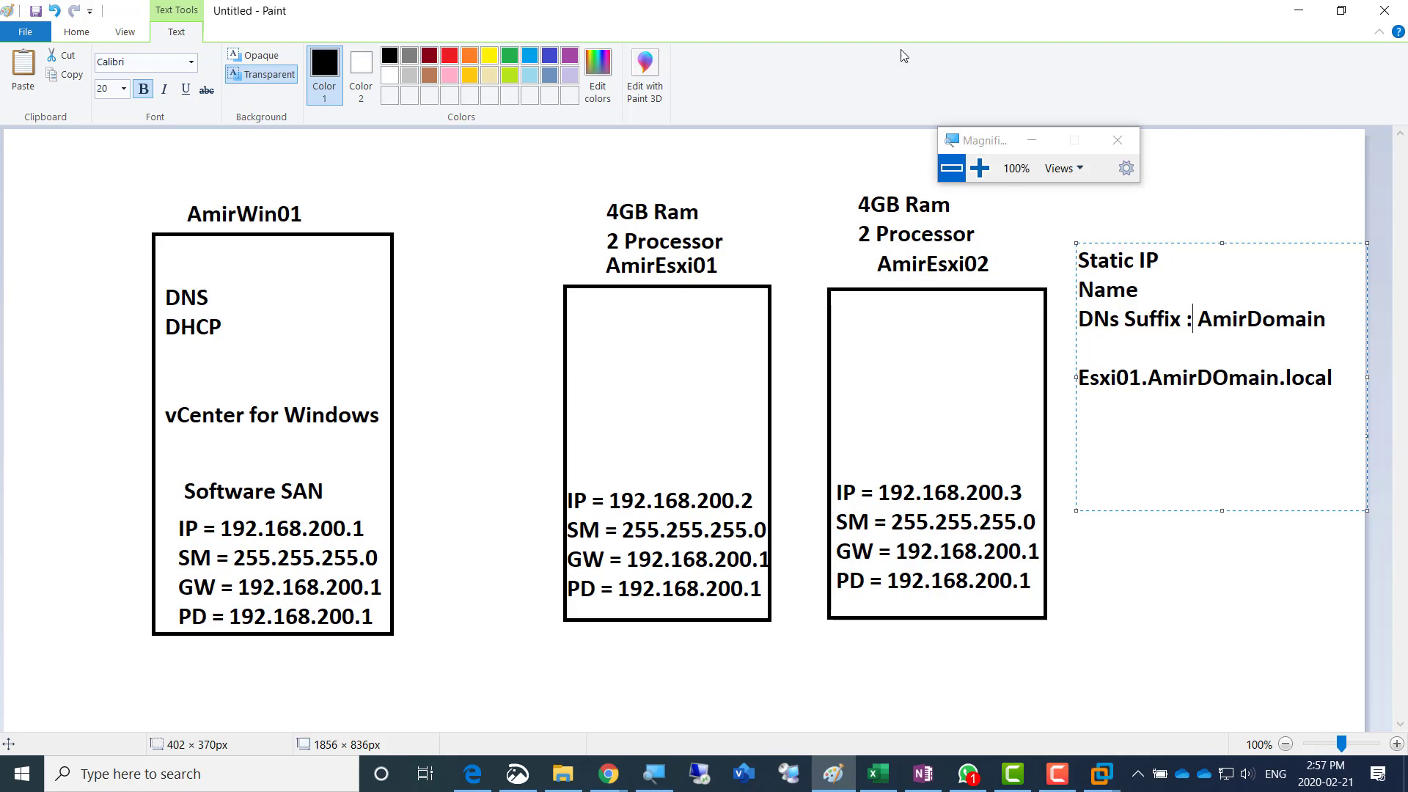
# - Switch to VMware Workstation and check the console screens of Esxi01 and Esxi02, returning to Esxi01
pyautogui.hotkey('alt', 'Tab')
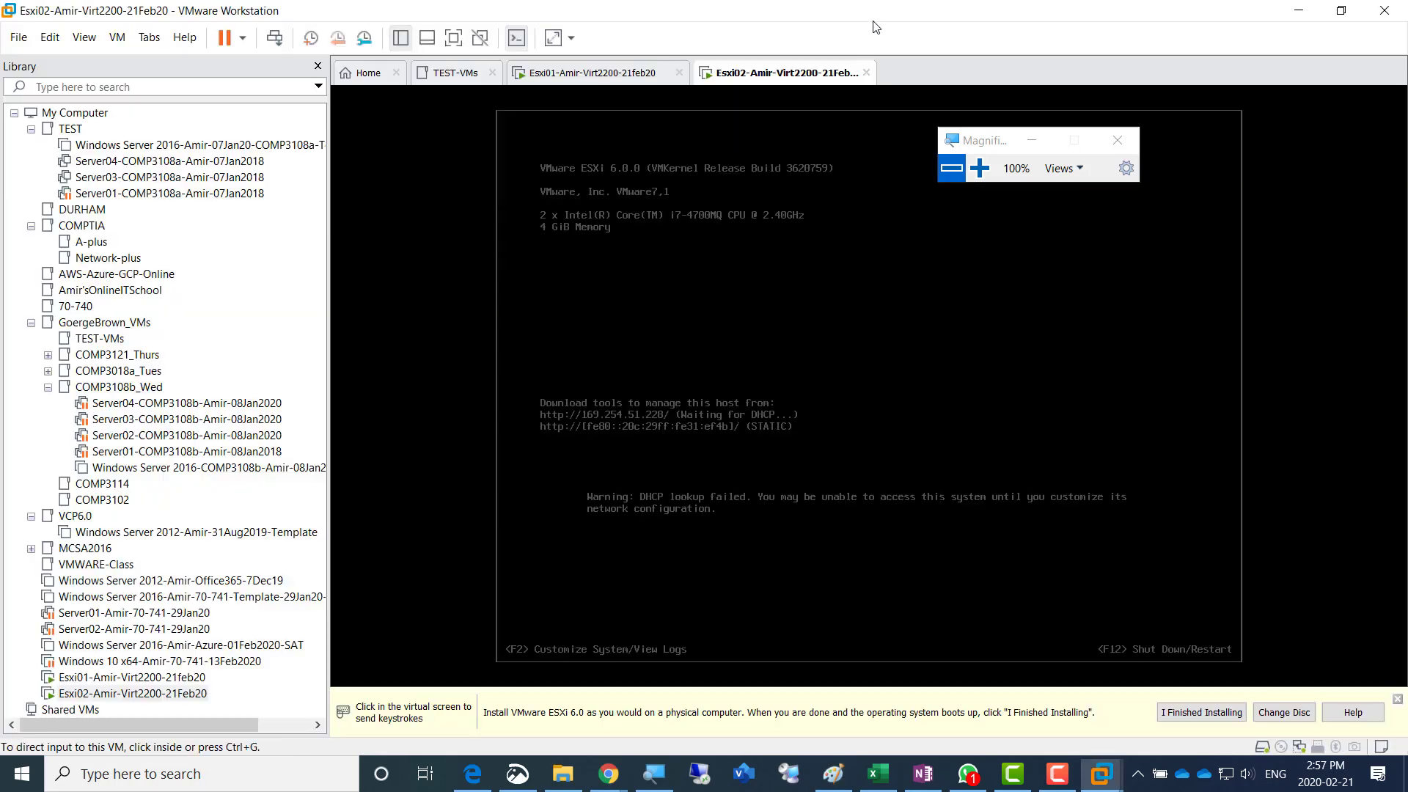
pyautogui.click(591, 75)
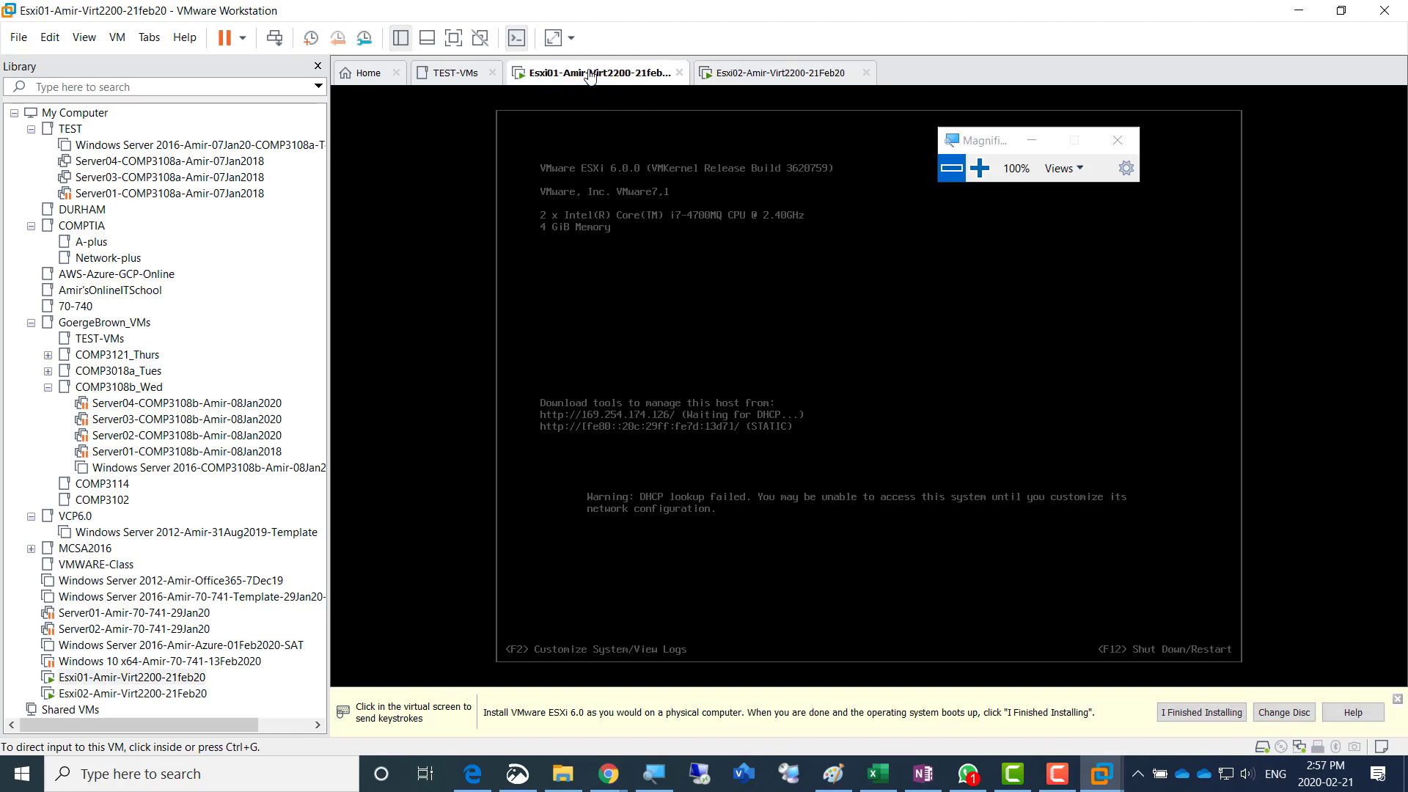
pyautogui.click(792, 76)
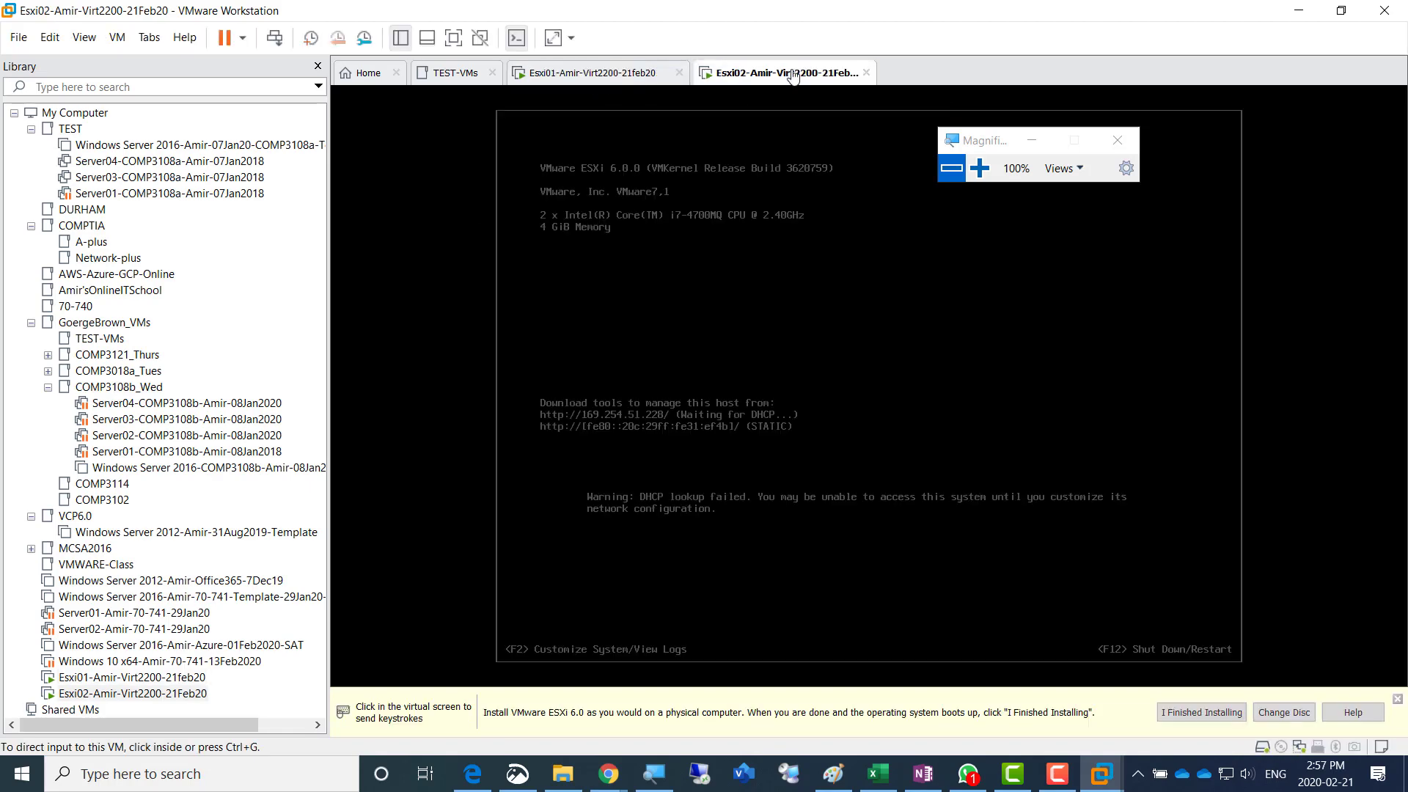
pyautogui.click(596, 77)
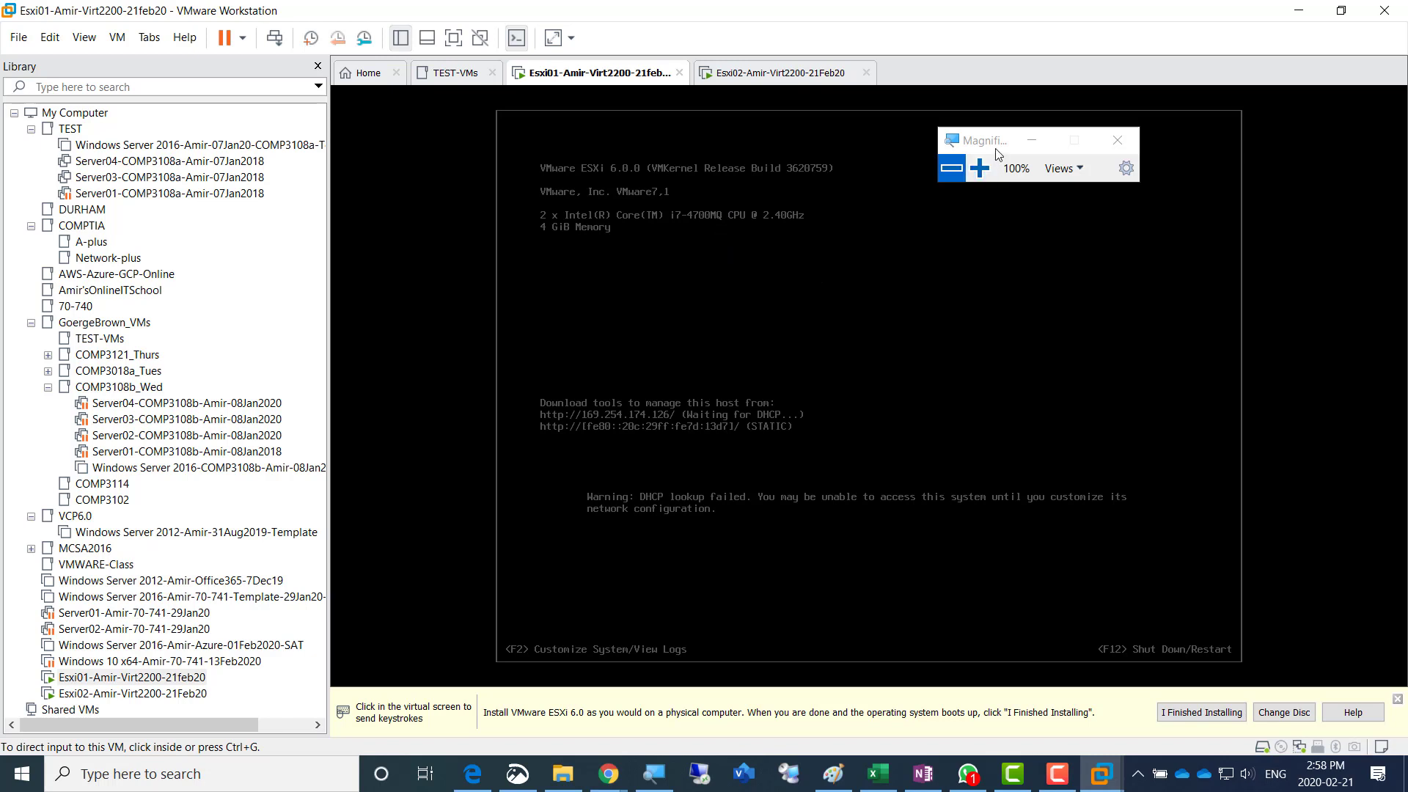
# - Open system customization on the Esxi01 console and log in as root with the account password, magnifying the screen to 200%
pyautogui.moveTo(998, 141); pyautogui.dragTo(1019, 50)
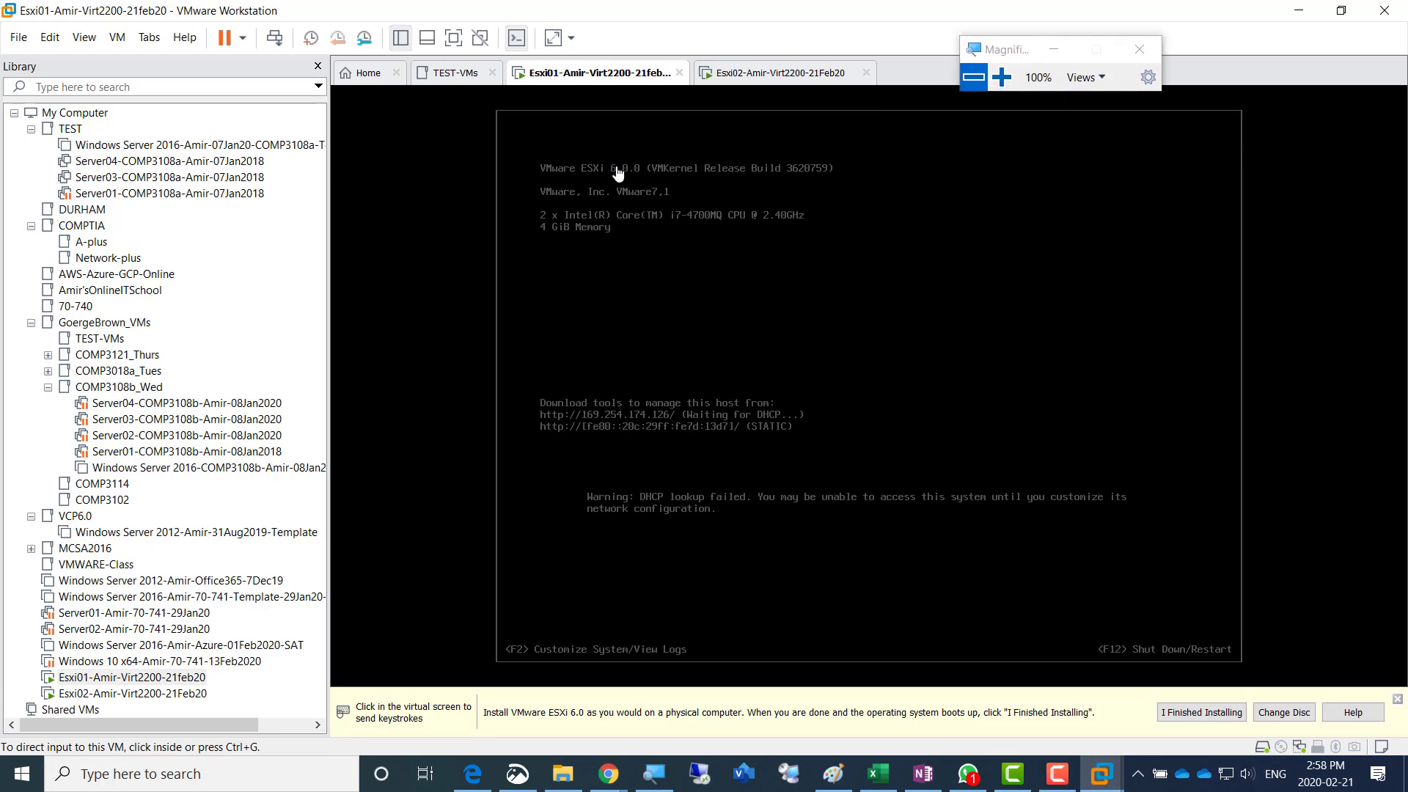
pyautogui.click(629, 209)
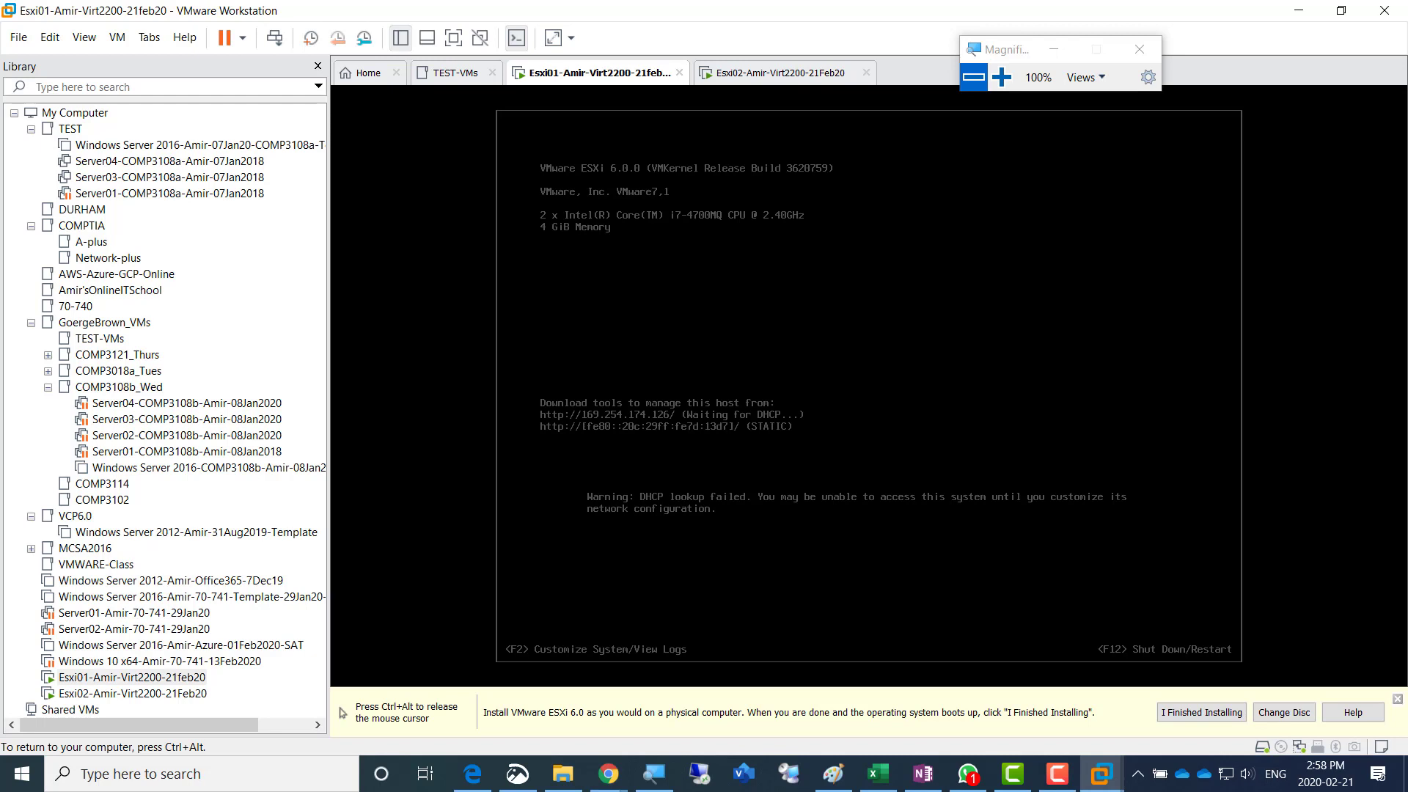
pyautogui.press('F2')
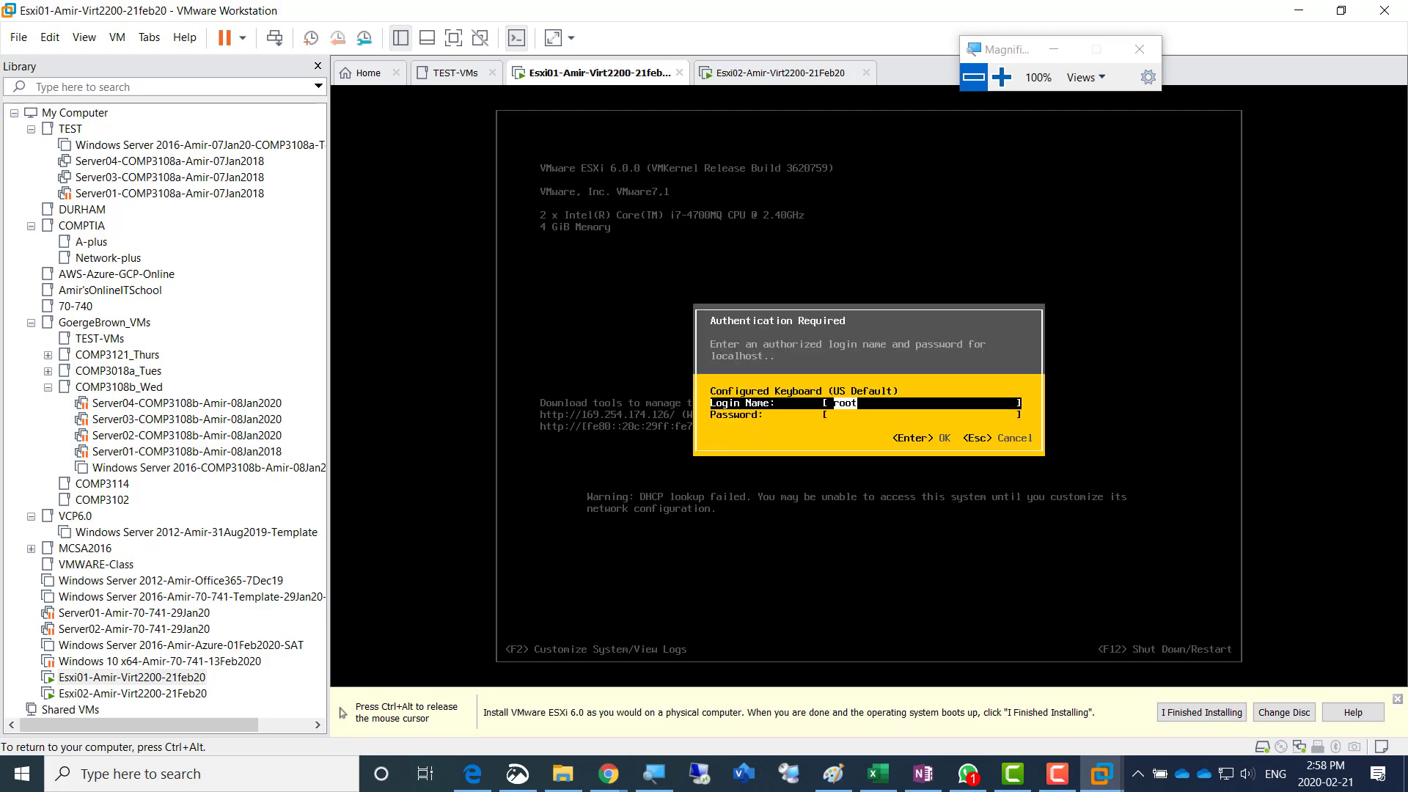
pyautogui.click(1001, 77)
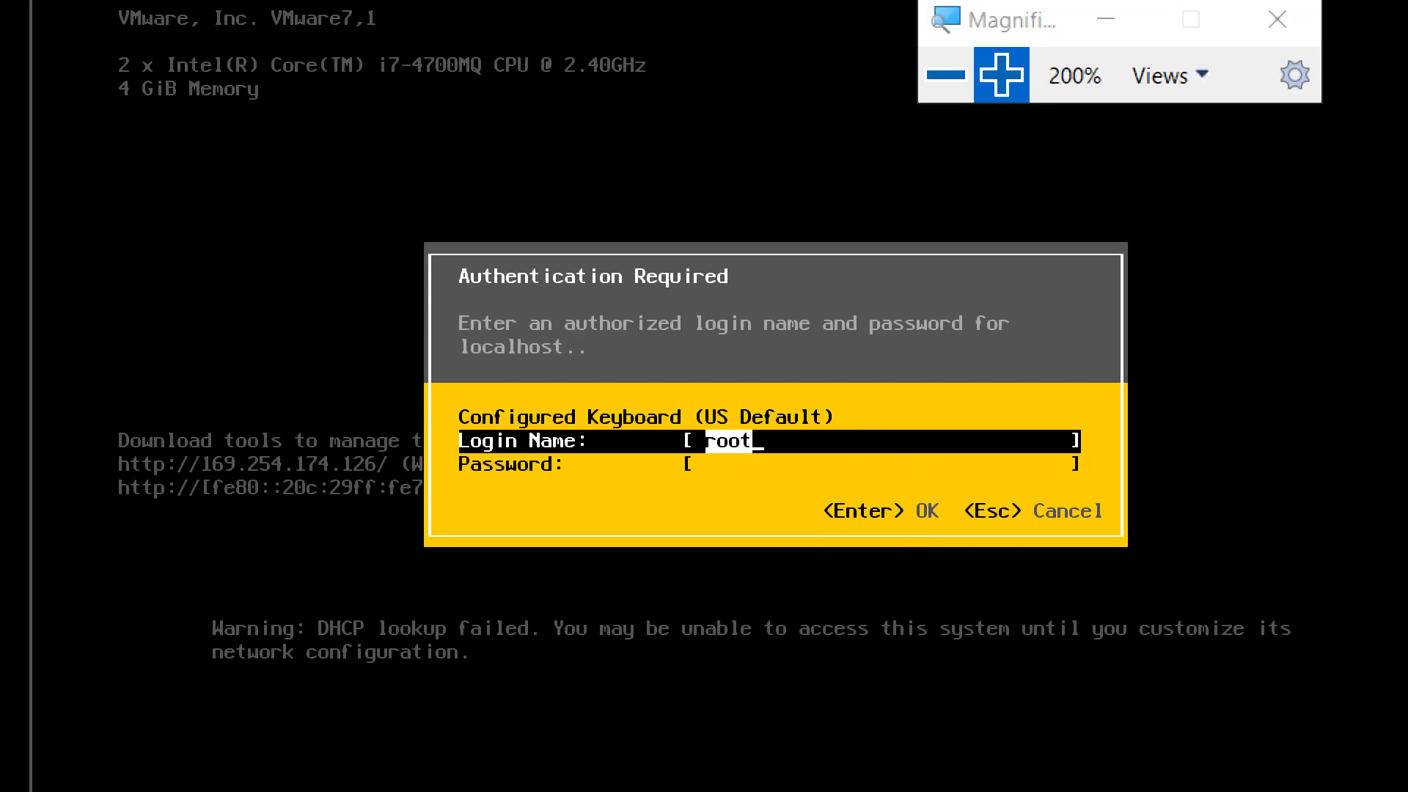
pyautogui.press('Tab')
pyautogui.write('*********')
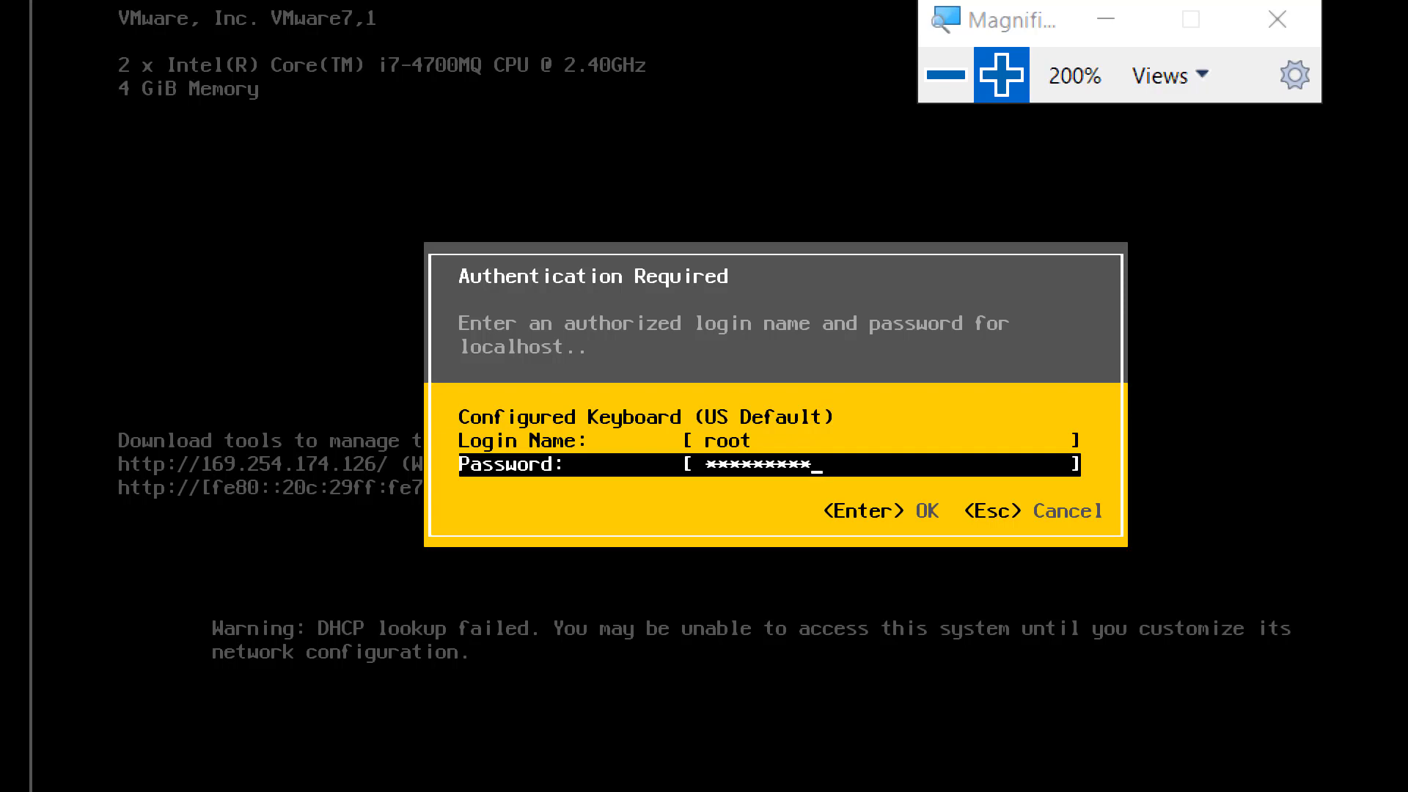
pyautogui.press('Return')
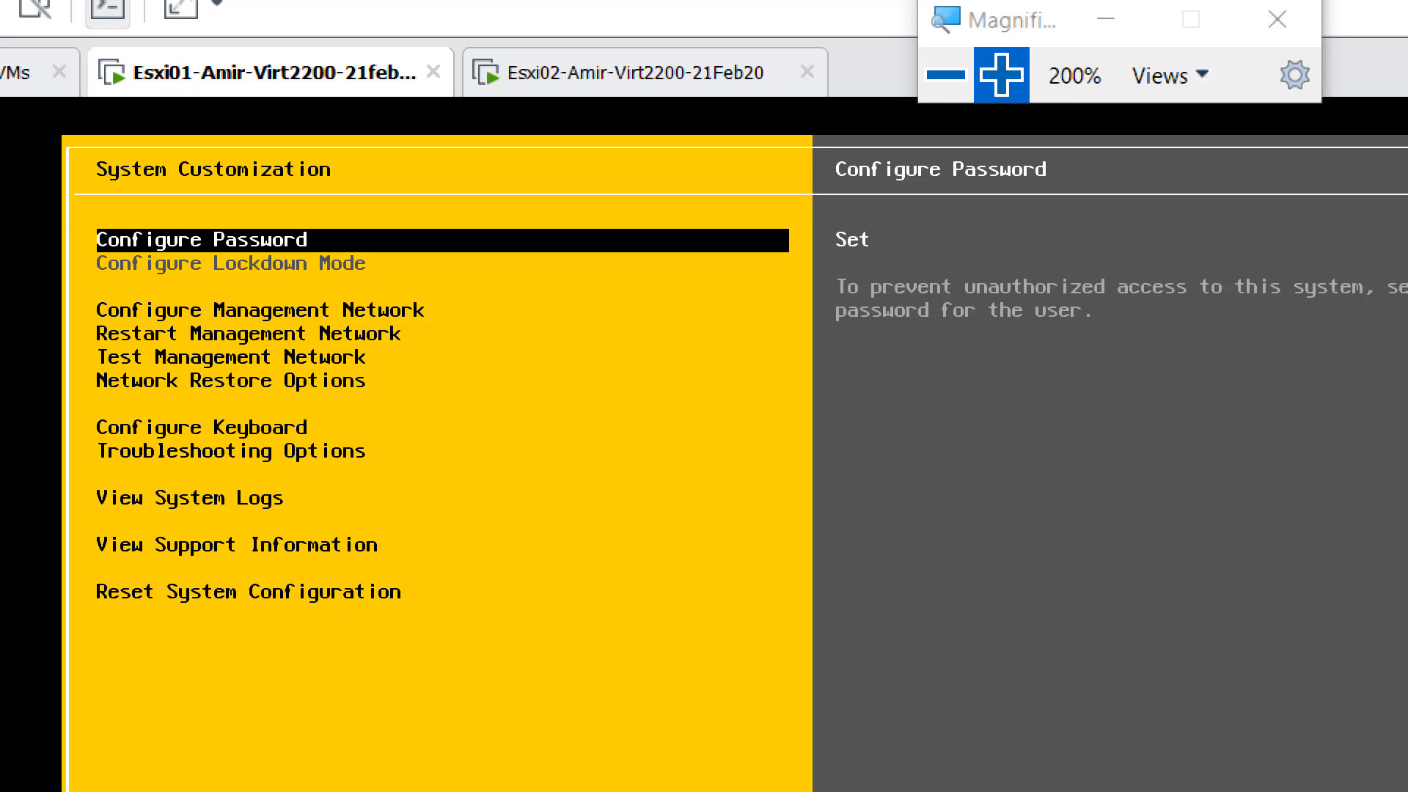
# - Examine each System Customization option on Esxi01, from Configure Management Network down to Reset System Configuration
pyautogui.press('Down')
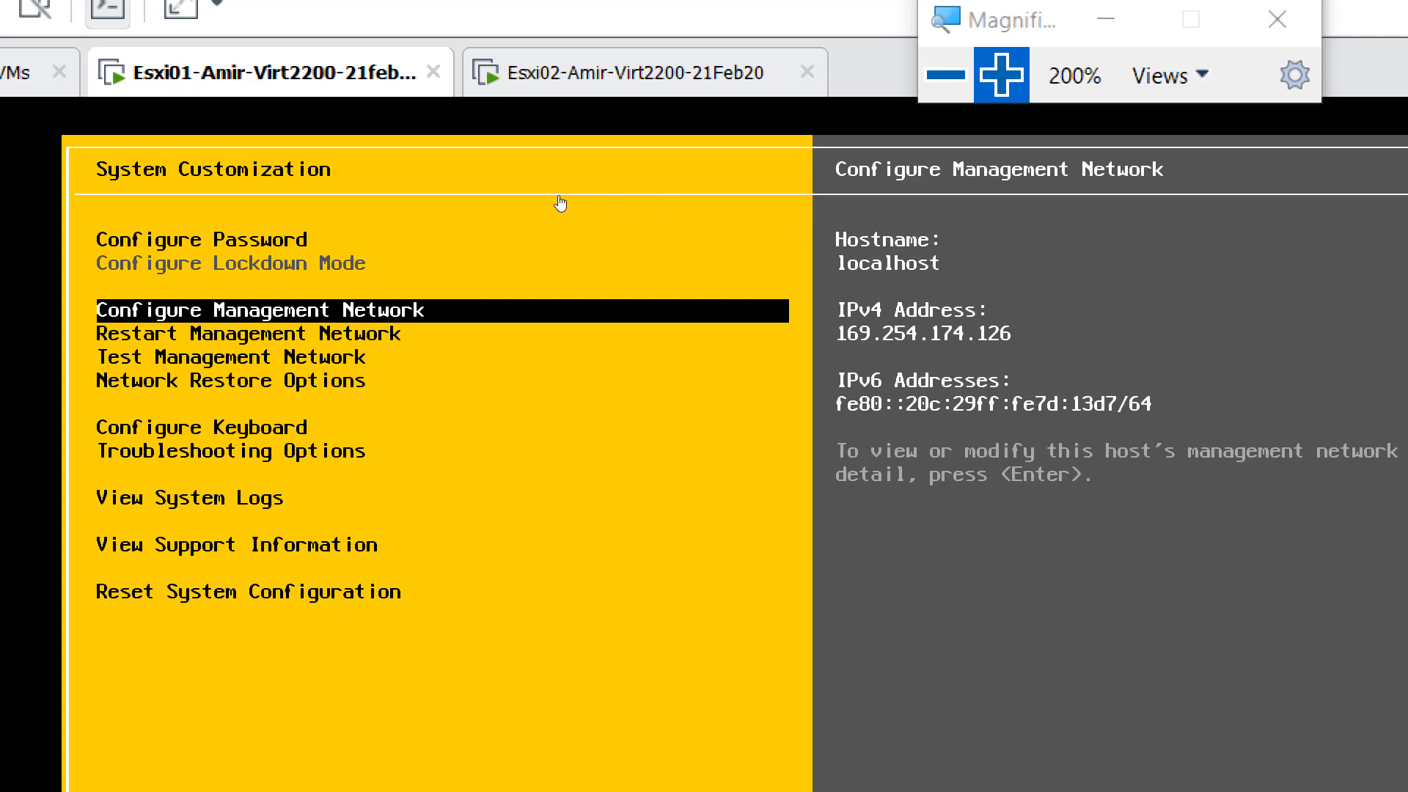
pyautogui.press('Down')
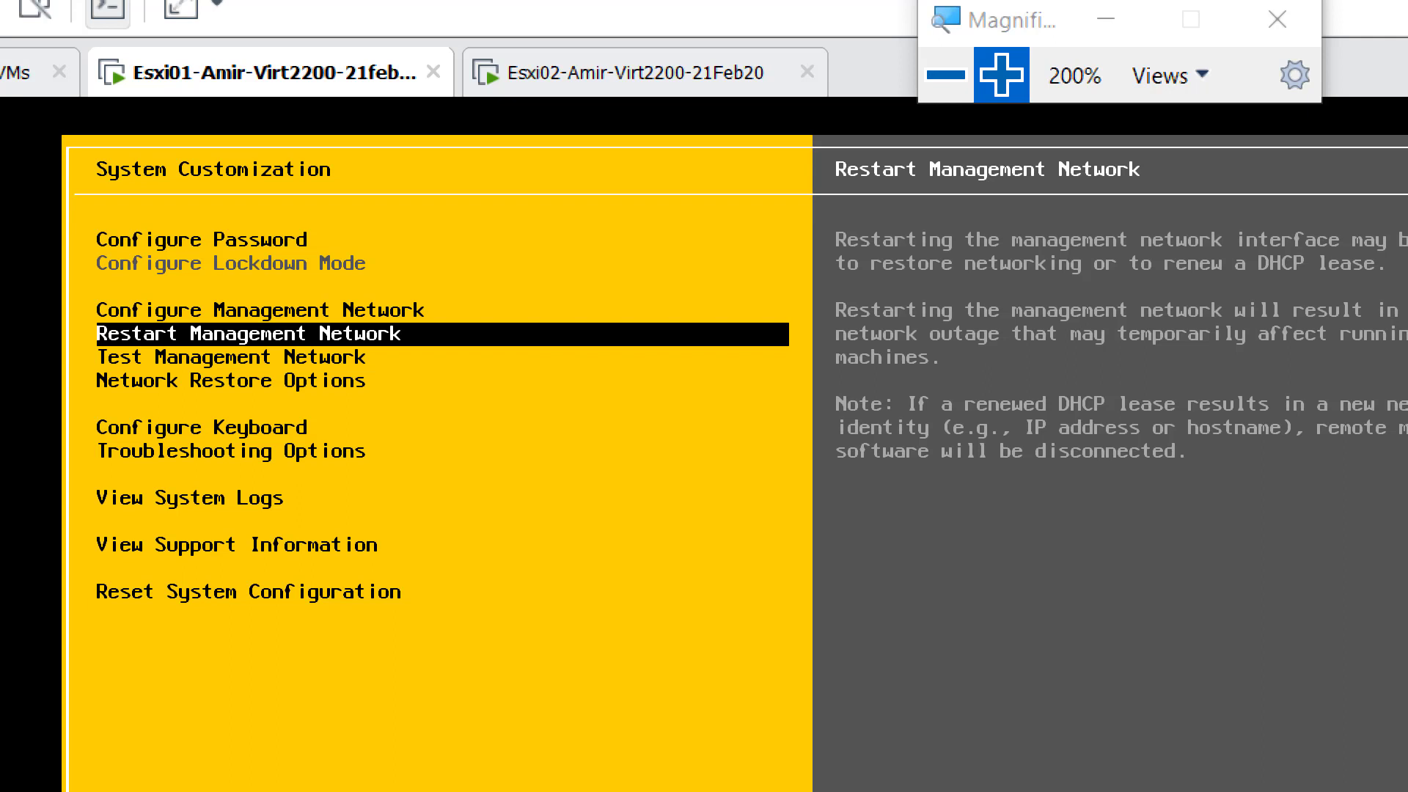
pyautogui.press('Down')
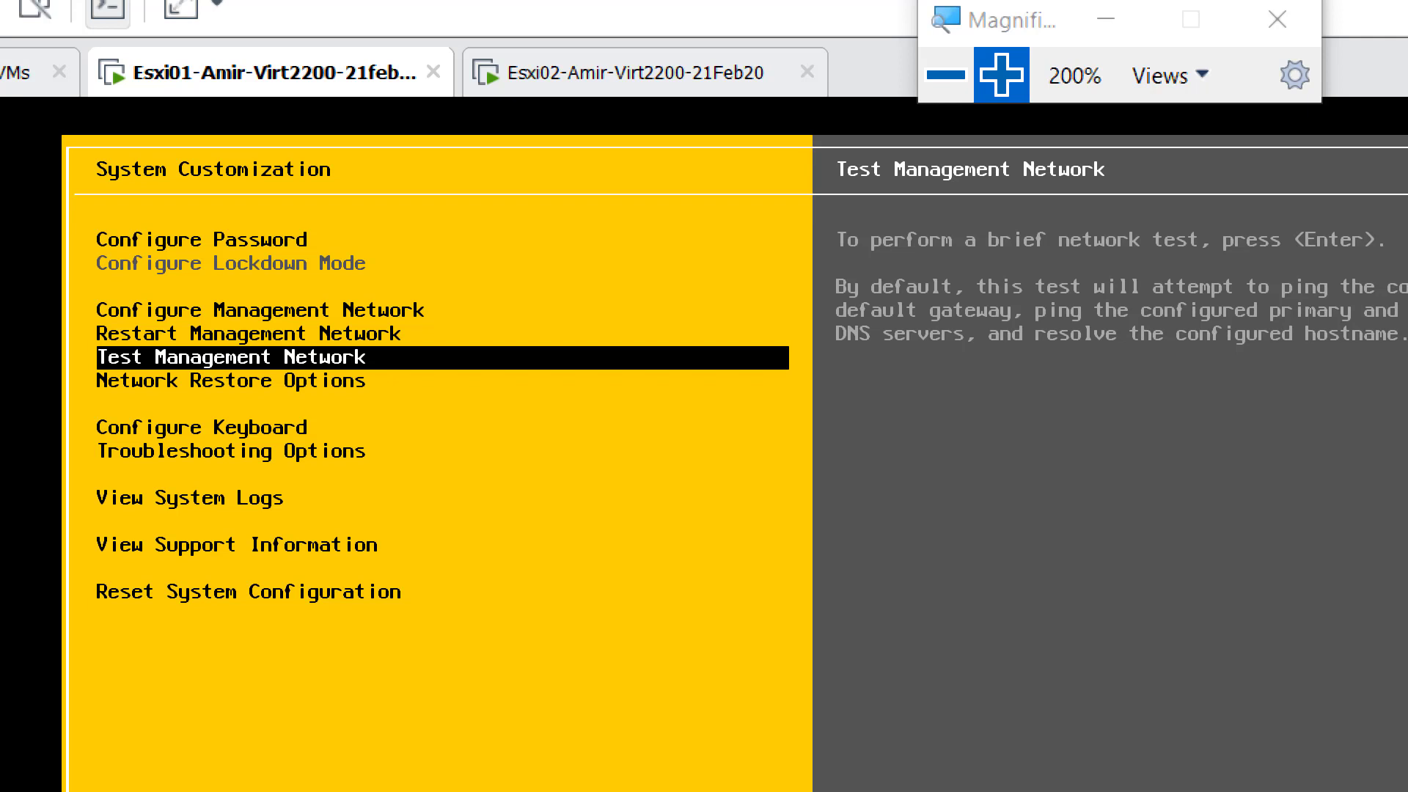
pyautogui.press('Down')
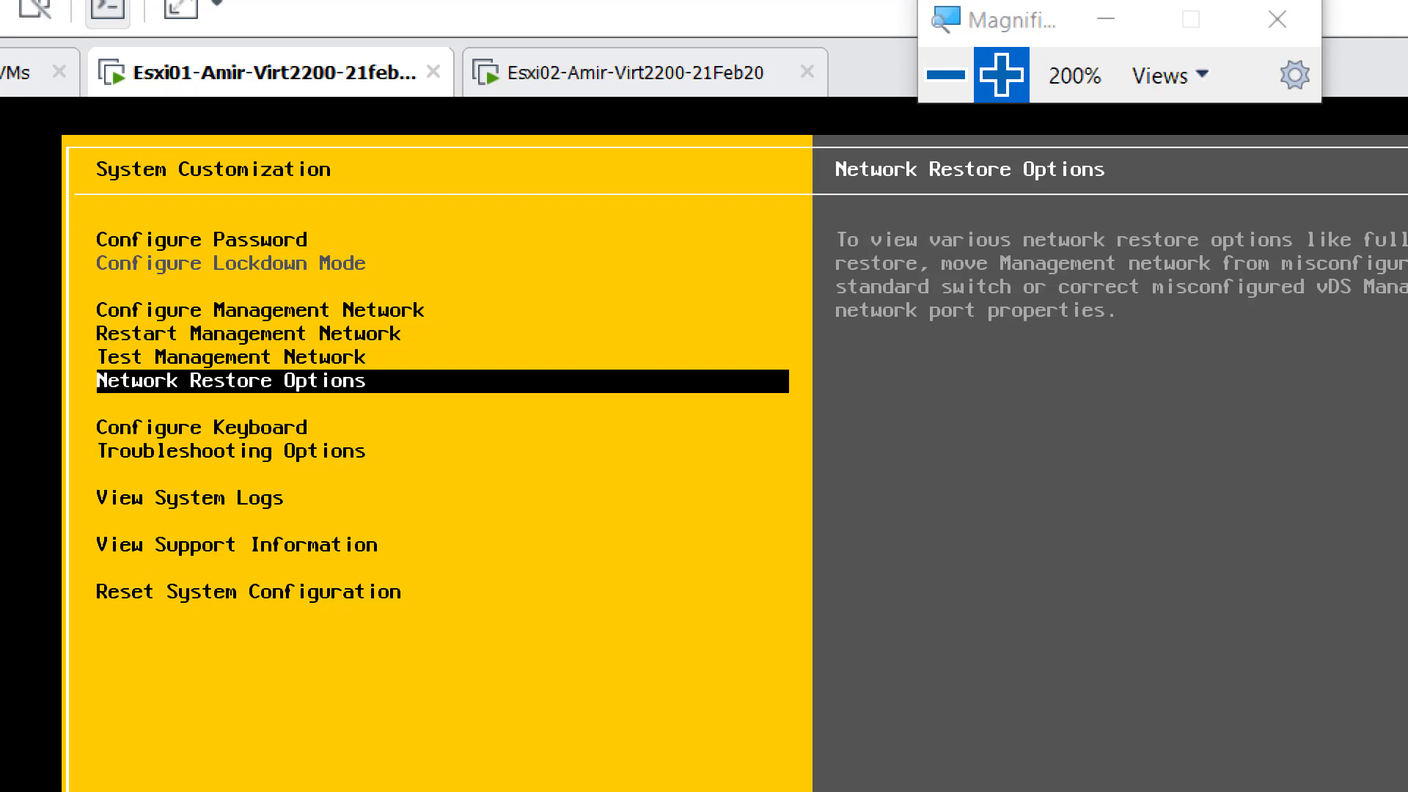
pyautogui.press('Down')
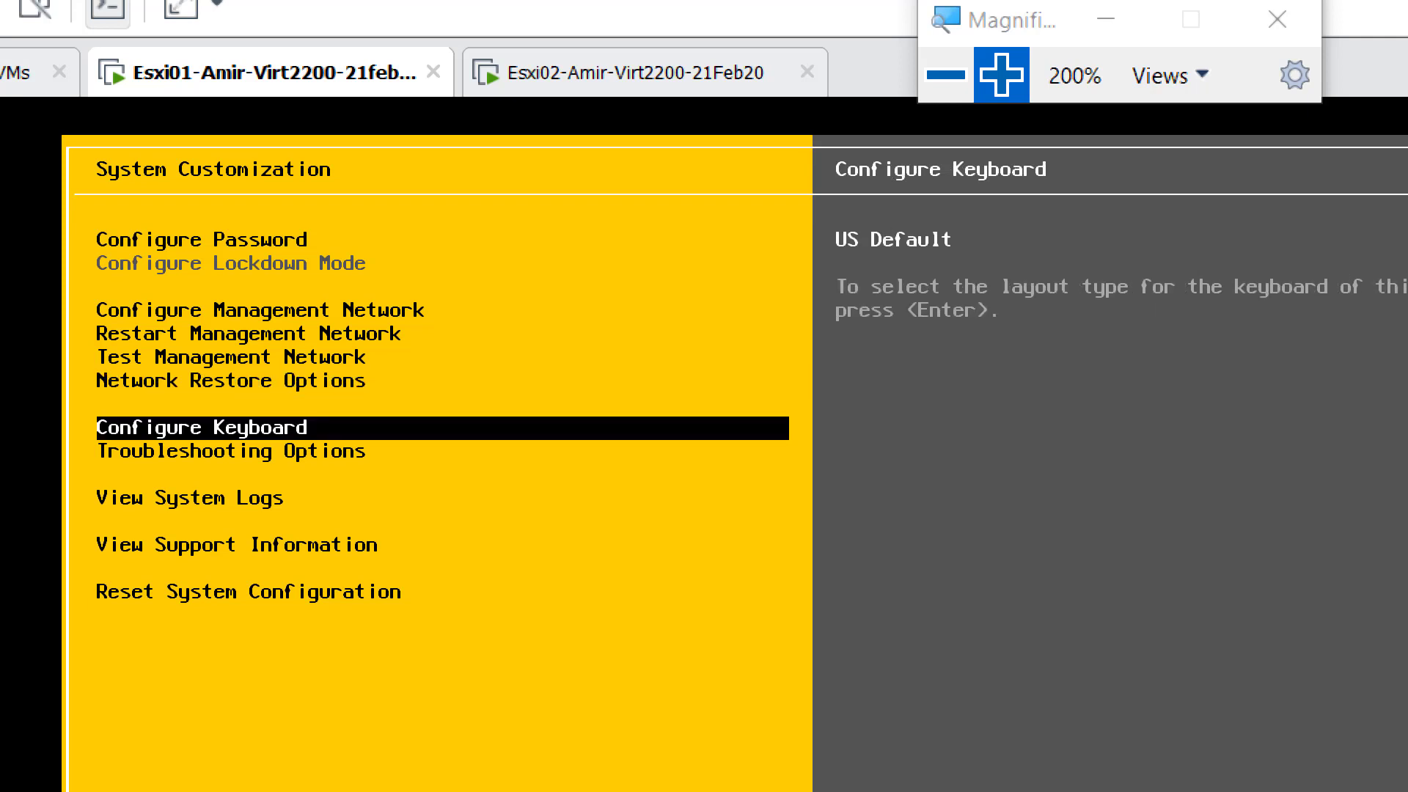
pyautogui.press('Down')
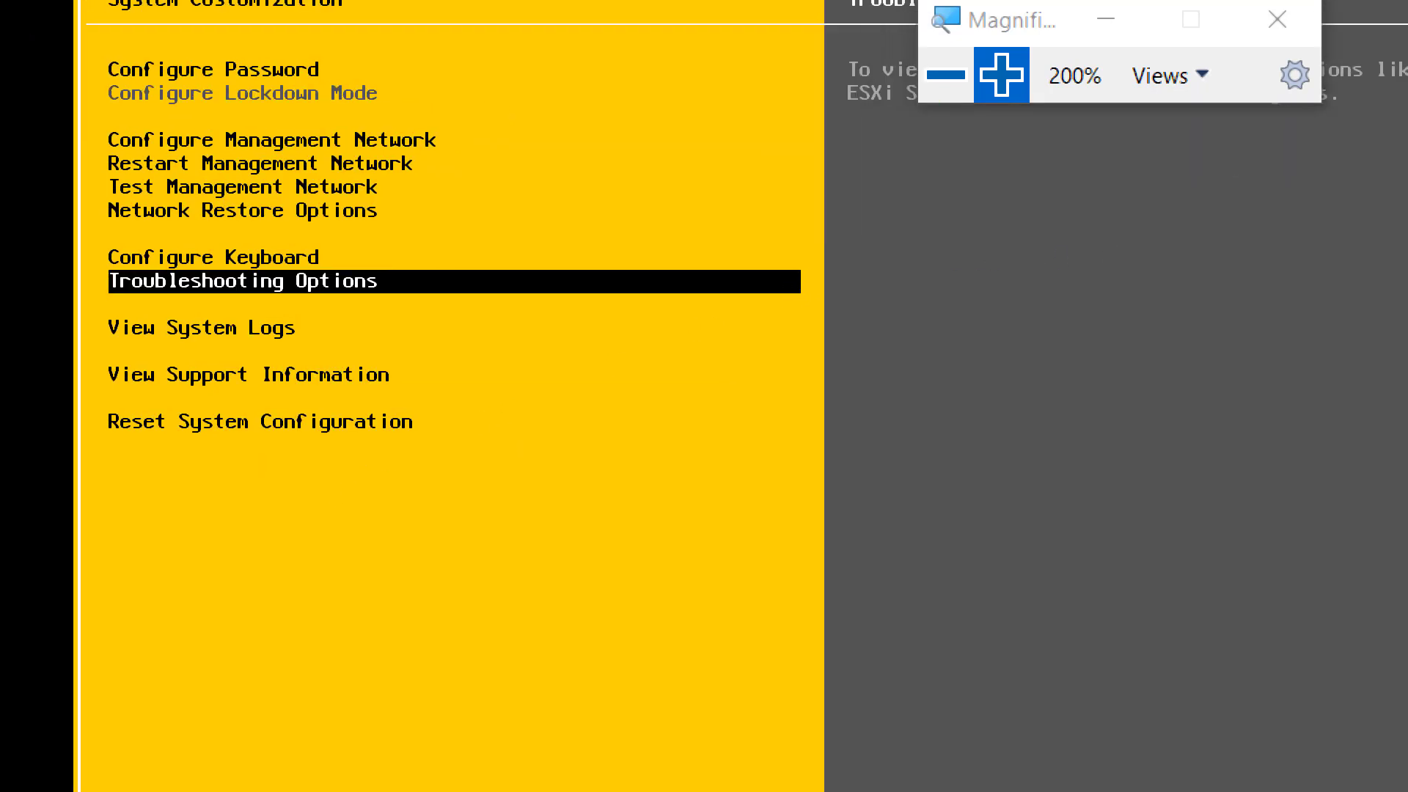
pyautogui.press('Down')
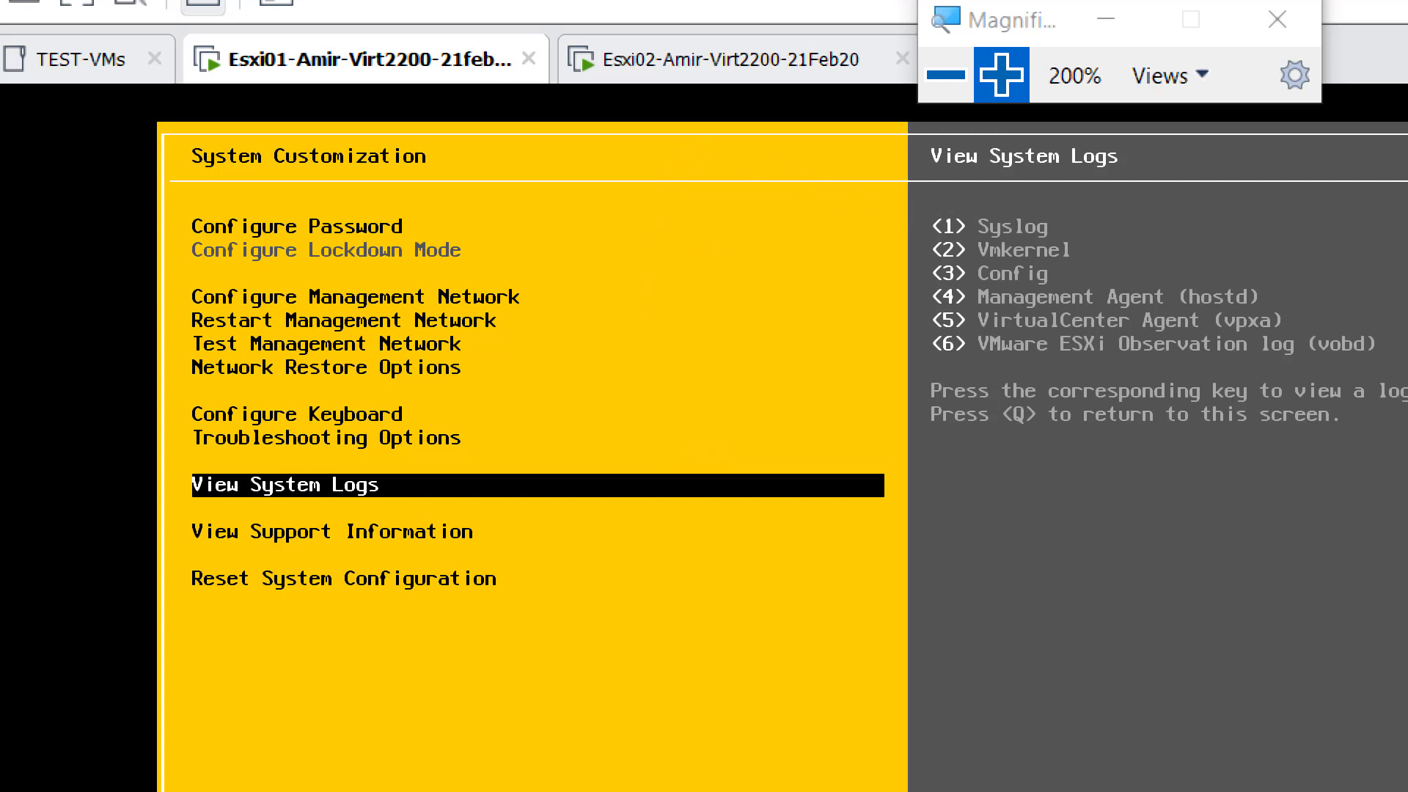
pyautogui.press('Down')
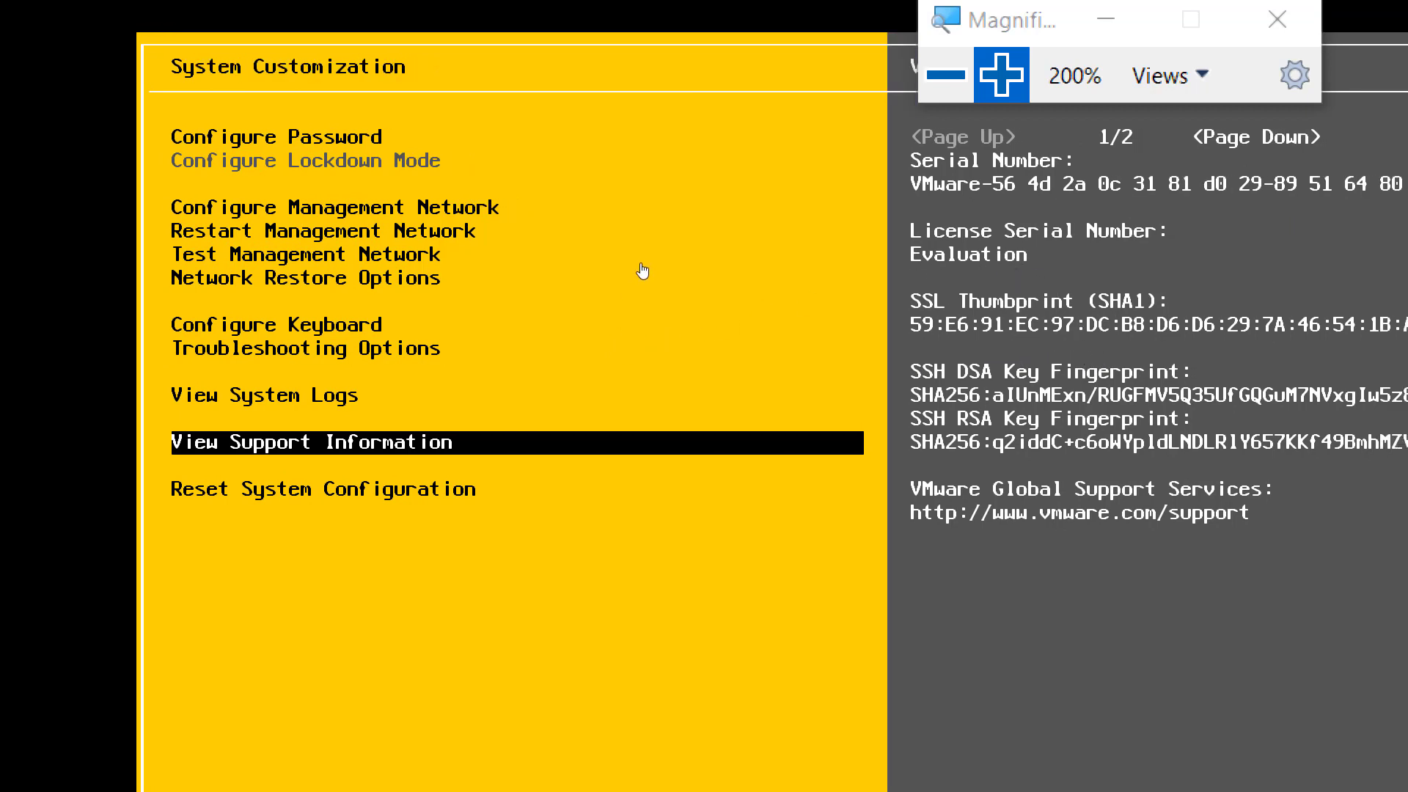
pyautogui.press('Down')
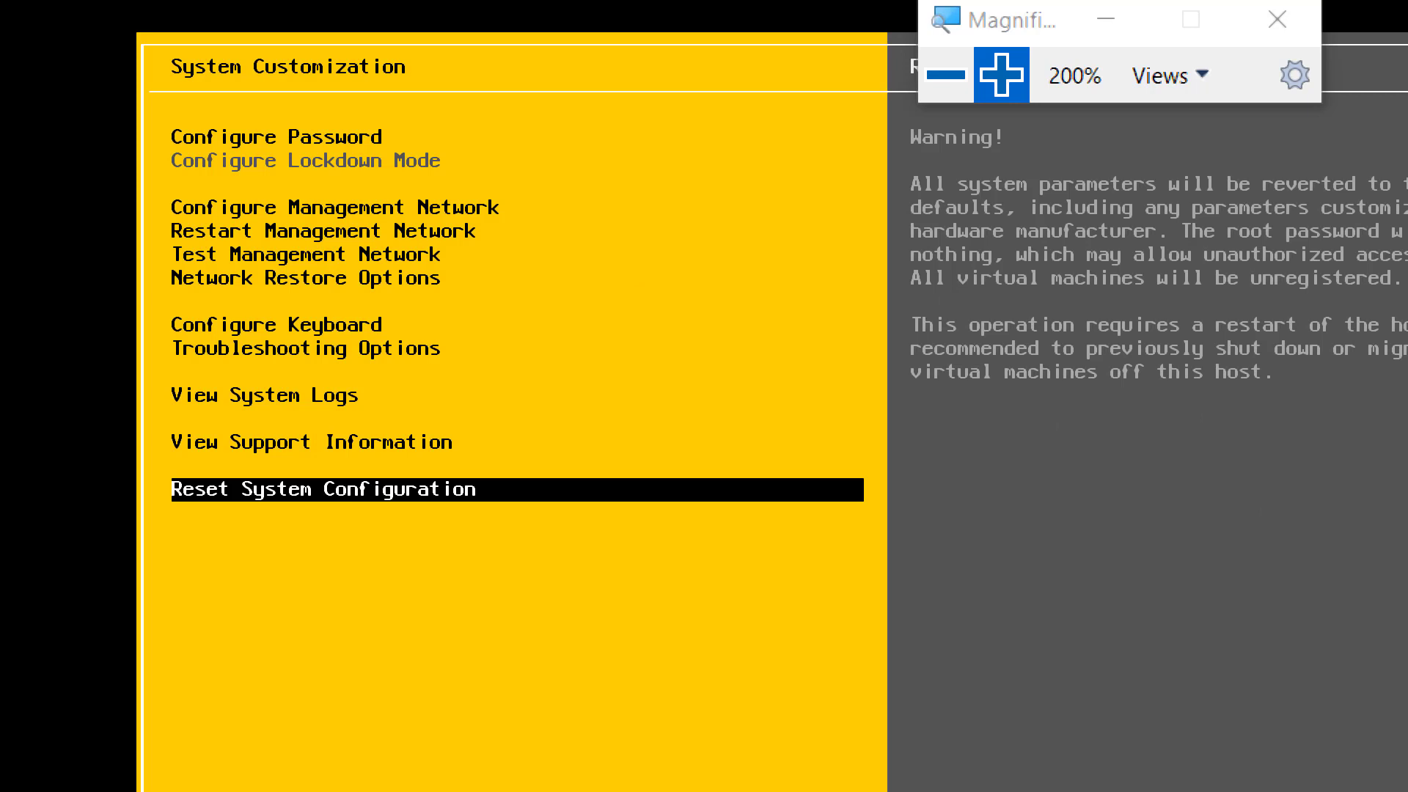
# - Open Configure Management Network on Esxi01 and check its Network Adapters settings, returning to the list of network options
pyautogui.press('Up')
pyautogui.press('Up')
pyautogui.press('Up')
pyautogui.press('Up')
pyautogui.press('Up')
pyautogui.press('Up')
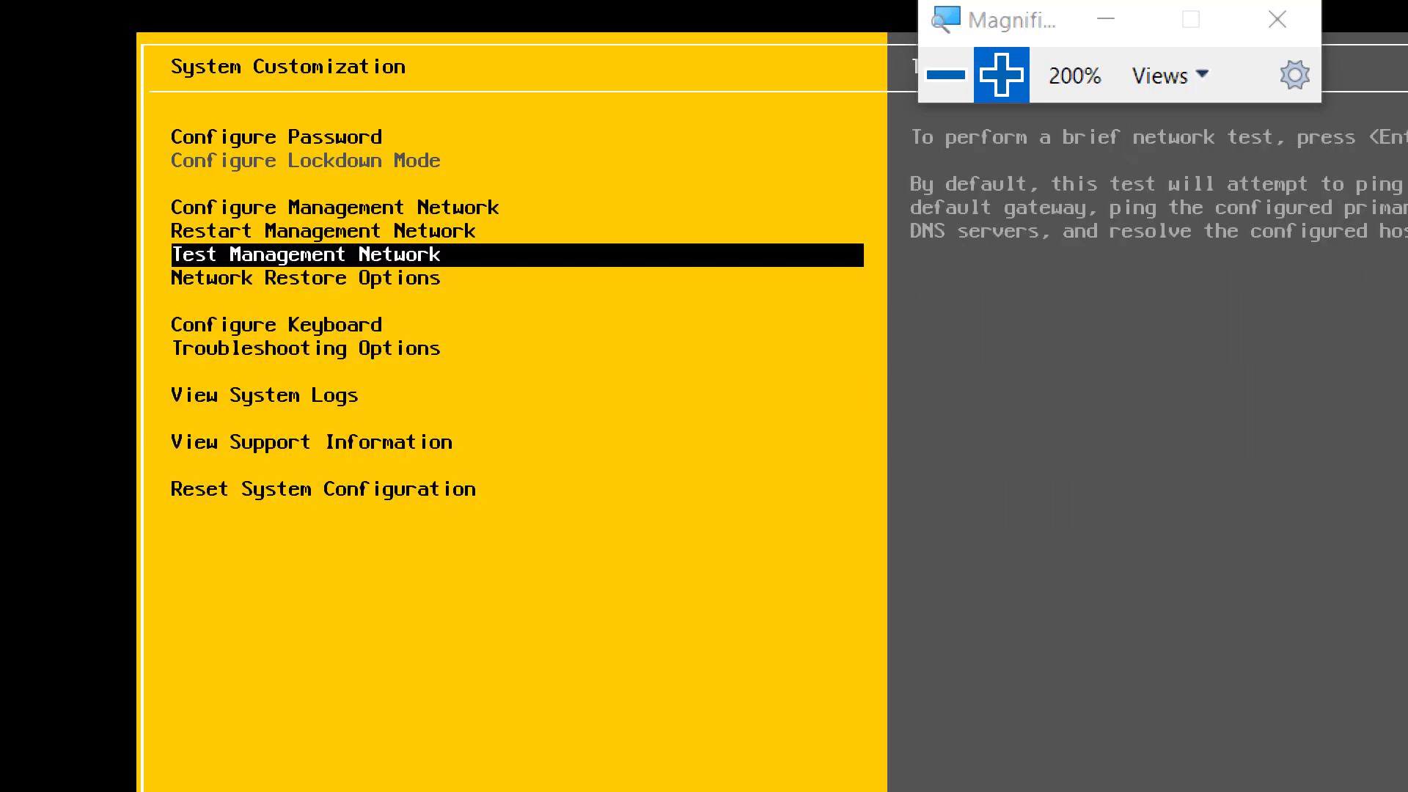
pyautogui.press('Up')
pyautogui.press('Up')
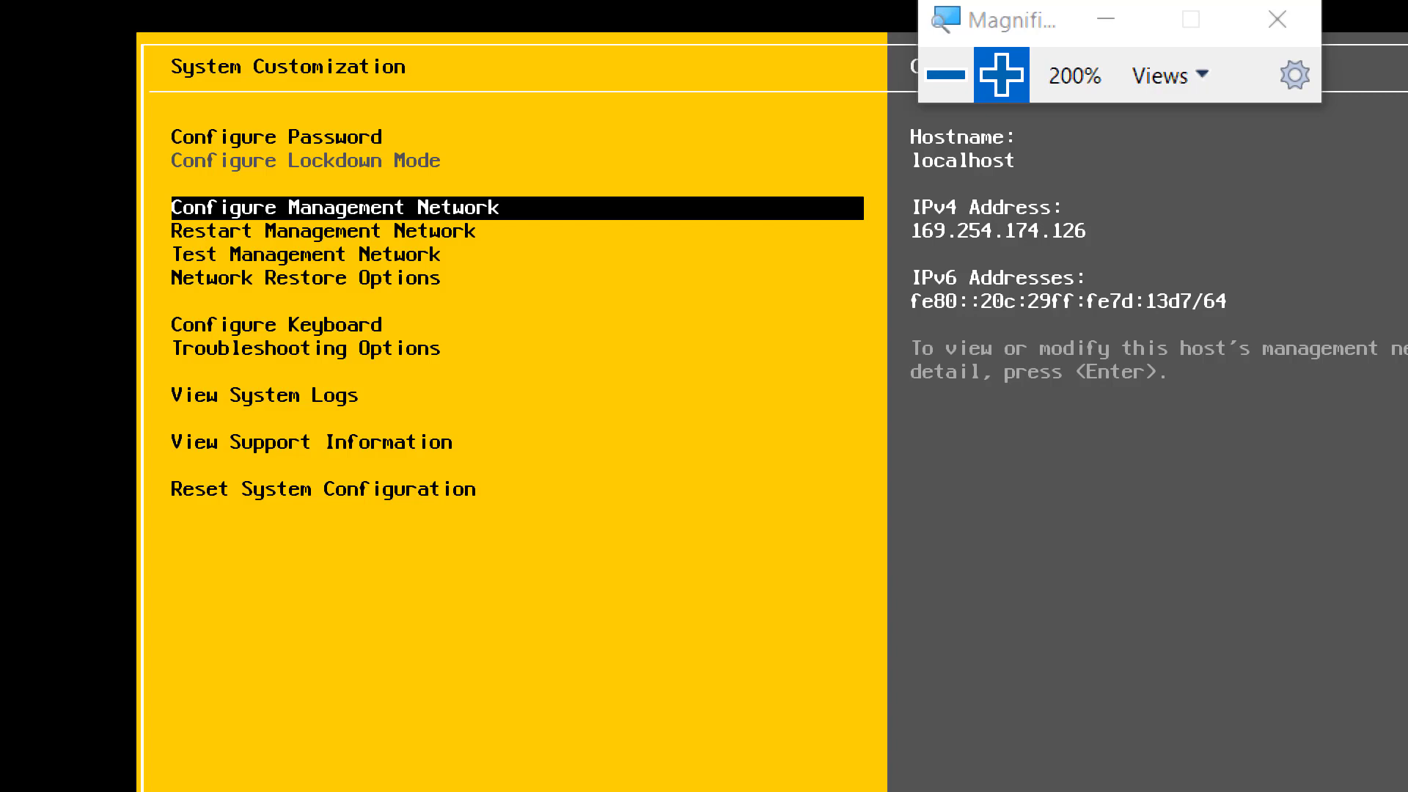
pyautogui.press('Return')
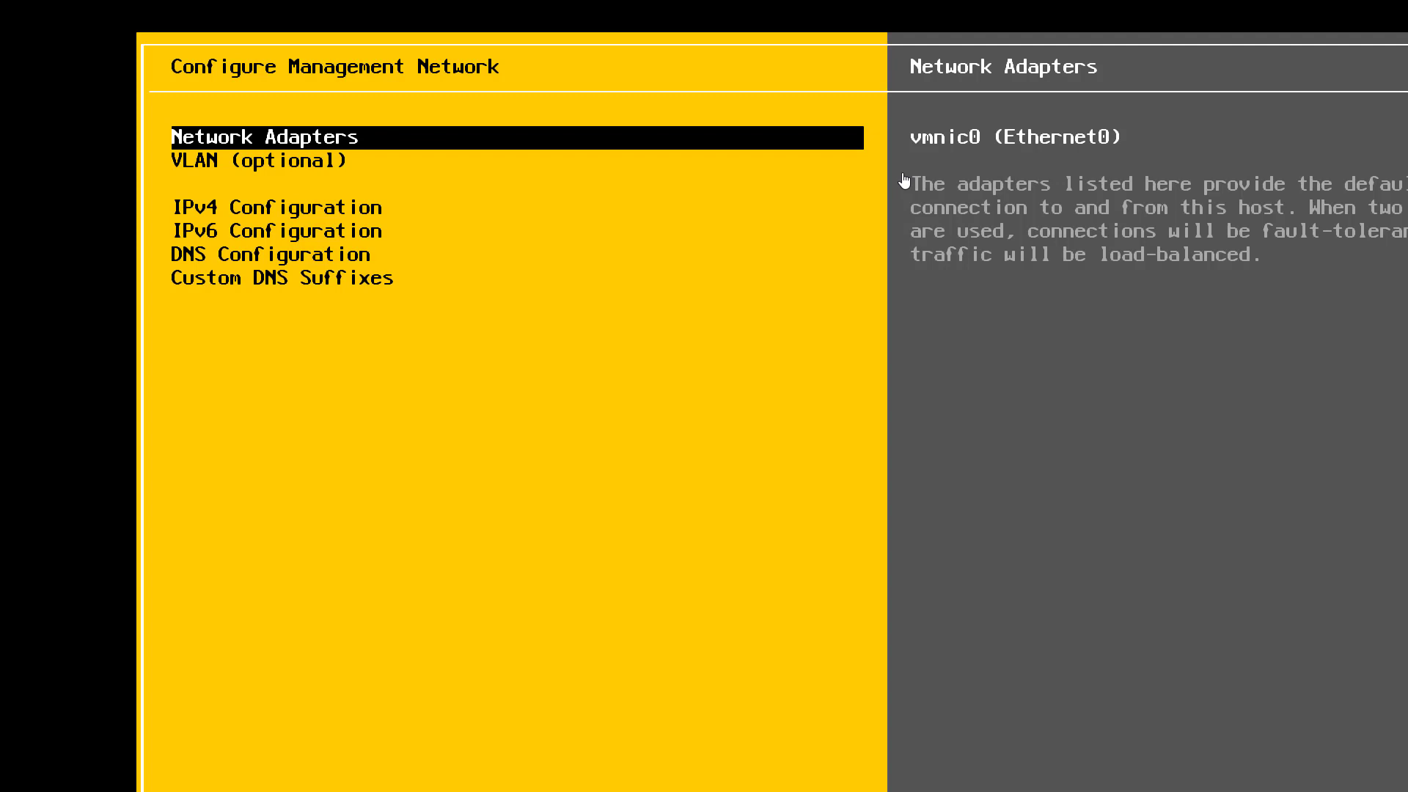
pyautogui.press('Return')
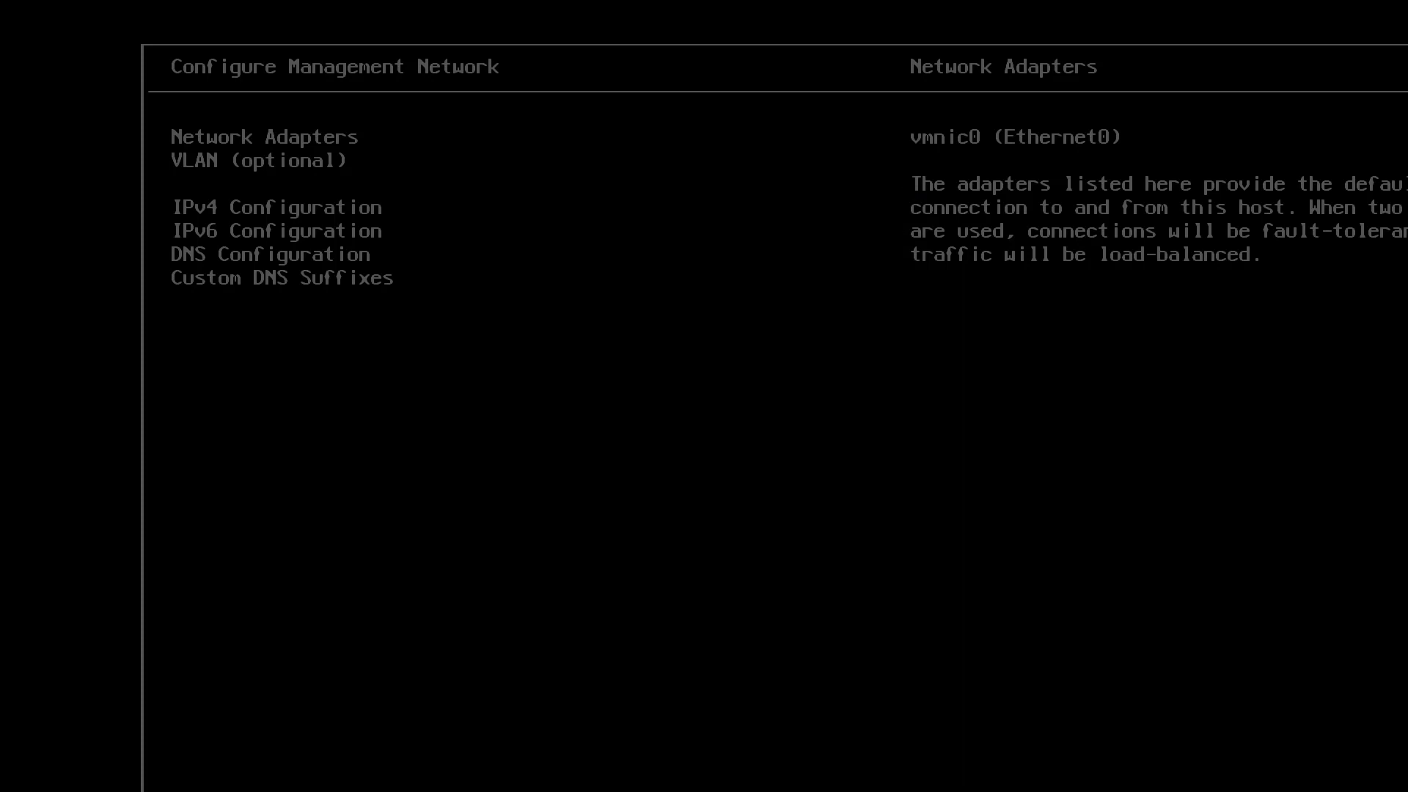
pyautogui.press('Up')
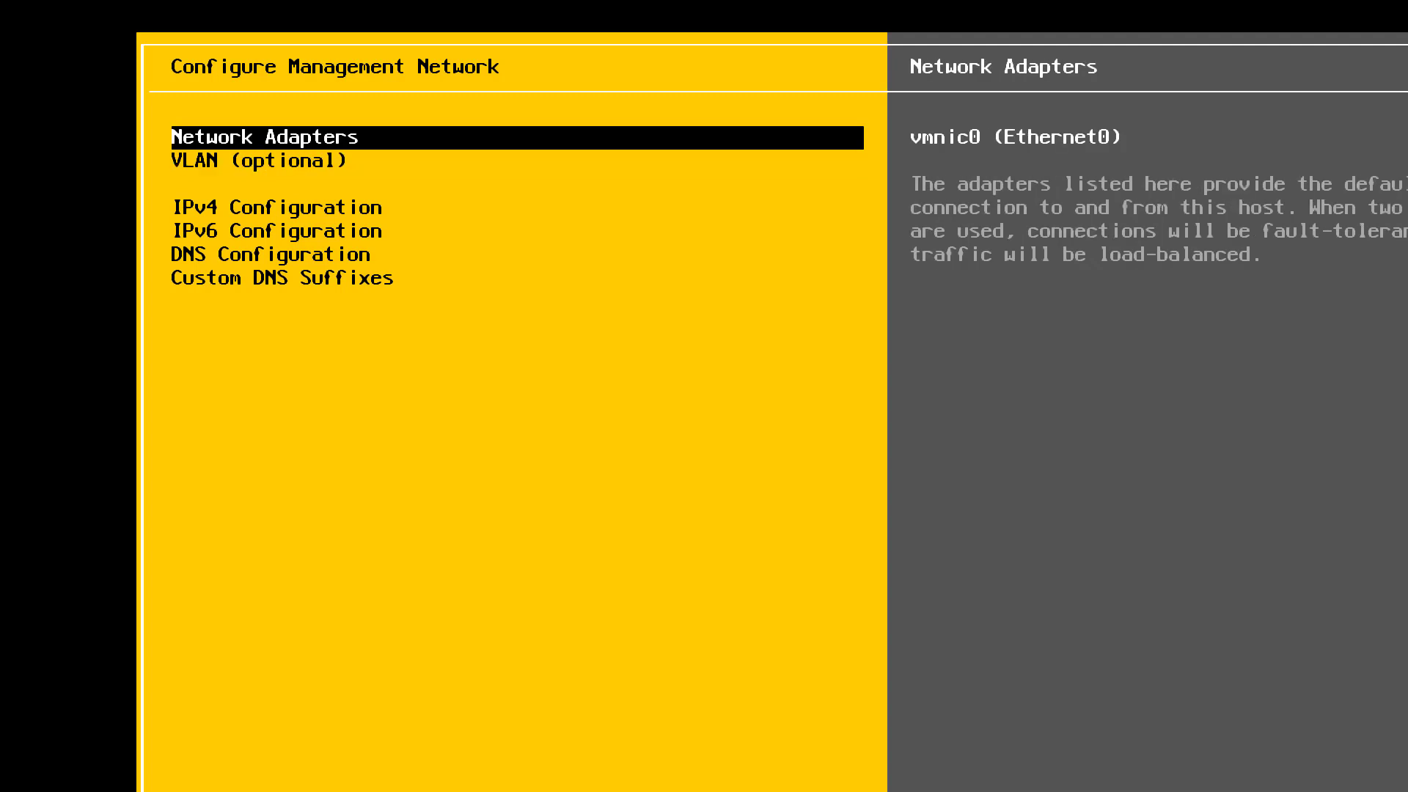
# - Switch the IPv4 Configuration of Esxi01 to a static address and set the IPv4 address to 192.168.200.2
pyautogui.press('Down')
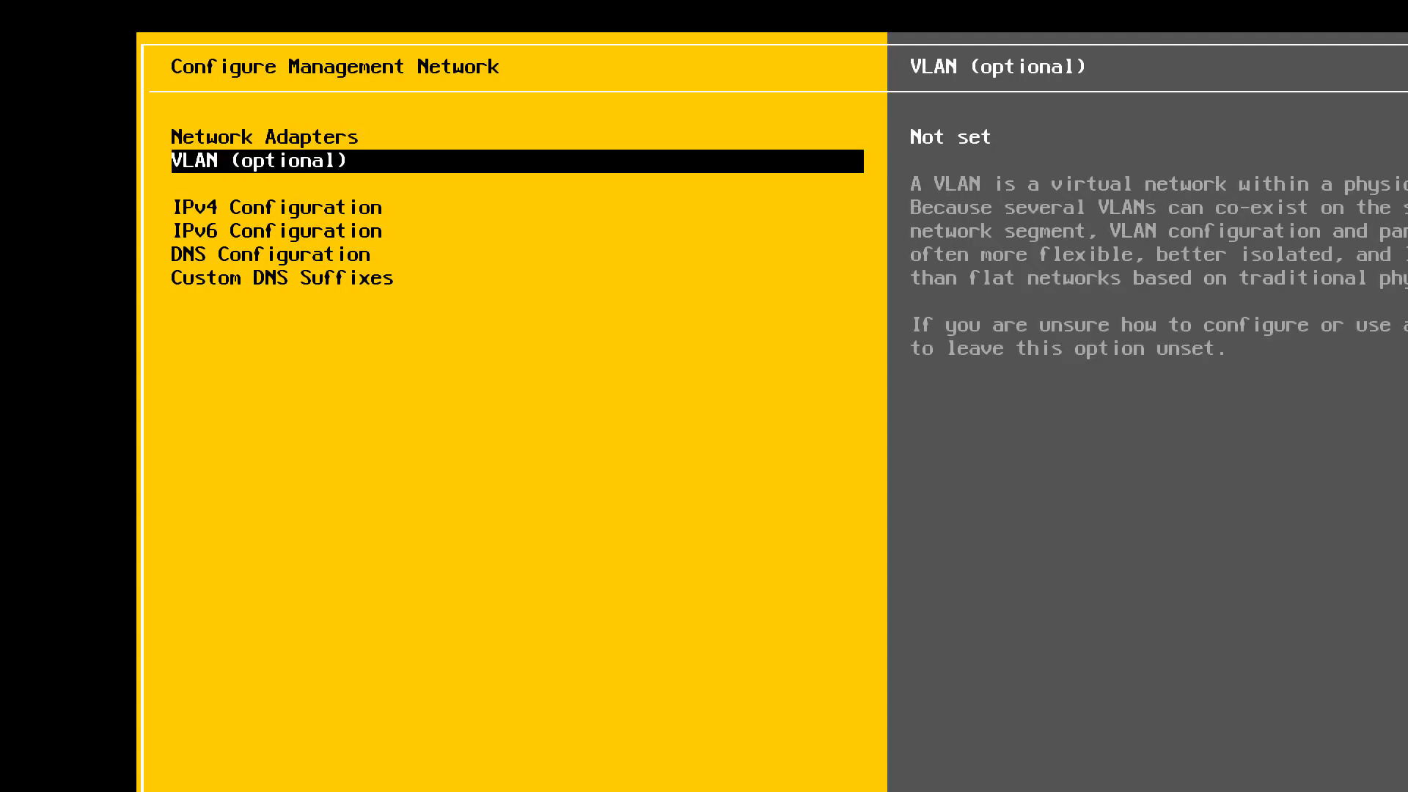
pyautogui.press('Down')
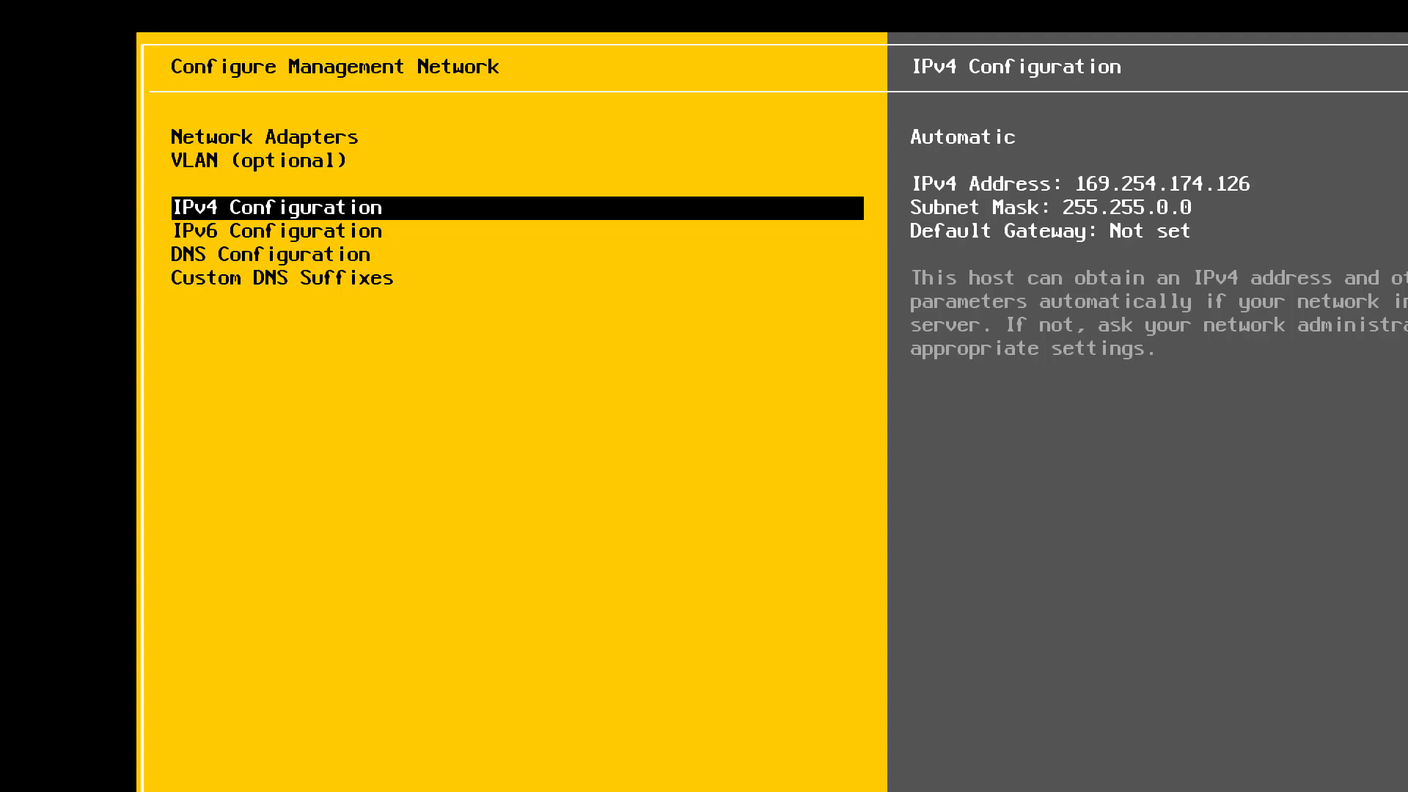
pyautogui.press('Return')
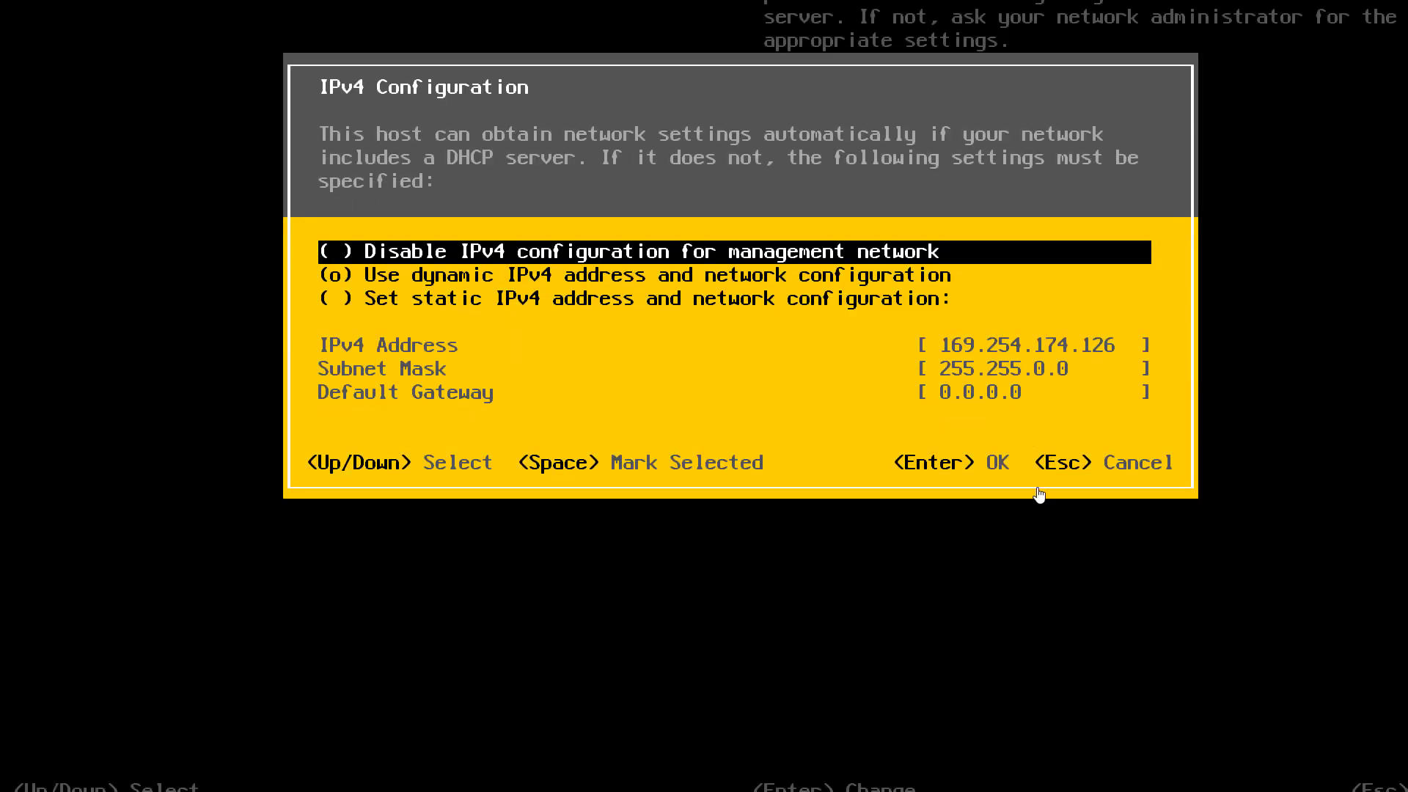
pyautogui.press('Down')
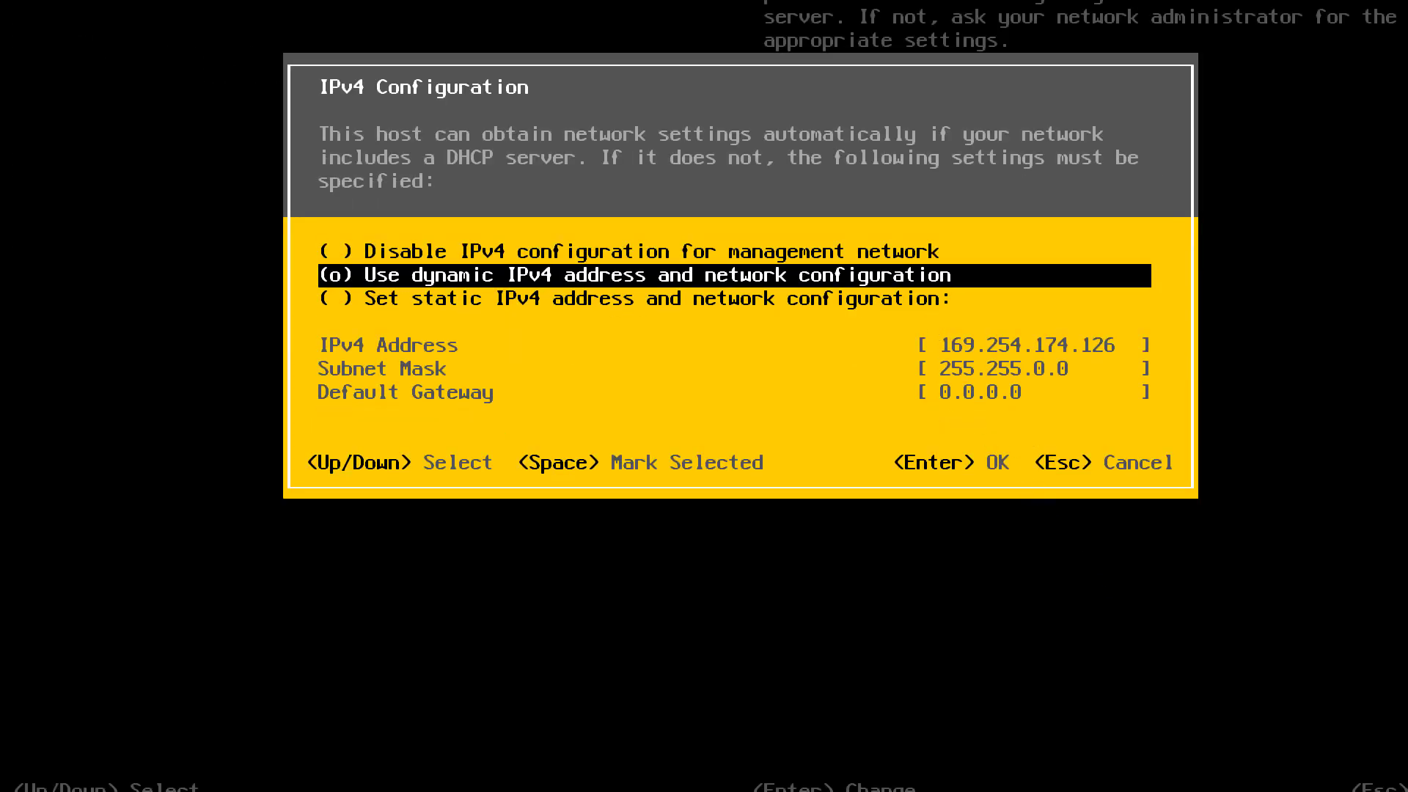
pyautogui.press('Down')
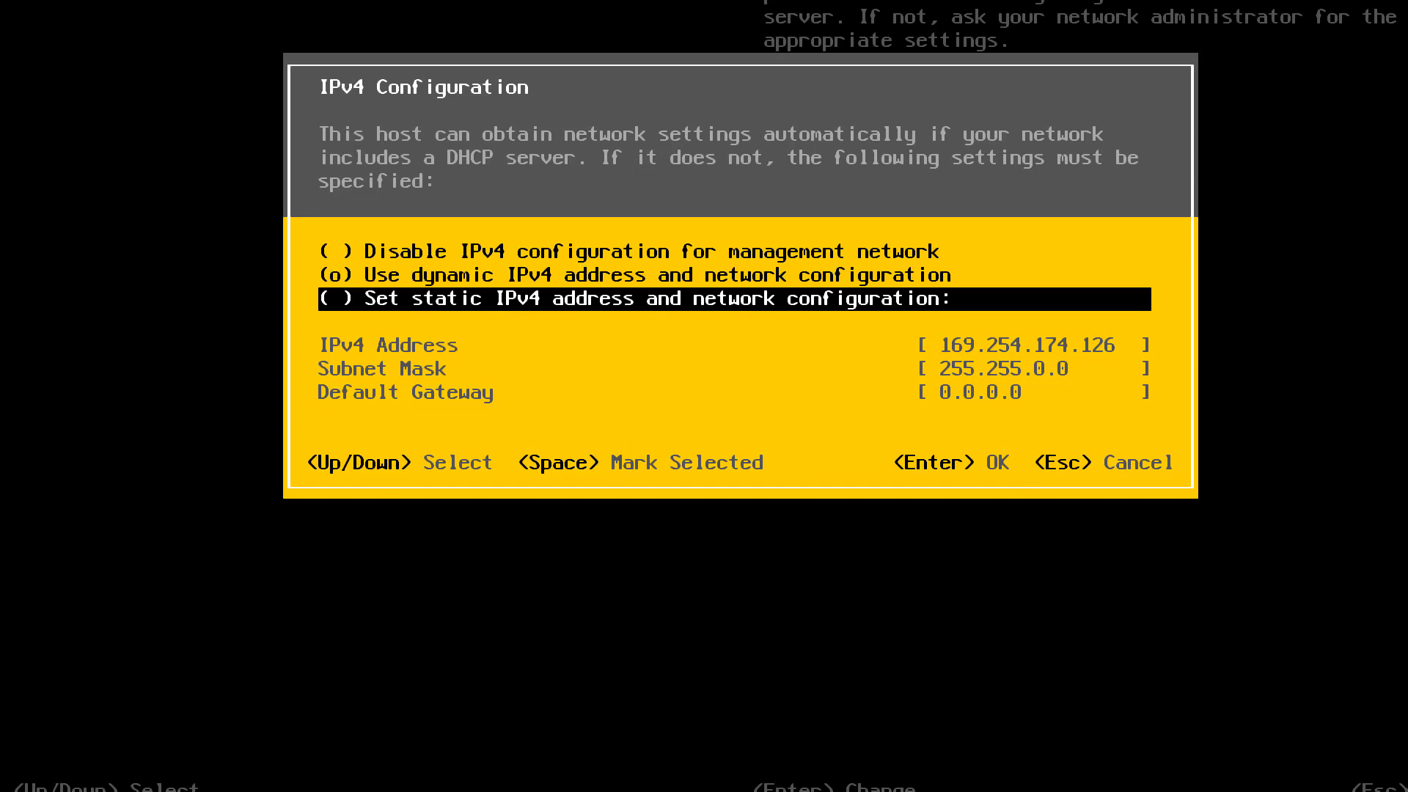
pyautogui.press('space')
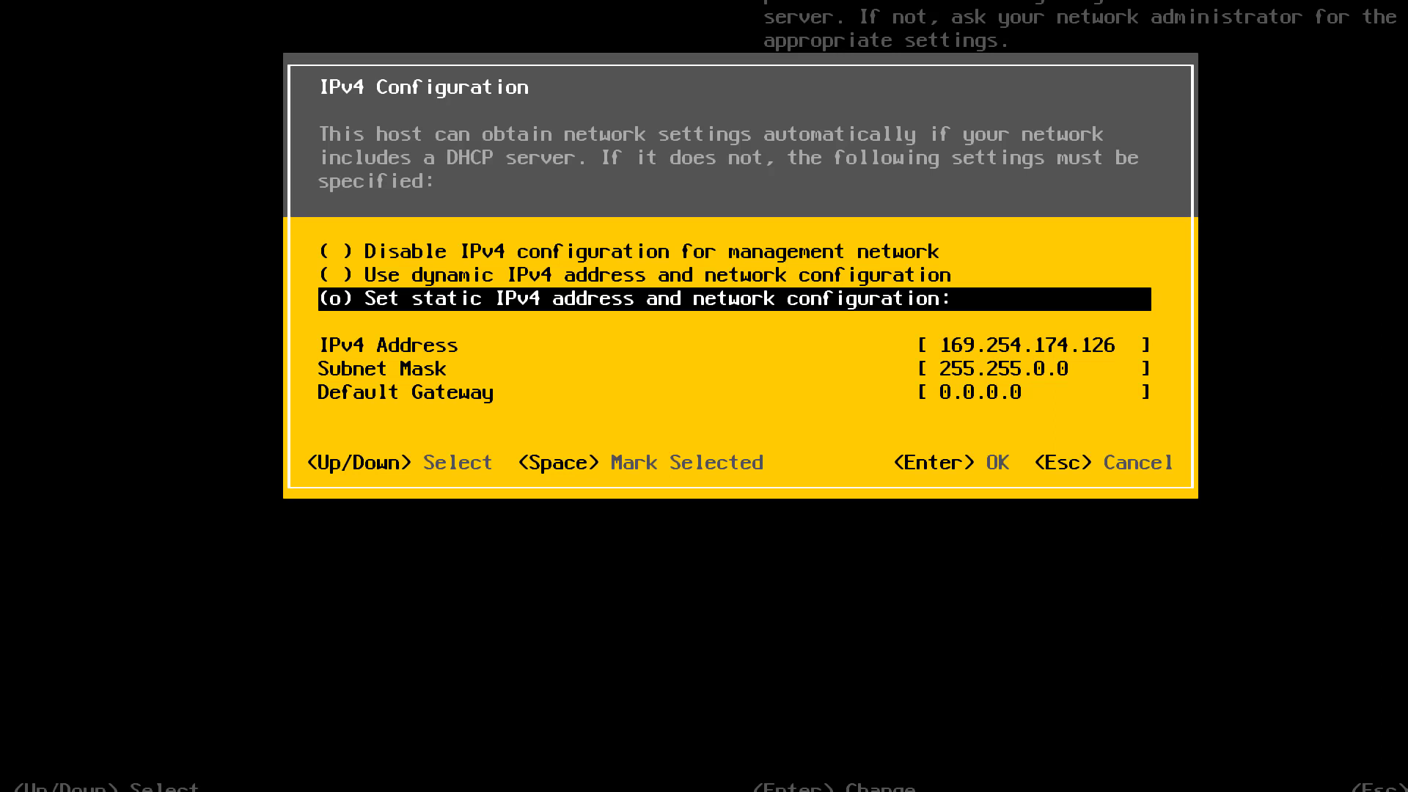
pyautogui.press('Down')
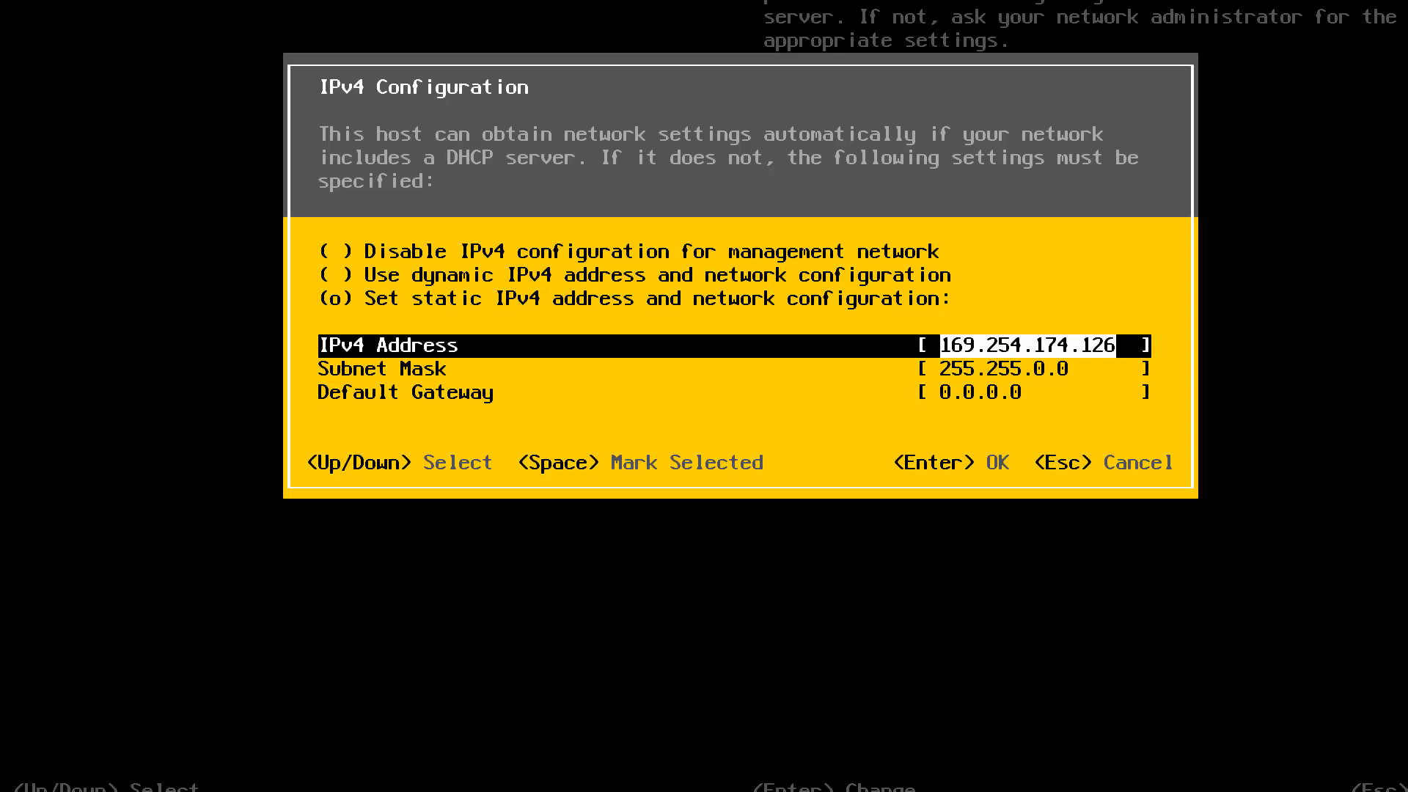
pyautogui.write('192.168.20')
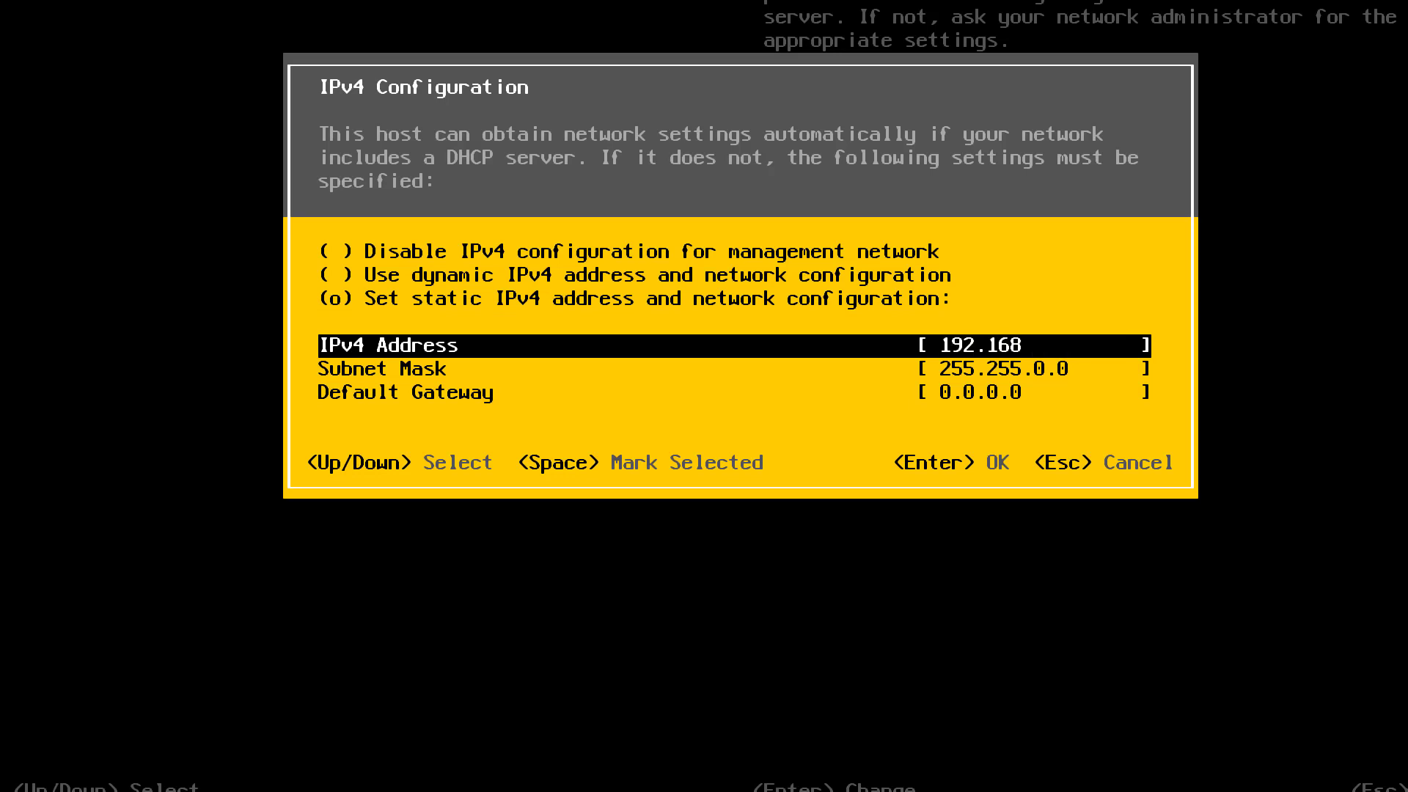
pyautogui.write('0.2')
# - Set the subnet mask to 255.255.255.0 and the default gateway to 192.168.200.1, accepting the IPv4 configuration
pyautogui.press('Down')
pyautogui.press('Left')
pyautogui.press('Left')
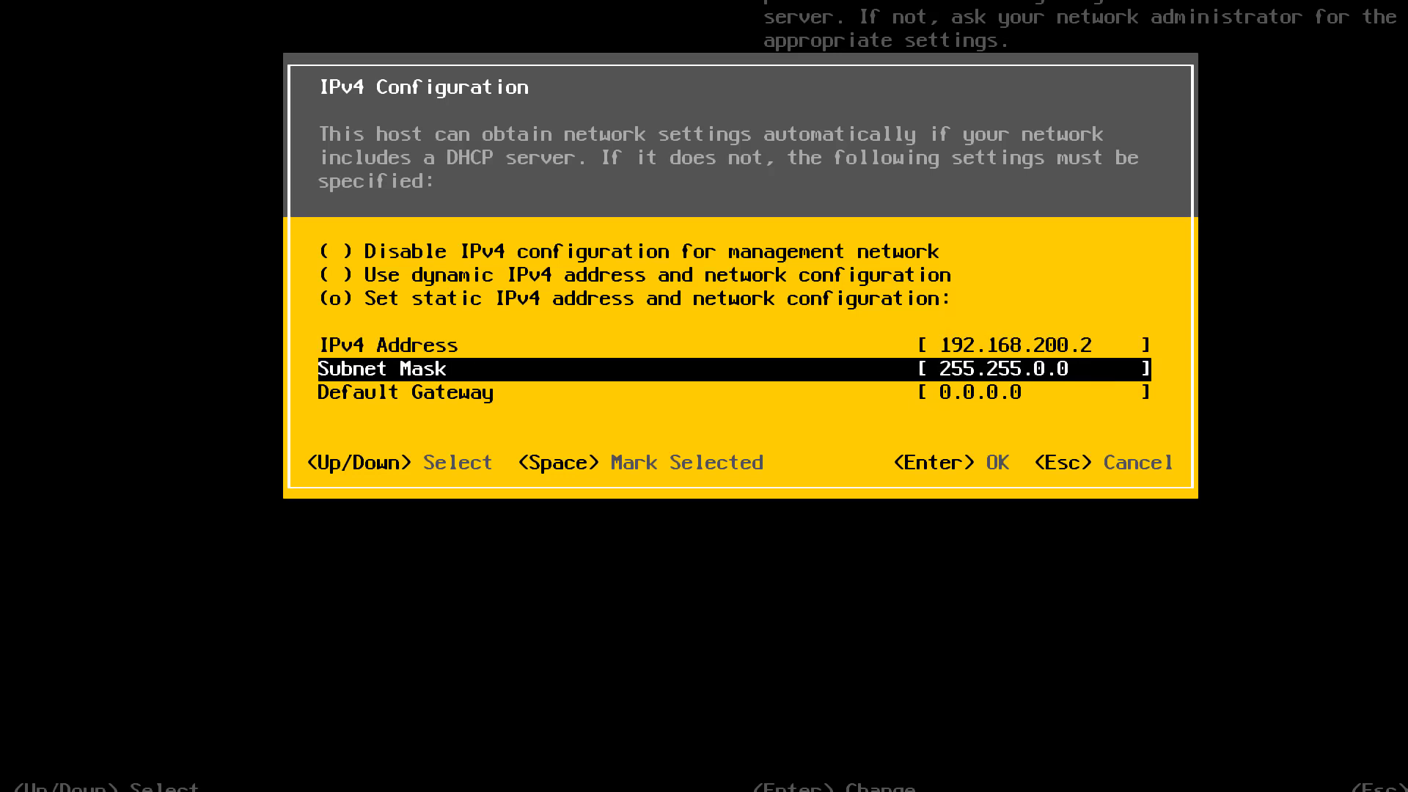
pyautogui.press('BackSpace')
pyautogui.write('255.')
pyautogui.press('Down')
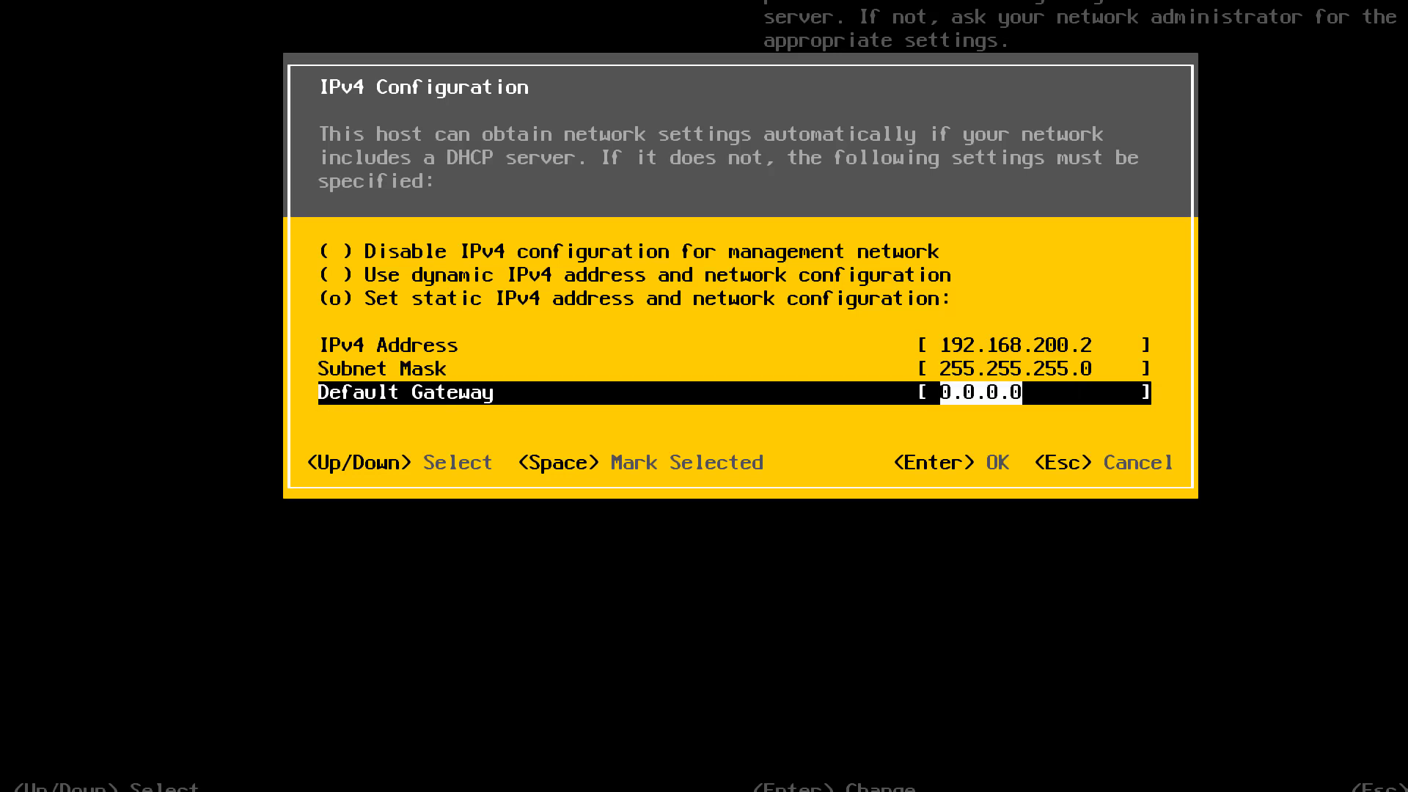
pyautogui.write('192.')
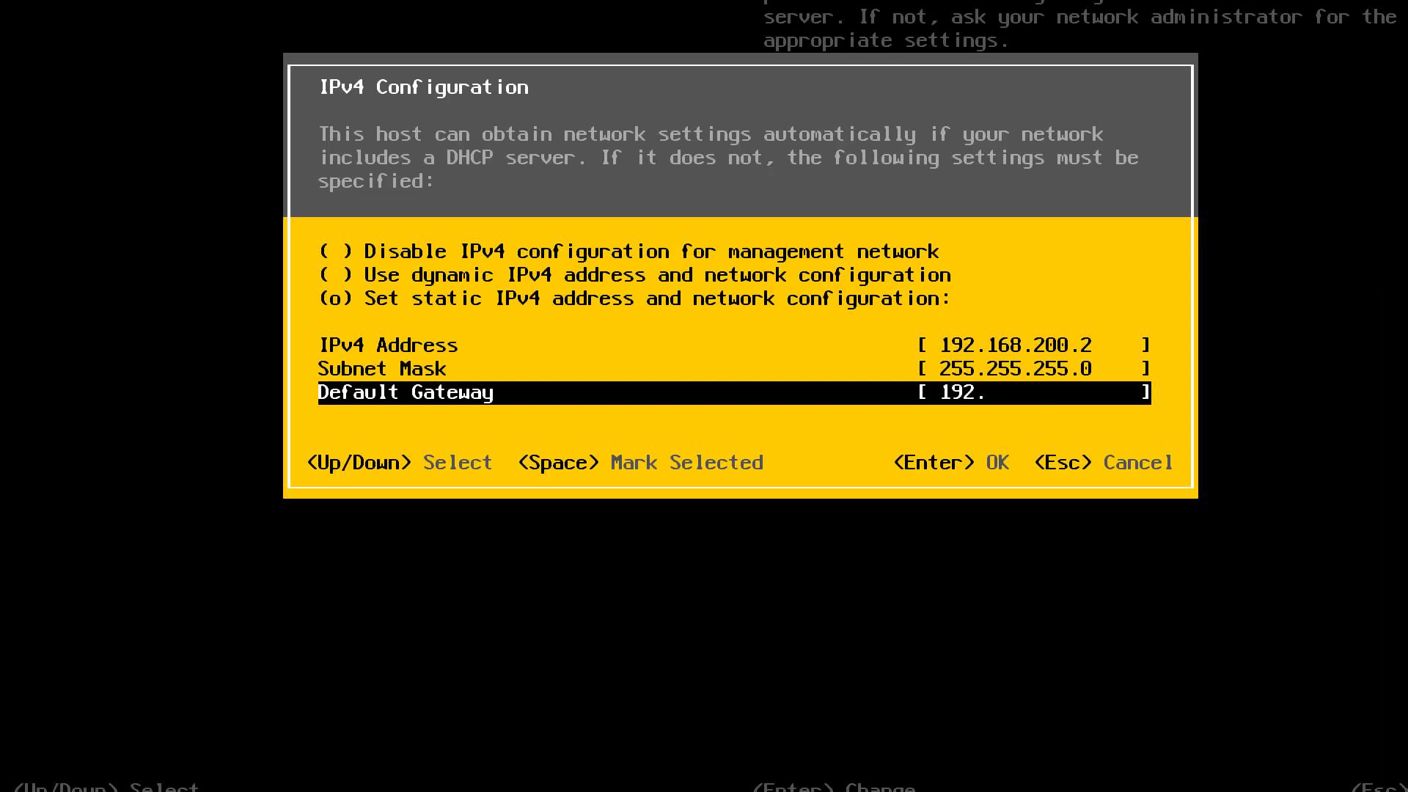
pyautogui.write('168.200.1')
pyautogui.press('Return')
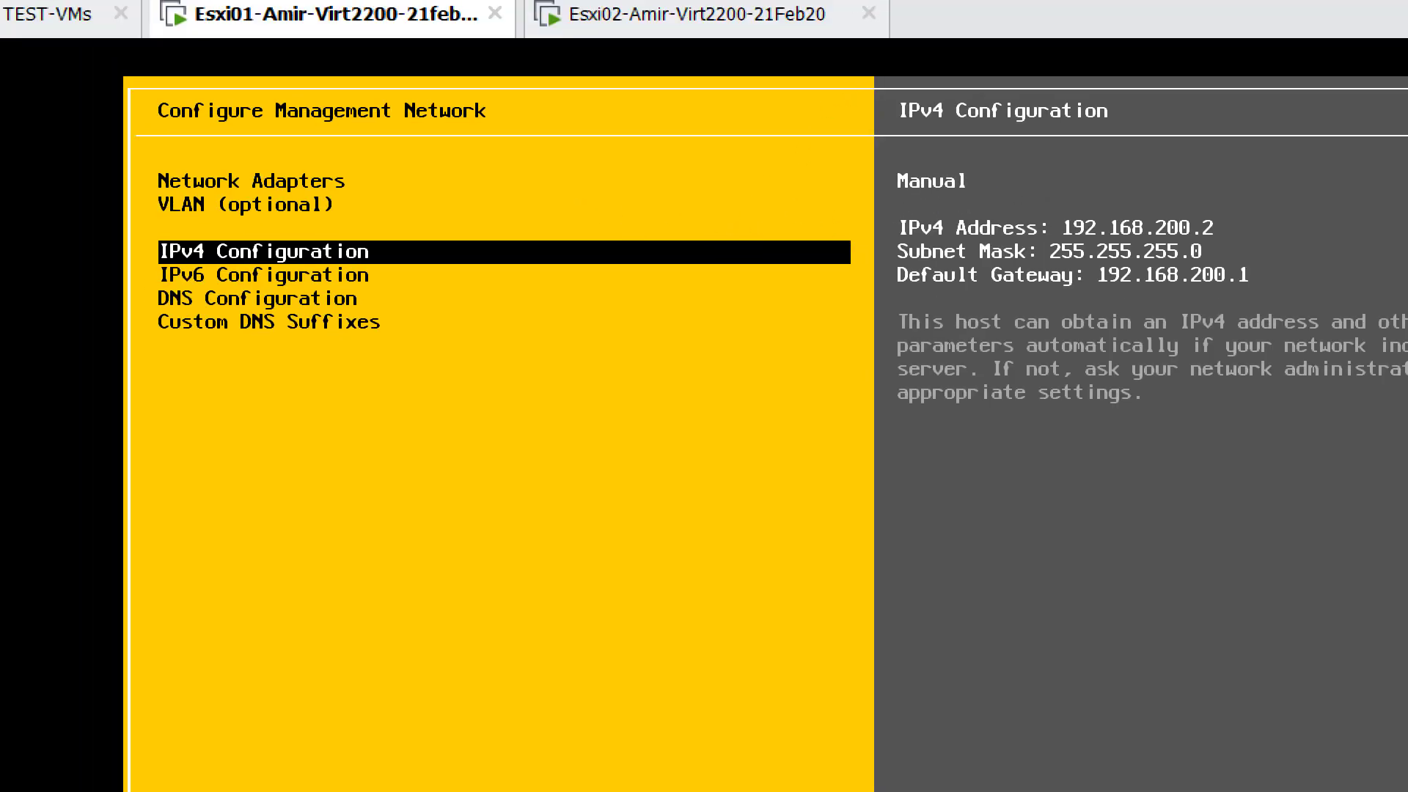
# - Open DNS Configuration on Esxi01 and set the primary DNS server to 192.168.200.1
pyautogui.press('Down')
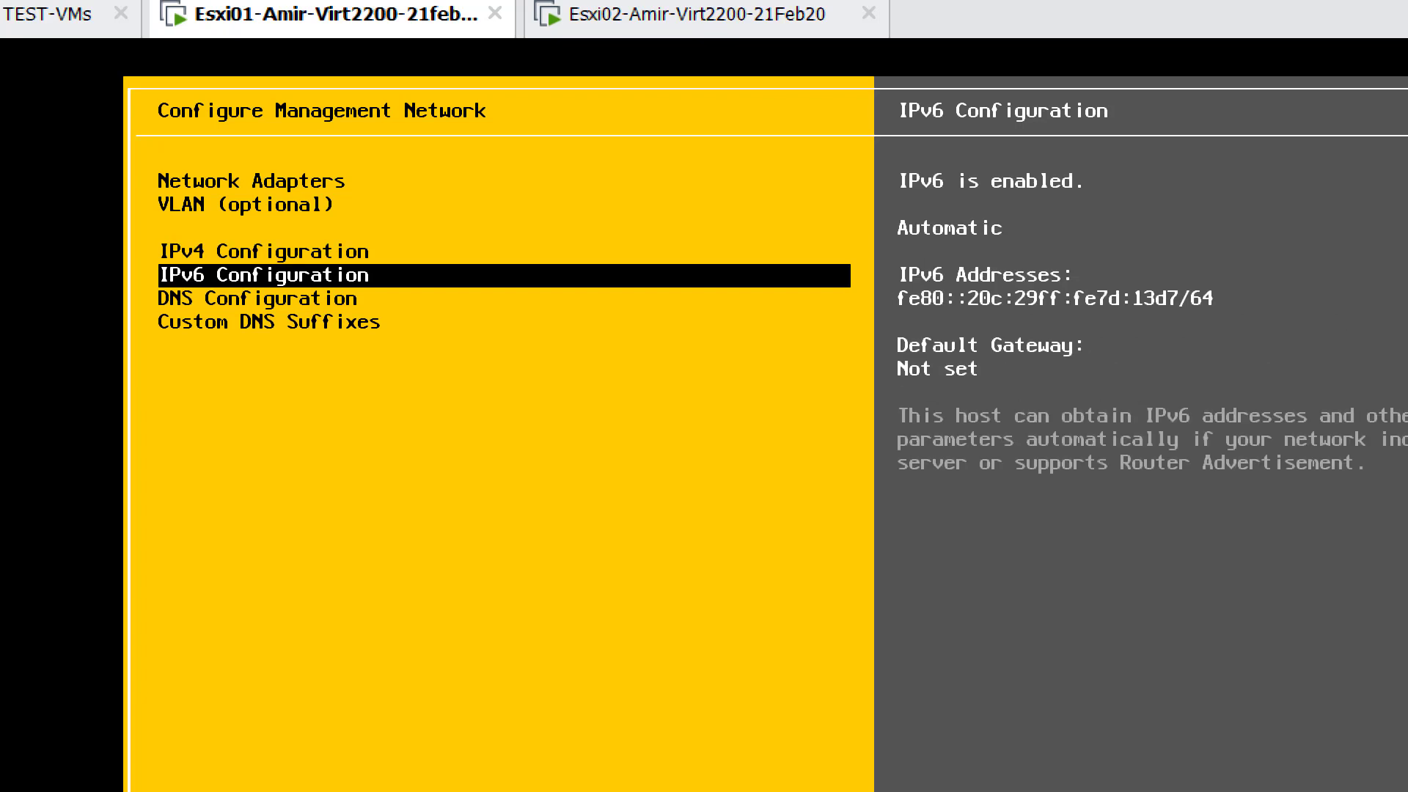
pyautogui.press('Down')
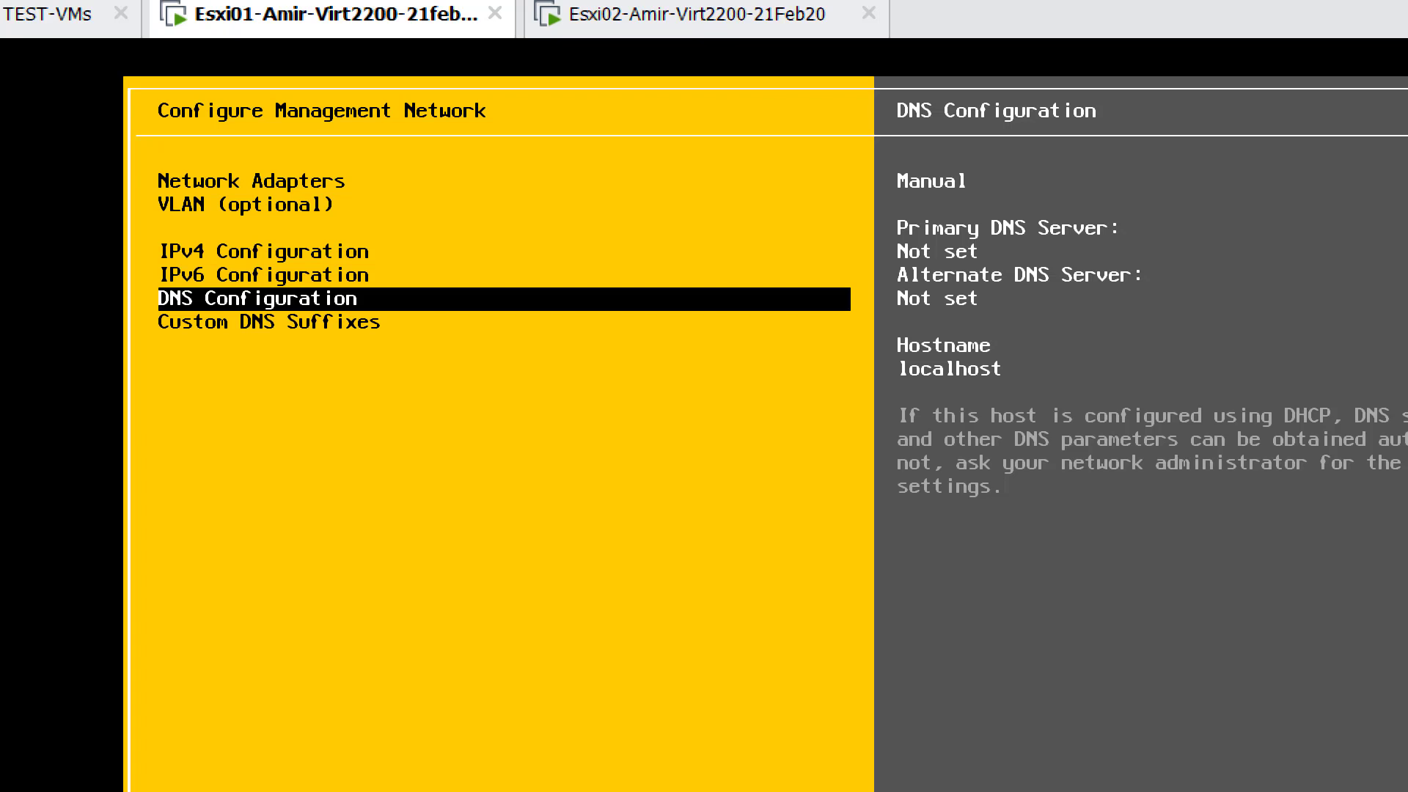
pyautogui.press('Return')
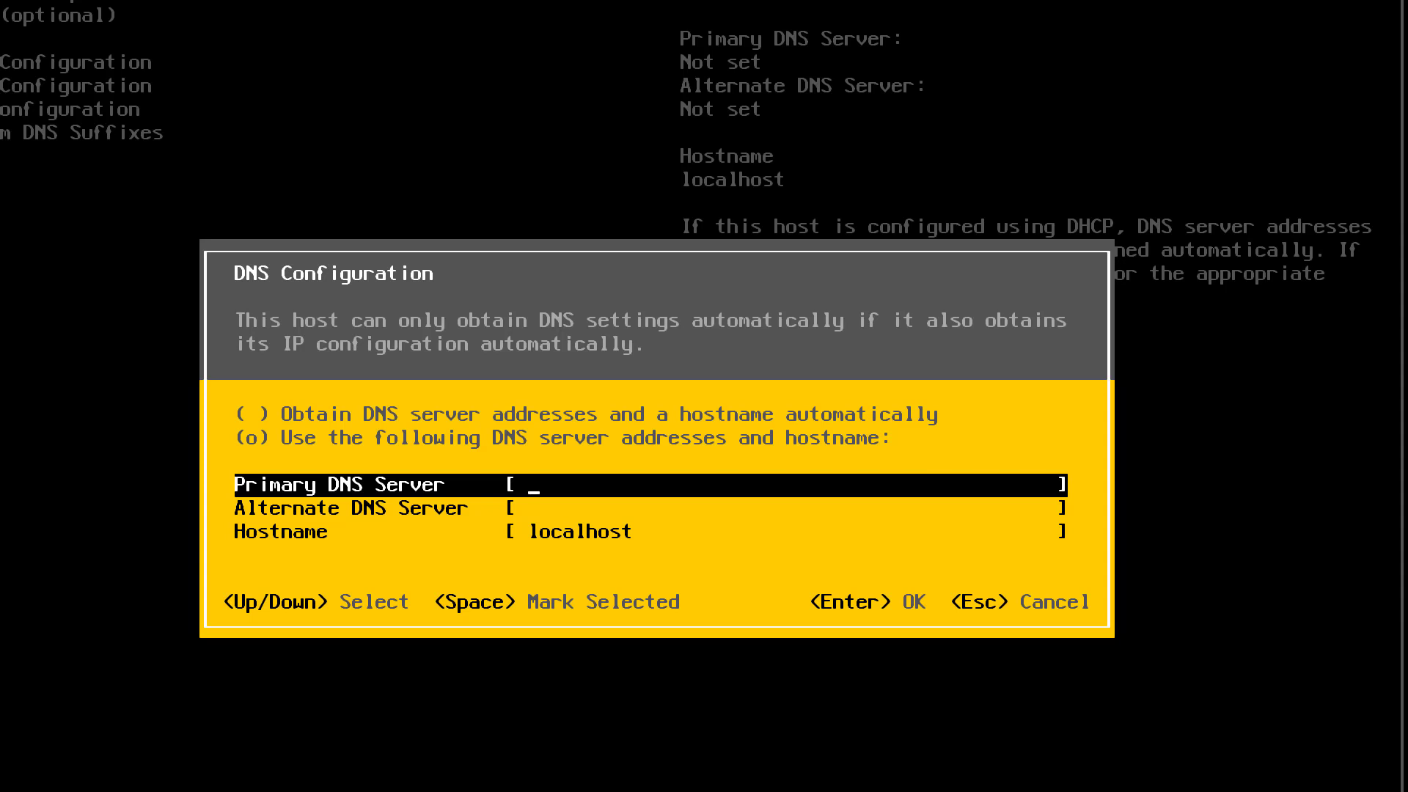
pyautogui.write('192.168.200.')
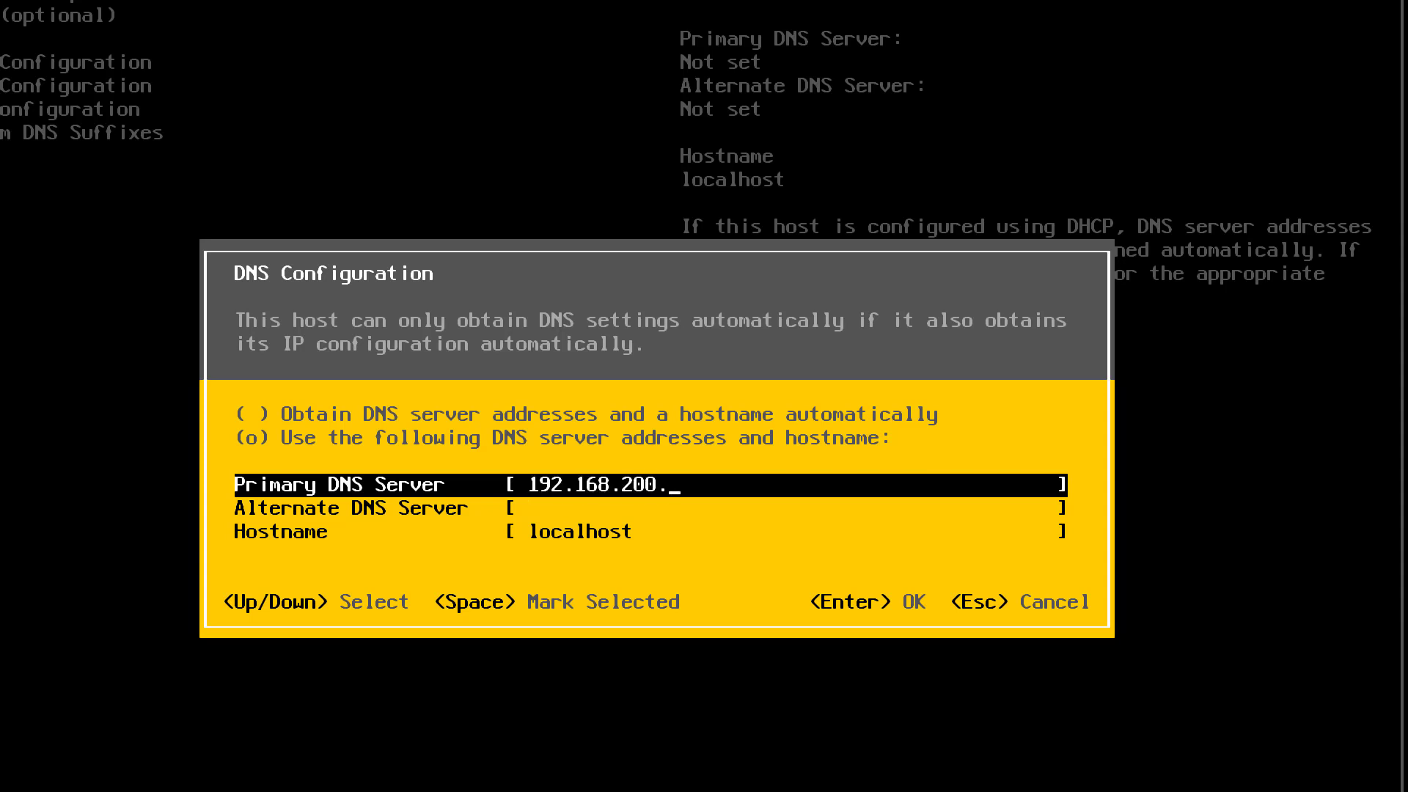
pyautogui.write('1')
# - Set the hostname to the owner's first name followed by Esxi01, check the primary DNS entry and accept the DNS configuration
pyautogui.press('Down')
pyautogui.press('Down')
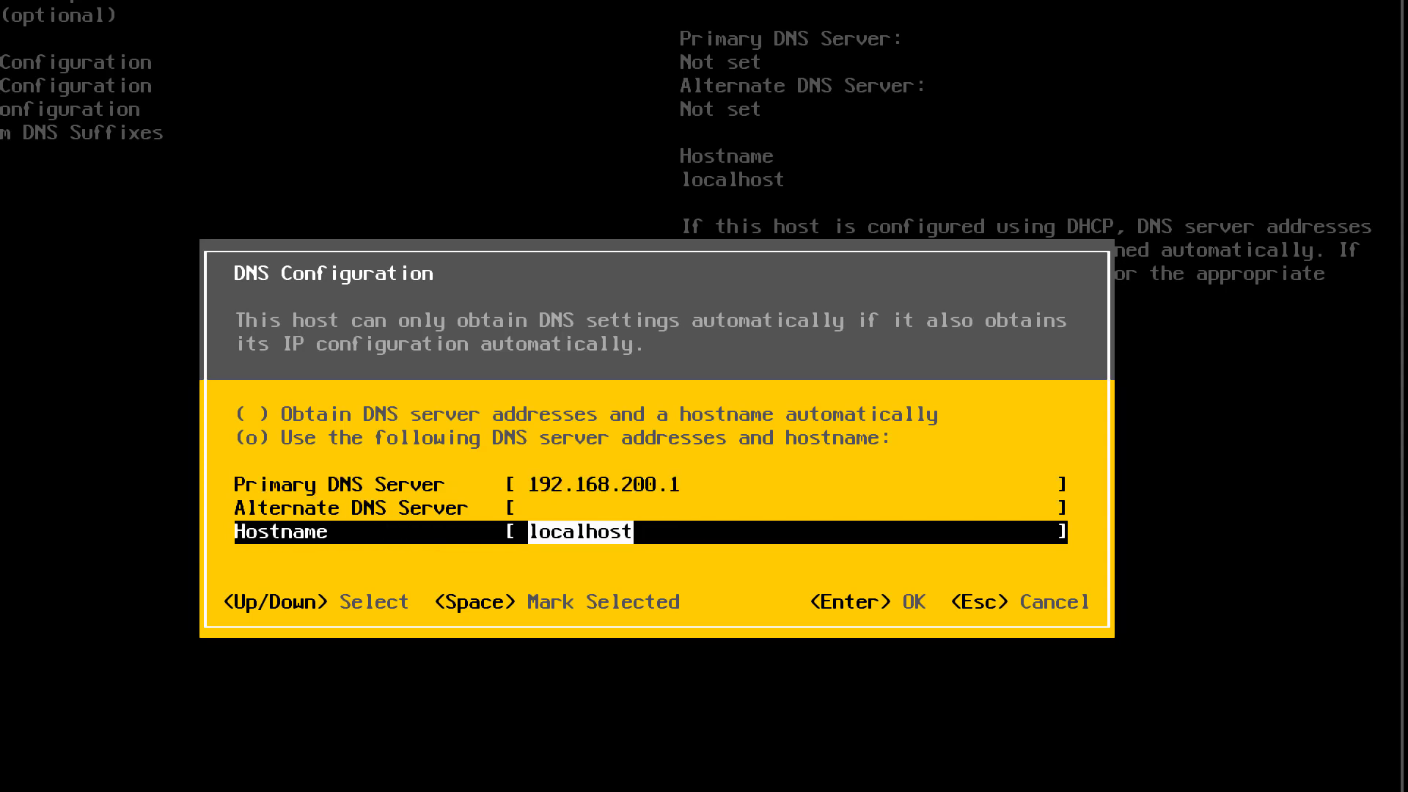
pyautogui.write('Amir')
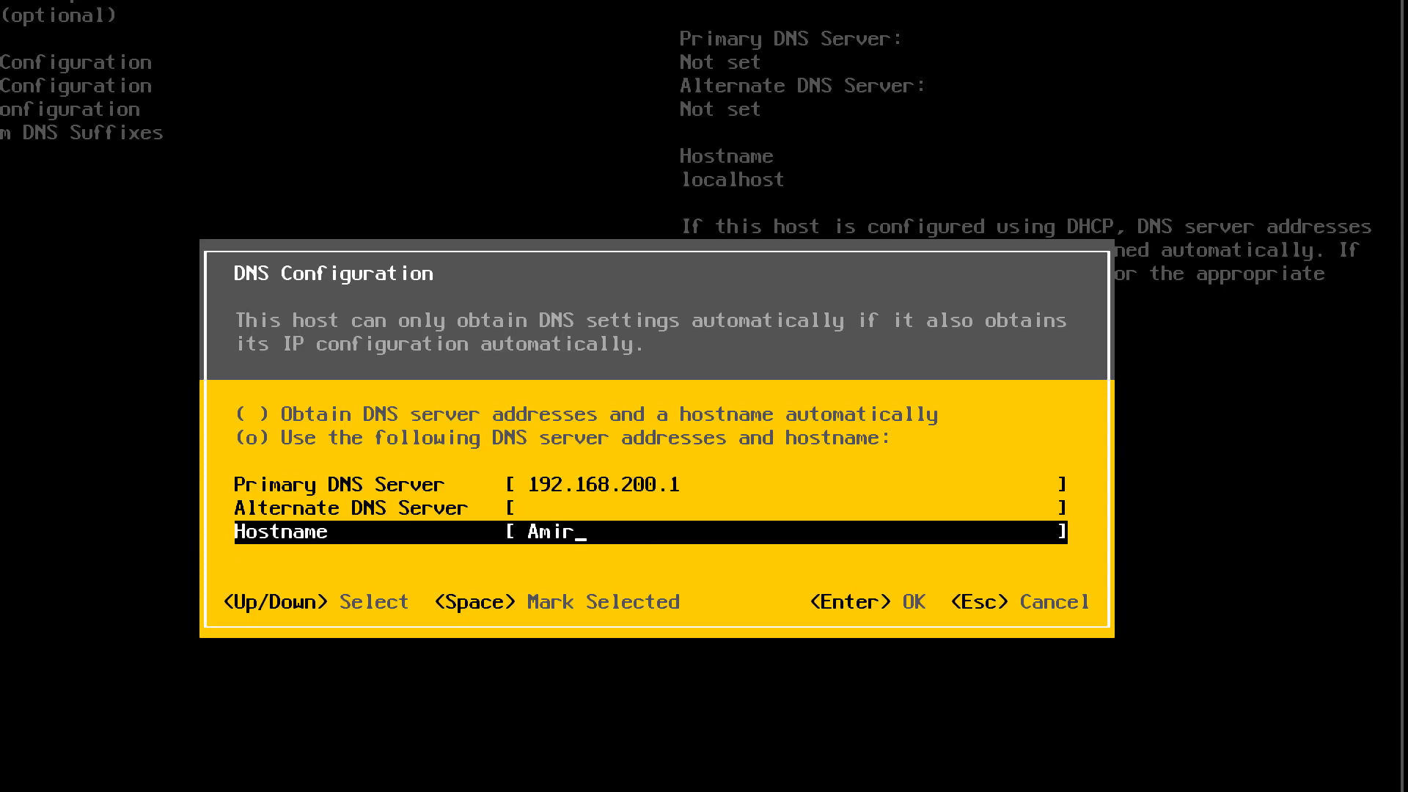
pyautogui.write('Esxi01')
pyautogui.press('Up')
pyautogui.press('Up')
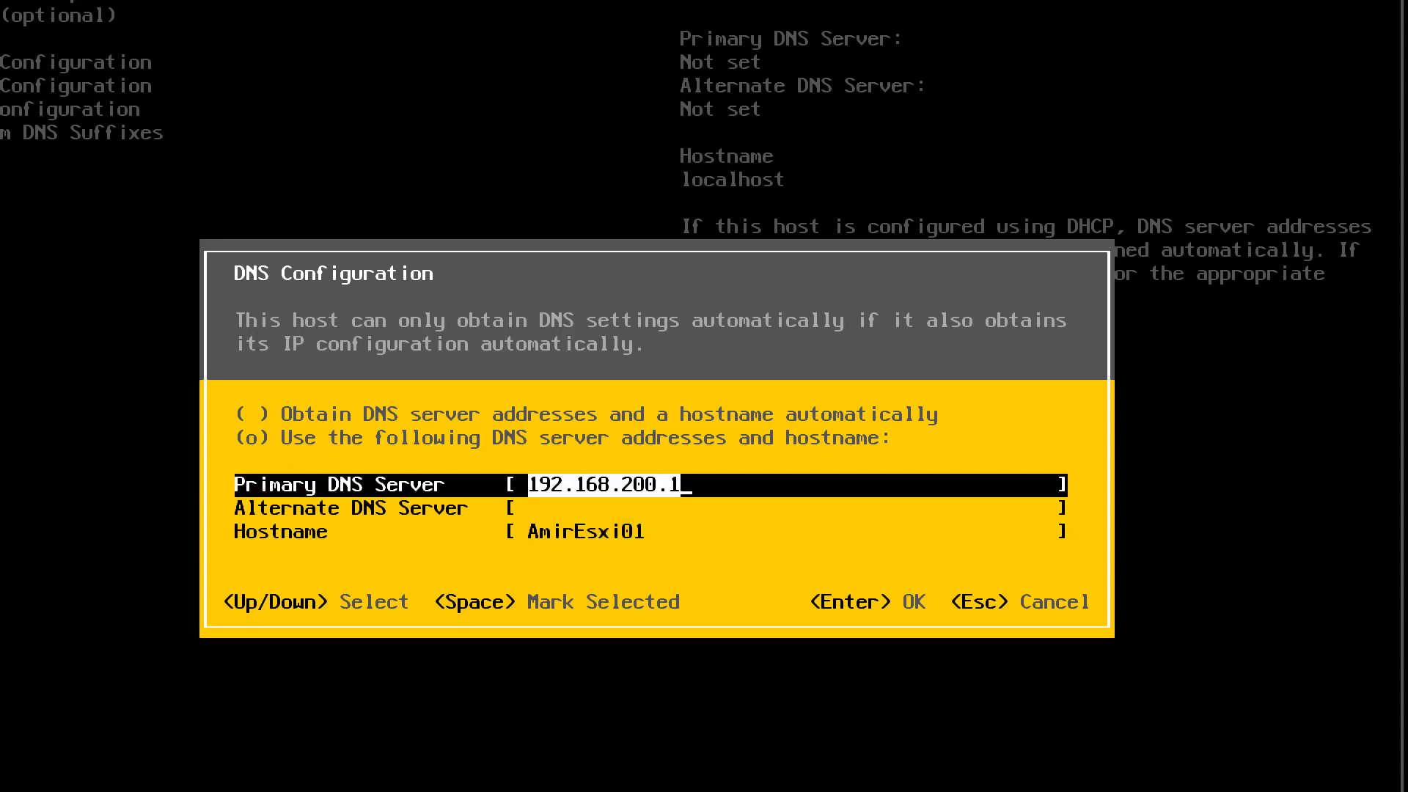
pyautogui.press('Down')
pyautogui.press('Down')
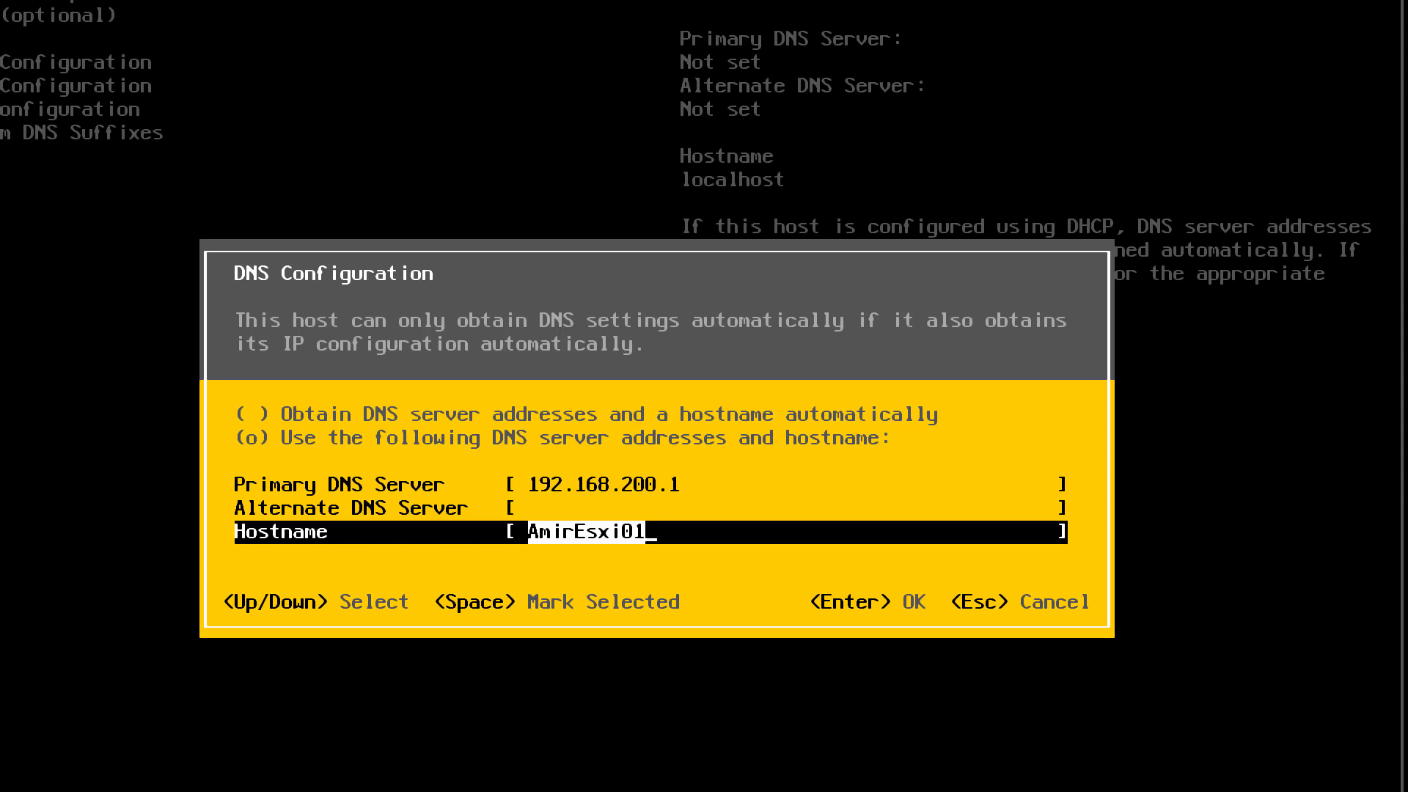
pyautogui.press('Return')
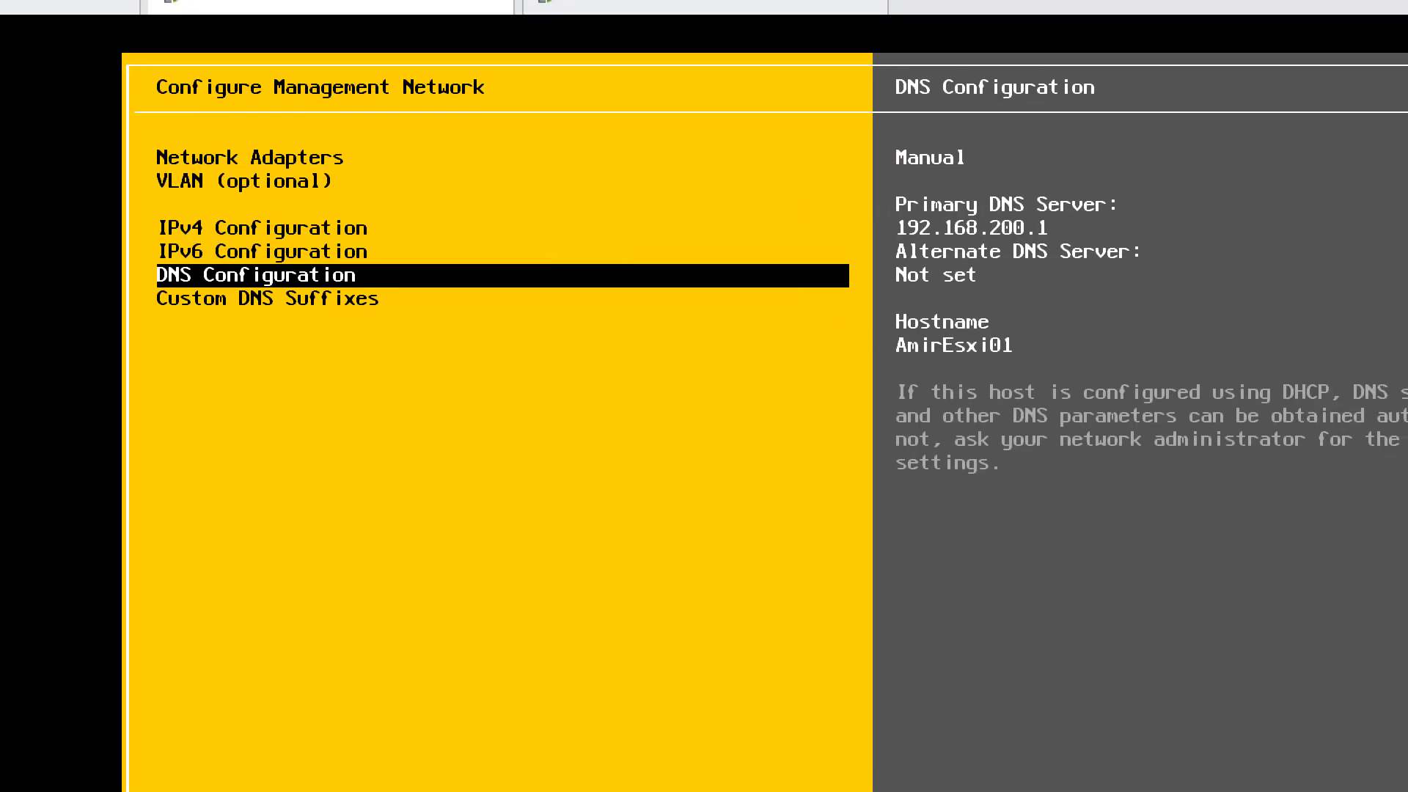
# - Set the custom DNS suffix on Esxi01 to the owner's first name followed by Domain.local
pyautogui.press('Down')
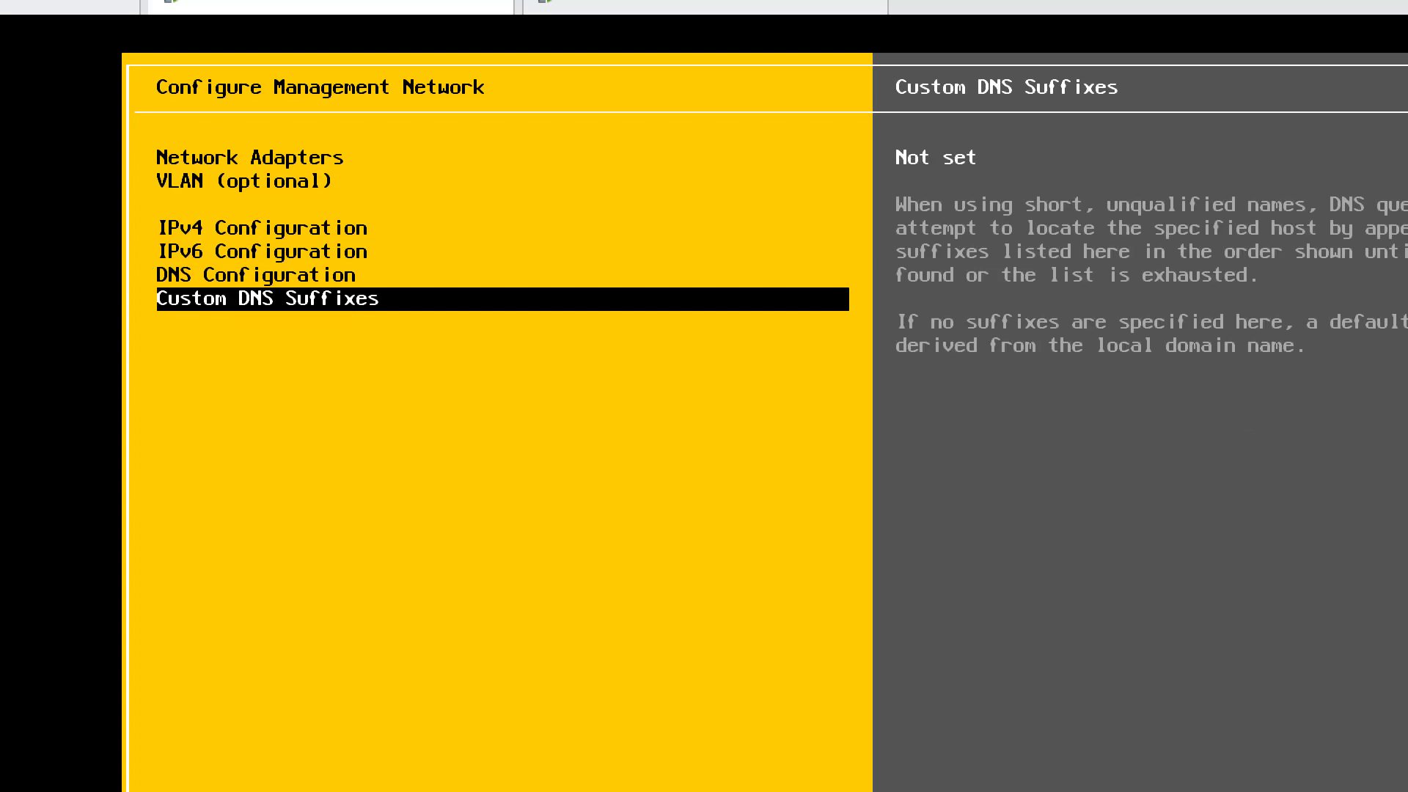
pyautogui.press('Return')
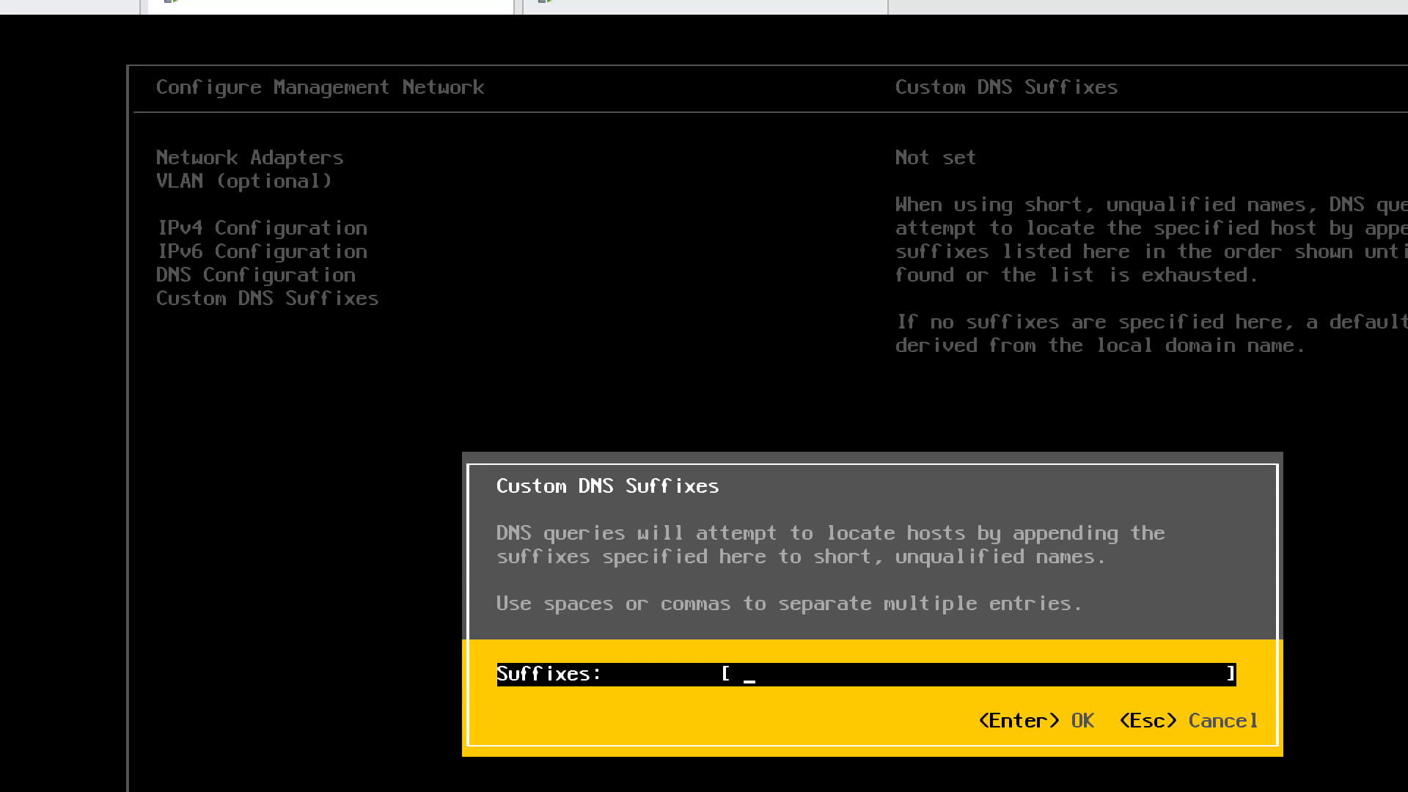
pyautogui.write('AmirDomain')
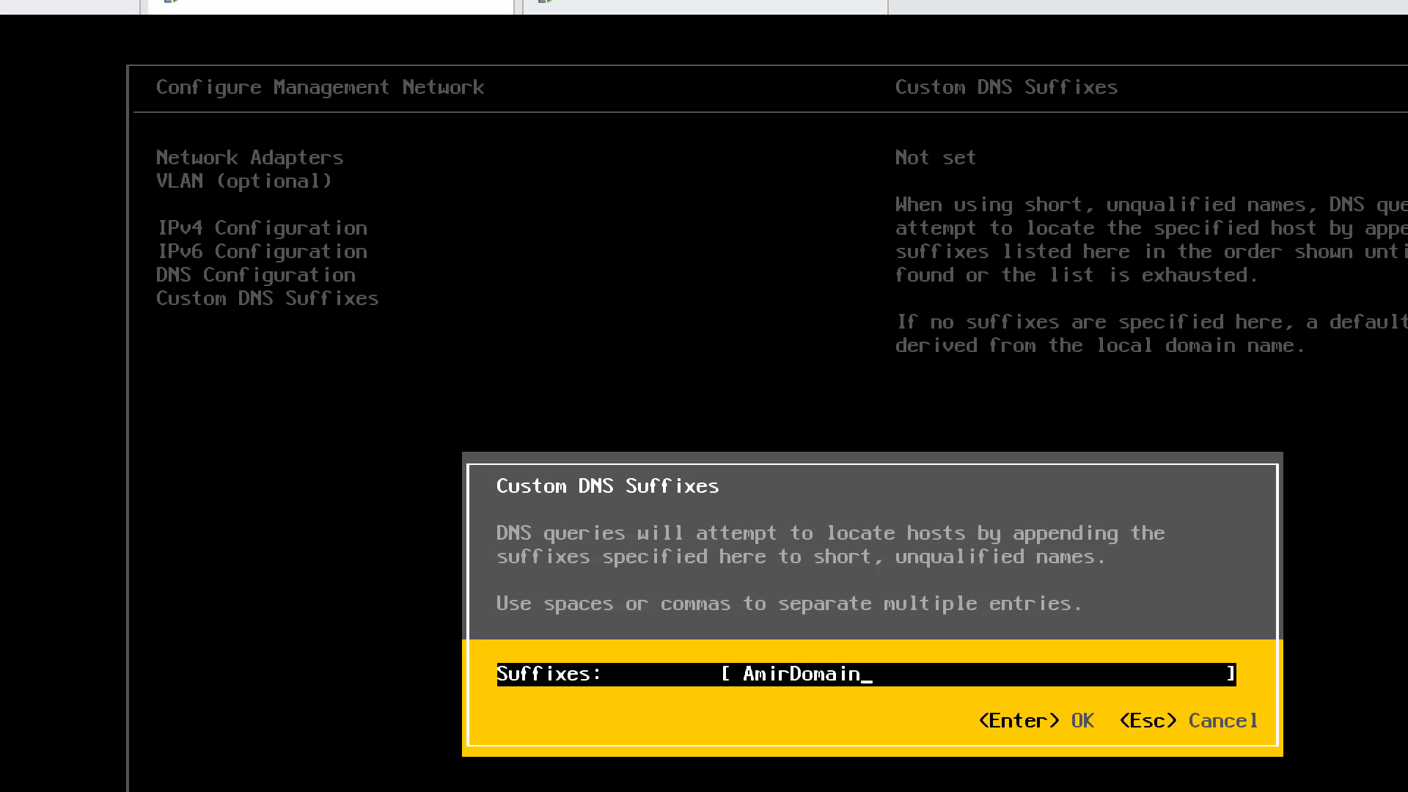
pyautogui.write('.local')
pyautogui.press('Return')
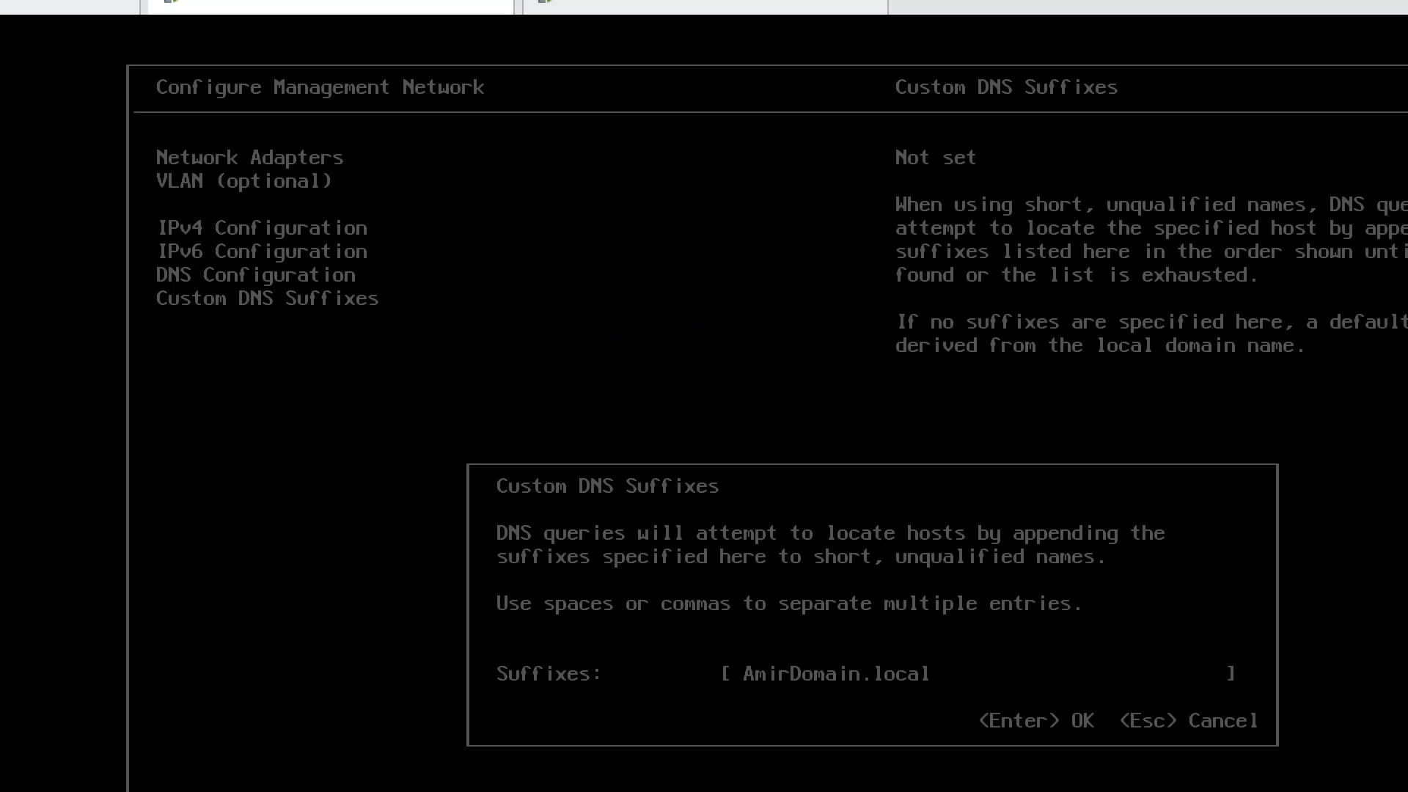
pyautogui.press('Return')
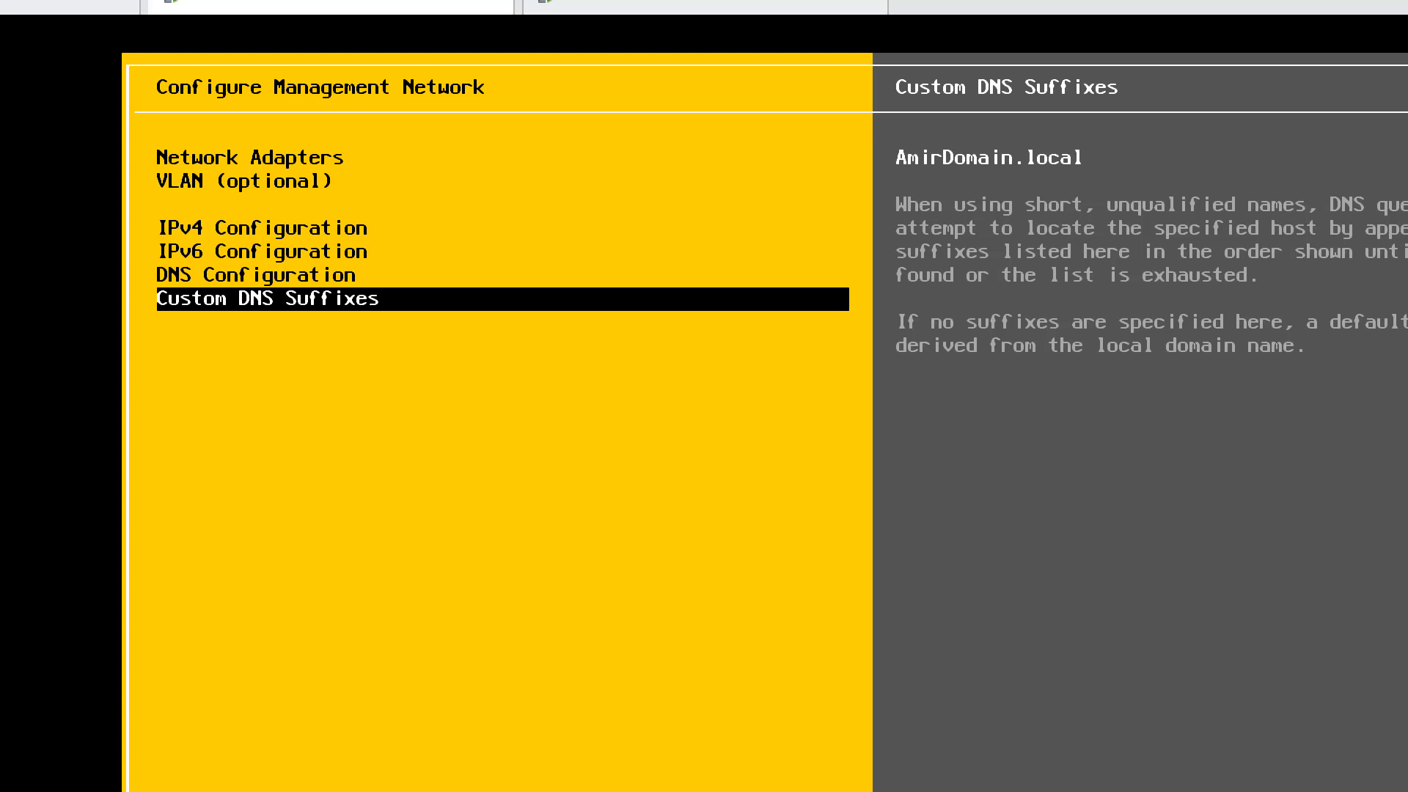
# - Review the DNS and IPv4 settings, apply the changes with a management network restart and return to System Customization
pyautogui.press('Up')
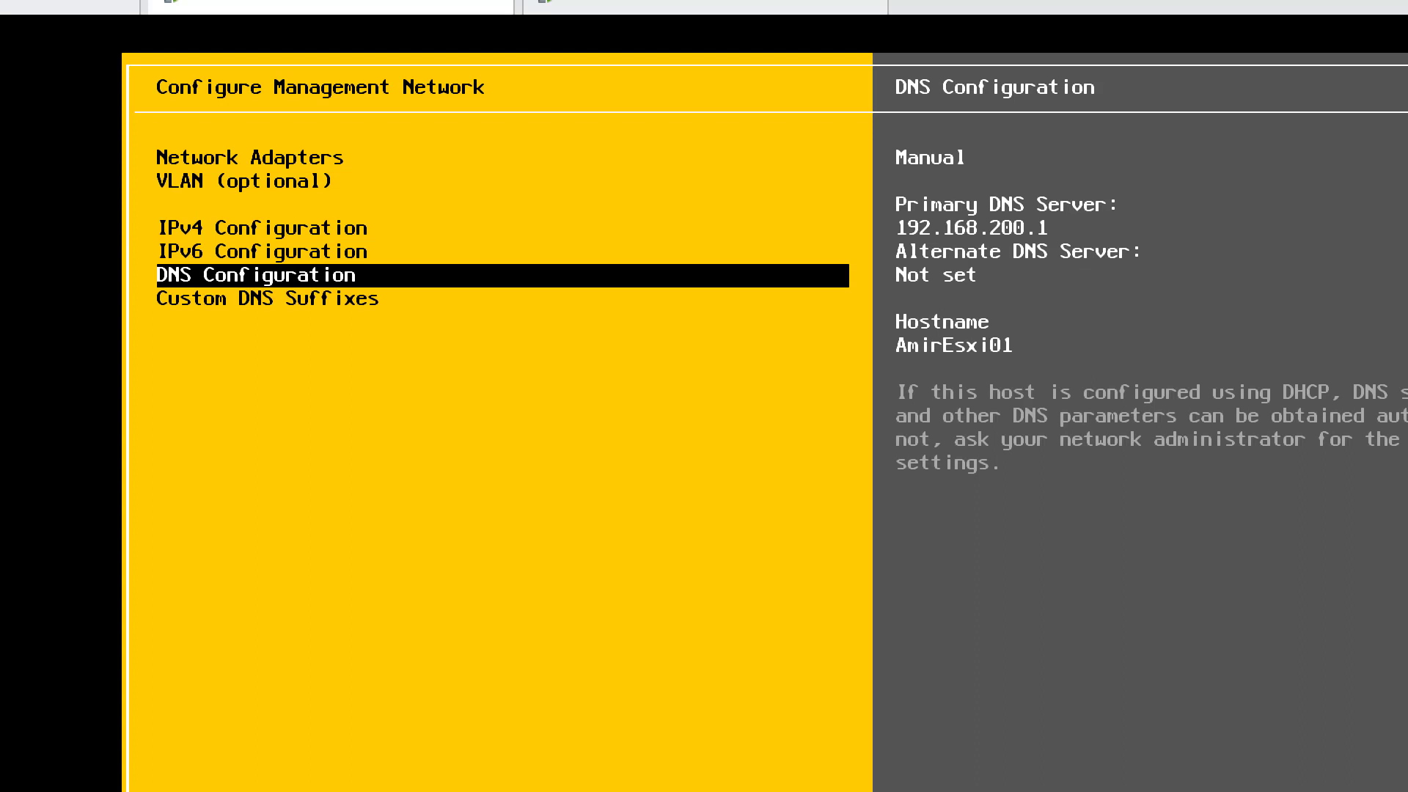
pyautogui.press('Up')
pyautogui.press('Up')
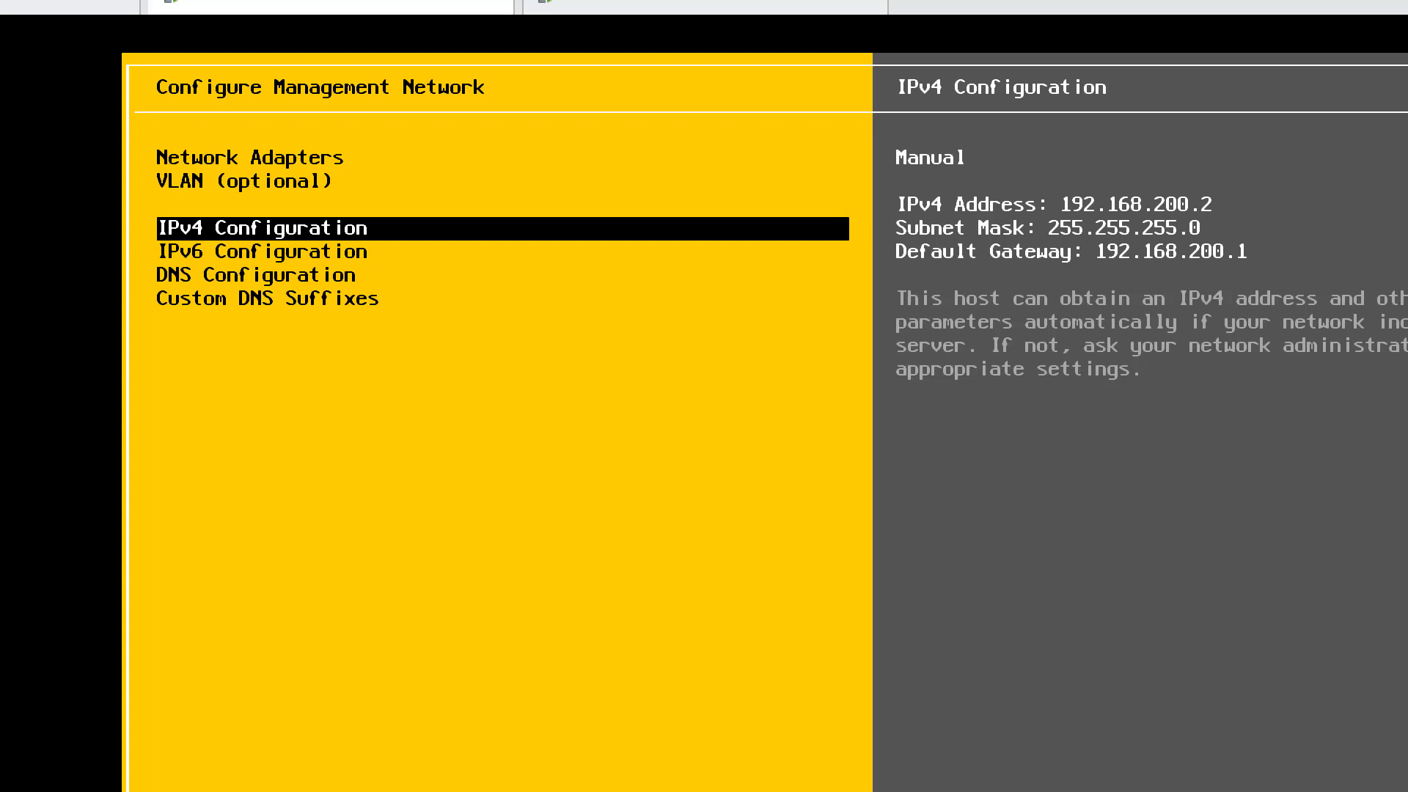
pyautogui.press('Escape')
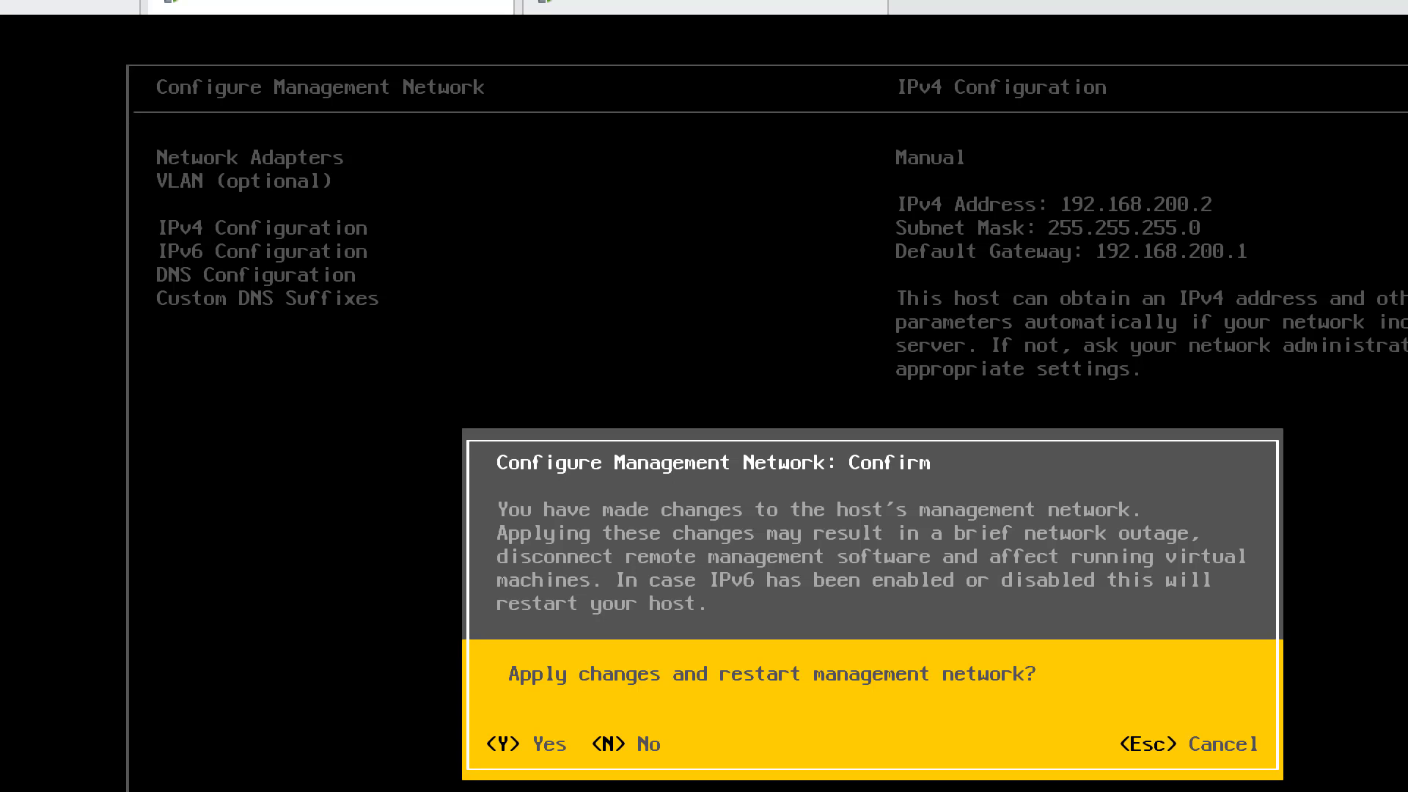
pyautogui.press('y')
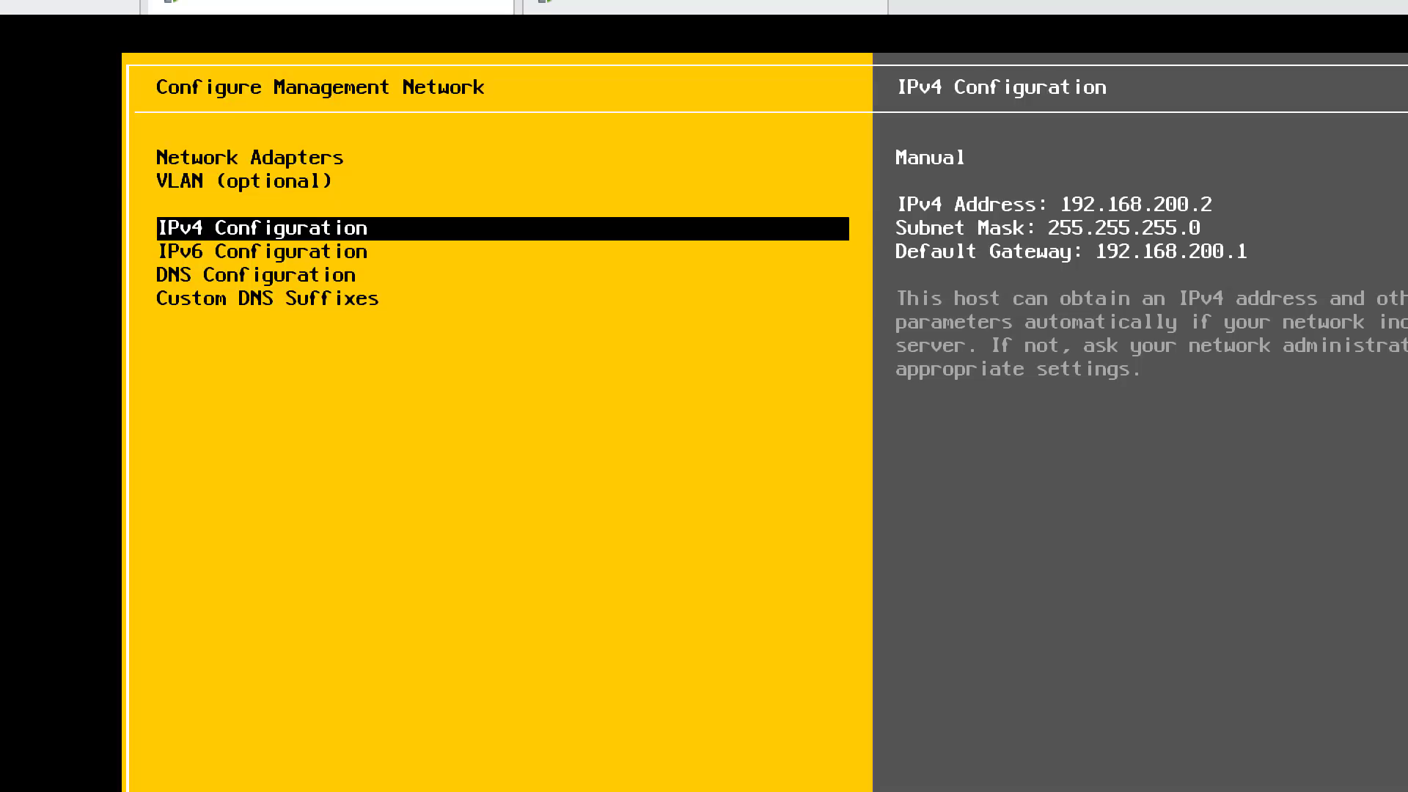
pyautogui.press('Escape')
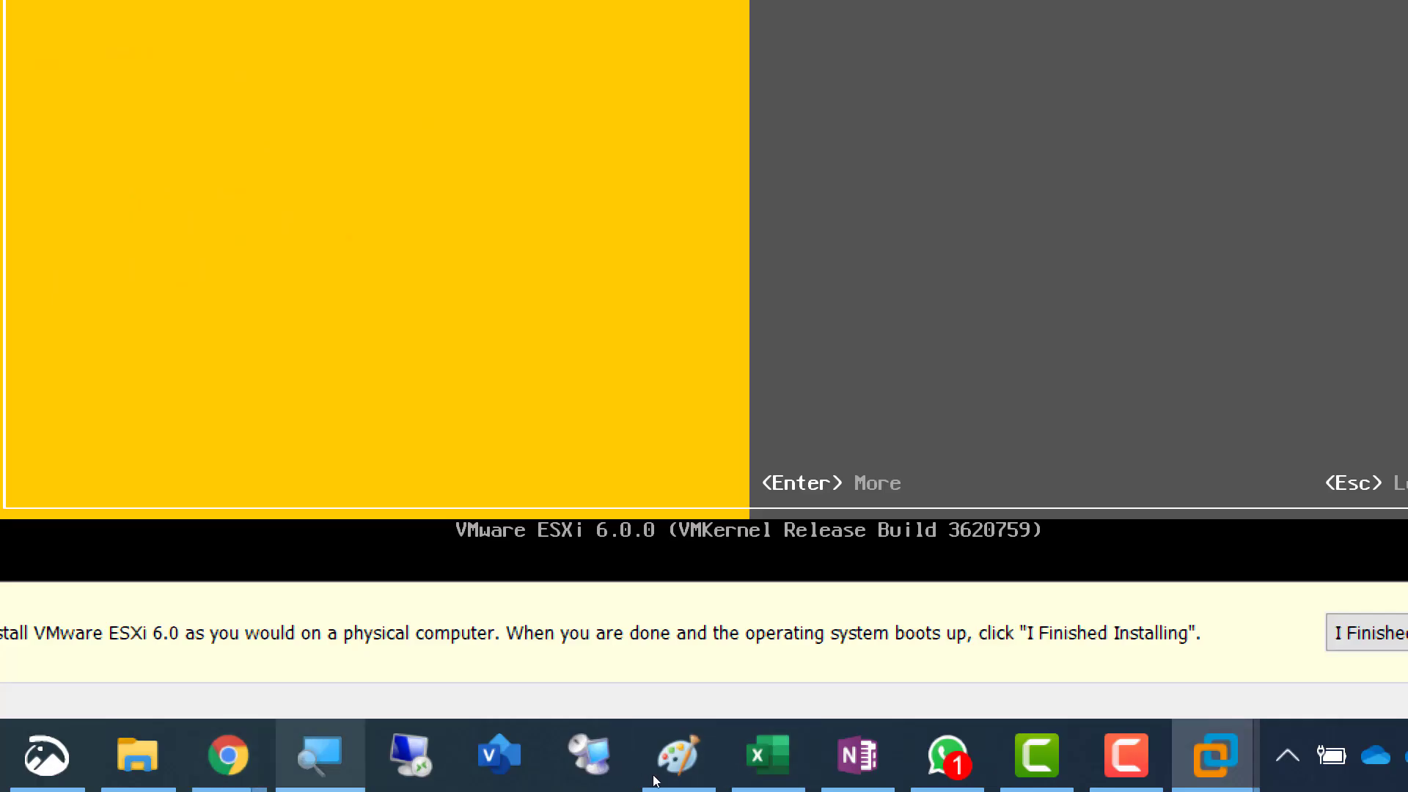
# - Switch to the OneNote lab page and duplicate the "Screenshot 3 = 2nd Esxi Configured" bullet directly below itself
pyautogui.click(319, 756)
pyautogui.press('super+minus')
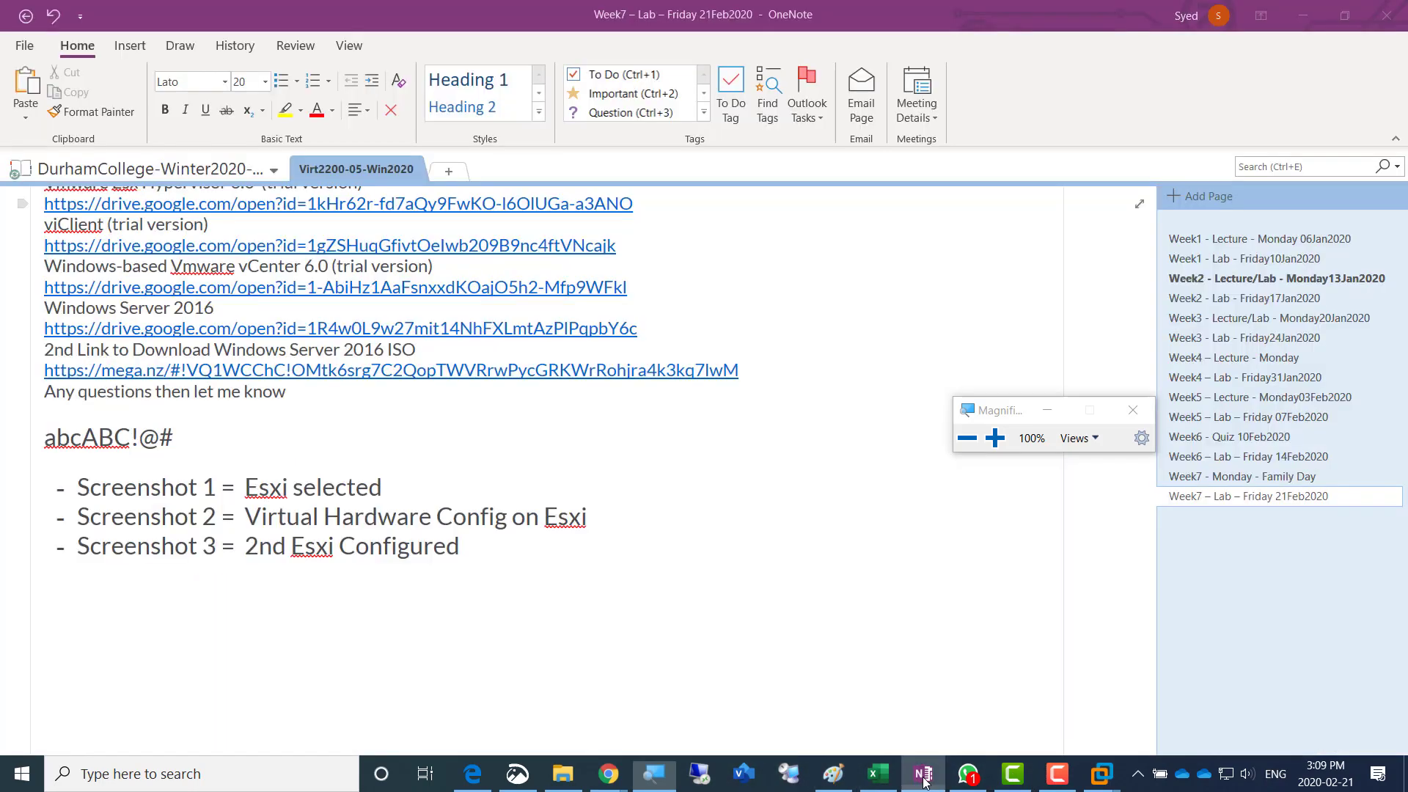
pyautogui.click(924, 774)
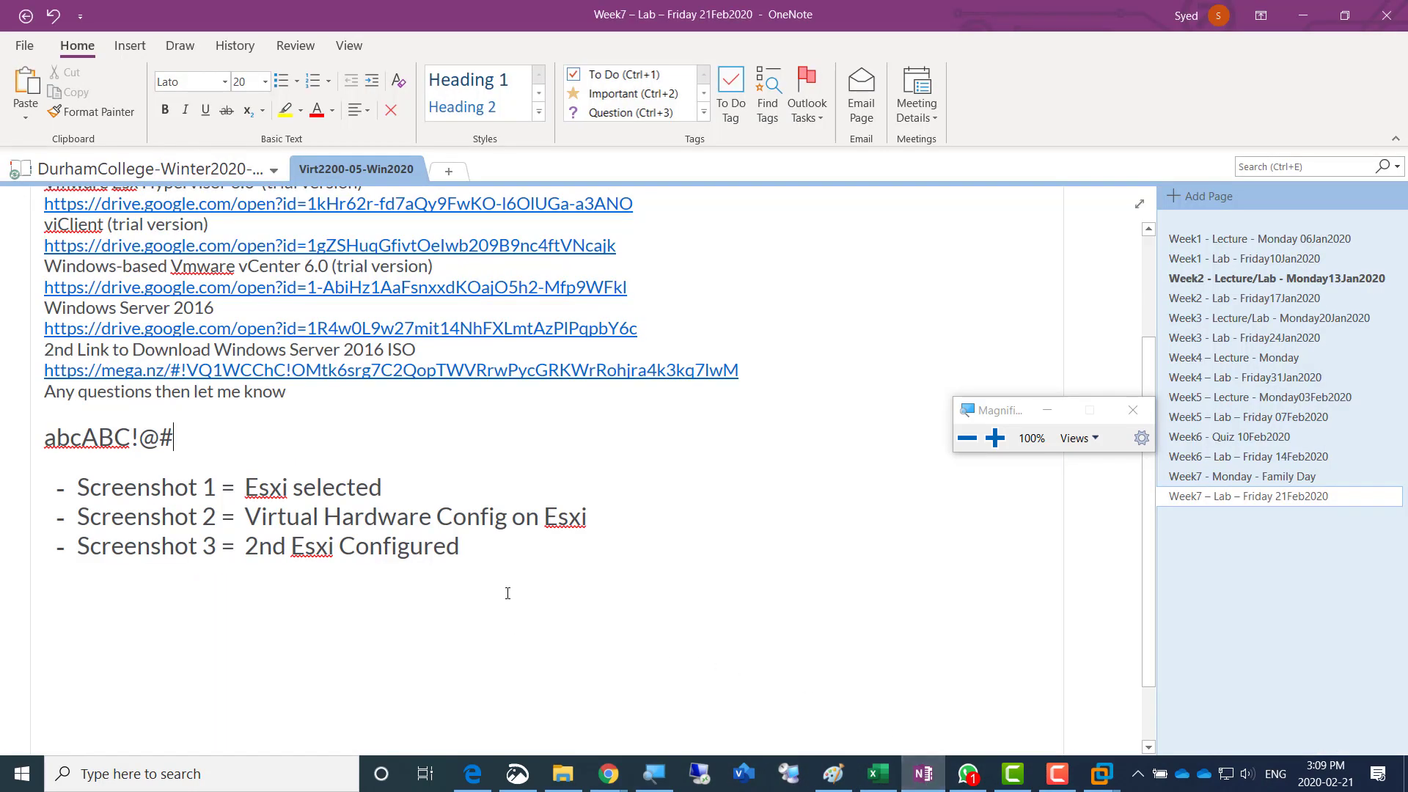
pyautogui.click(533, 554)
pyautogui.hotkey('shift', 'Home')
pyautogui.hotkey('ctrl', 'c')
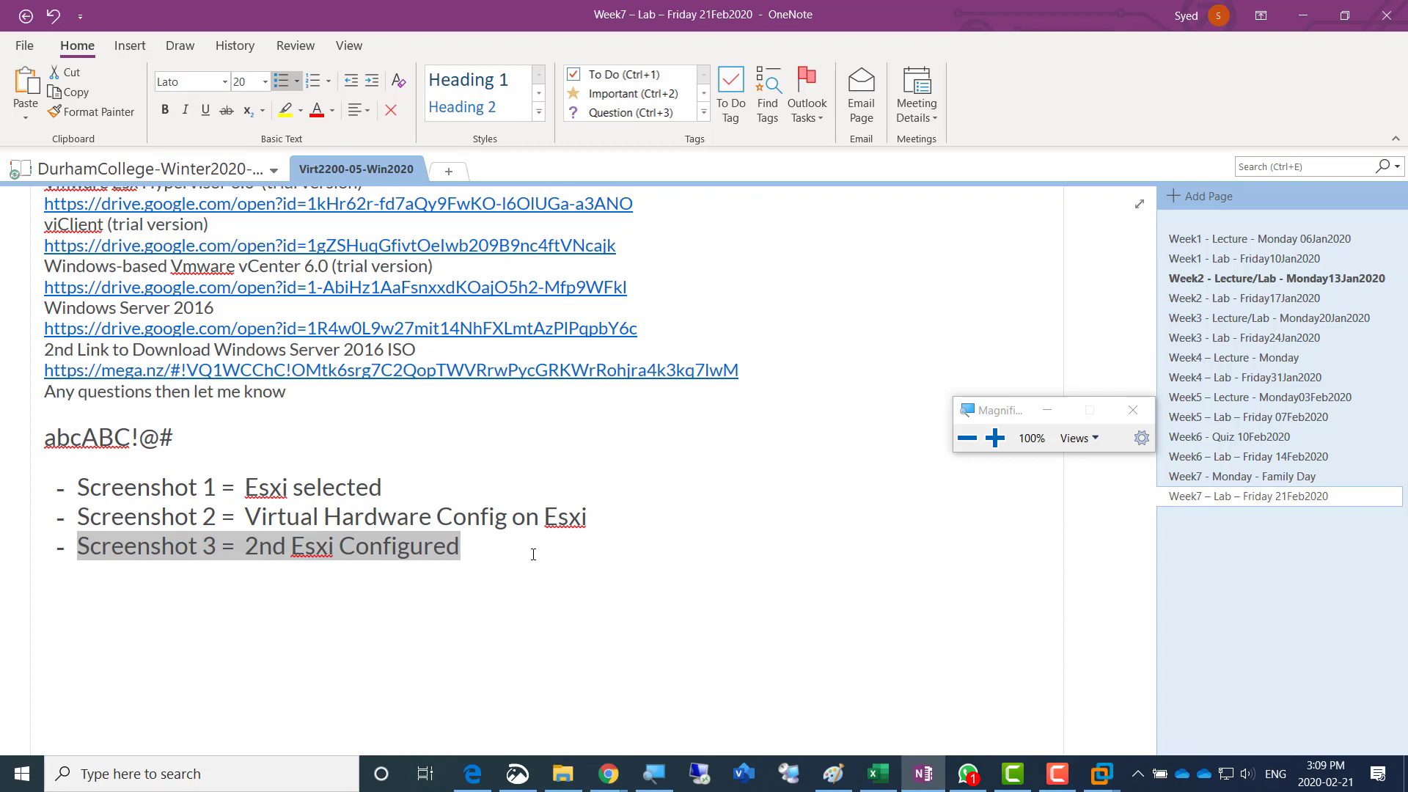
pyautogui.click(533, 554)
pyautogui.press('Return')
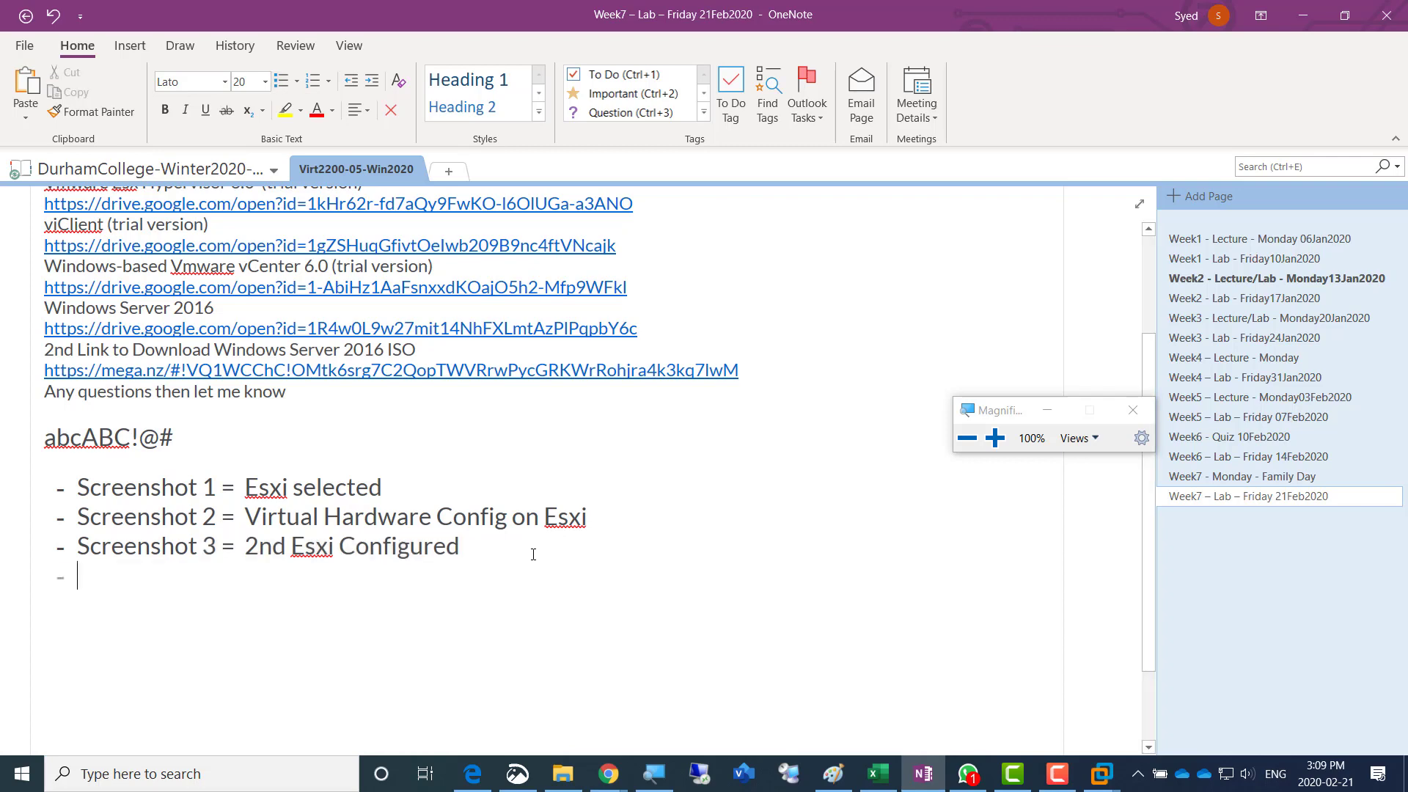
pyautogui.hotkey('ctrl', 'v')
pyautogui.press('Right')
pyautogui.press('Right')
pyautogui.press('Right')
pyautogui.press('Right')
pyautogui.press('Right')
pyautogui.press('Right')
pyautogui.press('Right')
pyautogui.press('Right')
pyautogui.press('Right')
pyautogui.press('Right')
pyautogui.press('Right')
pyautogui.press('Right')
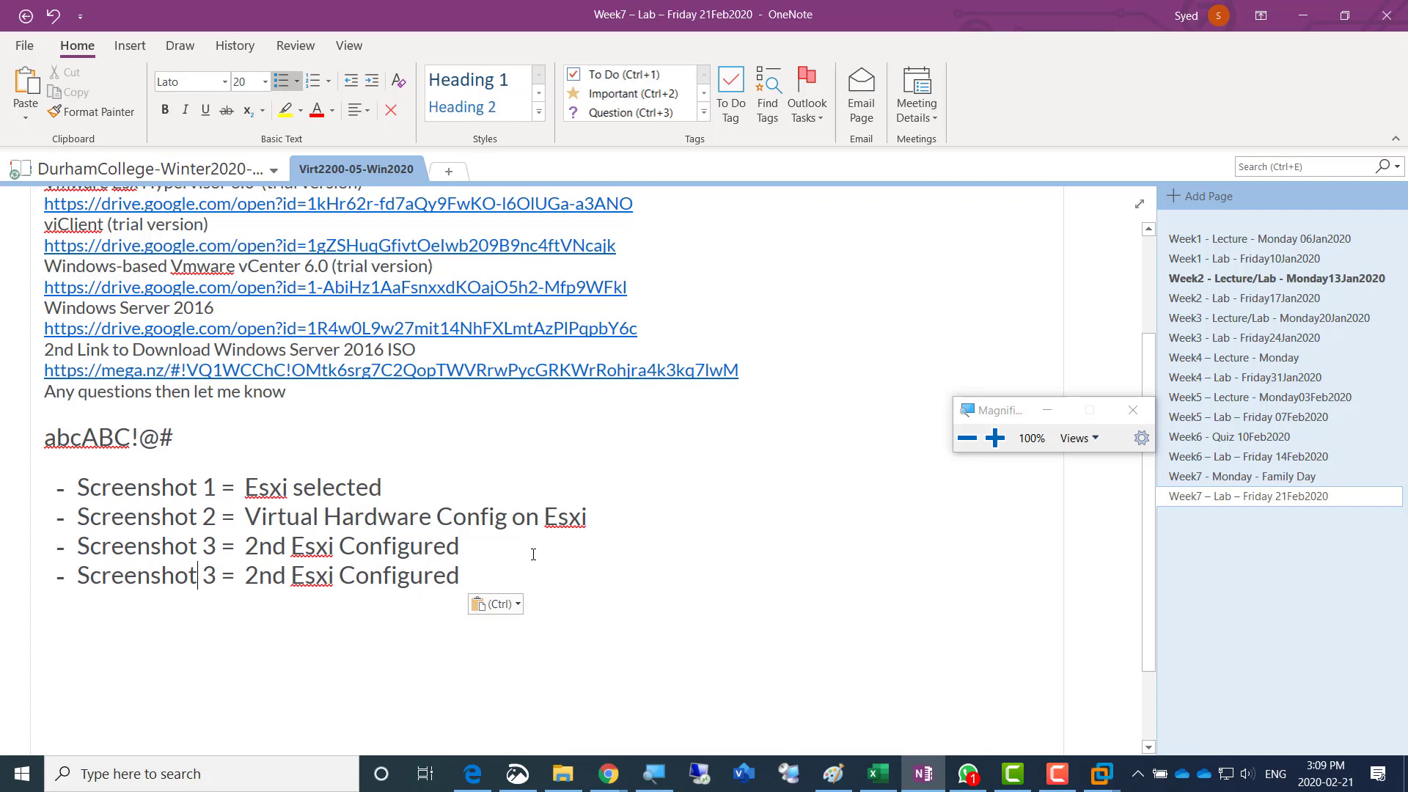
# - Renumber the duplicated bullet as Screenshot 4
pyautogui.hotkey('shift', 'Right')
pyautogui.press('Right')
pyautogui.press('BackSpace')
pyautogui.write('4')
# - Replace the description in the Screenshot 4 bullet with "Esxi final Config"
pyautogui.press('Right')
pyautogui.hotkey('shift', 'Right')
pyautogui.hotkey('shift', 'Right')
pyautogui.hotkey('shift', 'Right')
pyautogui.hotkey('shift', 'Right')
pyautogui.hotkey('shift', 'Right')
pyautogui.hotkey('shift', 'Right')
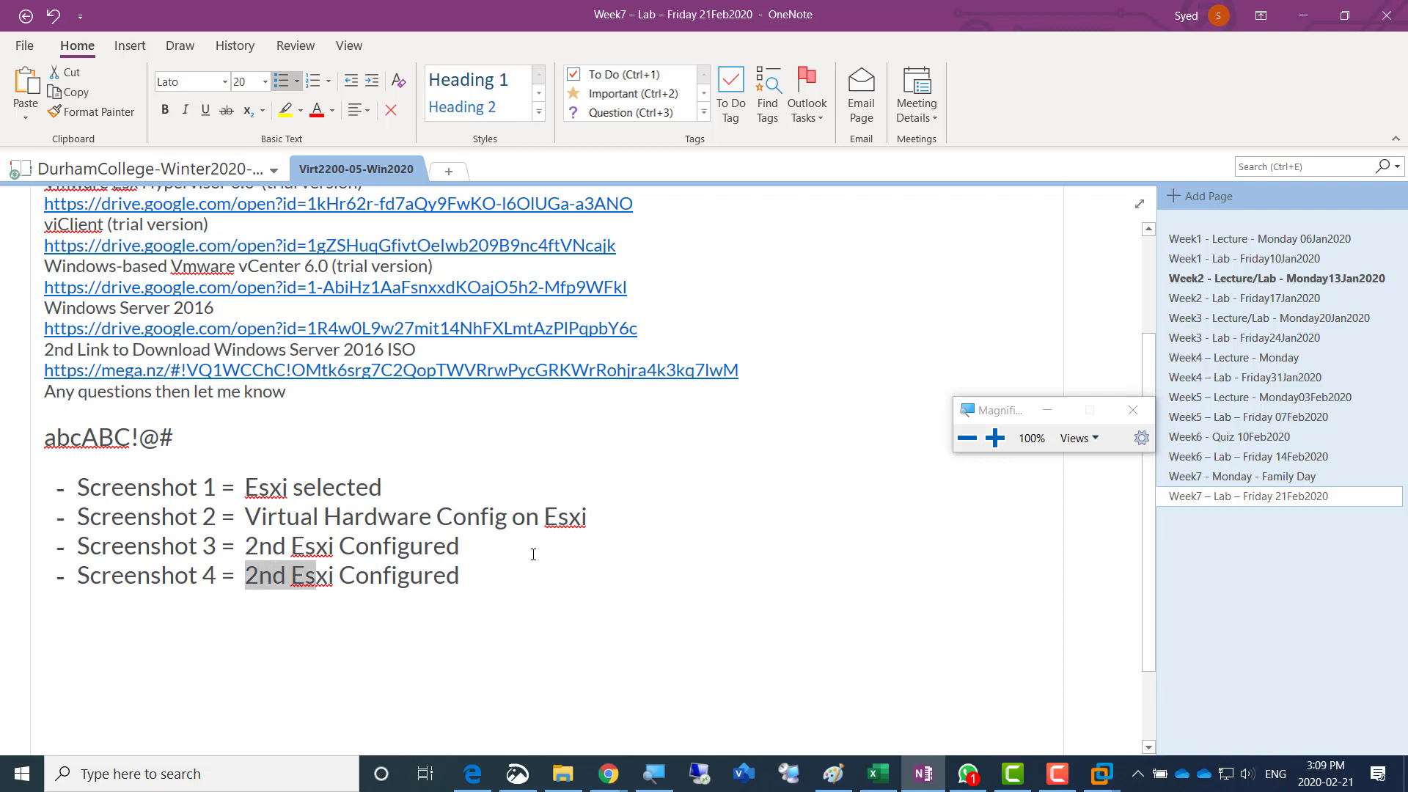
pyautogui.hotkey('shift', 'Right')
pyautogui.hotkey('shift', 'Right')
pyautogui.hotkey('shift', 'Right')
pyautogui.hotkey('shift', 'Right')
pyautogui.hotkey('shift', 'Right')
pyautogui.hotkey('shift', 'Right')
pyautogui.hotkey('shift', 'Right')
pyautogui.hotkey('shift', 'Right')
pyautogui.hotkey('shift', 'Right')
pyautogui.hotkey('shift', 'Right')
pyautogui.hotkey('shift', 'Right')
pyautogui.hotkey('shift', 'Right')
pyautogui.hotkey('shift', 'Right')
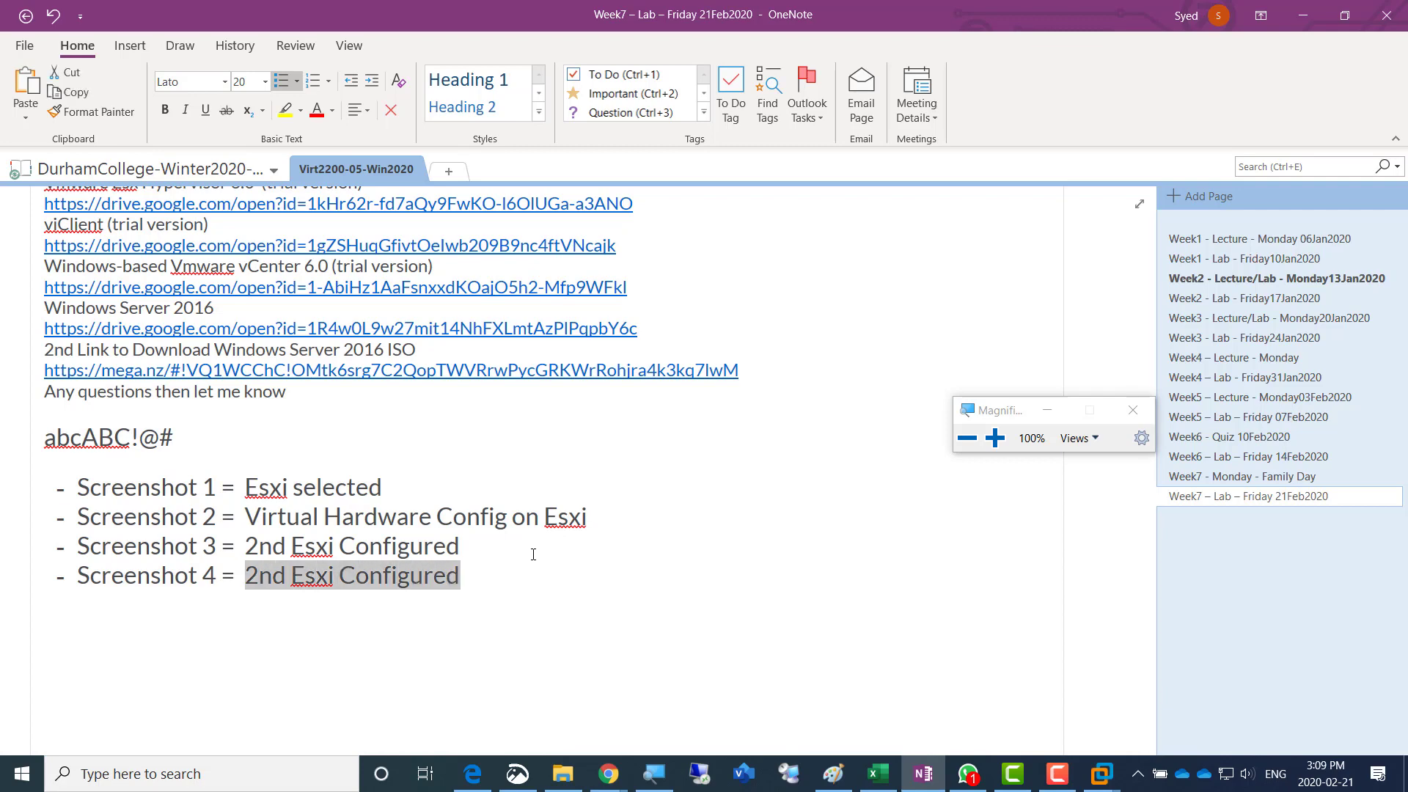
pyautogui.hotkey('shift', 'Left')
pyautogui.write('E')
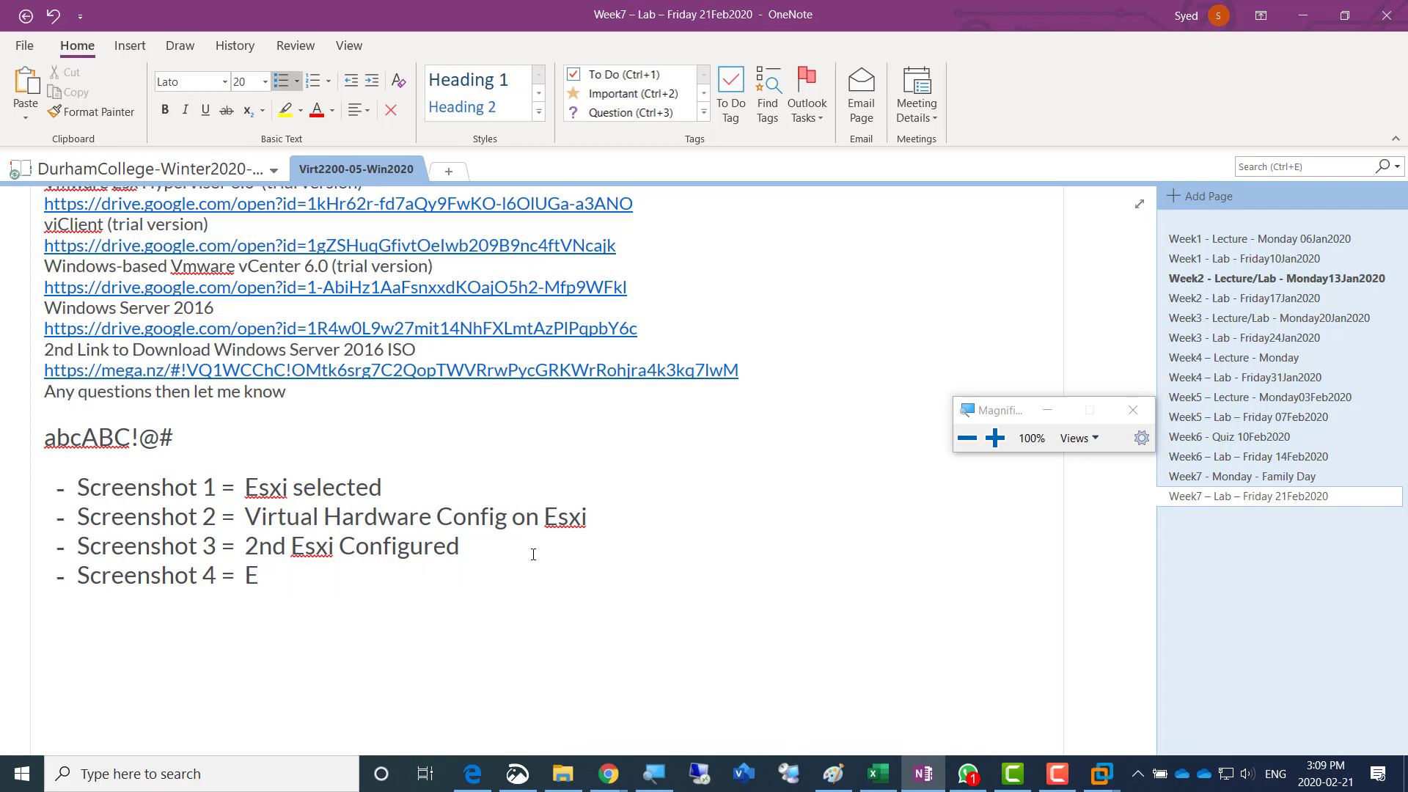
pyautogui.write('sxi final Config')
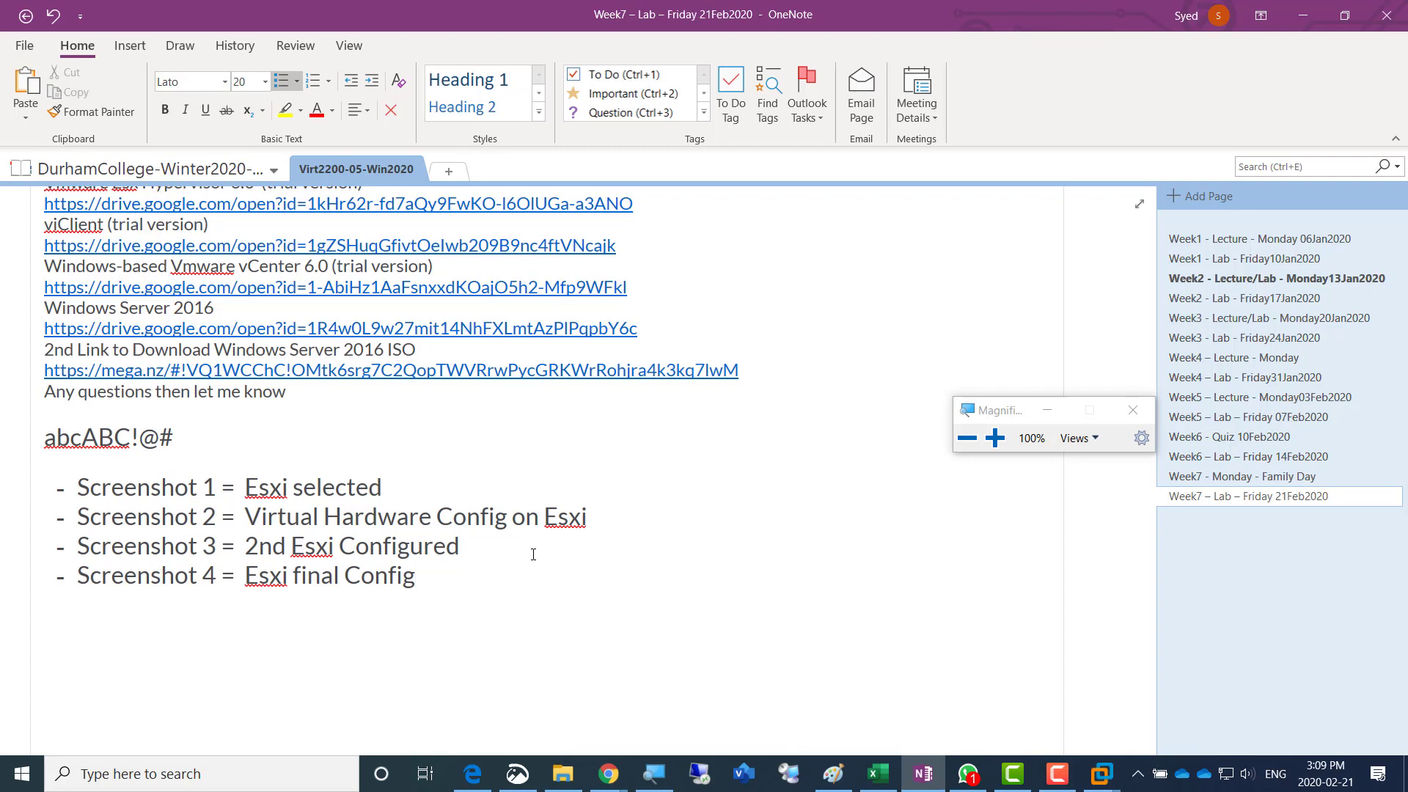
# - Change "Esxi" to "Esxi01" in the Screenshot 4 bullet and select the whole line
pyautogui.press('Left')
pyautogui.press('Left')
pyautogui.press('Left')
pyautogui.press('Left')
pyautogui.press('Left')
pyautogui.press('Left')
pyautogui.press('Left')
pyautogui.press('Left')
pyautogui.press('Left')
pyautogui.press('Left')
pyautogui.press('Left')
pyautogui.press('Left')
pyautogui.press('Left')
pyautogui.press('Left')
pyautogui.press('Left')
pyautogui.press('Left')
pyautogui.press('Right')
pyautogui.press('Right')
pyautogui.press('Right')
pyautogui.write('1')
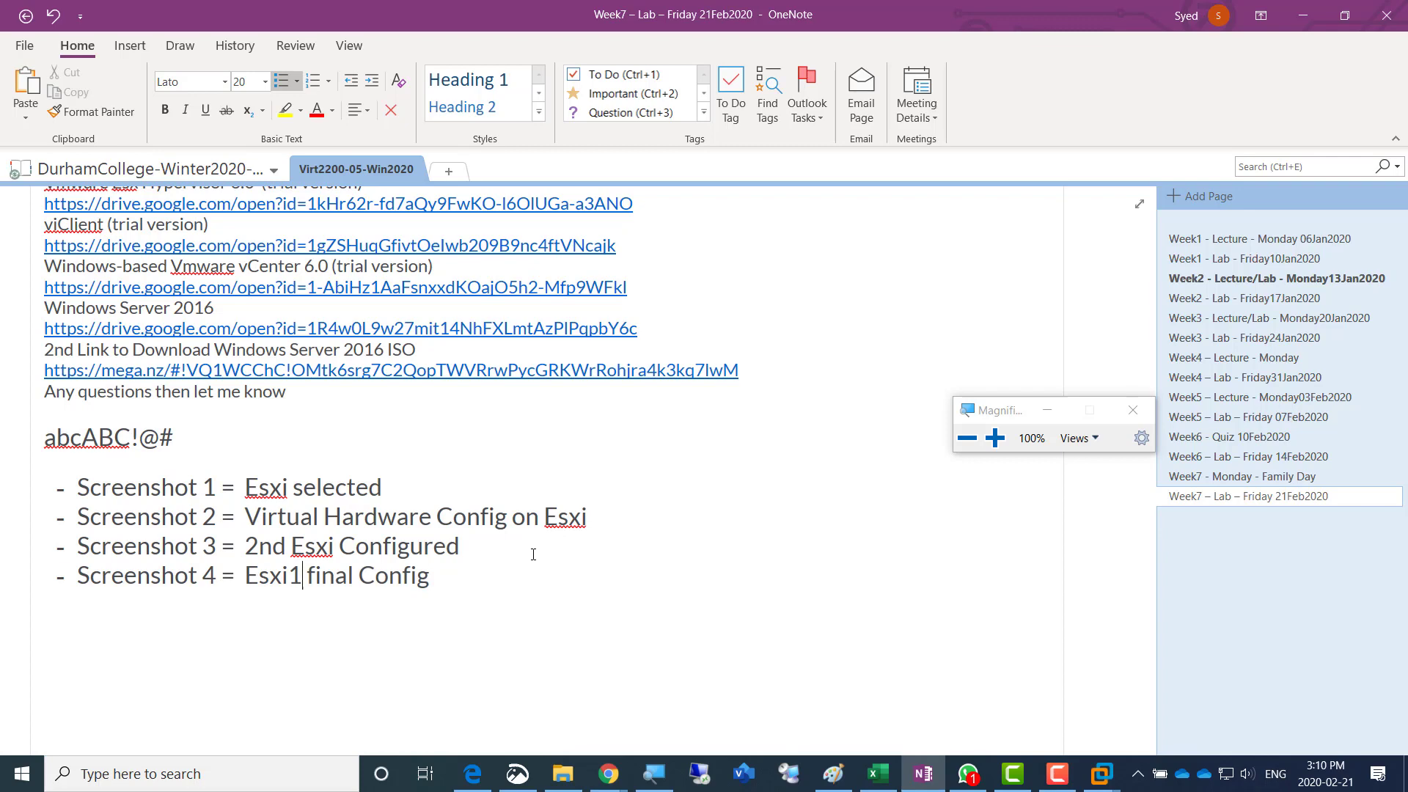
pyautogui.press('Left')
pyautogui.write('0')
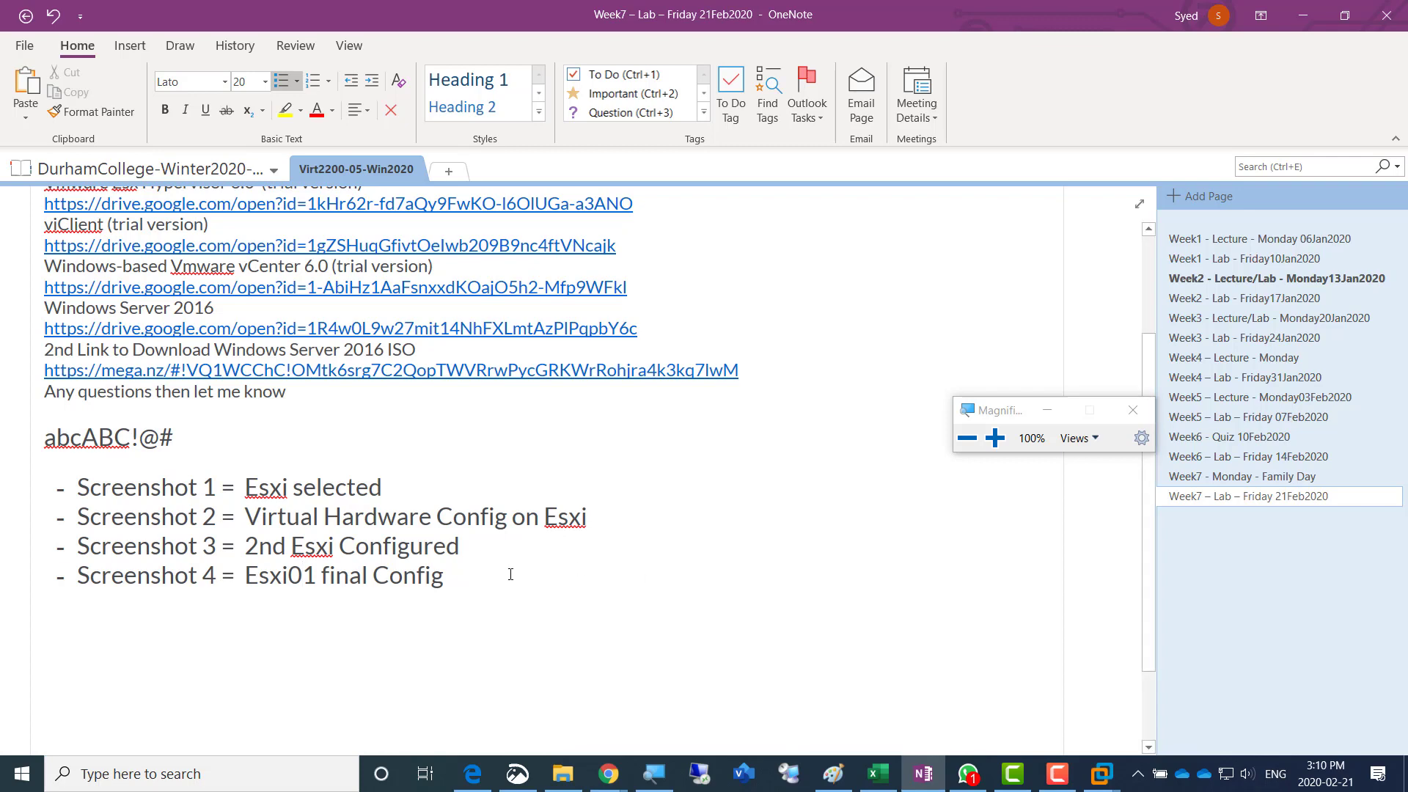
pyautogui.click(454, 574)
pyautogui.hotkey('shift', 'Home')
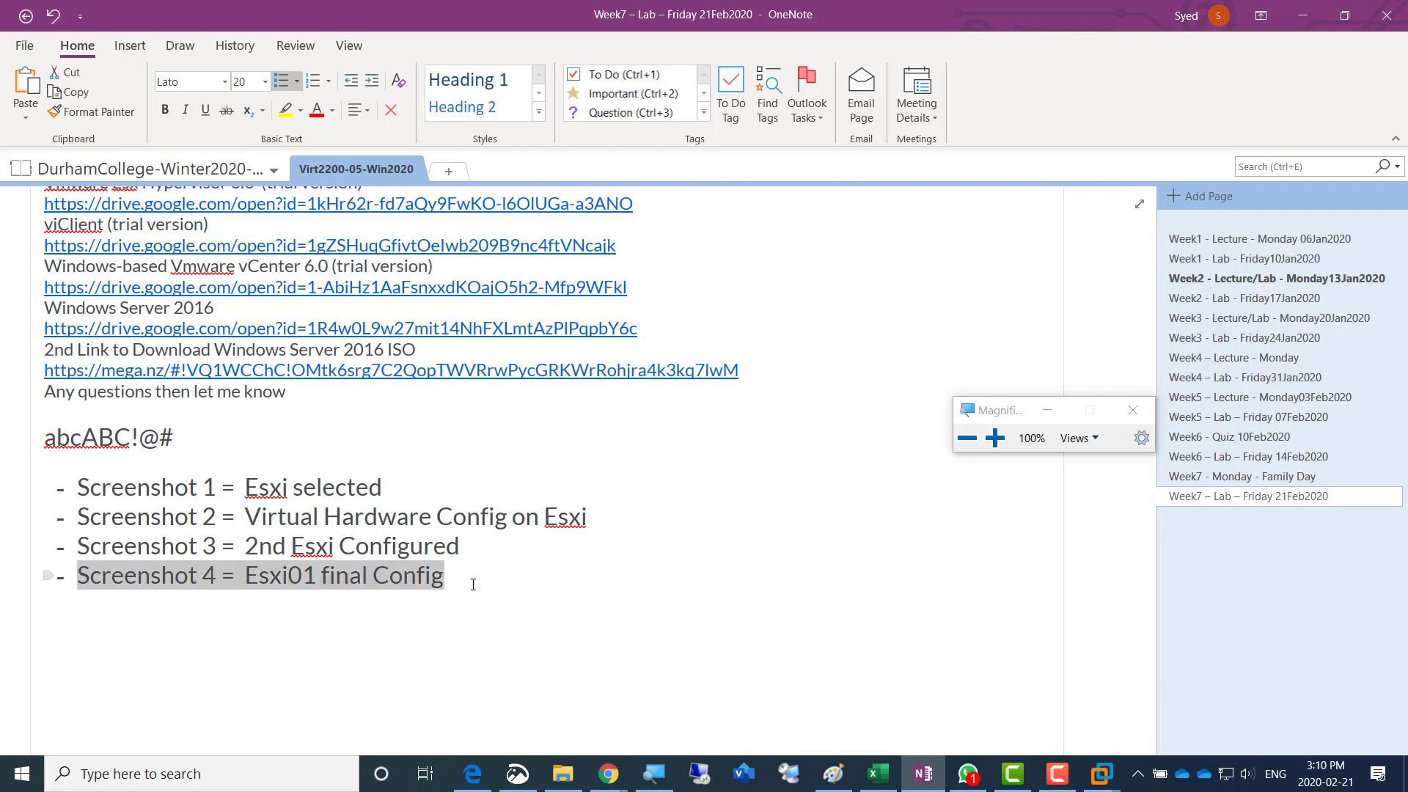
# - Return to VMware Workstation, check the management network menu on Esxi01 and log out to its main console screen
pyautogui.hotkey('alt', 'Tab')
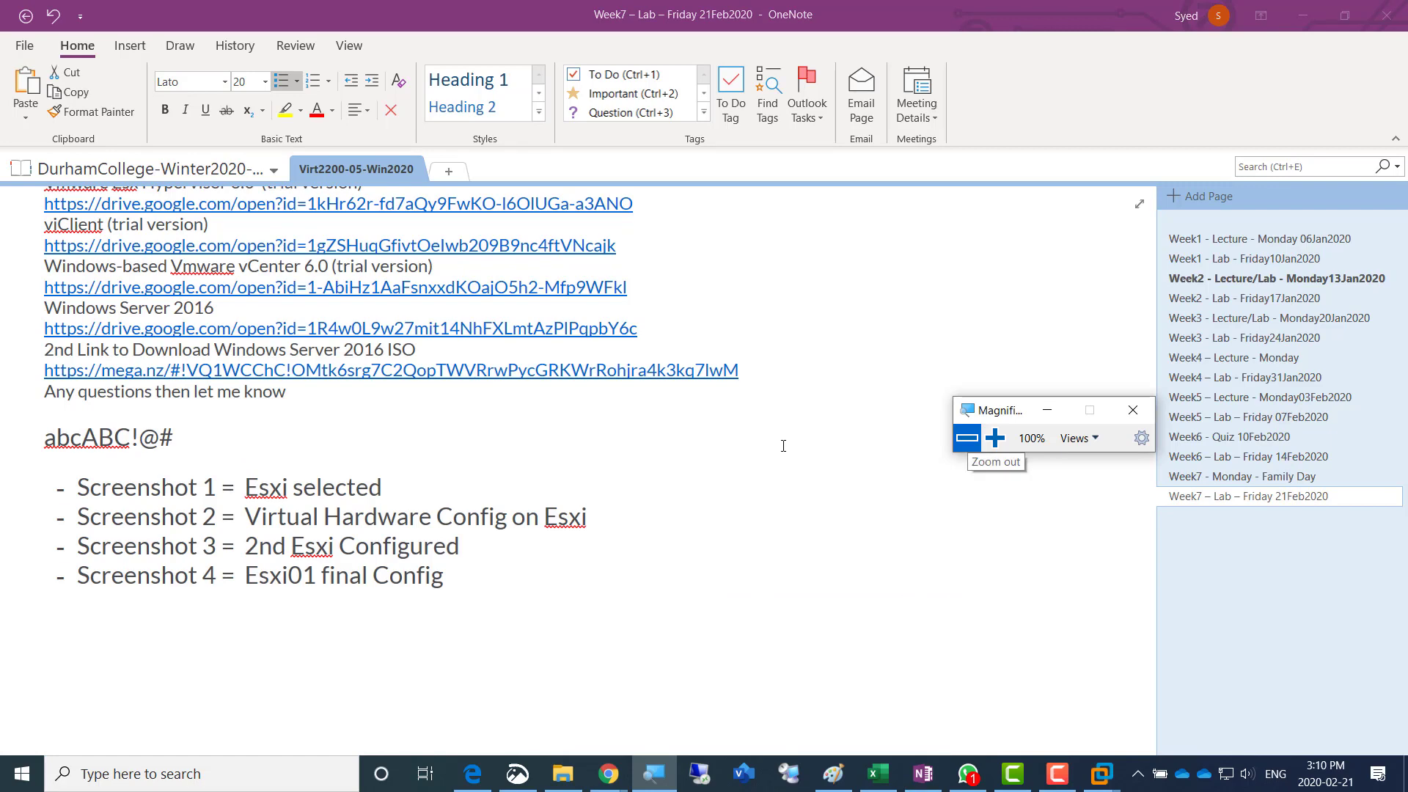
pyautogui.hotkey('alt', 'Tab')
pyautogui.hotkey('alt', 'Tab')
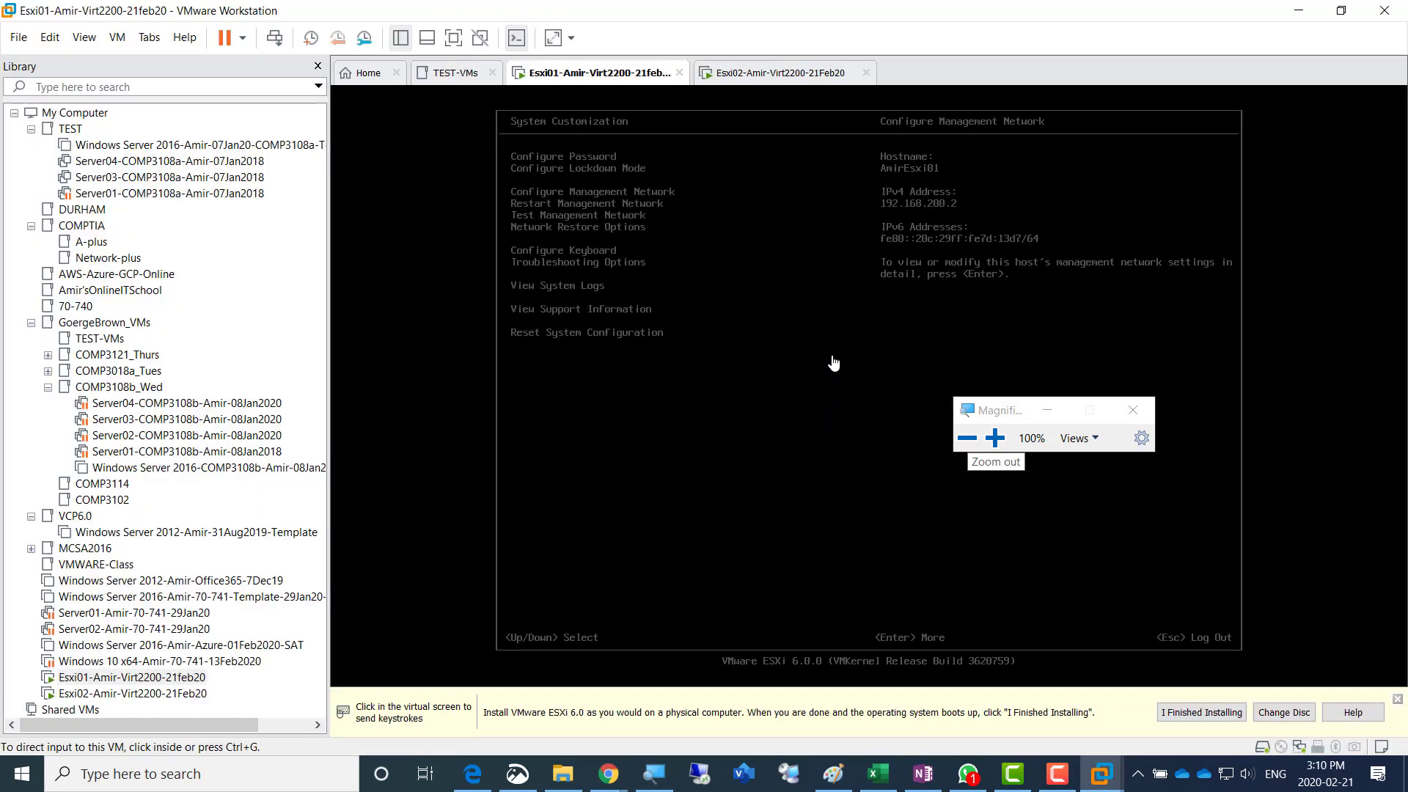
pyautogui.click(824, 298)
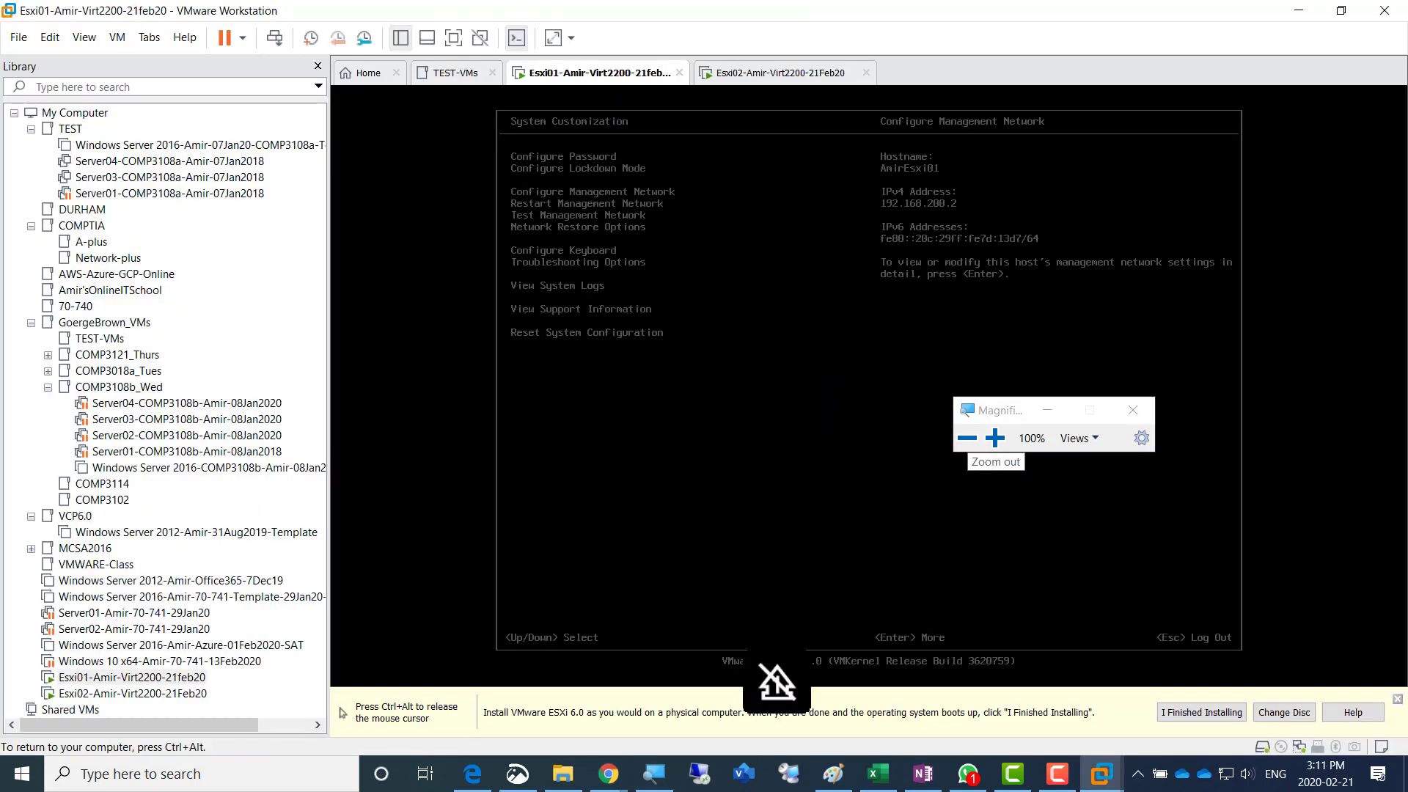
pyautogui.press('Return')
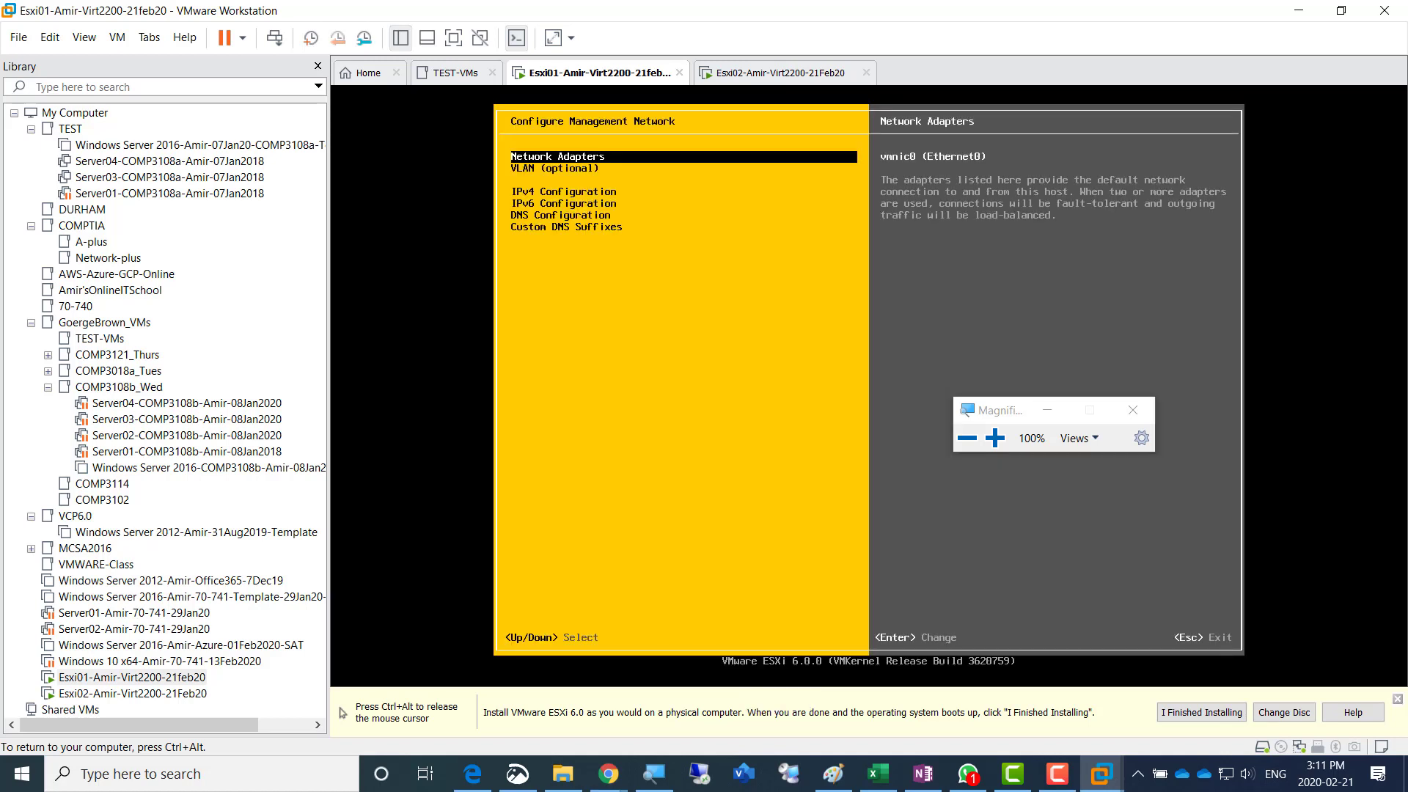
pyautogui.press('Escape')
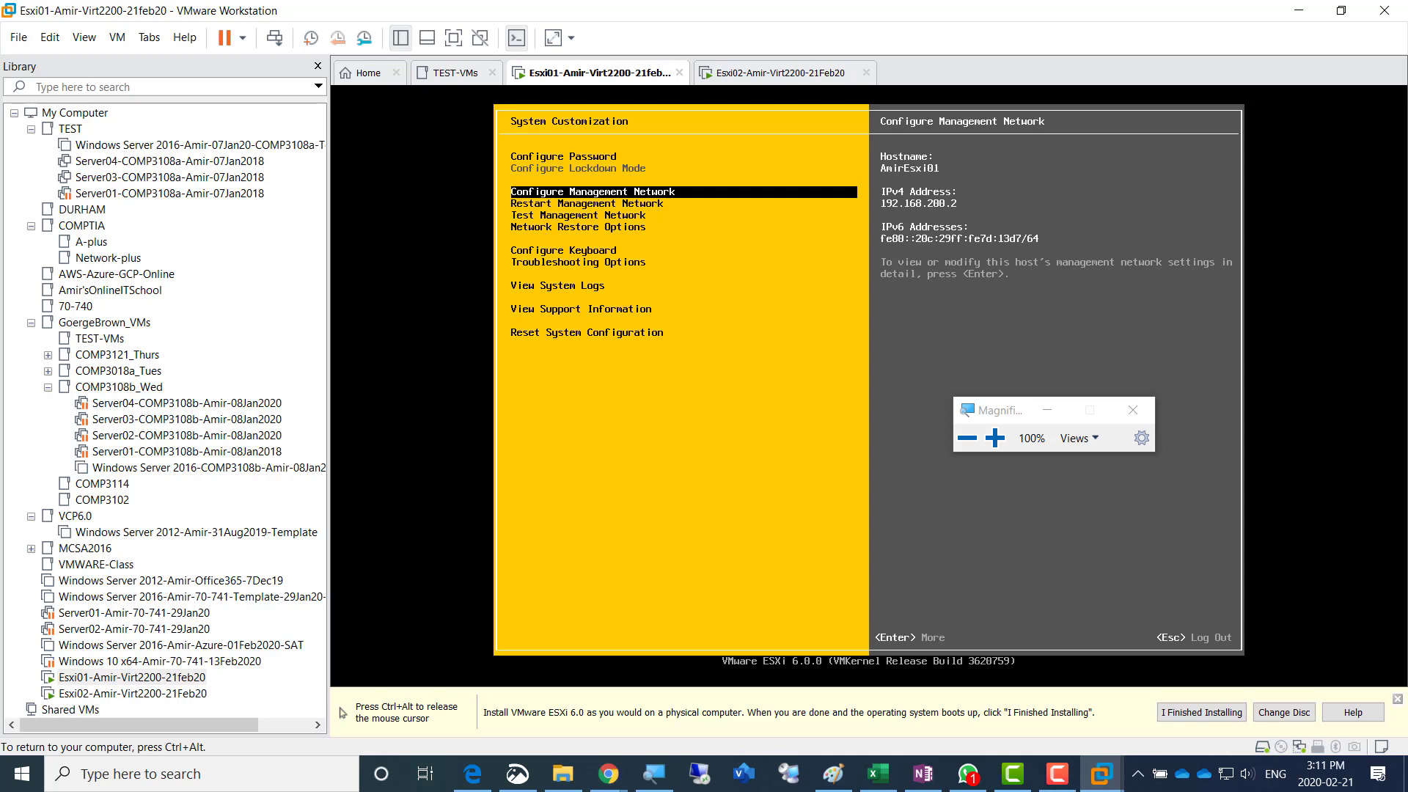
pyautogui.press('Escape')
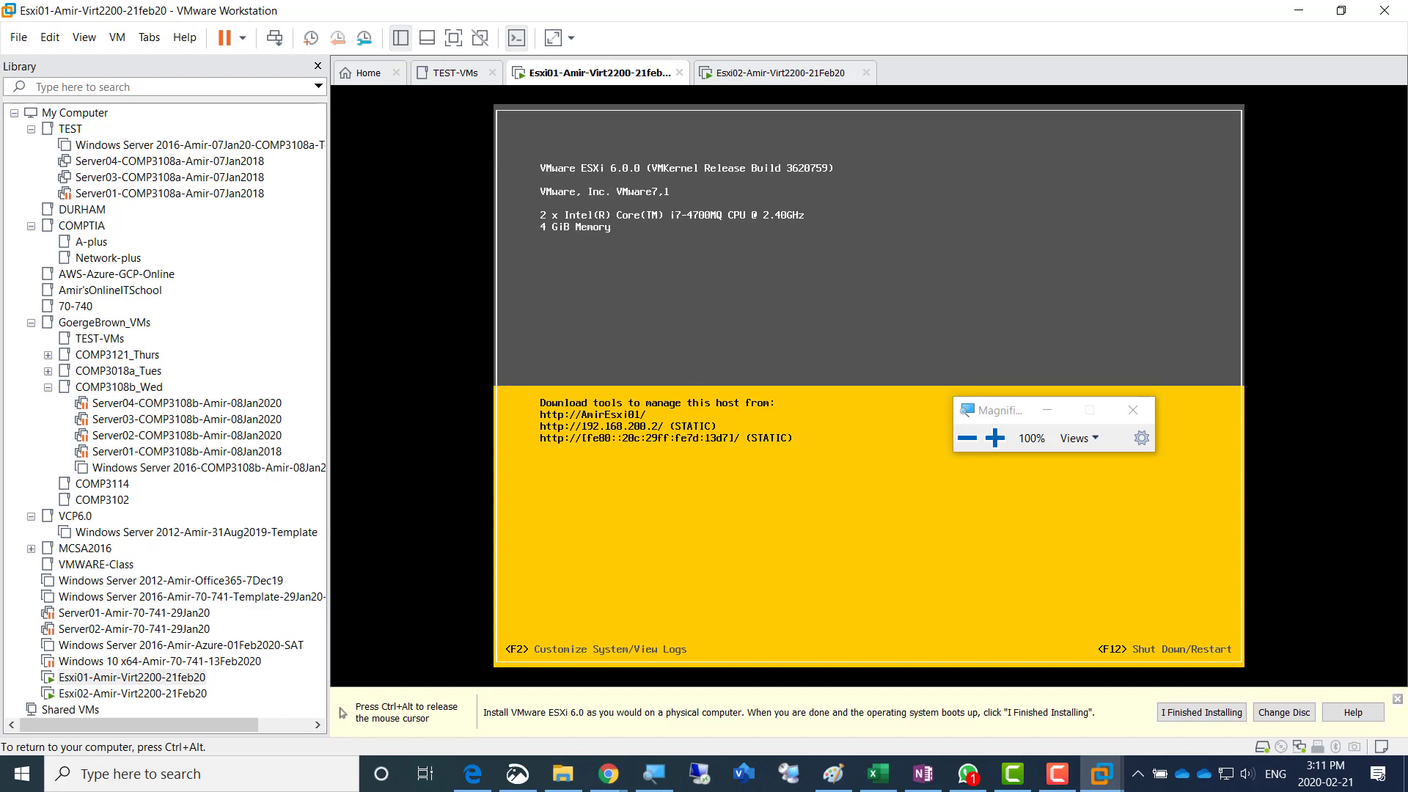
pyautogui.hotkey('ctrl', 'alt')
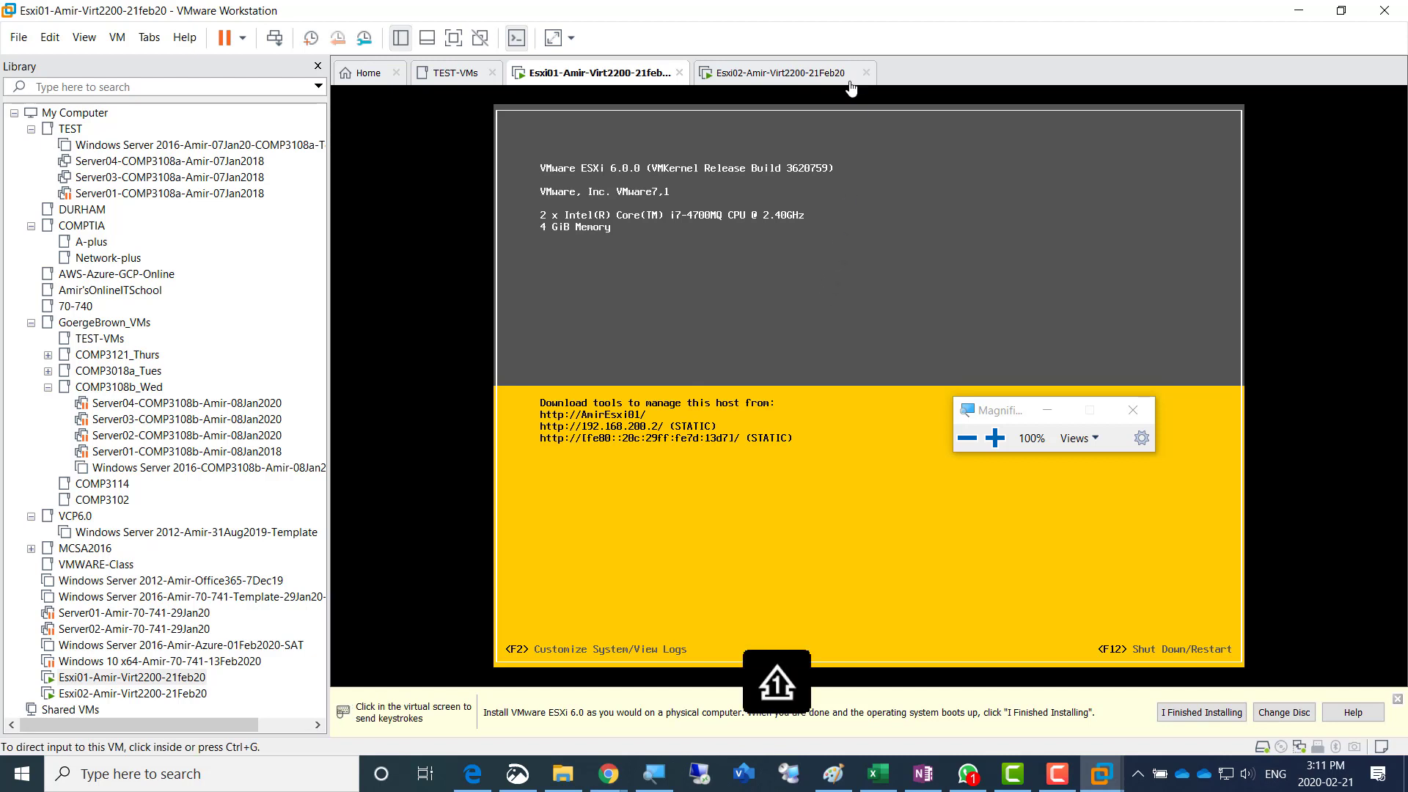
# - Switch to the Esxi02 virtual machine and log in to system customization as root with the account password
pyautogui.click(770, 73)
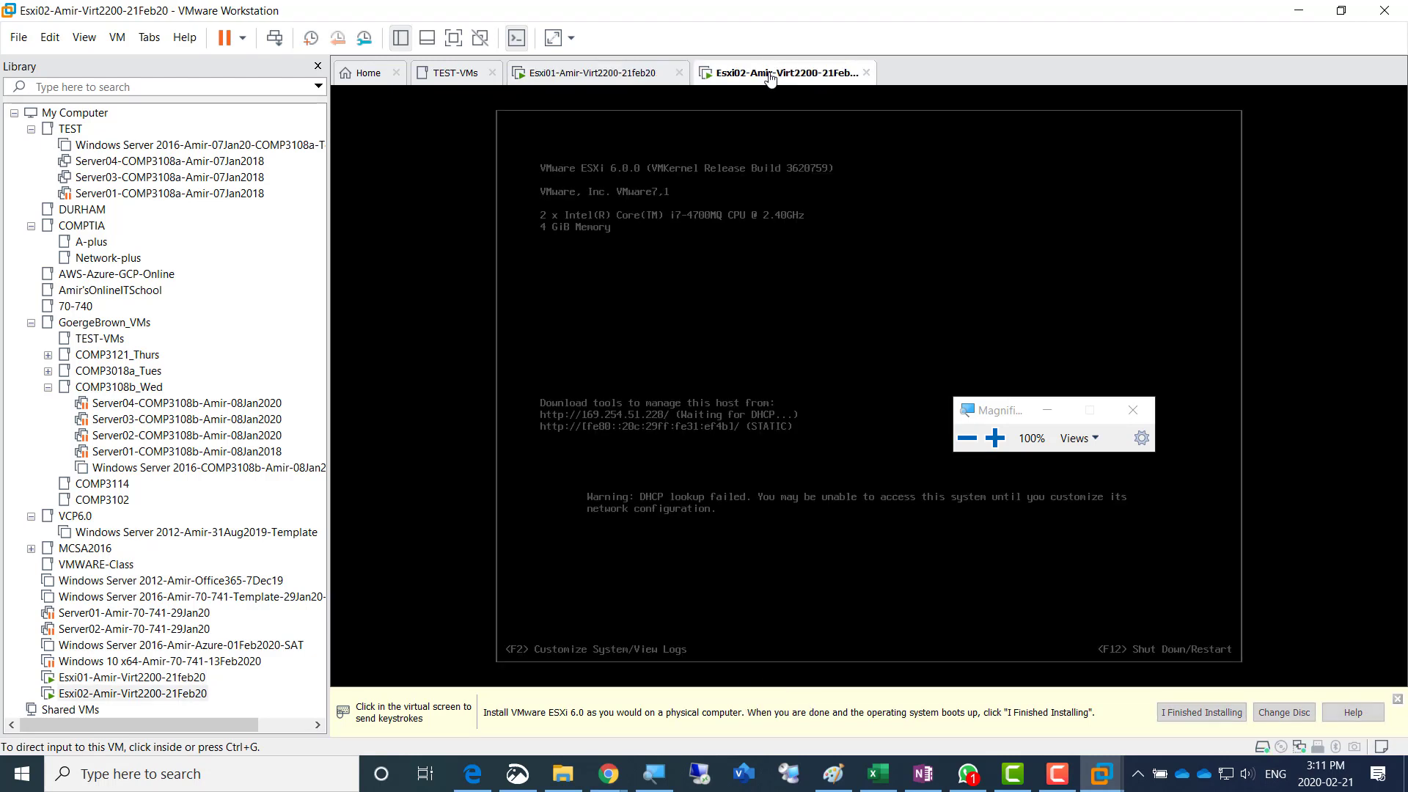
pyautogui.click(761, 334)
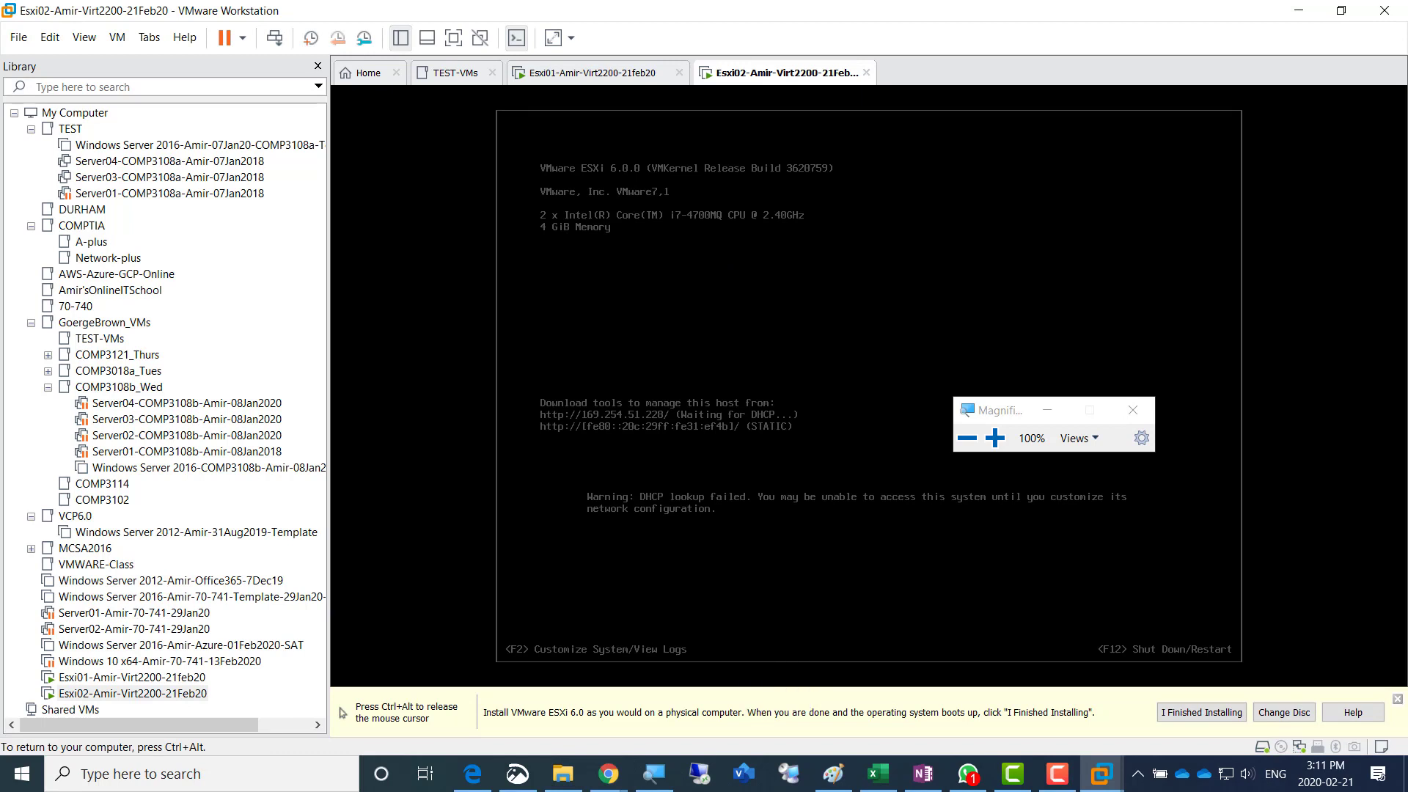
pyautogui.press('F2')
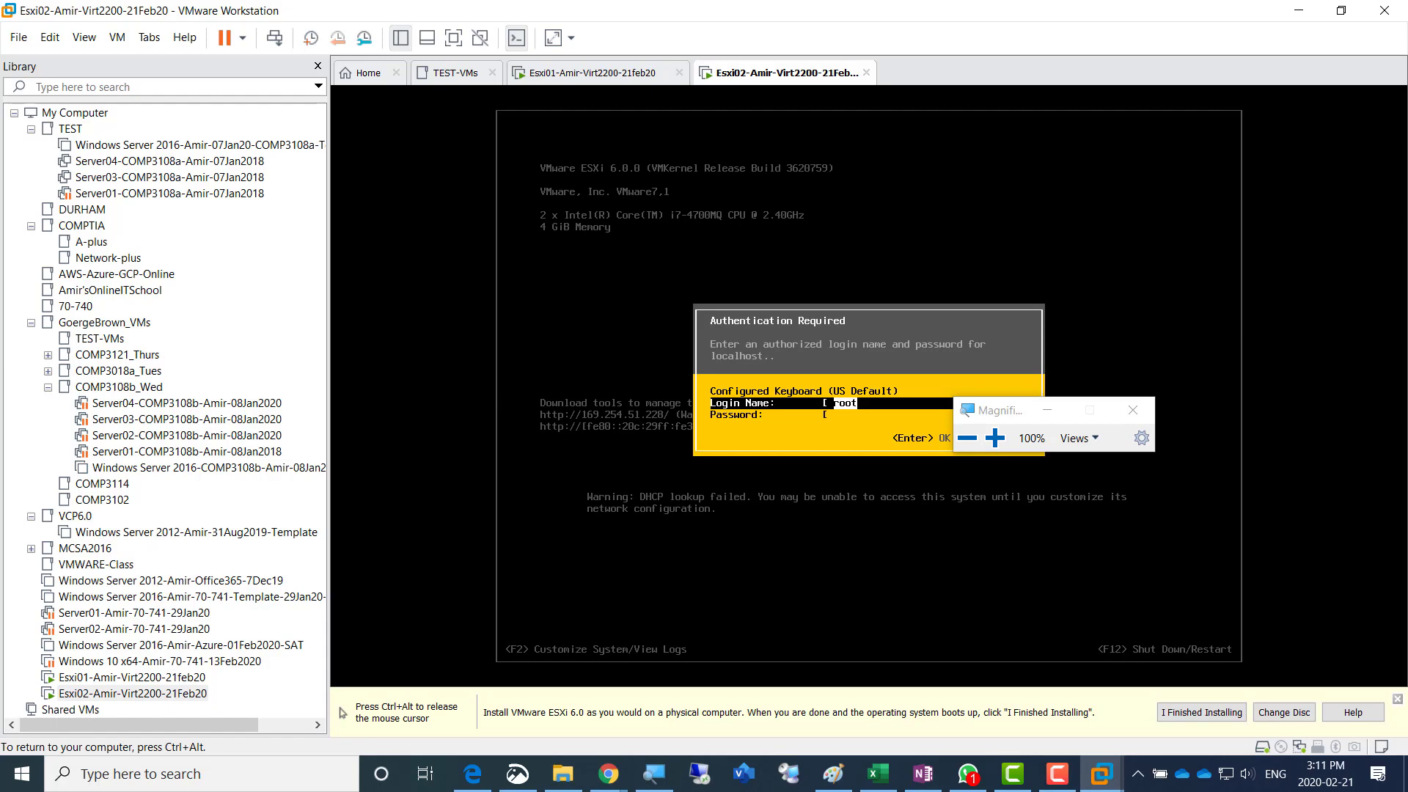
pyautogui.click(996, 438)
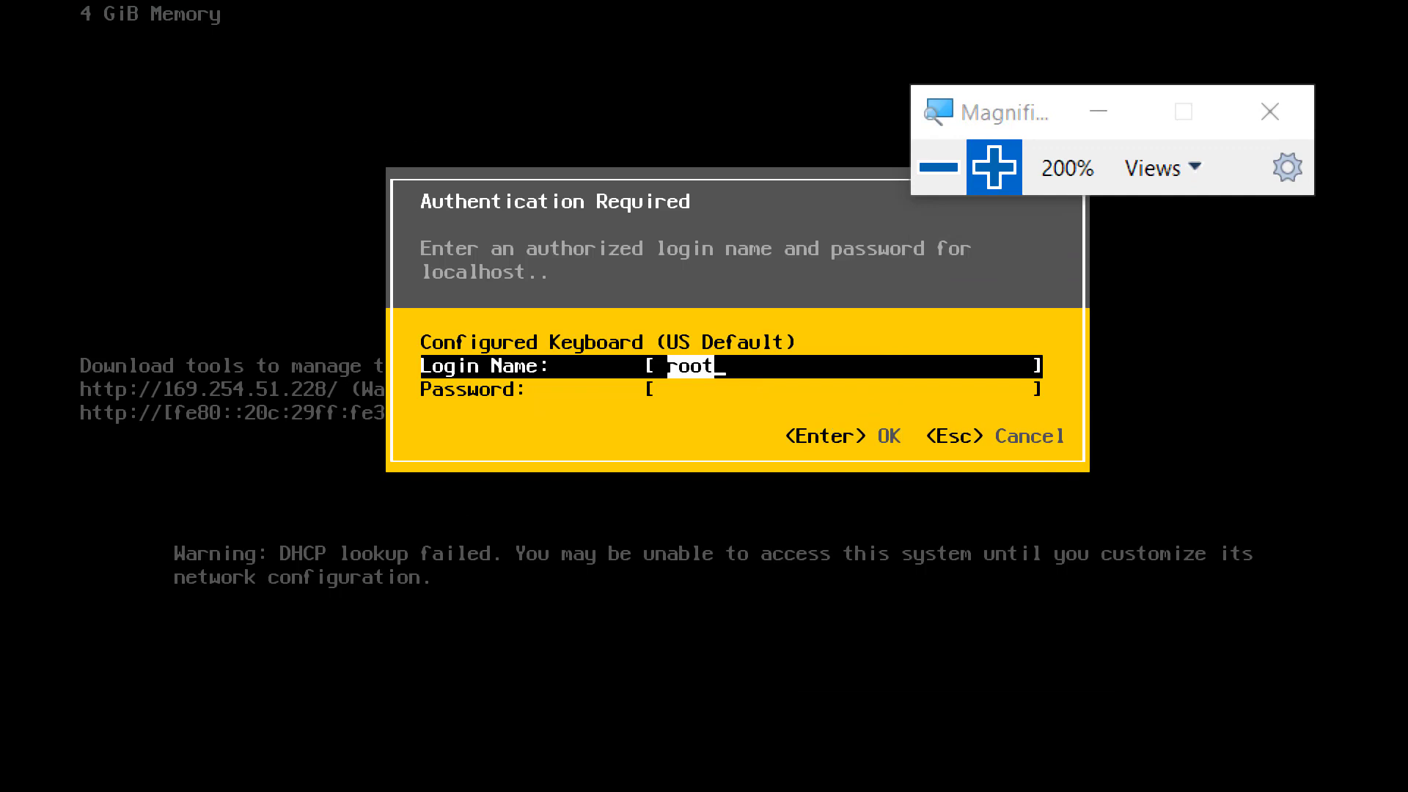
pyautogui.press('Tab')
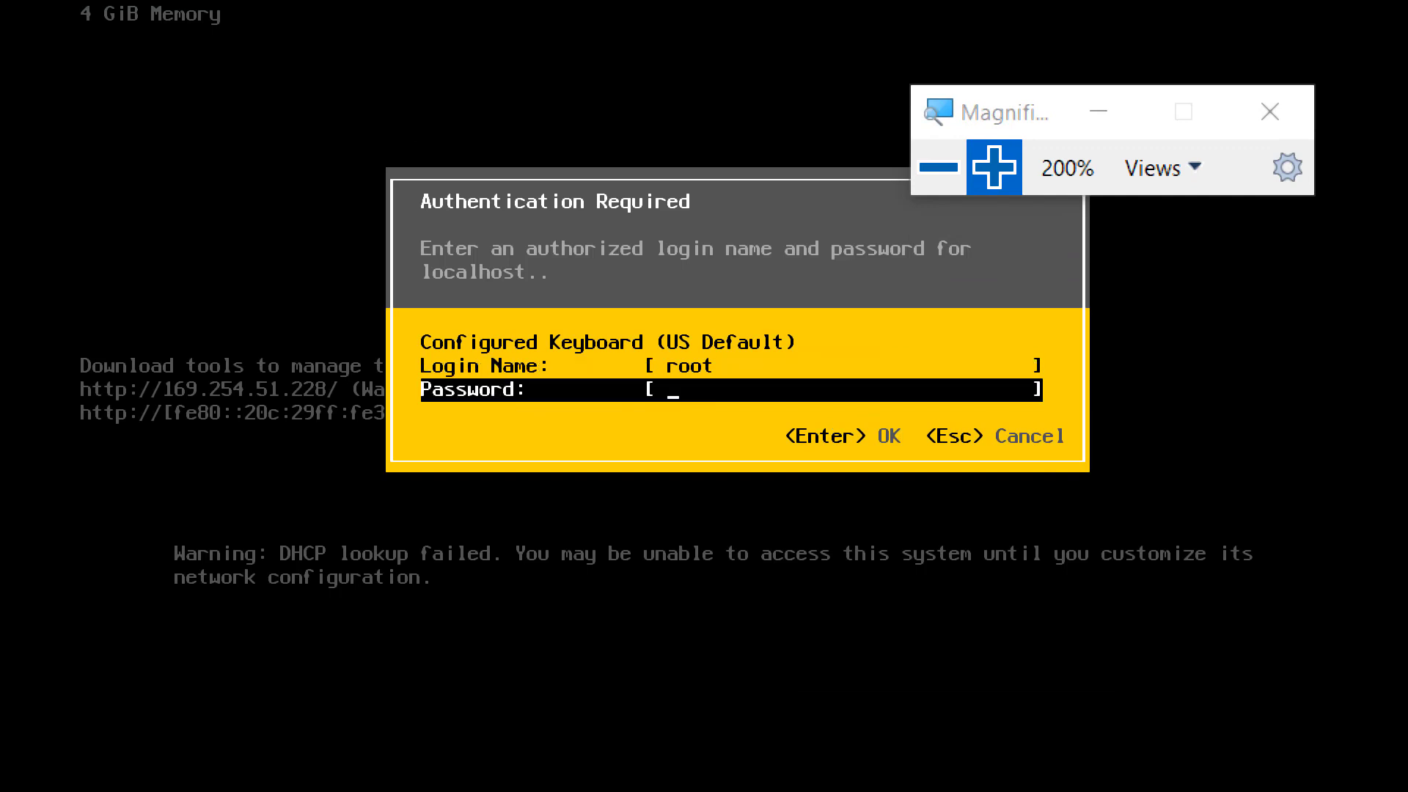
pyautogui.write('*********')
pyautogui.press('Return')
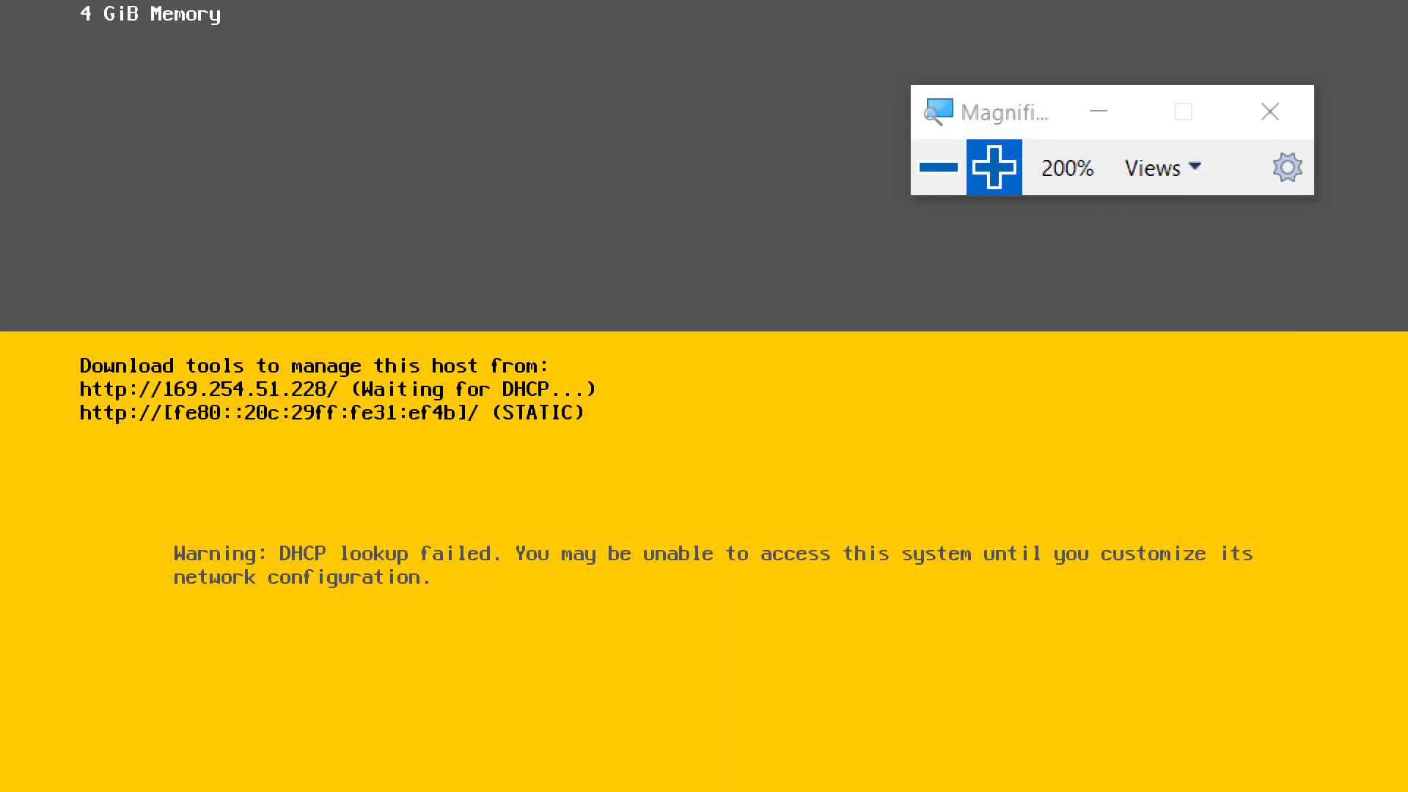
pyautogui.press('super+minus')
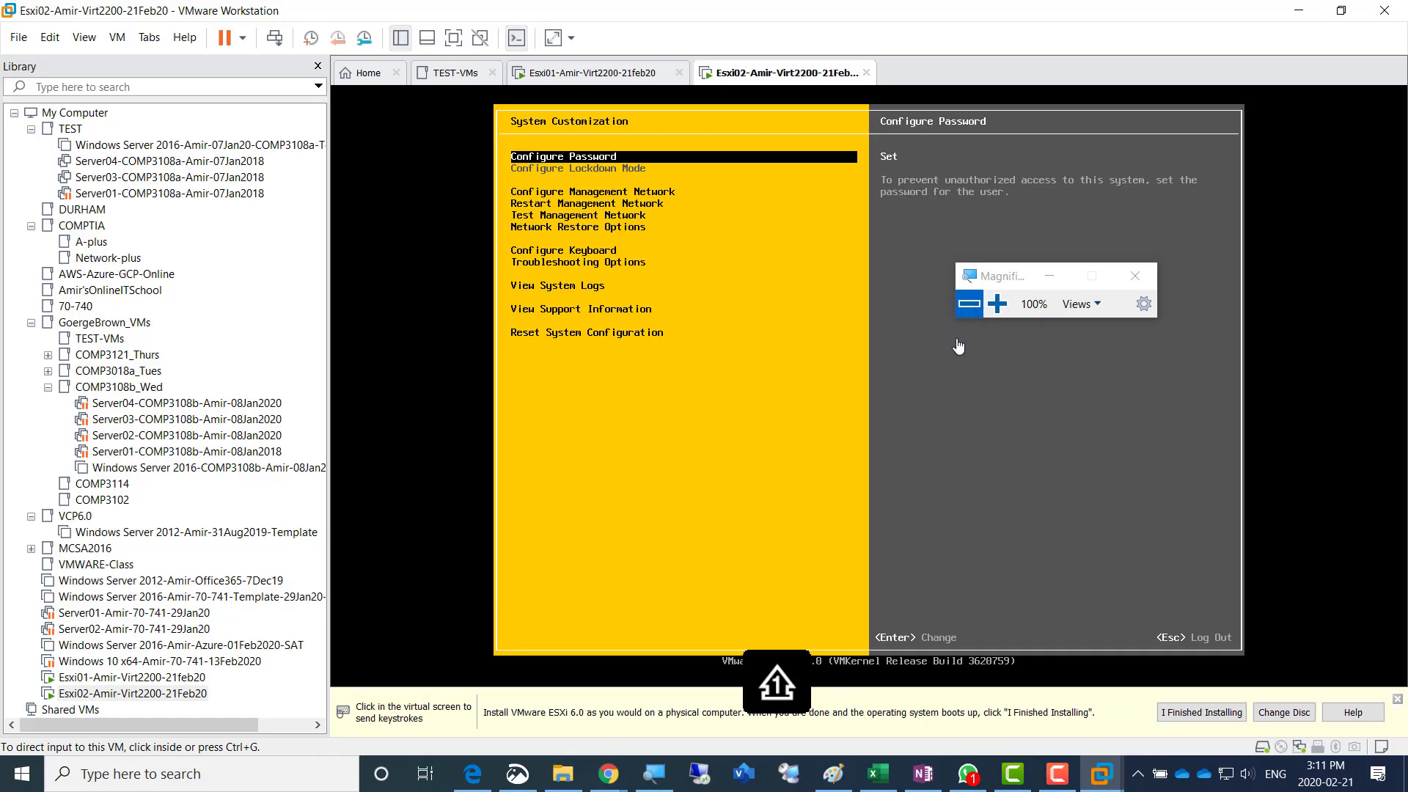
# - Open Configure Management Network on Esxi02, moving the Magnifier window clear of the host details
pyautogui.click(997, 303)
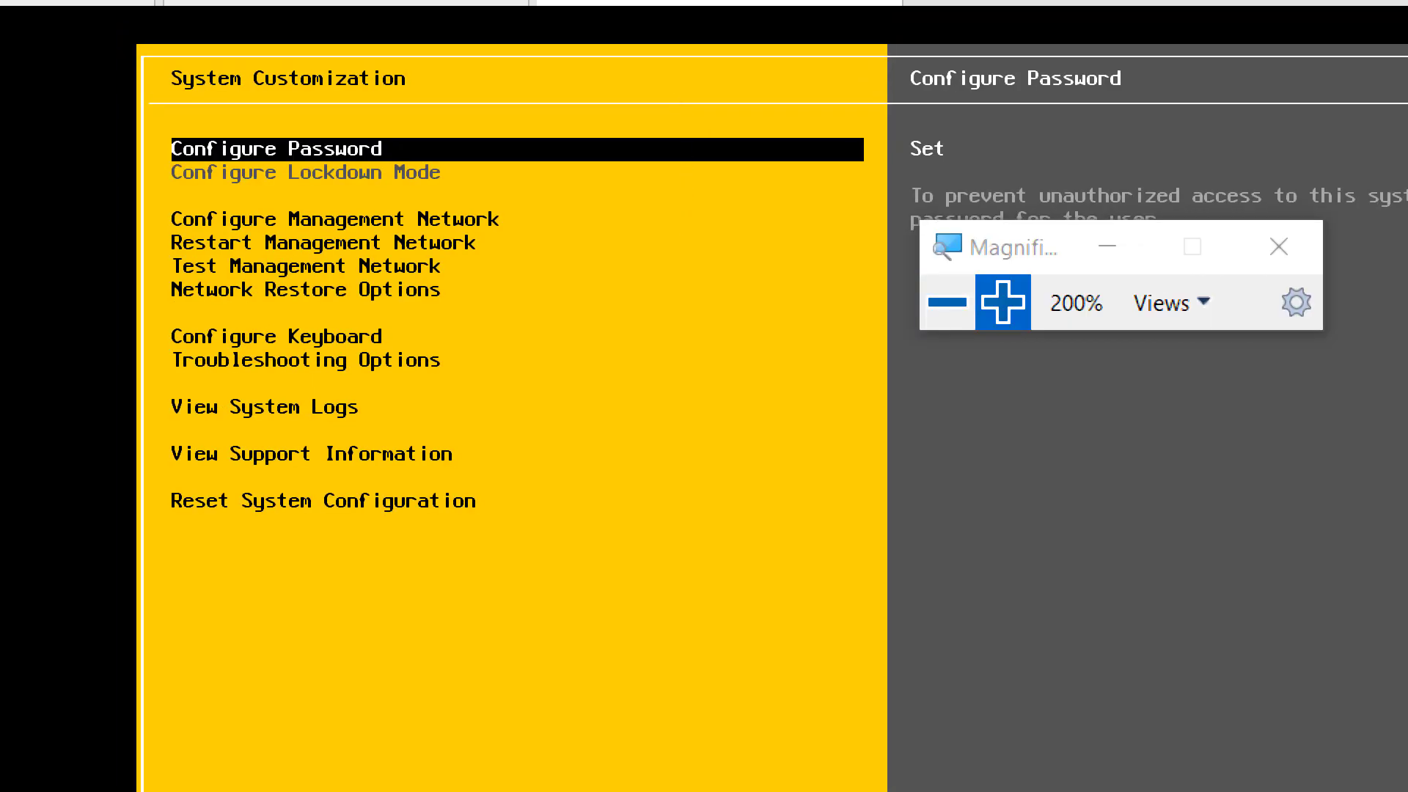
pyautogui.press('Down')
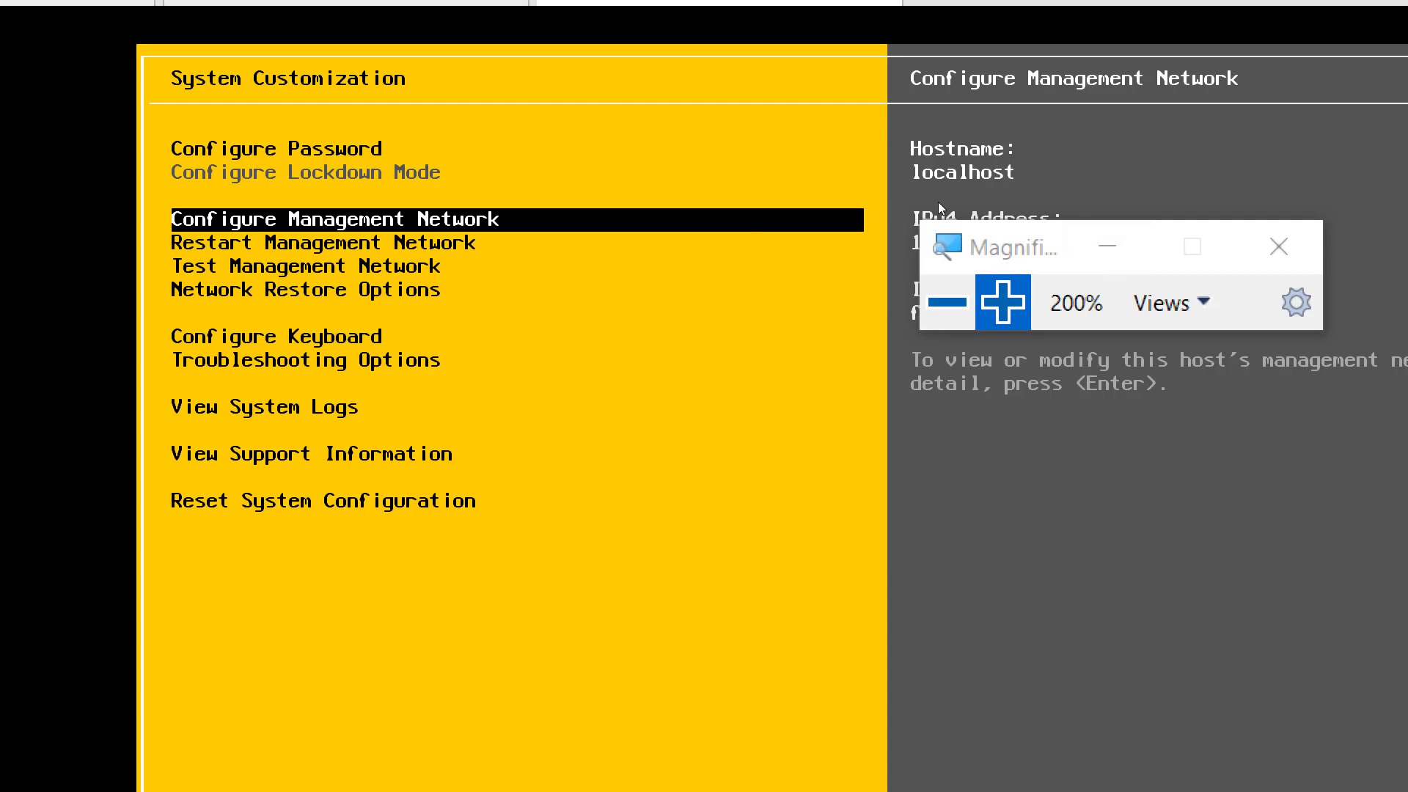
pyautogui.moveTo(1021, 247); pyautogui.dragTo(1024, 566)
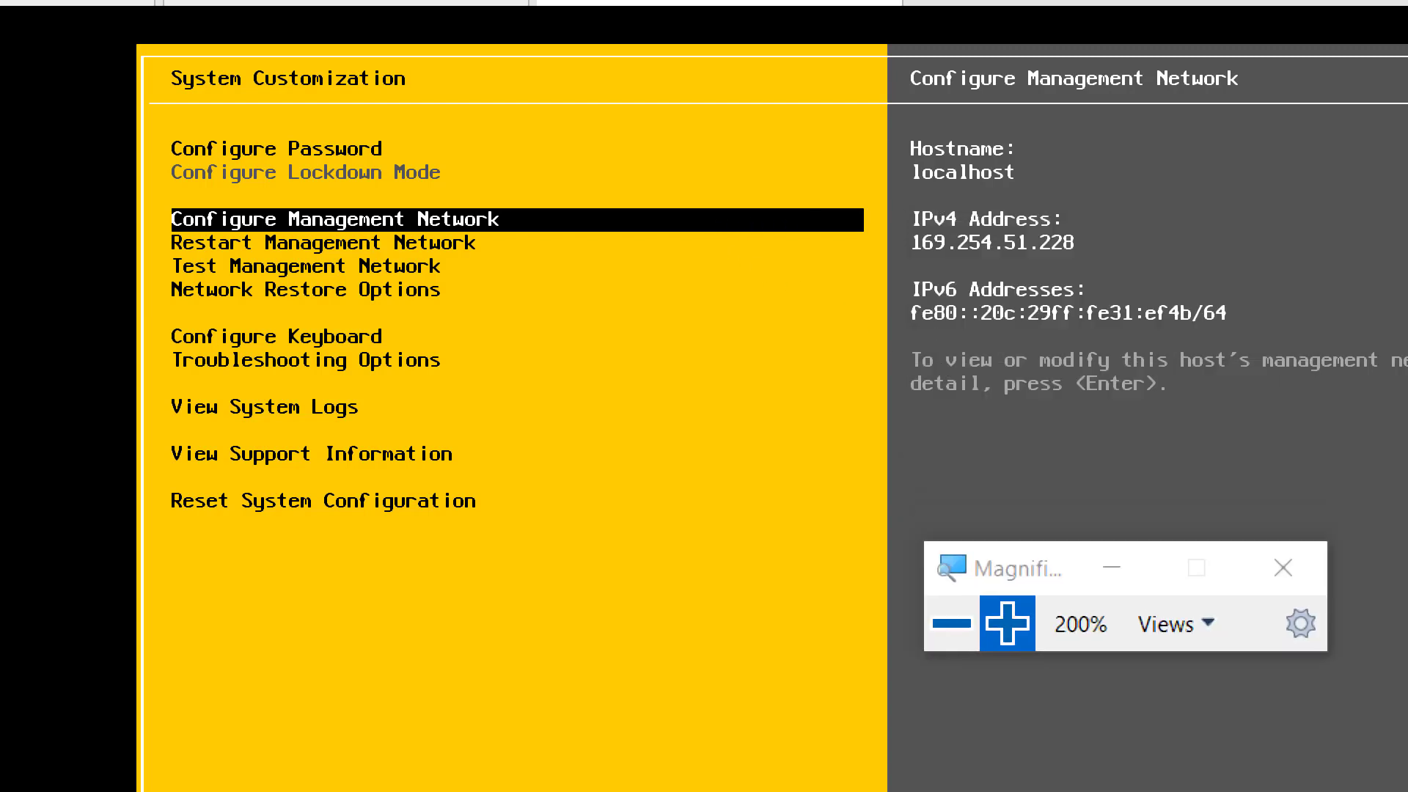
pyautogui.press('Return')
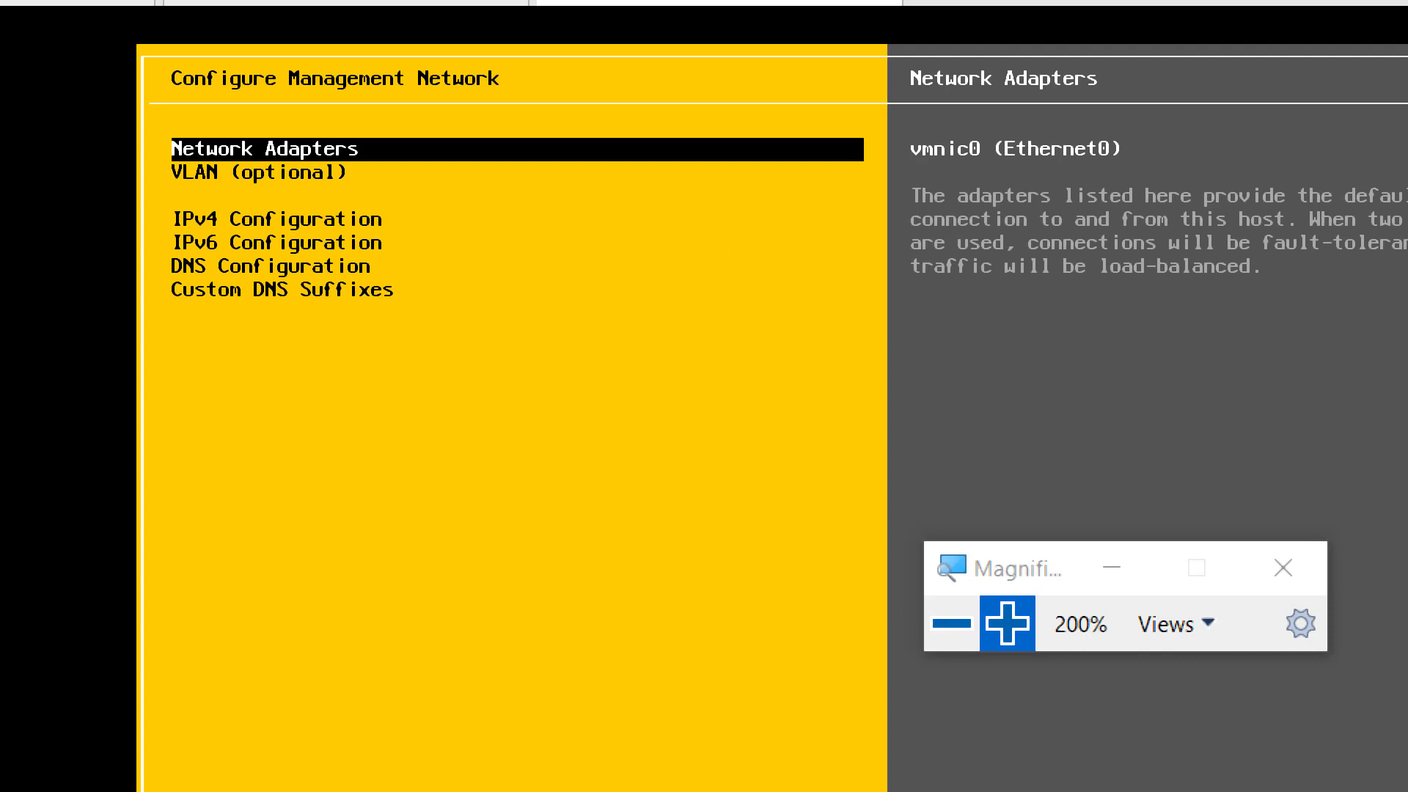
# - Open IPv4 Configuration on Esxi02 and choose the static IPv4 address and network configuration option
pyautogui.press('Down')
pyautogui.press('Down')
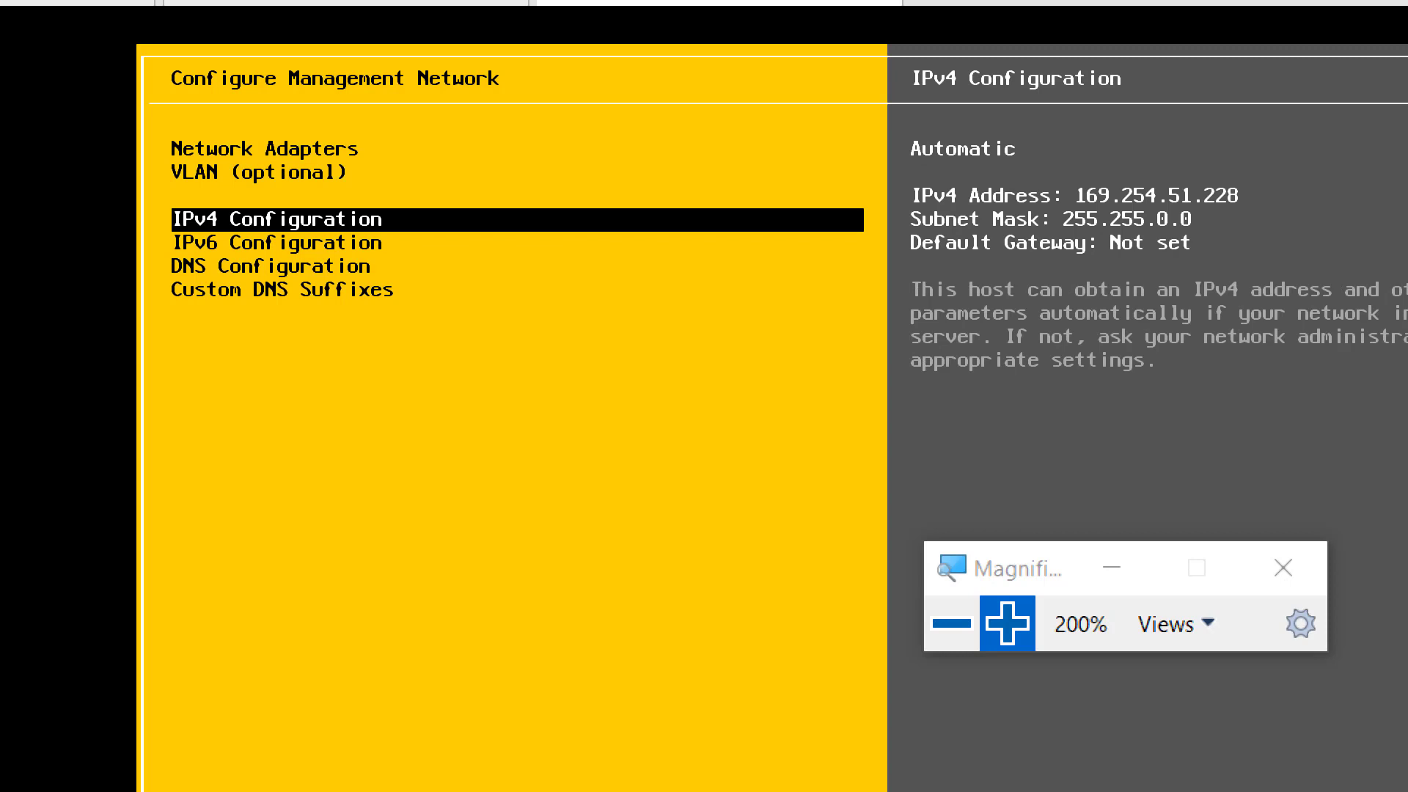
pyautogui.press('Return')
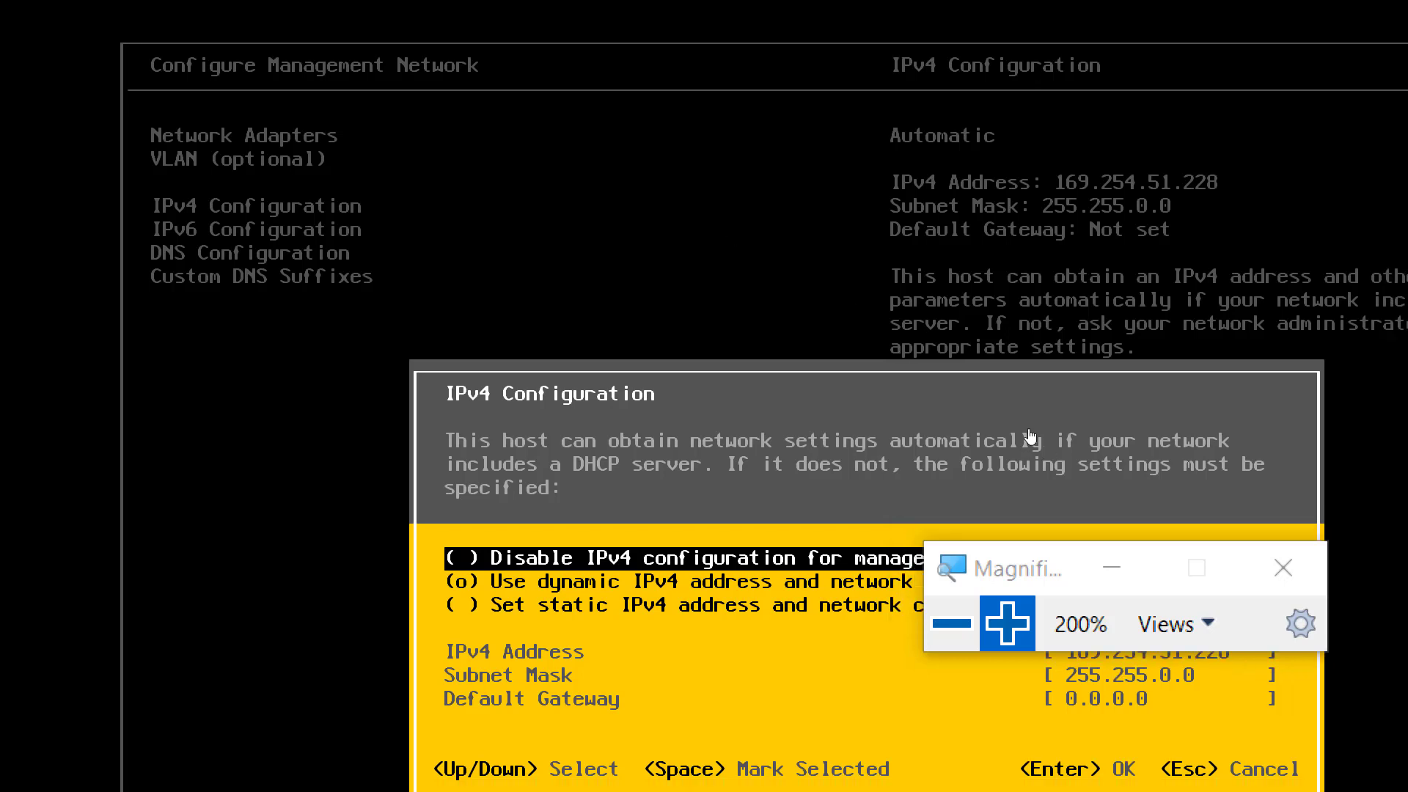
pyautogui.moveTo(941, 307); pyautogui.dragTo(907, 171)
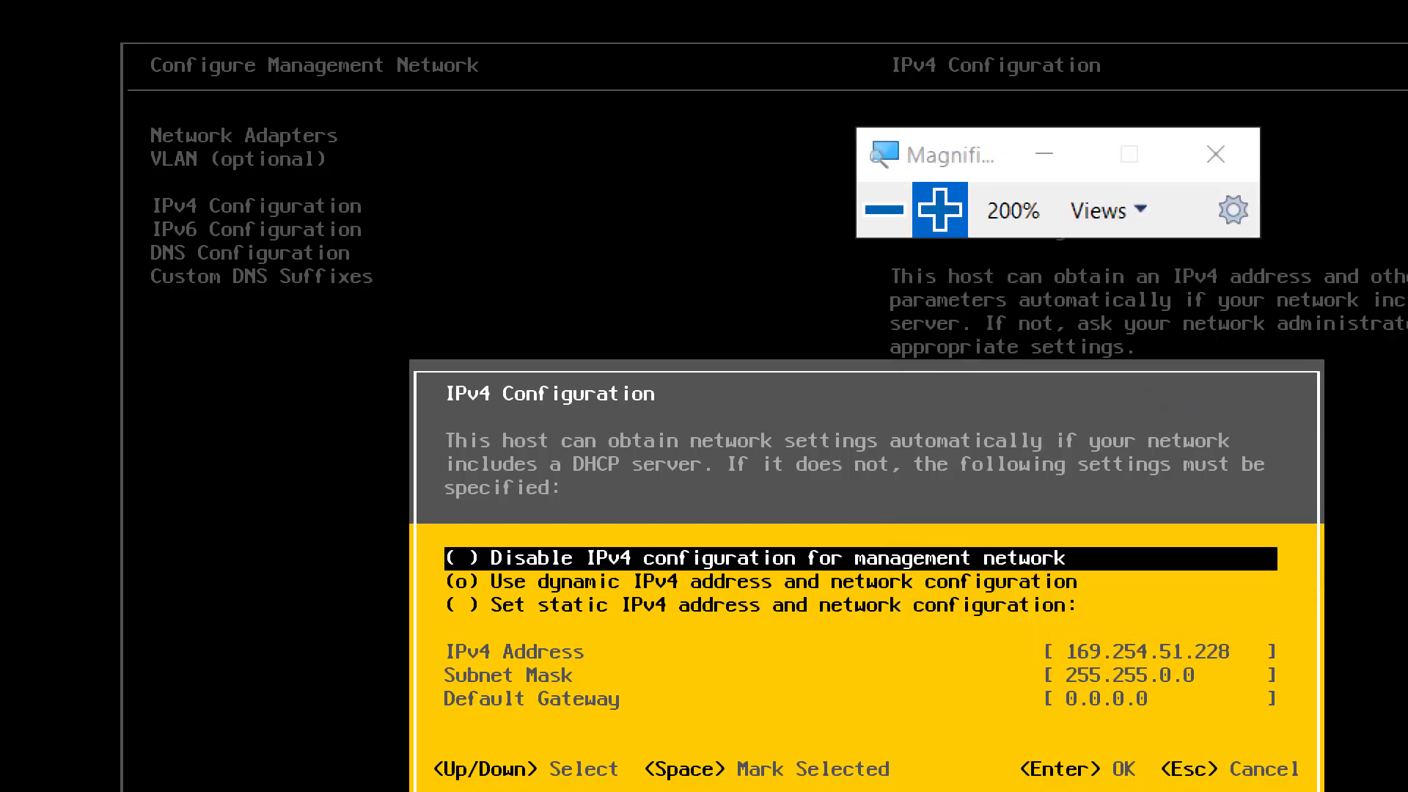
pyautogui.press('Down')
pyautogui.press('Down')
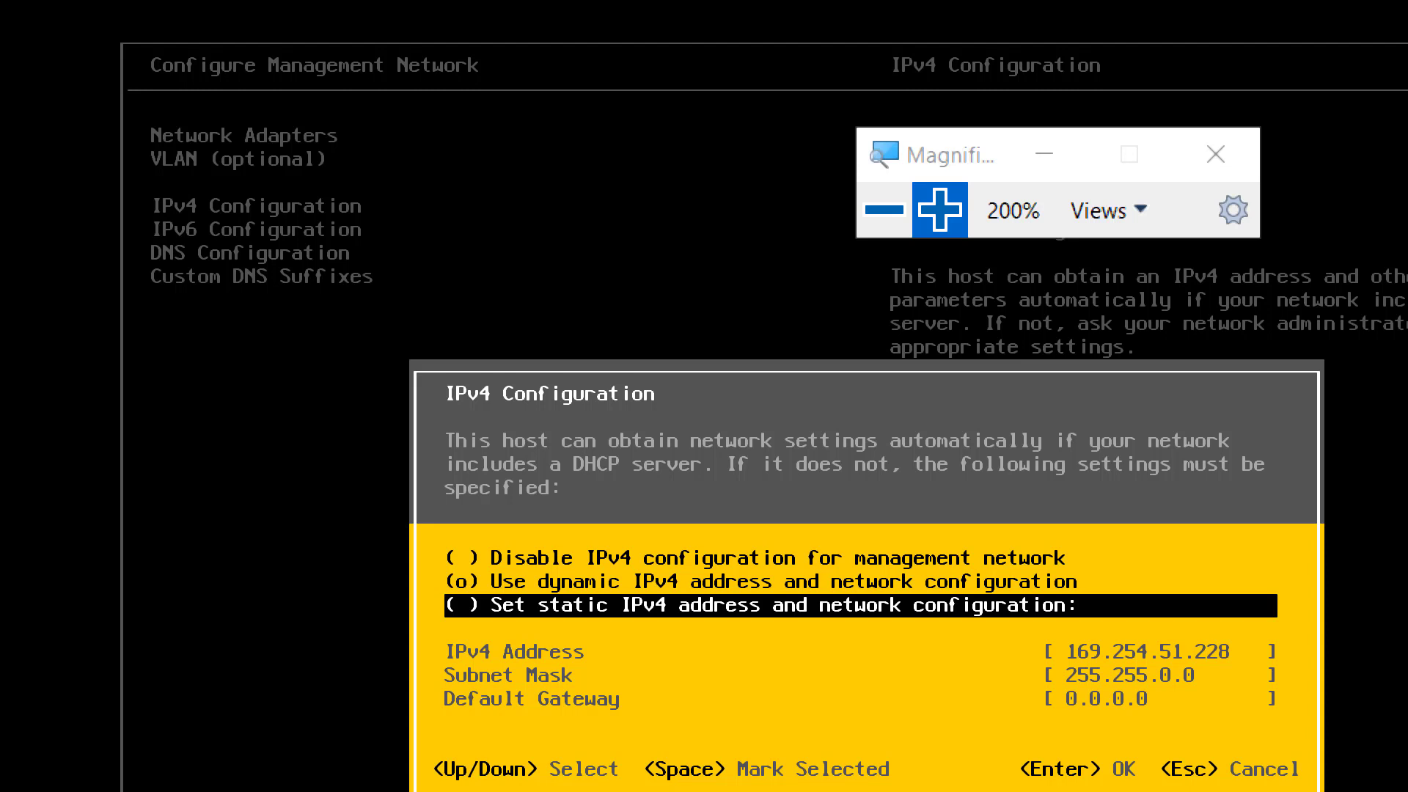
pyautogui.press('space')
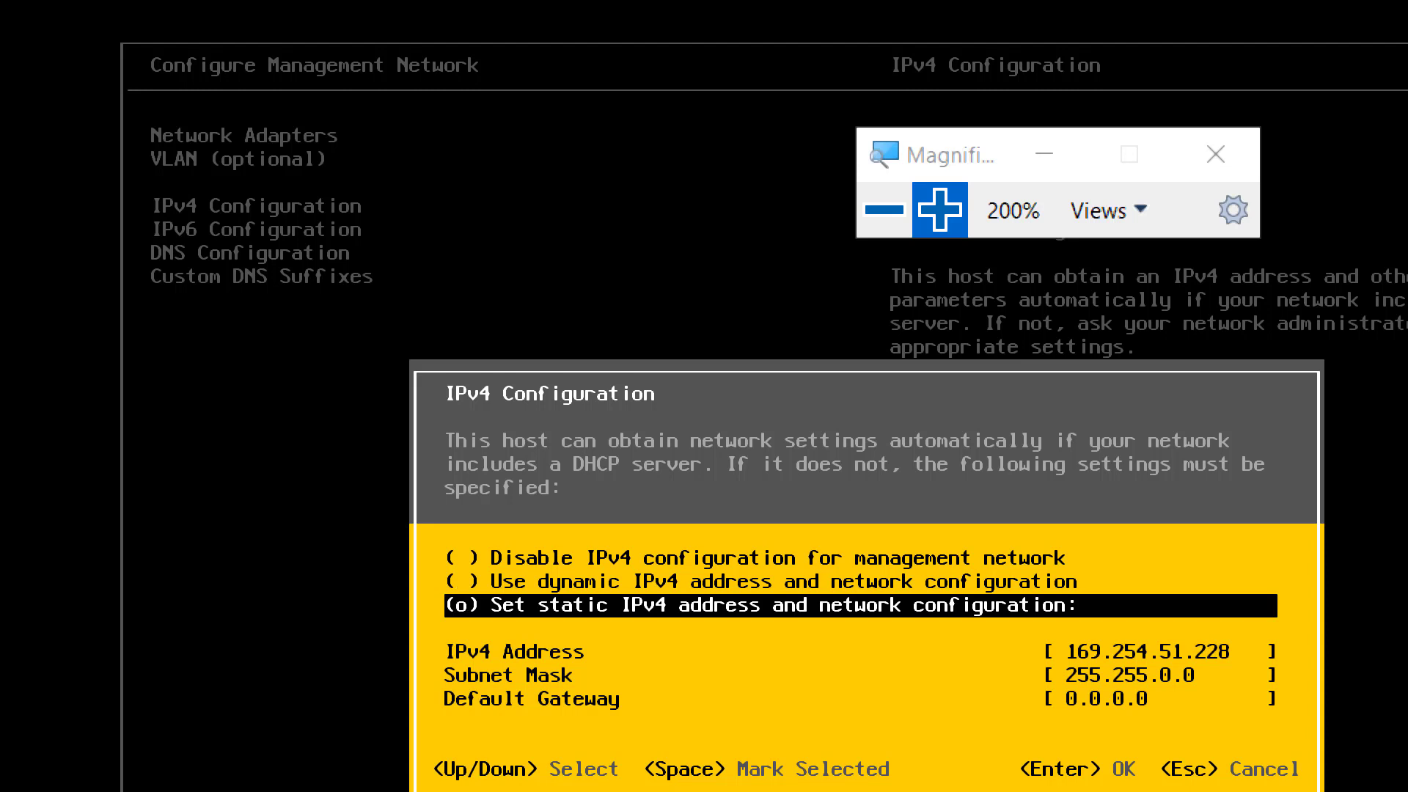
# - Set the static IPv4 address on Esxi02 to 192.168.200.3
pyautogui.press('Down')
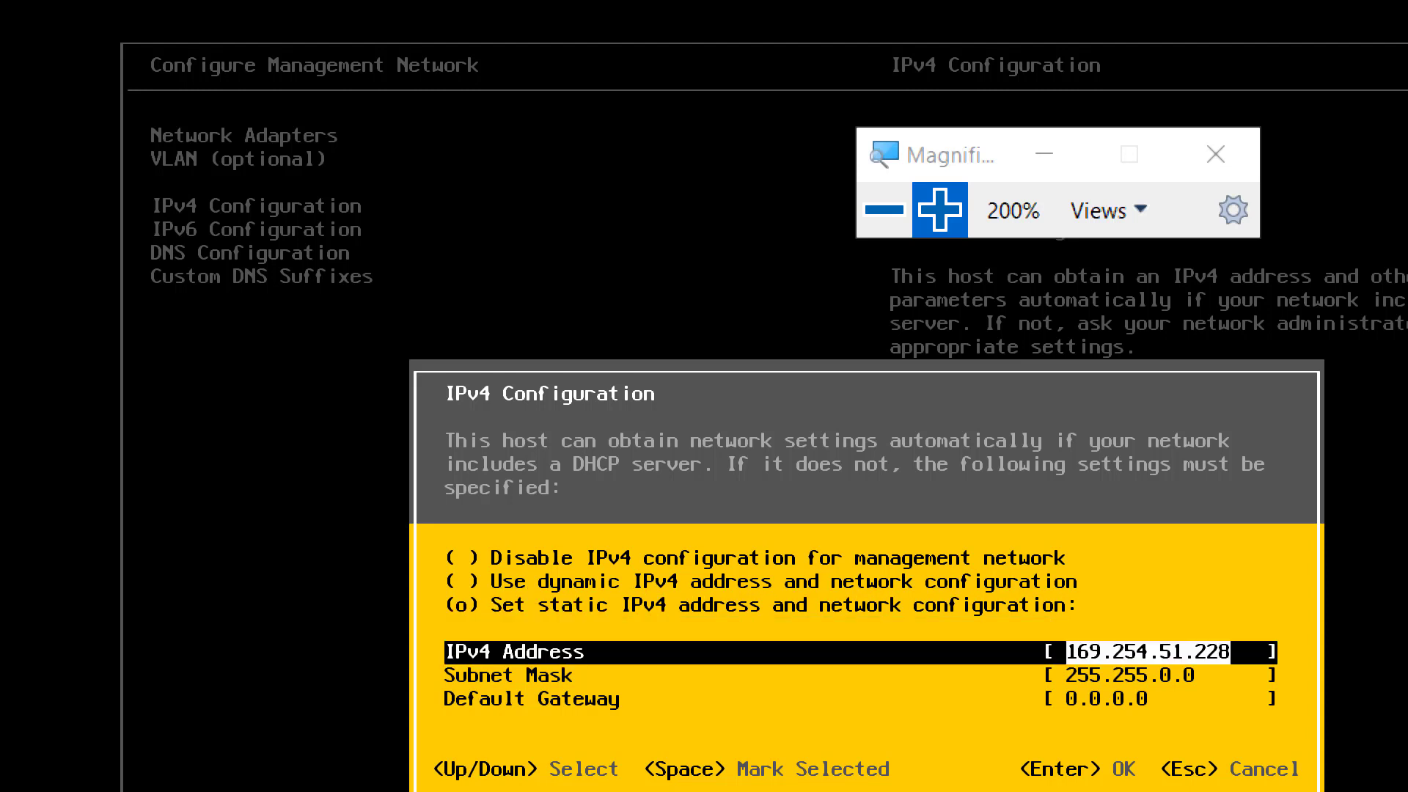
pyautogui.write('1')
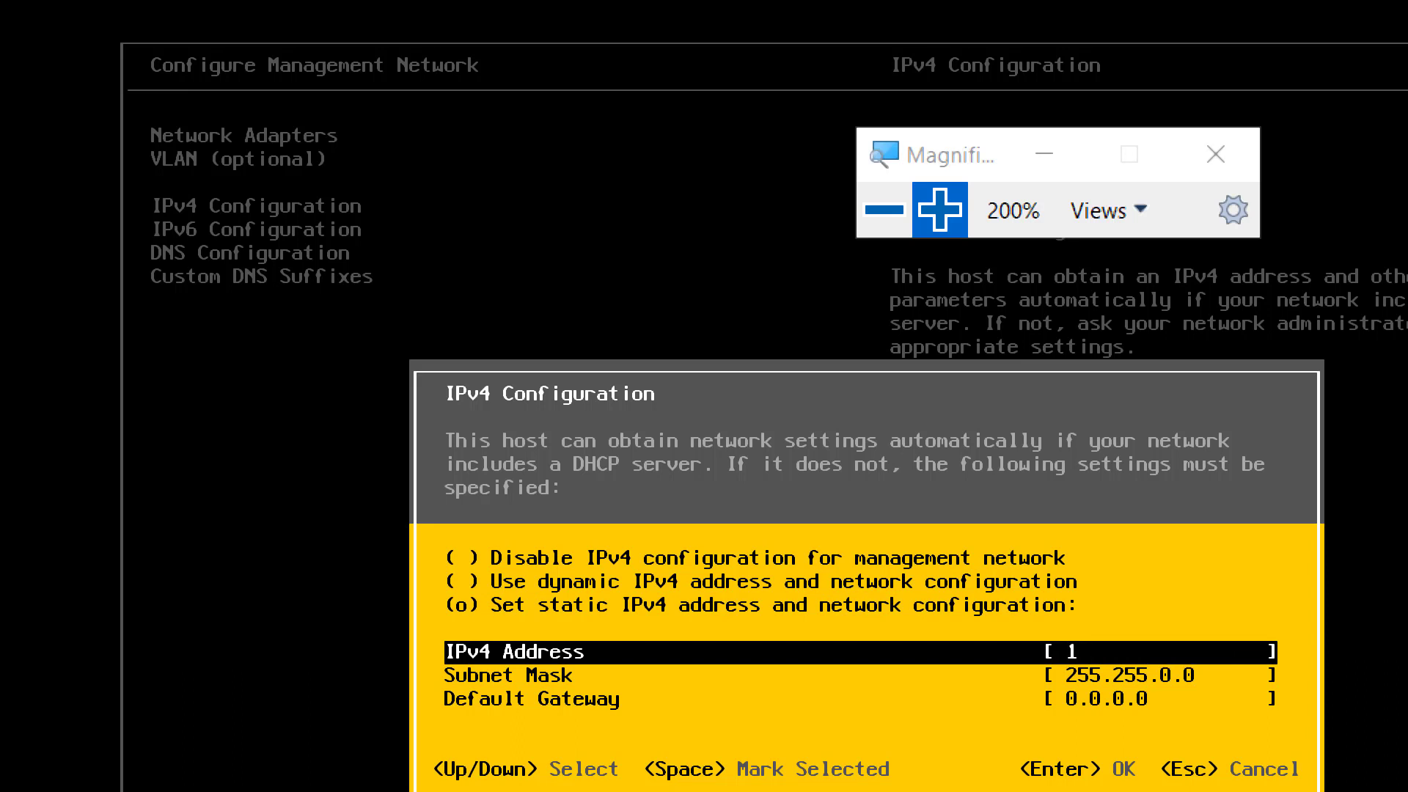
pyautogui.write('92.168.200')
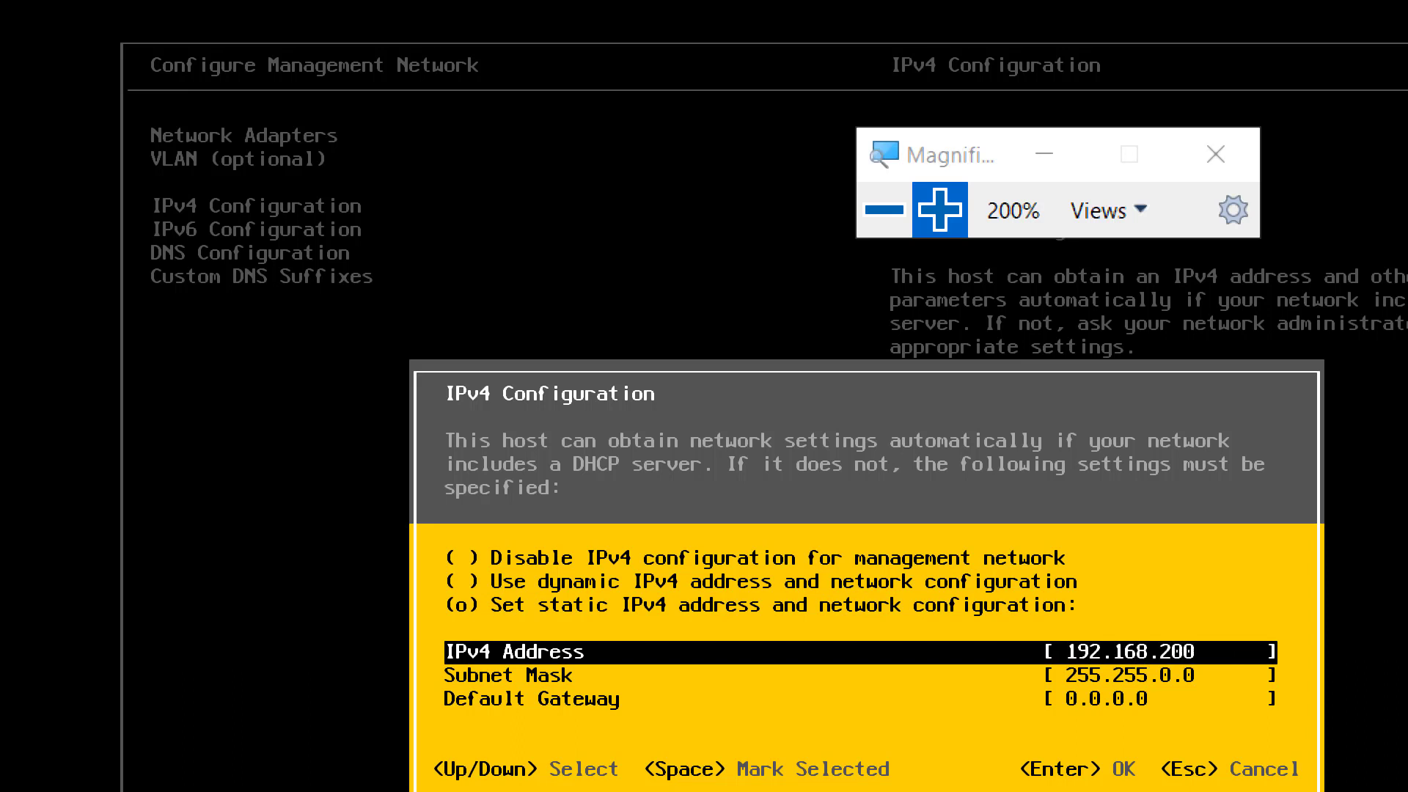
pyautogui.write('.3')
pyautogui.press('Down')
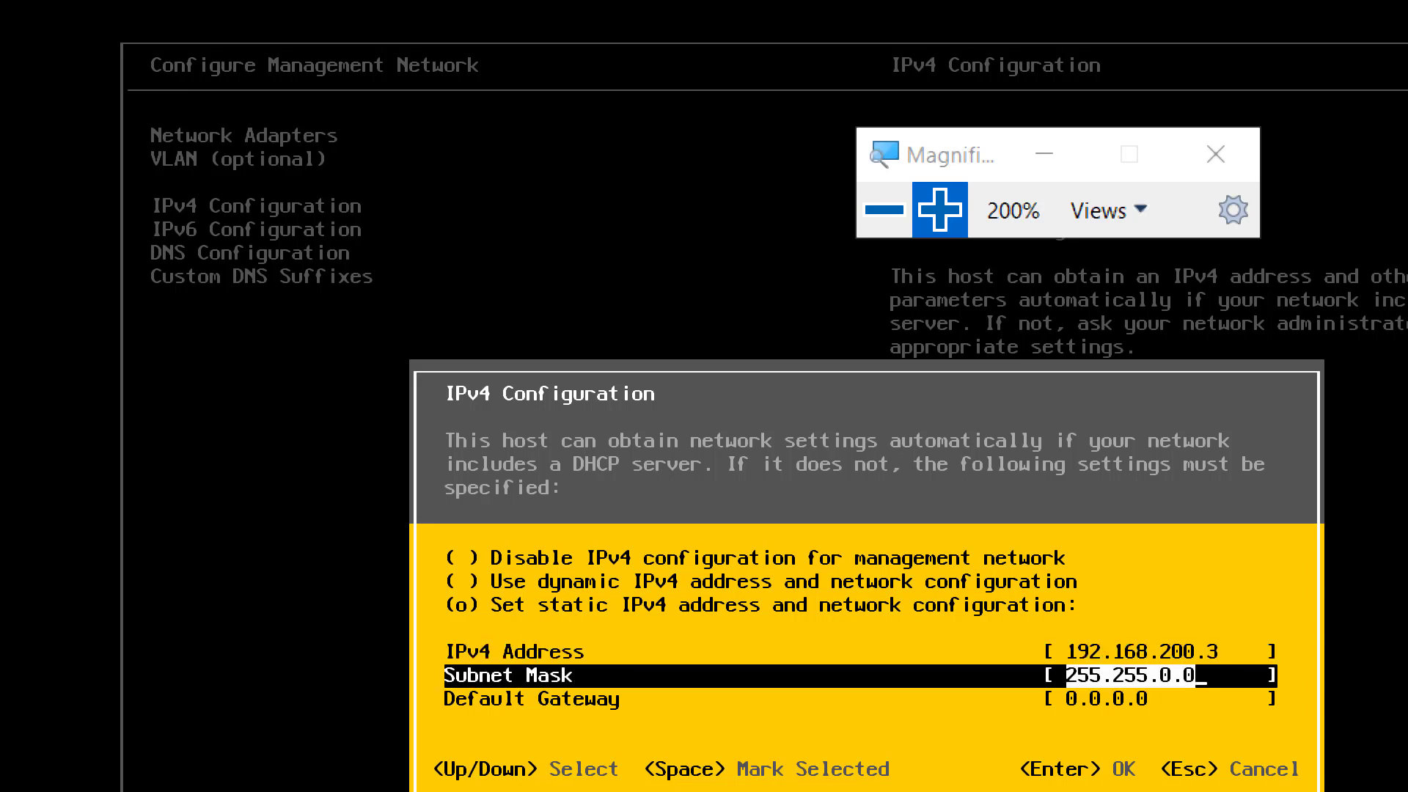
# - Change the subnet mask on Esxi02 to 255.255.255.0
pyautogui.press('Left')
pyautogui.press('Left')
pyautogui.press('Left')
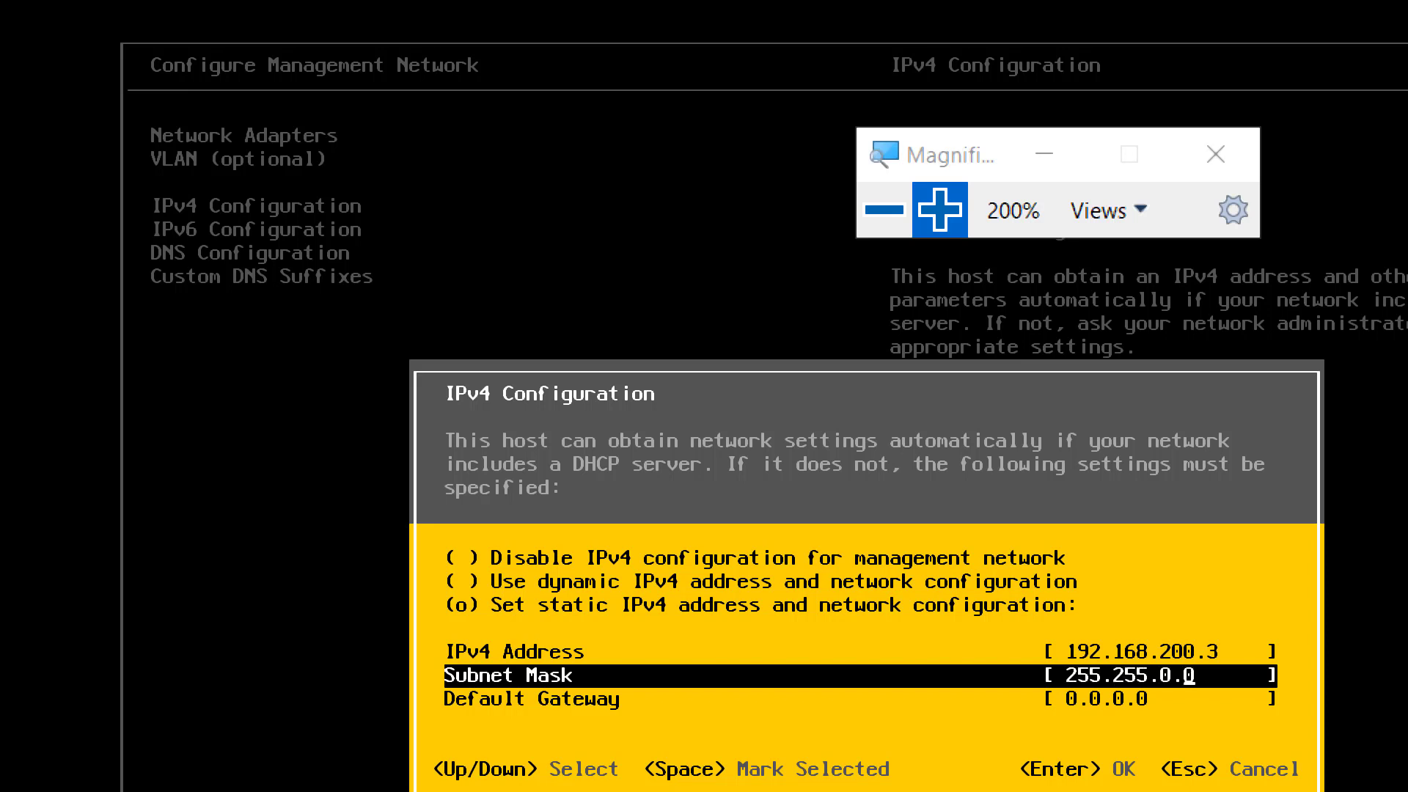
pyautogui.press('Delete')
pyautogui.write('255.')
pyautogui.press('Down')
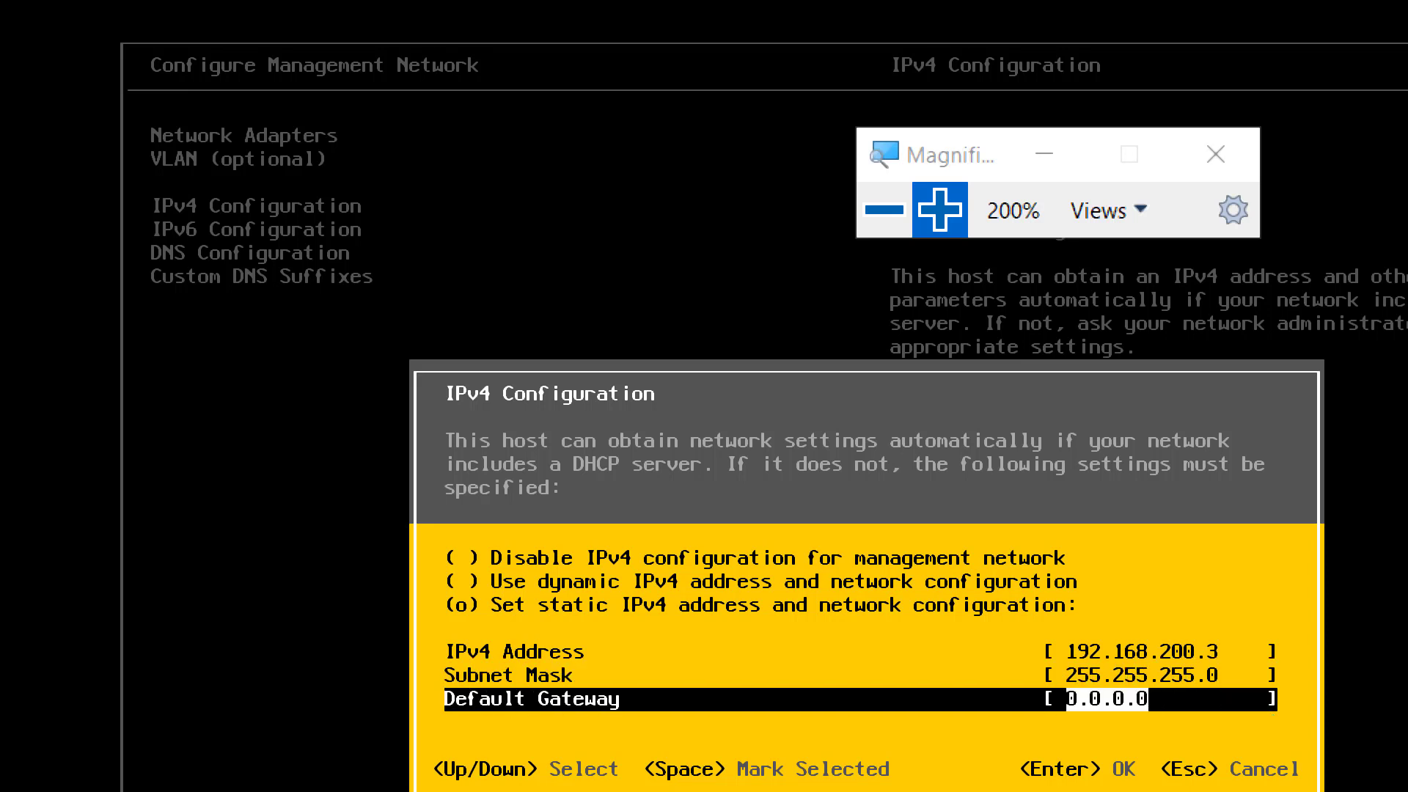
# - Set the default gateway to 192.168.200.1 and accept the IPv4 configuration
pyautogui.write('19')
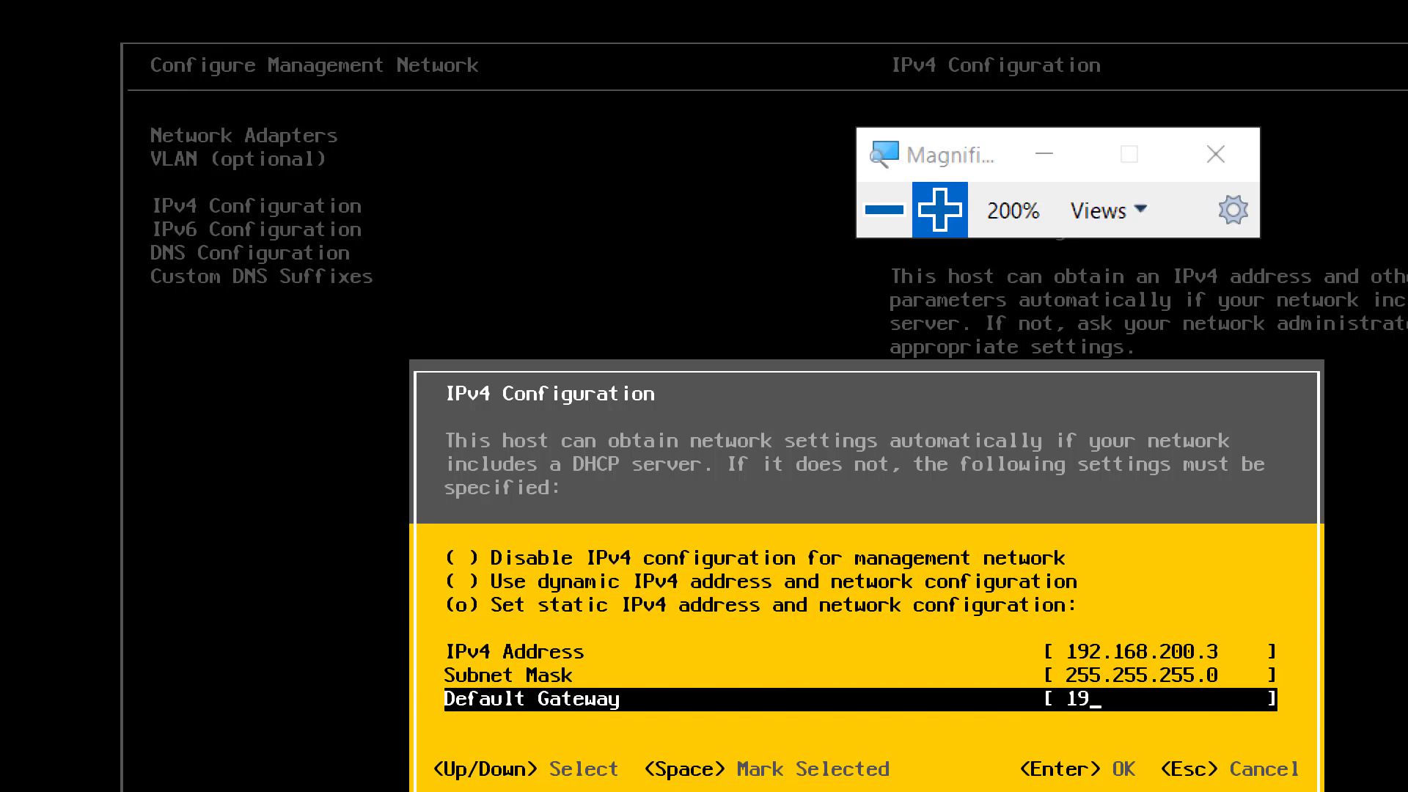
pyautogui.write('2.168.200.1')
pyautogui.press('Return')
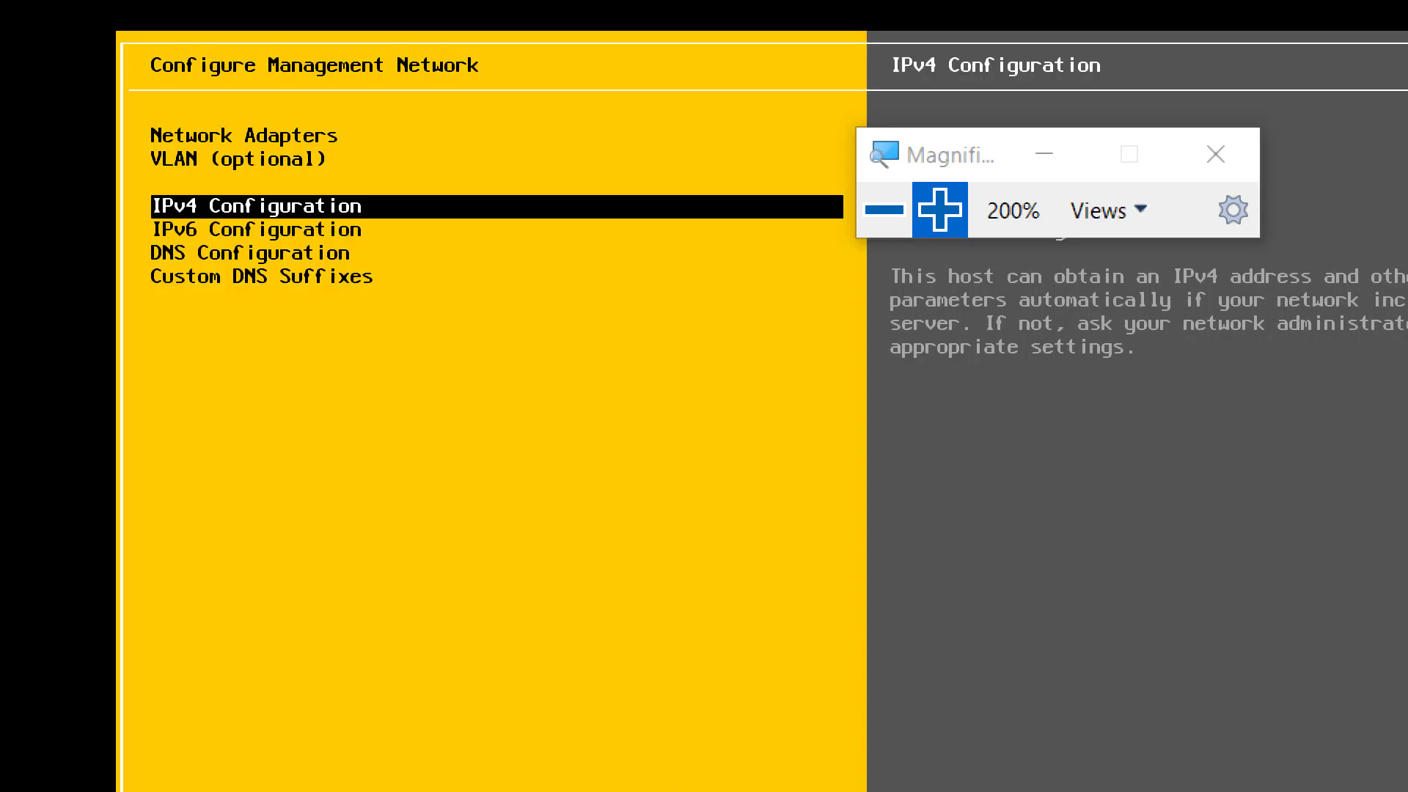
# - Open DNS Configuration on Esxi02 and set the primary DNS server to 192.168.200.1
pyautogui.press('Down')
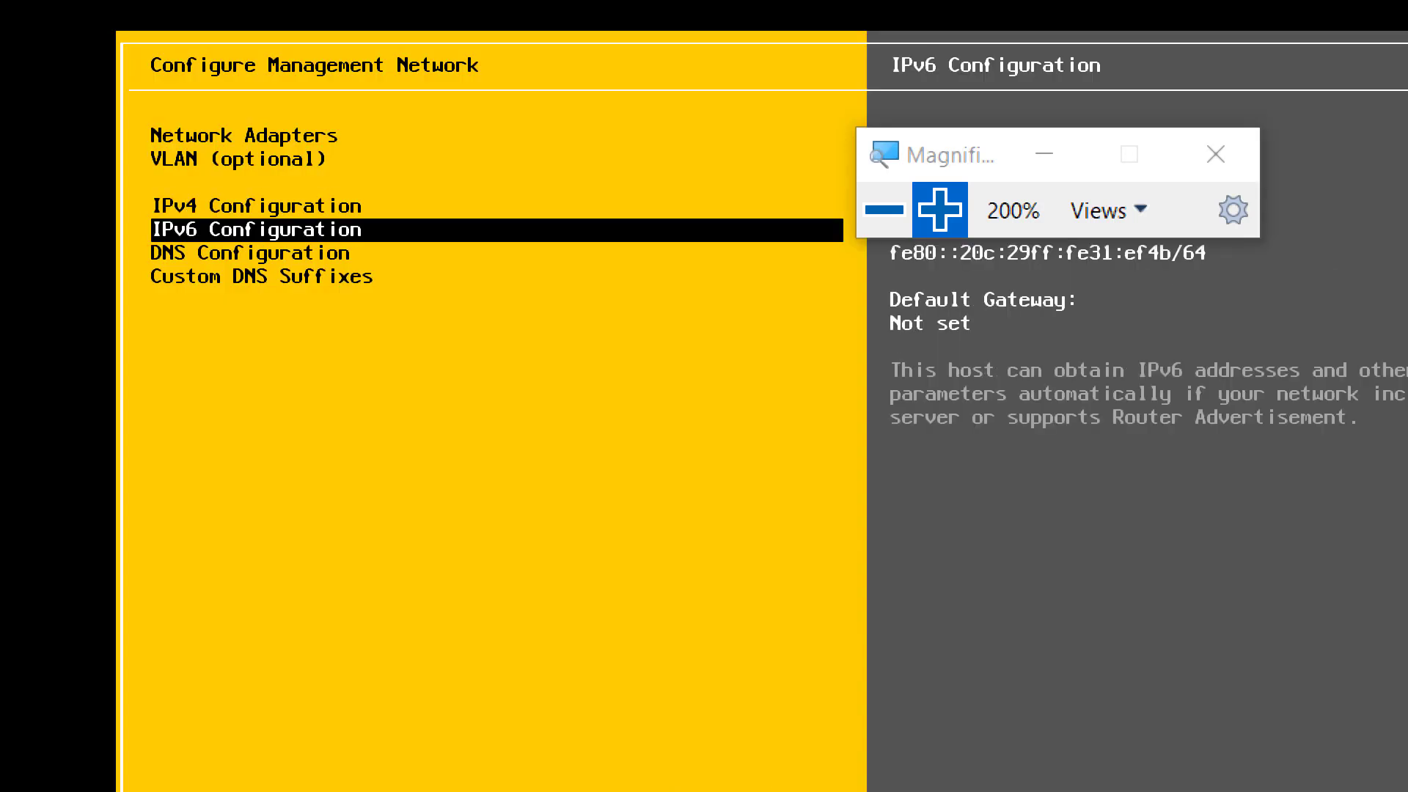
pyautogui.press('Down')
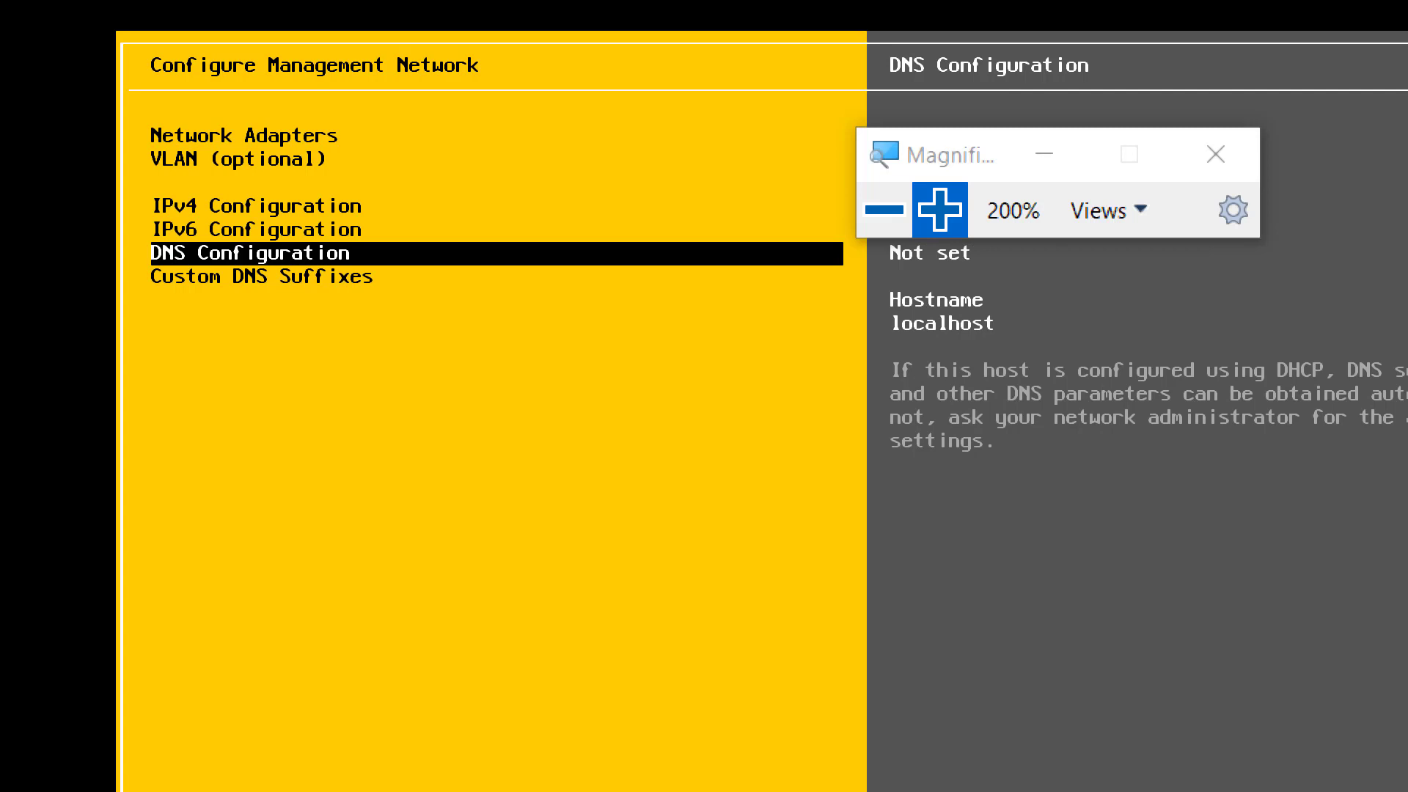
pyautogui.press('Return')
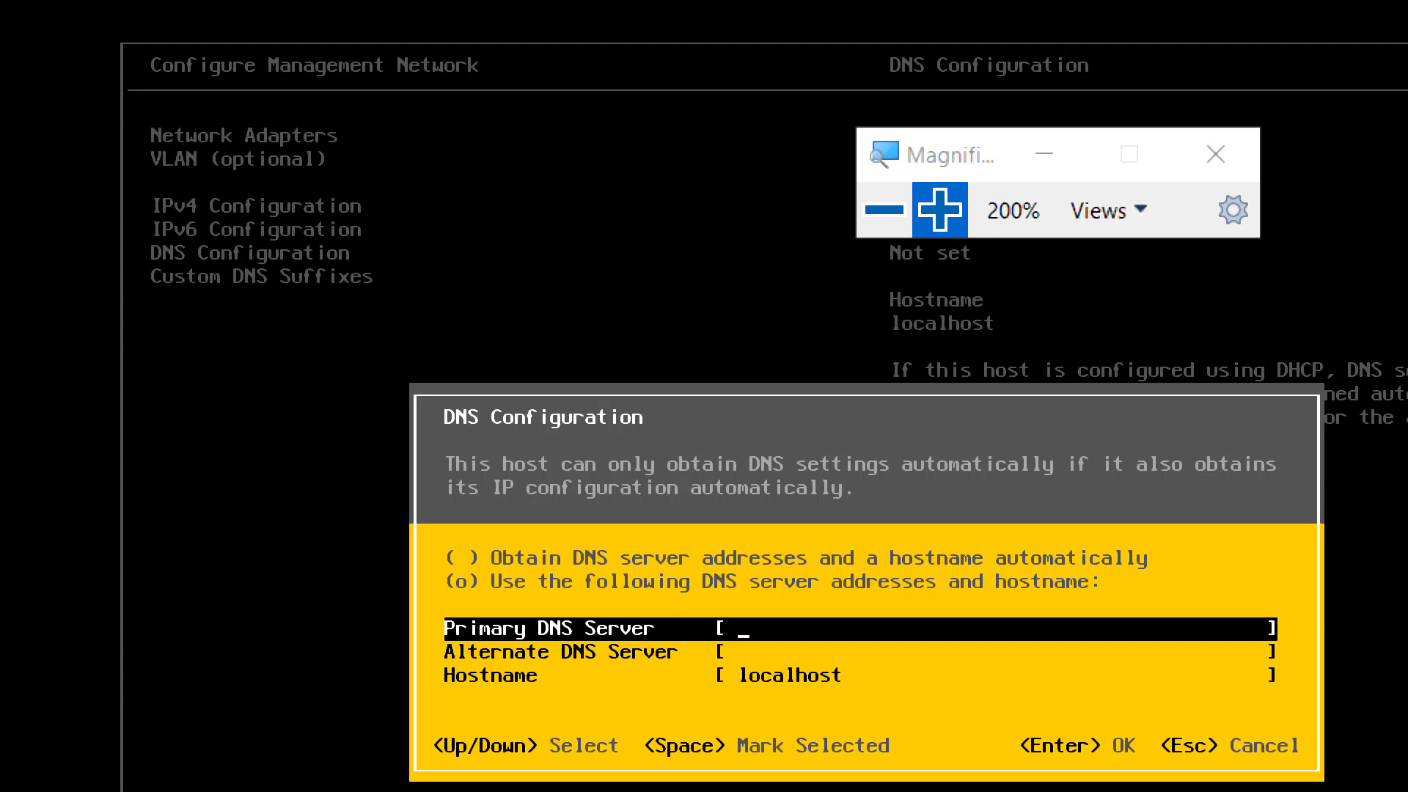
pyautogui.write('192.168.200.1')
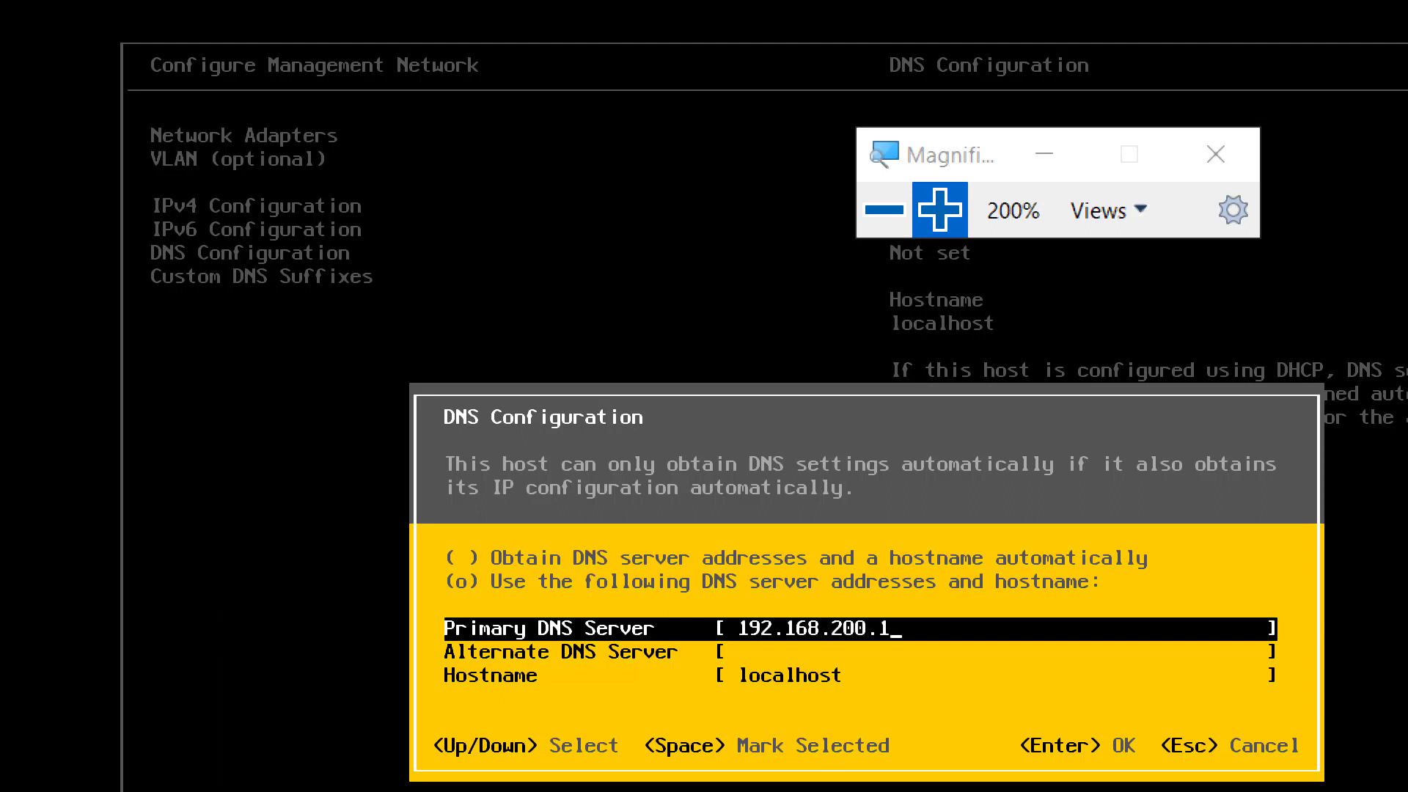
# - Set the hostname to AmirEsxi02, leaving the alternate DNS server blank, and accept the DNS configuration
pyautogui.press('Down')
pyautogui.press('Down')
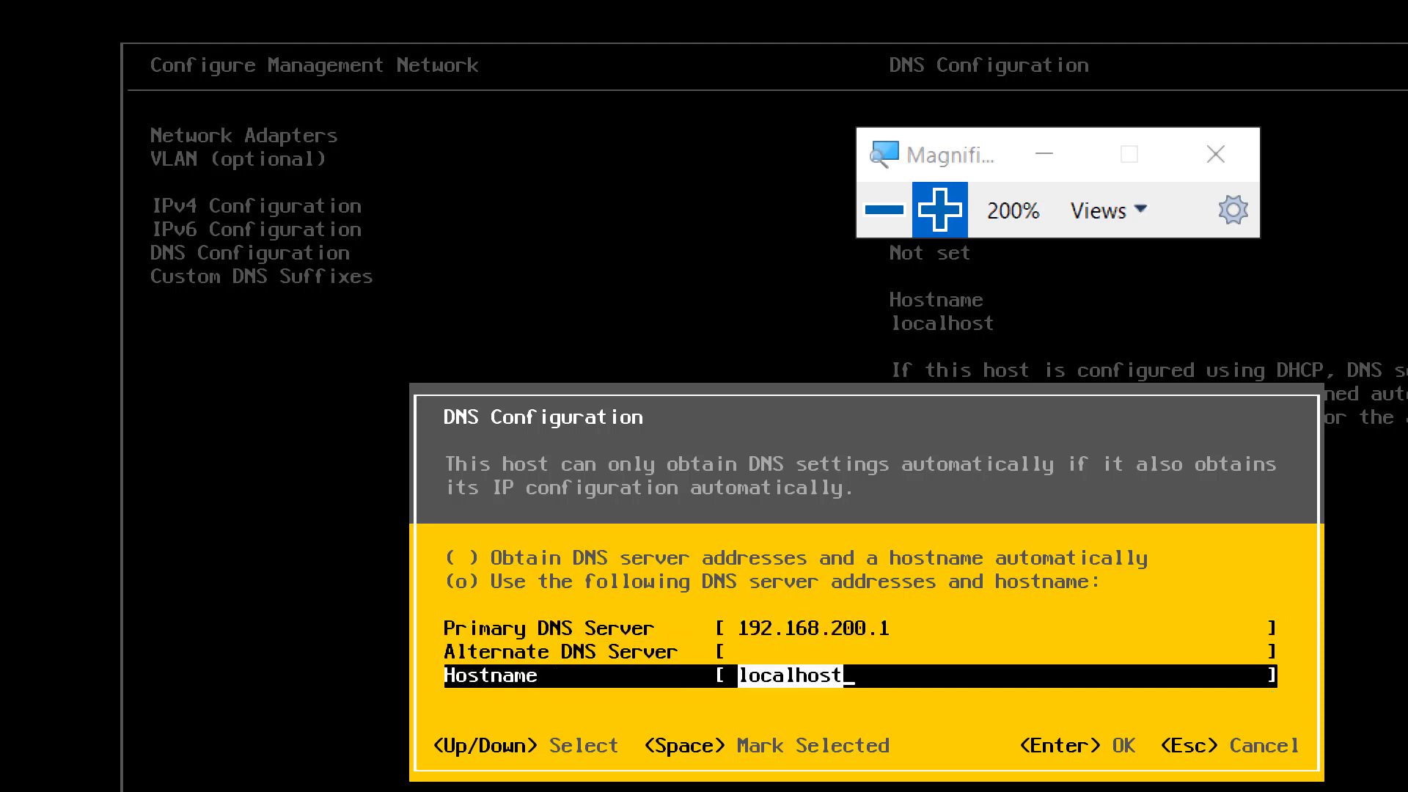
pyautogui.write('AmirEs')
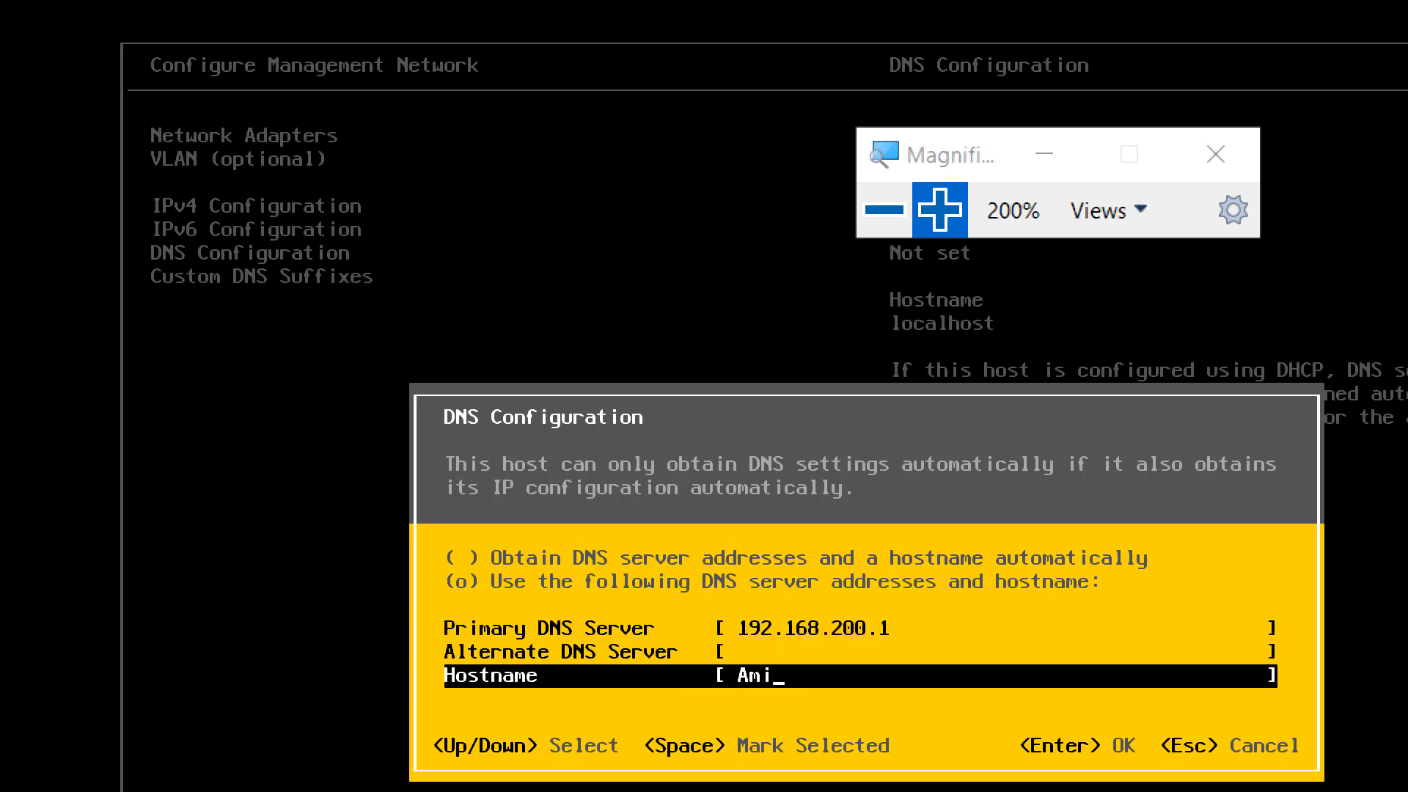
pyautogui.write('xi02')
pyautogui.press('Return')
# - Set the custom DNS suffix on Esxi02 to AmirDomain.local, keeping the Magnifier window clear of the dialog
pyautogui.press('Down')
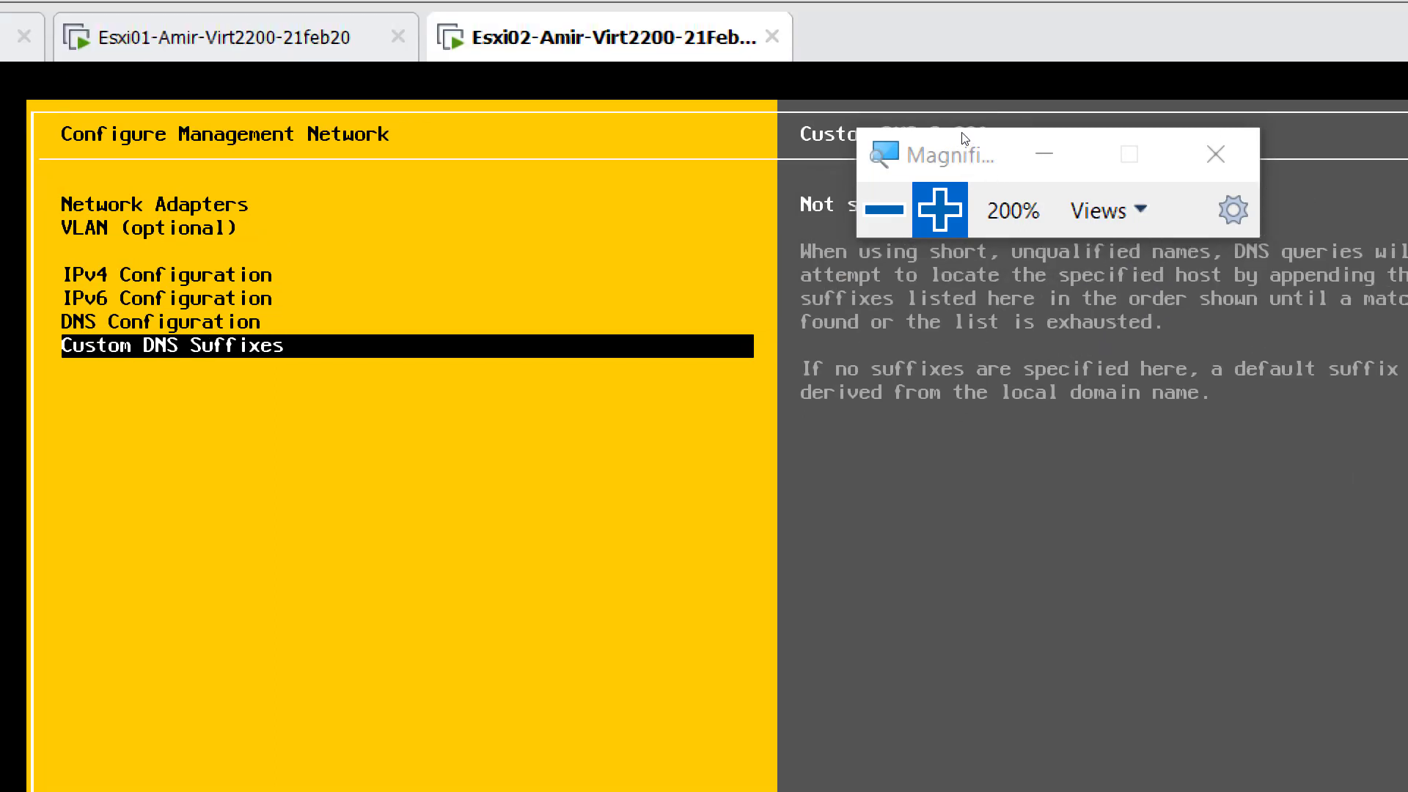
pyautogui.moveTo(964, 138); pyautogui.dragTo(1098, 586)
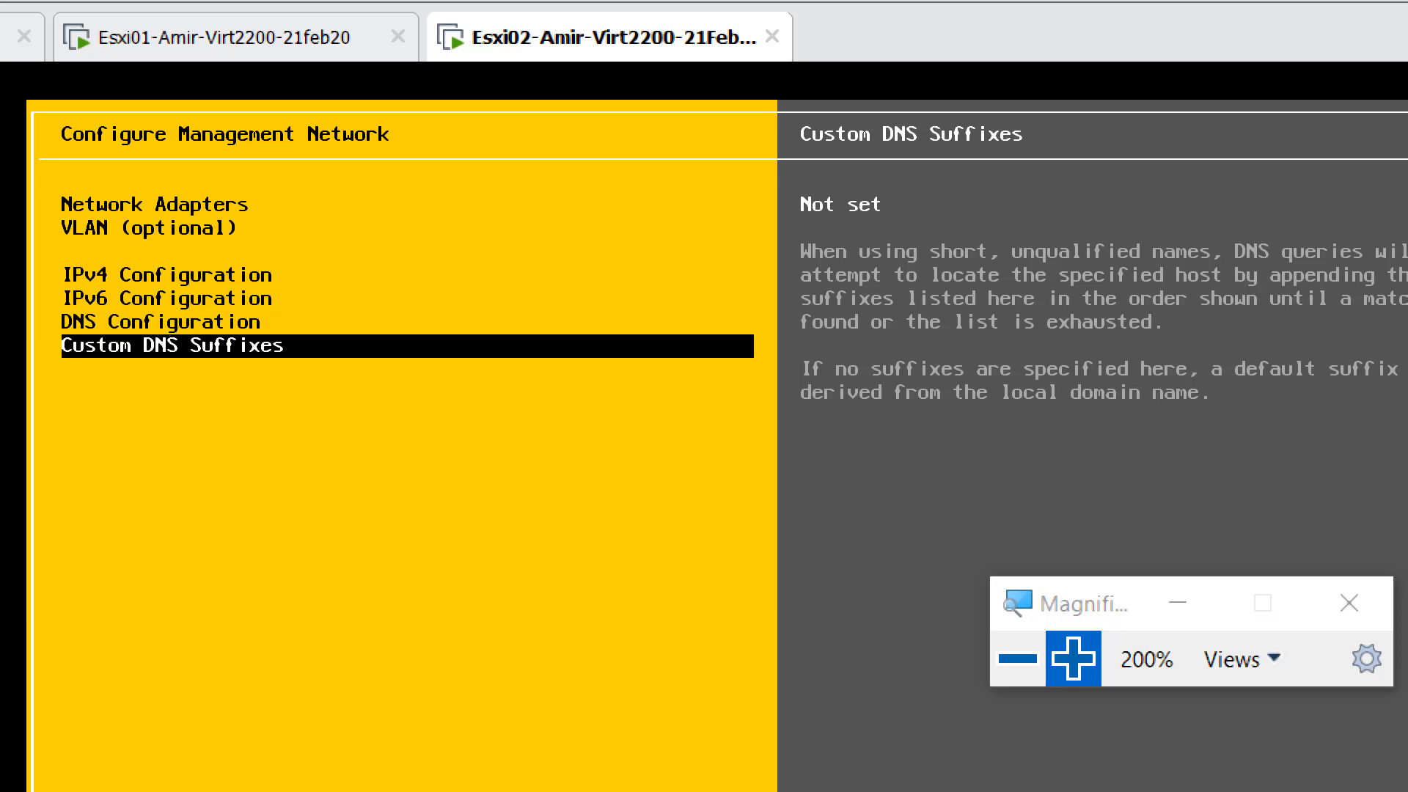
pyautogui.press('Return')
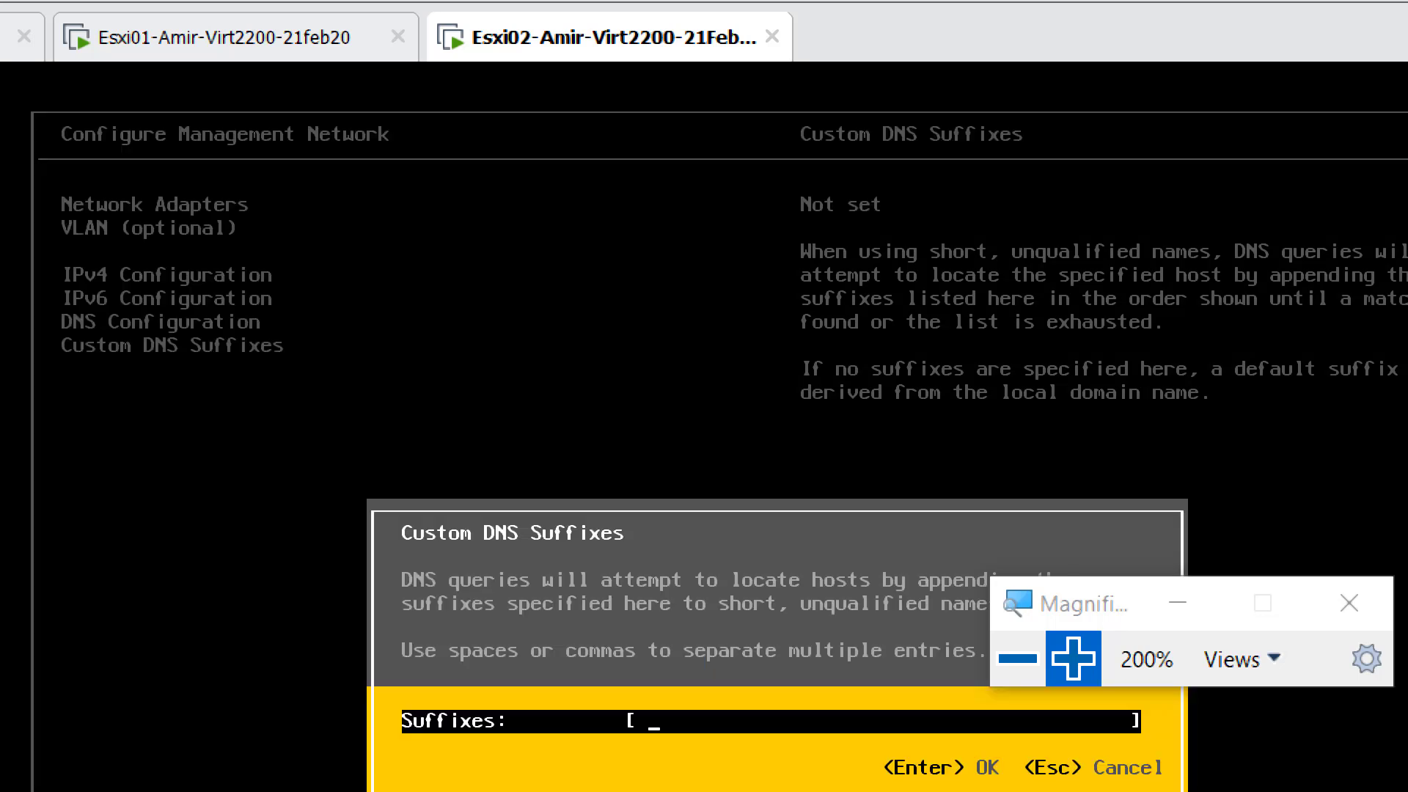
pyautogui.write('AmirDomain.local')
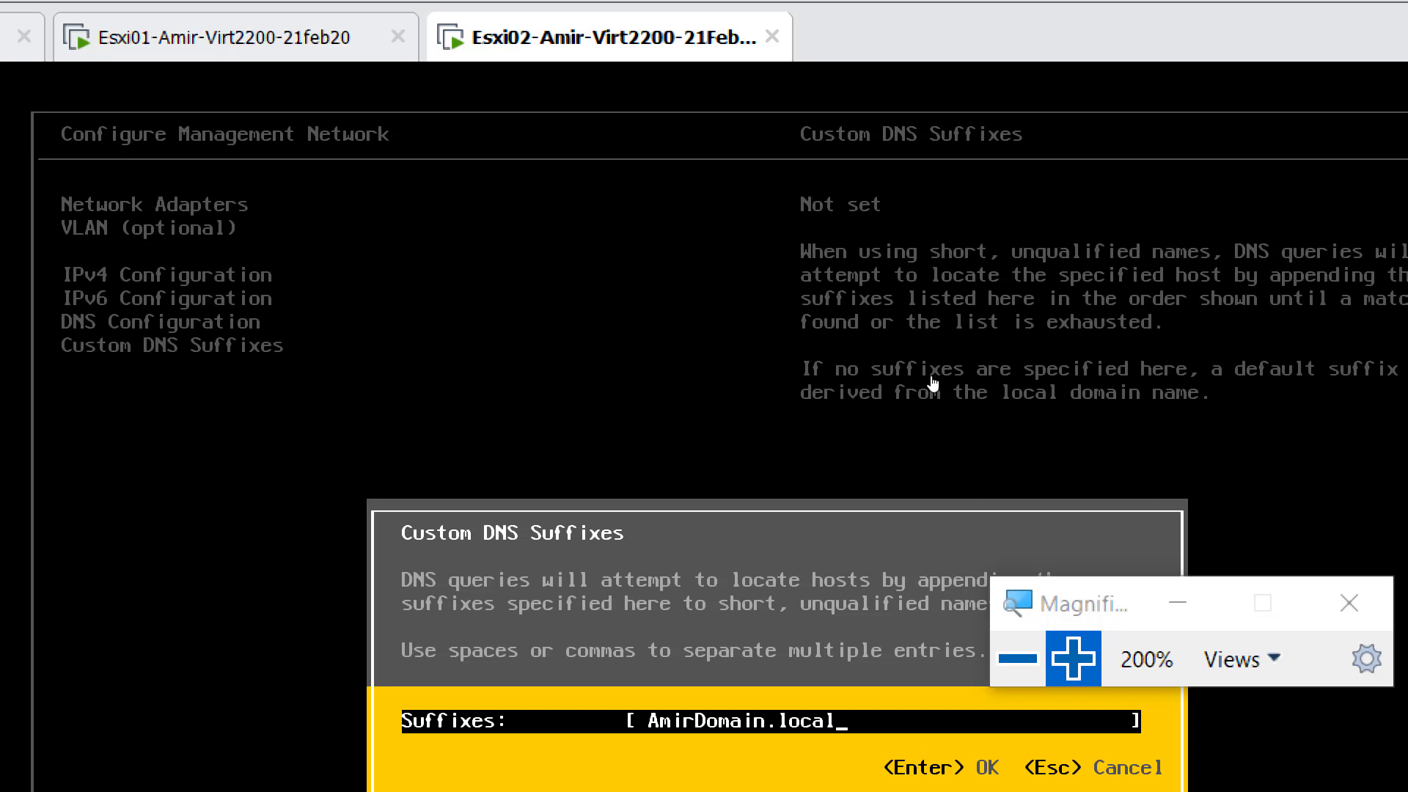
pyautogui.press('super+minus')
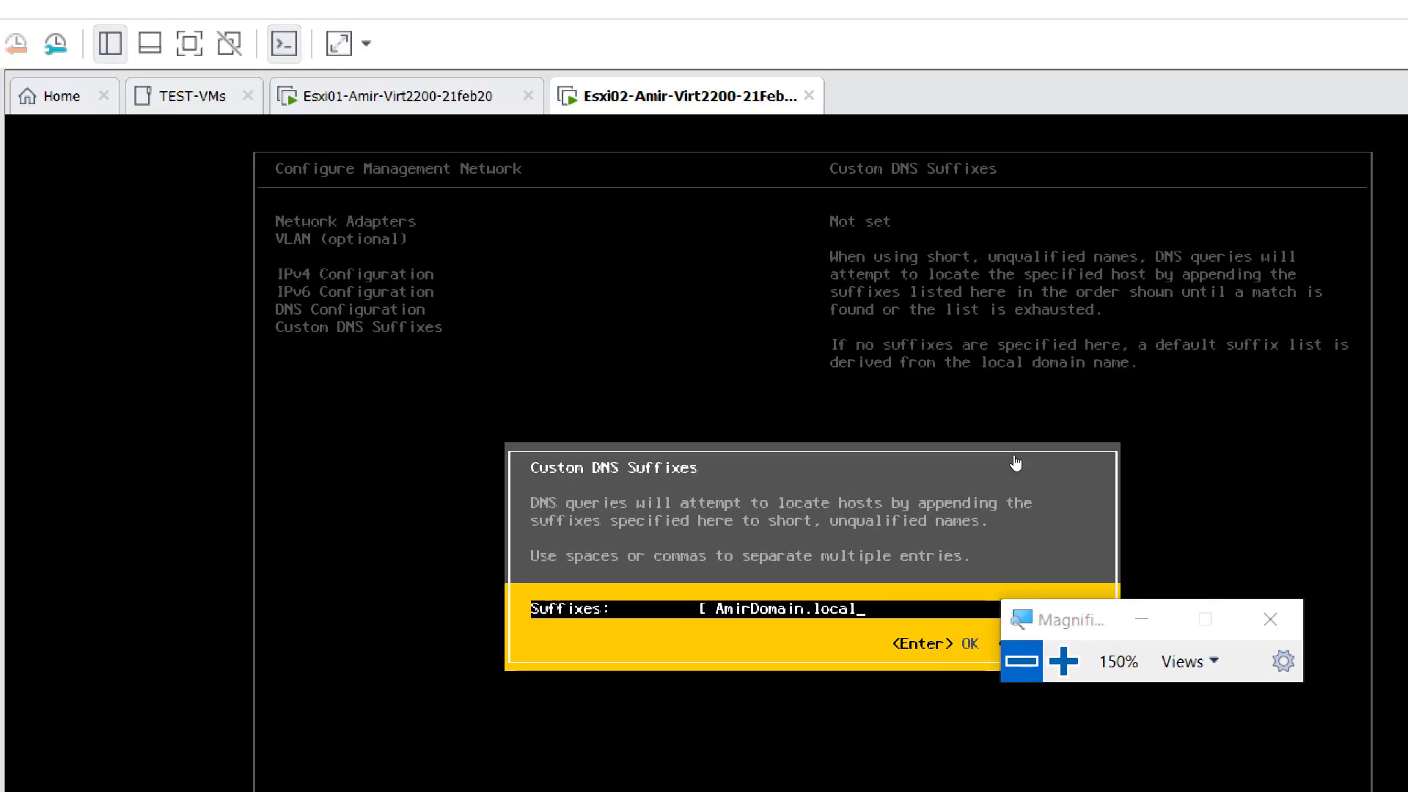
pyautogui.moveTo(1041, 424); pyautogui.dragTo(1075, 280)
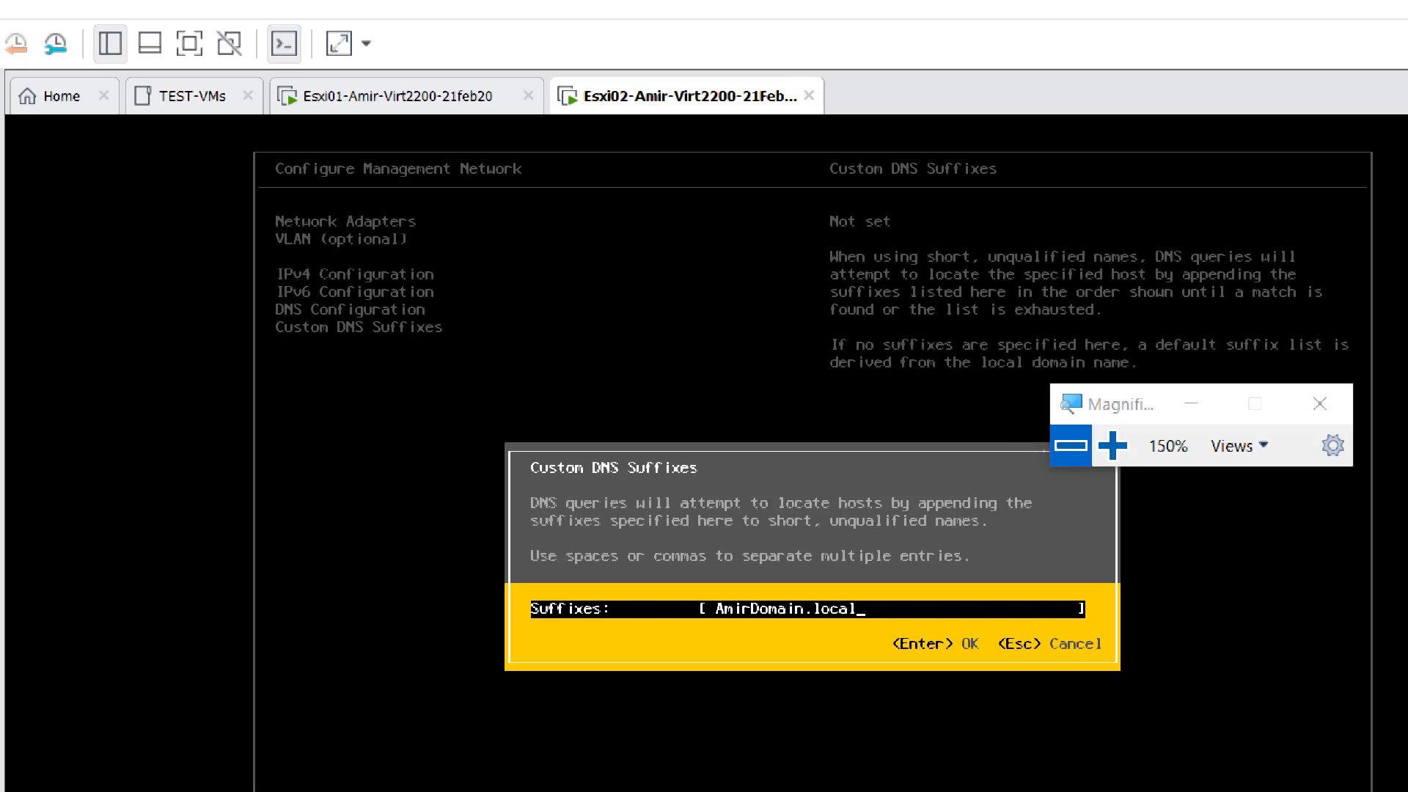
pyautogui.press('Return')
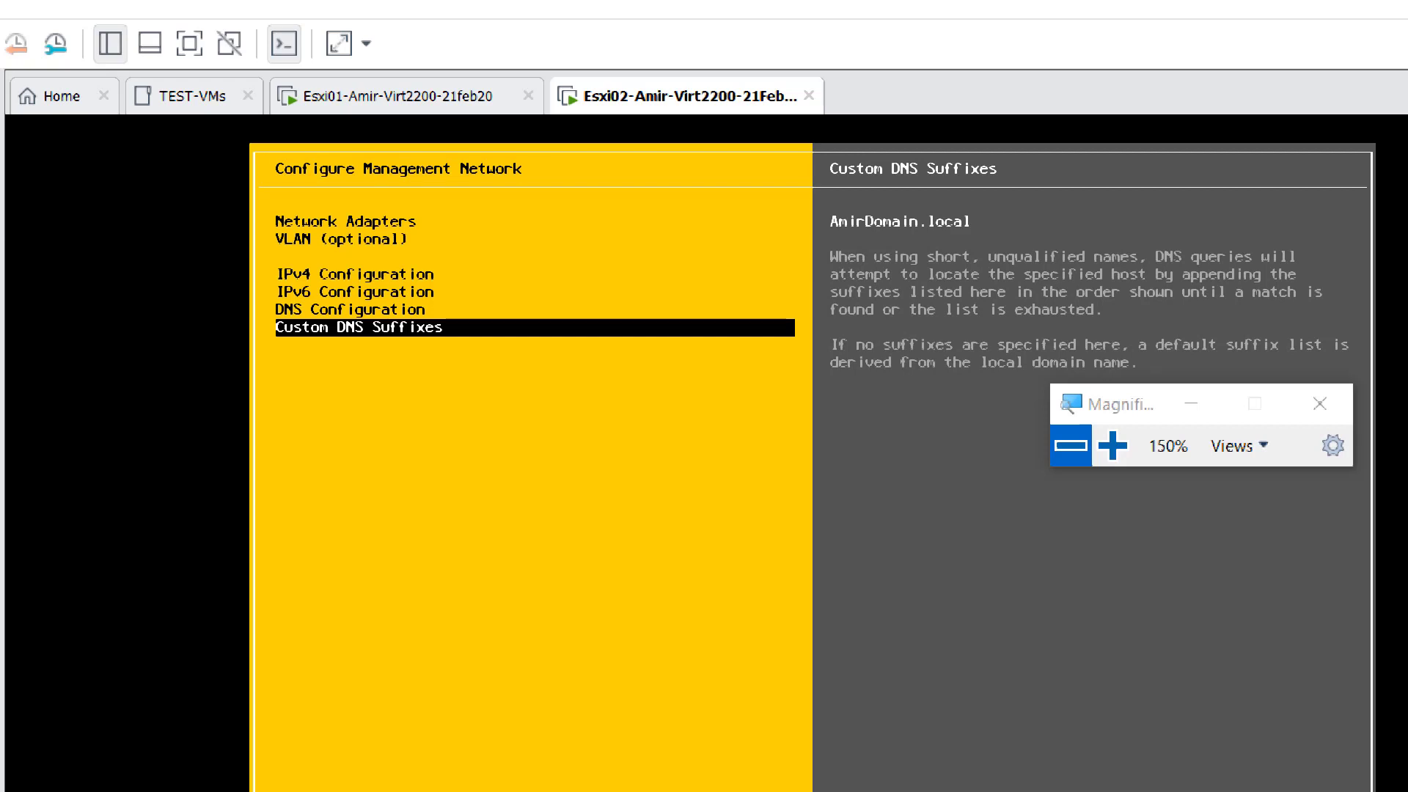
# - Review the DNS and IPv4 settings on Esxi02, then apply the changes with a management network restart and return to System Customization
pyautogui.press('Up')
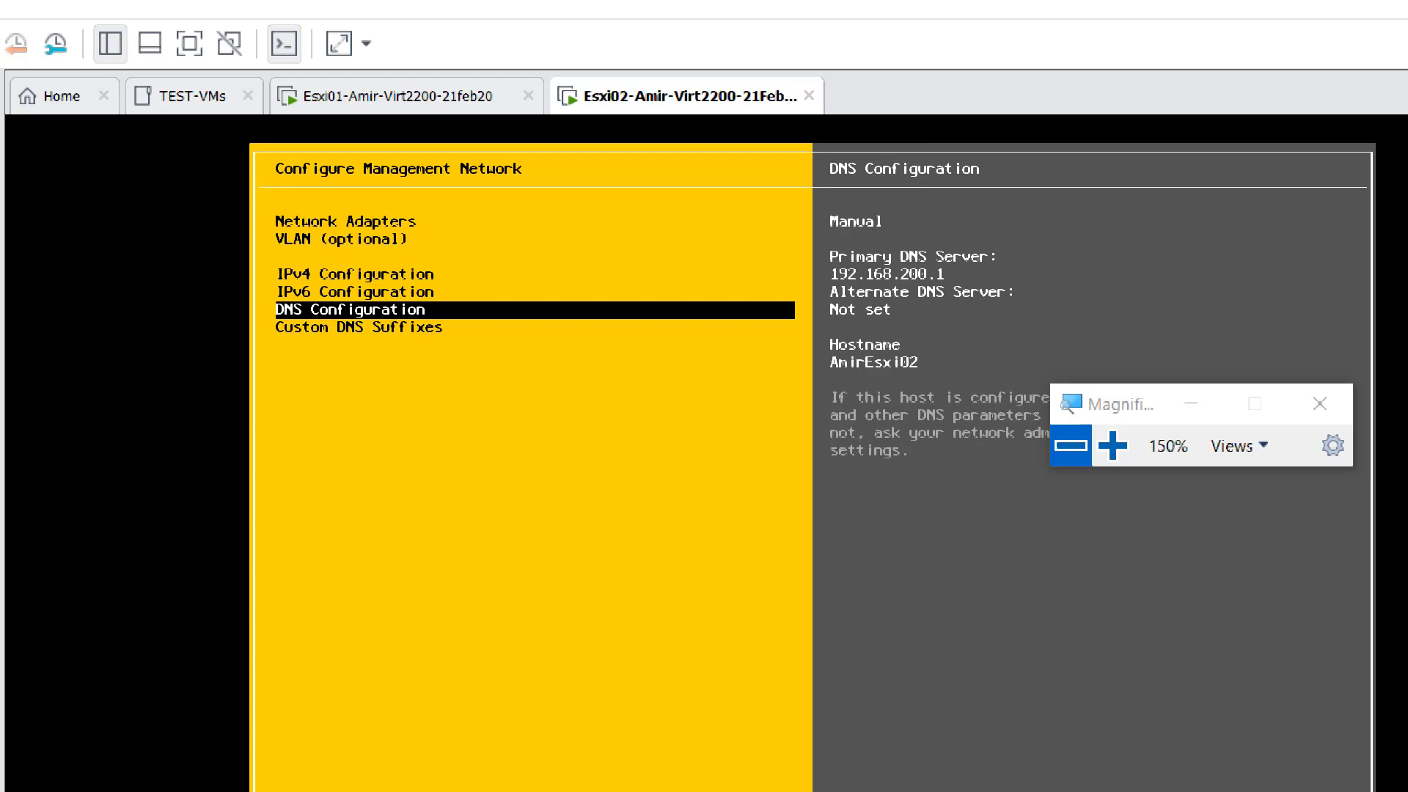
pyautogui.press('Up')
pyautogui.press('Up')
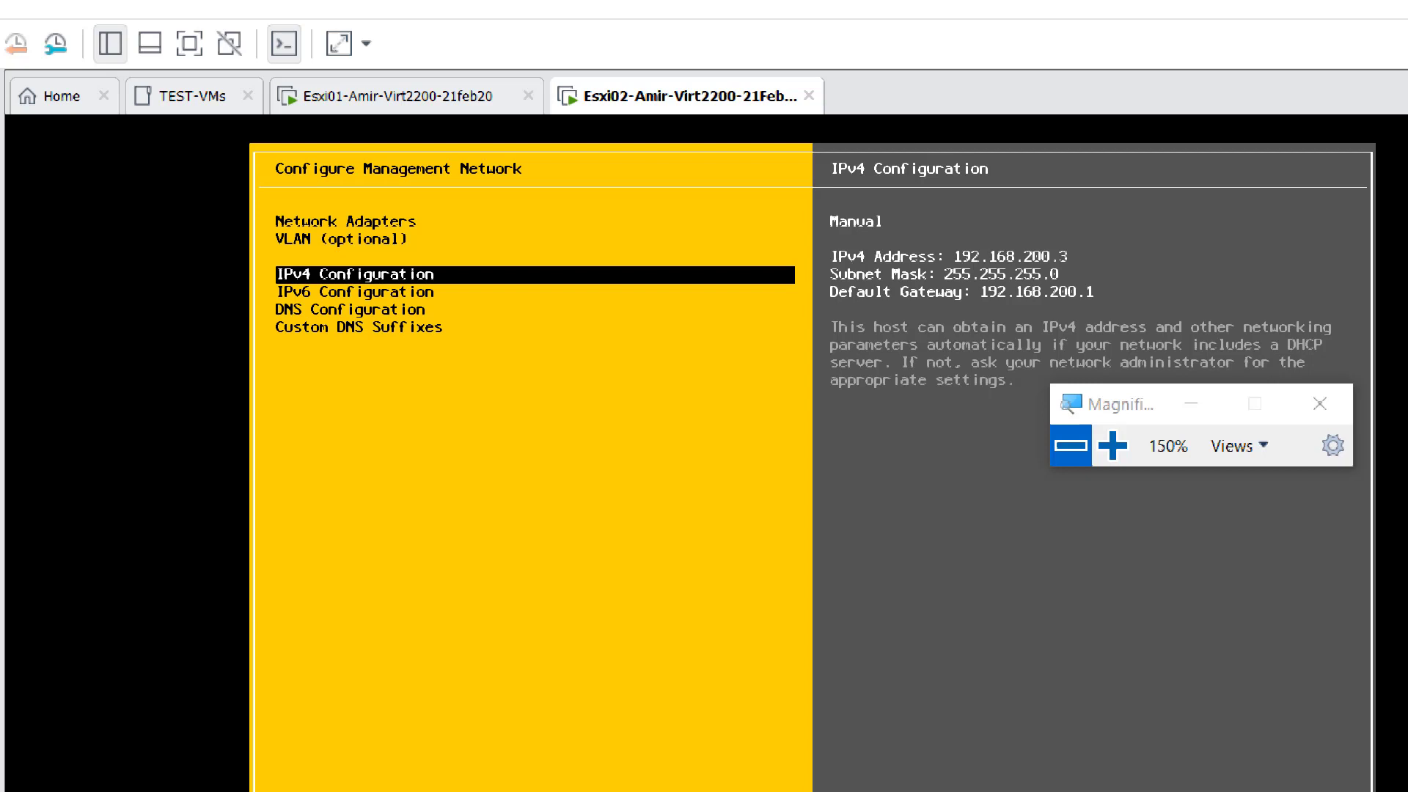
pyautogui.press('Escape')
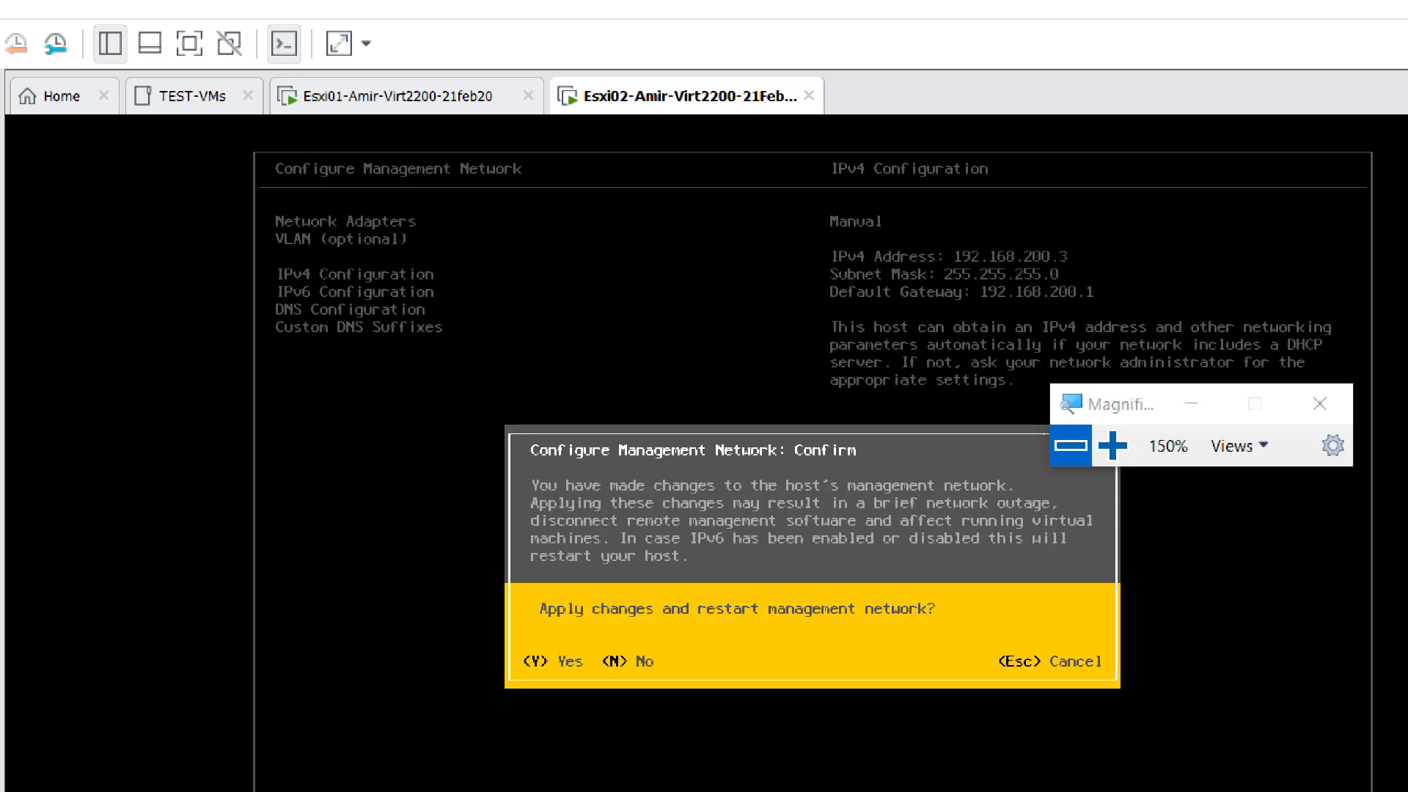
pyautogui.press('y')
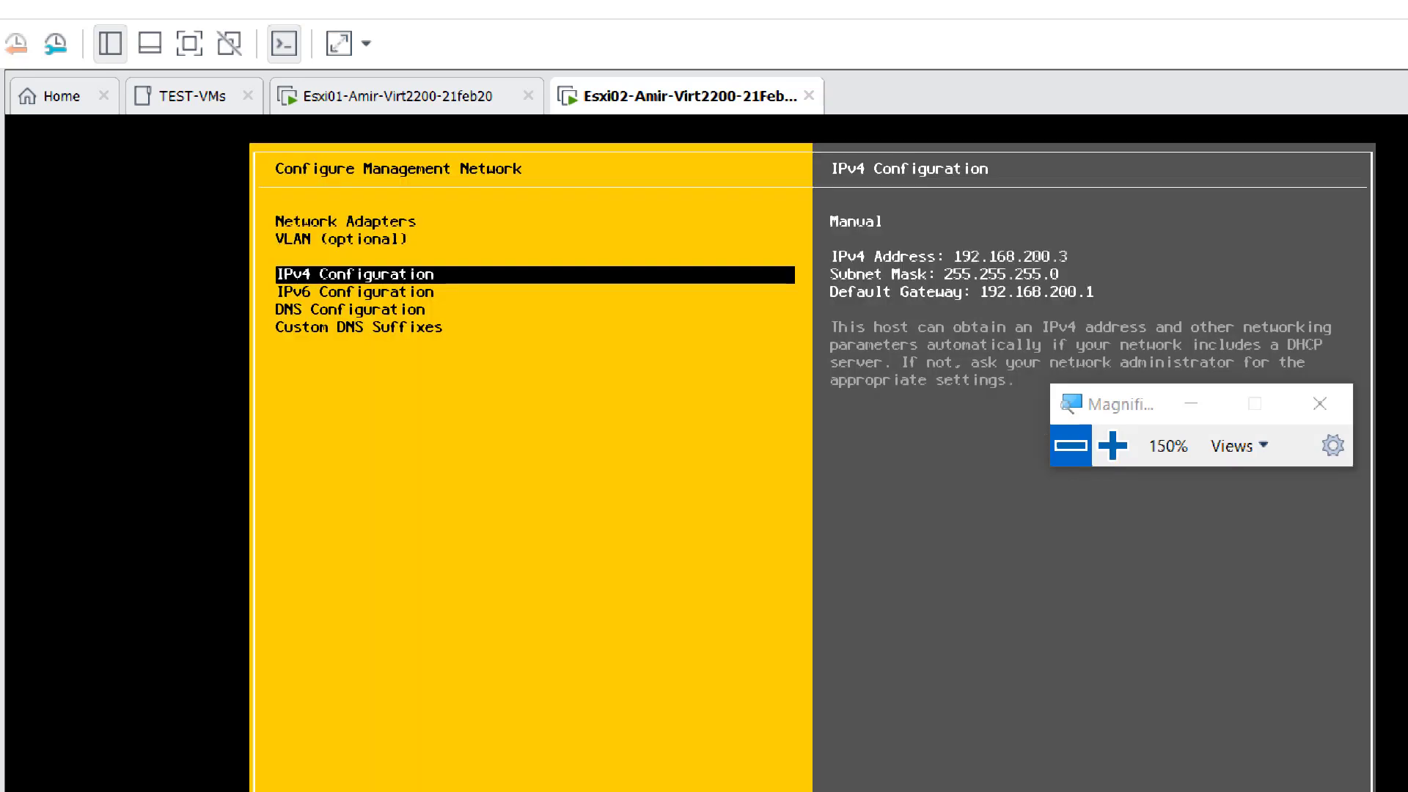
pyautogui.press('Escape')
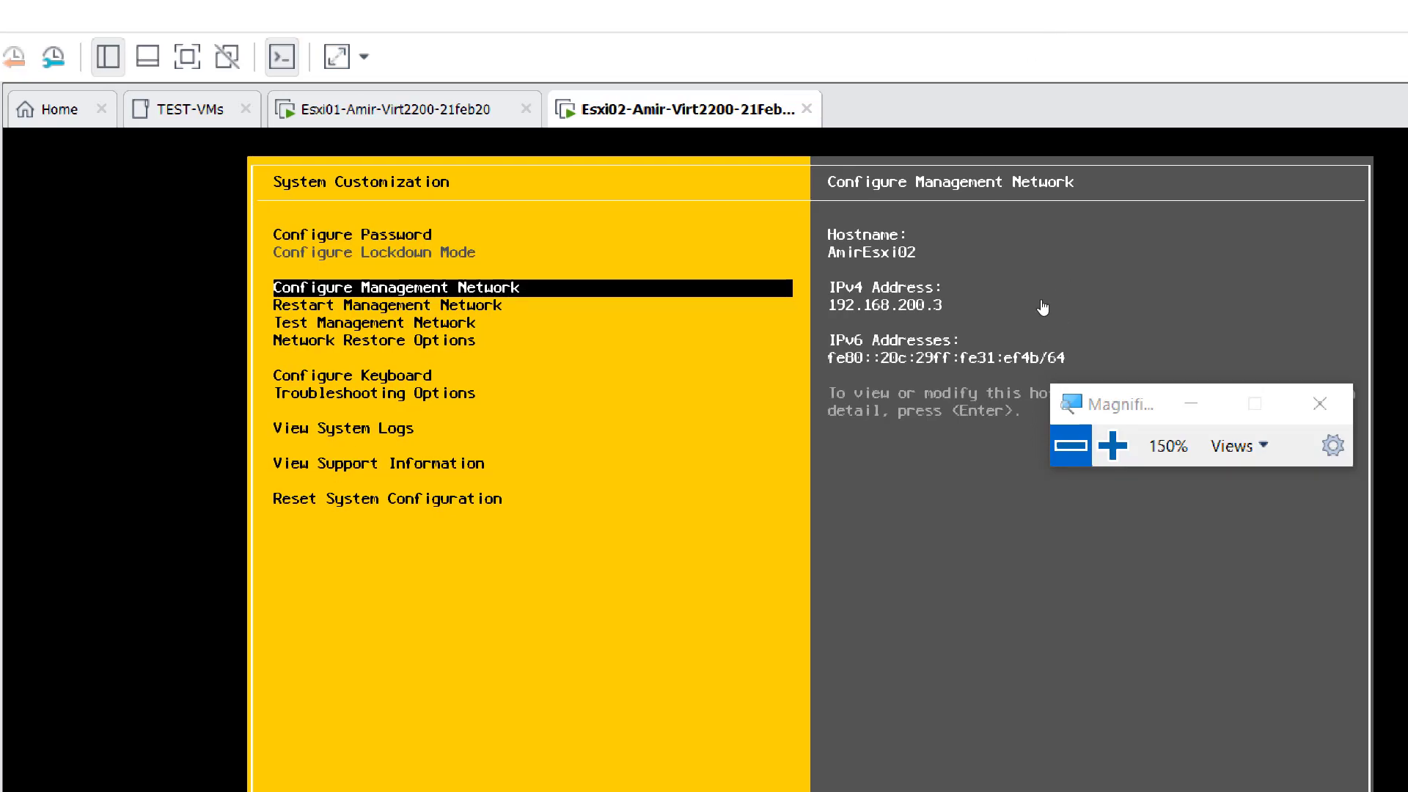
pyautogui.press('super+minus')
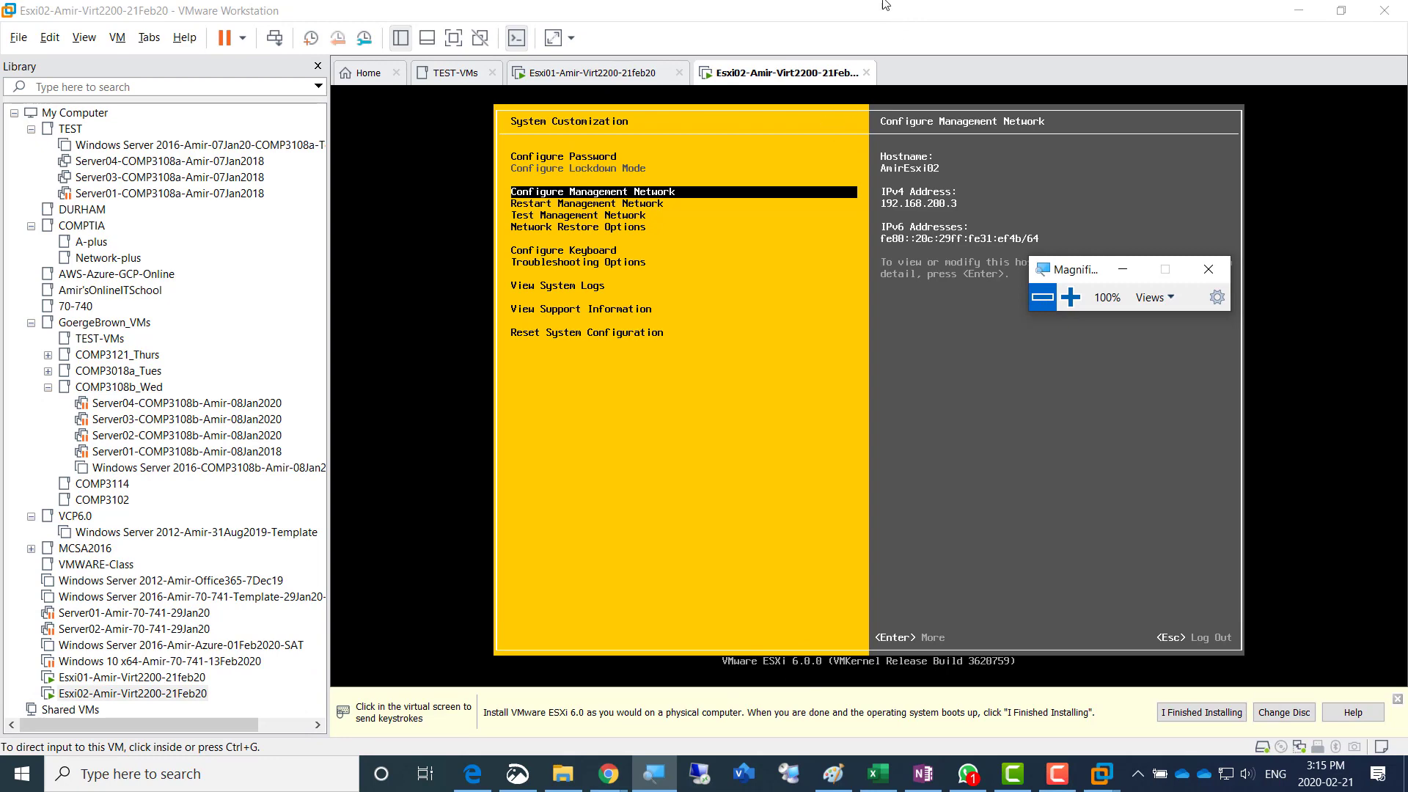
# - Switch to OneNote and paste a copy of the Screenshot 4 line as a new bullet at the end of the list
pyautogui.hotkey('alt', 'Tab')
pyautogui.hotkey('alt', 'Tab')
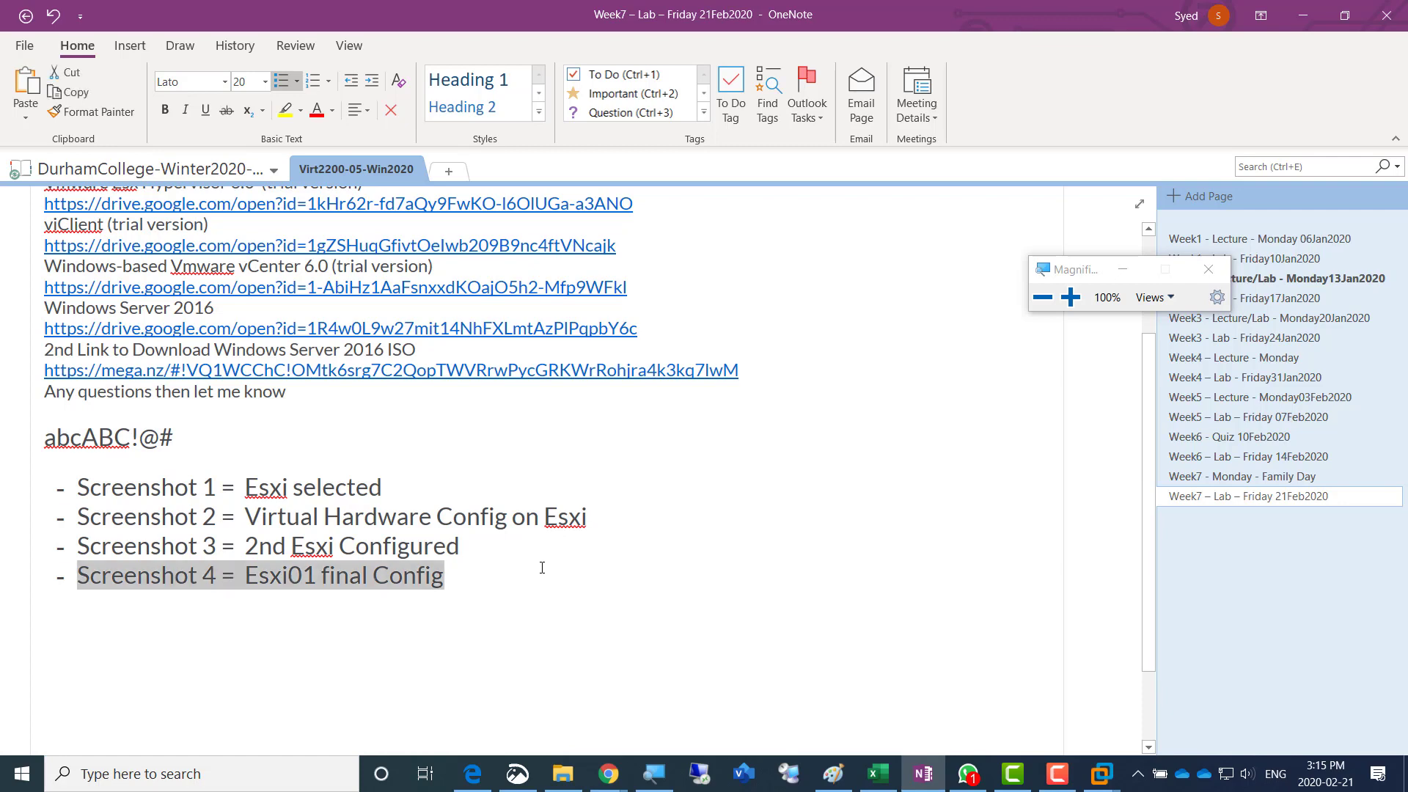
pyautogui.click(542, 567)
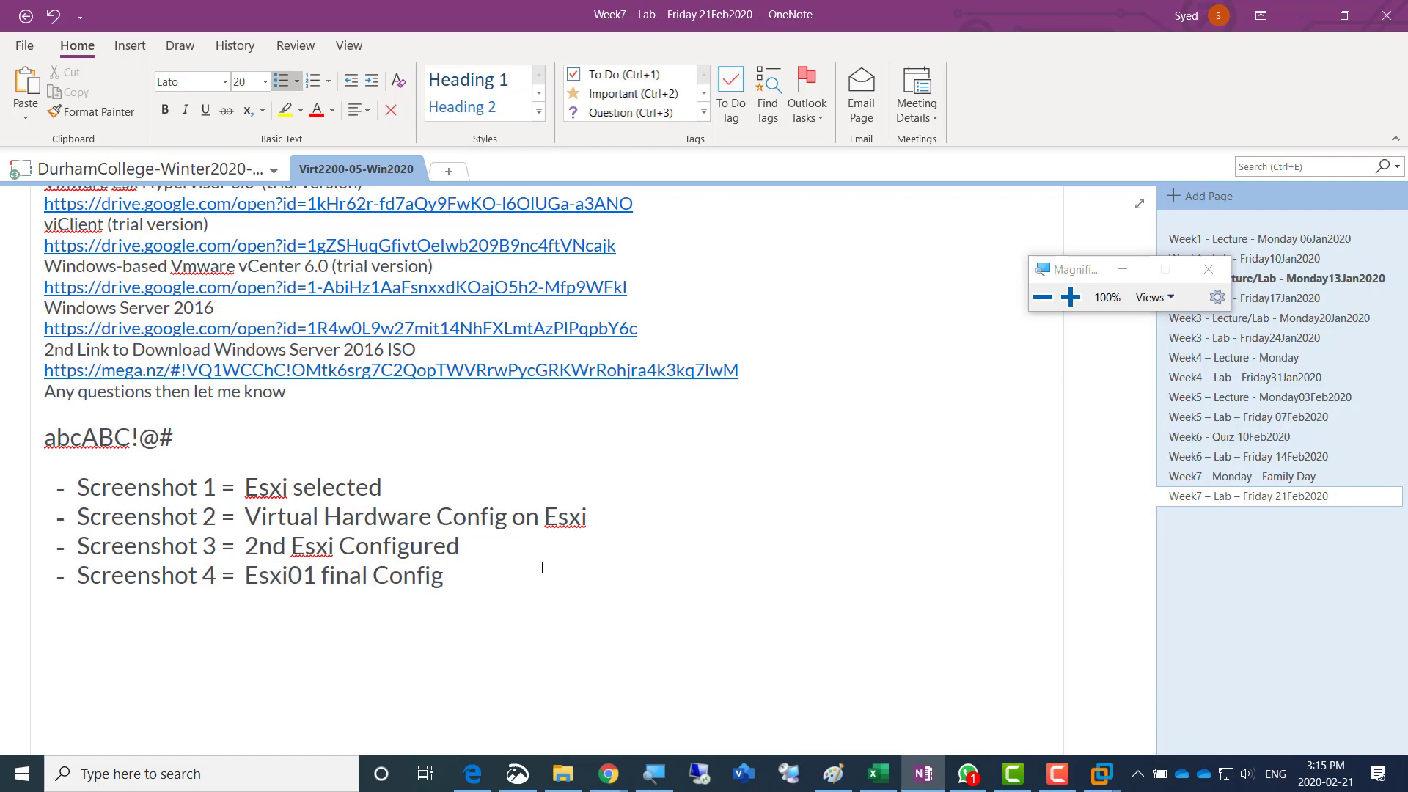
pyautogui.press('Return')
pyautogui.write('Screenshot 4 = Esxi01 final Config')
pyautogui.press('Home')
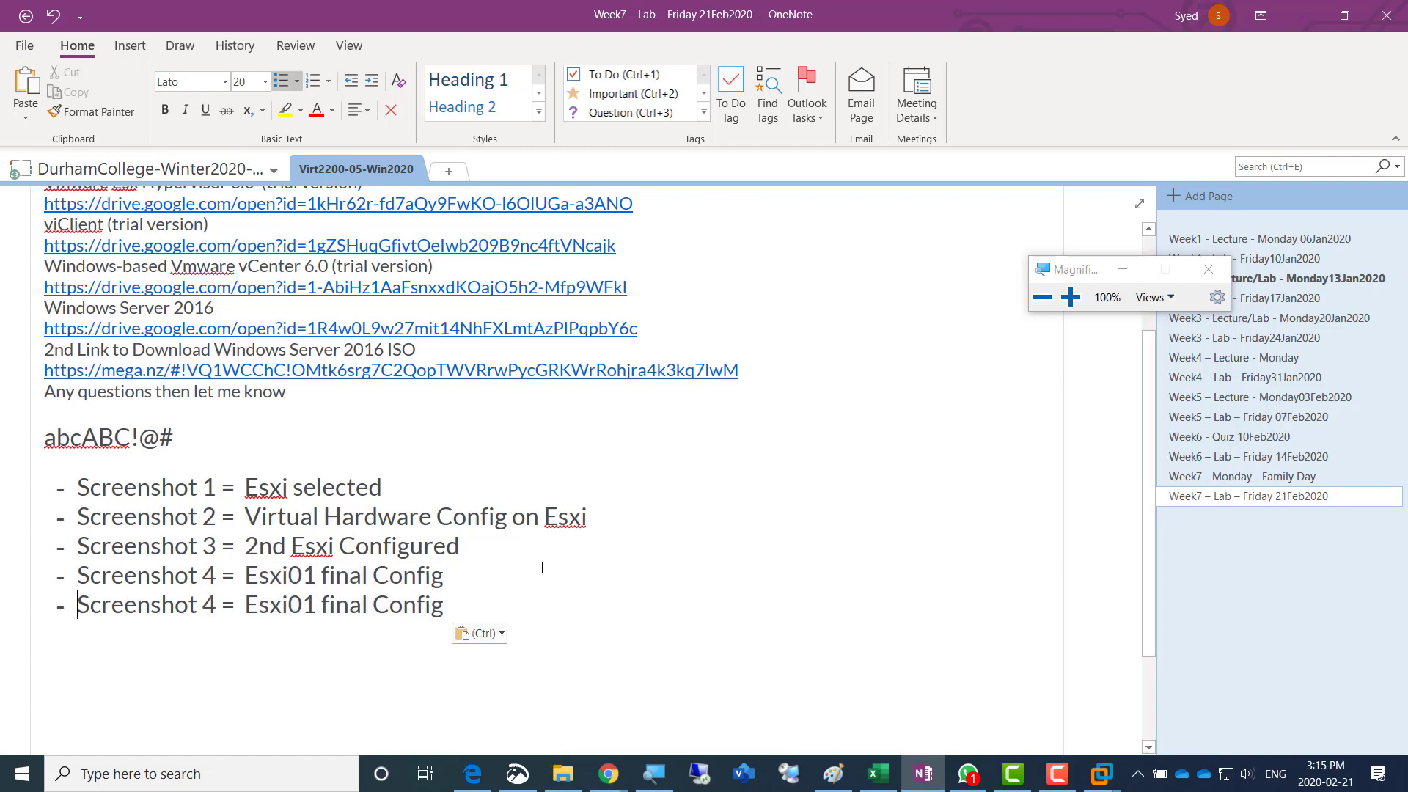
# - Renumber the duplicated last bullet as Screenshot 5
pyautogui.press('Right')
pyautogui.press('Right')
pyautogui.press('Right')
pyautogui.press('Right')
pyautogui.press('Right')
pyautogui.press('Right')
pyautogui.press('Right')
pyautogui.press('Right')
pyautogui.press('Right')
pyautogui.press('Right')
pyautogui.press('Right')
pyautogui.hotkey('shift', 'Right')
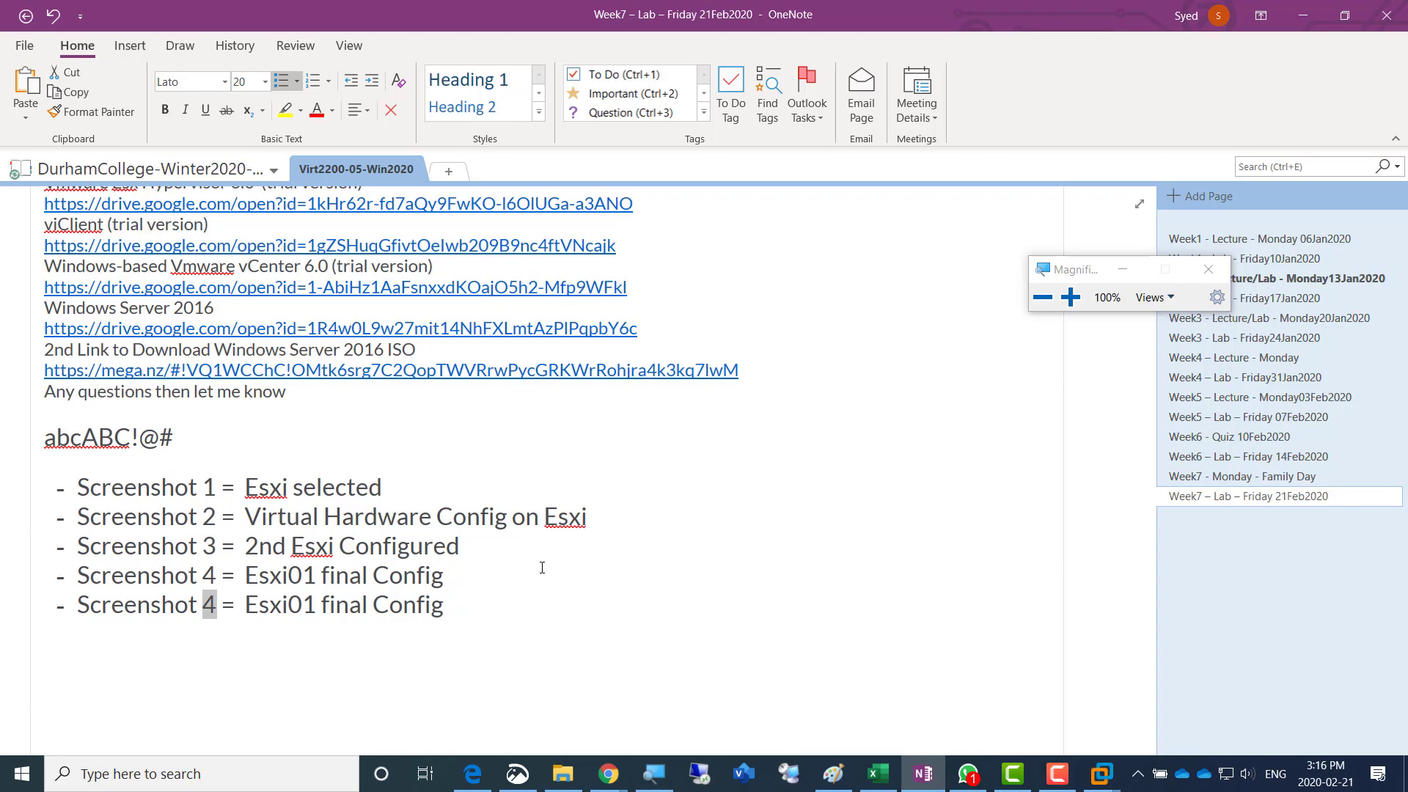
pyautogui.write('5')
# - Change the host name in the Screenshot 5 line to Esxi02 so it reads "Esxi02 final Config"
pyautogui.press('Right')
pyautogui.press('Right')
pyautogui.press('Right')
pyautogui.press('Right')
pyautogui.press('Right')
pyautogui.press('Right')
pyautogui.press('Right')
pyautogui.press('Right')
pyautogui.press('Right')
pyautogui.hotkey('shift', 'Right')
pyautogui.write('2')
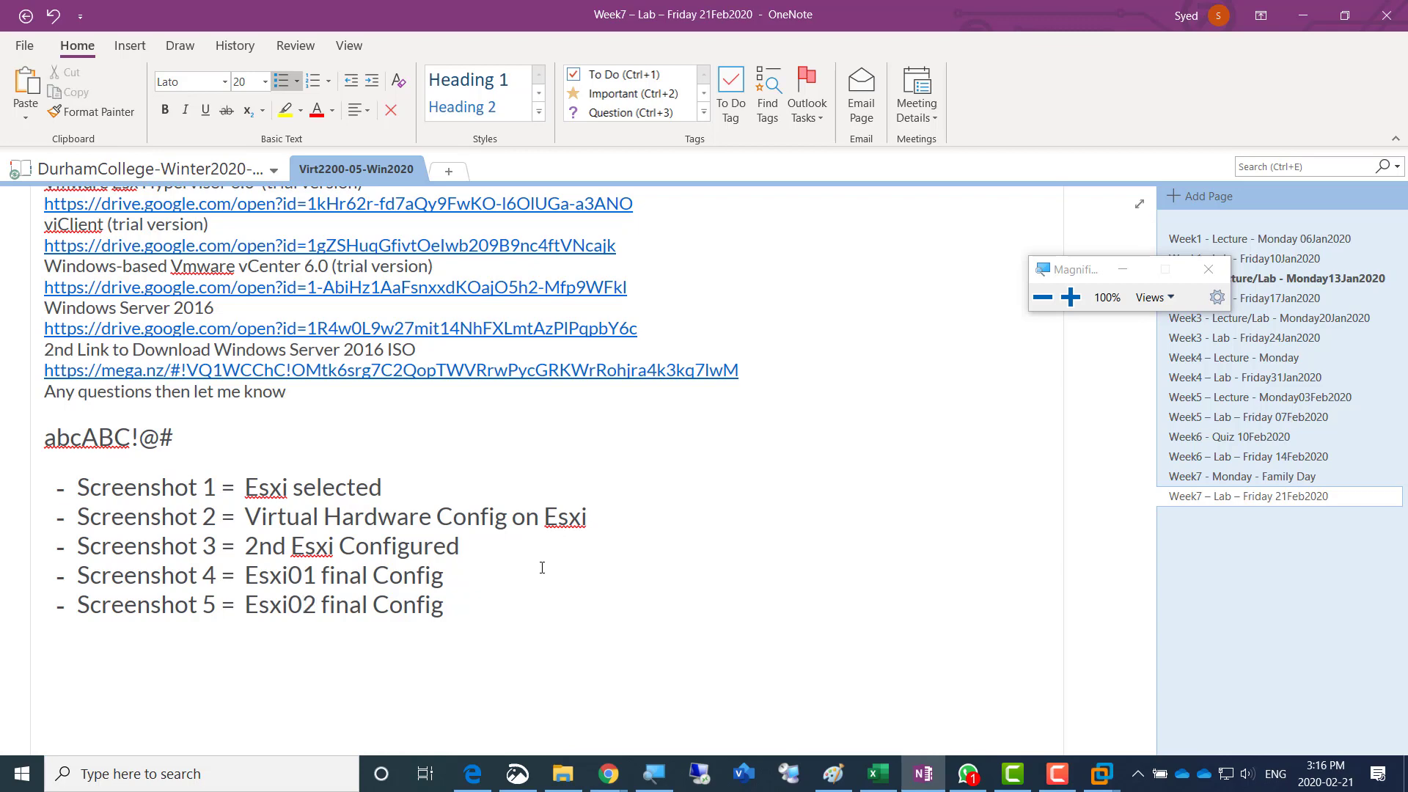
pyautogui.press('Right')
pyautogui.press('Right')
pyautogui.press('Right')
pyautogui.press('Right')
pyautogui.press('Right')
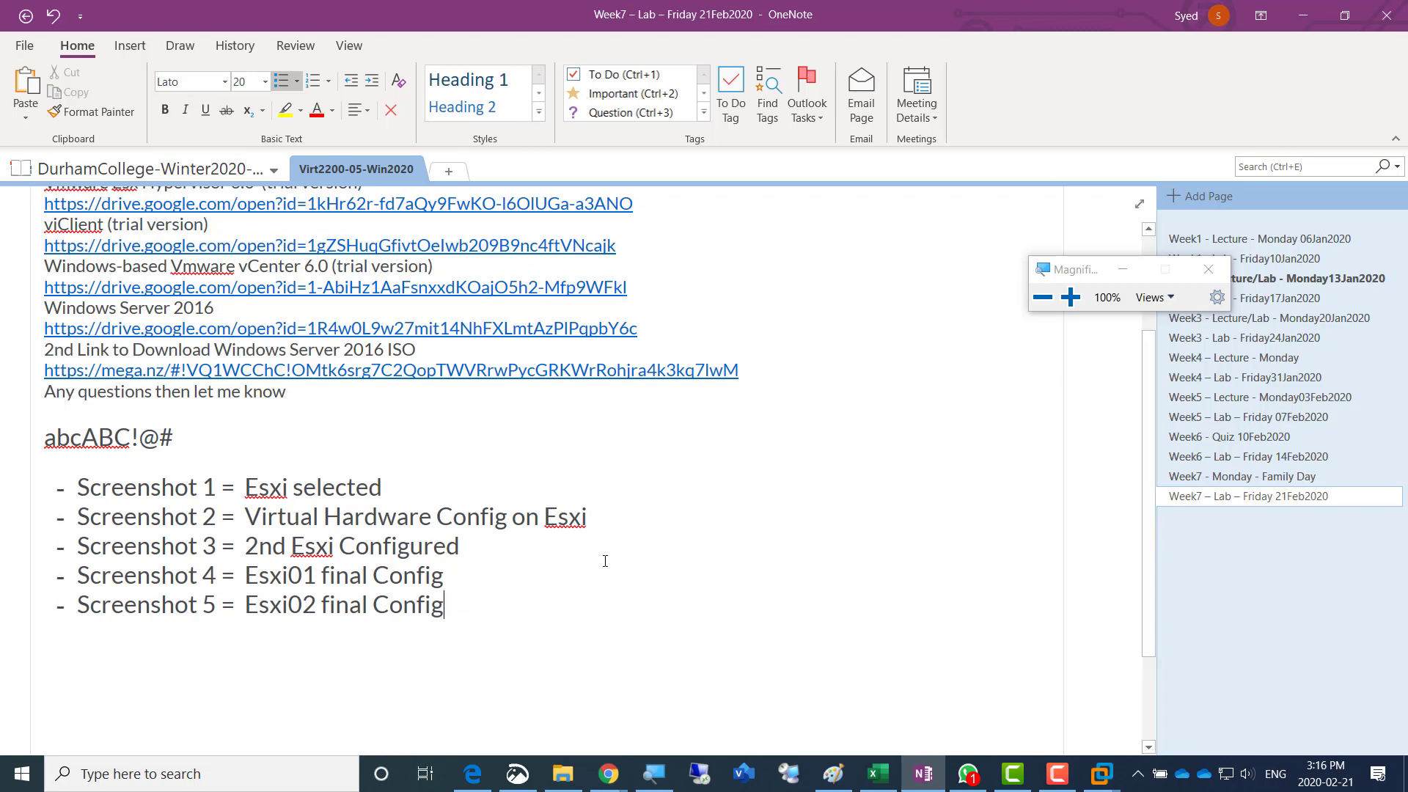
# - Switch back to the Esxi02 console in VMware Workstation
pyautogui.hotkey('alt', 'Tab')
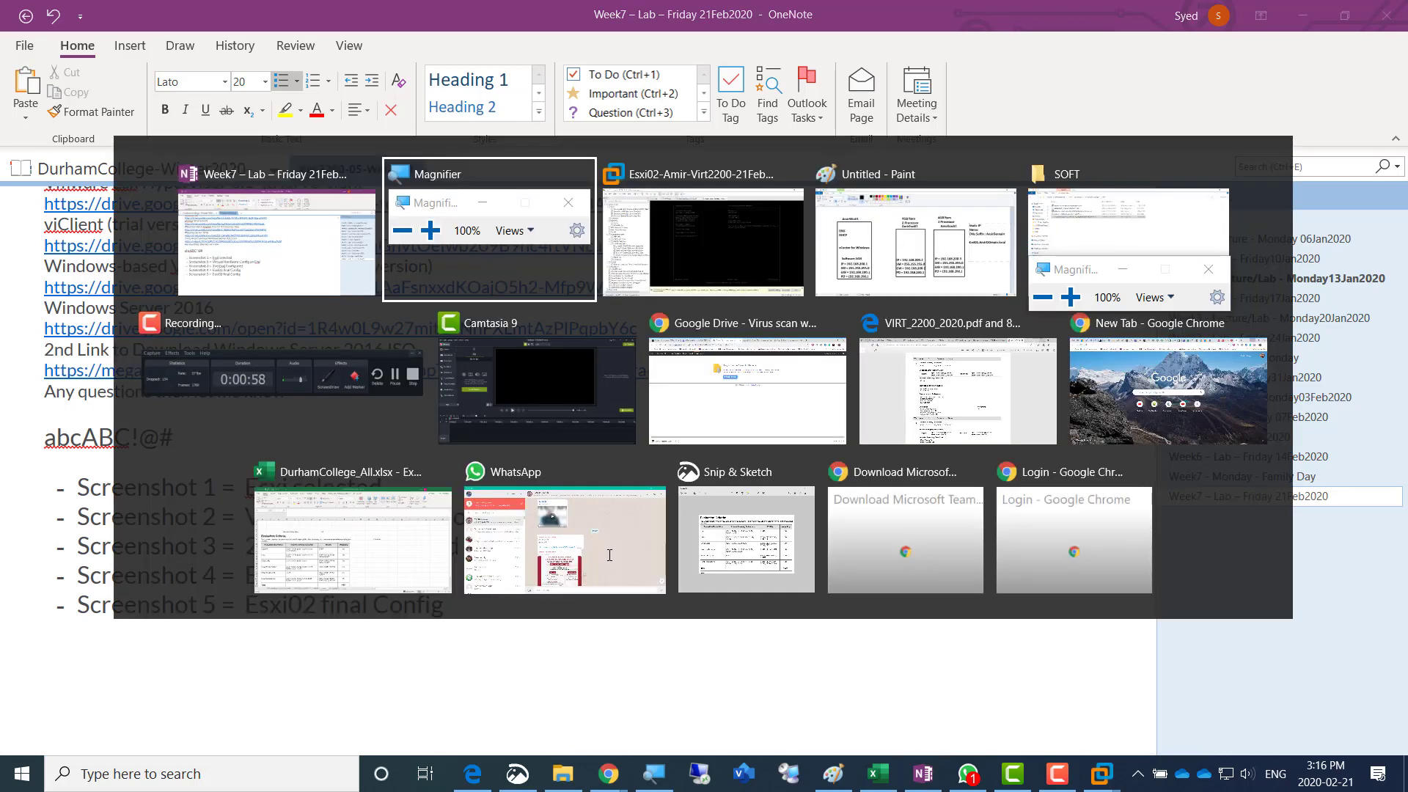
pyautogui.hotkey('alt', 'Tab')
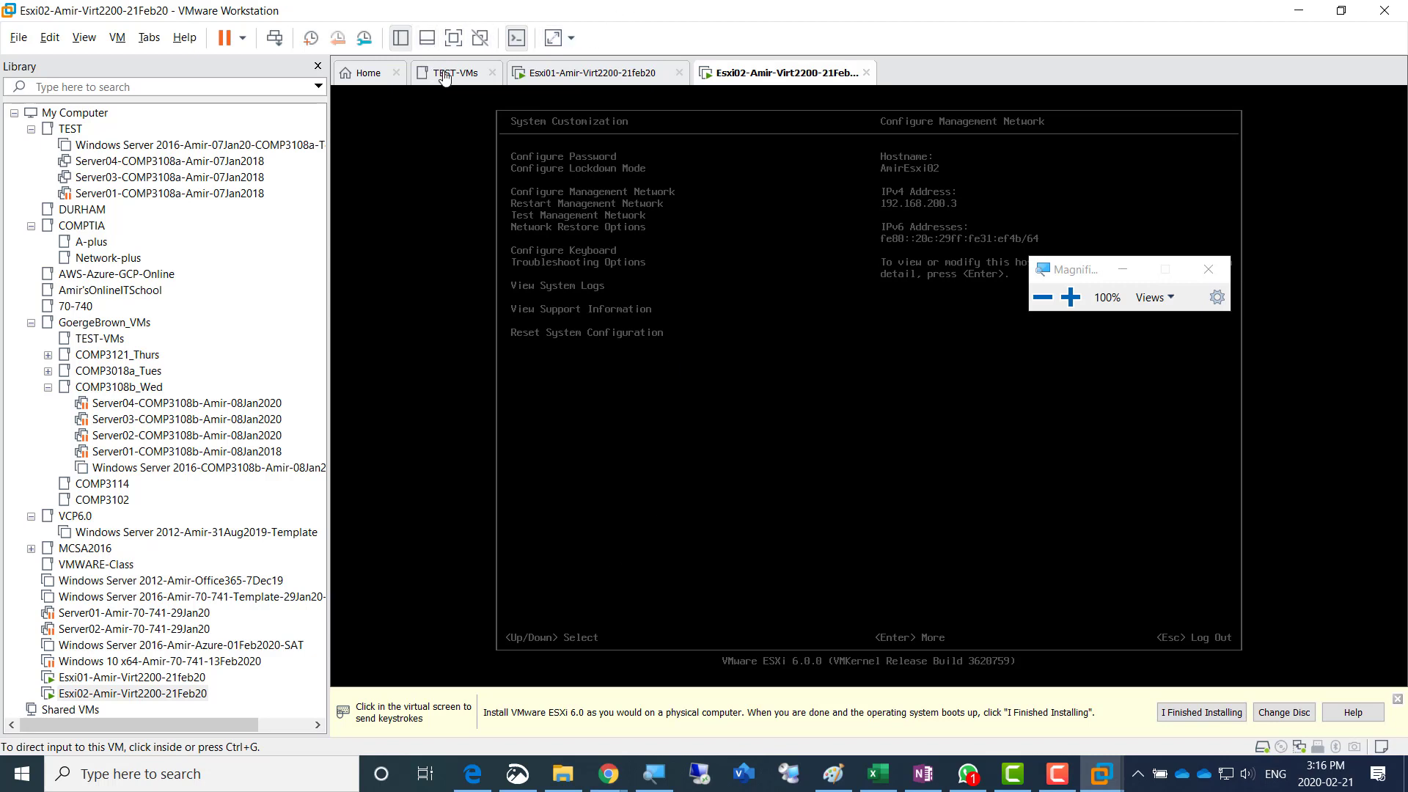
pyautogui.click(365, 73)
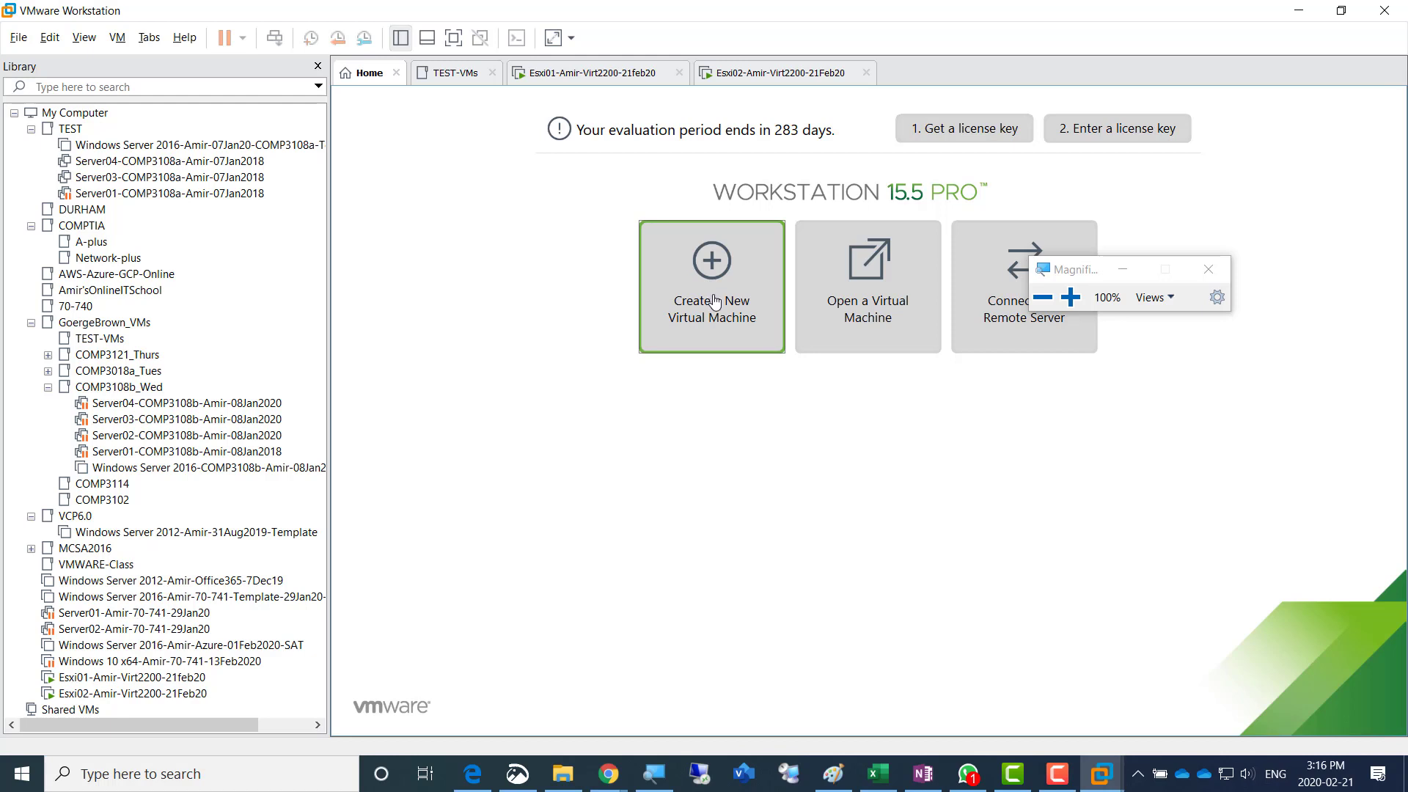
pyautogui.click(717, 301)
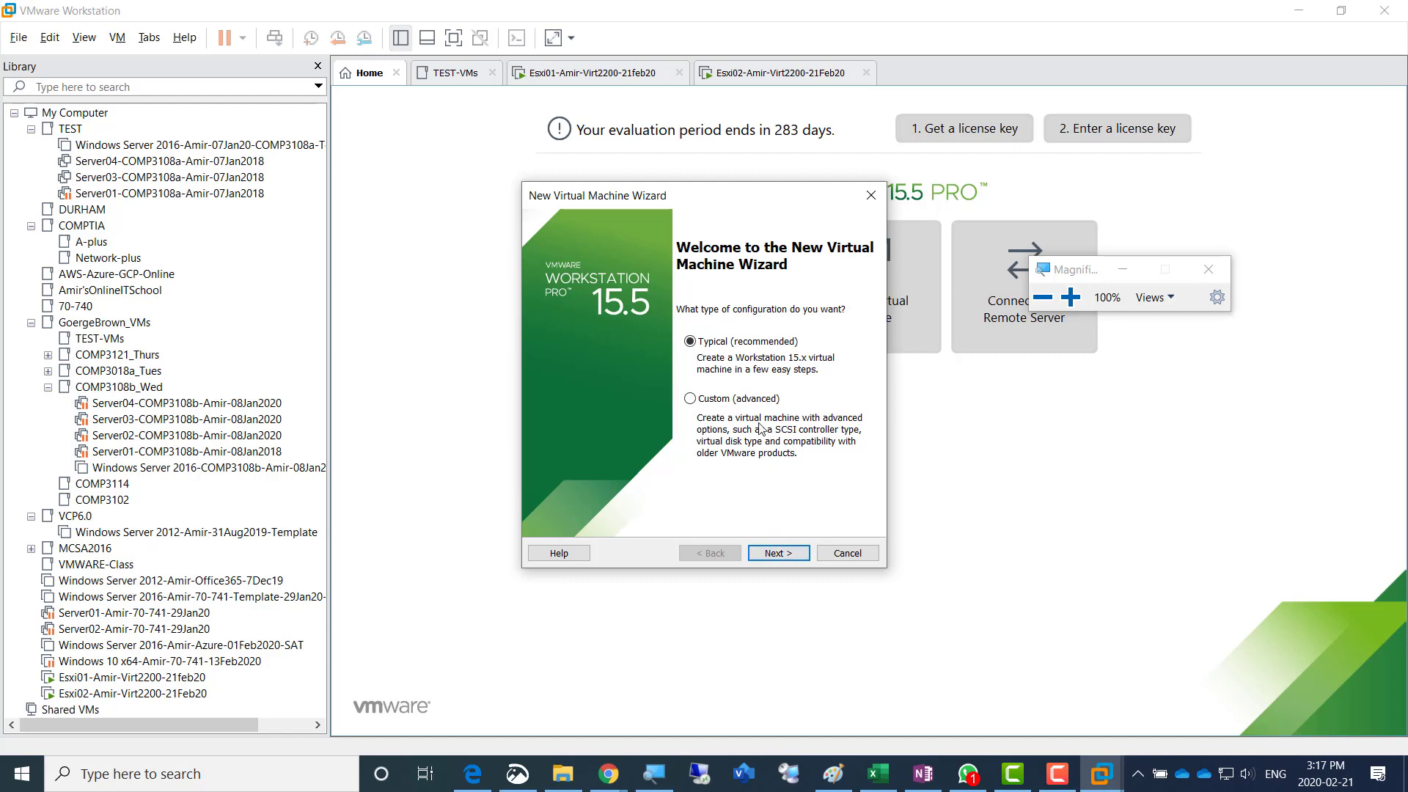
pyautogui.click(1070, 297)
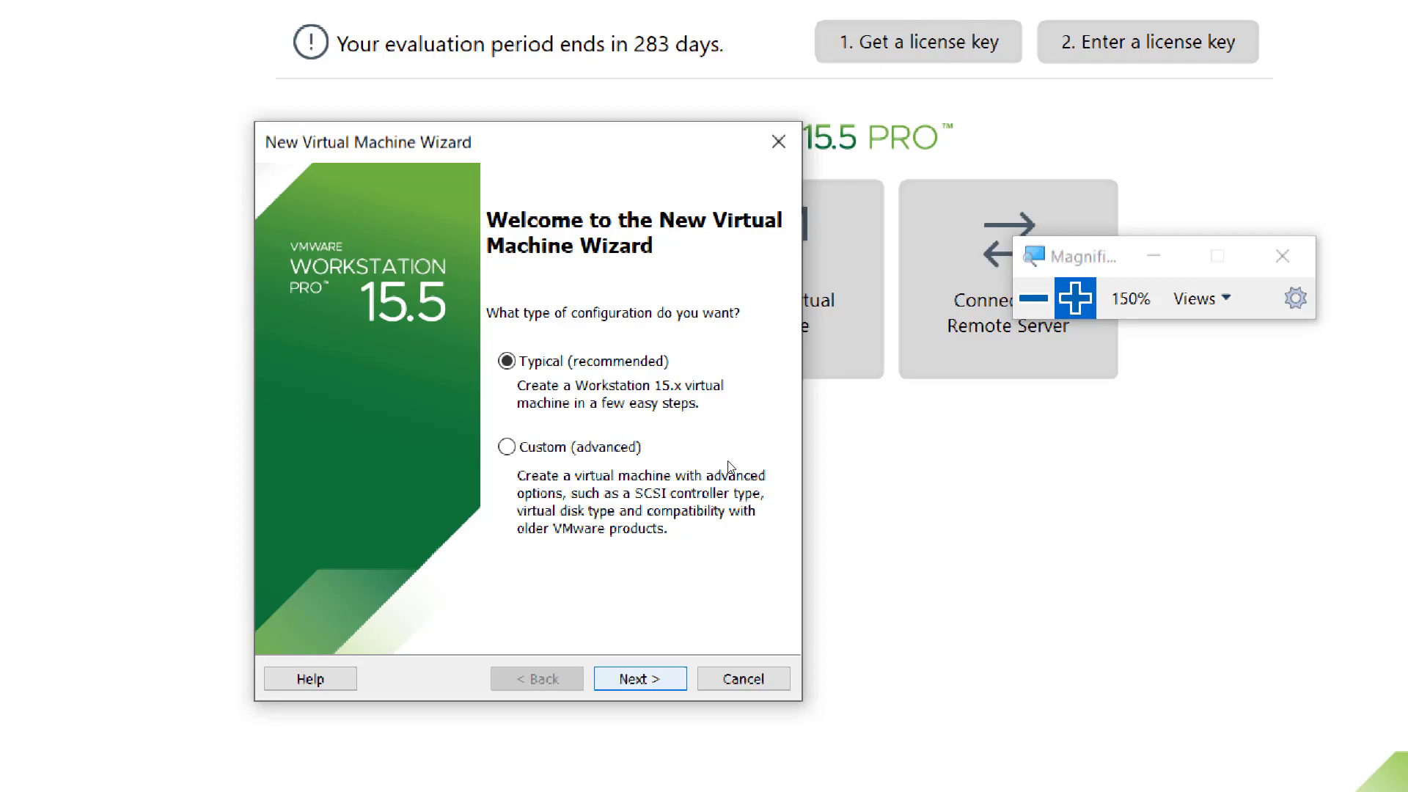
pyautogui.click(1039, 312)
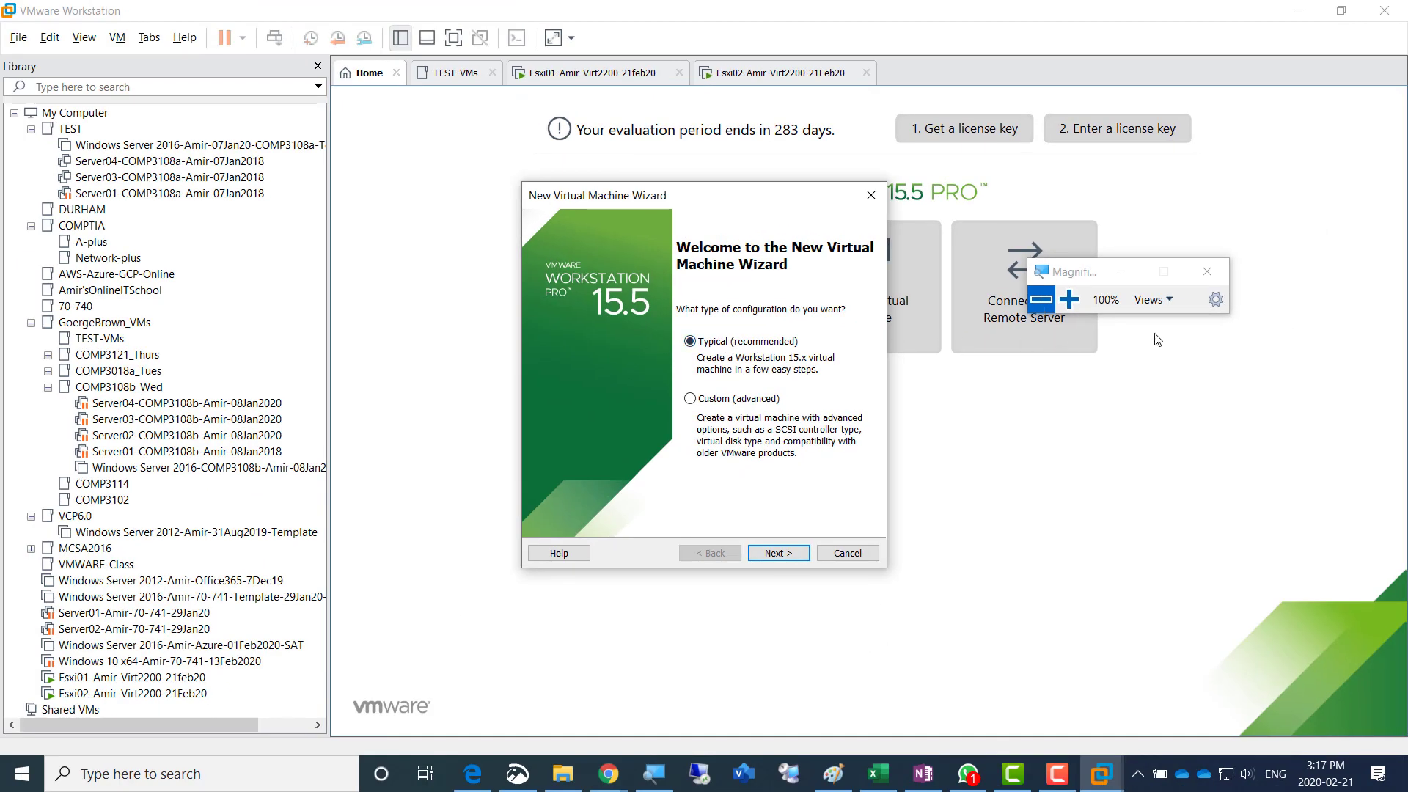
pyautogui.click(1075, 304)
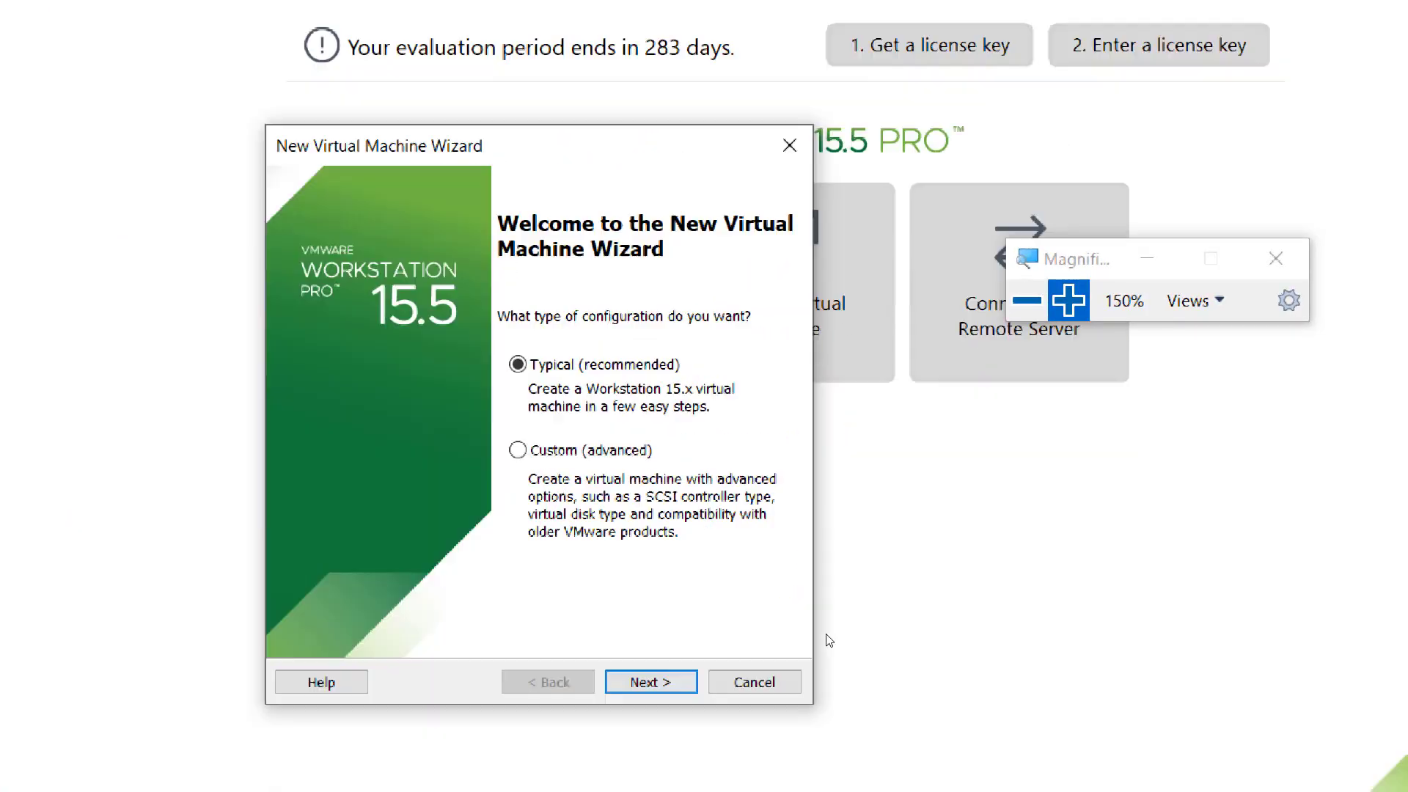
pyautogui.press('Escape')
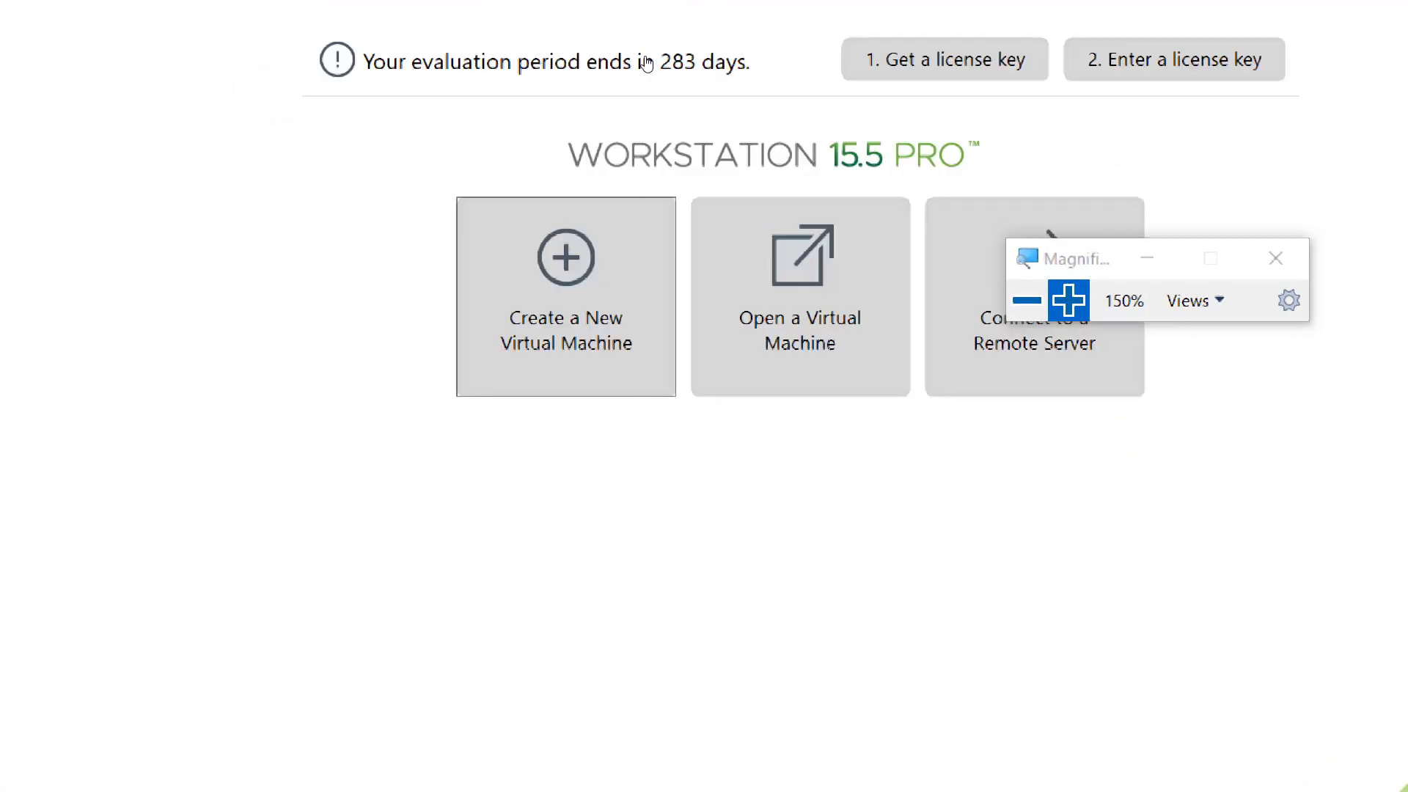
# - Suspend the guest of the running Esxi01 virtual machine
pyautogui.click(569, 94)
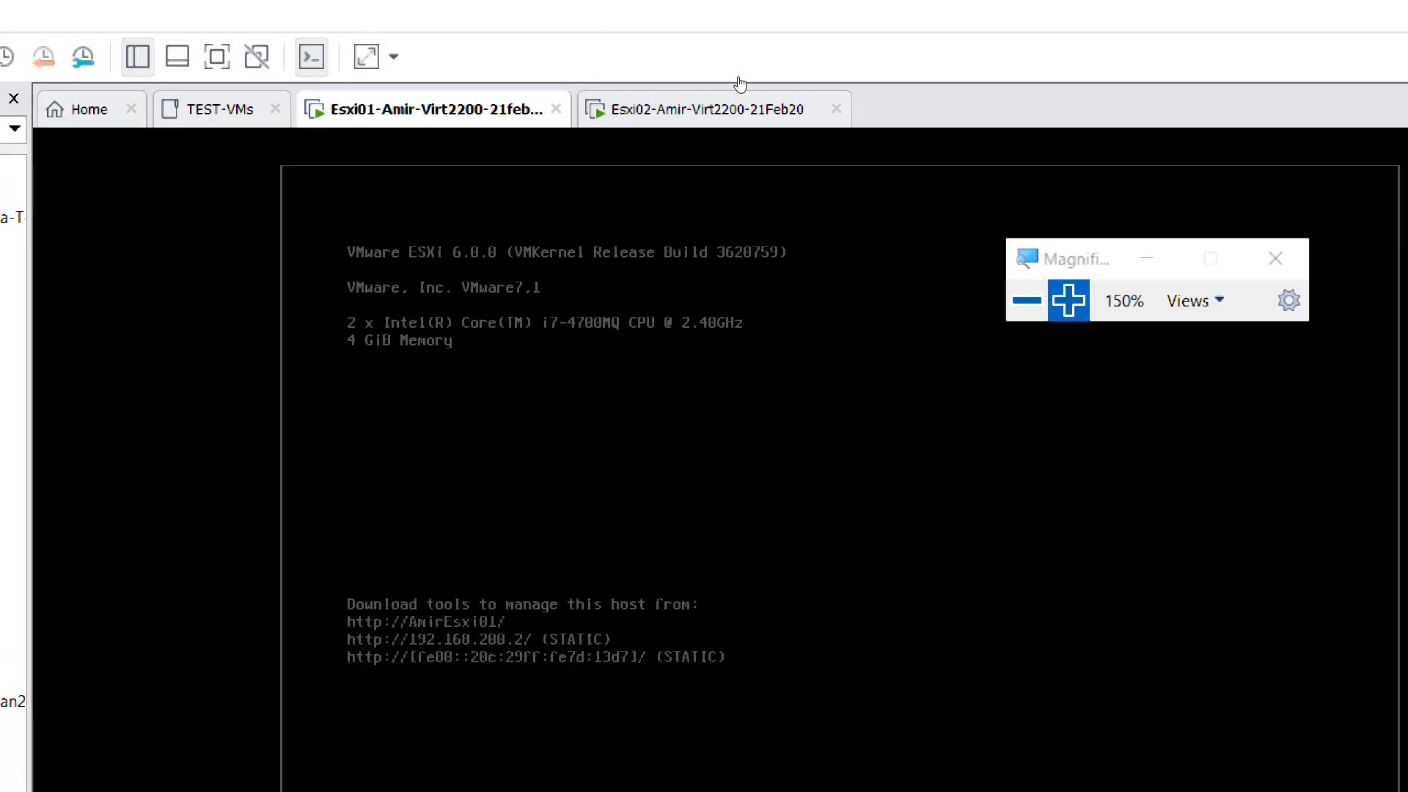
pyautogui.click(763, 87)
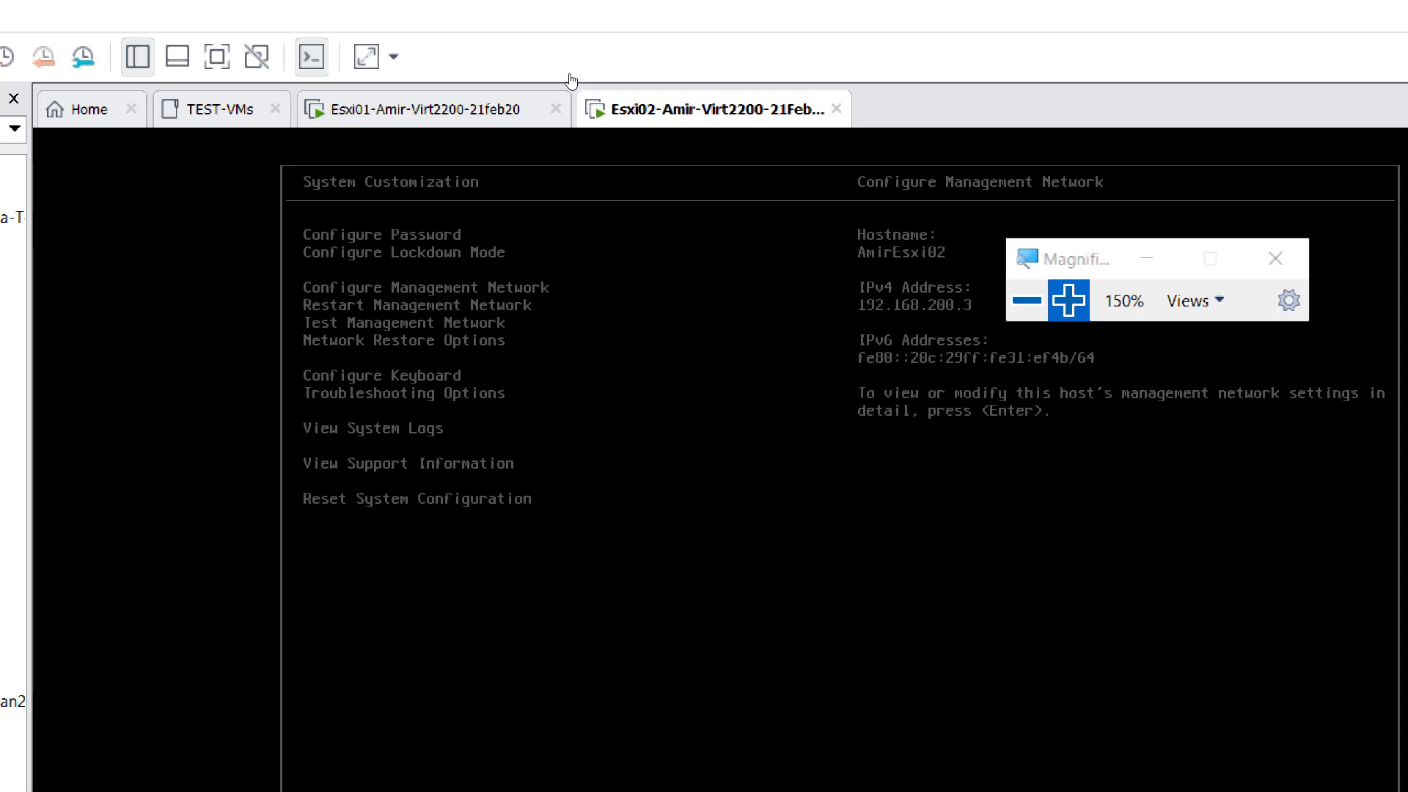
pyautogui.rightClick(565, 116)
pyautogui.moveTo(637, 162)
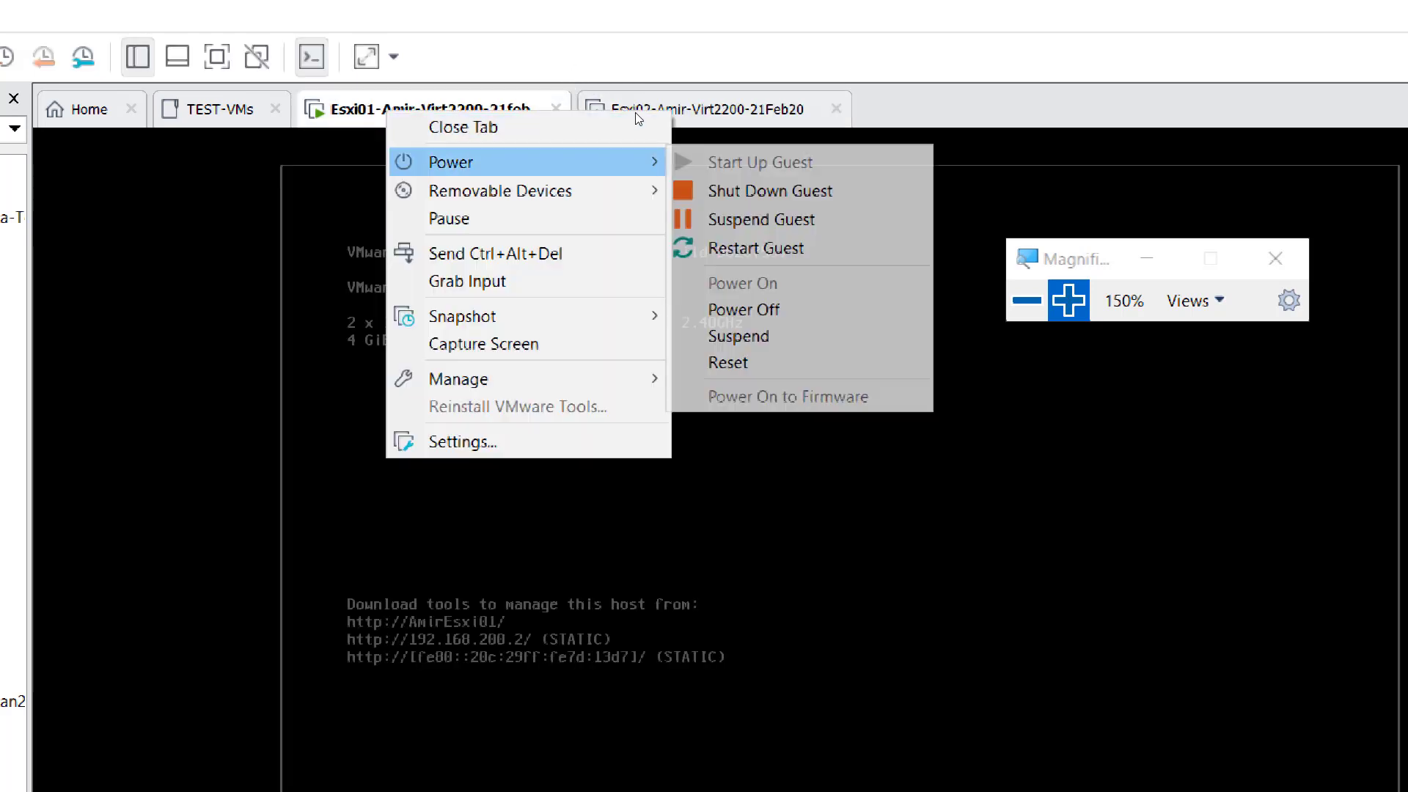
pyautogui.press('Down')
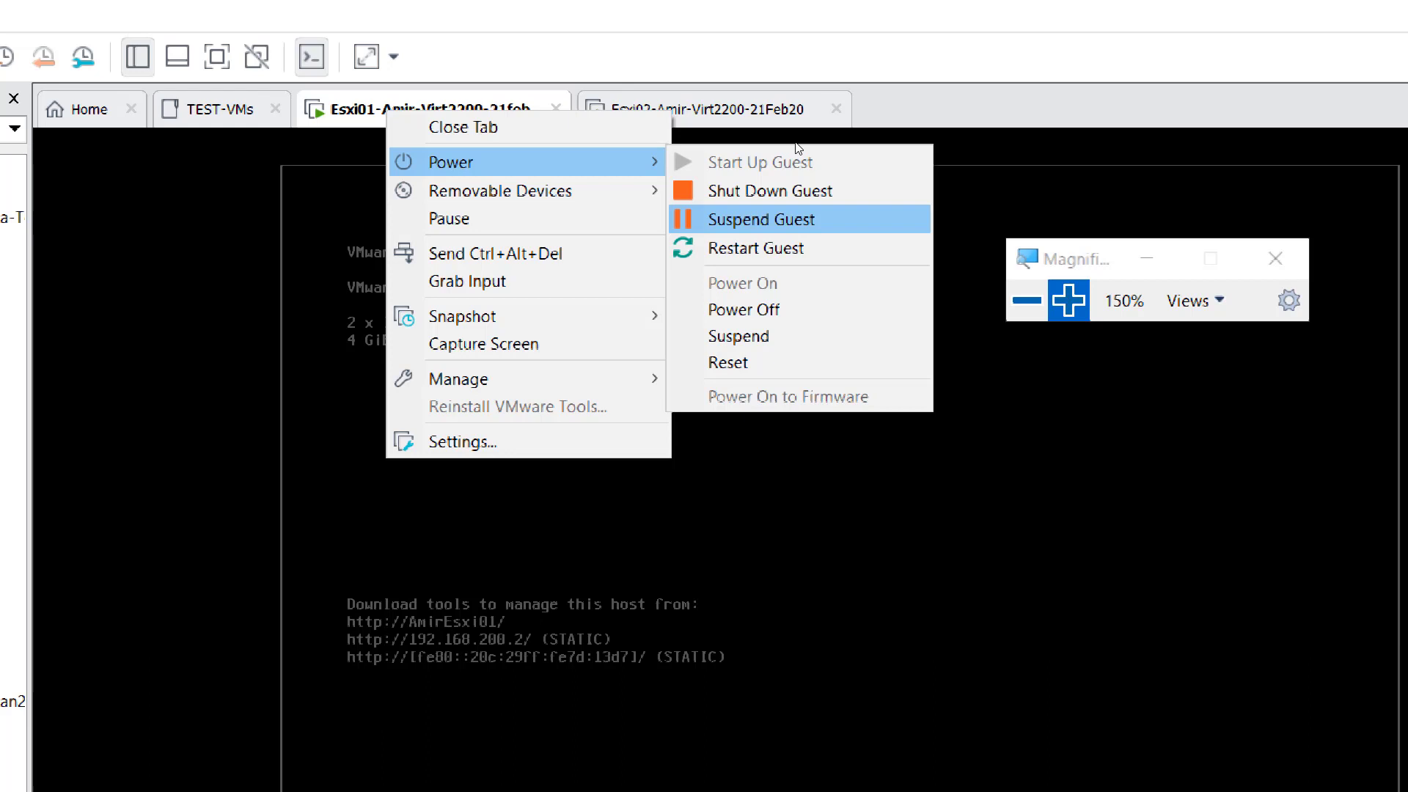
pyautogui.press('Return')
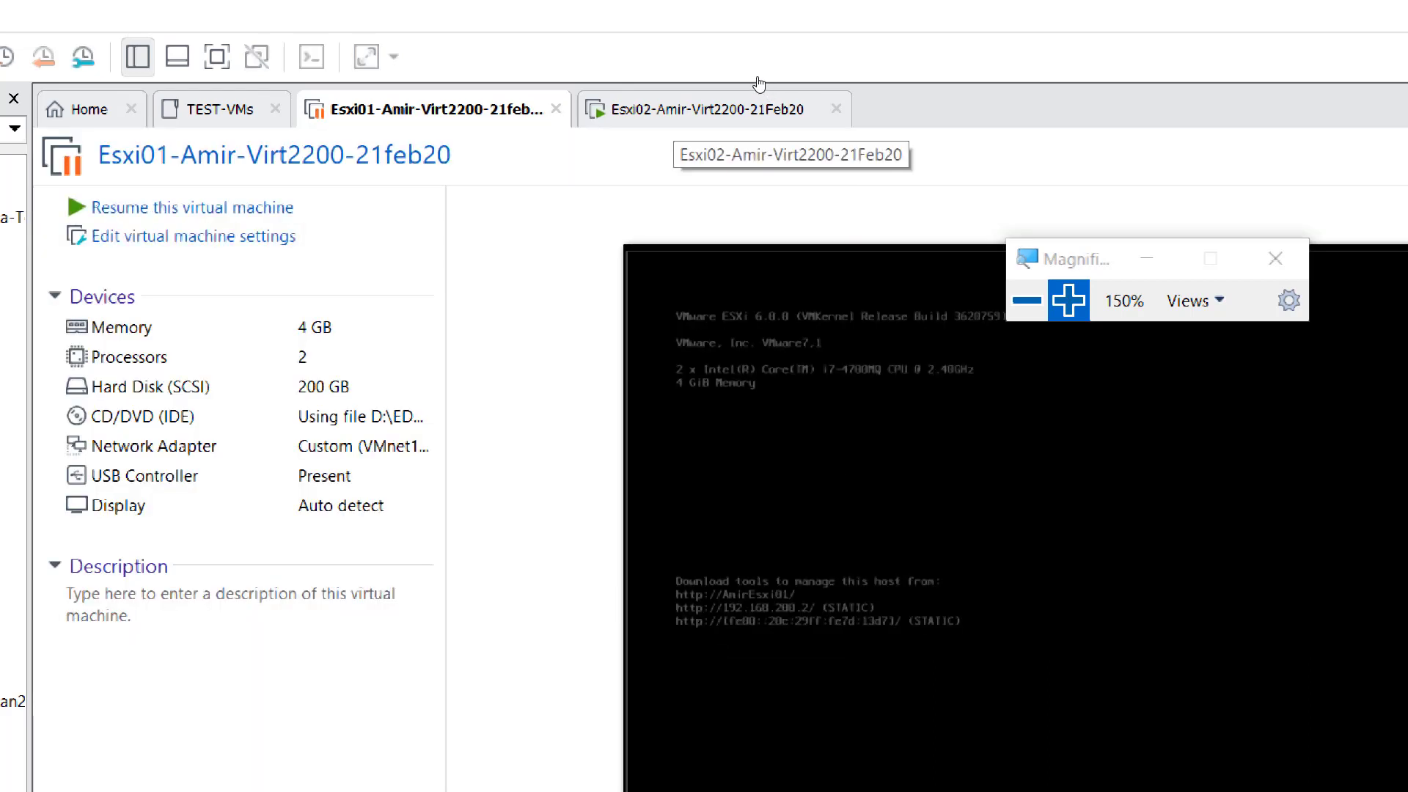
# - Suspend the guest of the running Esxi02 virtual machine as well
pyautogui.rightClick(759, 99)
pyautogui.moveTo(916, 167)
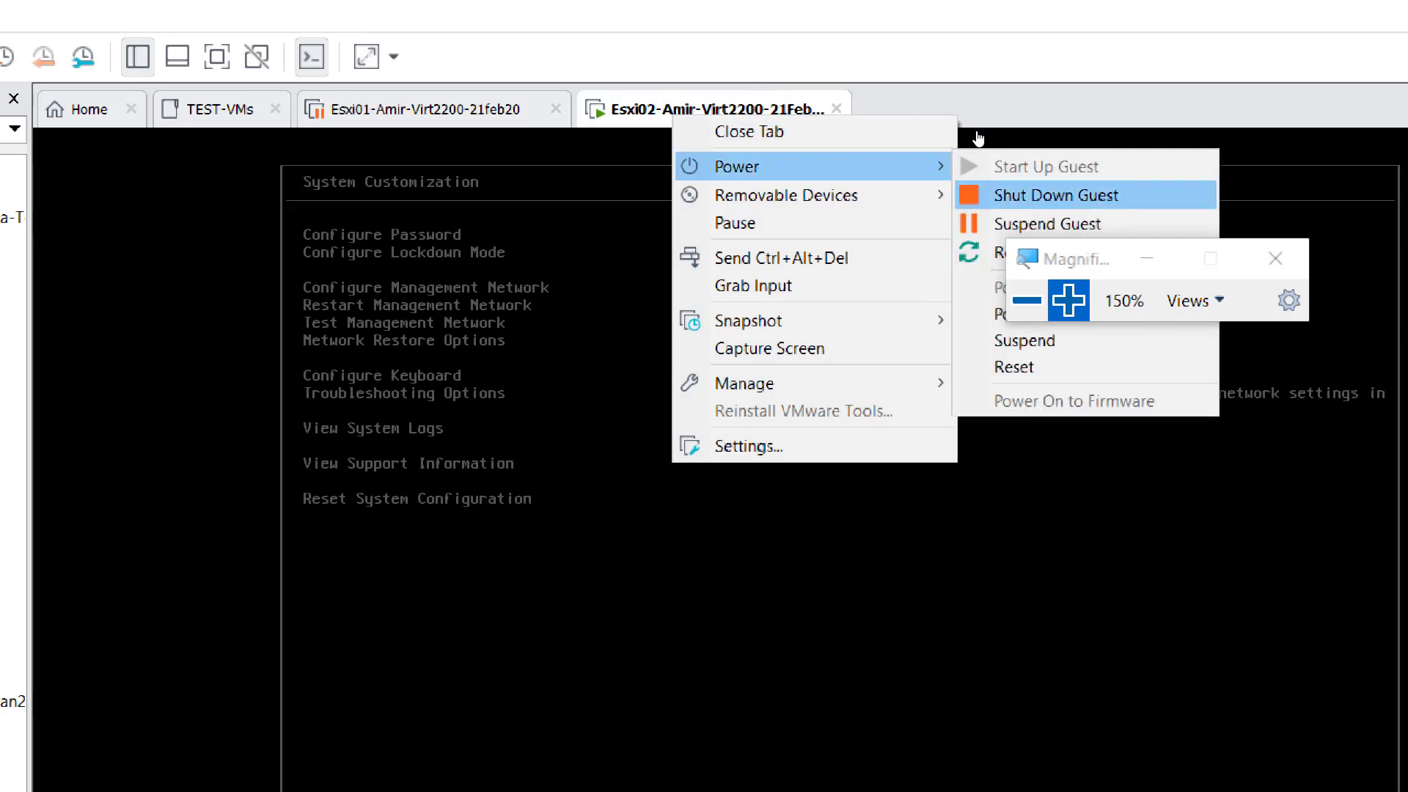
pyautogui.press('Down')
pyautogui.press('Return')
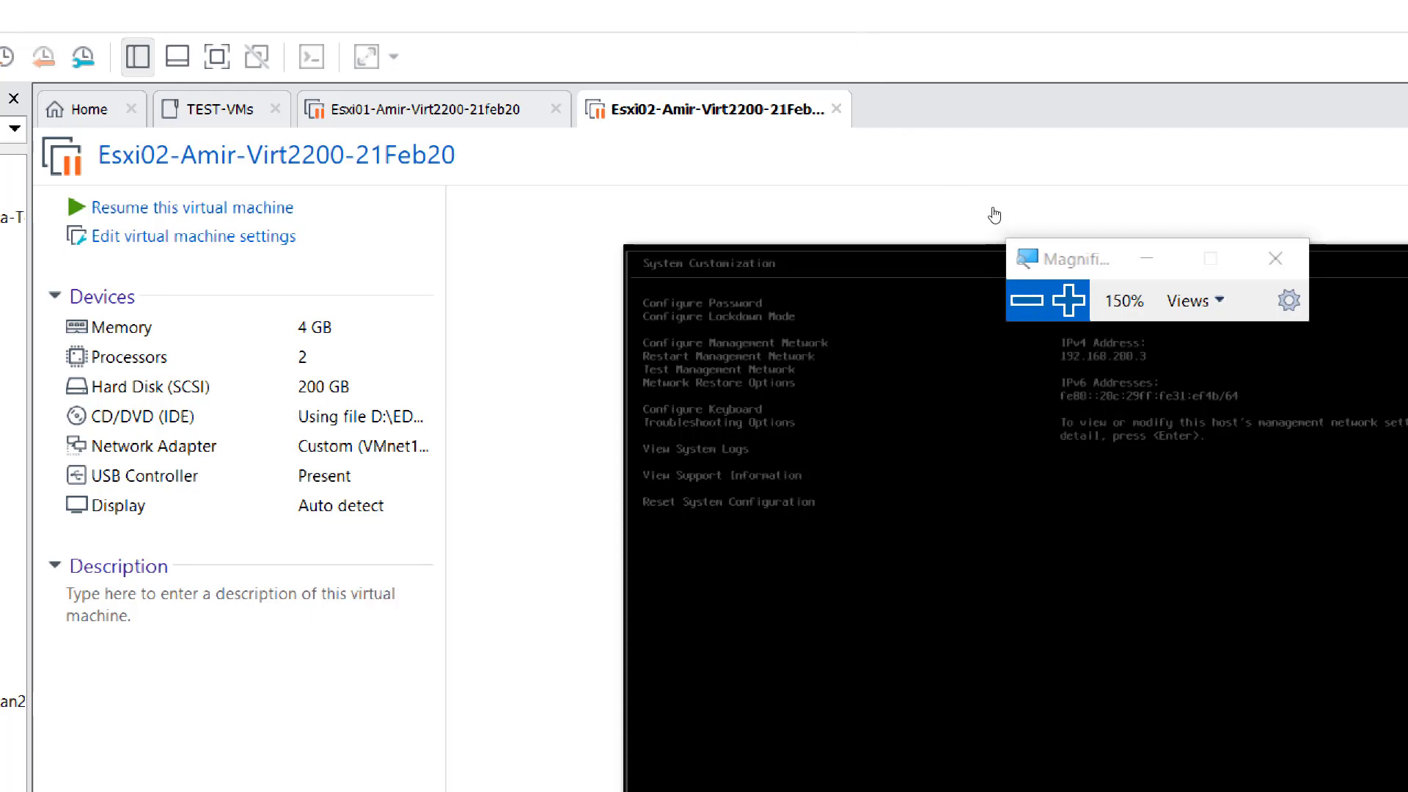
pyautogui.click(1027, 300)
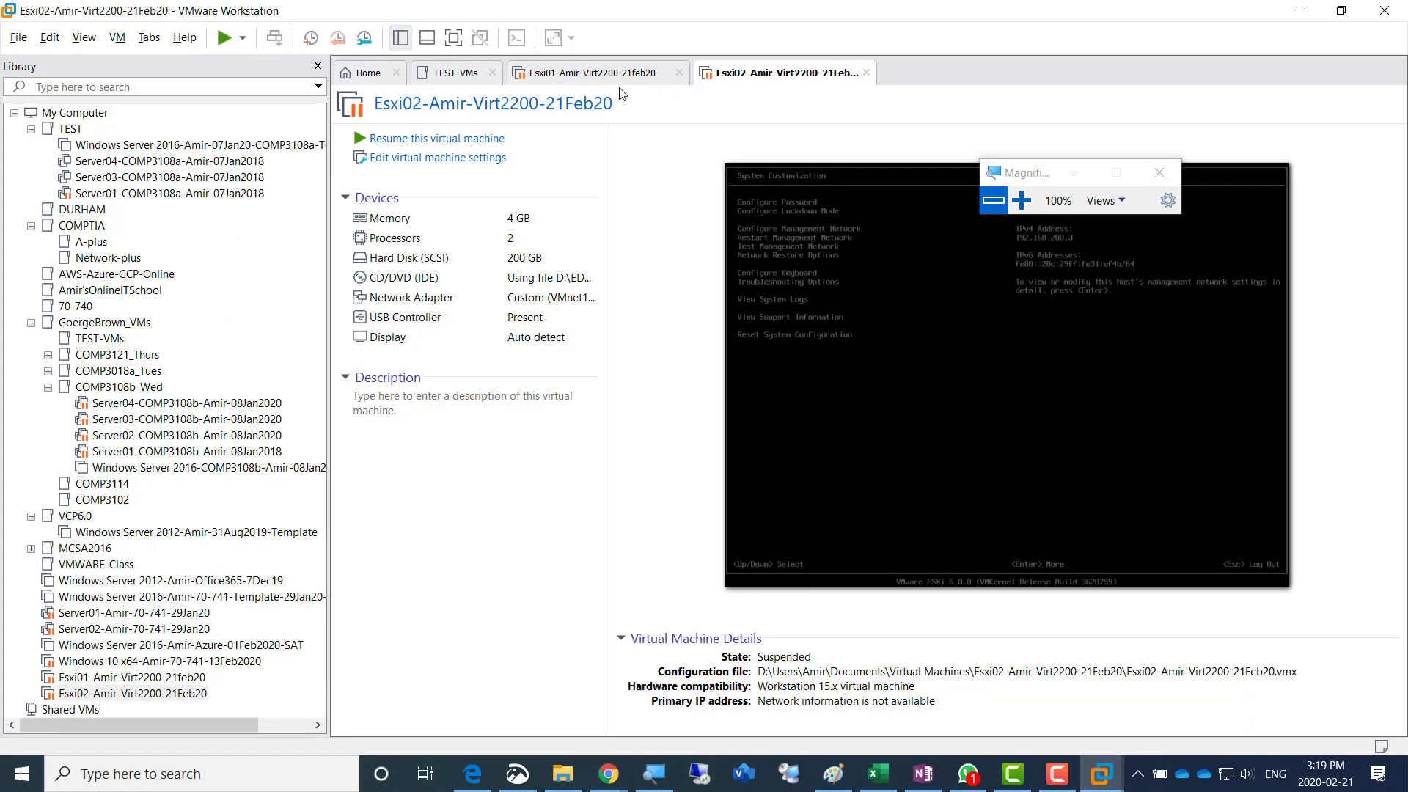
# - Start creating a new virtual machine from the Home page with the Typical (recommended) configuration
pyautogui.click(356, 76)
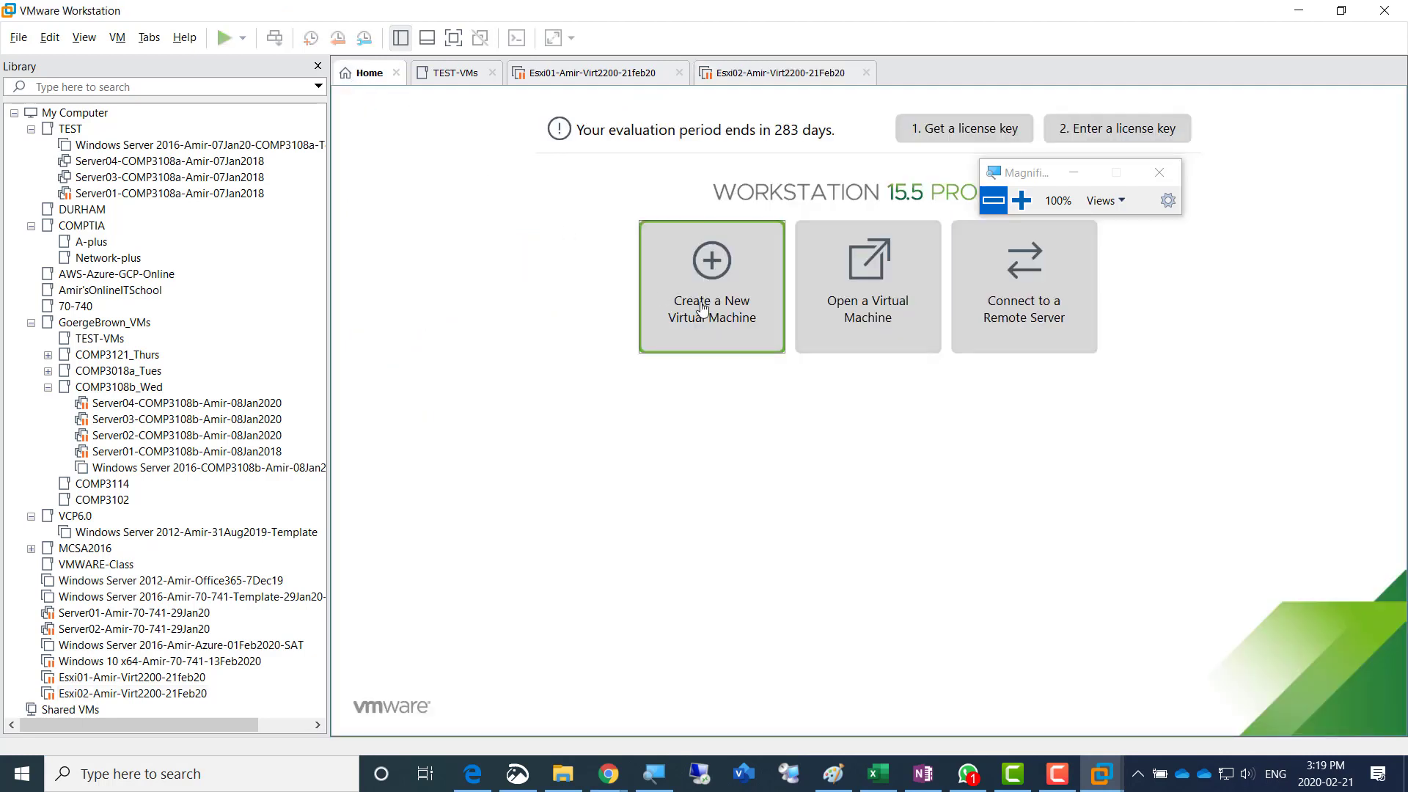
pyautogui.click(654, 312)
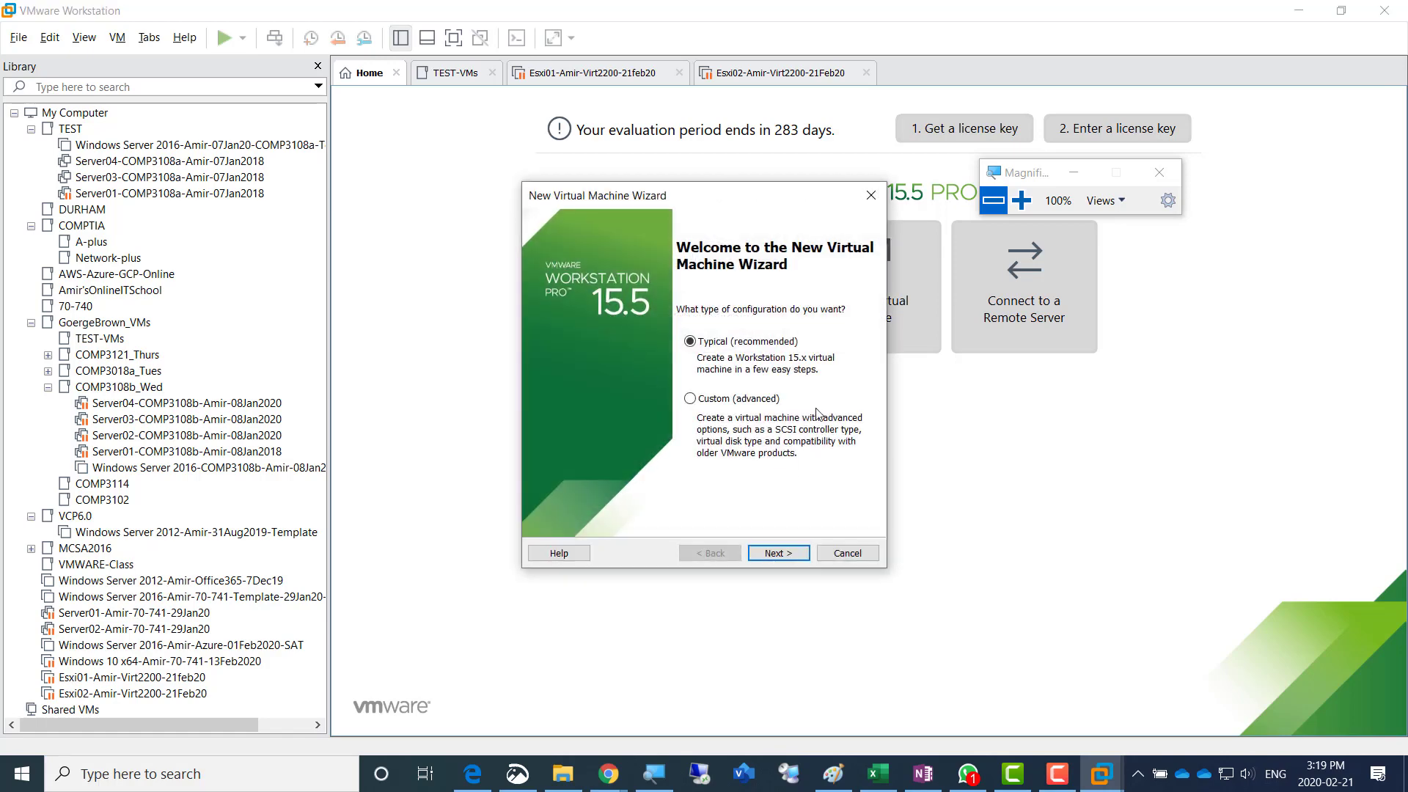
pyautogui.click(1021, 201)
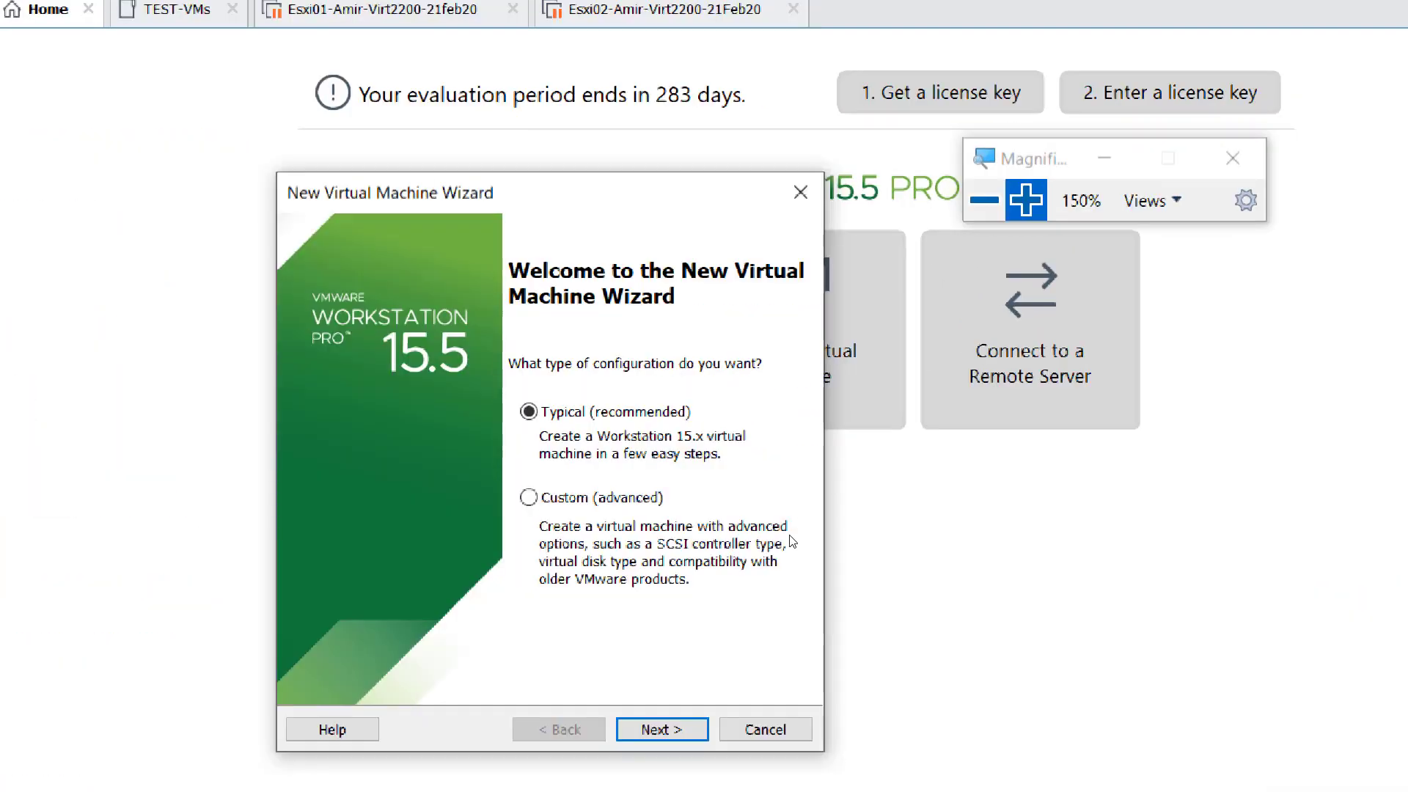
pyautogui.press('Return')
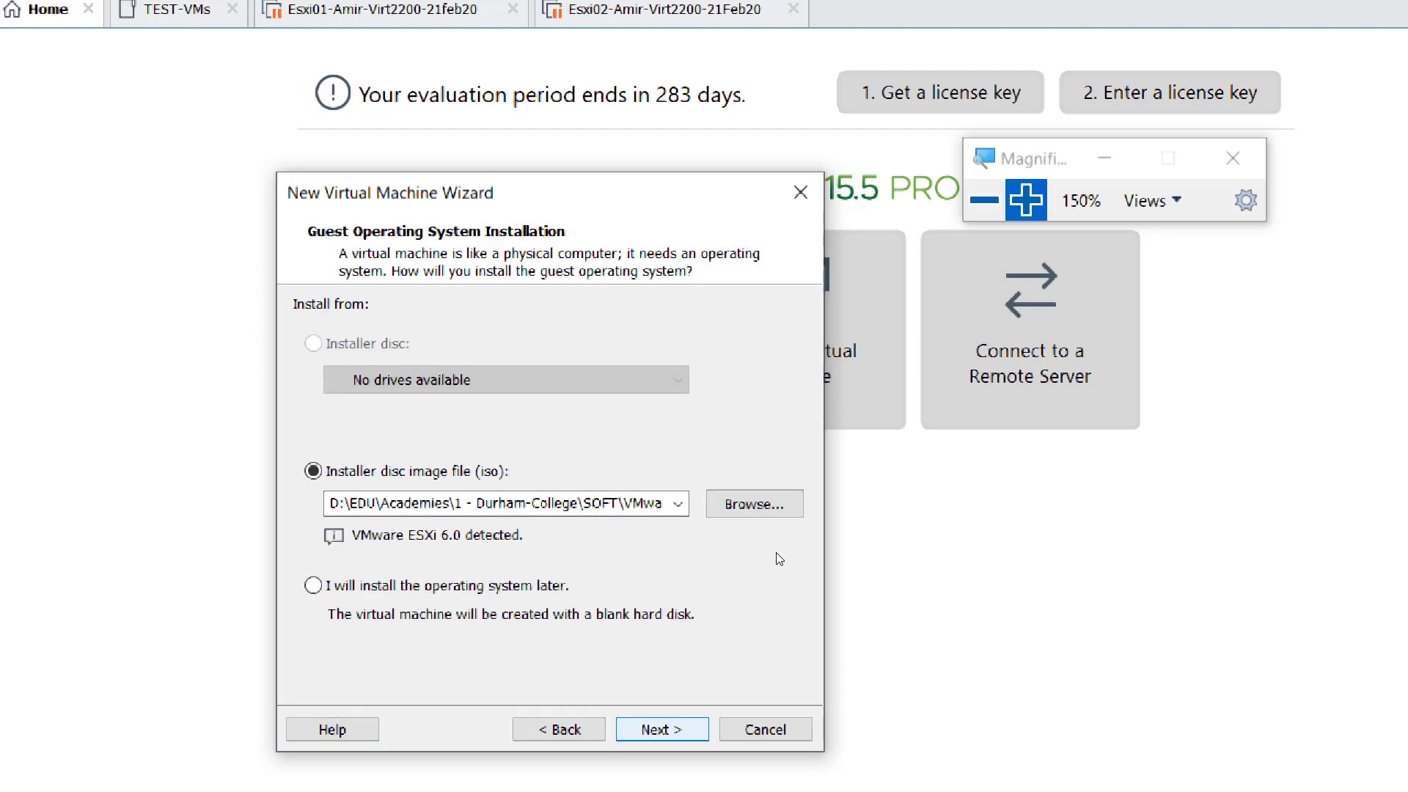
# - Browse for another installer disc image, going to the folder D:\EDU\Central_SOFT\GB_Soft
pyautogui.click(1026, 200)
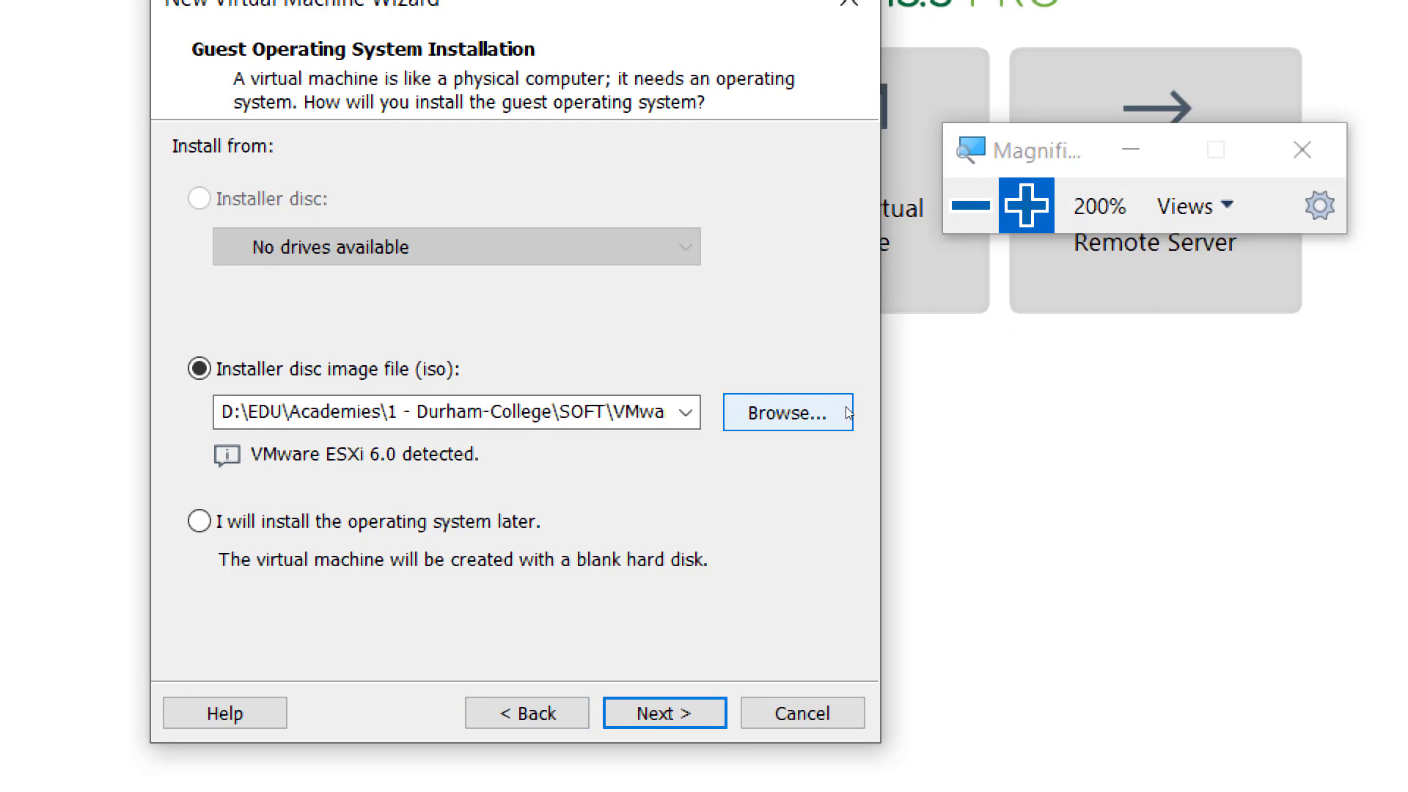
pyautogui.click(841, 413)
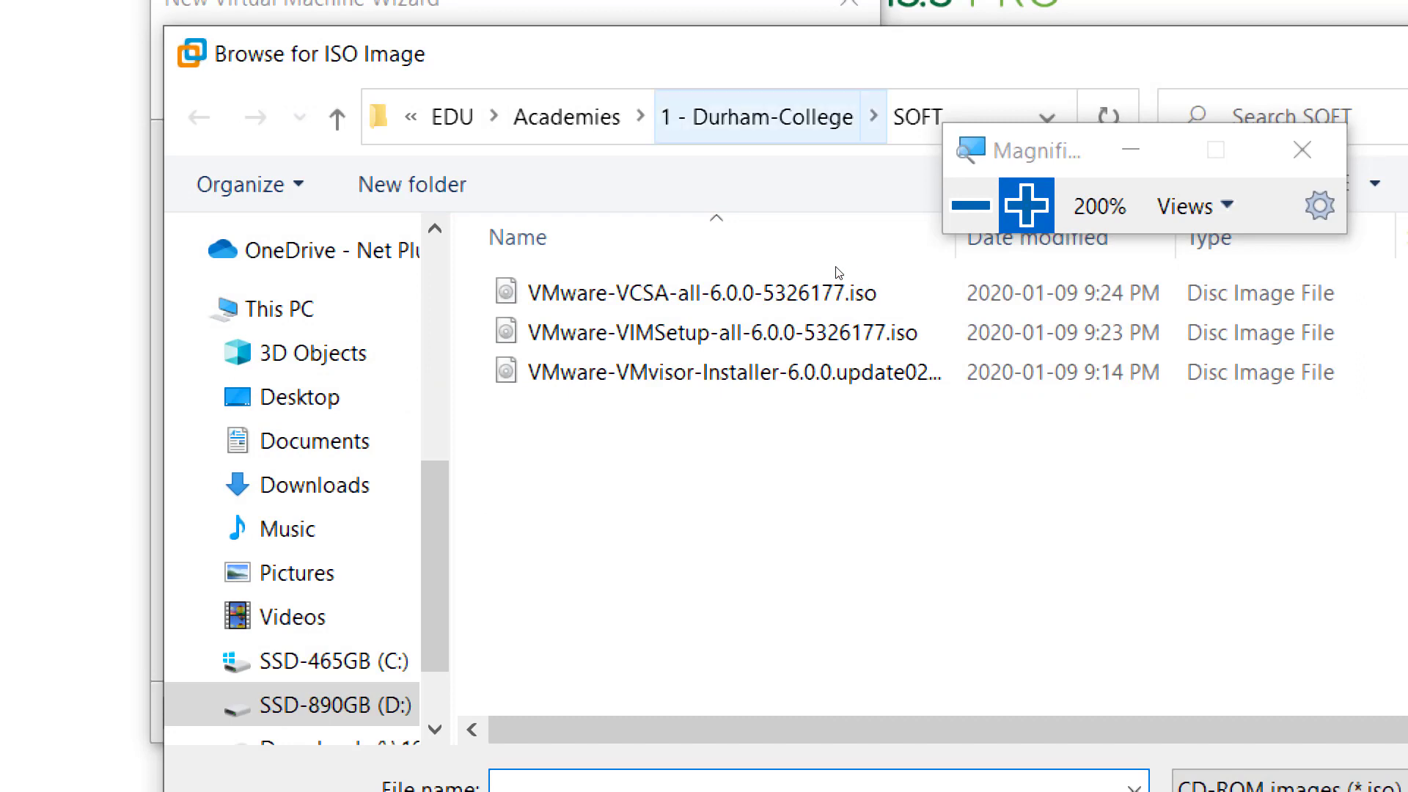
pyautogui.click(567, 116)
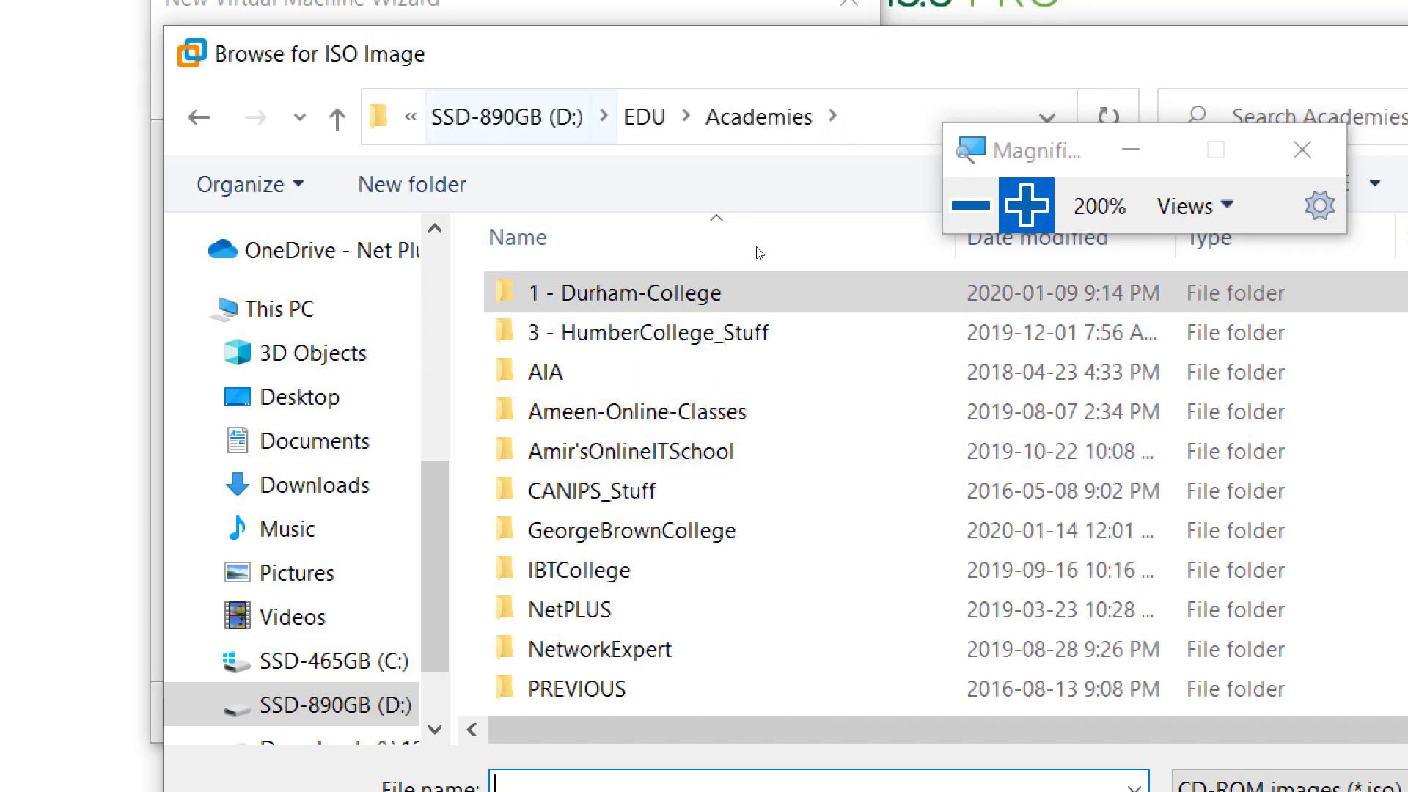
pyautogui.click(646, 116)
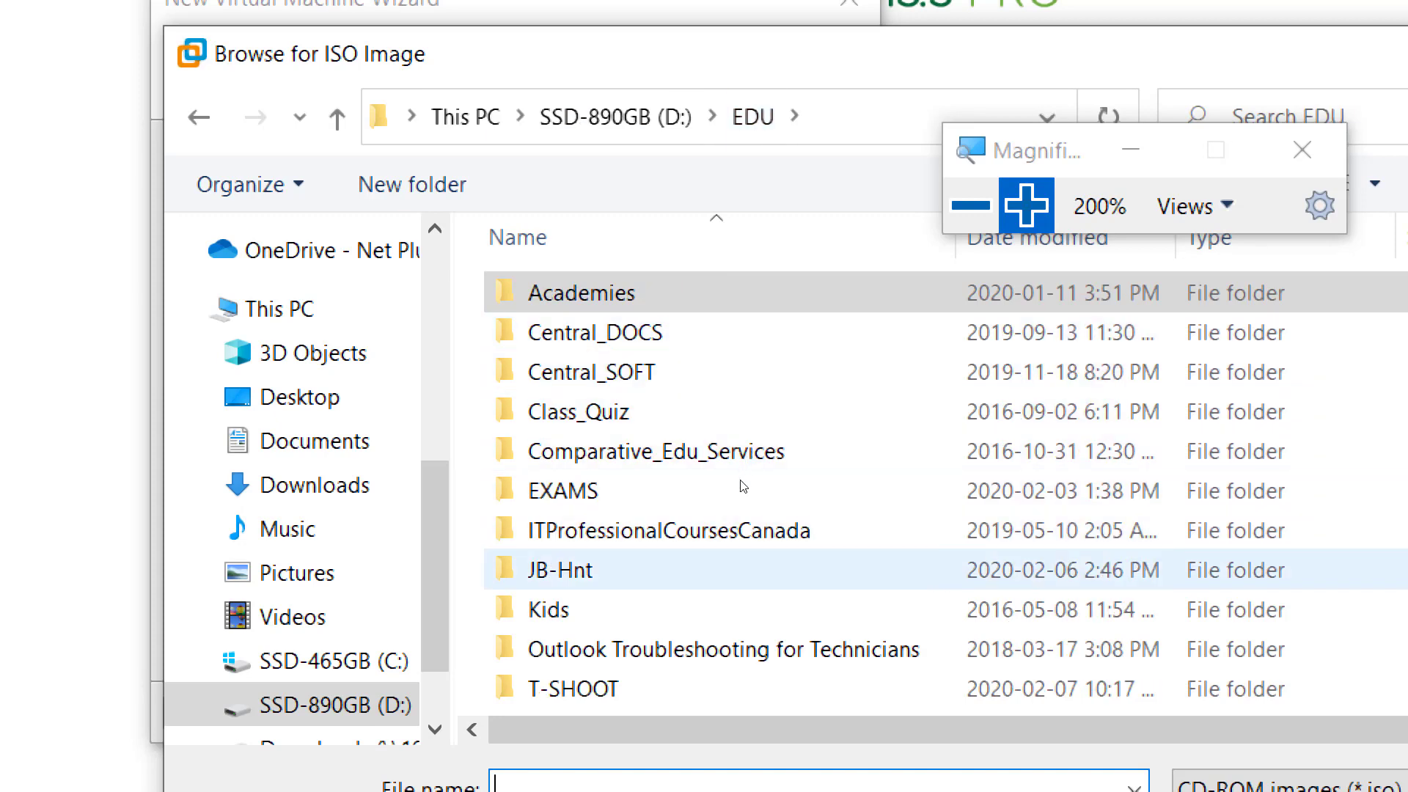
pyautogui.click(759, 387)
pyautogui.doubleClick(759, 387)
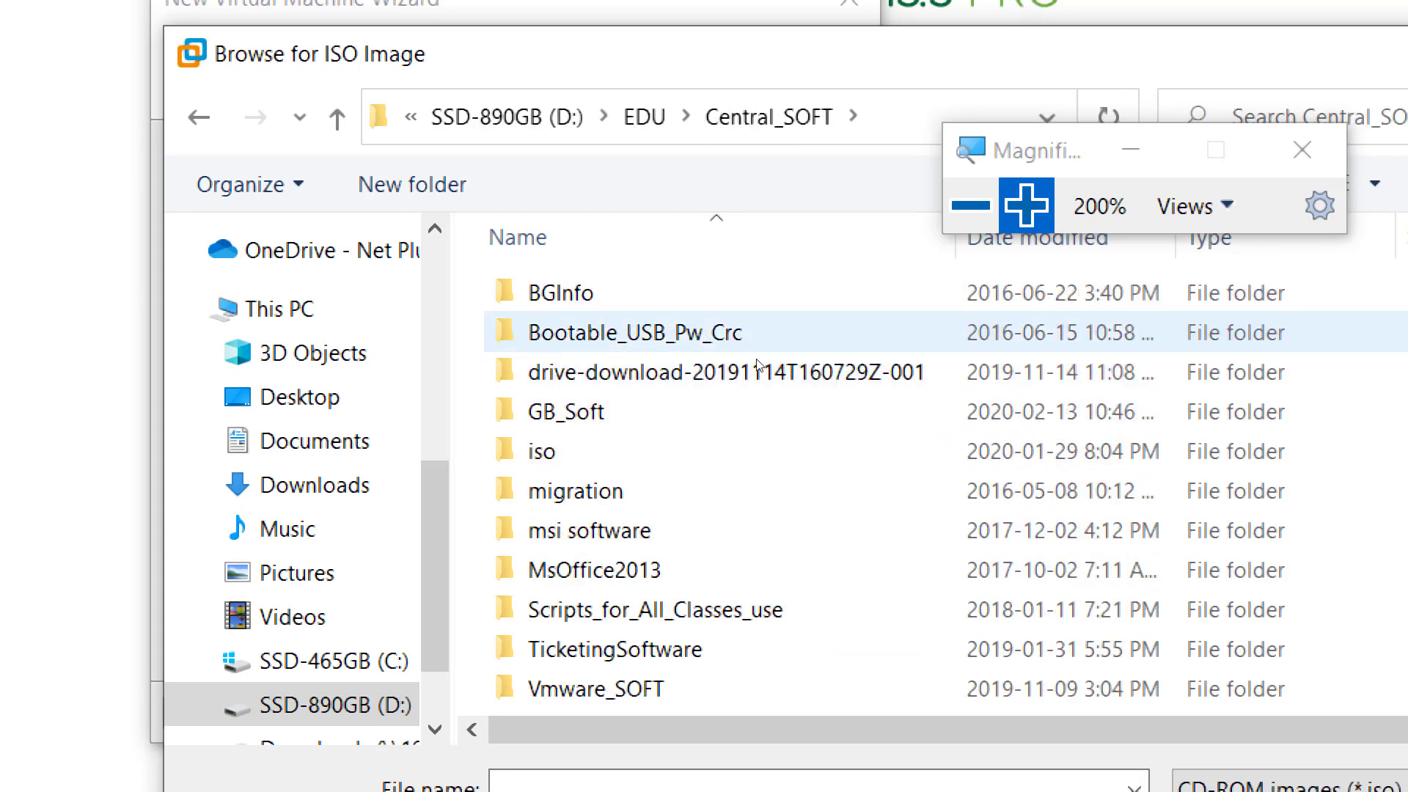
pyautogui.doubleClick(746, 403)
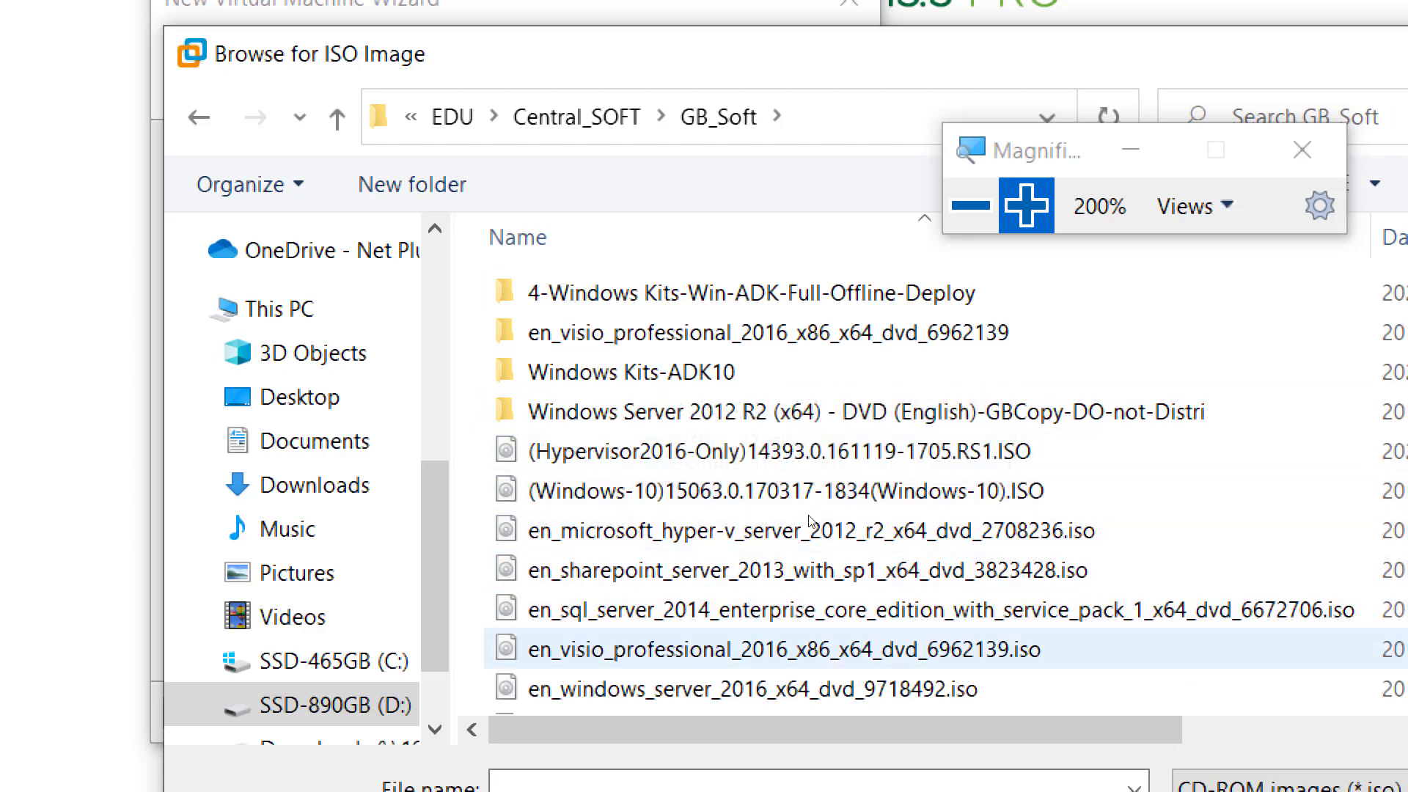
# - Choose the Windows Server 2016 ISO as the installer disc image and continue to the Easy Install information
pyautogui.scroll(-1, 811, 522)
pyautogui.doubleClick(806, 616)
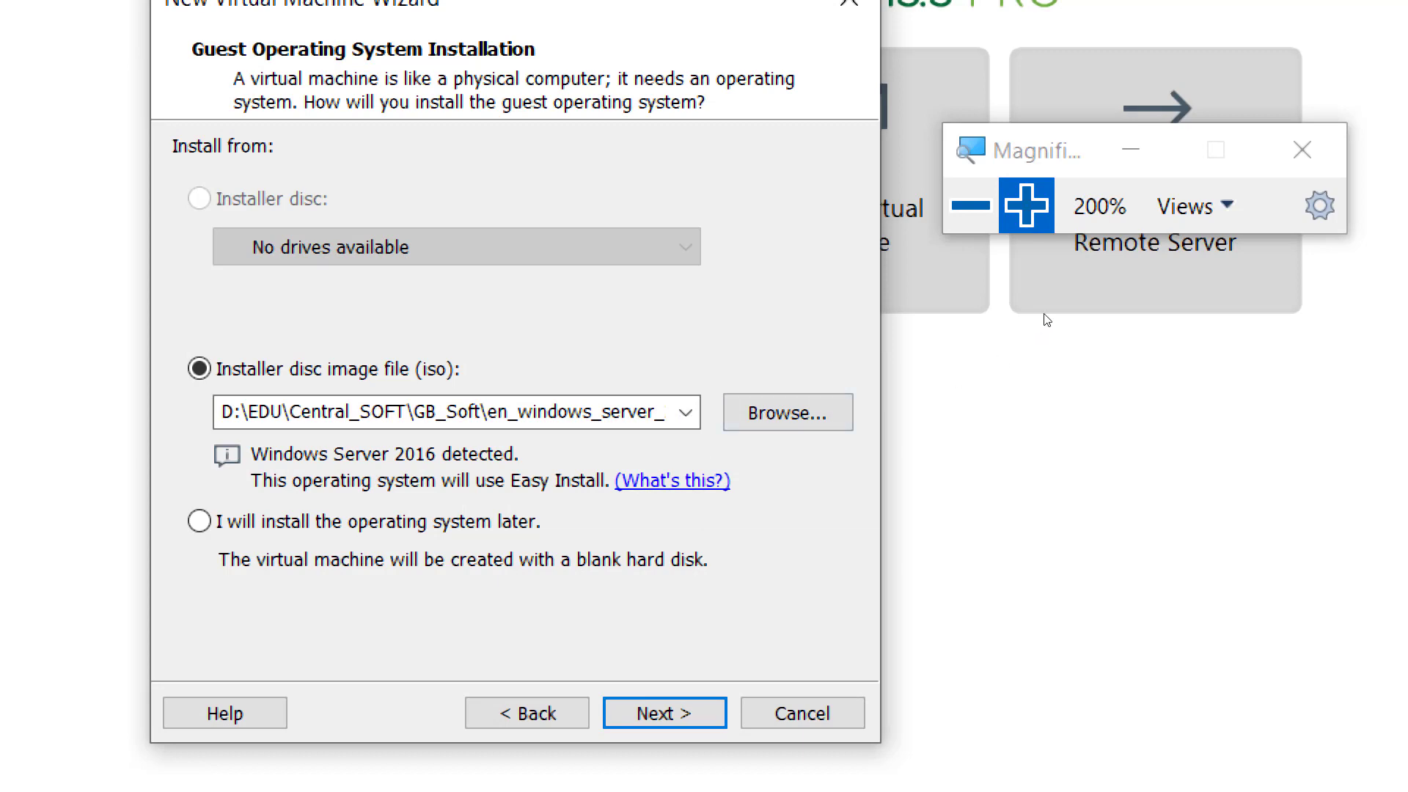
pyautogui.press('super+plus')
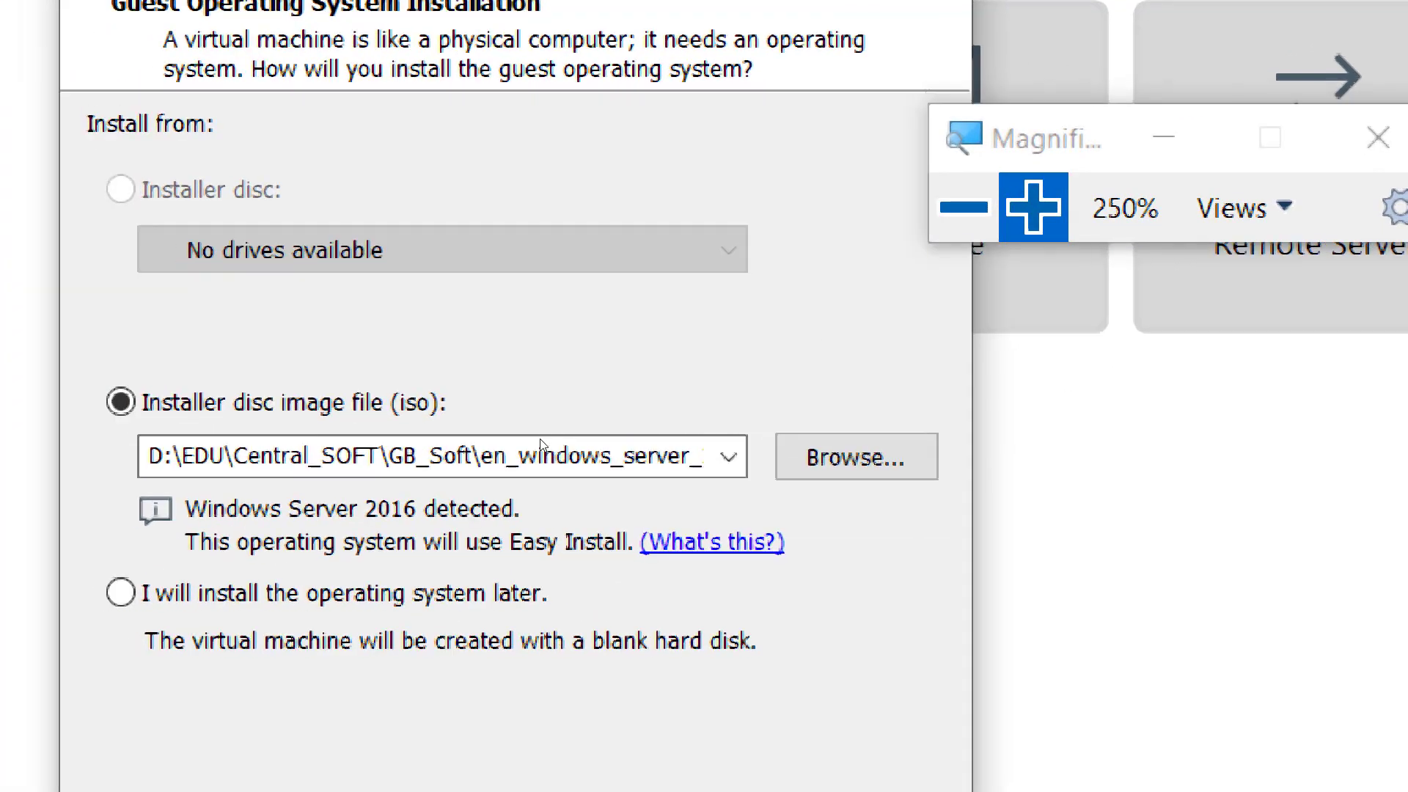
pyautogui.press('super+minus')
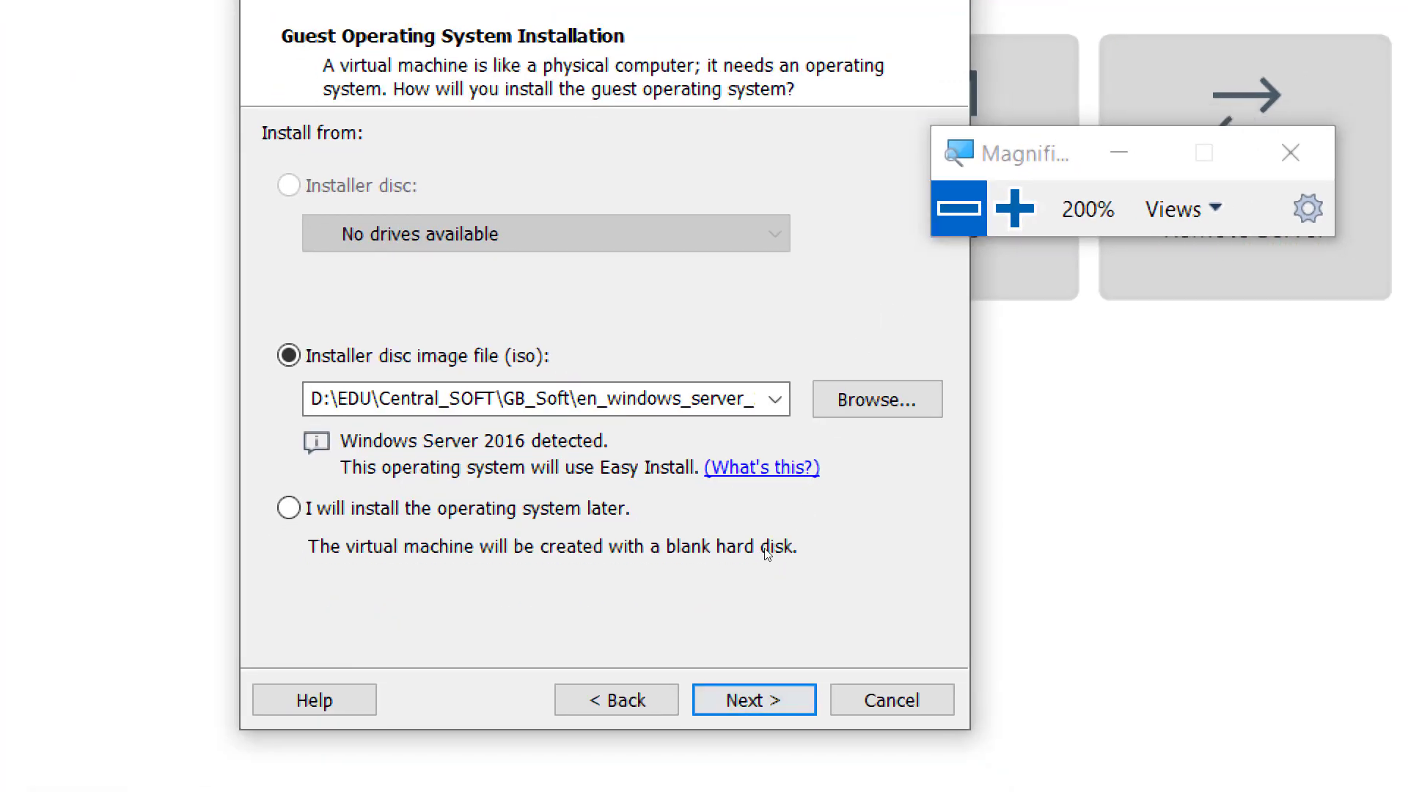
pyautogui.press('Return')
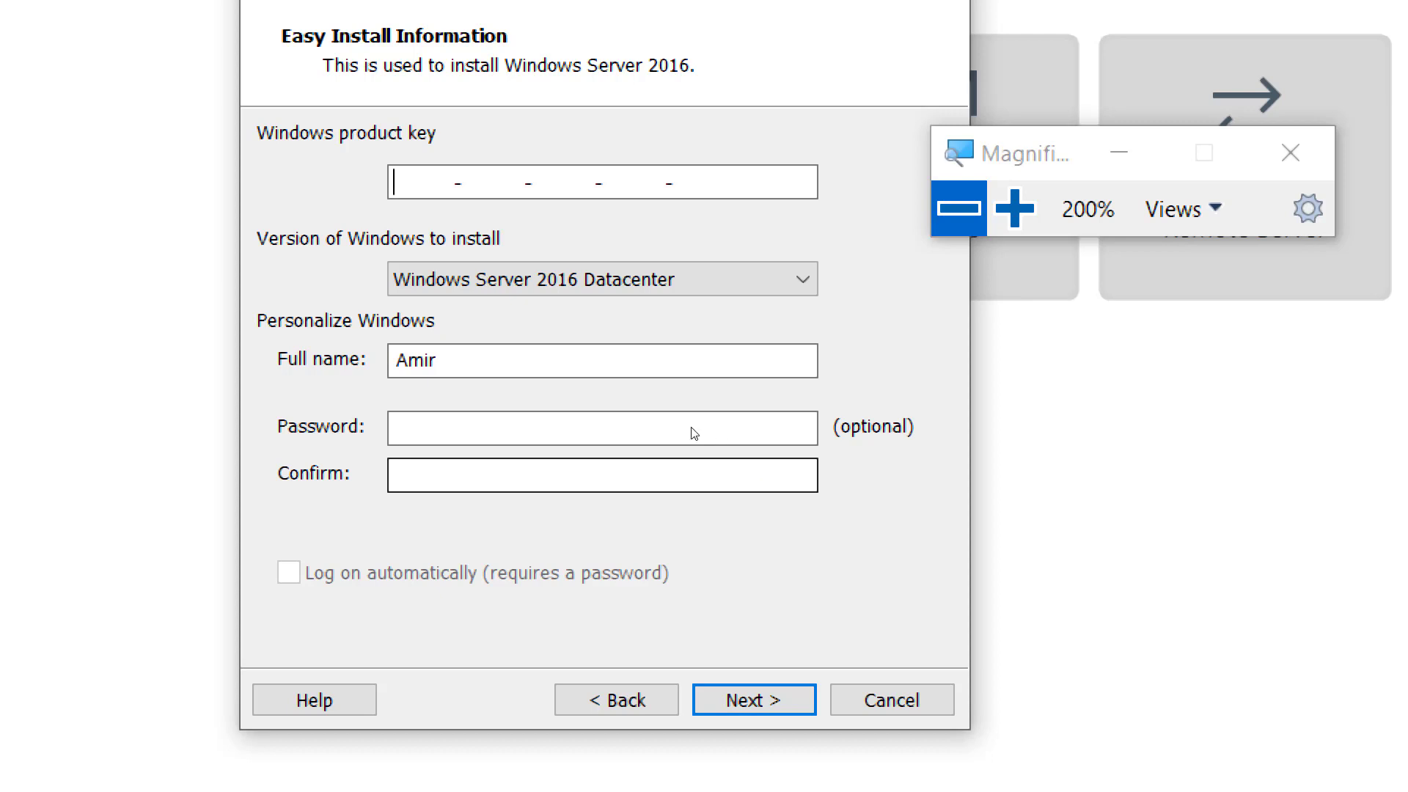
# - Accept the Easy Install settings for Windows Server 2016 Datacenter and continue without a product key or password
pyautogui.click(632, 380)
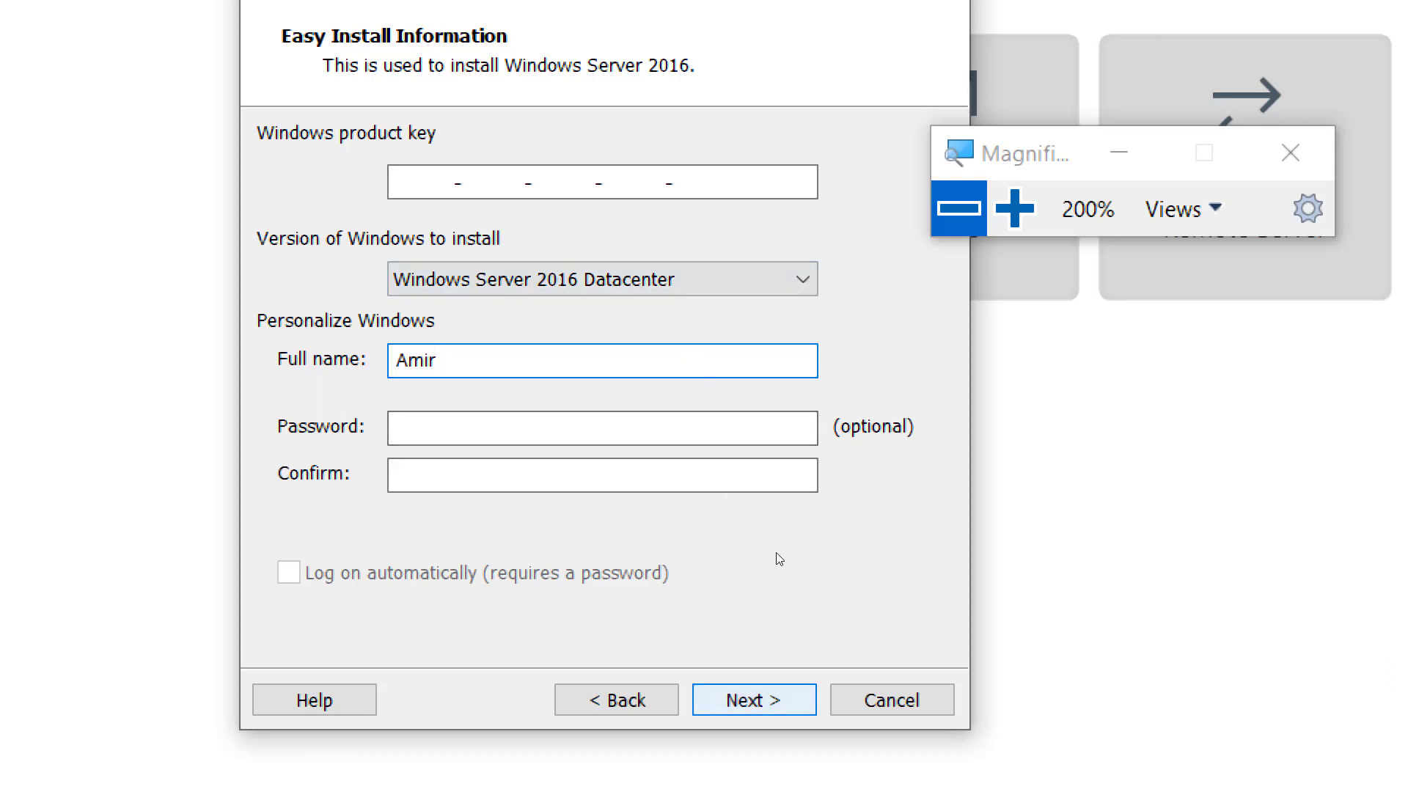
pyautogui.press('Return')
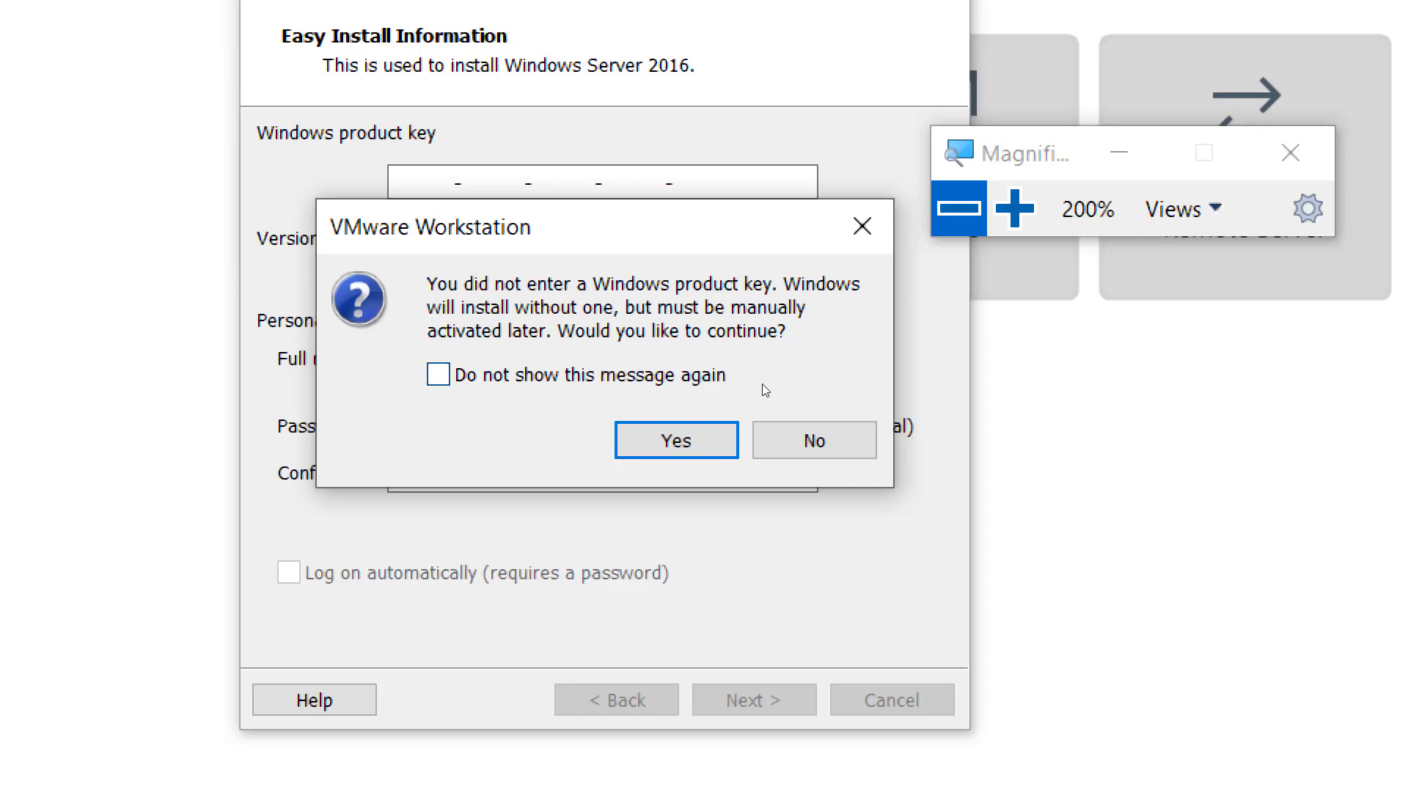
pyautogui.click(733, 424)
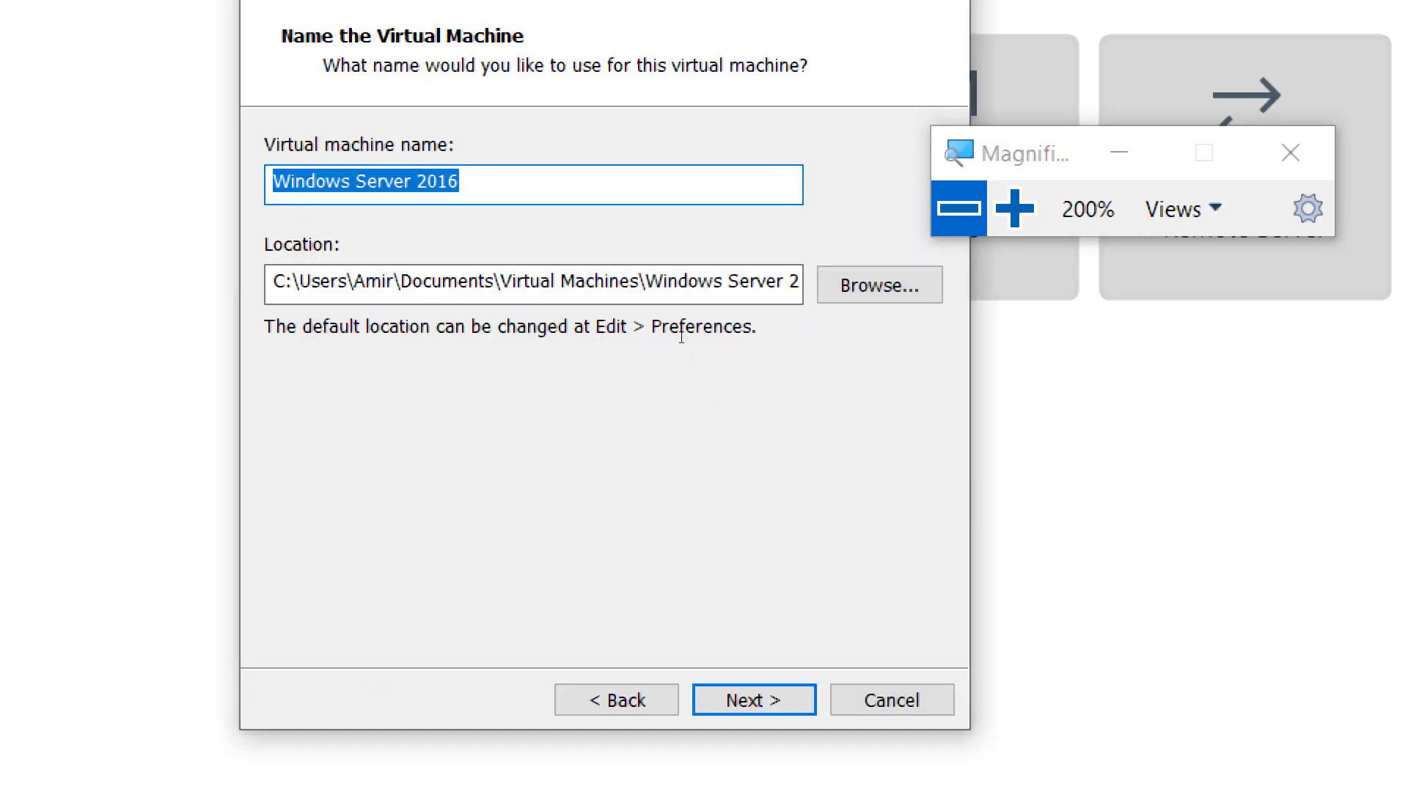
# - Name the new virtual machine with the owner's first name followed by Win01-Virt2200-21Feb20
pyautogui.click(649, 295)
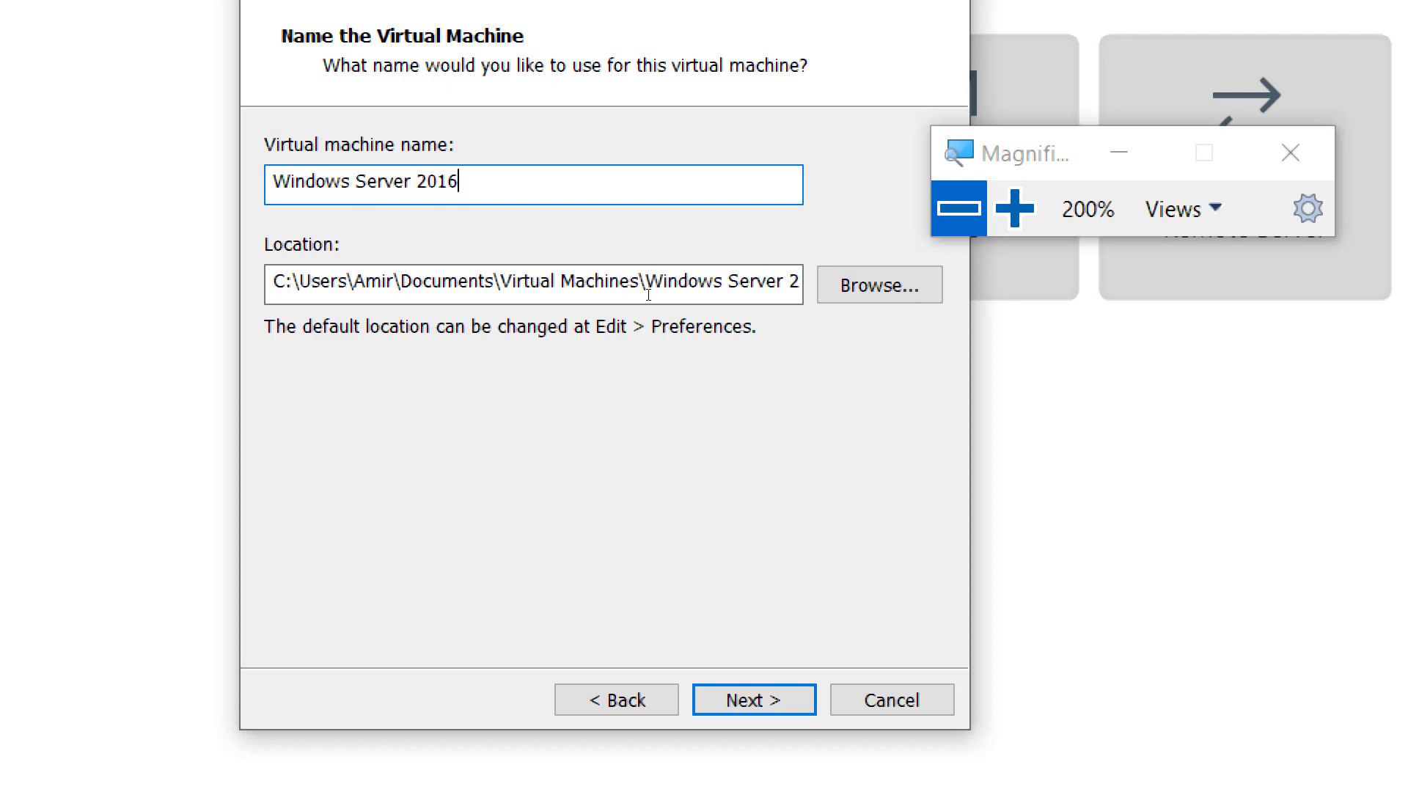
pyautogui.hotkey('shift', 'Left')
pyautogui.hotkey('shift', 'Left')
pyautogui.hotkey('shift', 'Left')
pyautogui.hotkey('shift', 'Left')
pyautogui.hotkey('shift', 'Left')
pyautogui.hotkey('shift', 'Left')
pyautogui.hotkey('shift', 'Left')
pyautogui.hotkey('shift', 'Left')
pyautogui.hotkey('shift', 'Left')
pyautogui.hotkey('shift', 'Left')
pyautogui.hotkey('shift', 'Left')
pyautogui.hotkey('shift', 'Left')
pyautogui.hotkey('shift', 'Left')
pyautogui.hotkey('shift', 'Left')
pyautogui.hotkey('shift', 'Left')
pyautogui.hotkey('shift', 'Left')
pyautogui.hotkey('shift', 'Left')
pyautogui.hotkey('shift', 'Left')
pyautogui.hotkey('shift', 'Left')
pyautogui.write('A')
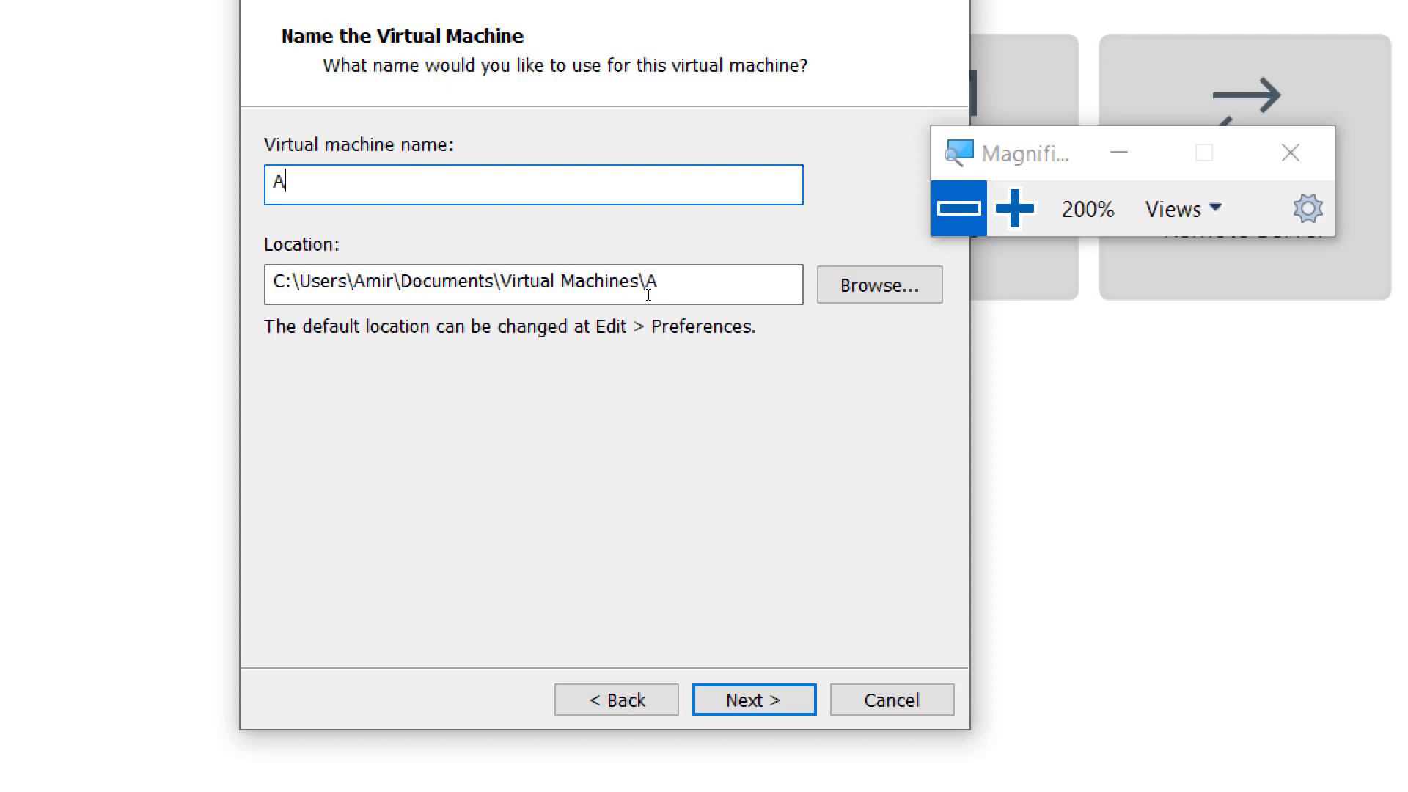
pyautogui.write('mirWin')
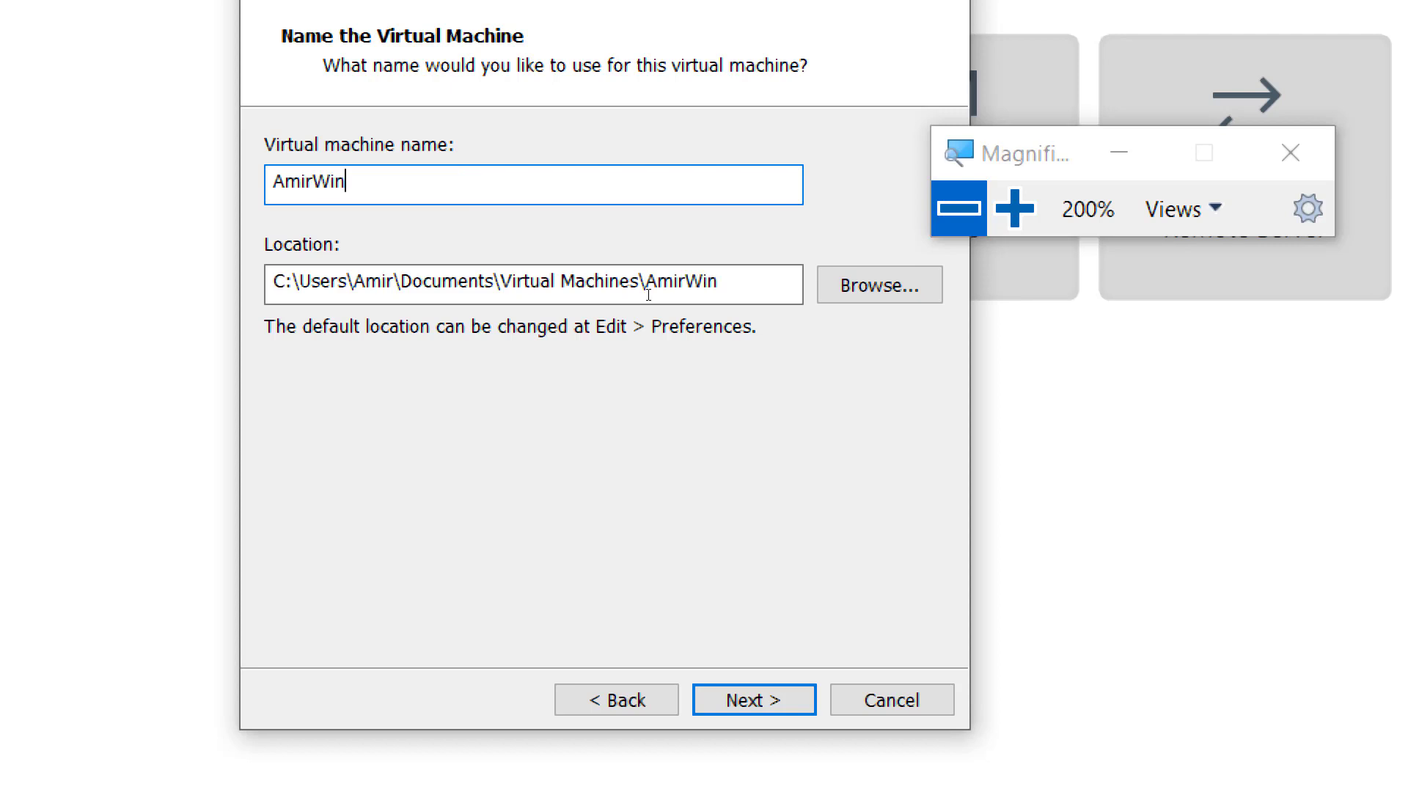
pyautogui.write('01-Virt')
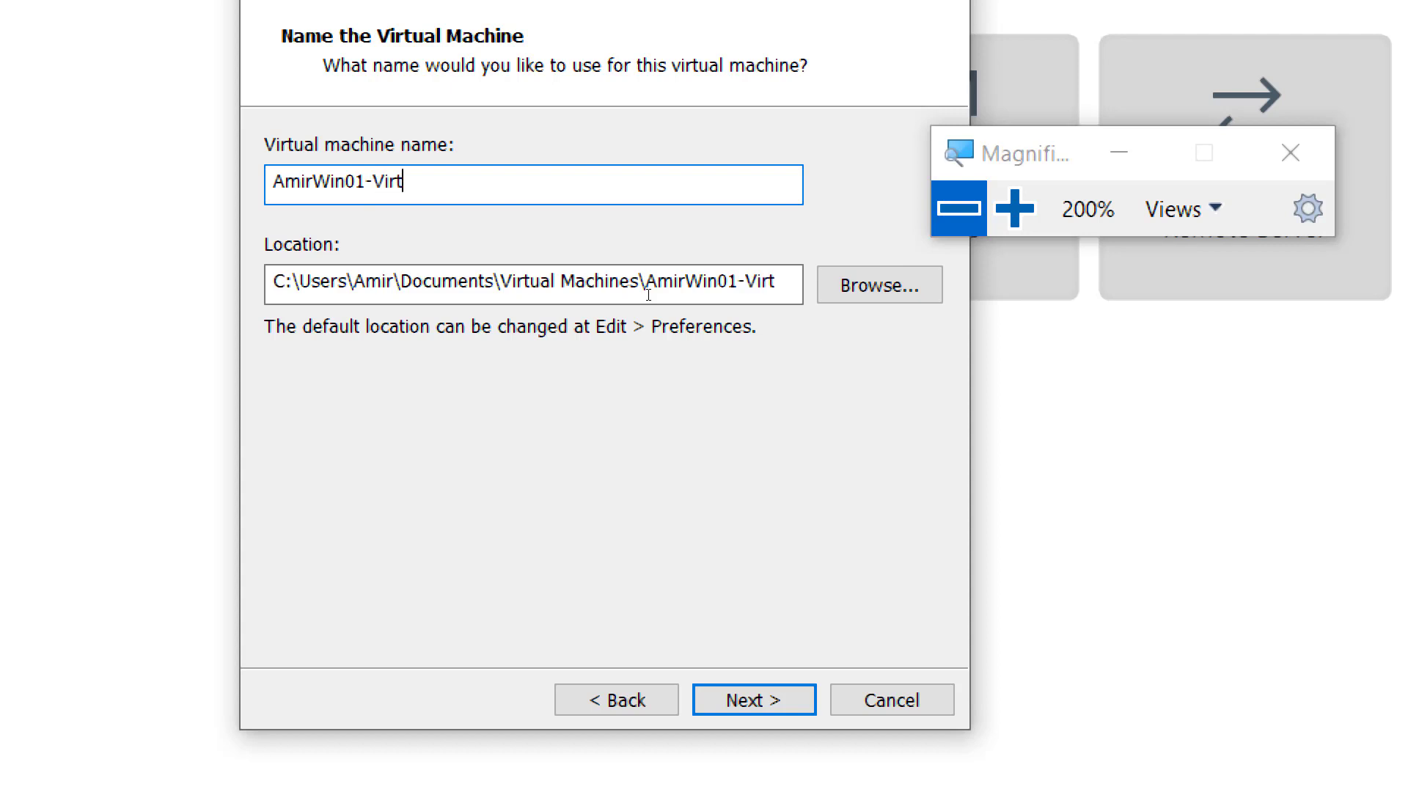
pyautogui.write('2200-21Feb20')
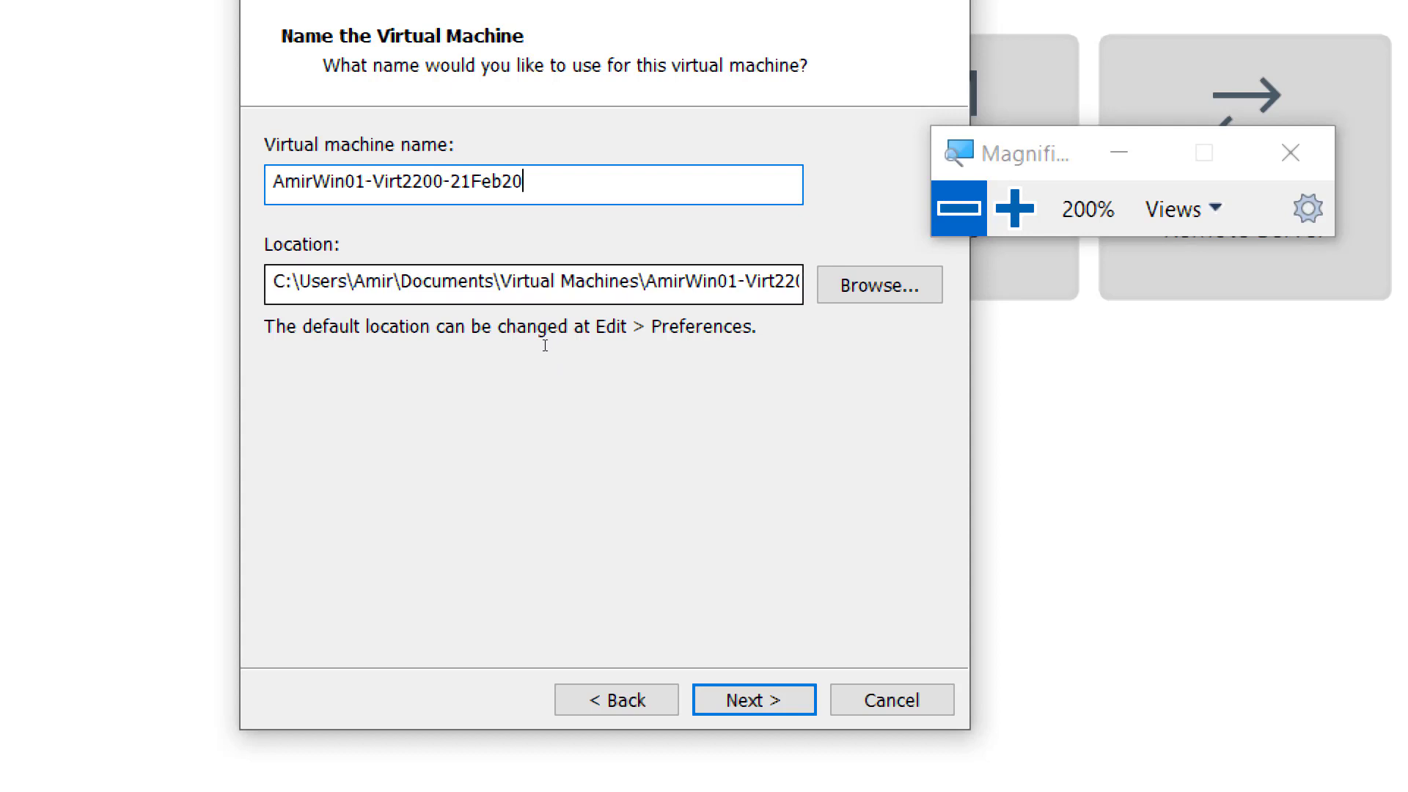
# - Change the drive letter in the virtual machine's location path to d and continue to the disk capacity settings
pyautogui.press('Tab')
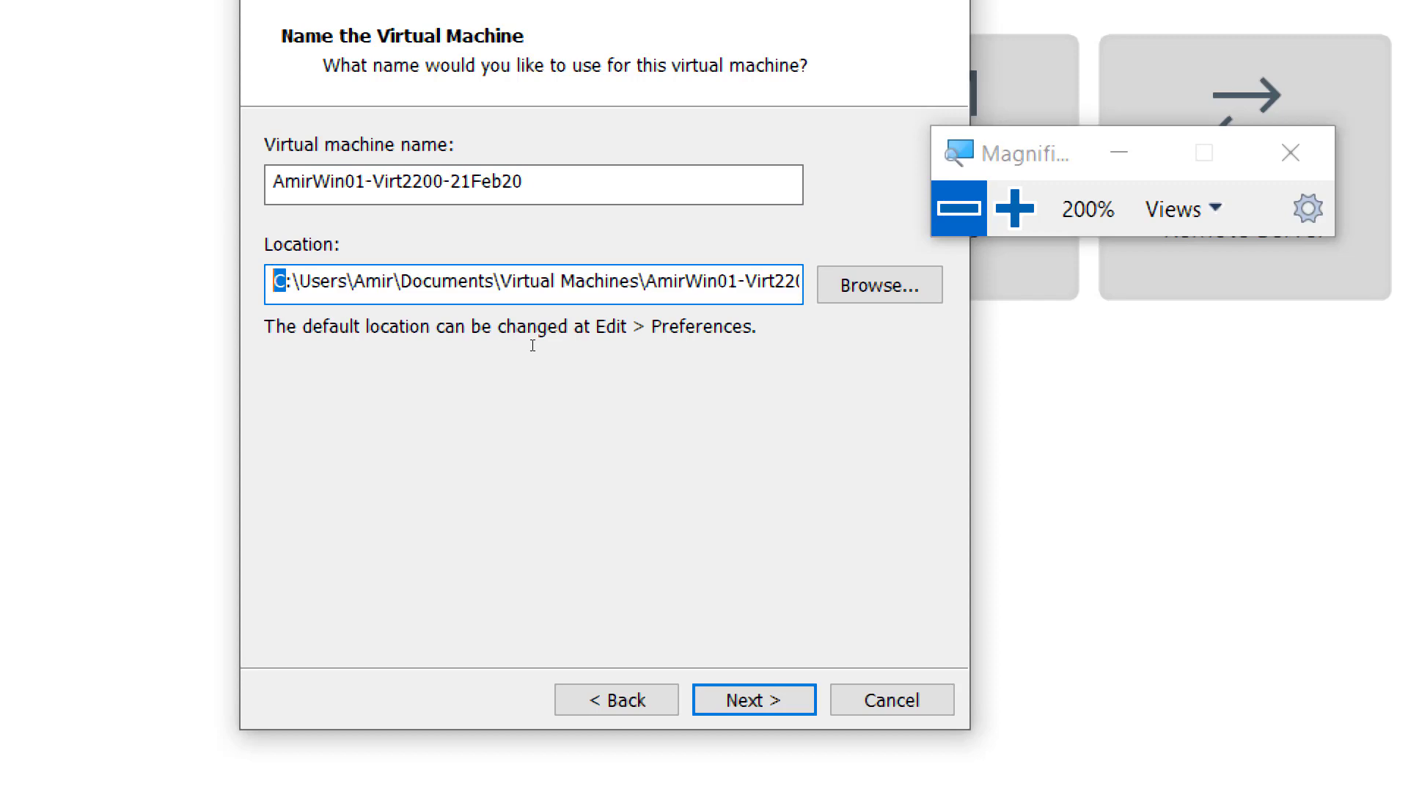
pyautogui.write('d')
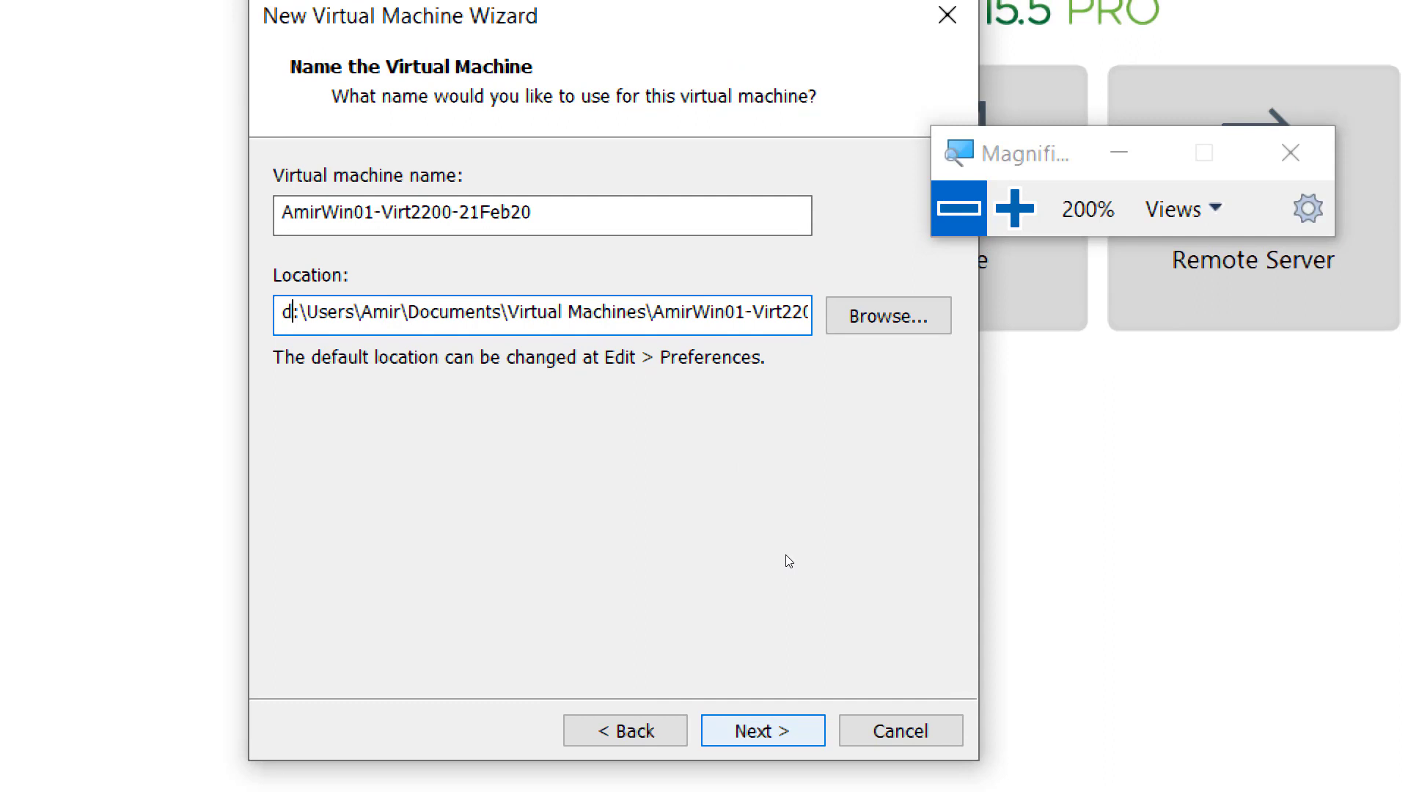
pyautogui.press('Return')
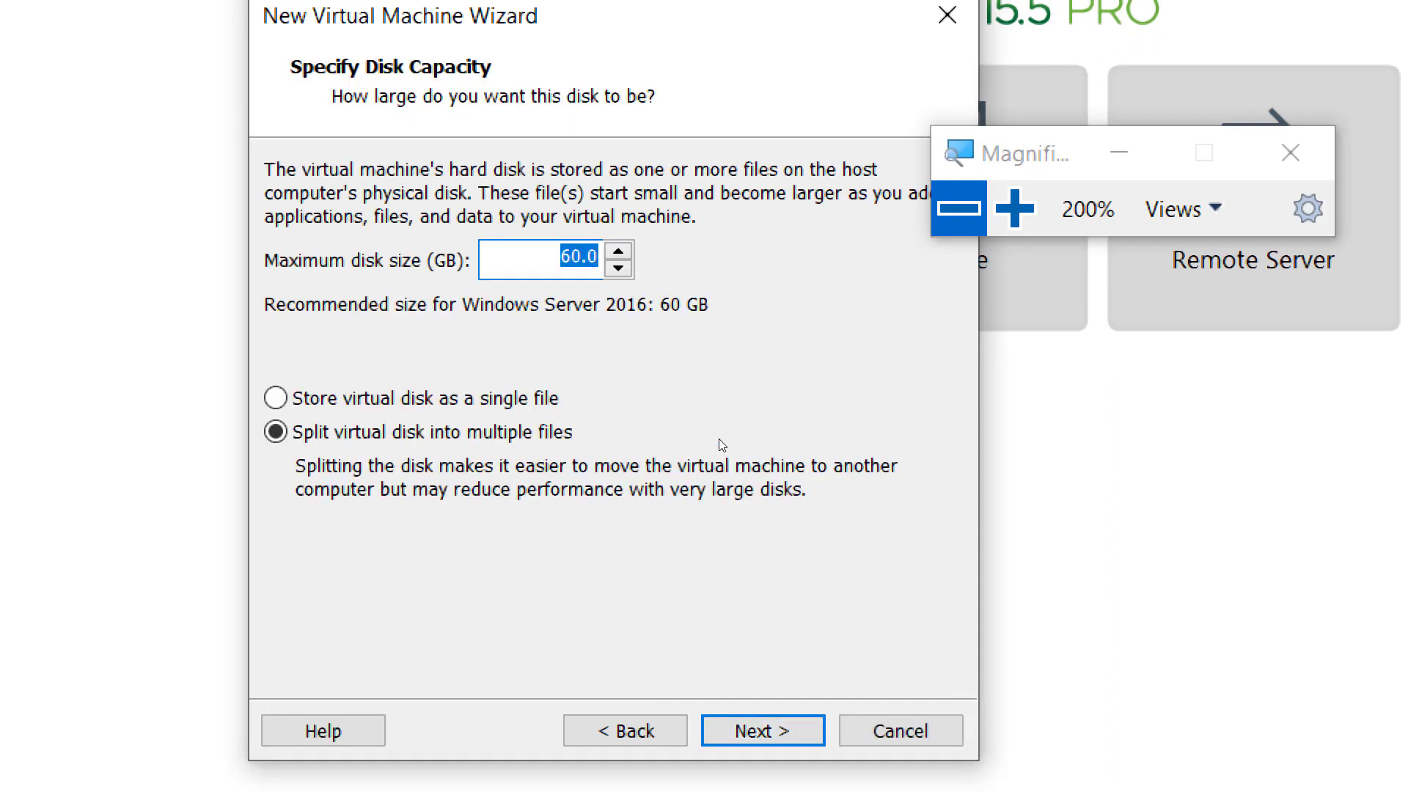
# - Set the maximum disk size to 200 GB, store the virtual disk as a single file, and continue
pyautogui.write('200')
pyautogui.click(654, 396)
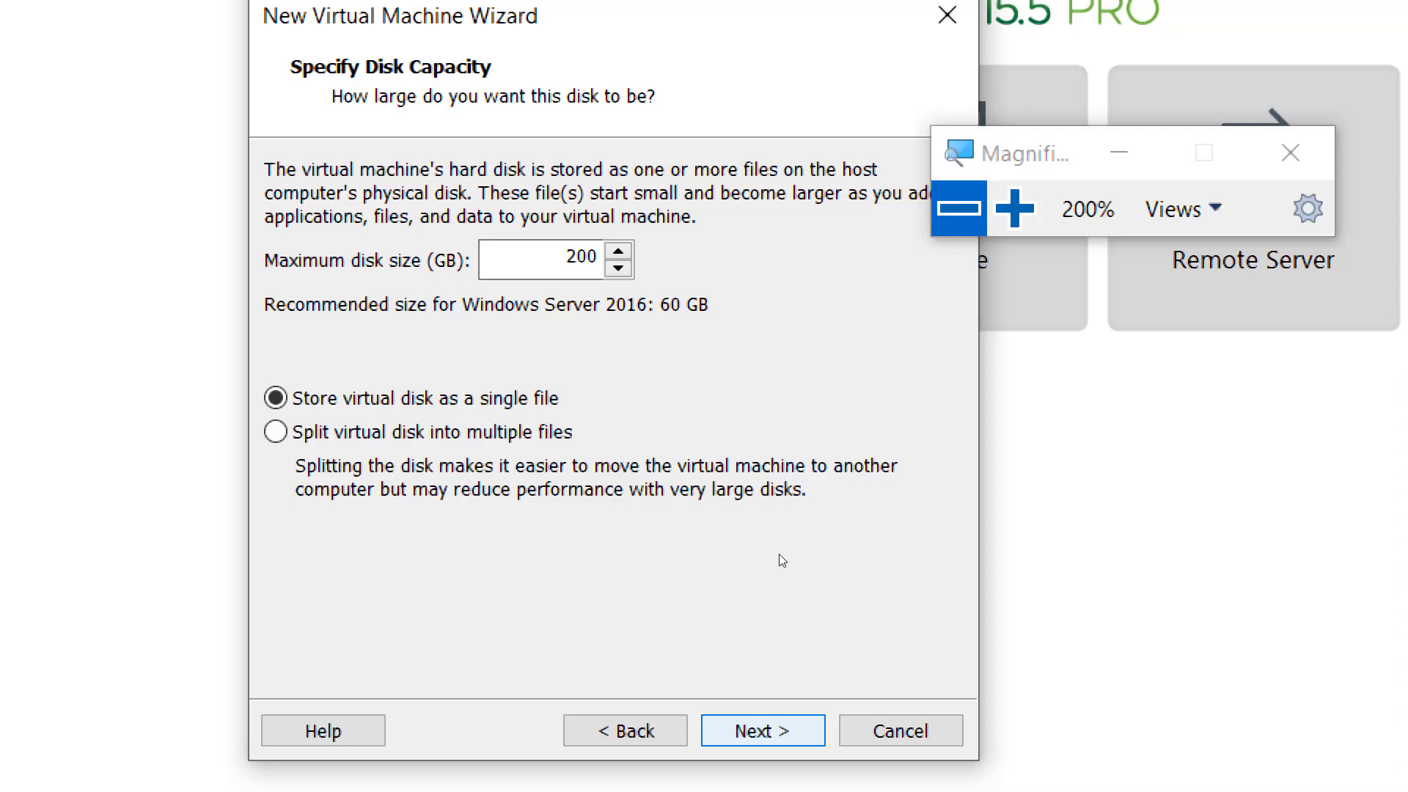
pyautogui.press('Return')
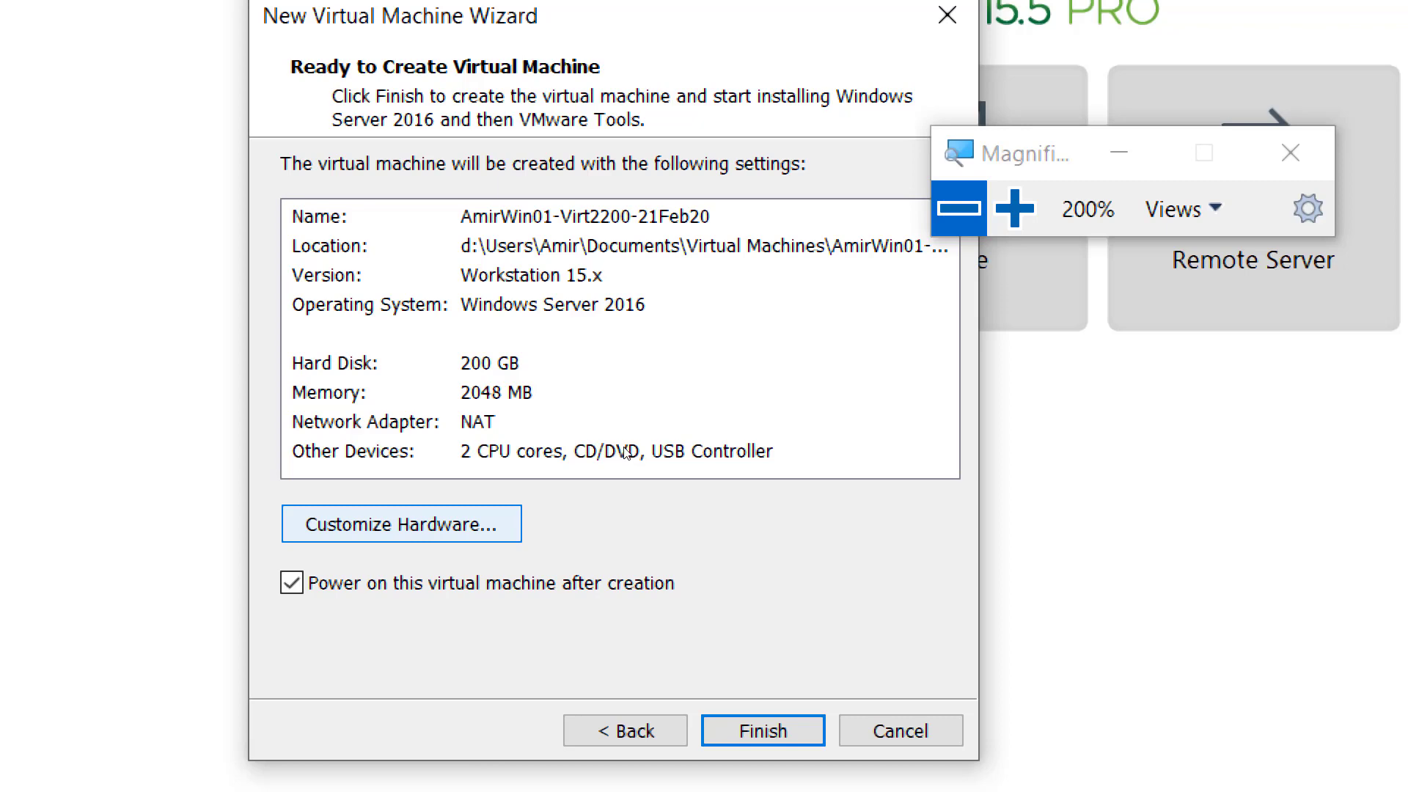
# - Customize the virtual machine's hardware by setting its memory to 8 GB, and open the processor settings
pyautogui.click(402, 524)
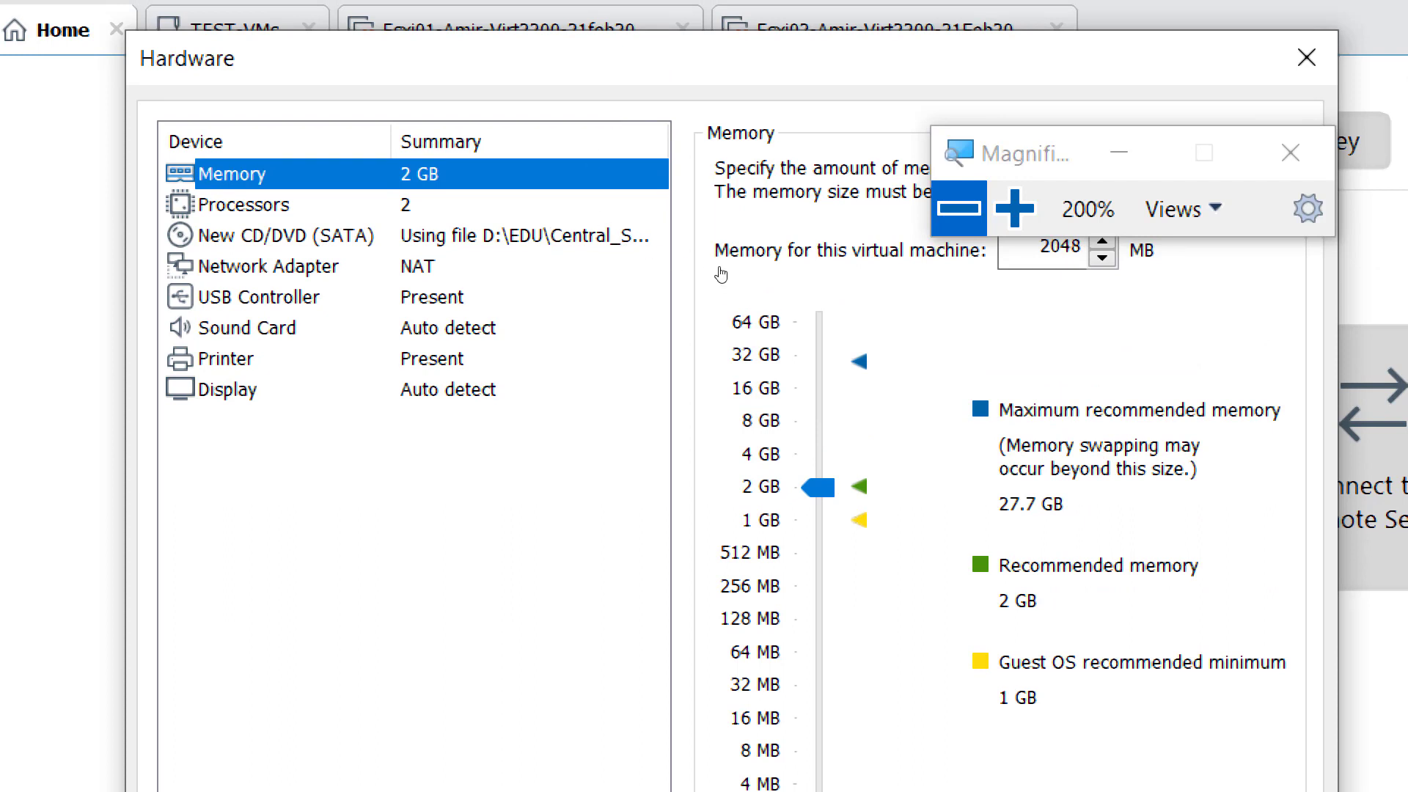
pyautogui.click(761, 420)
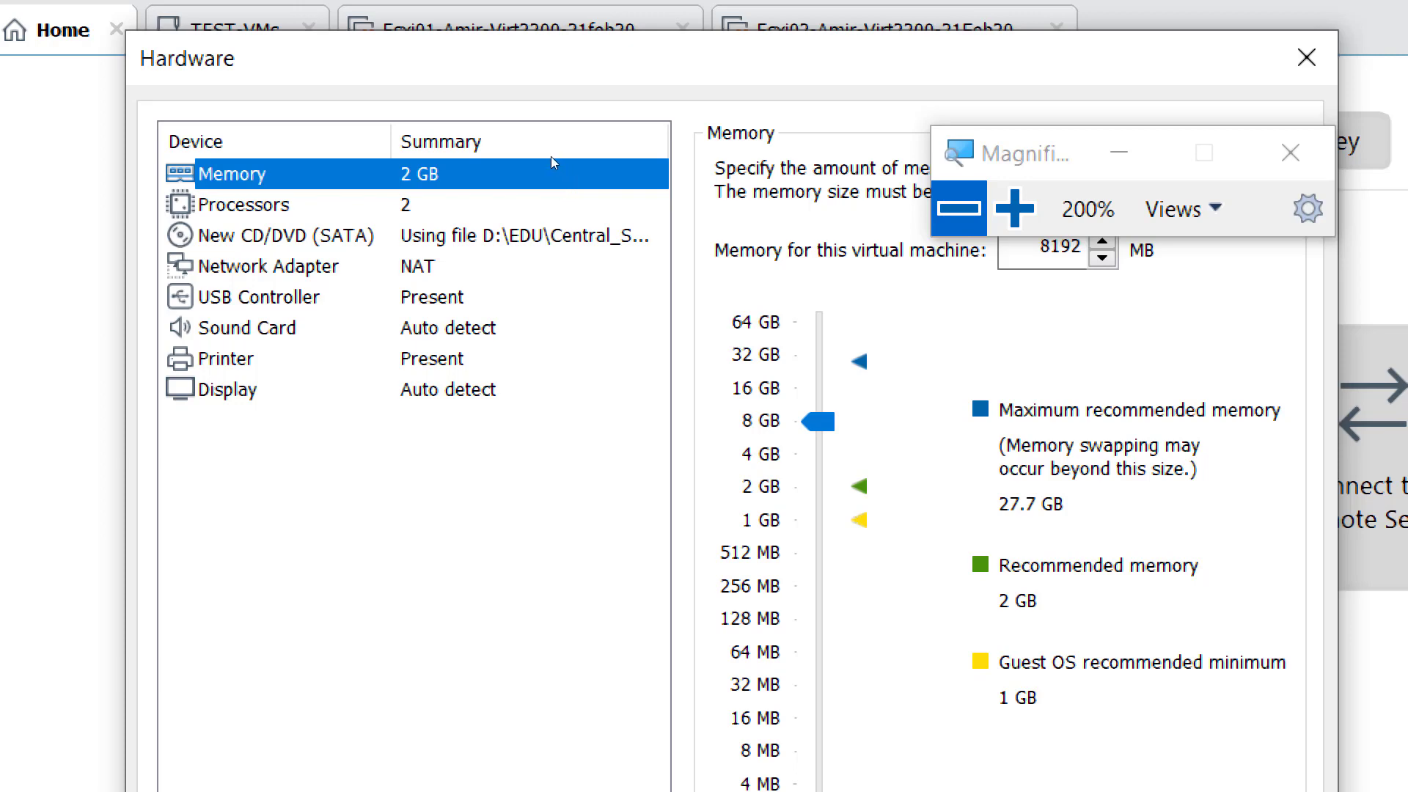
pyautogui.press('Down')
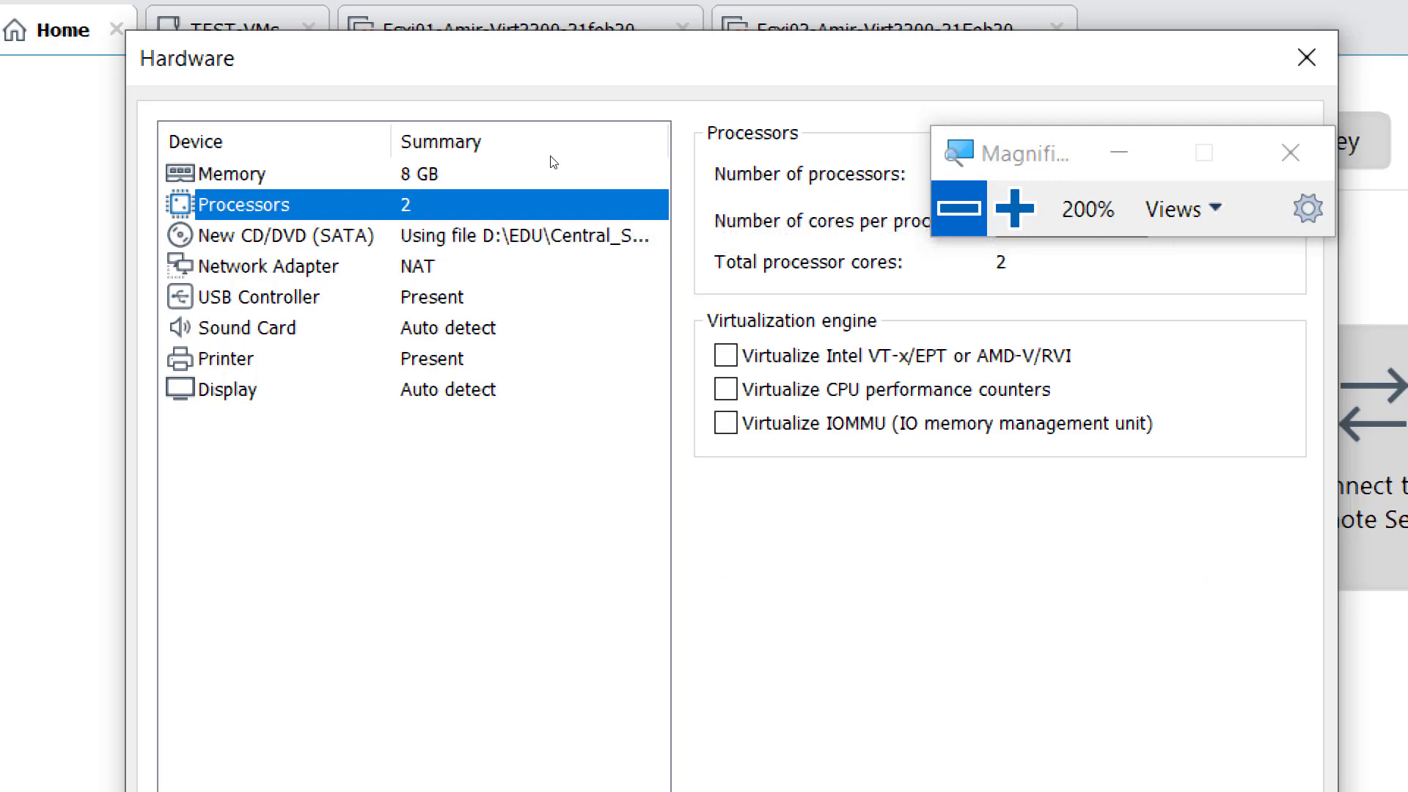
pyautogui.moveTo(835, 134); pyautogui.dragTo(802, 71)
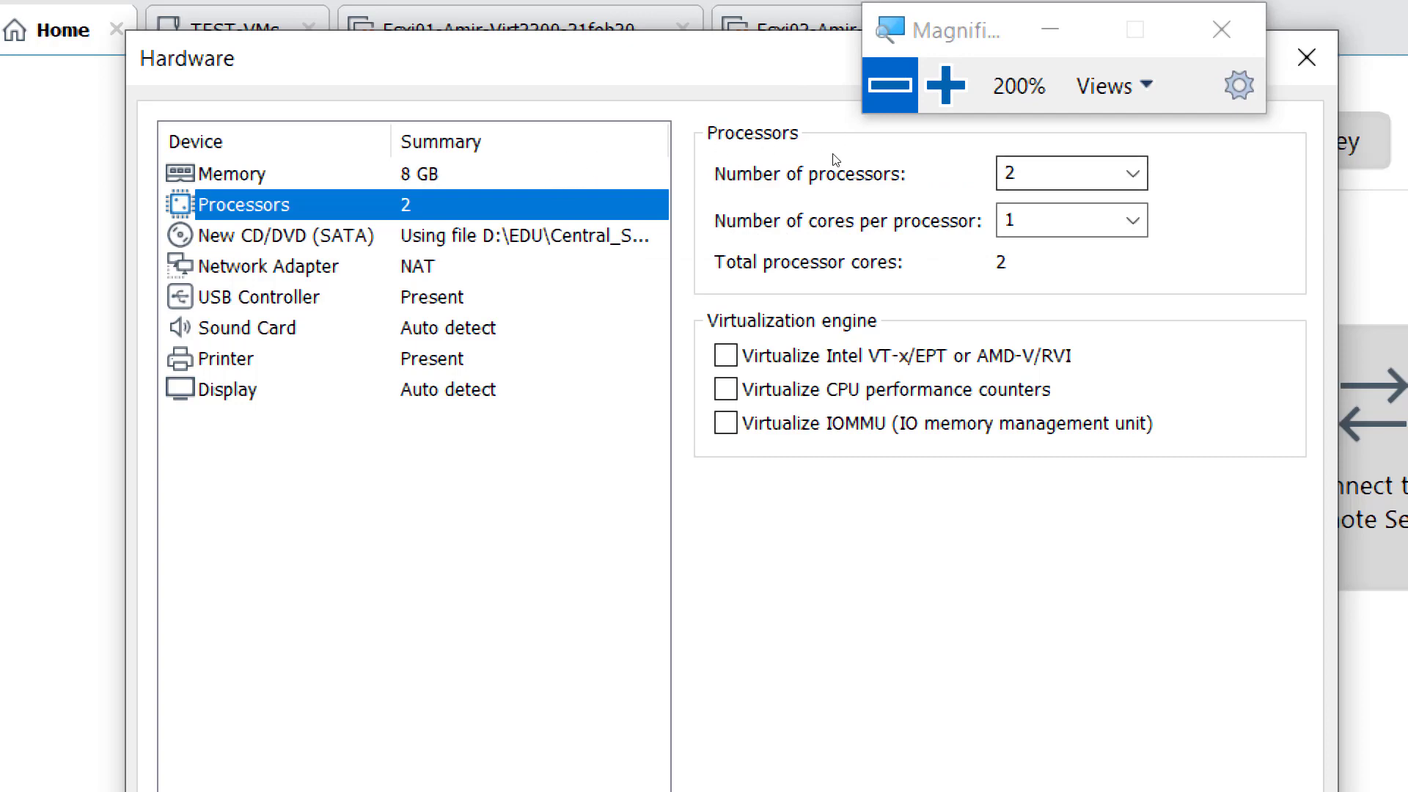
# - Connect the network adapter to the custom virtual network VMnet15
pyautogui.press('Down')
pyautogui.press('Down')
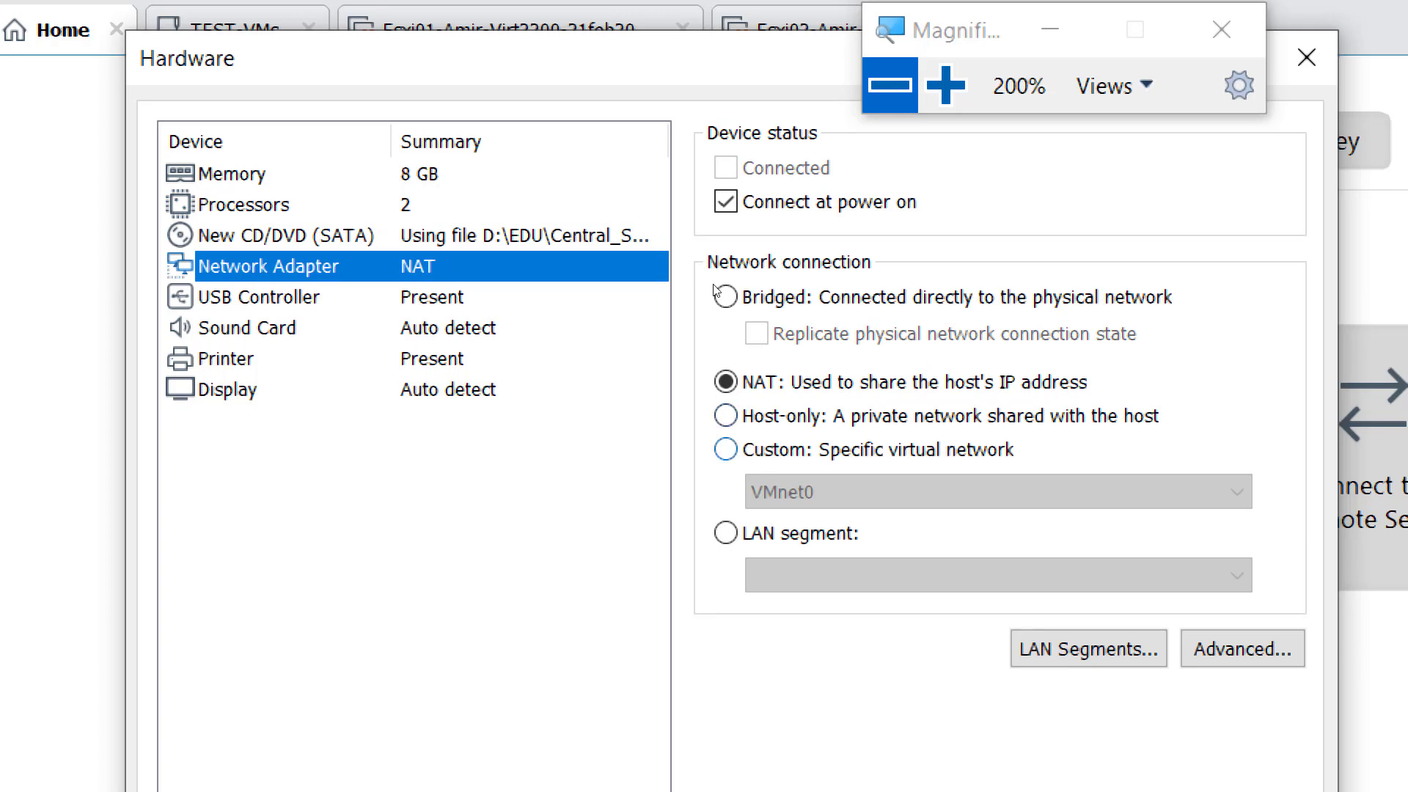
pyautogui.click(725, 449)
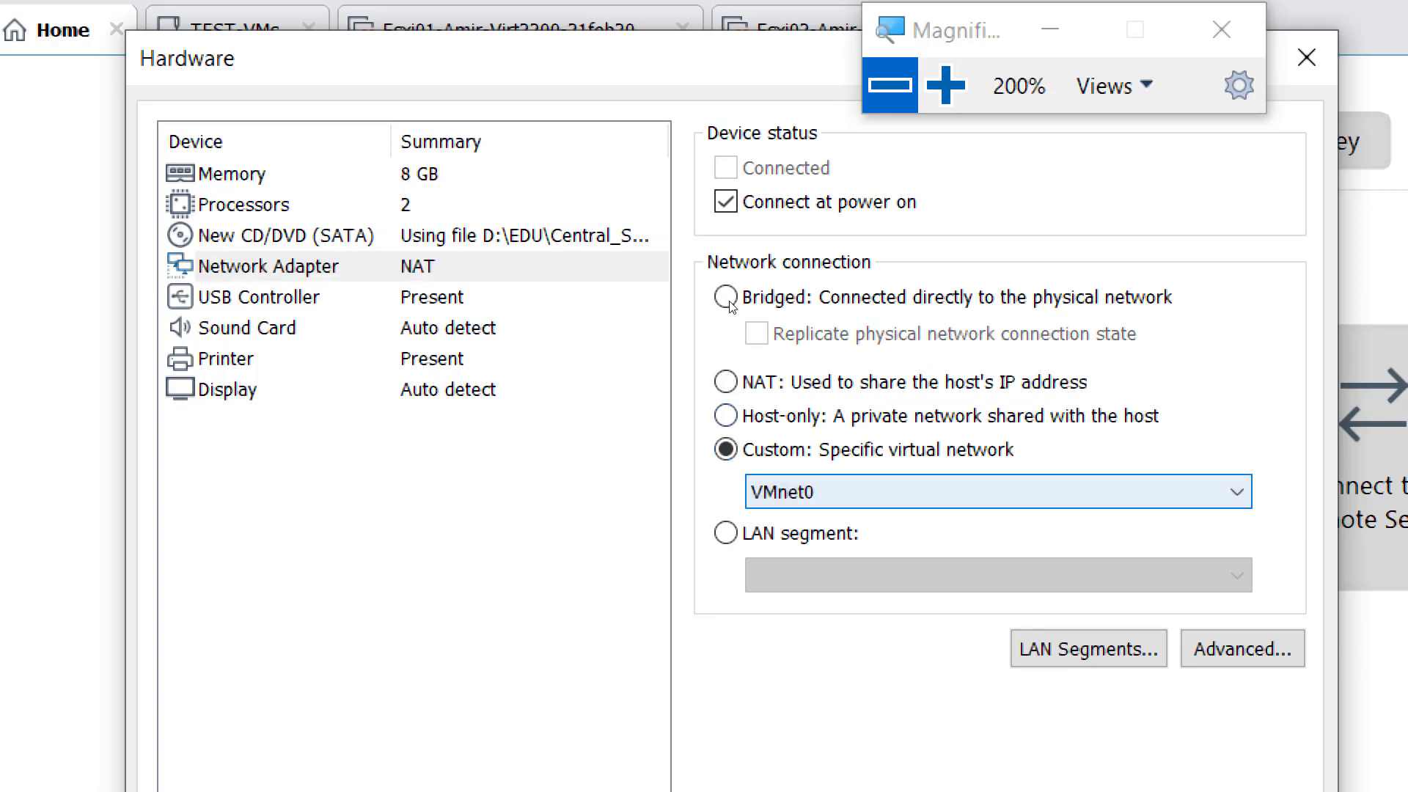
pyautogui.click(796, 490)
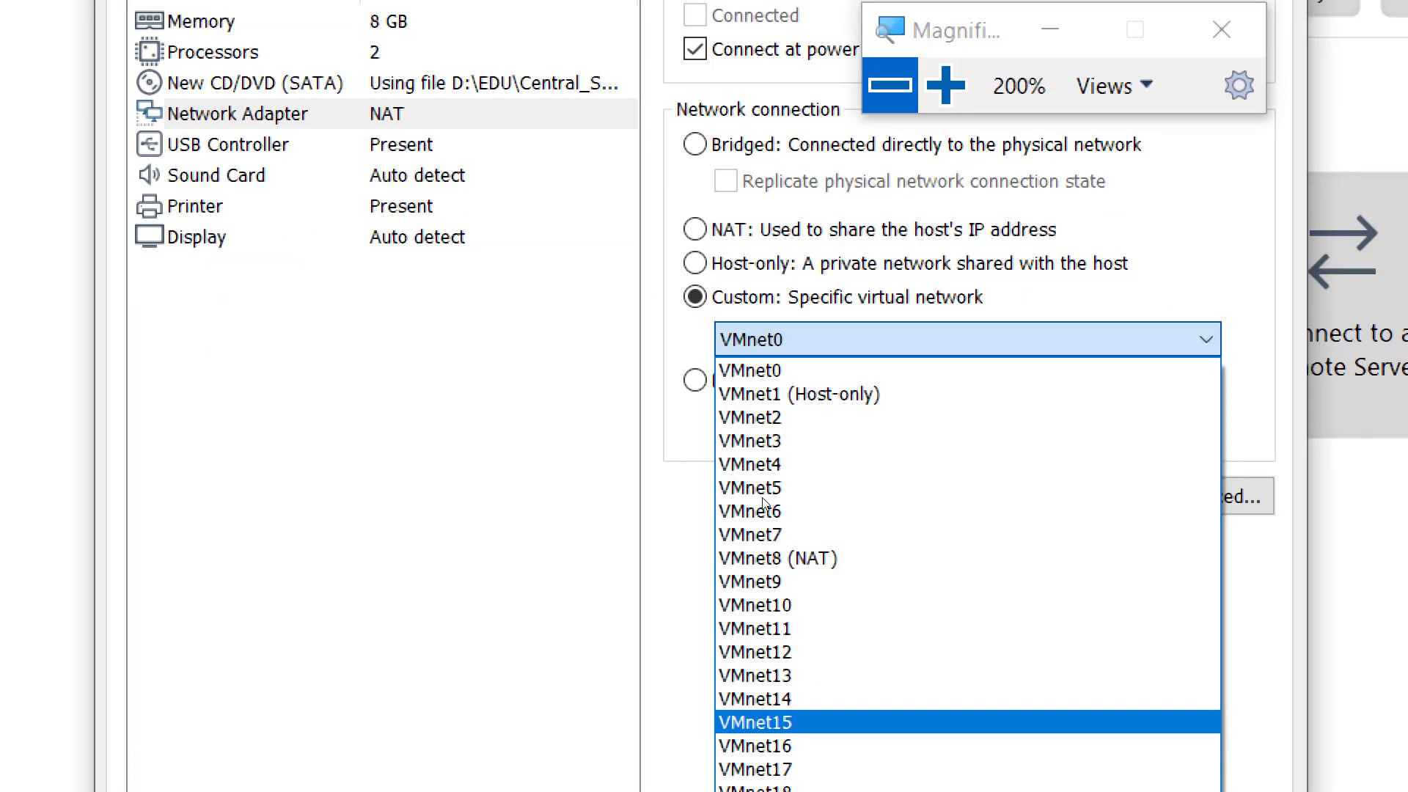
pyautogui.click(764, 723)
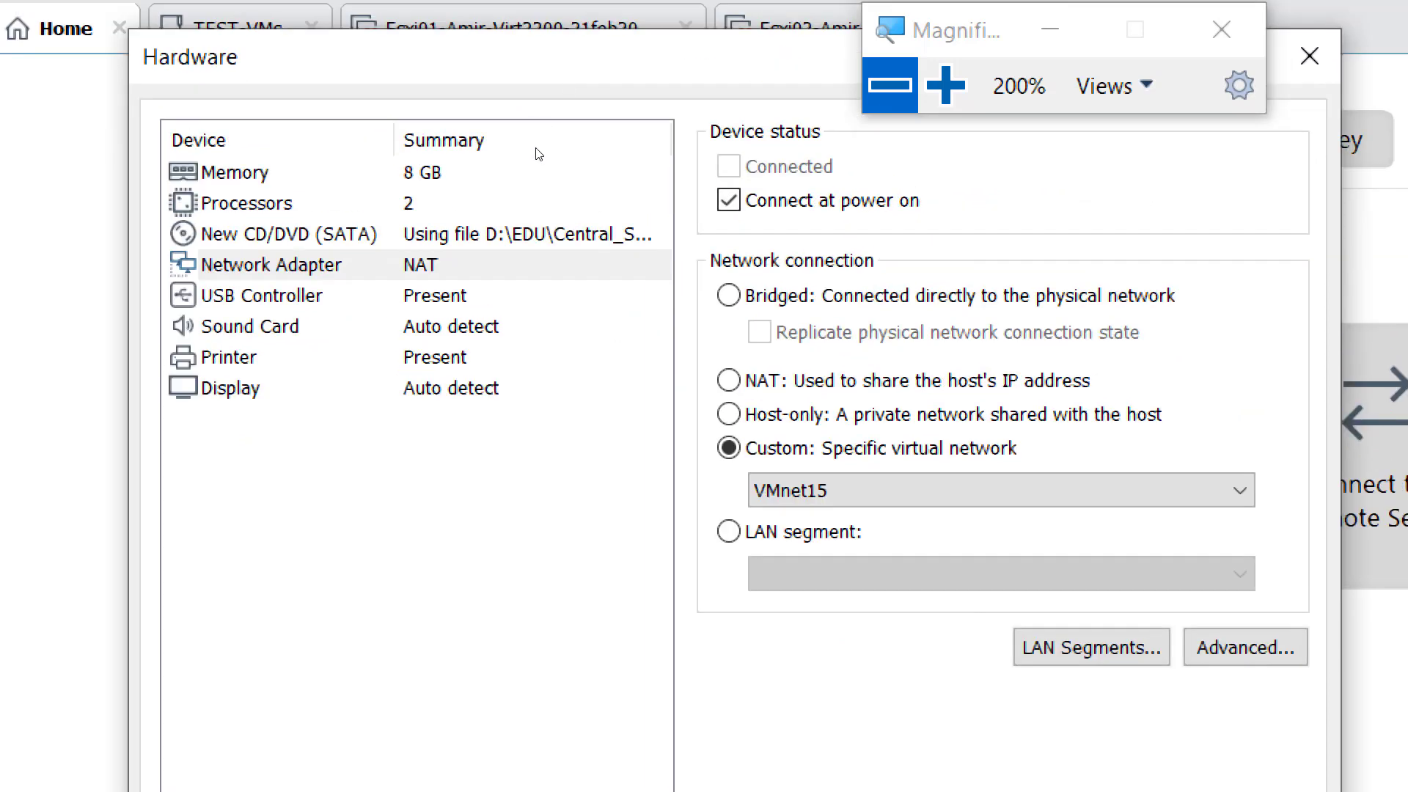
# - Check the network adapter assignment, close the hardware settings and review the summary of the new virtual machine
pyautogui.click(537, 158)
pyautogui.press('Down')
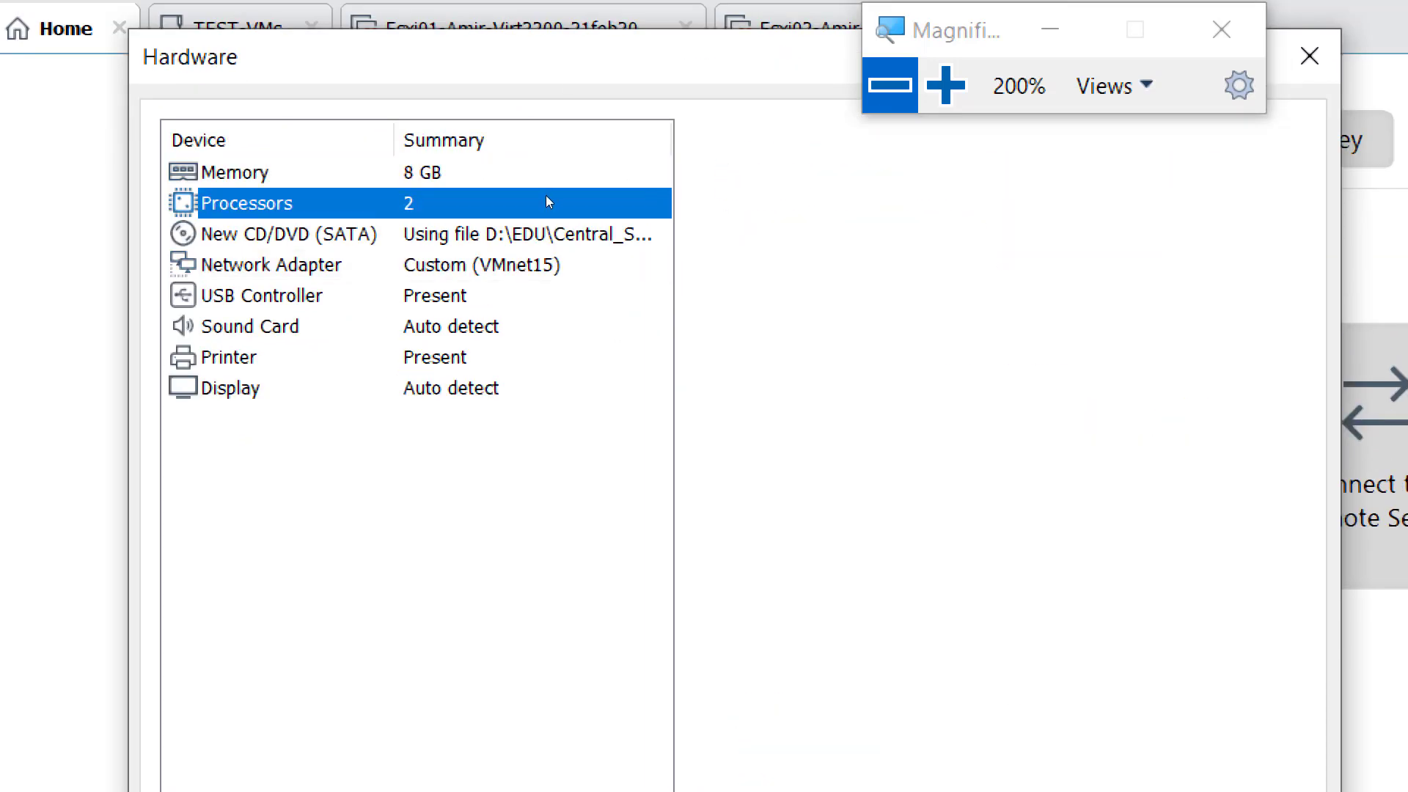
pyautogui.press('Down')
pyautogui.press('Down')
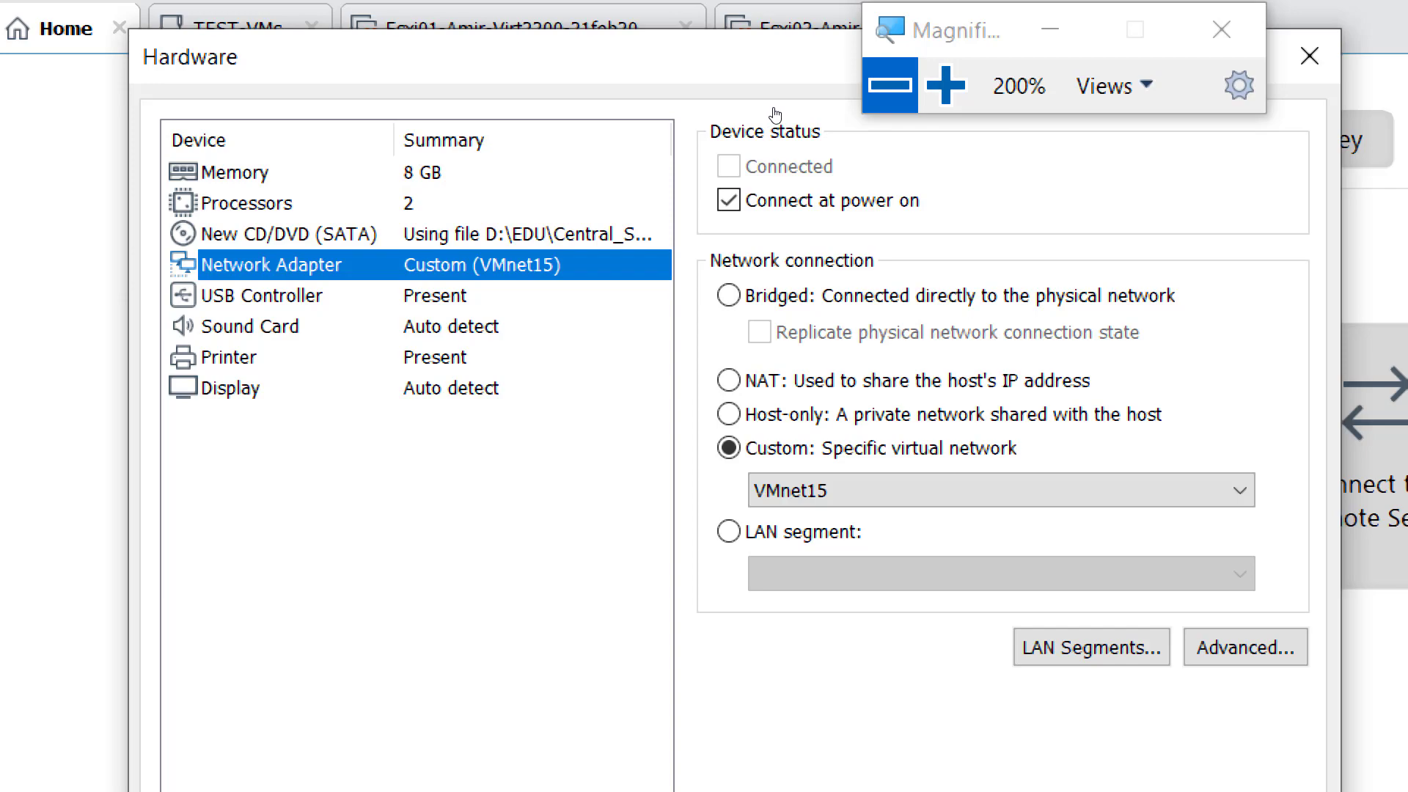
pyautogui.click(890, 85)
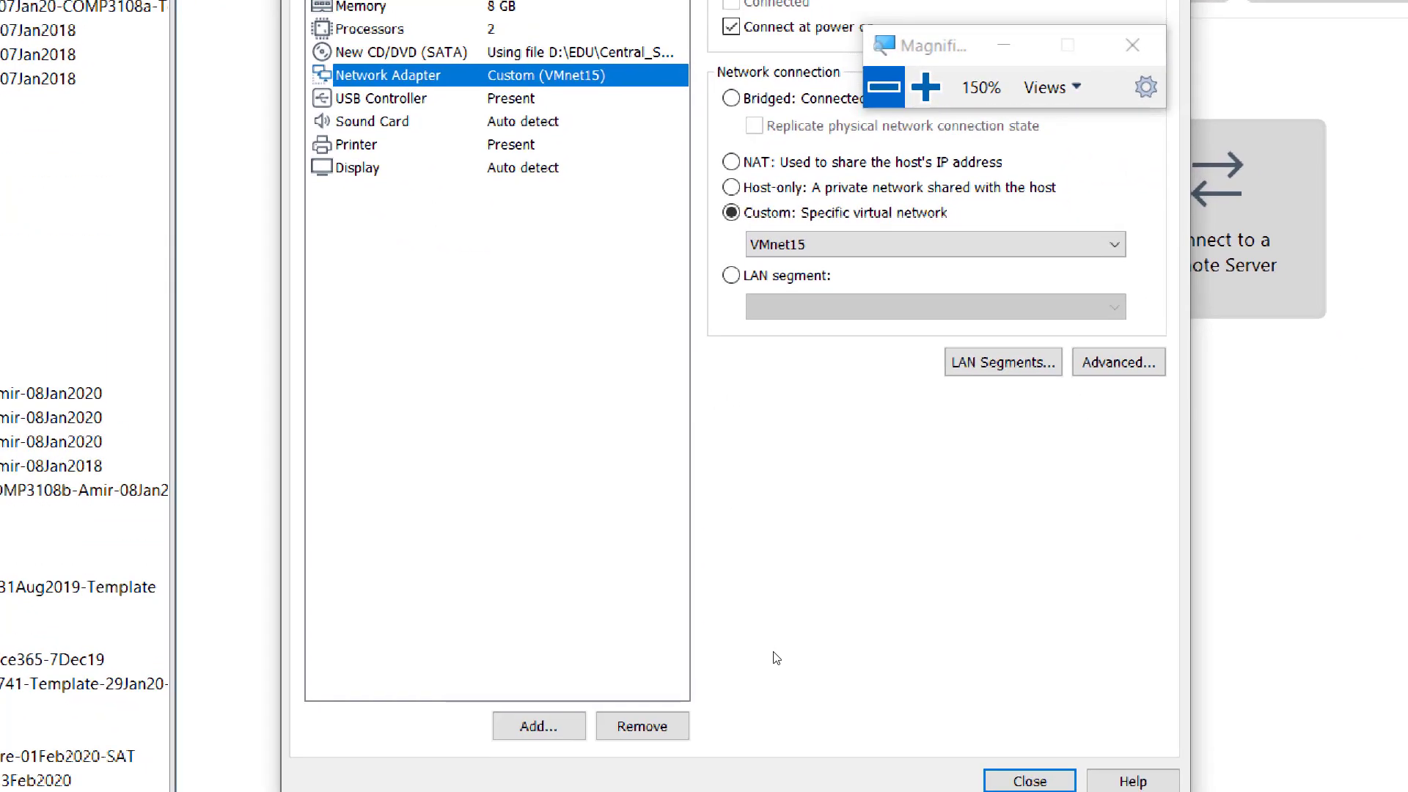
pyautogui.click(875, 665)
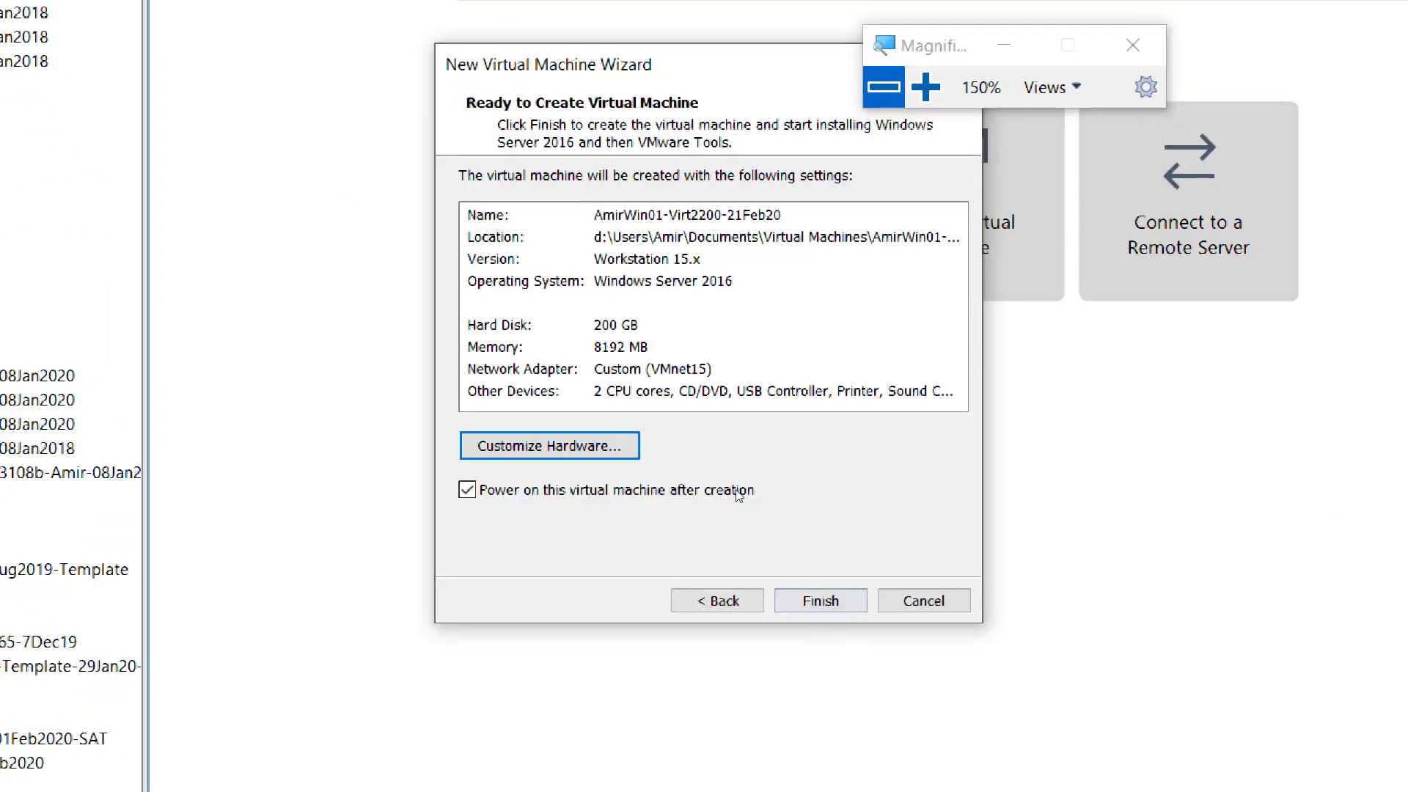
pyautogui.press('super+plus')
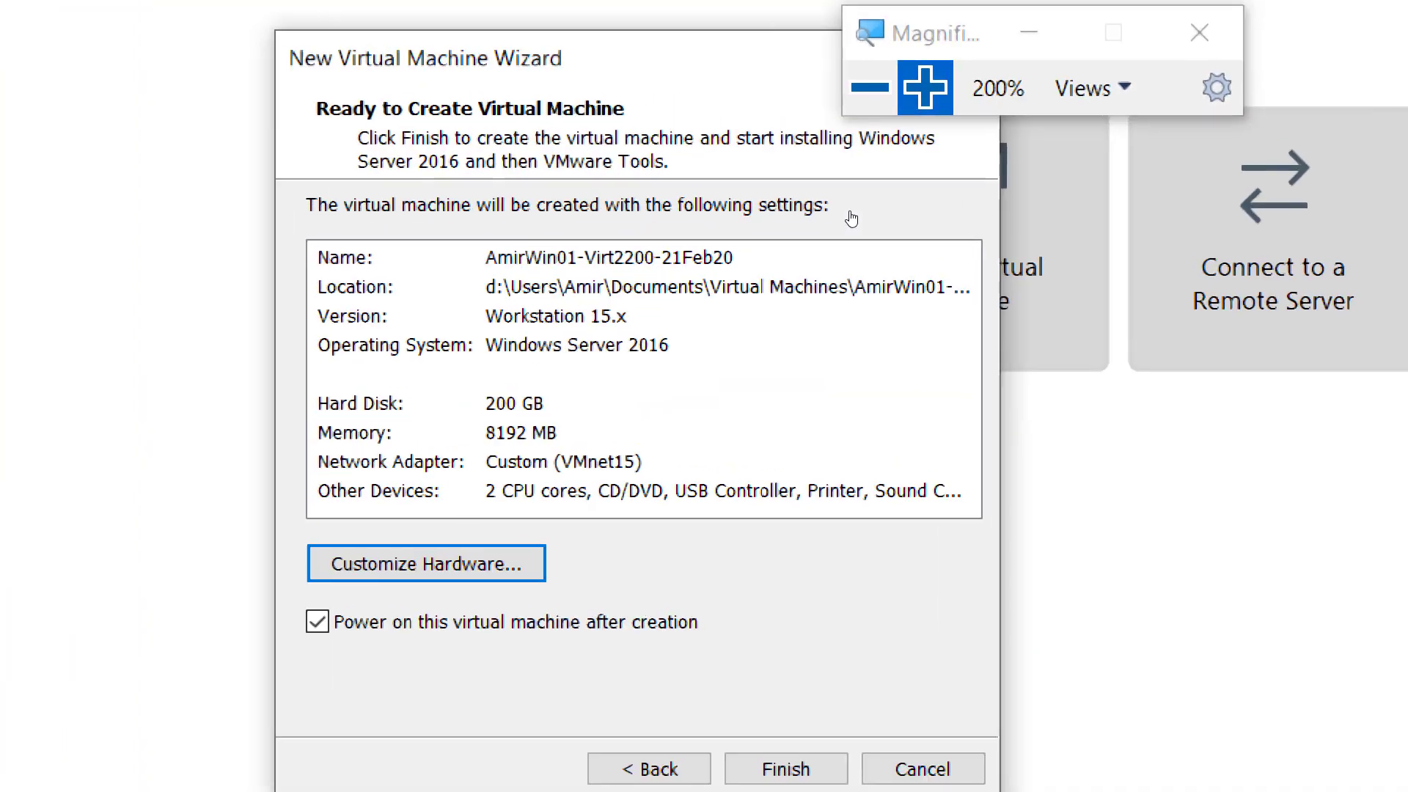
pyautogui.press('super+minus')
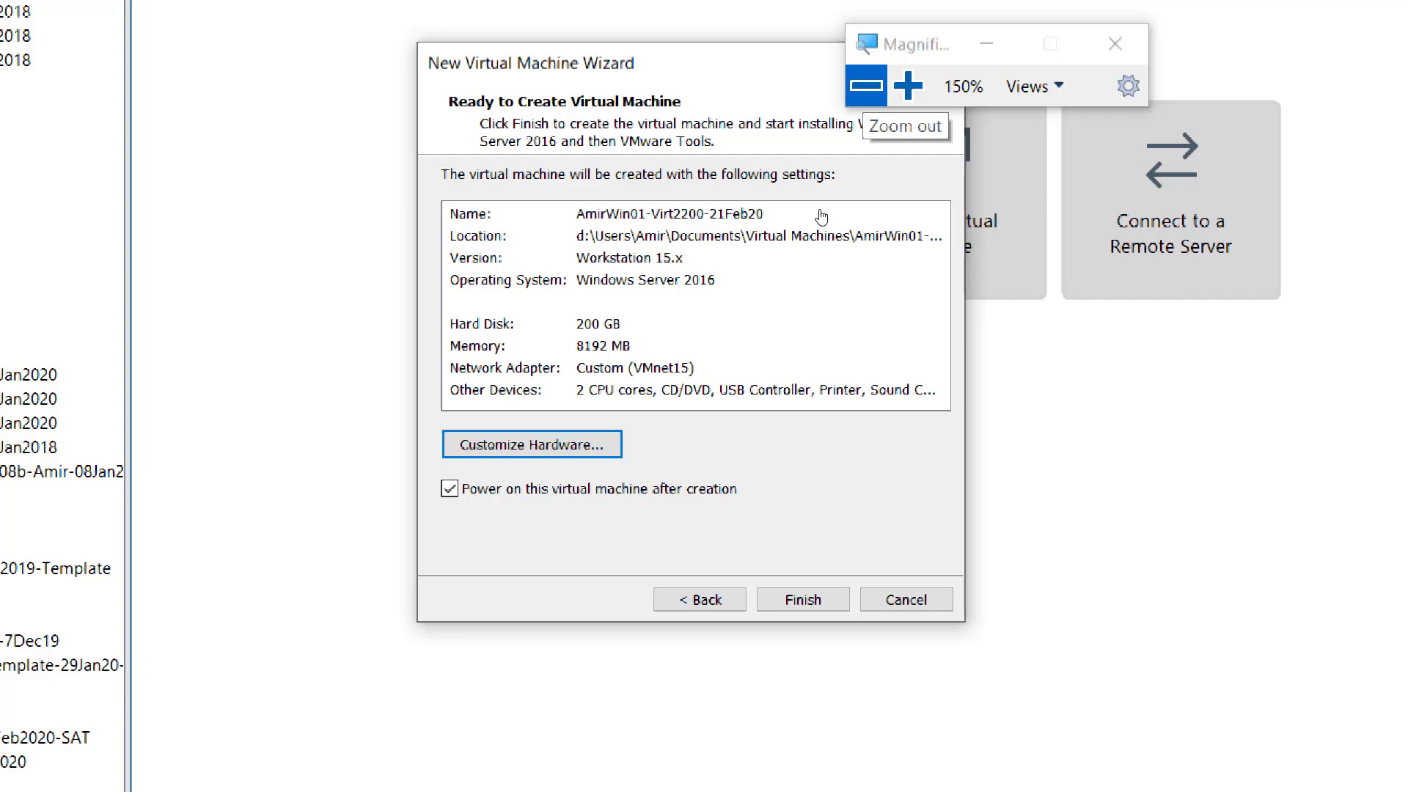
pyautogui.click(866, 86)
# - Switch to OneNote and duplicate the Screenshot 5 line as a new item at the end of the list
pyautogui.hotkey('alt', 'Tab')
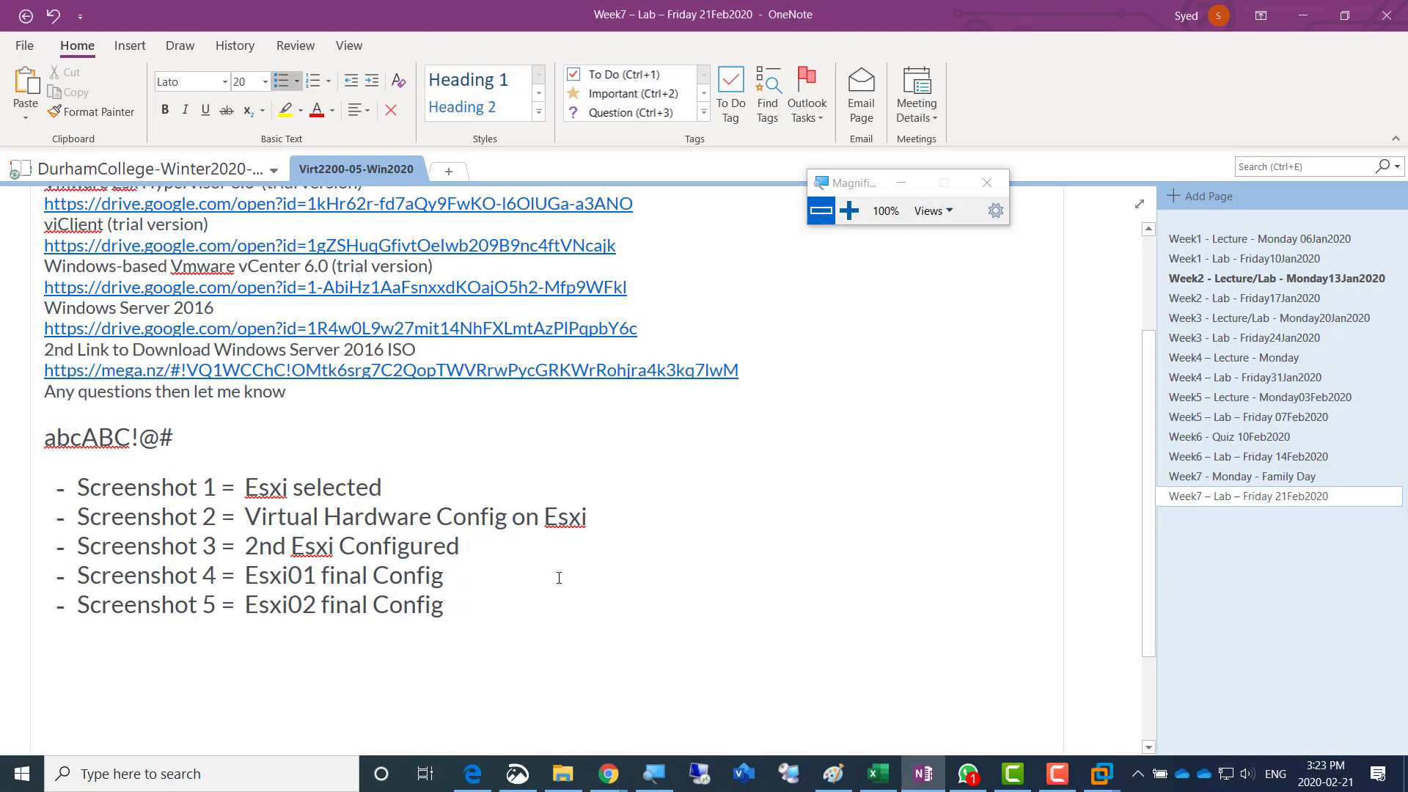
pyautogui.hotkey('shift', 'Home')
pyautogui.hotkey('ctrl', 'c')
pyautogui.press('End')
pyautogui.press('Return')
pyautogui.hotkey('ctrl', 'v')
# - Change the duplicated list item to read "Screenshot 6 = windows VM Summary"
pyautogui.press('Home')
pyautogui.press('Right')
pyautogui.press('Right')
pyautogui.press('Right')
pyautogui.press('Right')
pyautogui.press('Right')
pyautogui.press('Right')
pyautogui.press('Right')
pyautogui.press('Right')
pyautogui.press('Right')
pyautogui.press('Right')
pyautogui.press('Right')
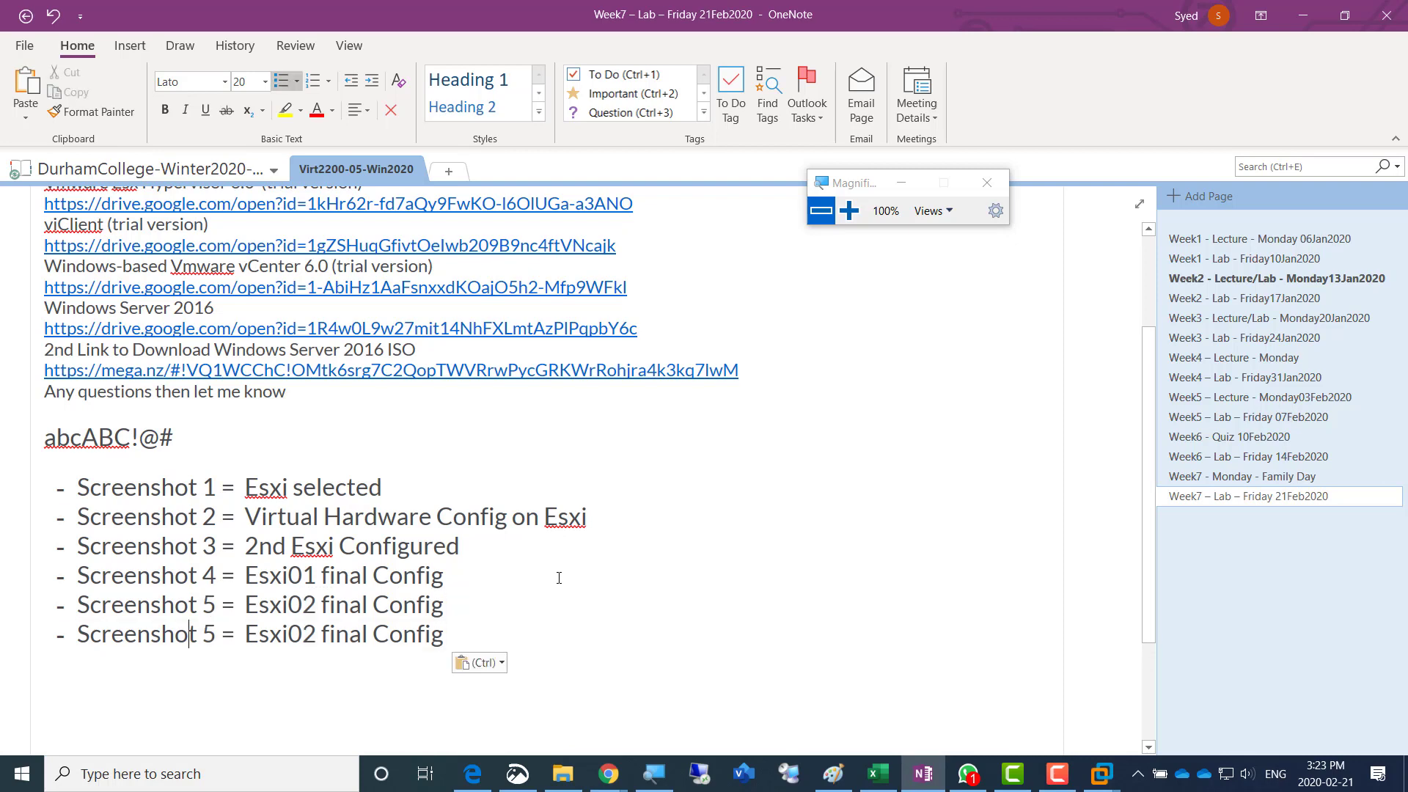
pyautogui.hotkey('shift', 'Right')
pyautogui.write('6')
pyautogui.press('Right')
pyautogui.press('Right')
pyautogui.press('Right')
pyautogui.hotkey('shift', 'Right')
pyautogui.hotkey('shift', 'Right')
pyautogui.hotkey('shift', 'Right')
pyautogui.hotkey('shift', 'Right')
pyautogui.hotkey('shift', 'Right')
pyautogui.hotkey('shift', 'Right')
pyautogui.hotkey('shift', 'Right')
pyautogui.hotkey('shift', 'Right')
pyautogui.hotkey('shift', 'Right')
pyautogui.hotkey('shift', 'Right')
pyautogui.hotkey('shift', 'Right')
pyautogui.hotkey('shift', 'Right')
pyautogui.hotkey('shift', 'Right')
pyautogui.hotkey('shift', 'Right')
pyautogui.hotkey('shift', 'Right')
pyautogui.hotkey('shift', 'Right')
pyautogui.hotkey('shift', 'Right')
pyautogui.hotkey('shift', 'Right')
pyautogui.hotkey('shift', 'Right')
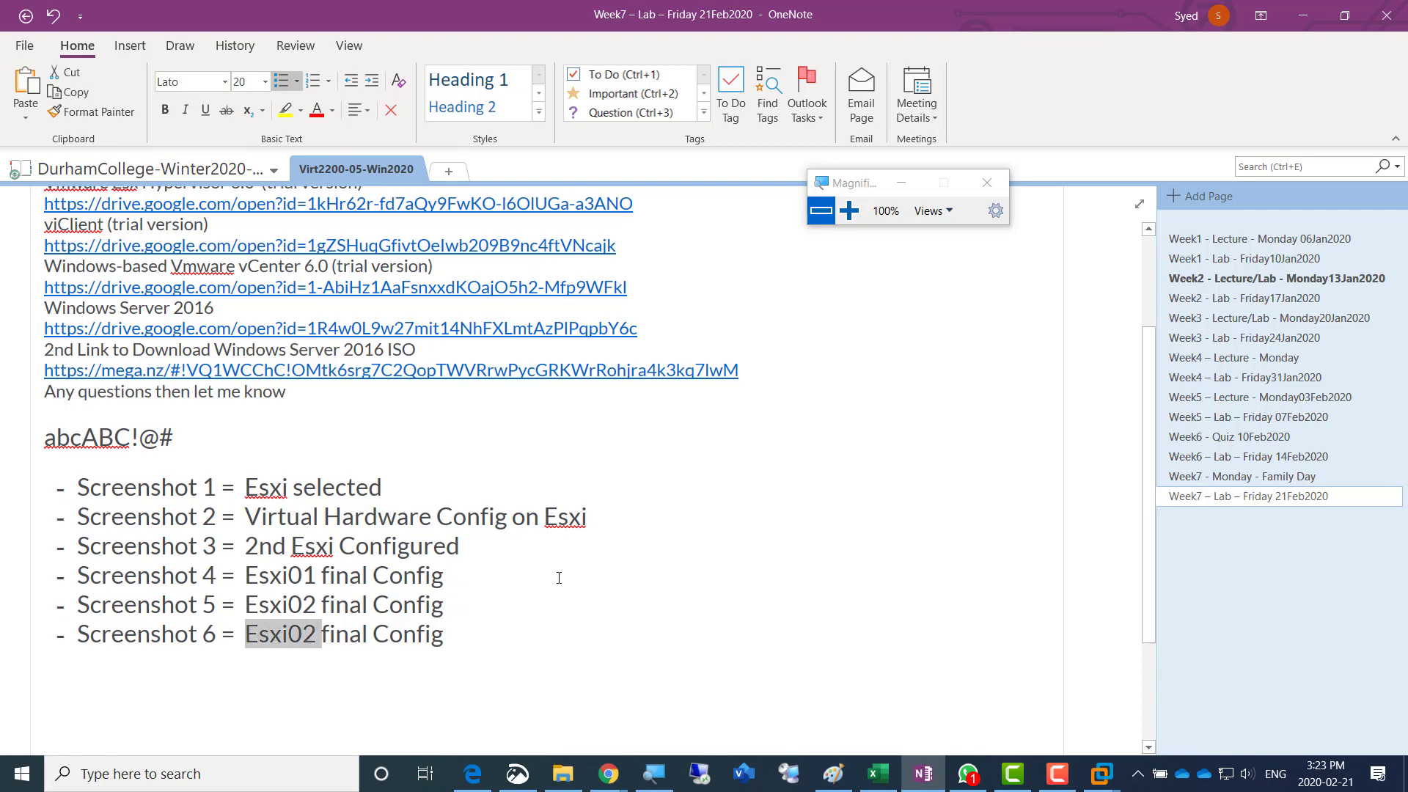
pyautogui.write('w')
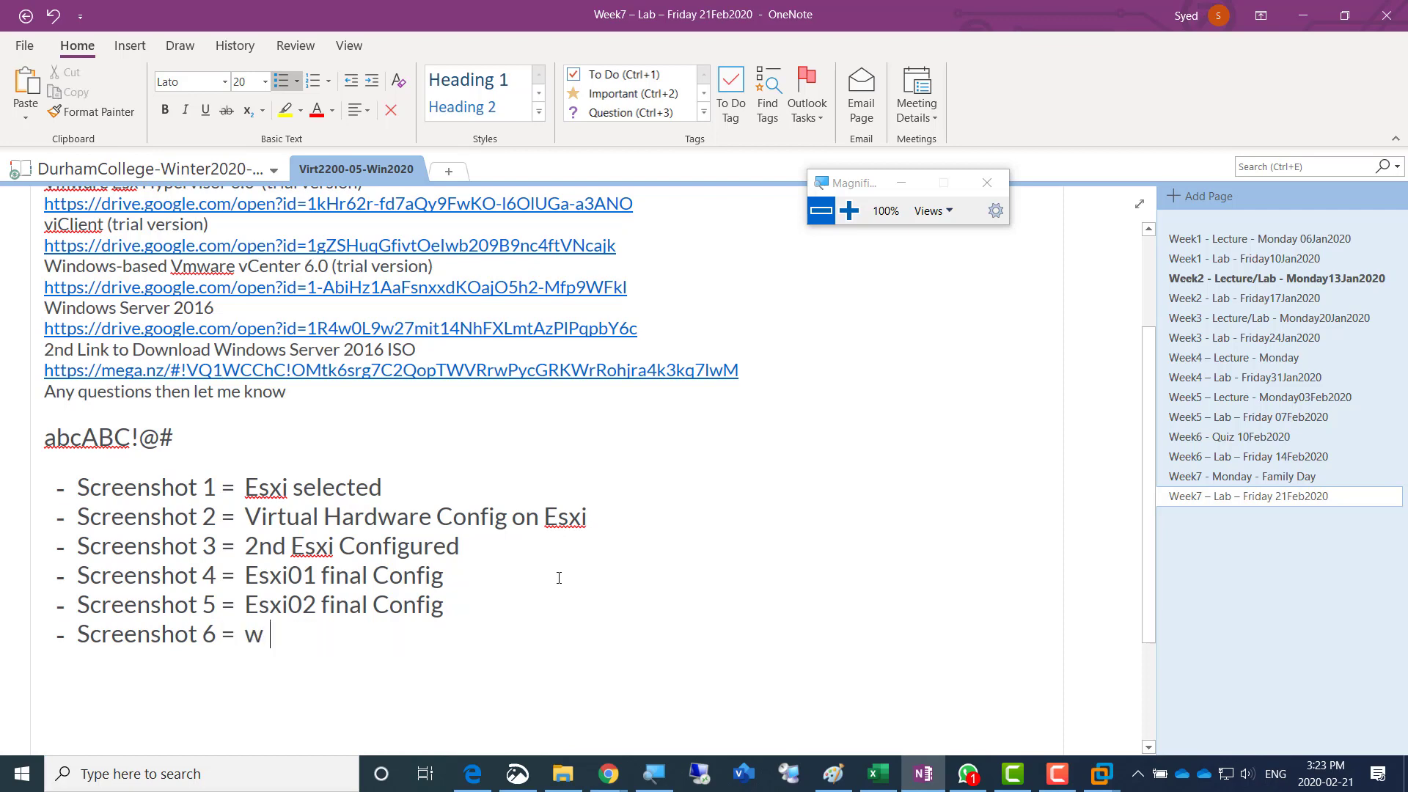
pyautogui.write('indows VM Summary')
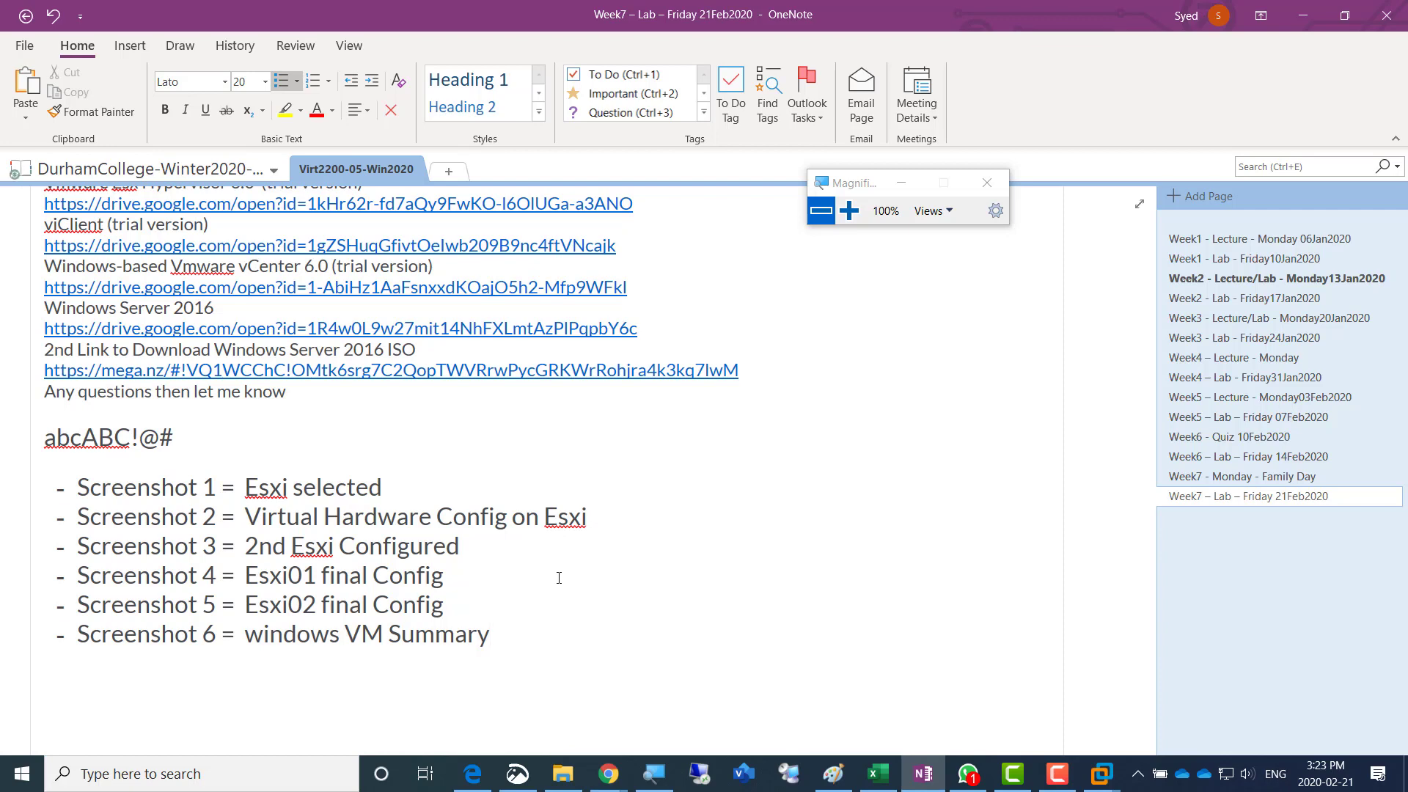
# - Switch back to VMware Workstation and finish the wizard, leaving the new virtual machine set to power on after creation
pyautogui.hotkey('alt', 'Tab')
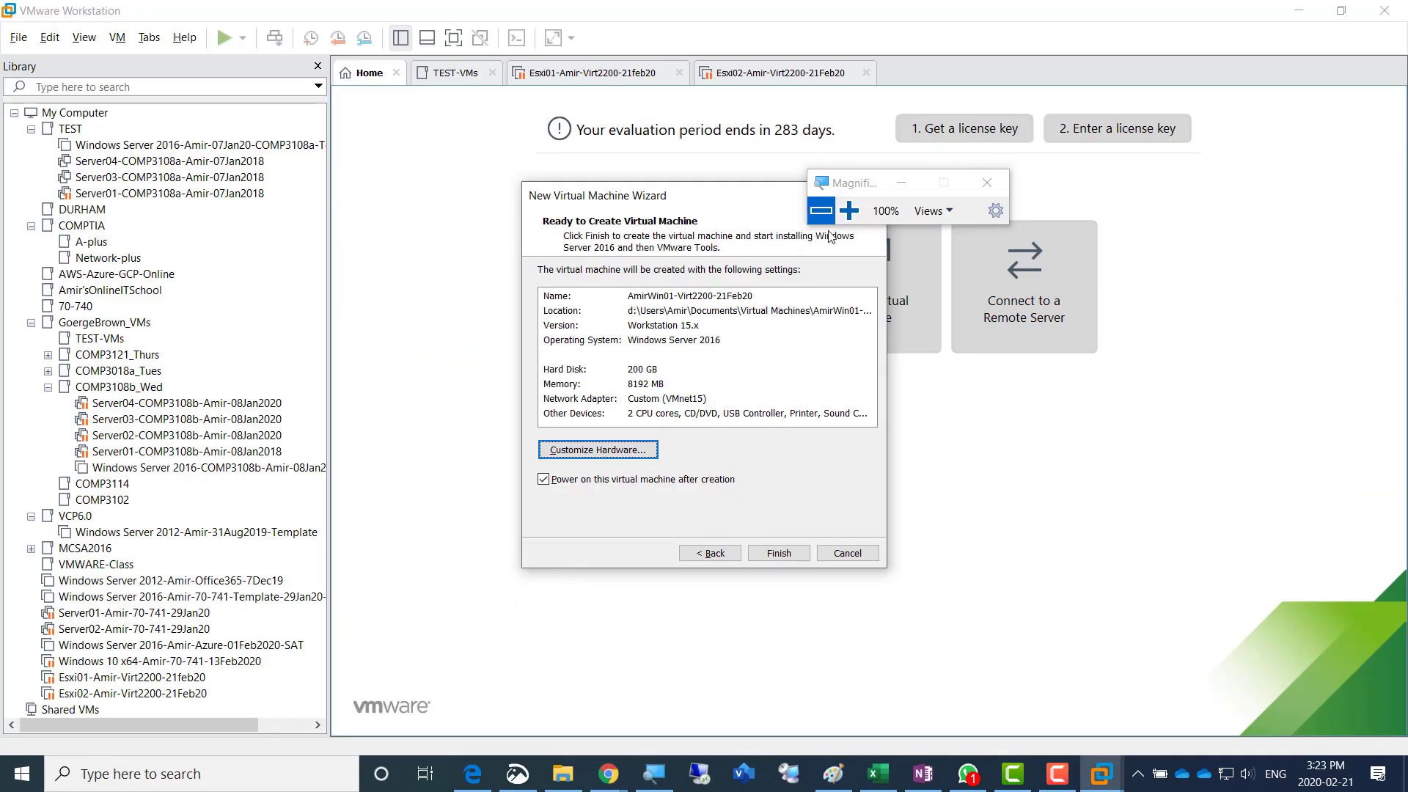
pyautogui.click(849, 212)
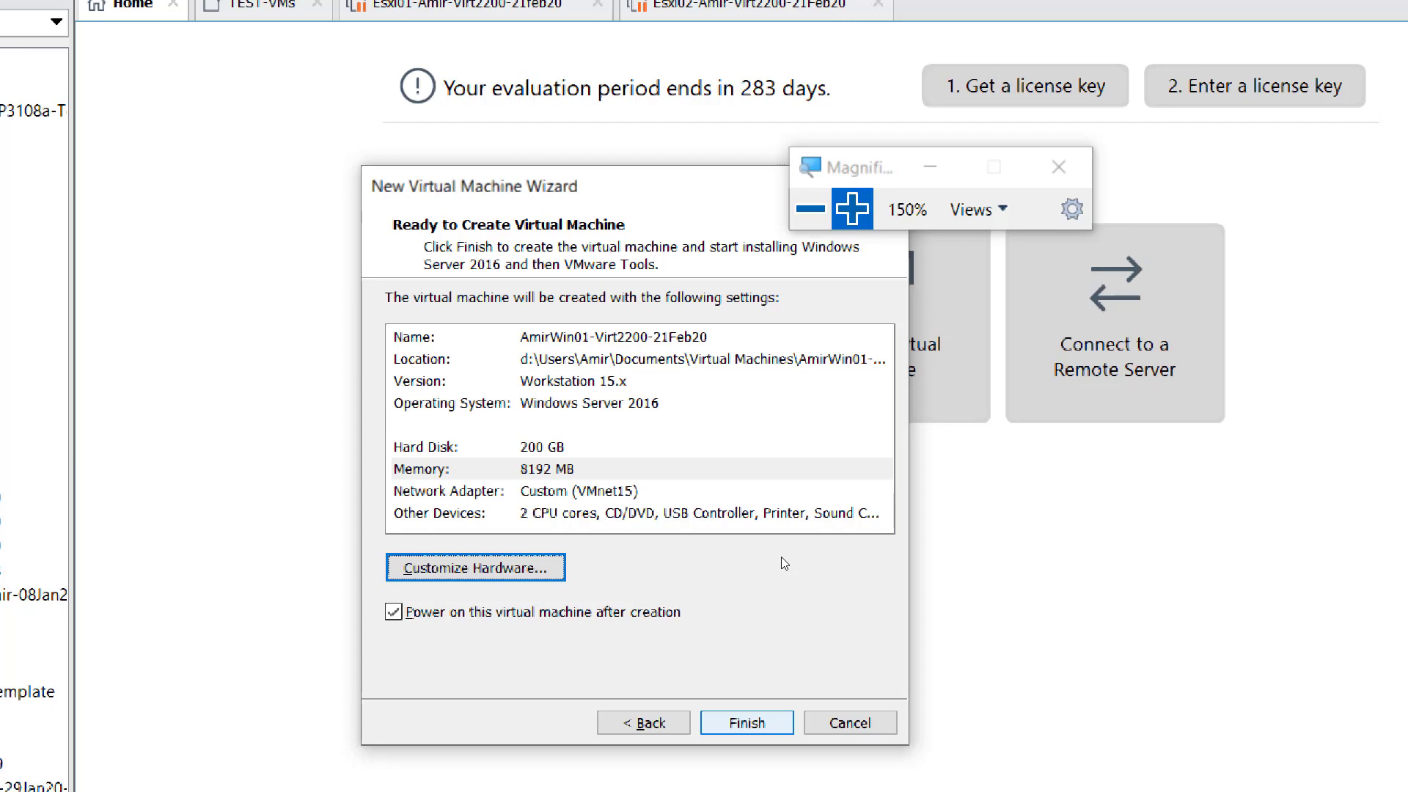
pyautogui.click(747, 723)
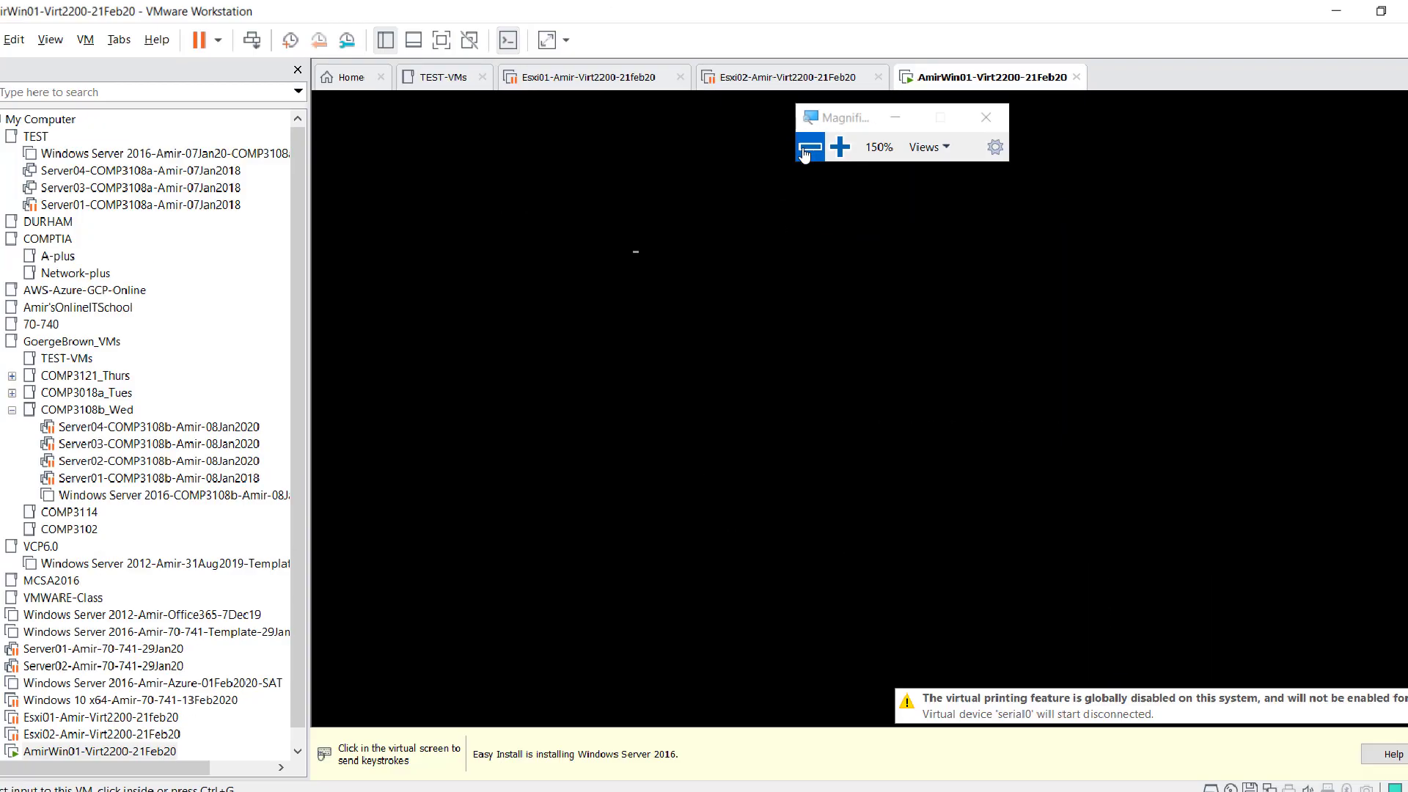
pyautogui.click(806, 149)
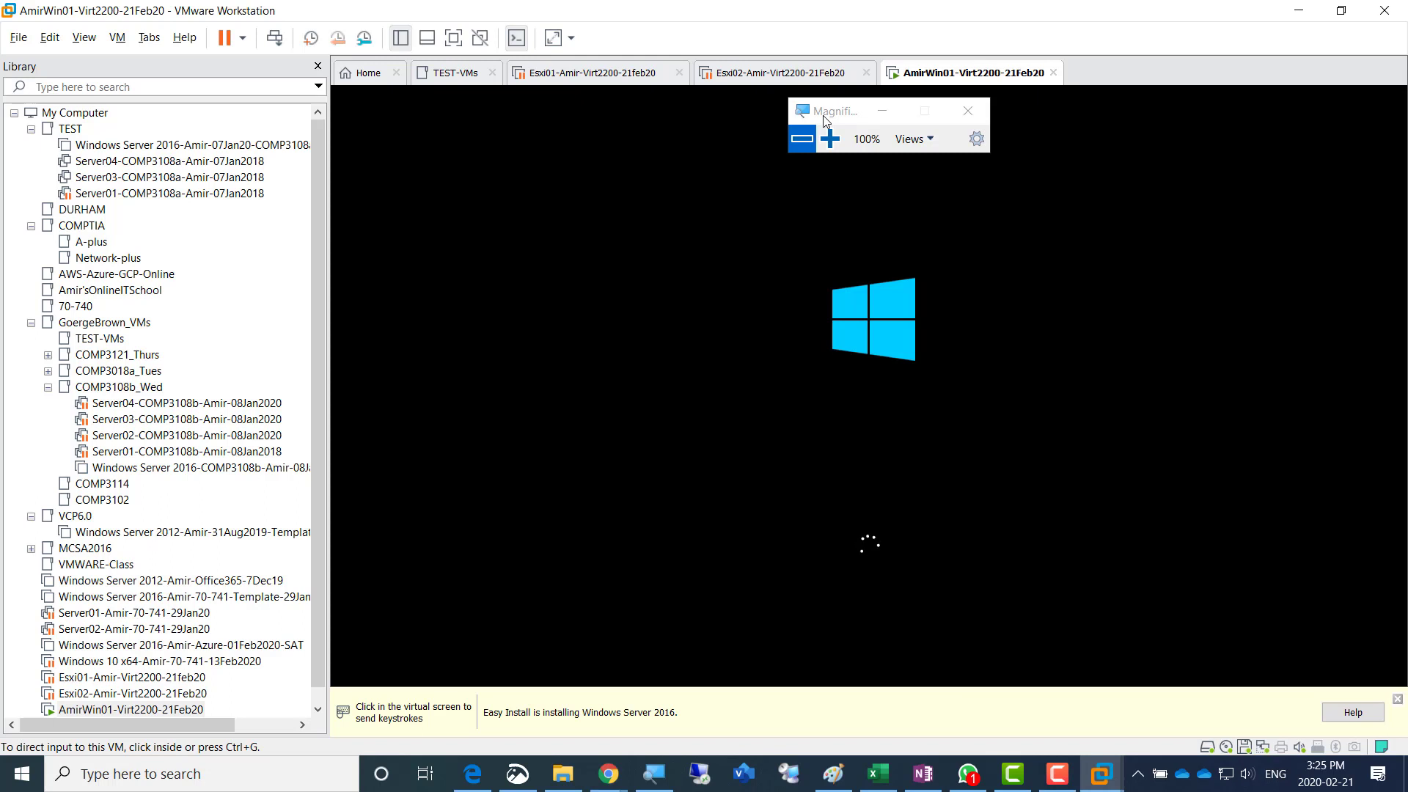
pyautogui.moveTo(824, 119); pyautogui.dragTo(743, 6)
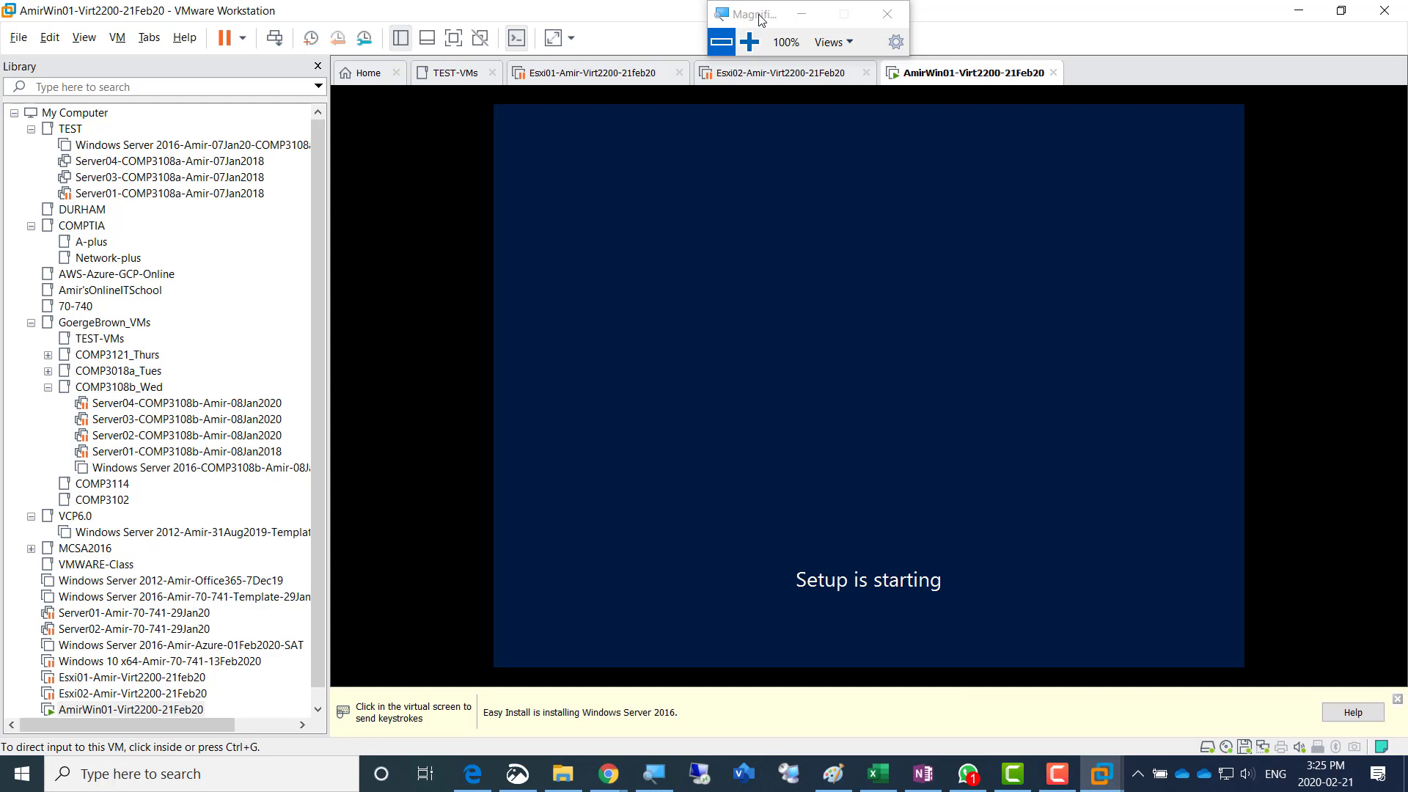
pyautogui.moveTo(760, 18); pyautogui.dragTo(788, 18)
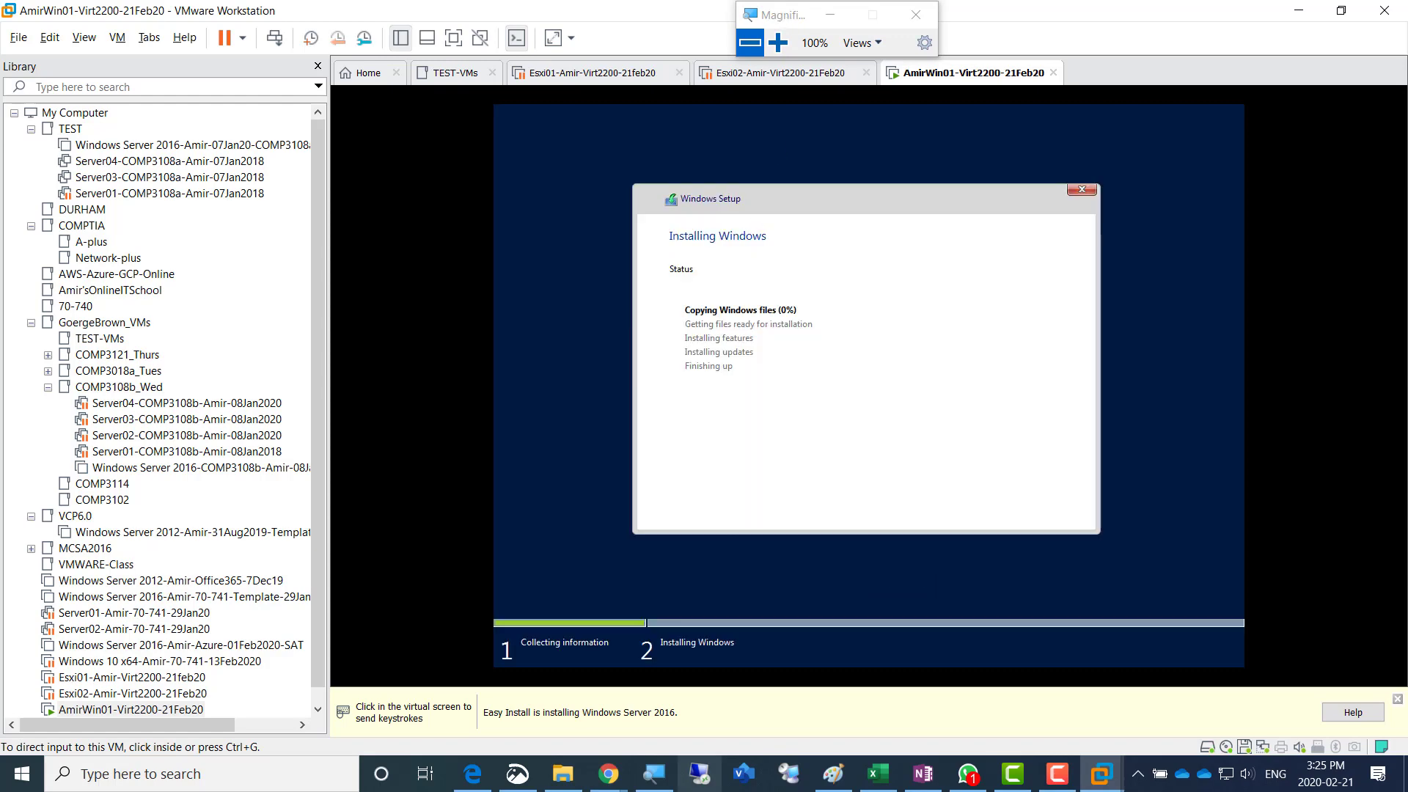
# - Switch to Paint, add three line breaks after the Esxi01 domain name in the notes text box, and return to VMware Workstation
pyautogui.click(833, 773)
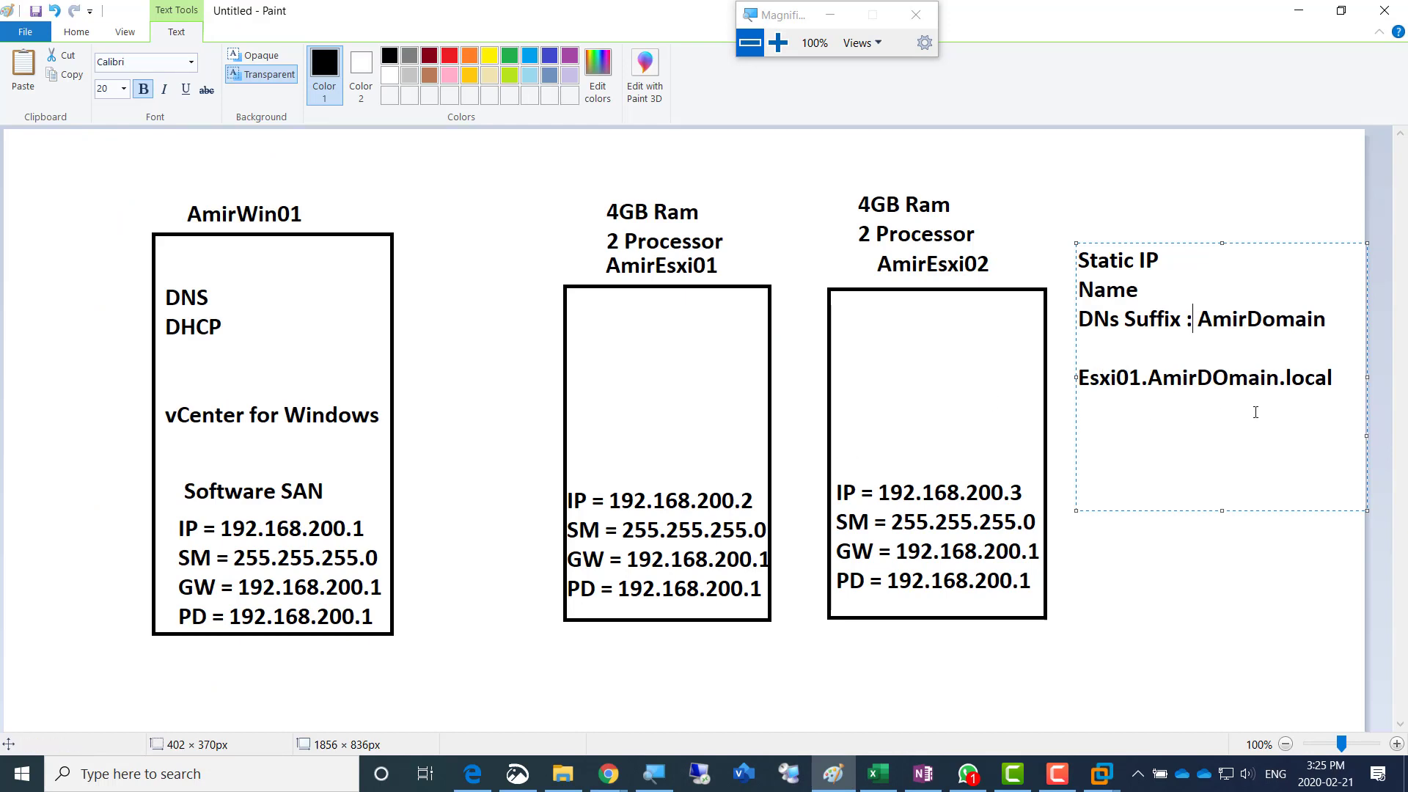
pyautogui.click(1333, 378)
pyautogui.press('Return')
pyautogui.press('Return')
pyautogui.press('Return')
pyautogui.hotkey('alt', 'Tab')
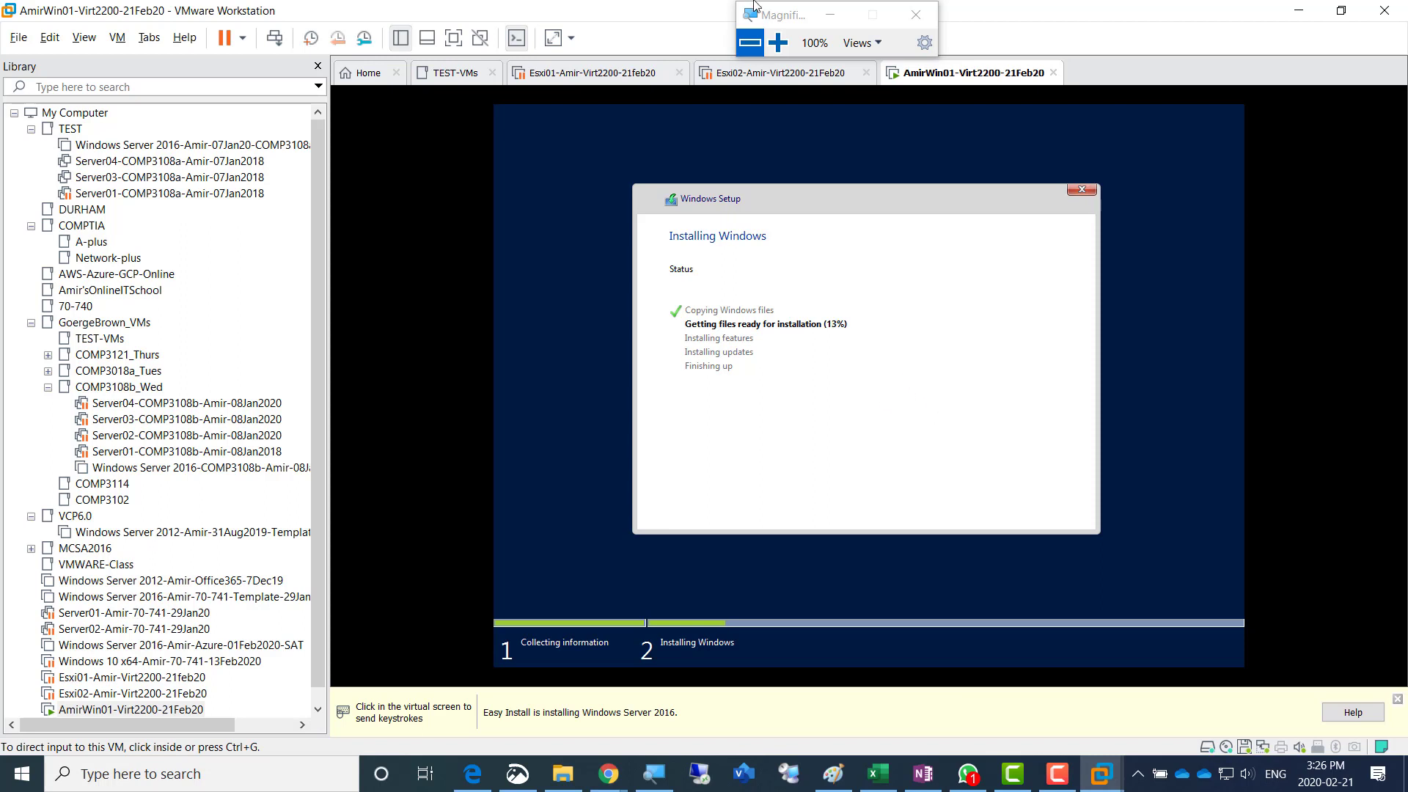
pyautogui.moveTo(884, 18); pyautogui.dragTo(1186, 20)
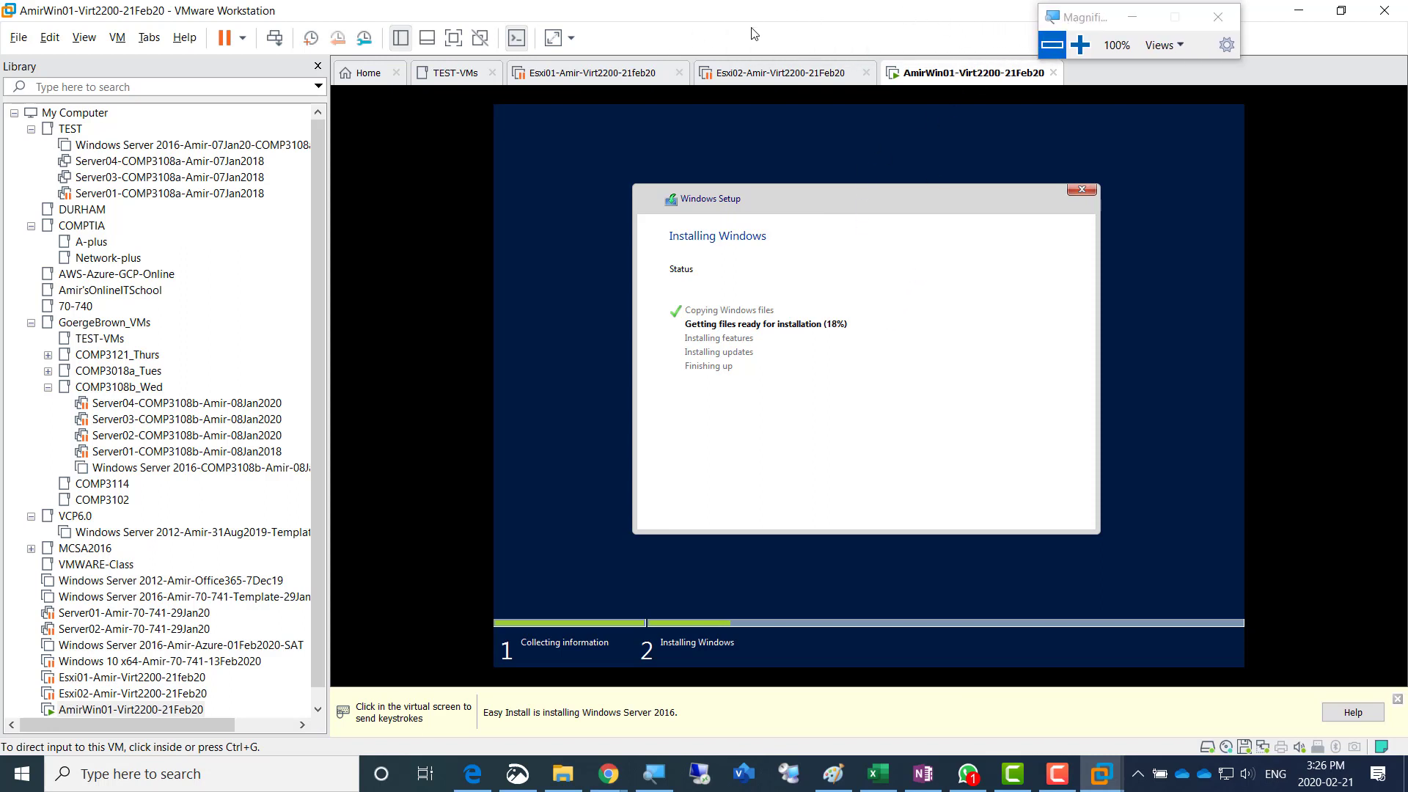
pyautogui.click(834, 778)
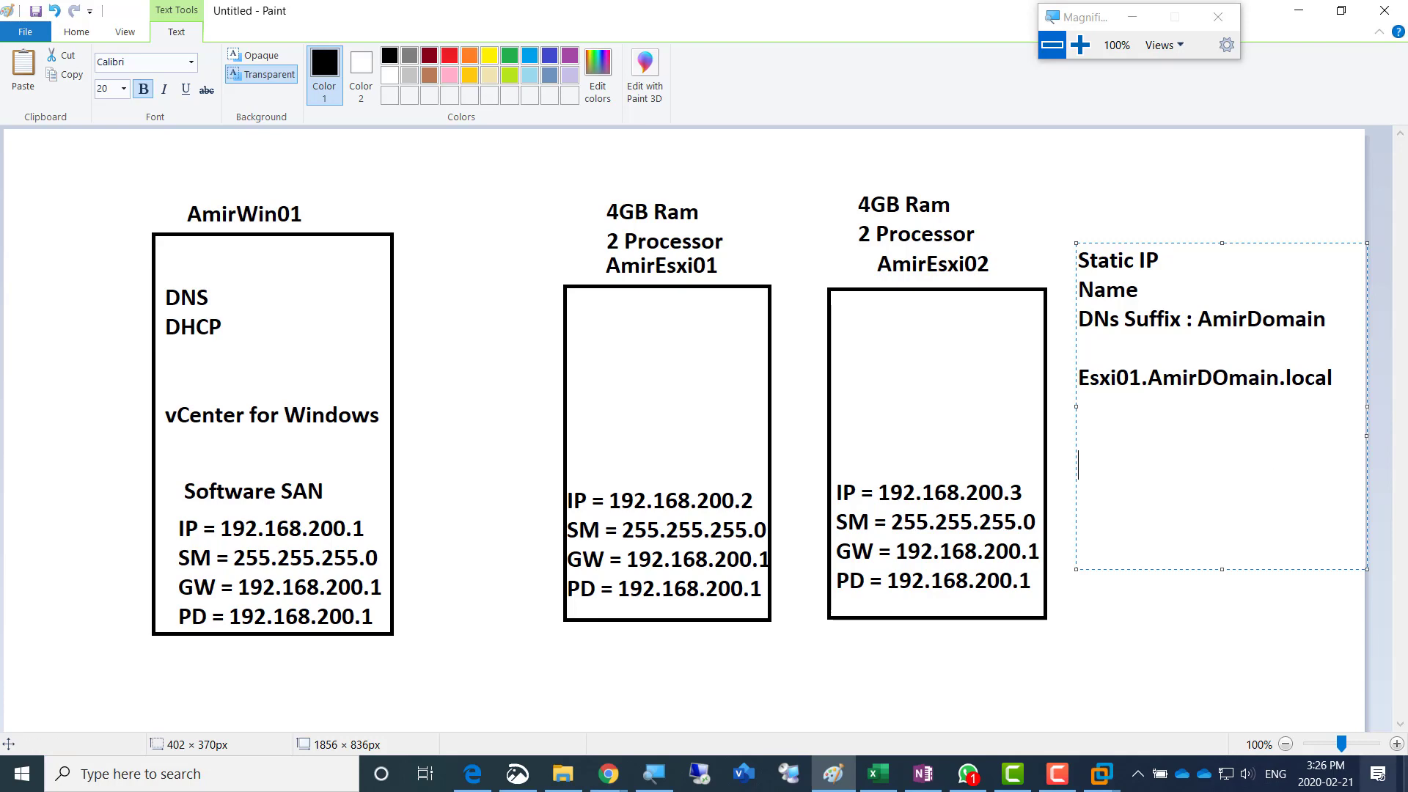
pyautogui.click(1102, 774)
pyautogui.click(1298, 684)
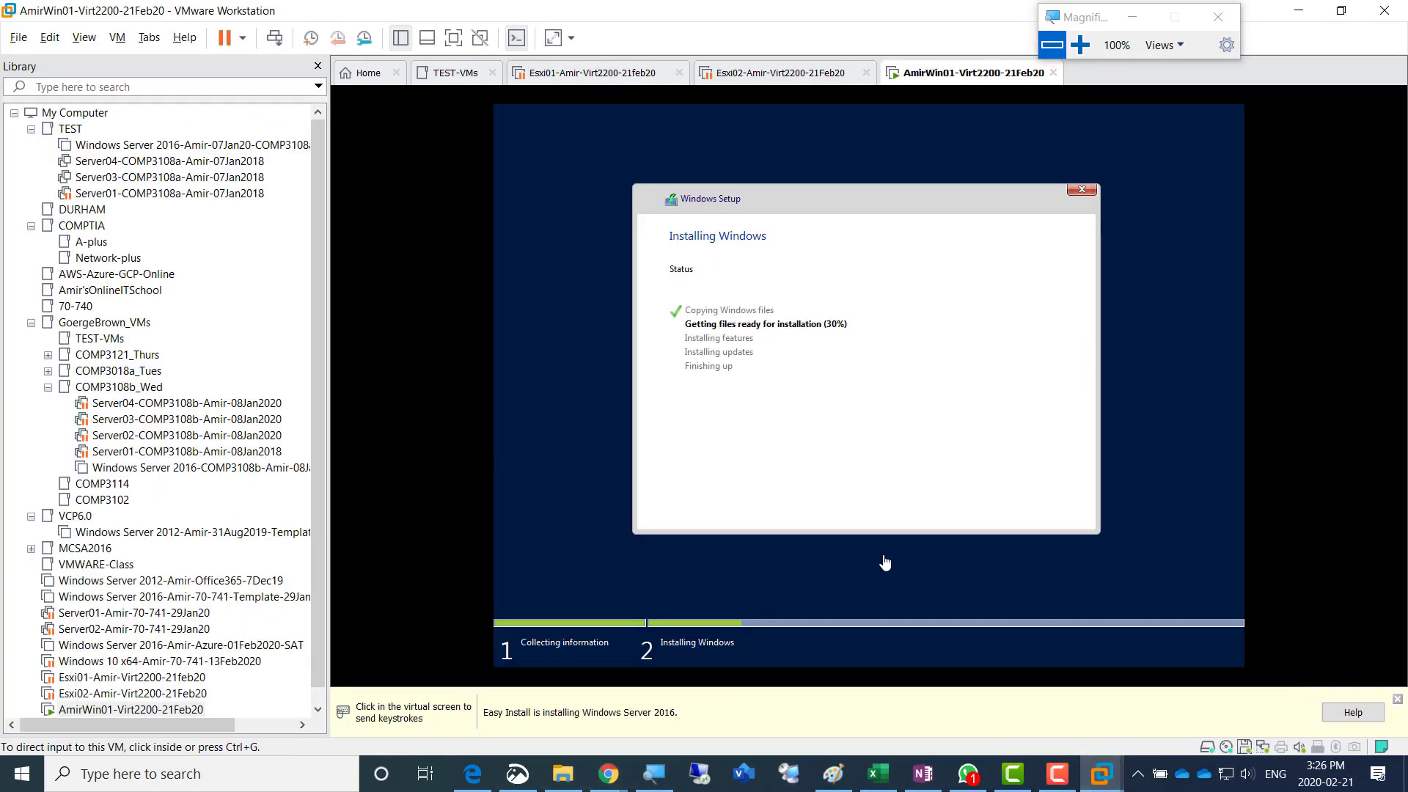
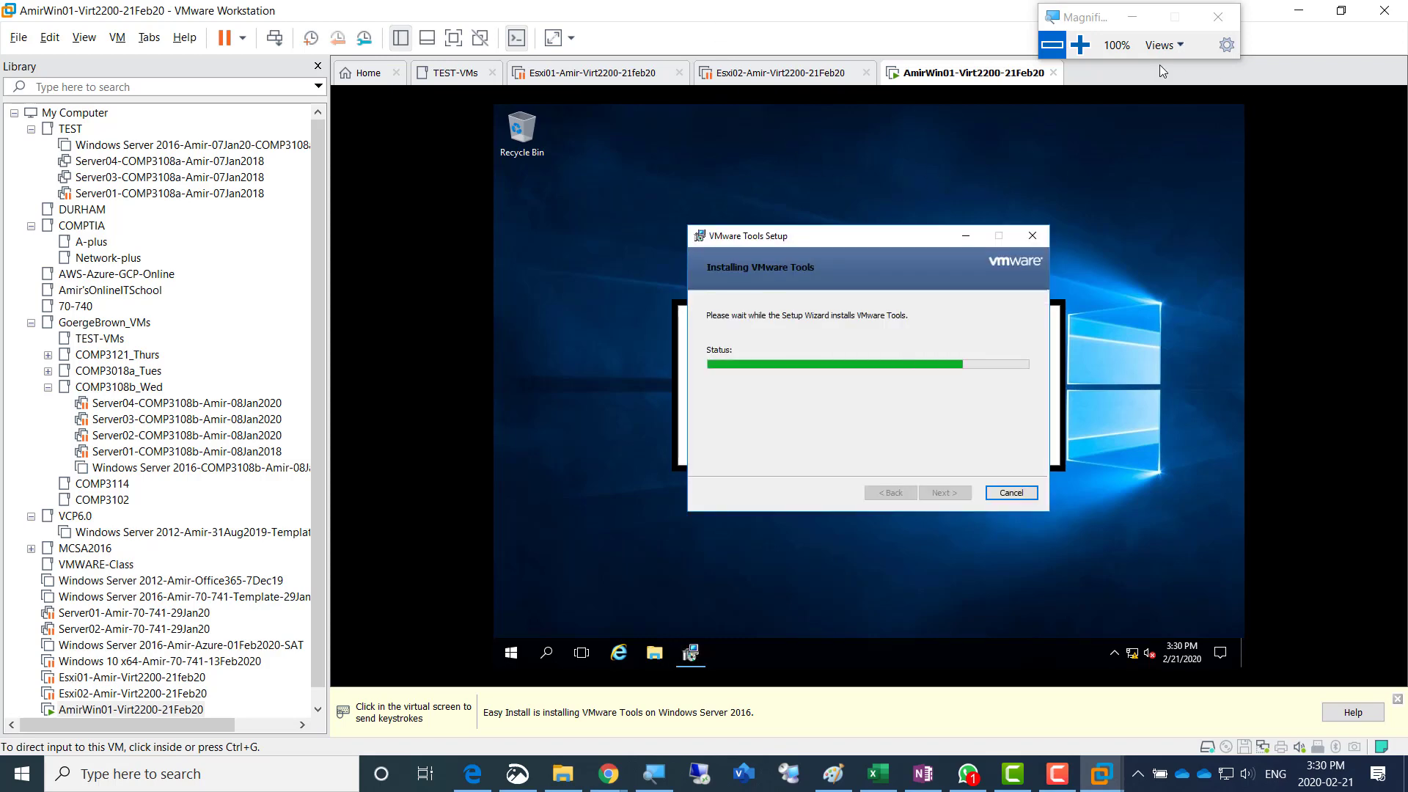
# - Accept the restart of the Windows Server virtual machine to complete the VMware Tools installation
pyautogui.click(1081, 46)
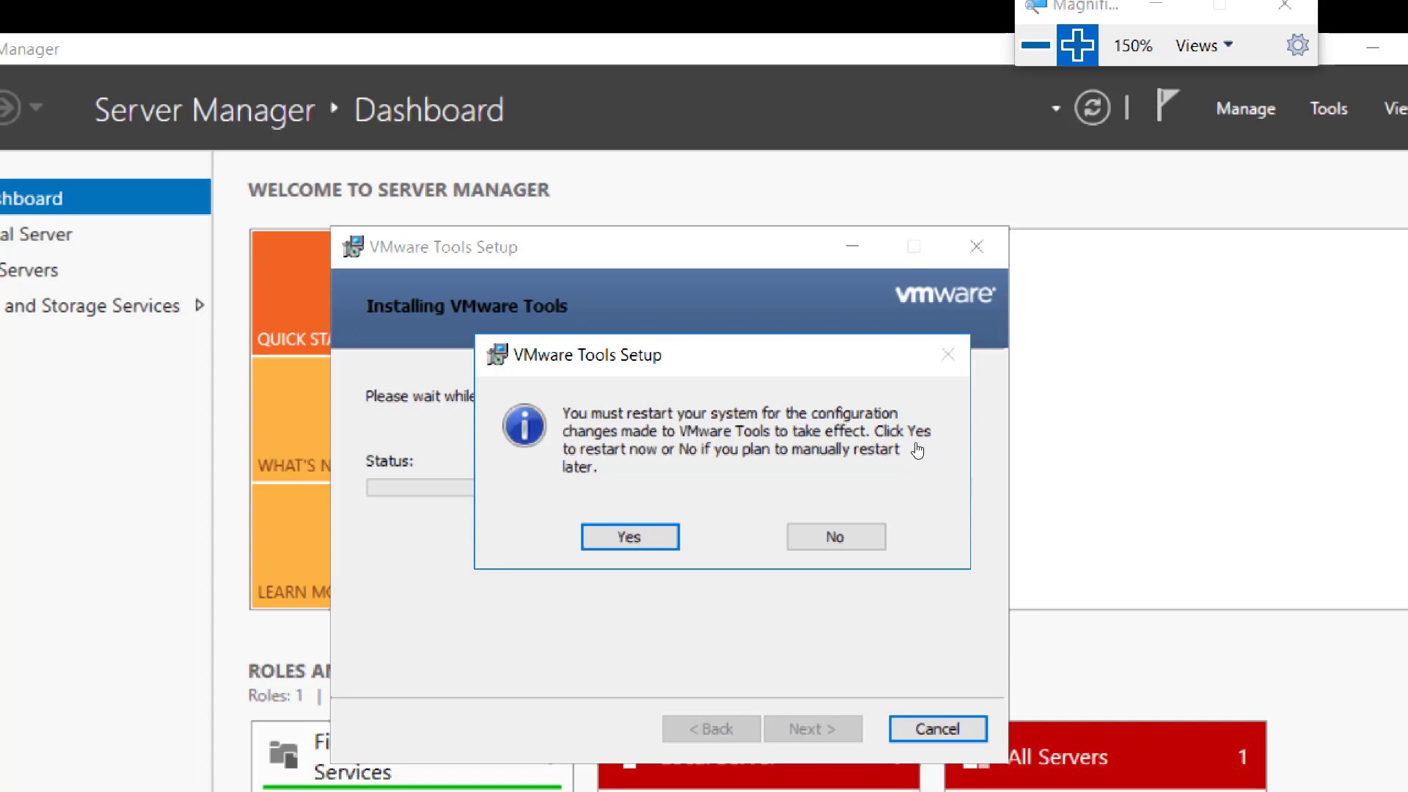
pyautogui.click(798, 449)
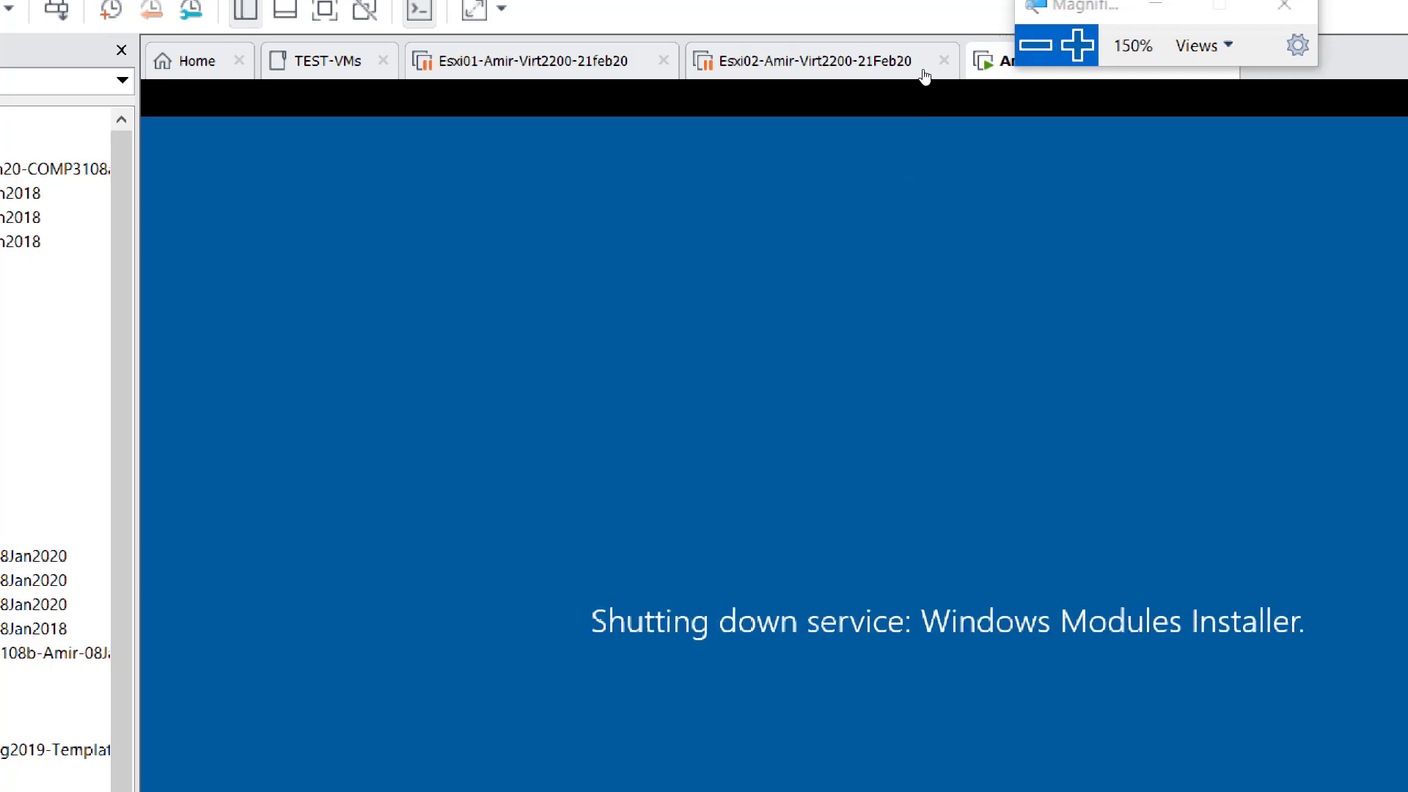
pyautogui.click(1036, 46)
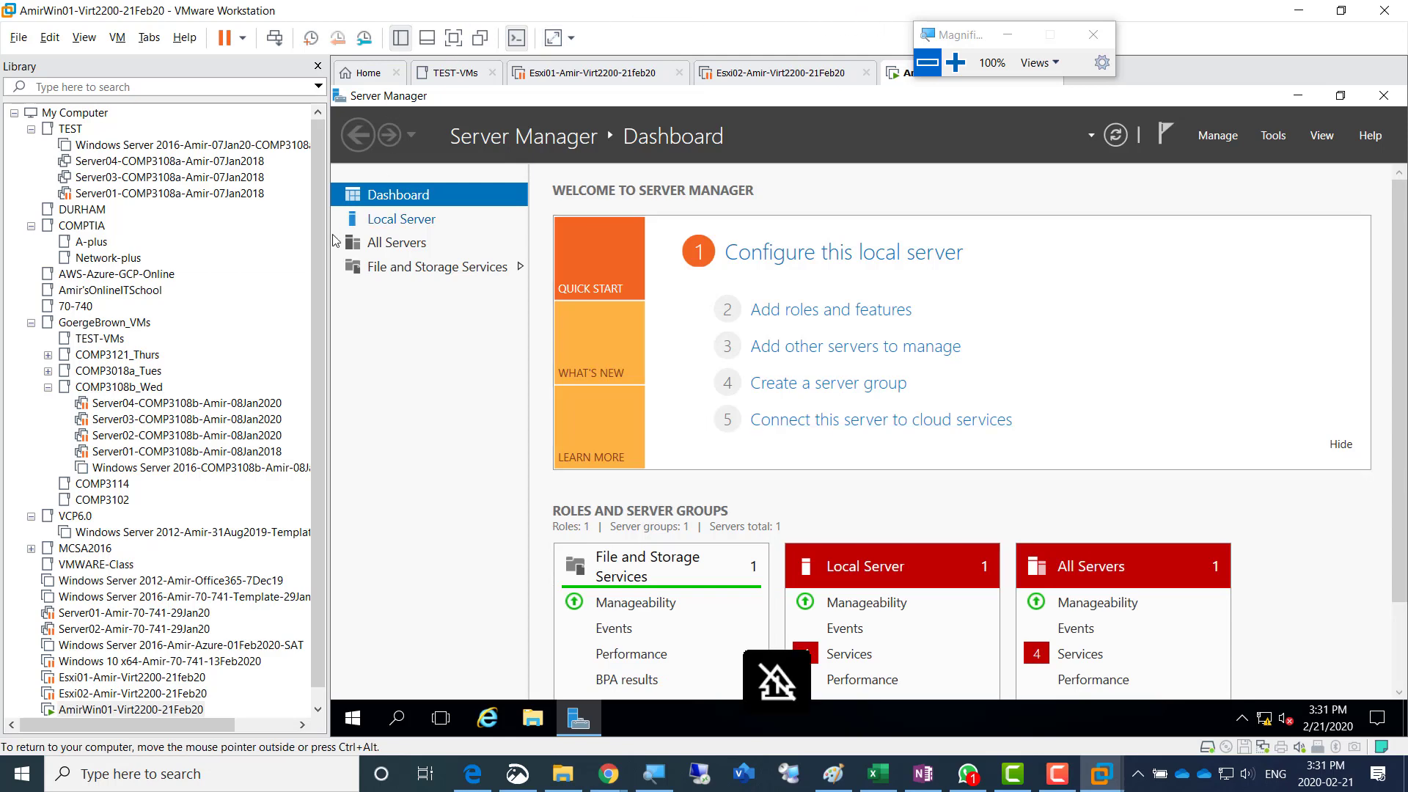
# - Widen the library and move the Esxi01, Esxi02 and AmirWin01 virtual machines into the DURHAM folder
pyautogui.moveTo(329, 240); pyautogui.dragTo(365, 242)
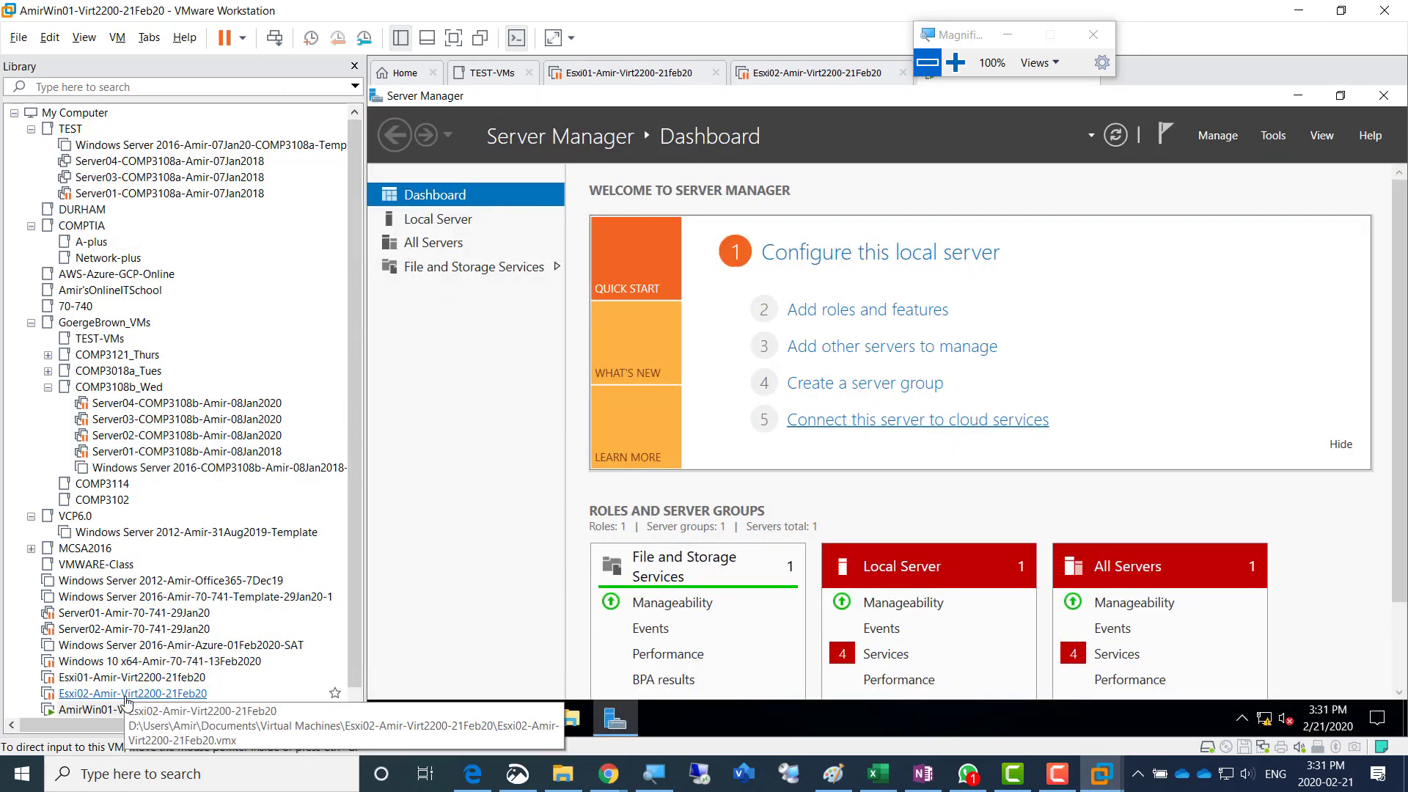
pyautogui.click(121, 678)
pyautogui.moveTo(115, 603); pyautogui.dragTo(82, 210)
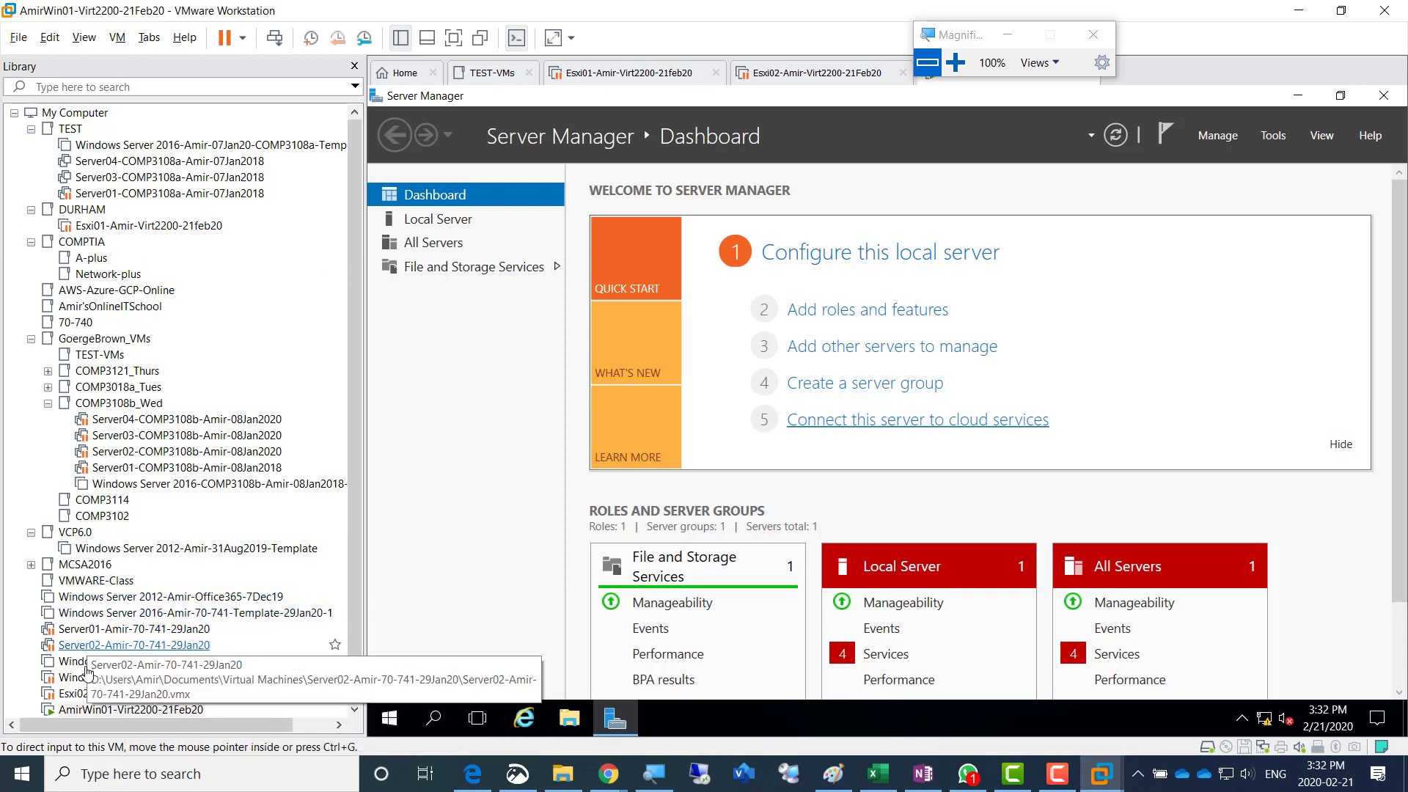
pyautogui.moveTo(117, 693); pyautogui.dragTo(122, 225)
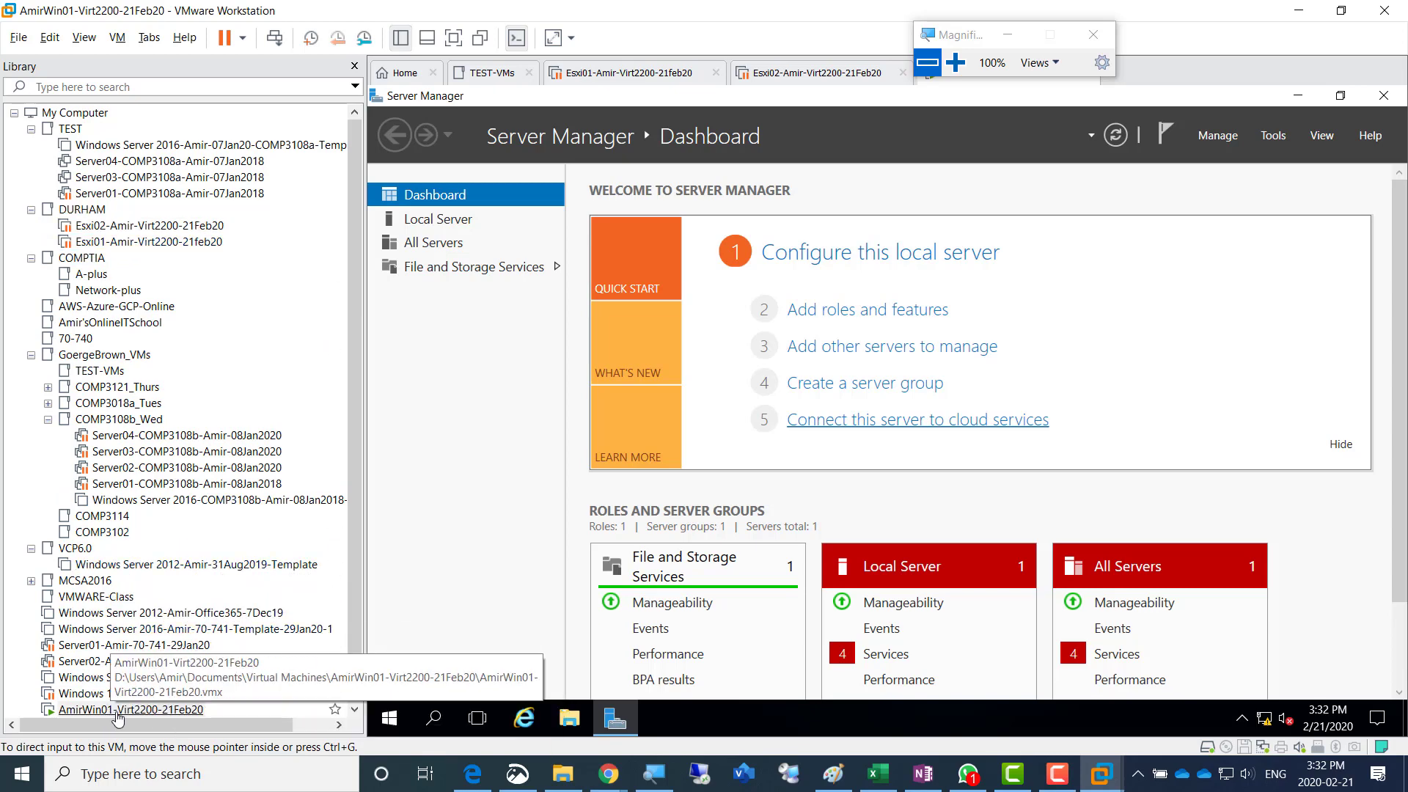
pyautogui.moveTo(117, 711); pyautogui.dragTo(103, 218)
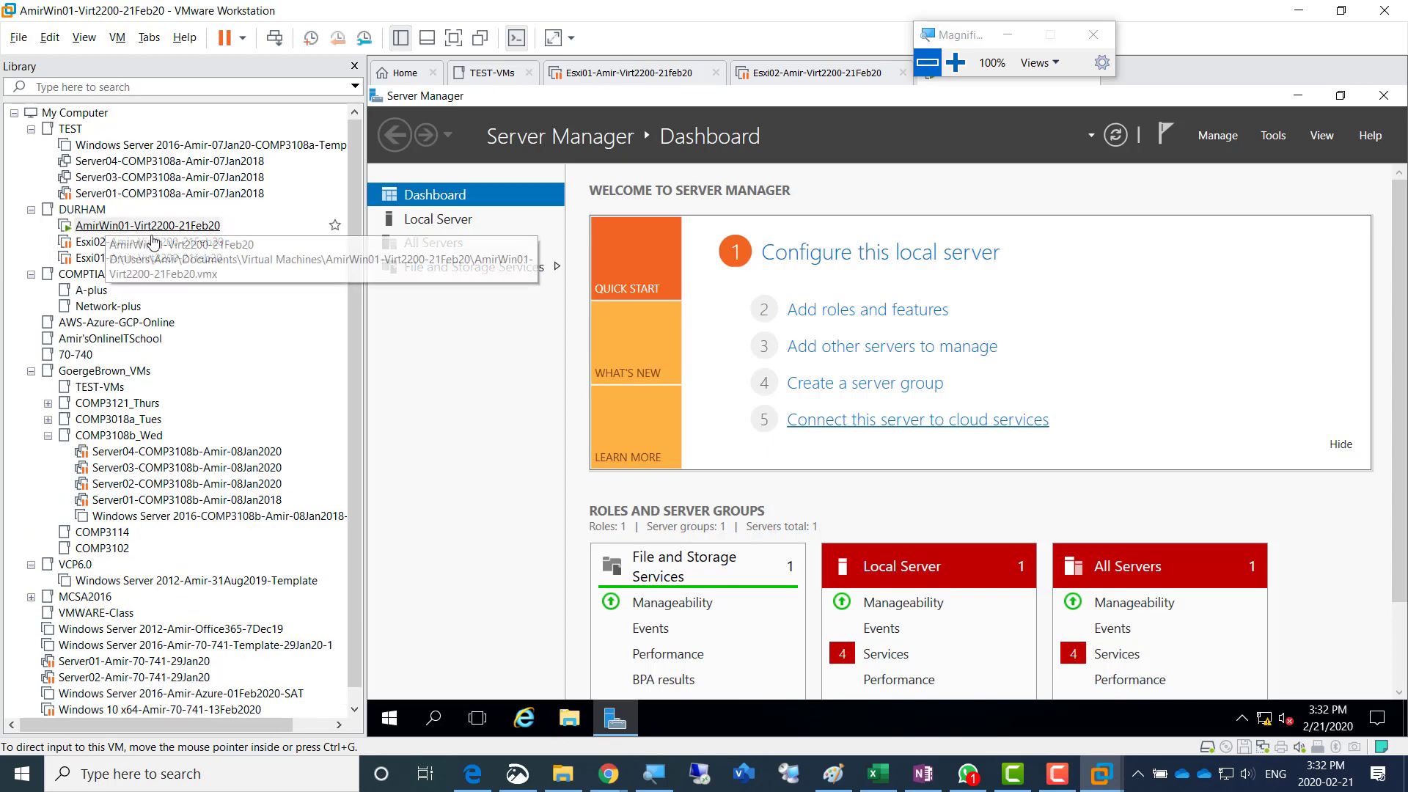
pyautogui.click(922, 783)
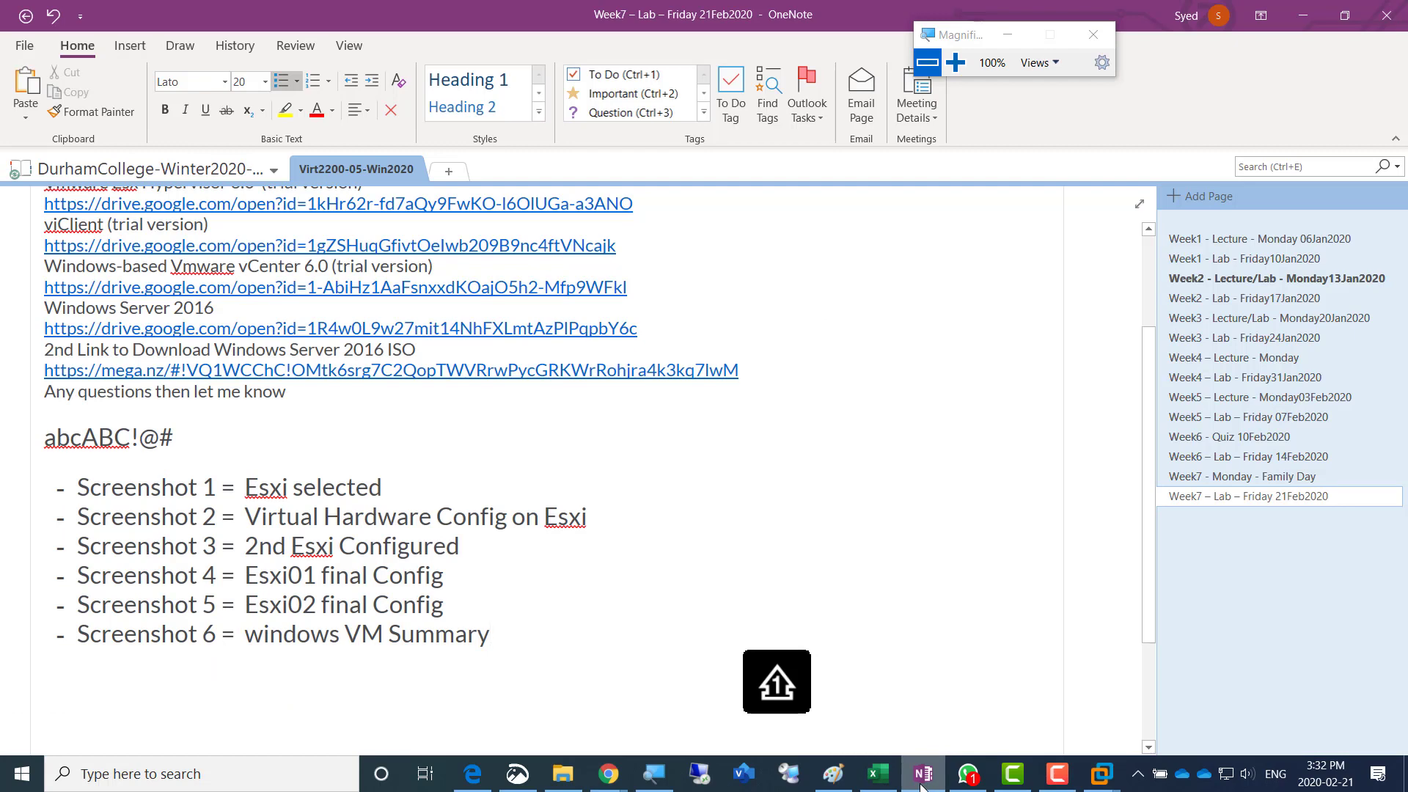
pyautogui.click(922, 783)
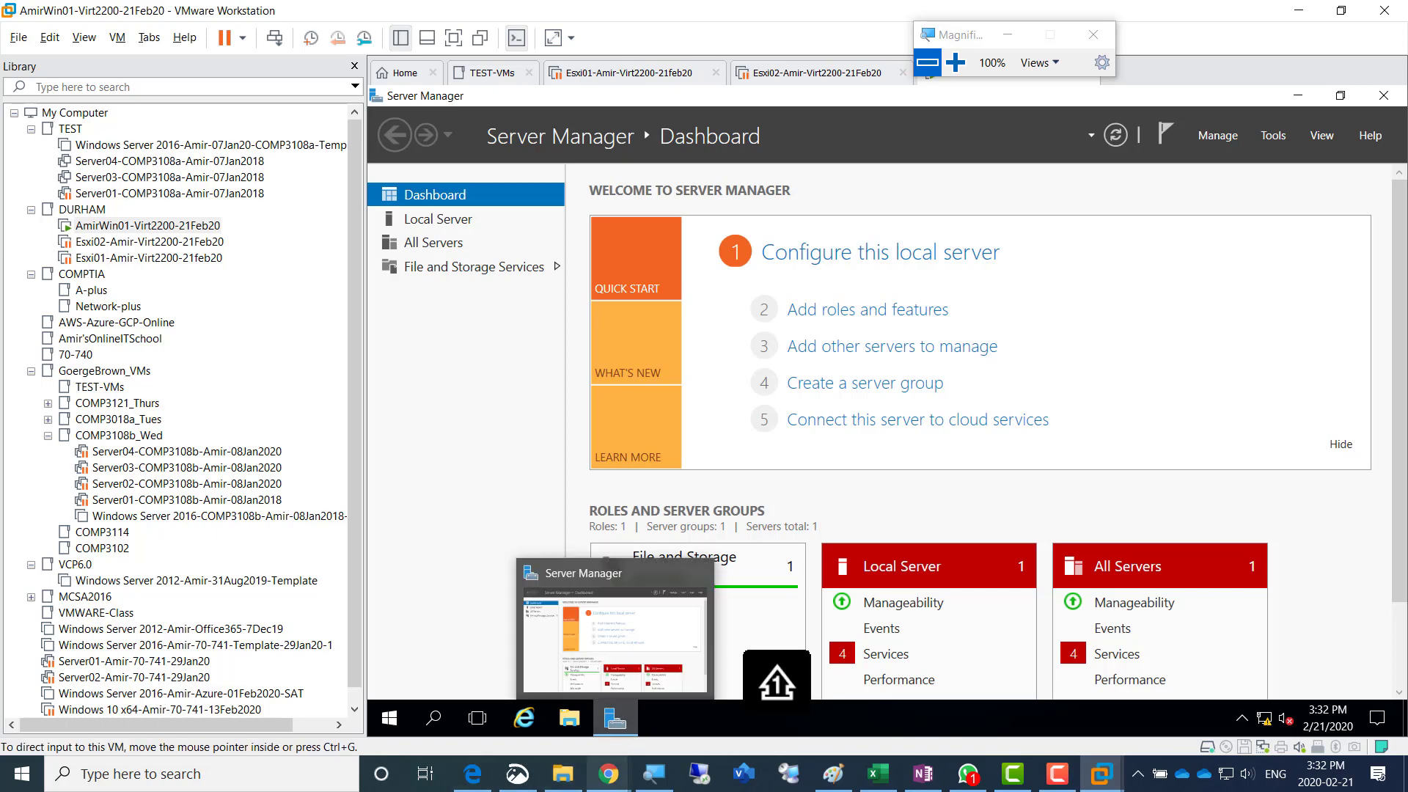
pyautogui.moveTo(607, 773)
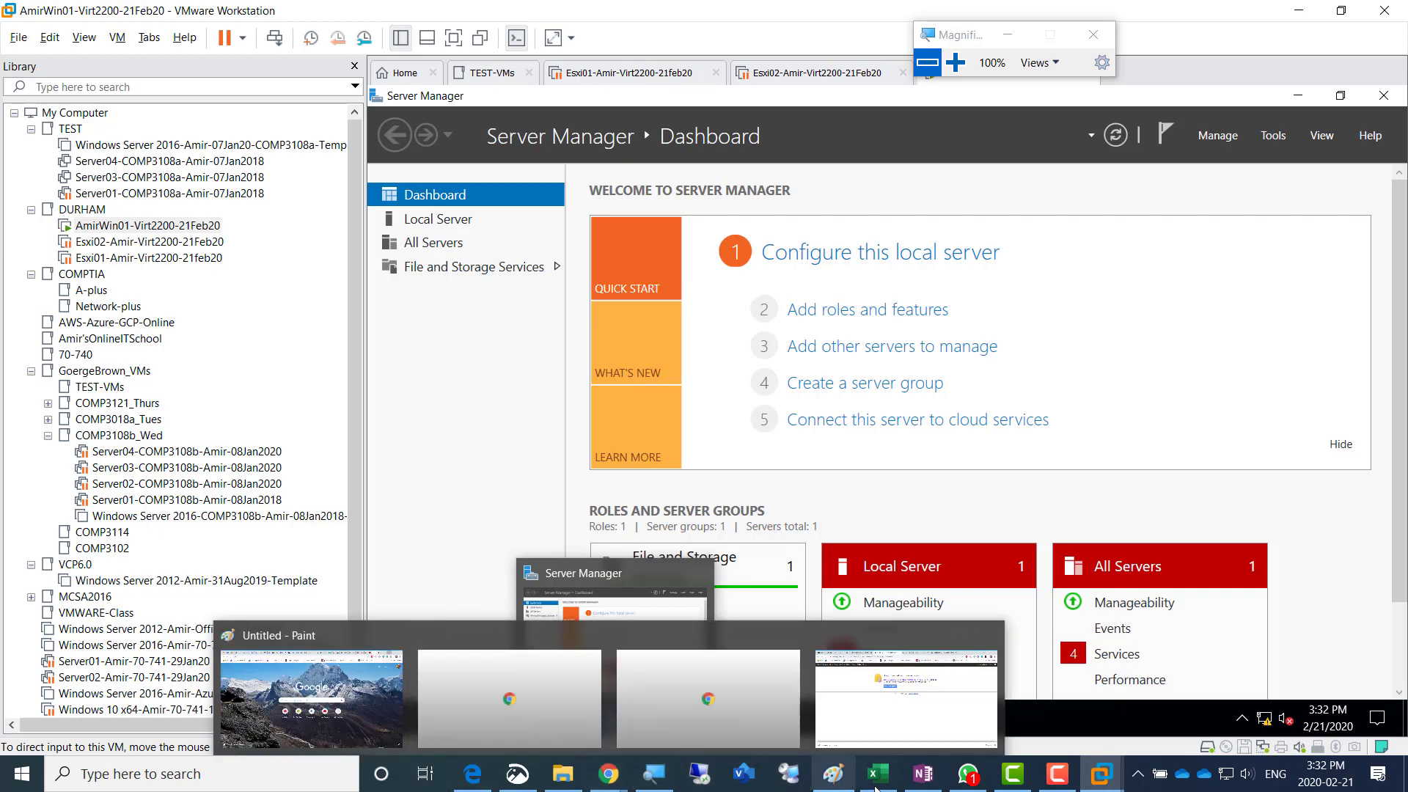
pyautogui.moveTo(1072, 764)
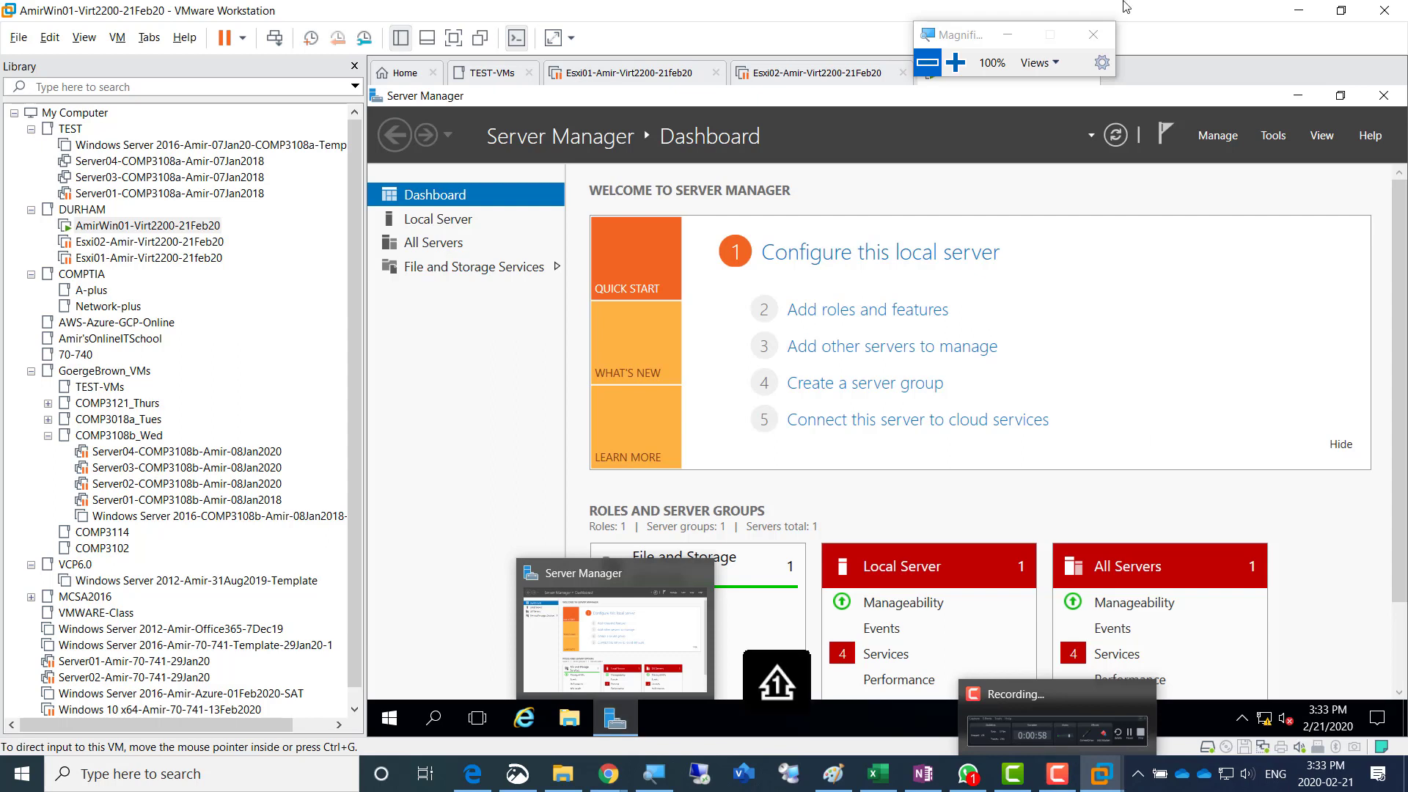
pyautogui.click(1057, 774)
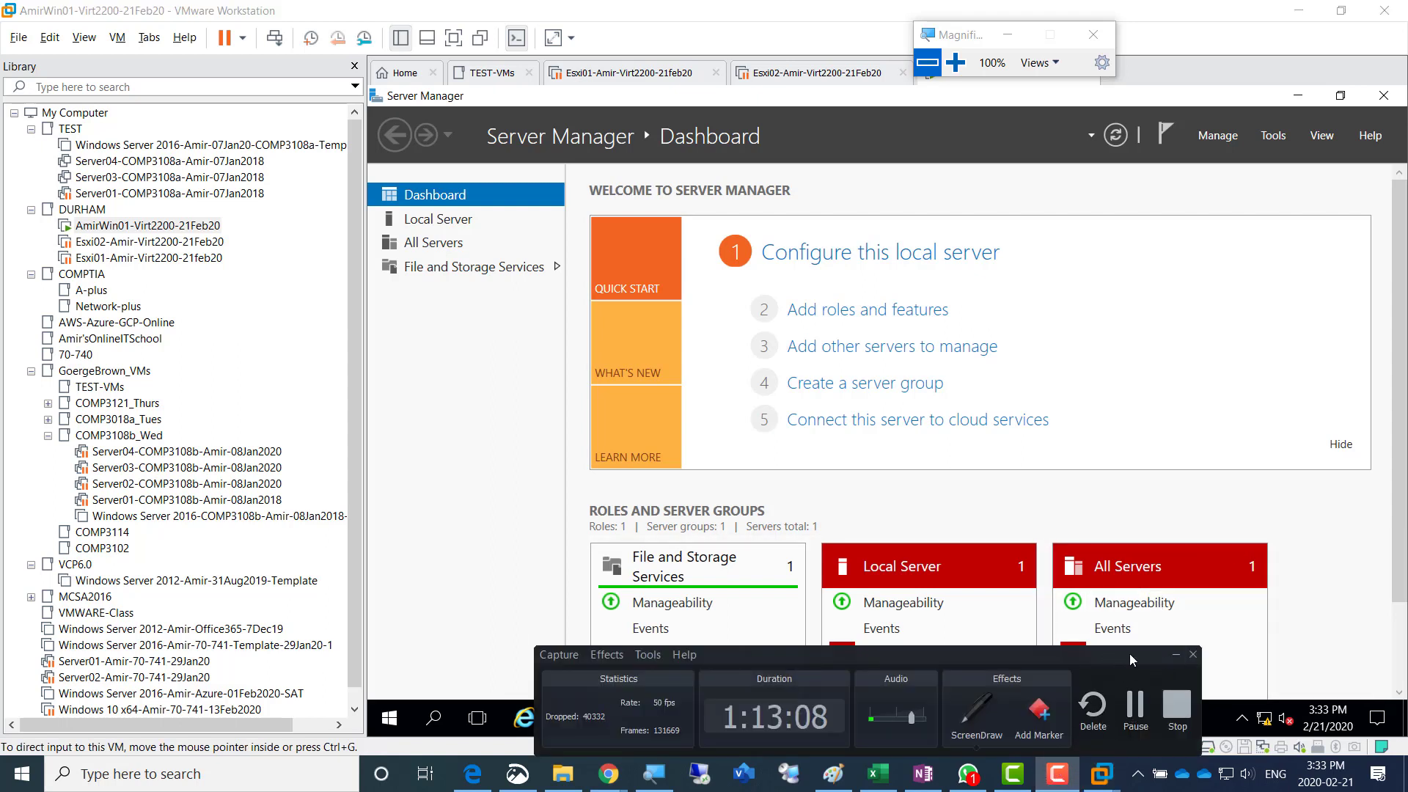
pyautogui.moveTo(1129, 653); pyautogui.dragTo(886, 399)
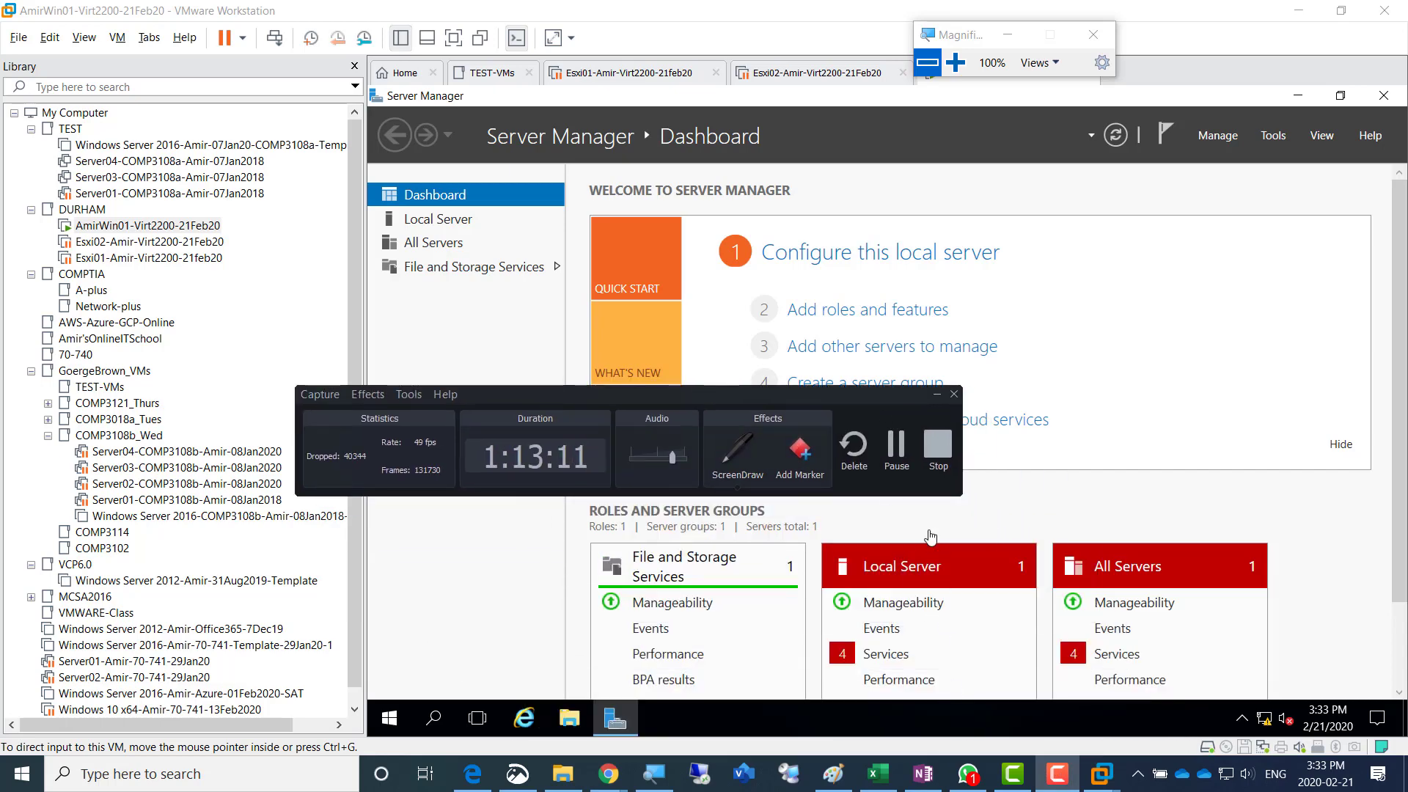
pyautogui.click(936, 400)
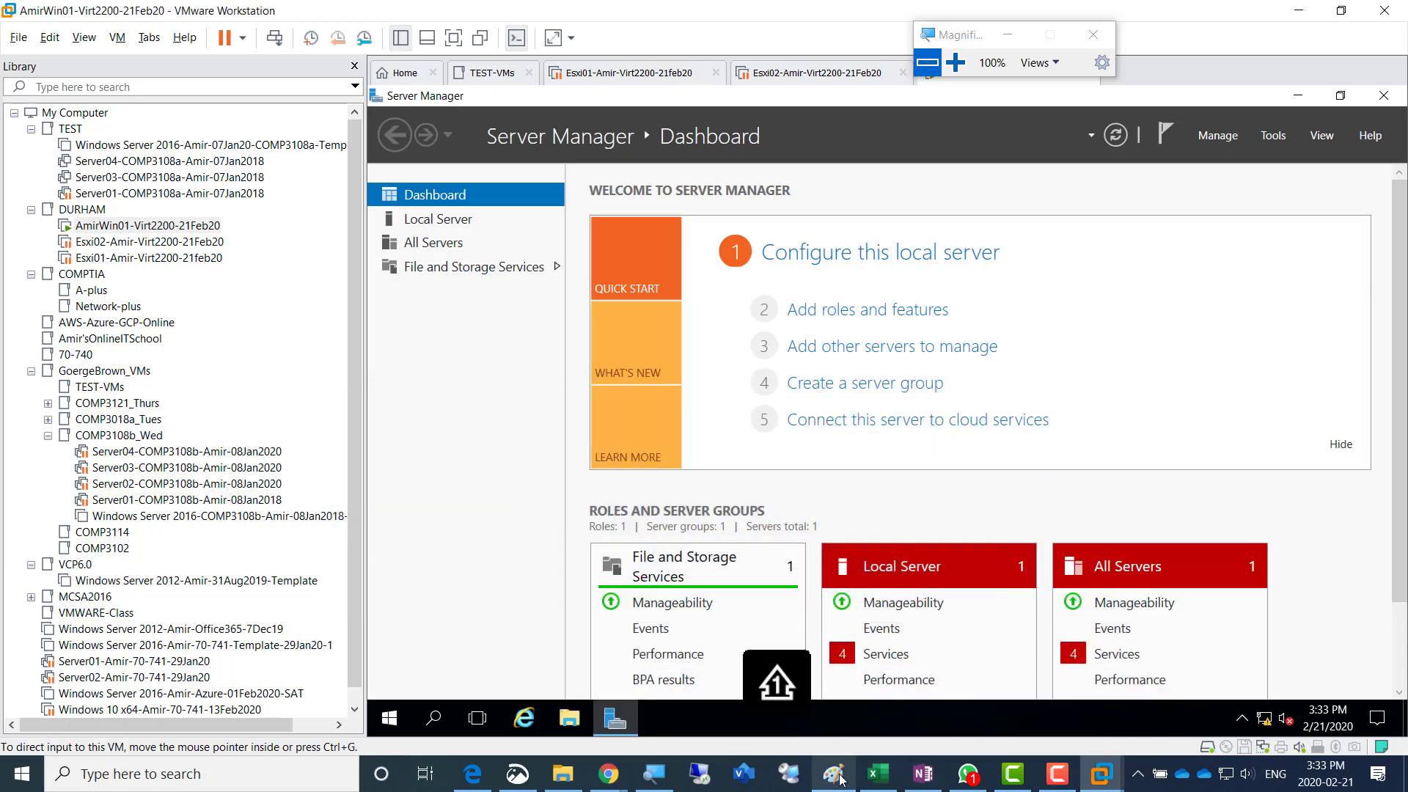
# - Switch to Paint and select the whole lab diagram, including the notes text beside it, for copying
pyautogui.click(922, 775)
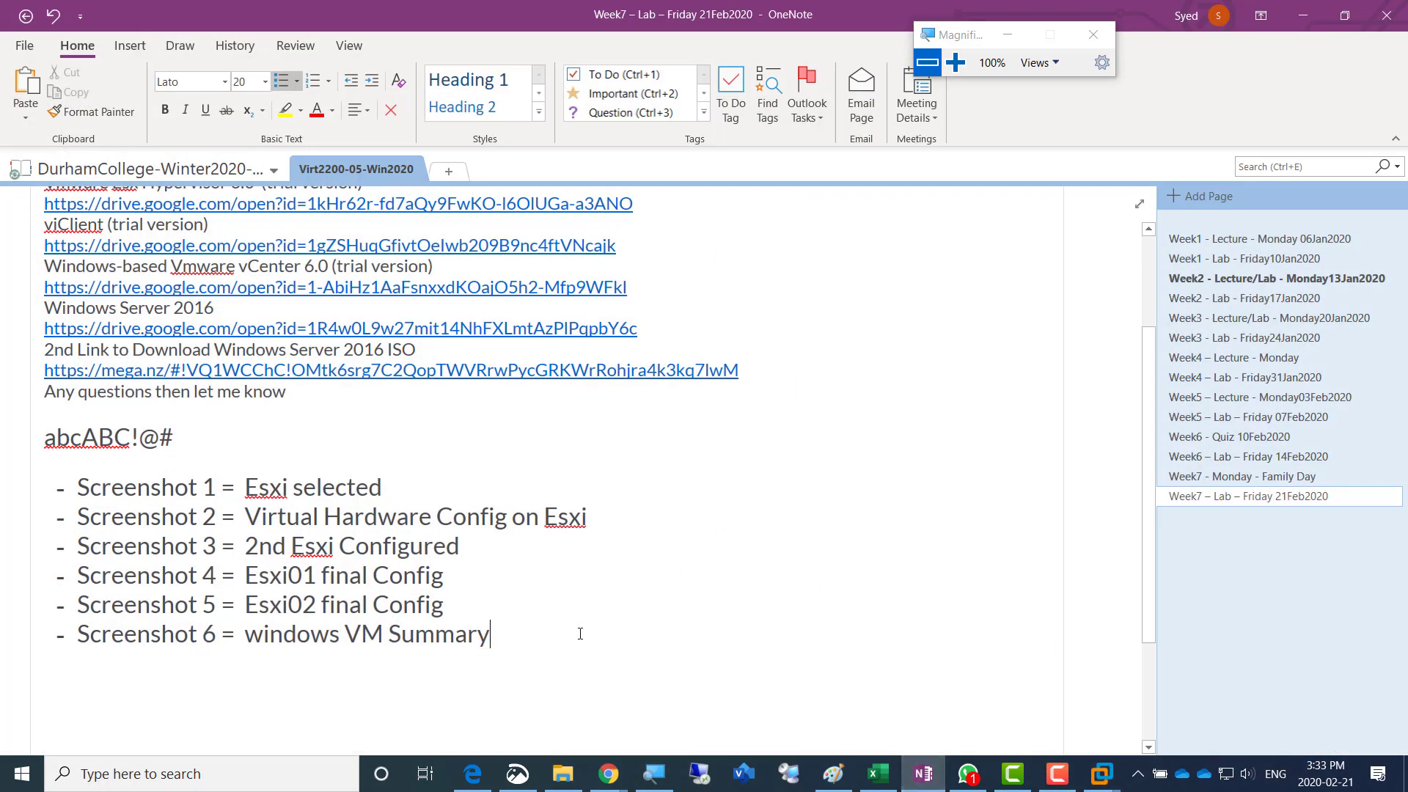
pyautogui.click(833, 774)
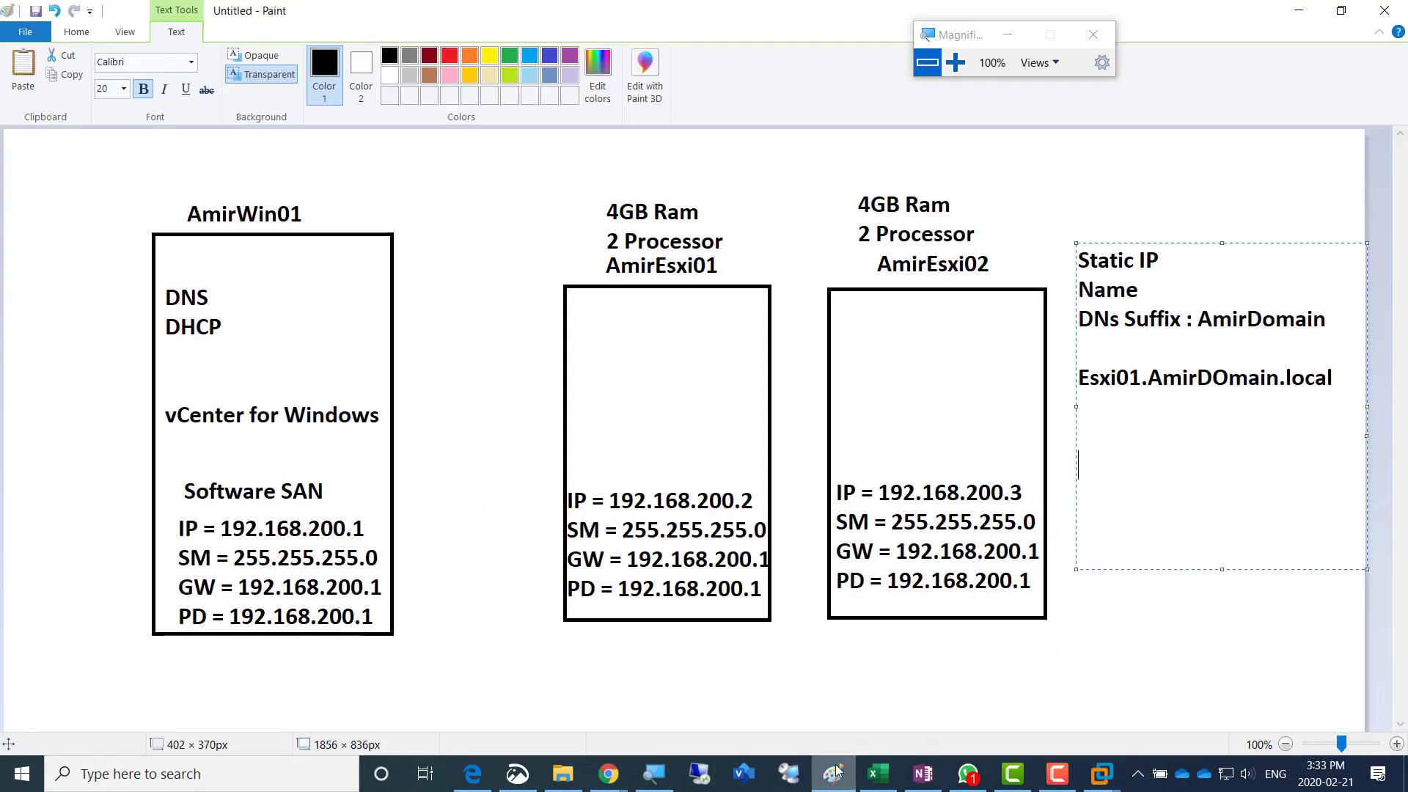
pyautogui.click(77, 31)
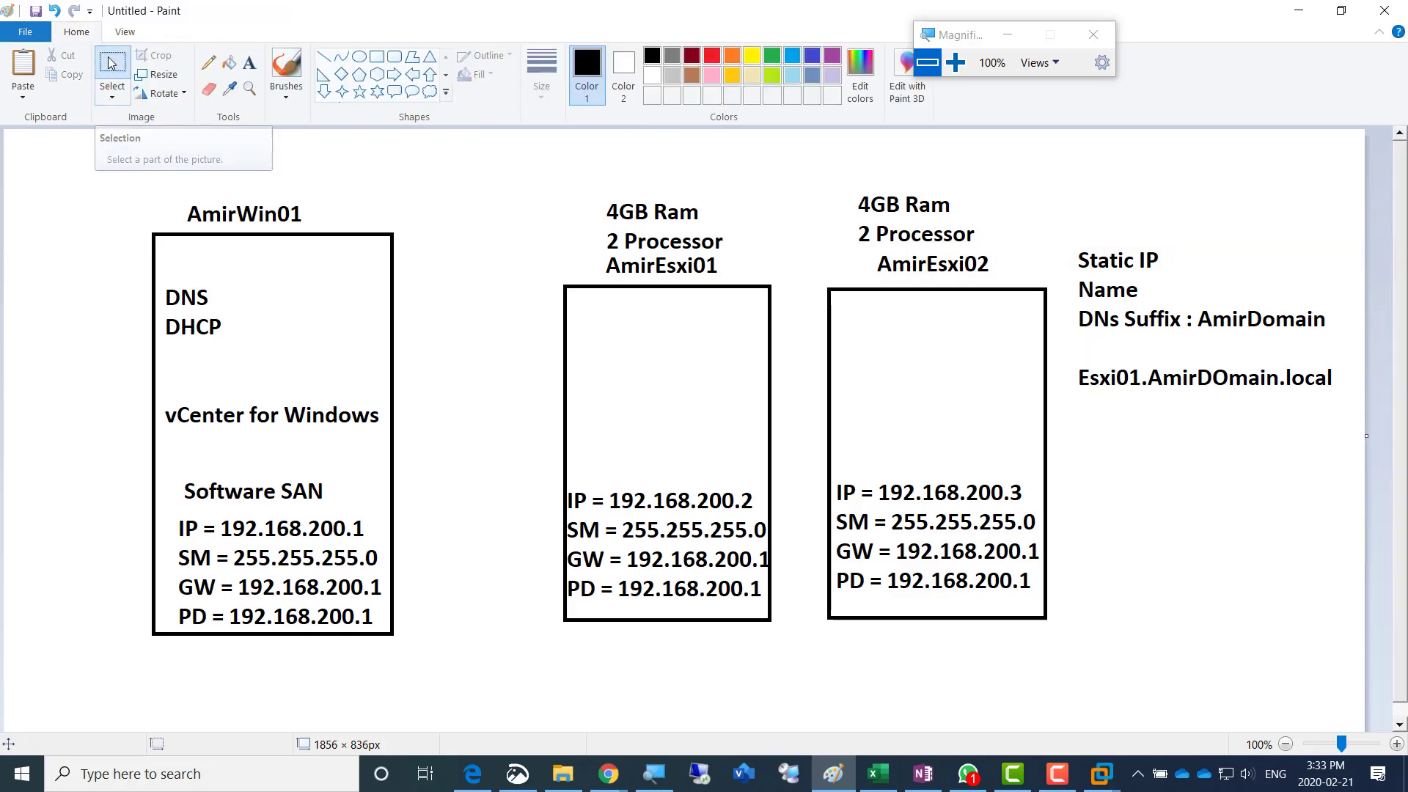
pyautogui.click(110, 62)
pyautogui.moveTo(38, 142); pyautogui.dragTo(1342, 687)
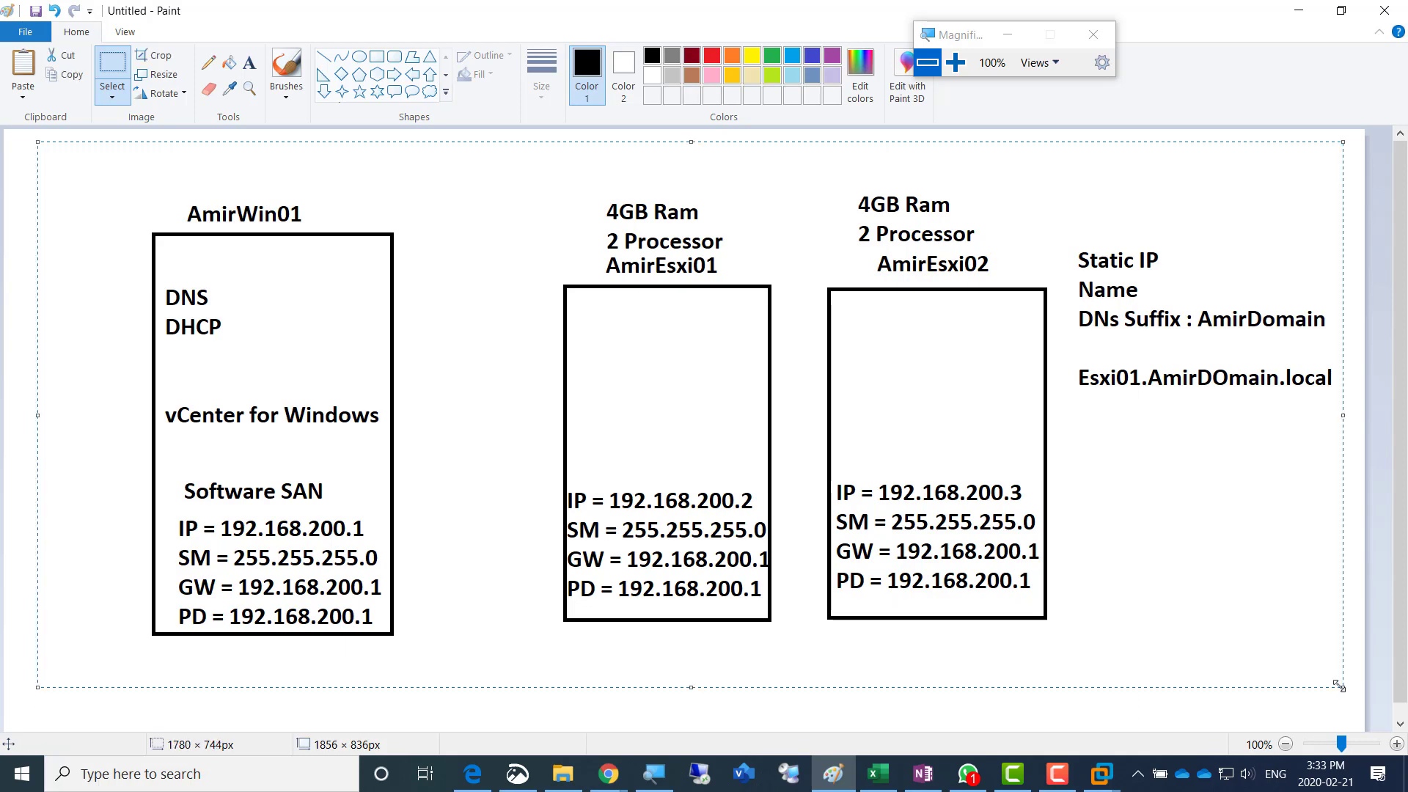
# - Switch to OneNote and paste the lab diagram on new lines just above the screenshot list
pyautogui.hotkey('alt', 'Tab')
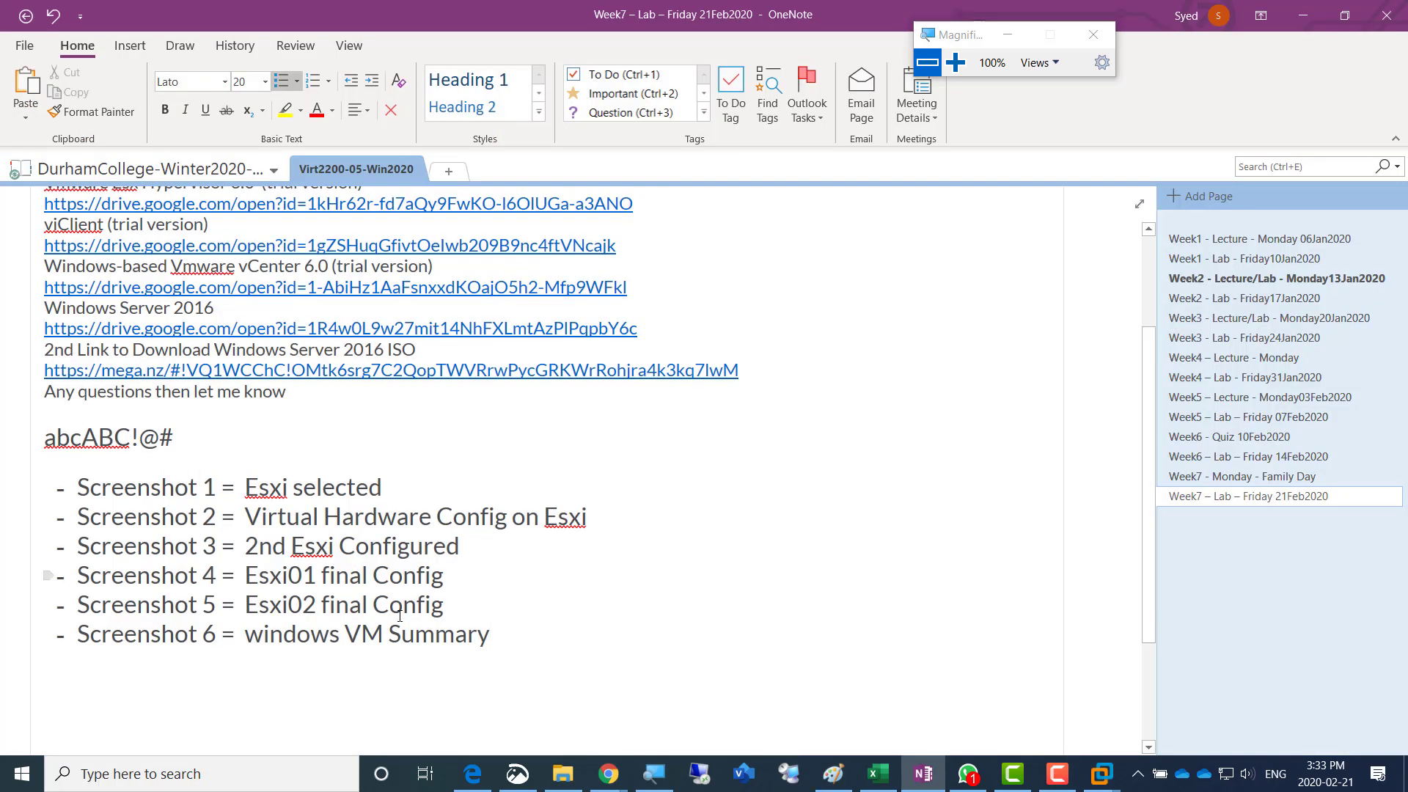
pyautogui.click(269, 440)
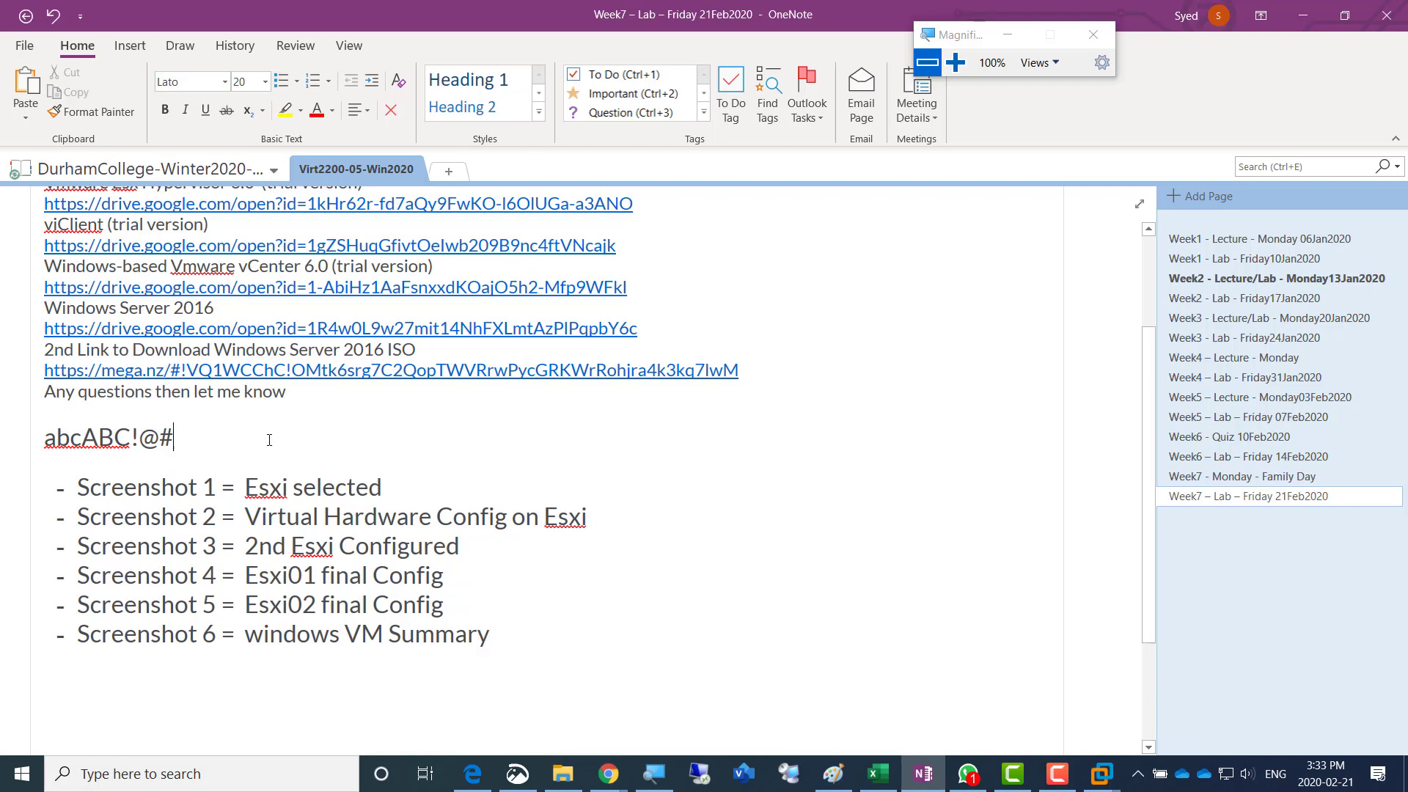
pyautogui.press('Return')
pyautogui.press('Return')
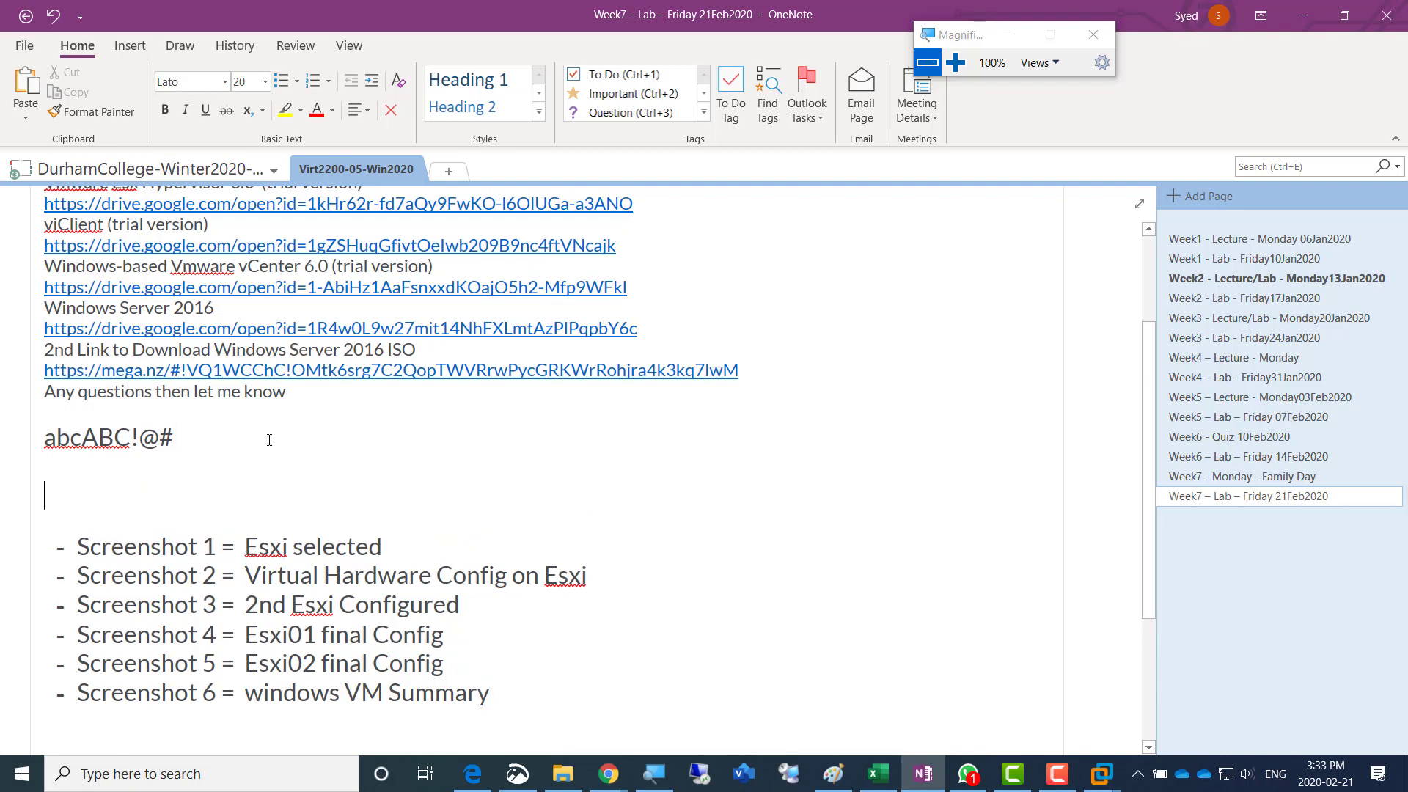
pyautogui.hotkey('ctrl', 'v')
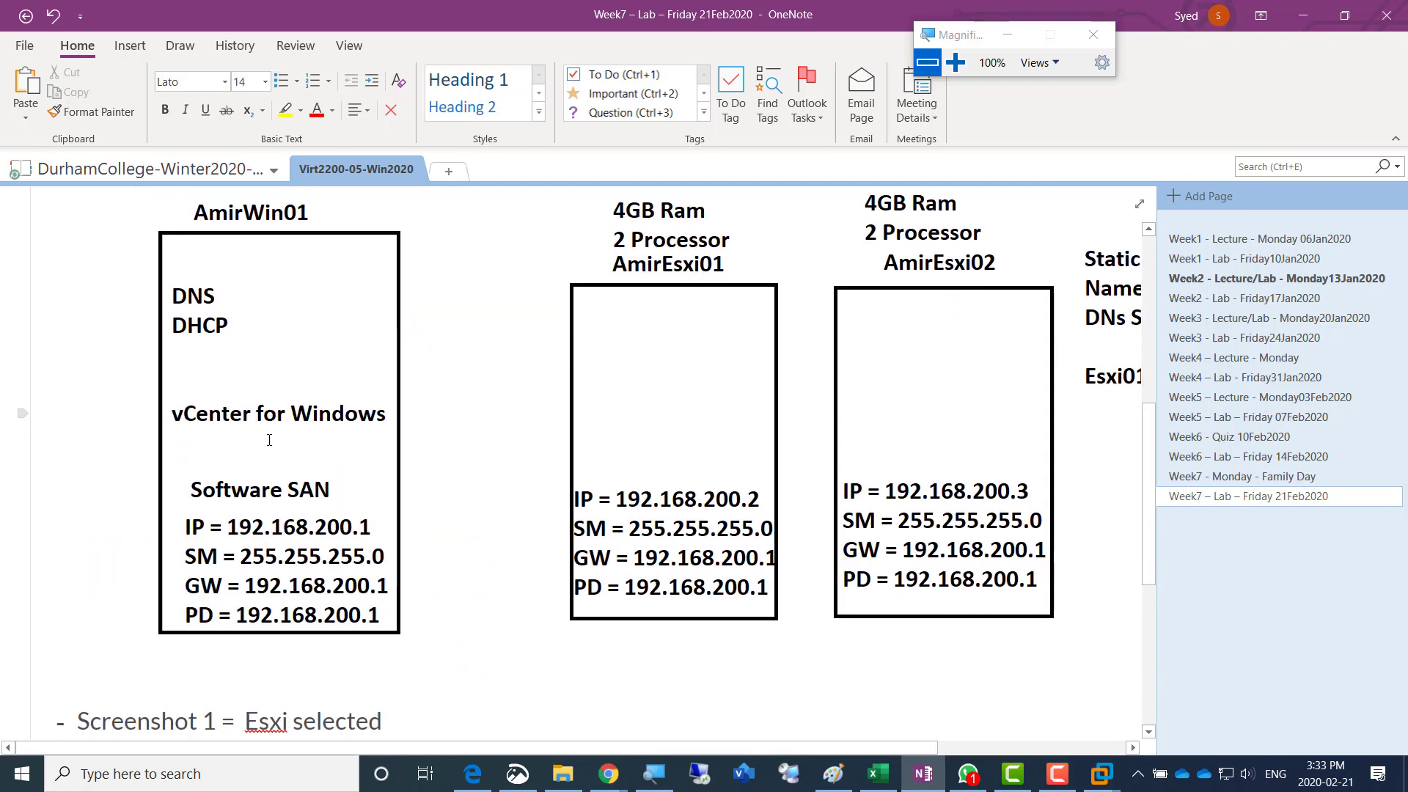
pyautogui.scroll(-5, 476, 499)
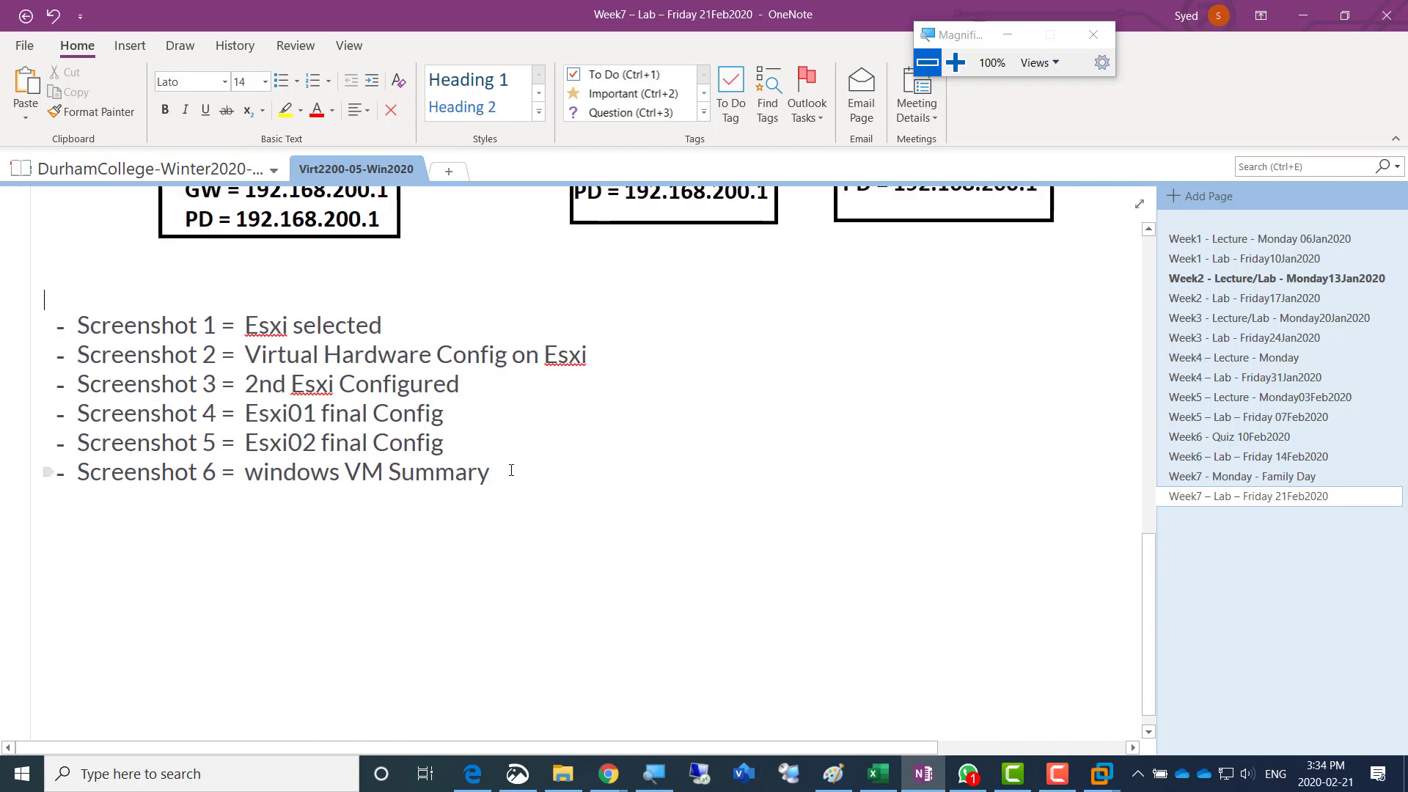
pyautogui.scroll(5, 585, 546)
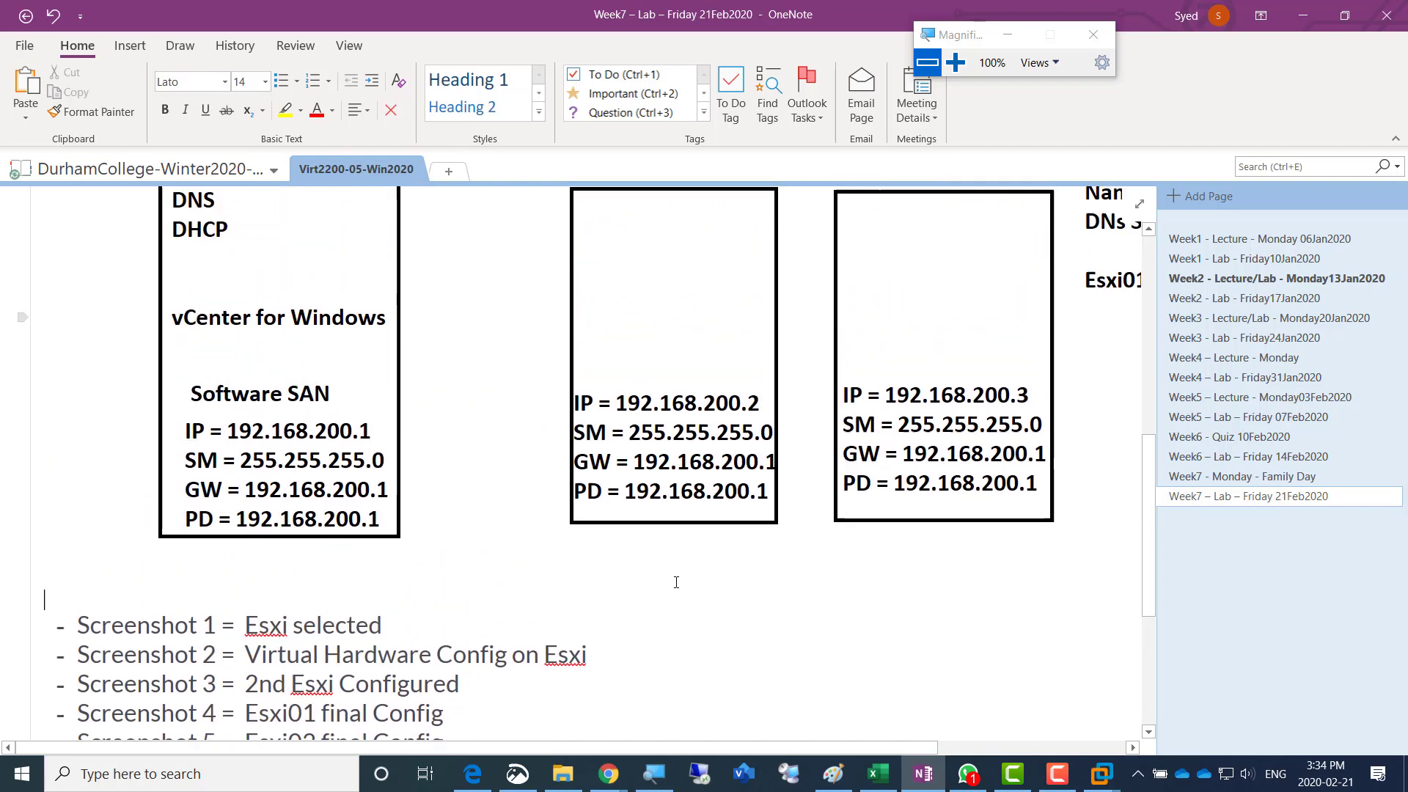
# - Switch to the AmirWin01 virtual machine in VMware Workstation and narrow the library to enlarge the console
pyautogui.moveTo(1101, 774)
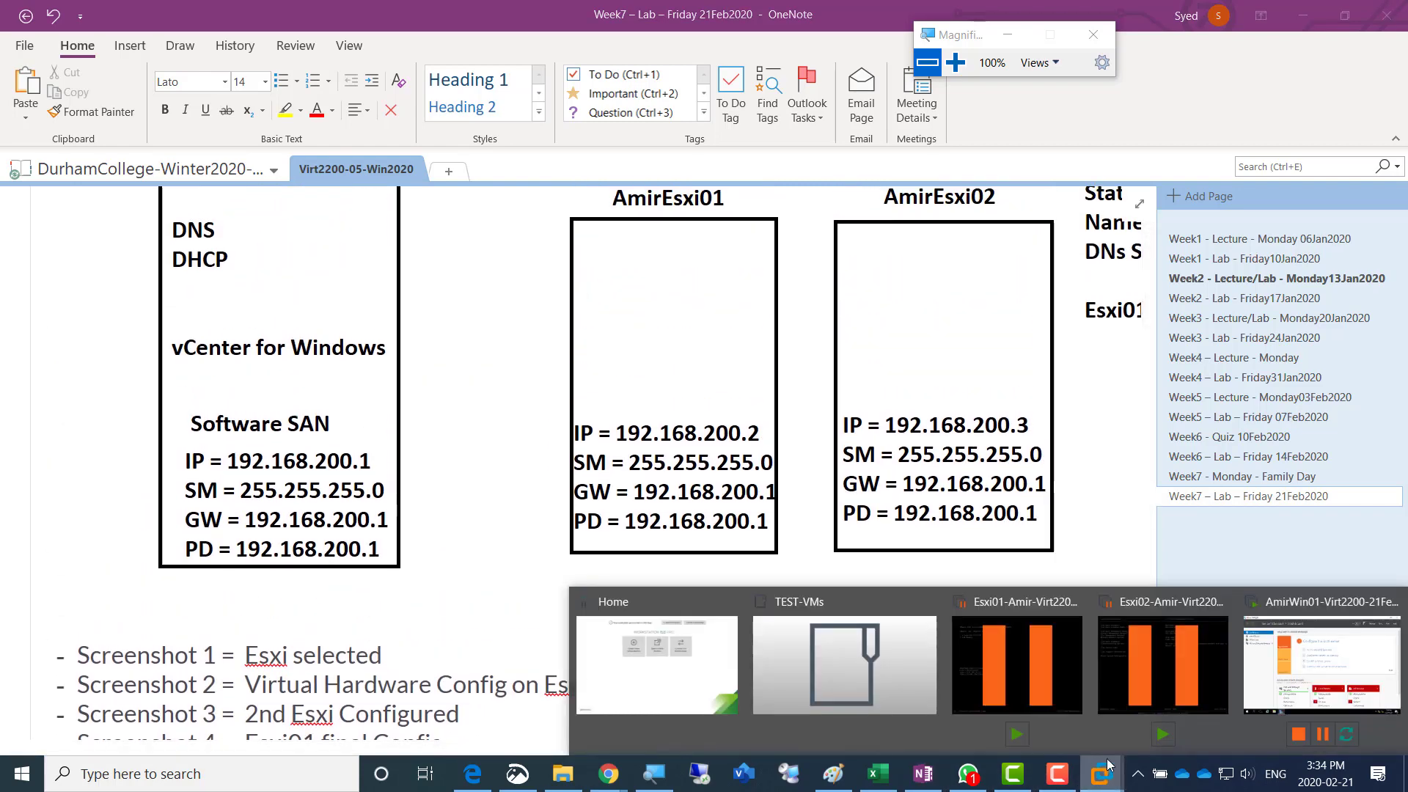
pyautogui.click(1294, 669)
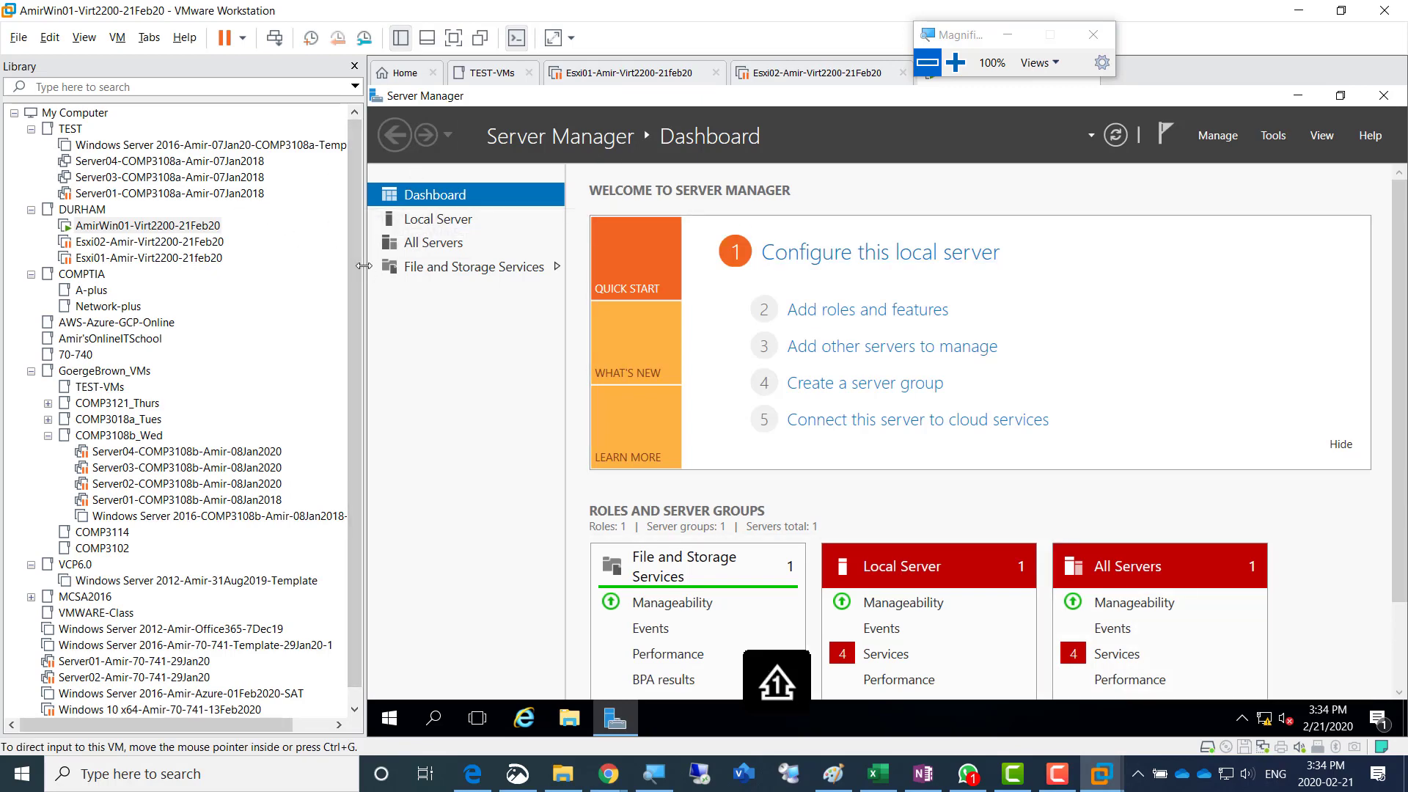
pyautogui.moveTo(365, 267); pyautogui.dragTo(204, 260)
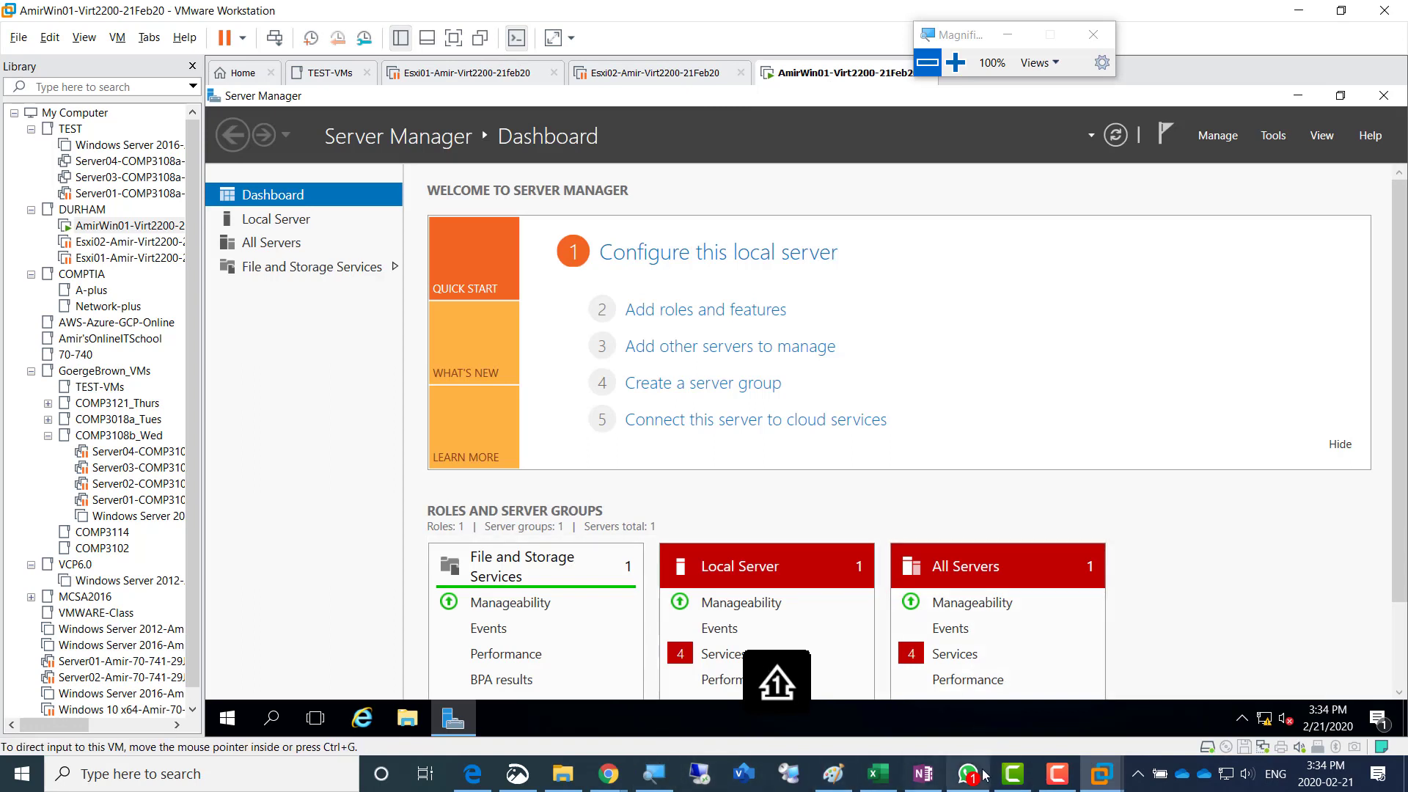
pyautogui.click(1058, 777)
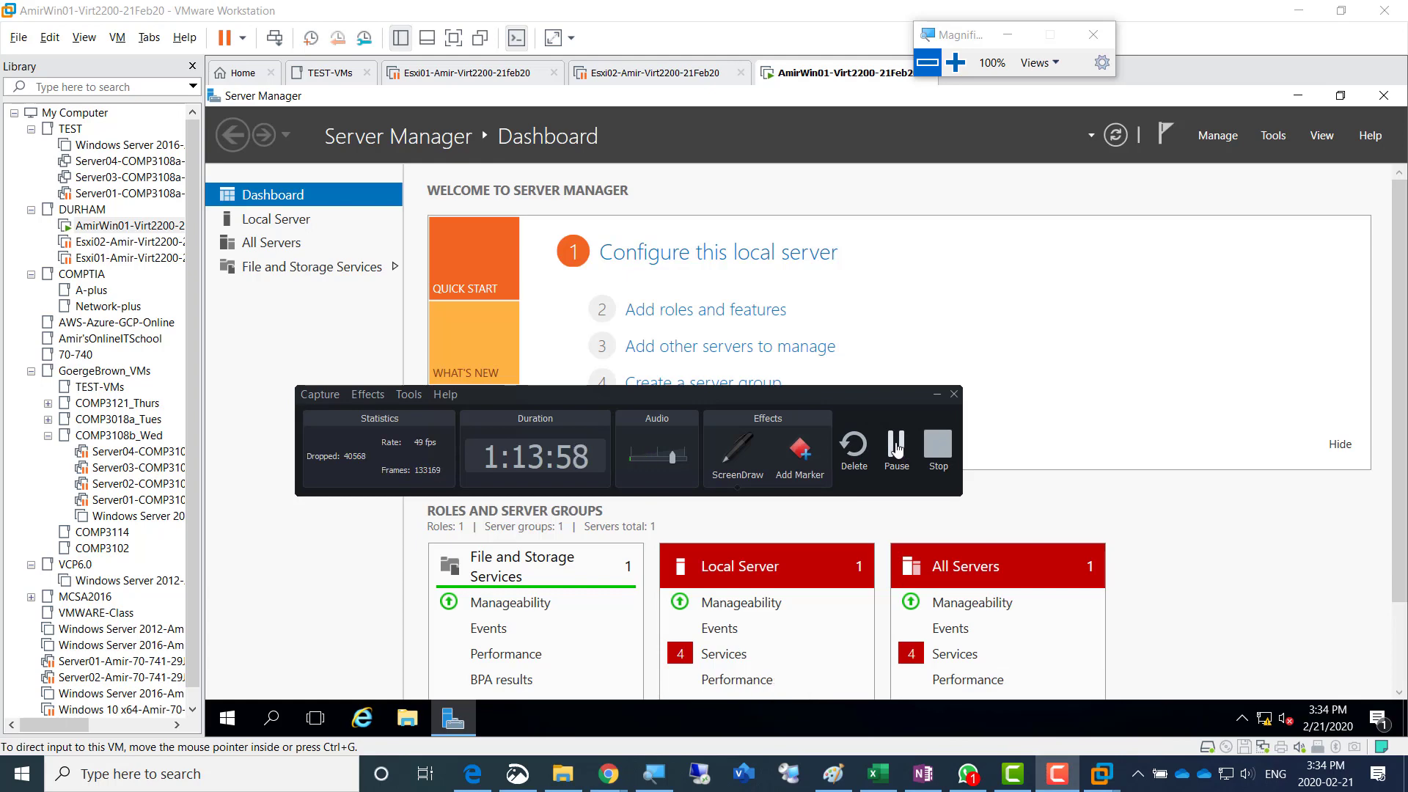
pyautogui.click(896, 449)
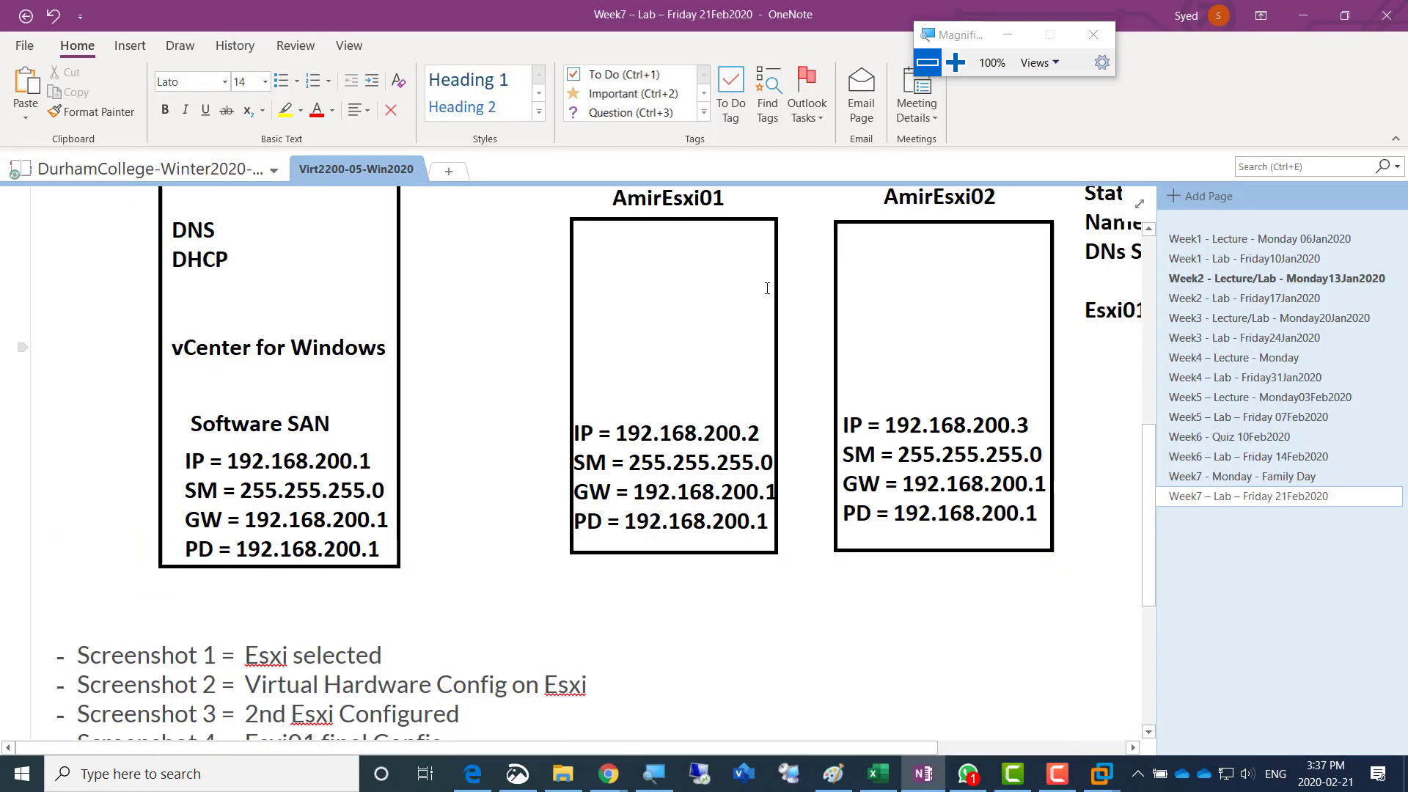
pyautogui.scroll(3, 794, 422)
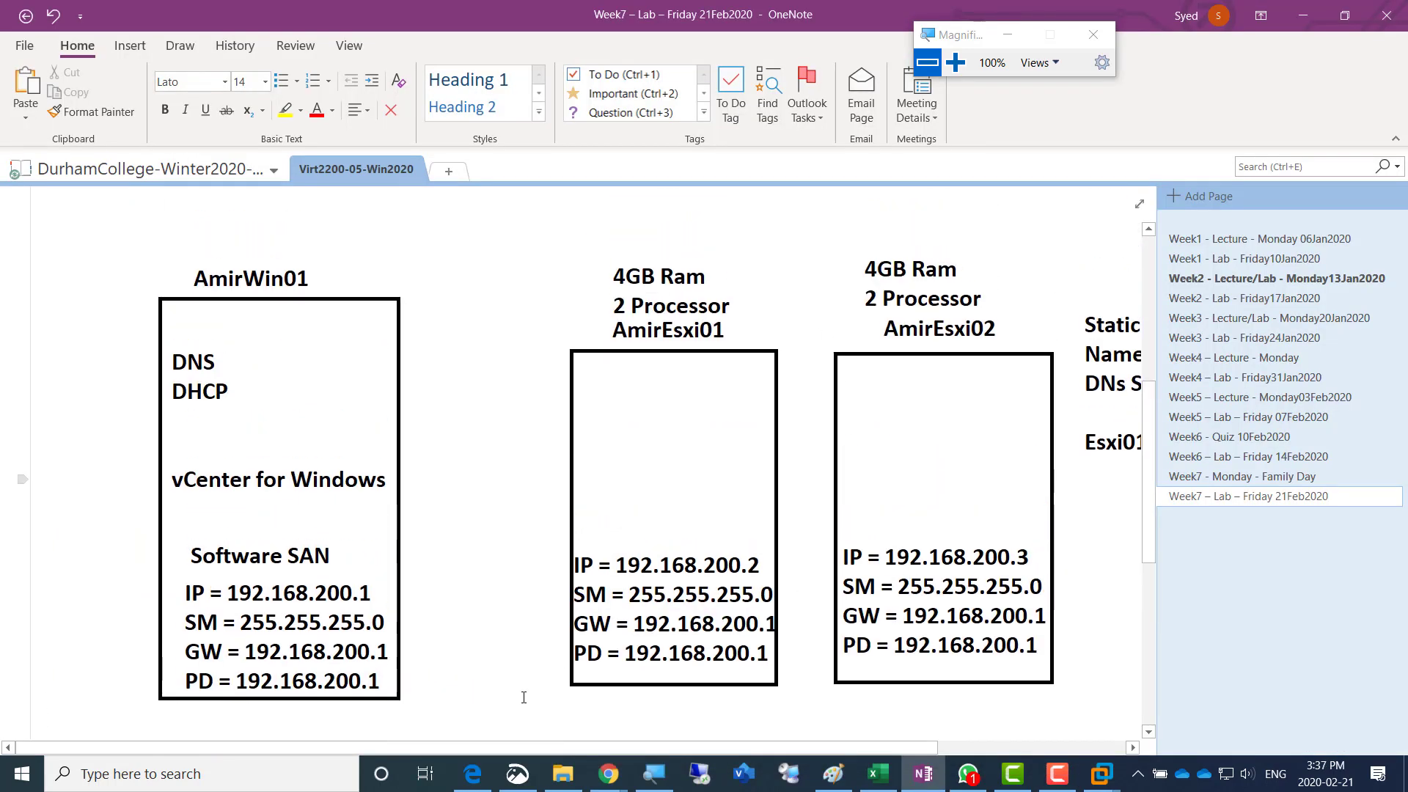
pyautogui.moveTo(516, 748); pyautogui.dragTo(584, 758)
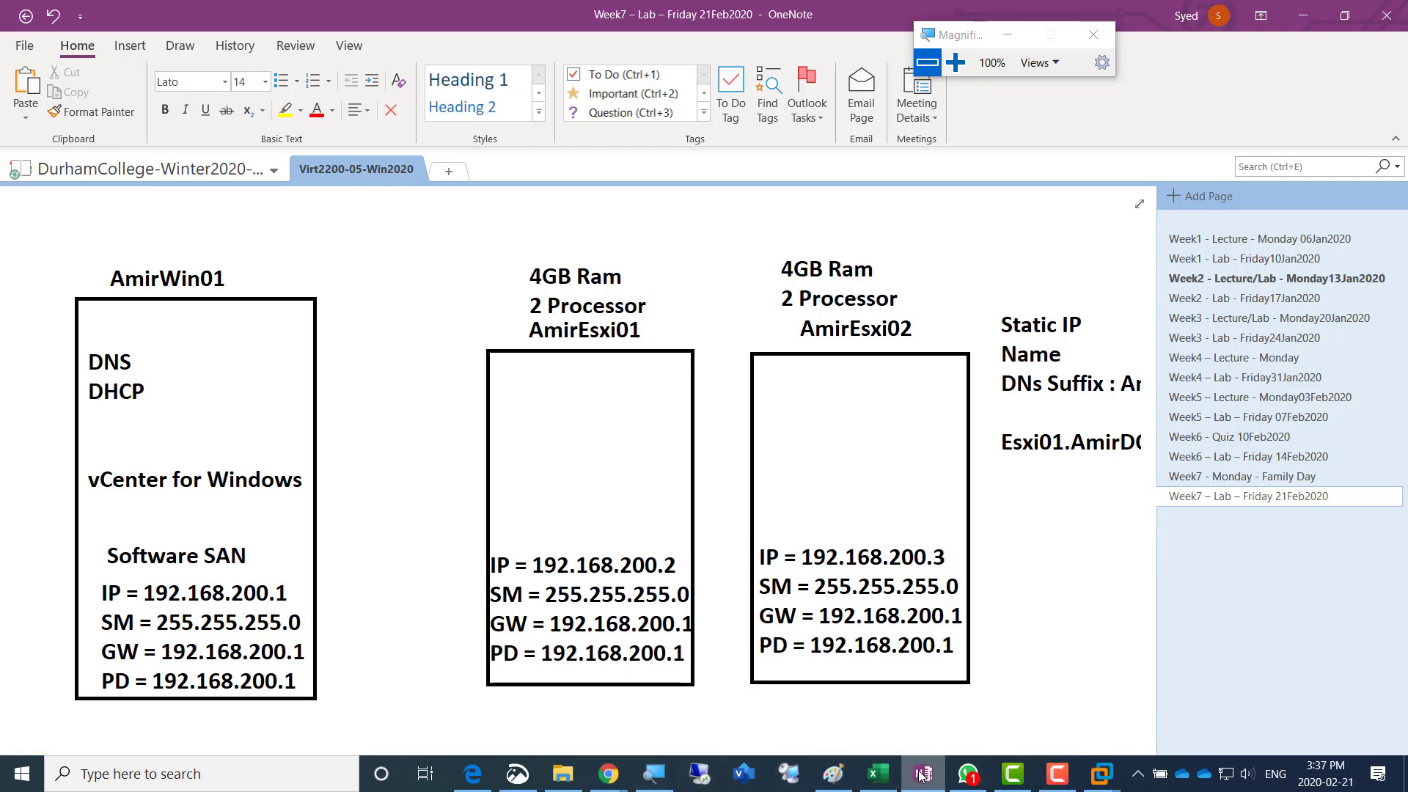
pyautogui.moveTo(921, 775)
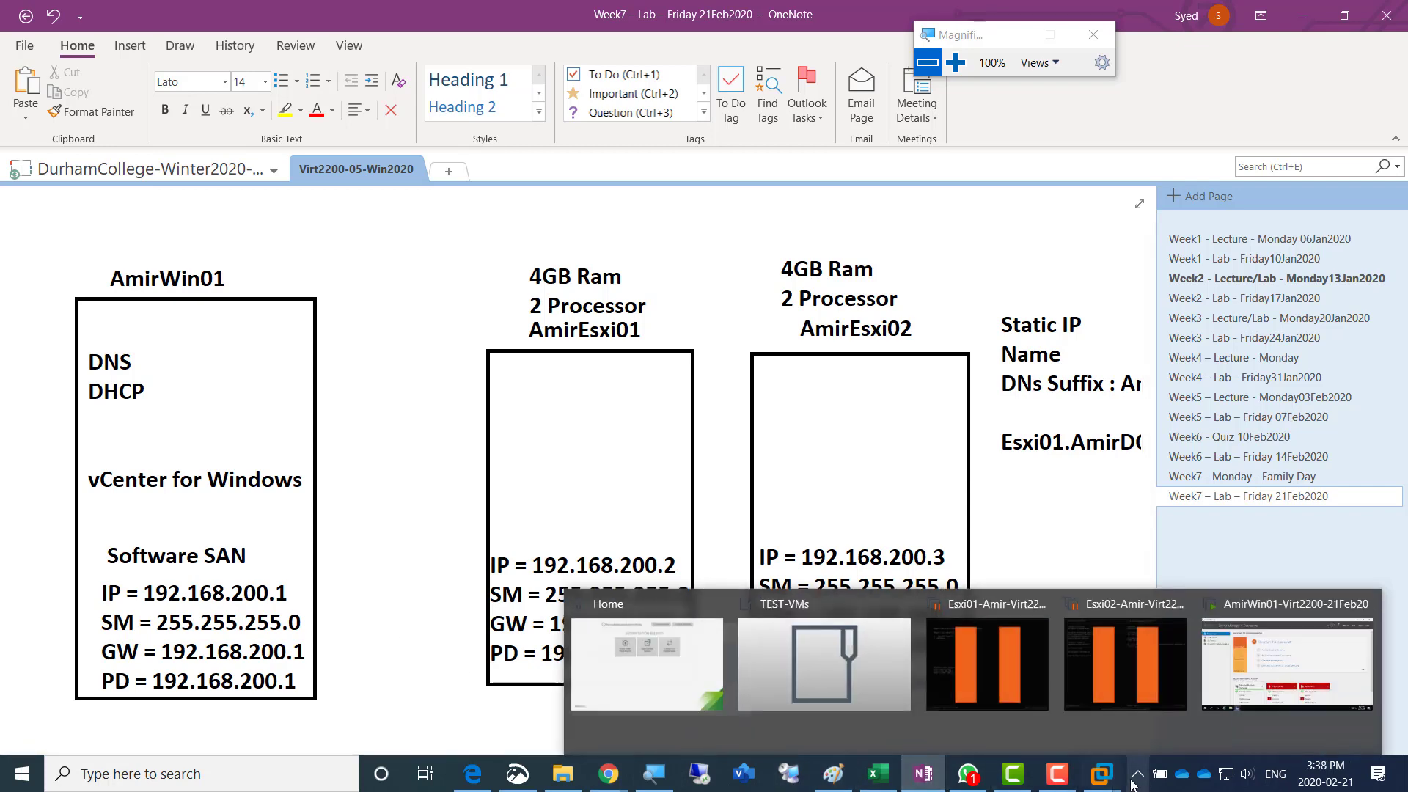
pyautogui.moveTo(1100, 781)
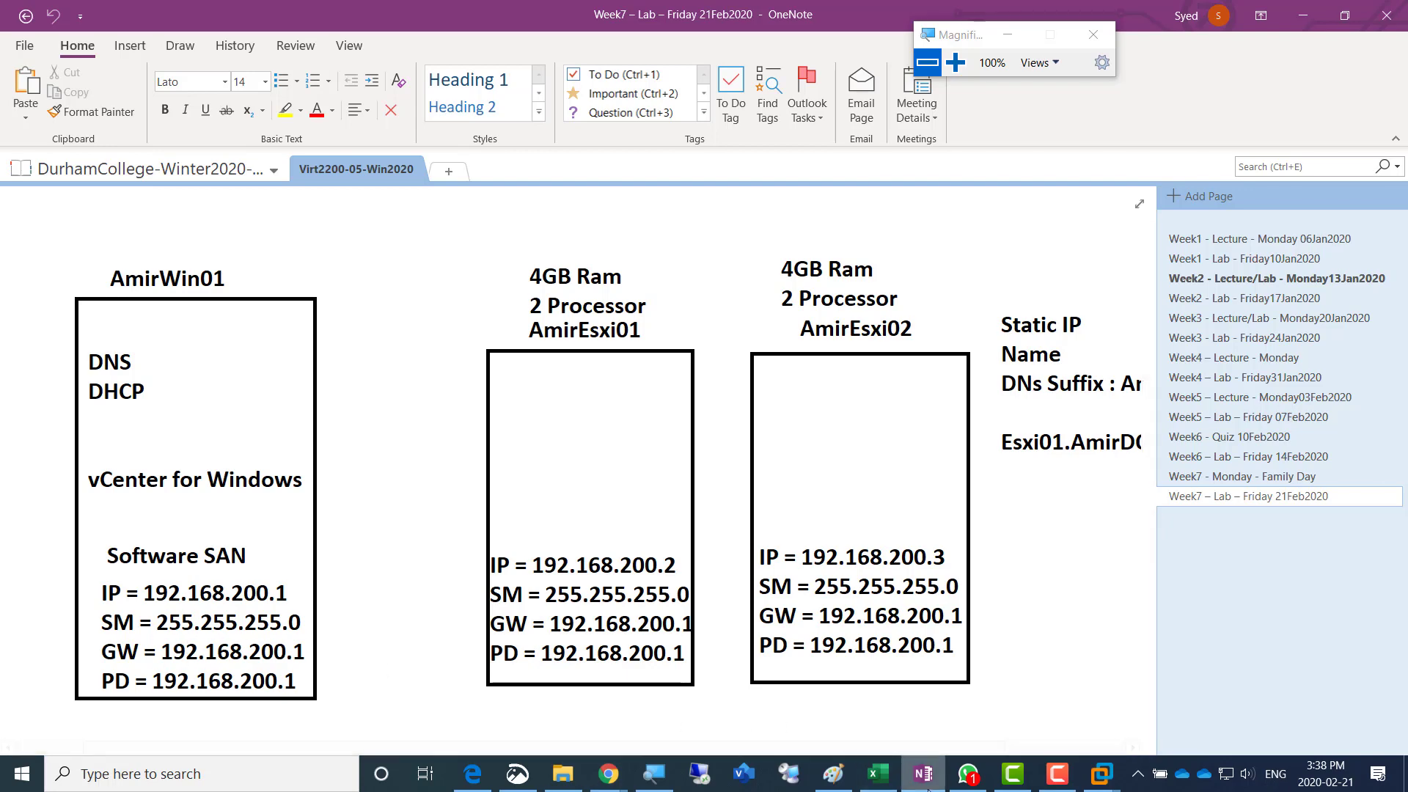
pyautogui.click(1059, 786)
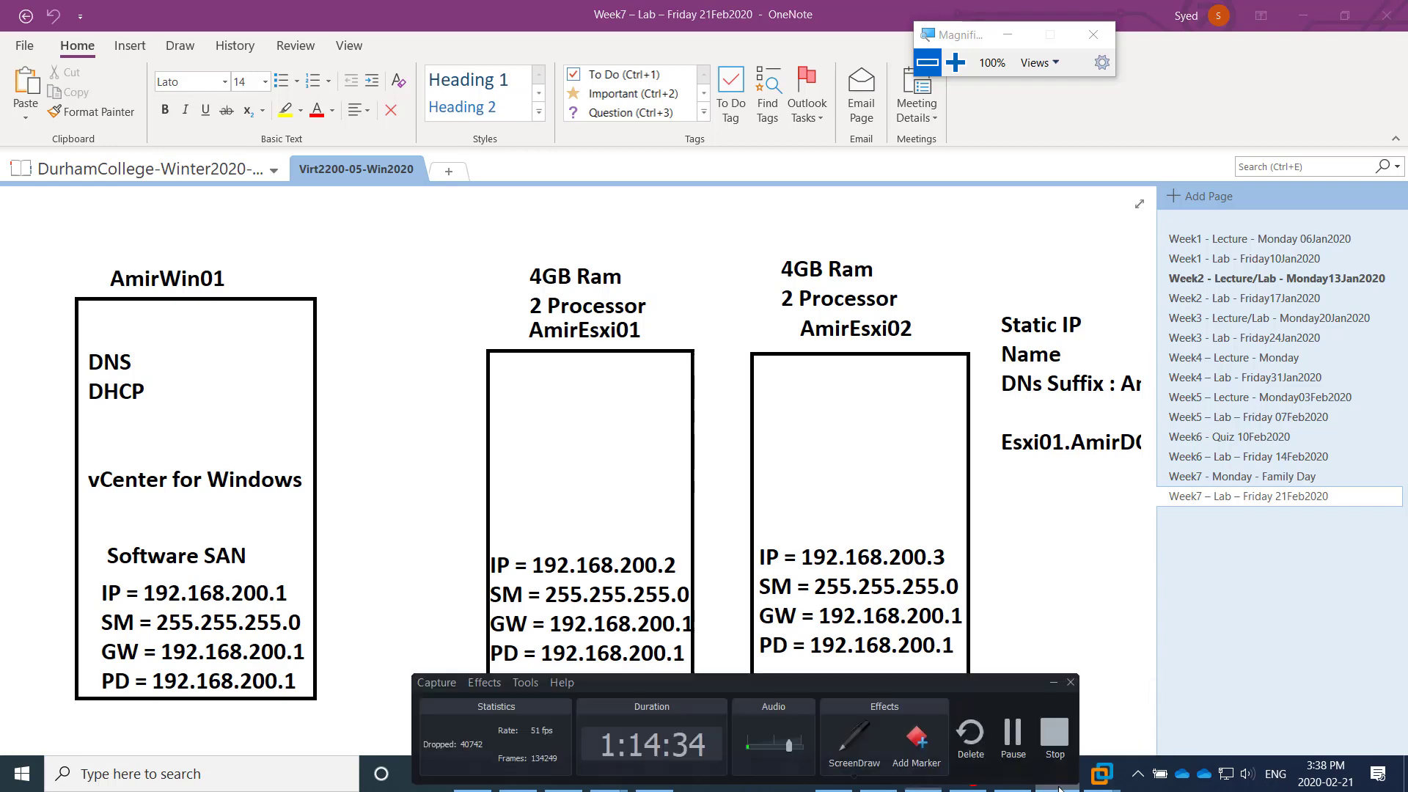
pyautogui.moveTo(919, 689); pyautogui.dragTo(1084, 647)
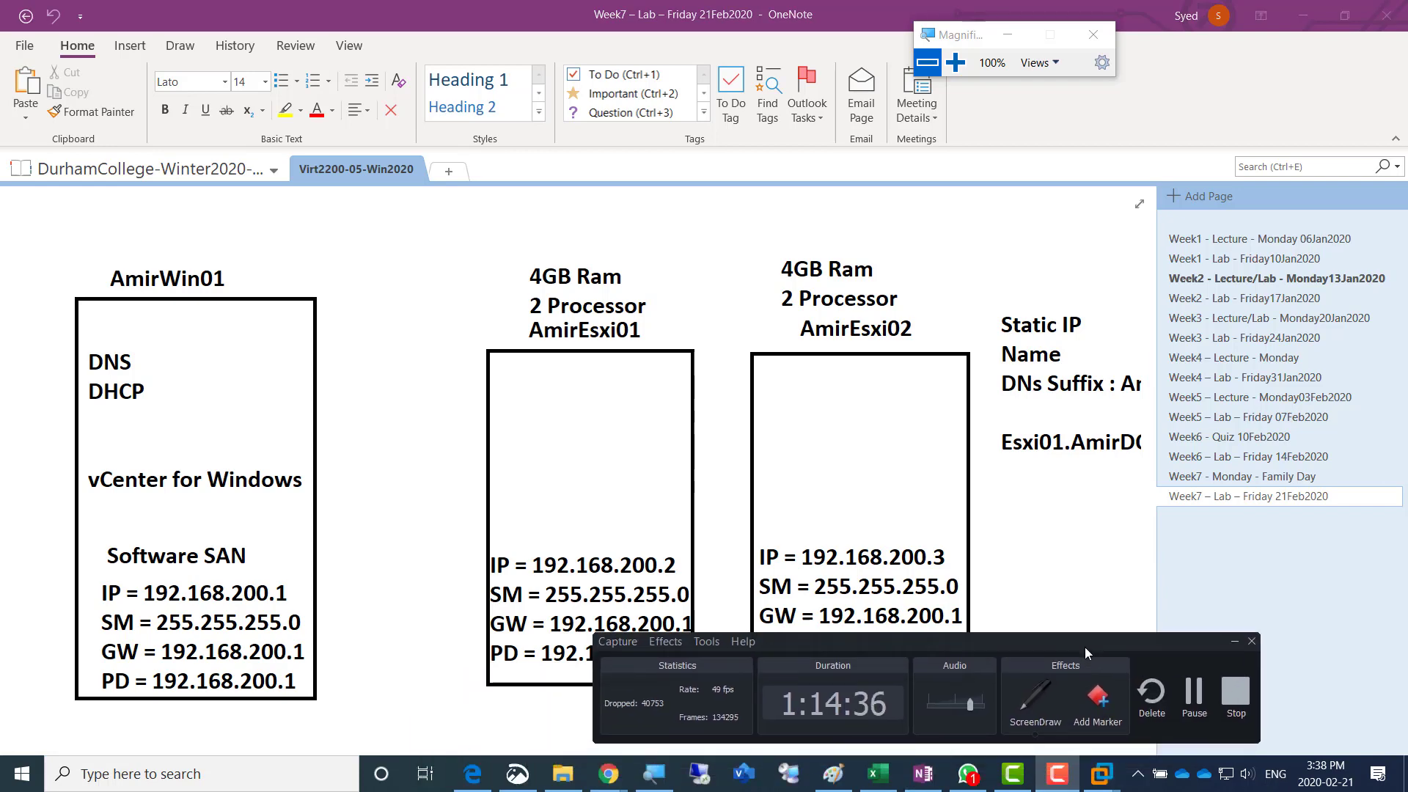
pyautogui.click(1195, 697)
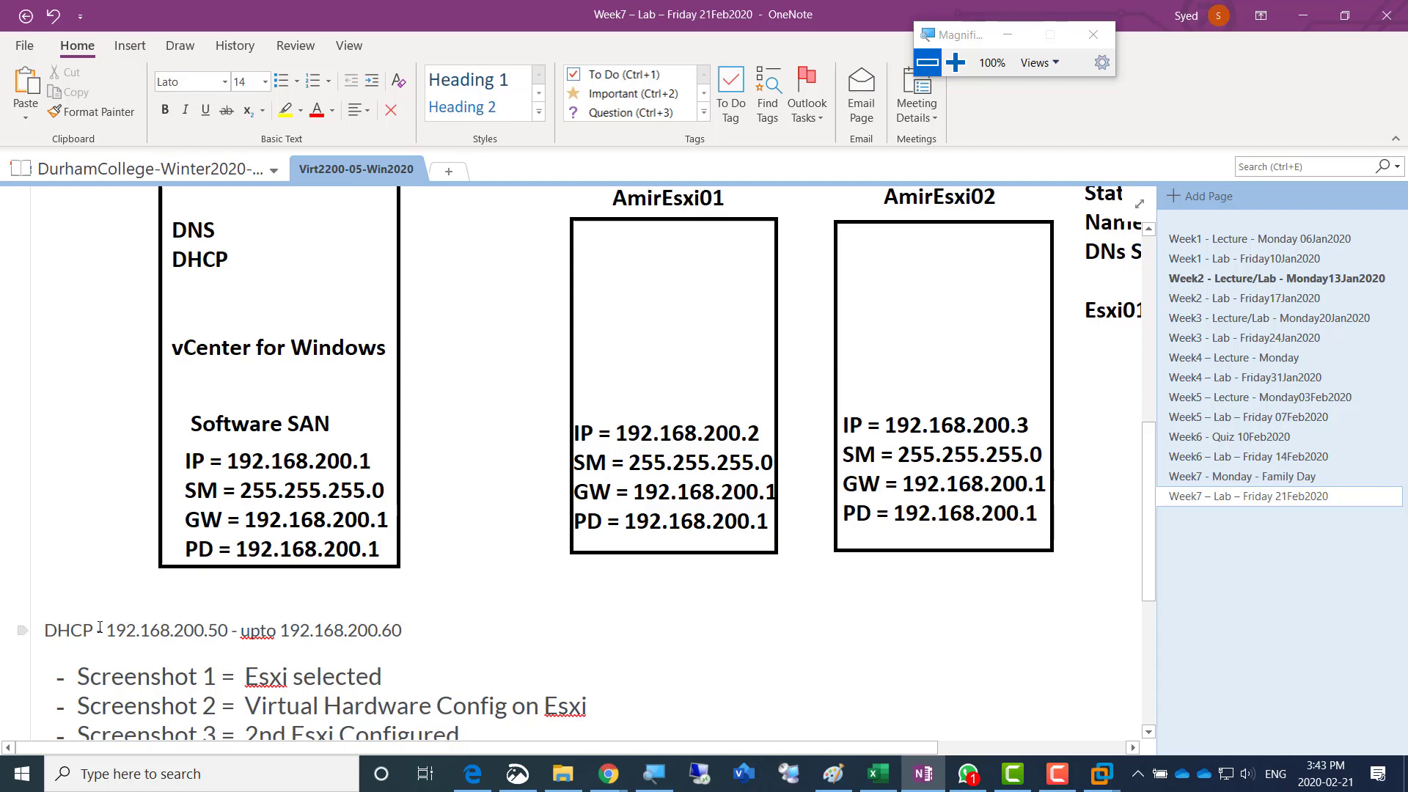
# - Highlight the DHCP address range in the notes, switch to the AmirWin01 virtual machine in VMware Workstation and open its Local Server properties
pyautogui.moveTo(107, 630); pyautogui.dragTo(411, 632)
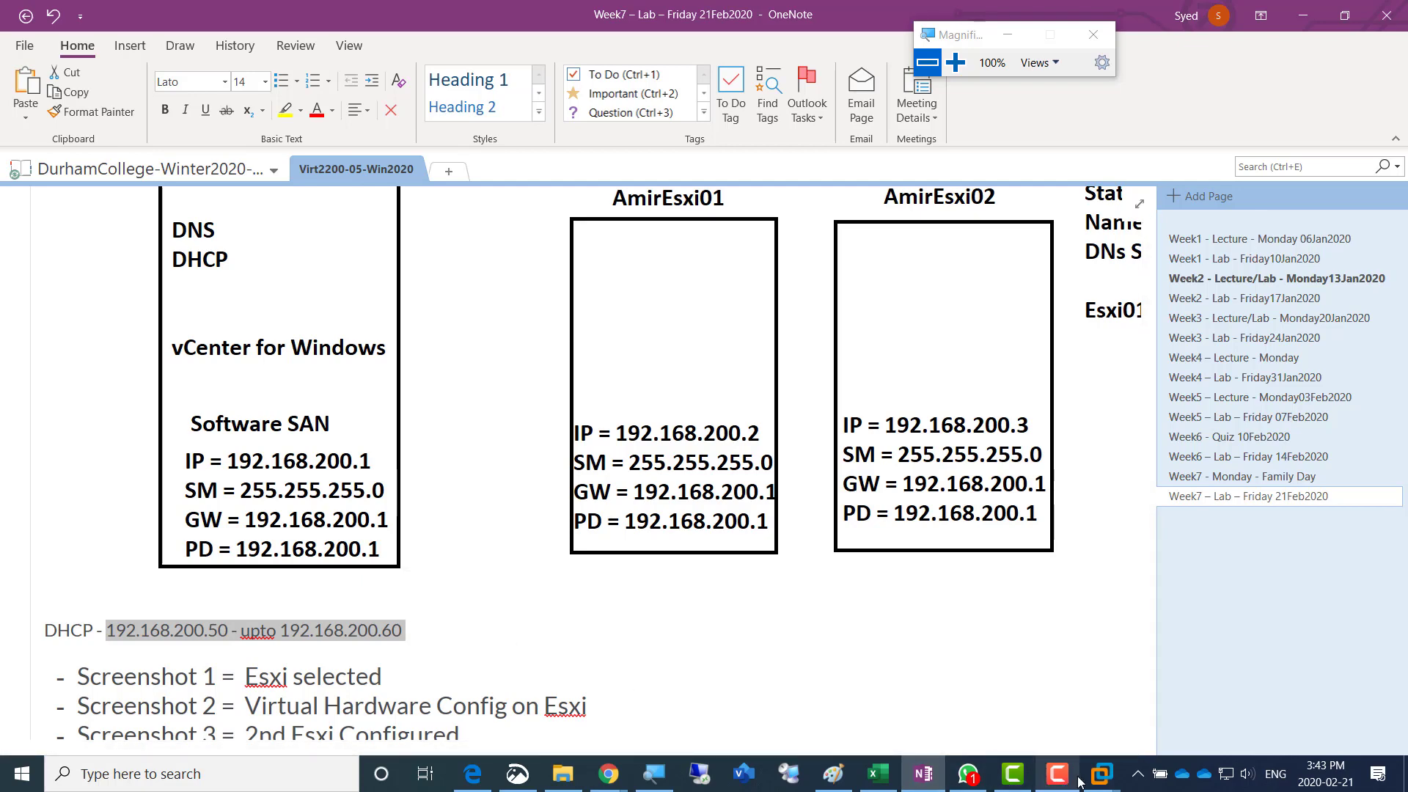
pyautogui.click(1102, 774)
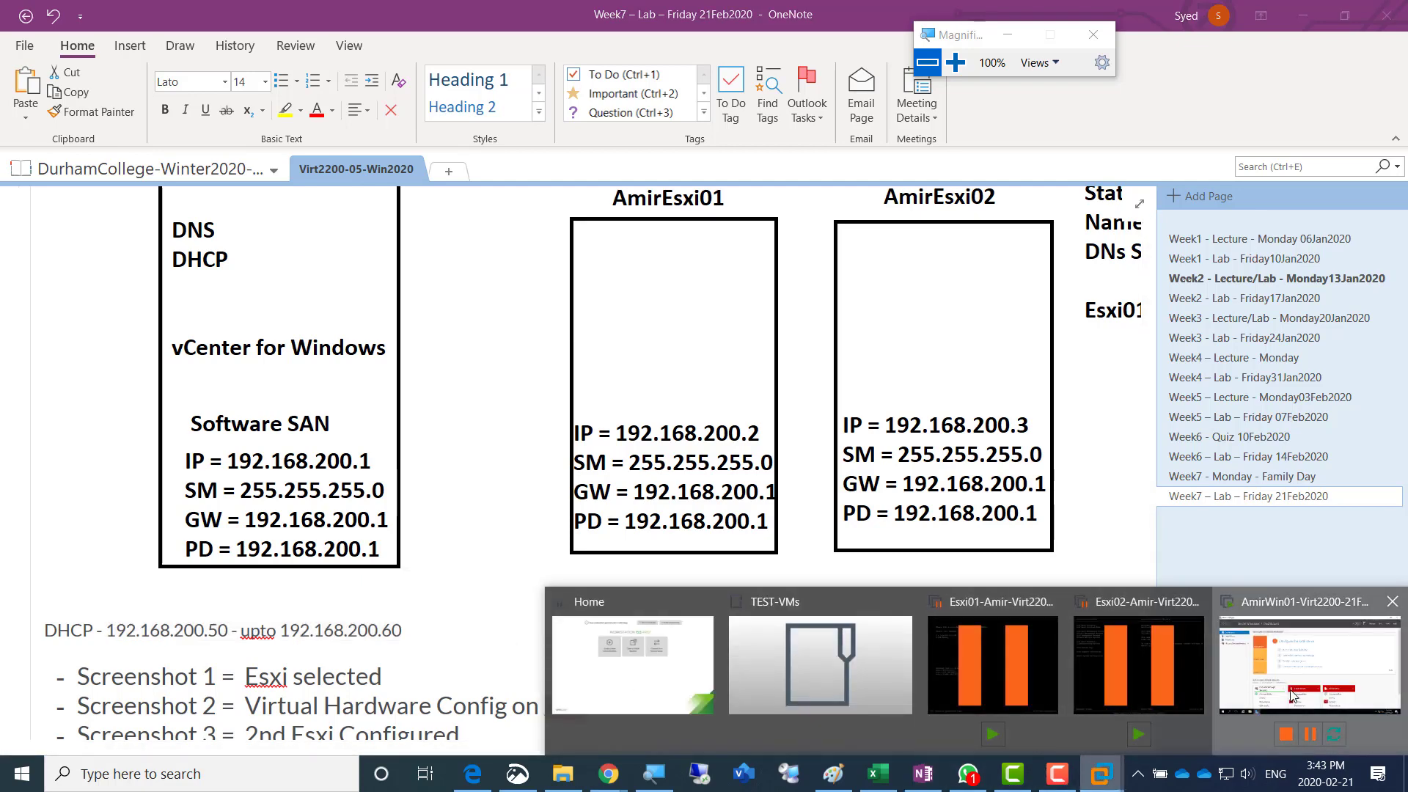
pyautogui.click(1310, 664)
pyautogui.click(292, 227)
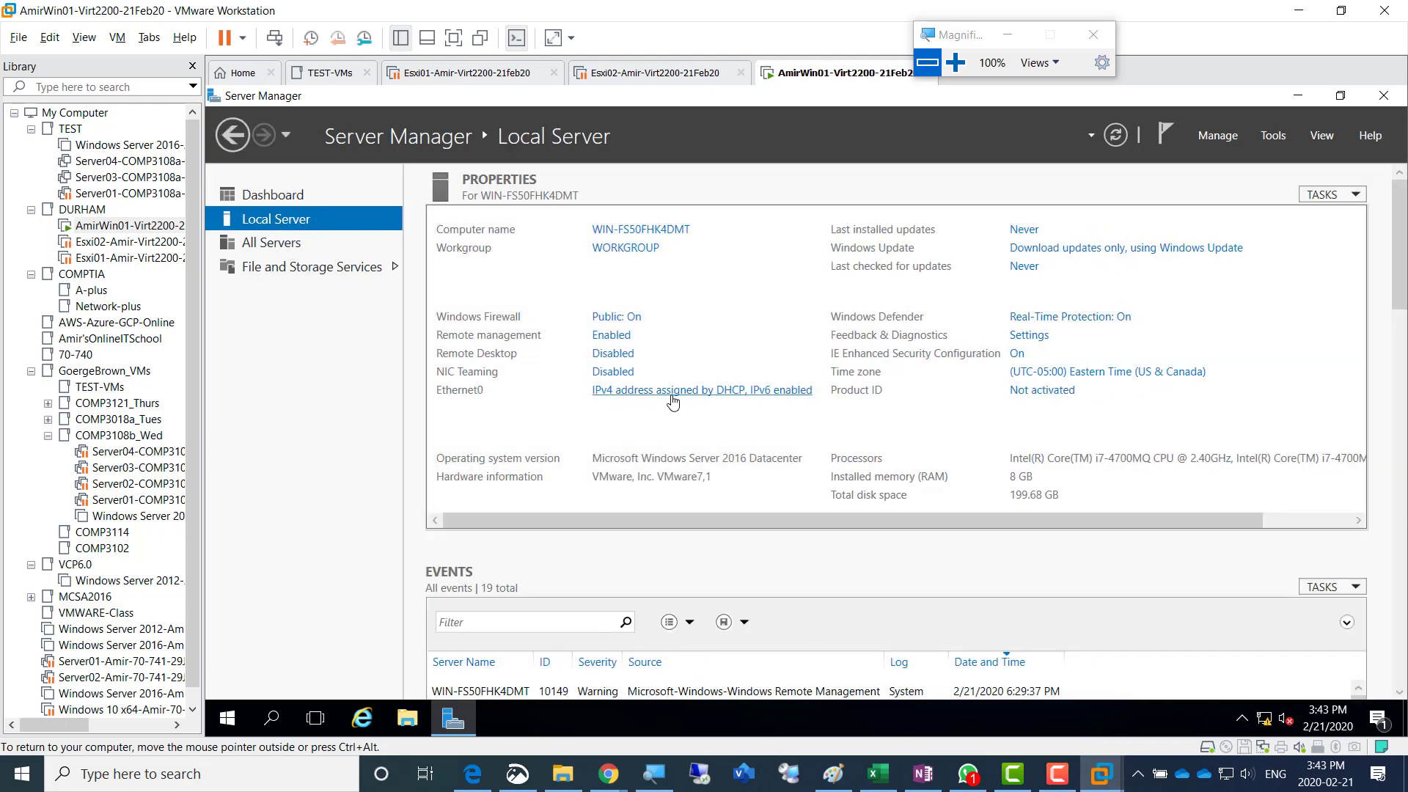
# - Open the properties of the server's Ethernet0 adapter and disable Internet Protocol Version 6 (TCP/IPv6)
pyautogui.click(673, 391)
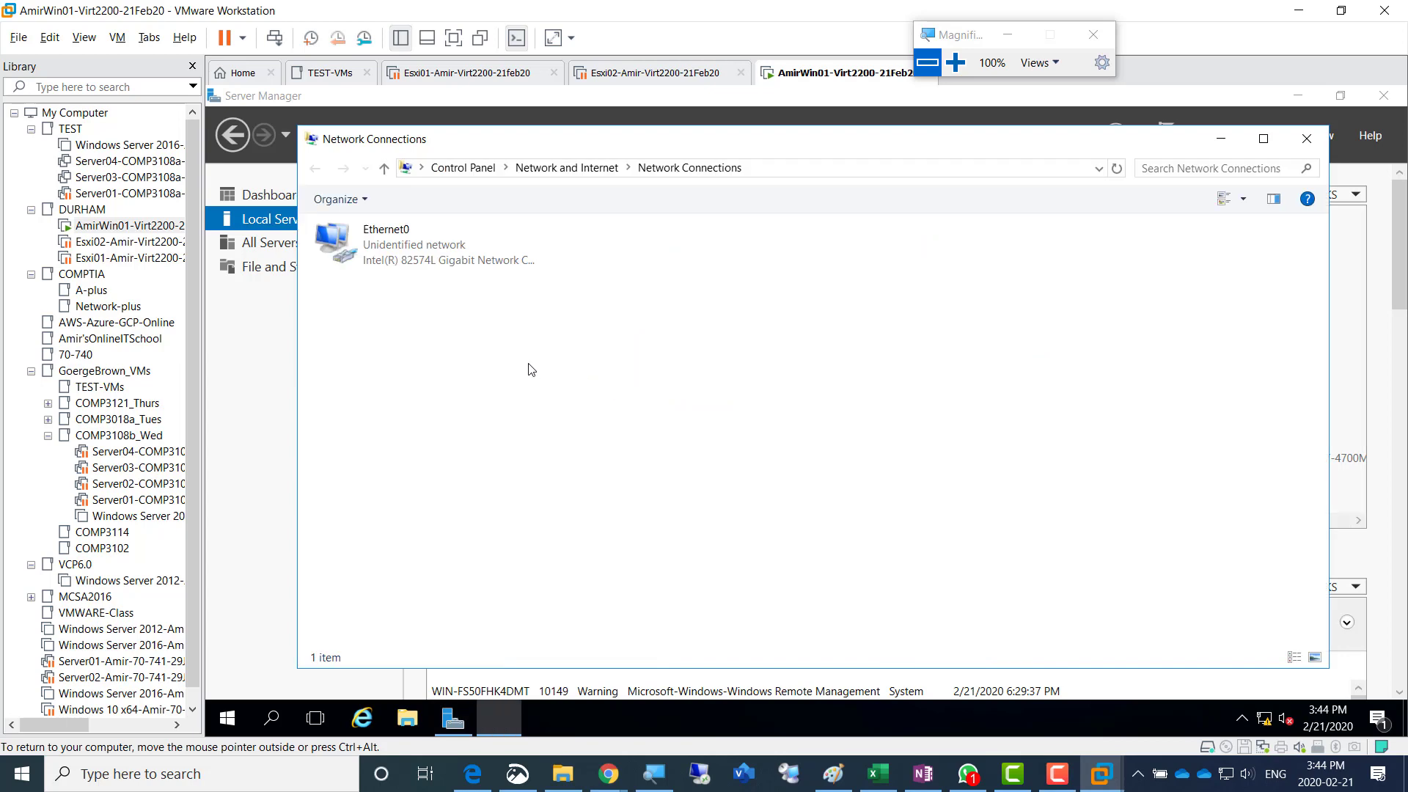
pyautogui.click(268, 225)
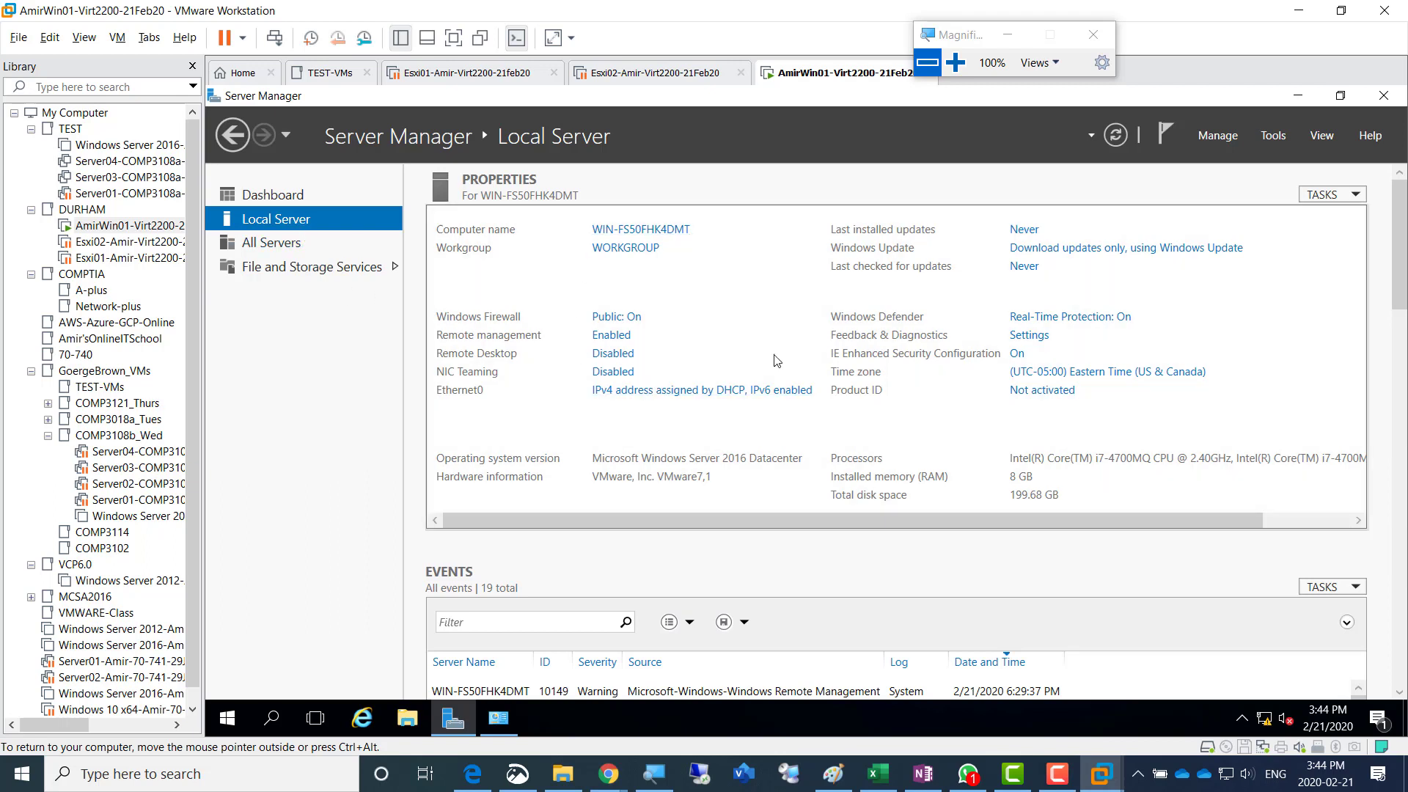
pyautogui.click(664, 391)
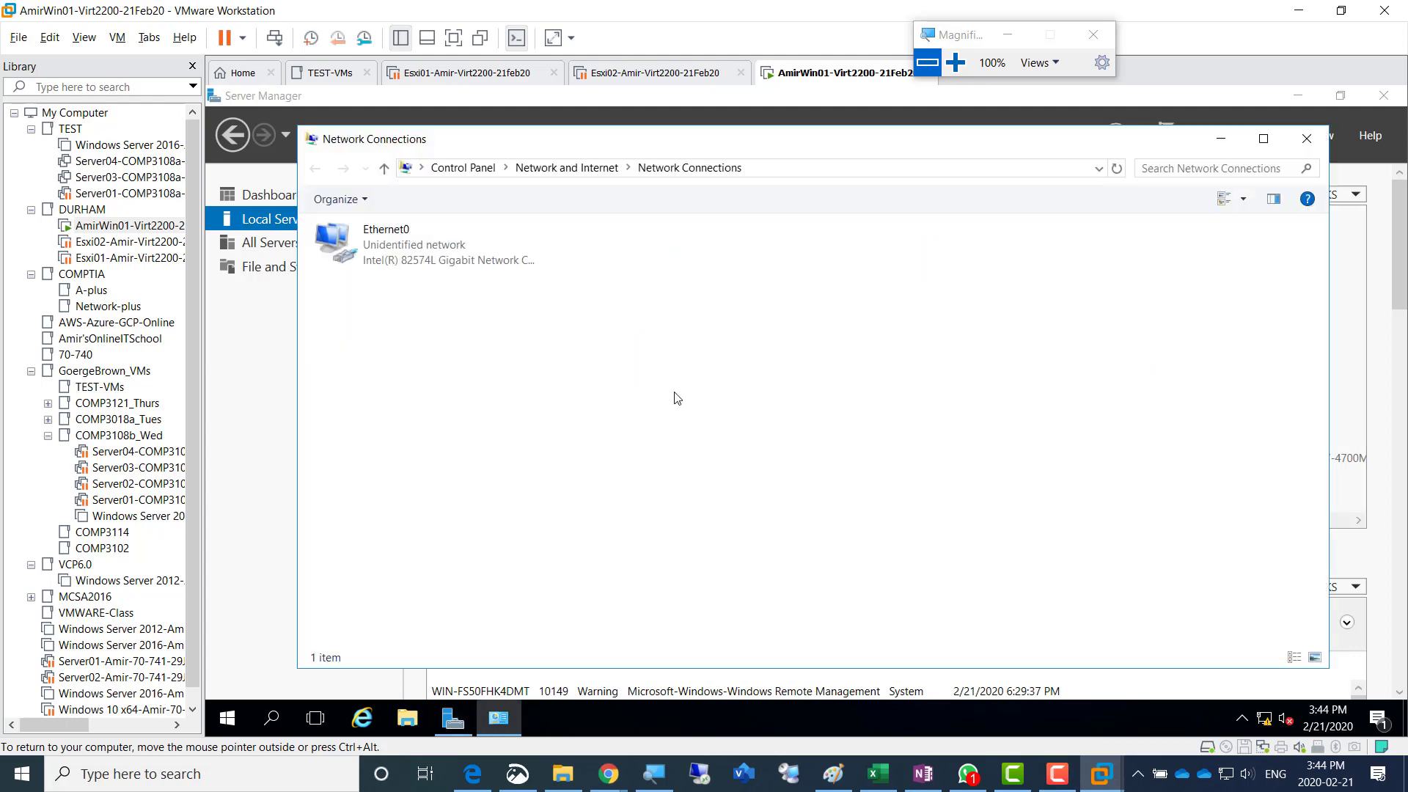
pyautogui.doubleClick(391, 260)
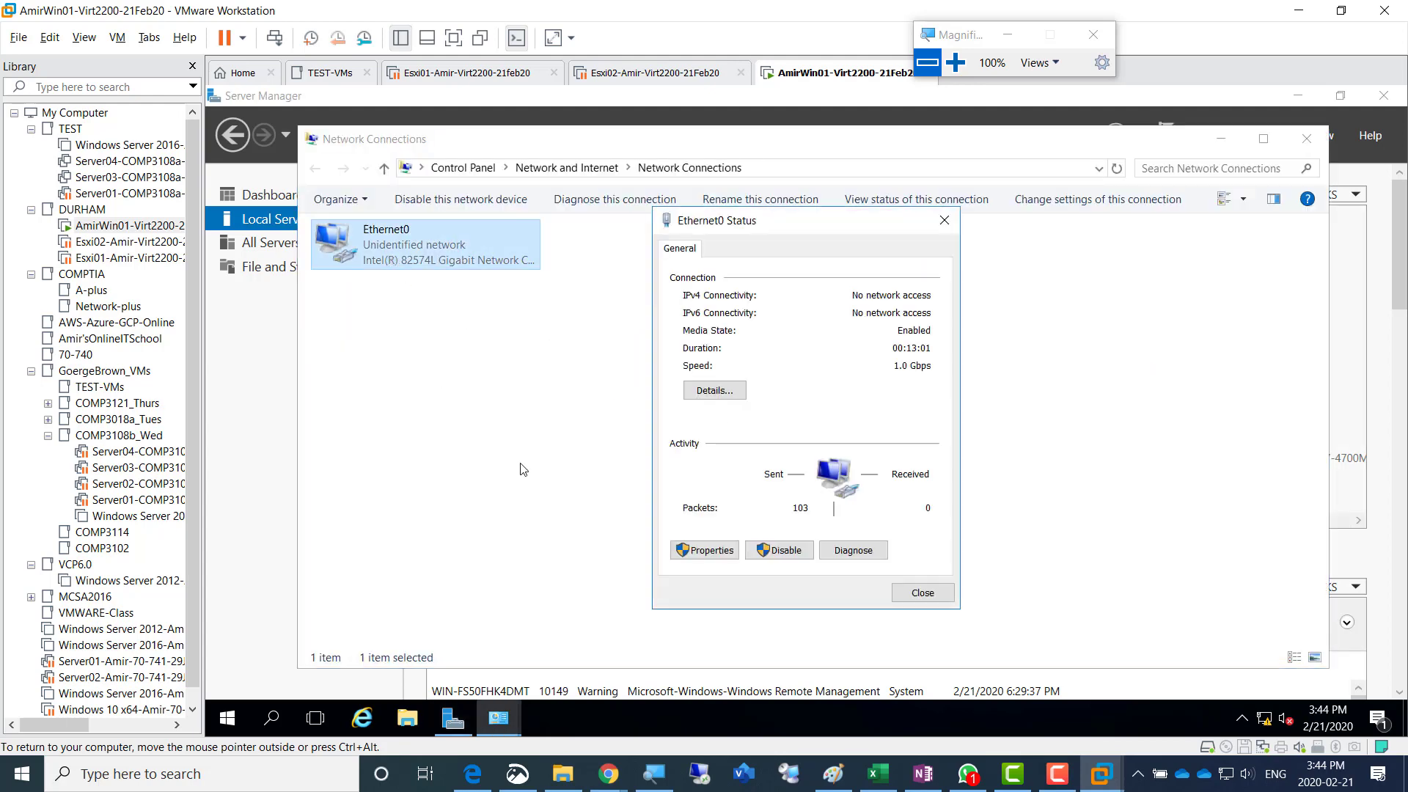
pyautogui.click(704, 550)
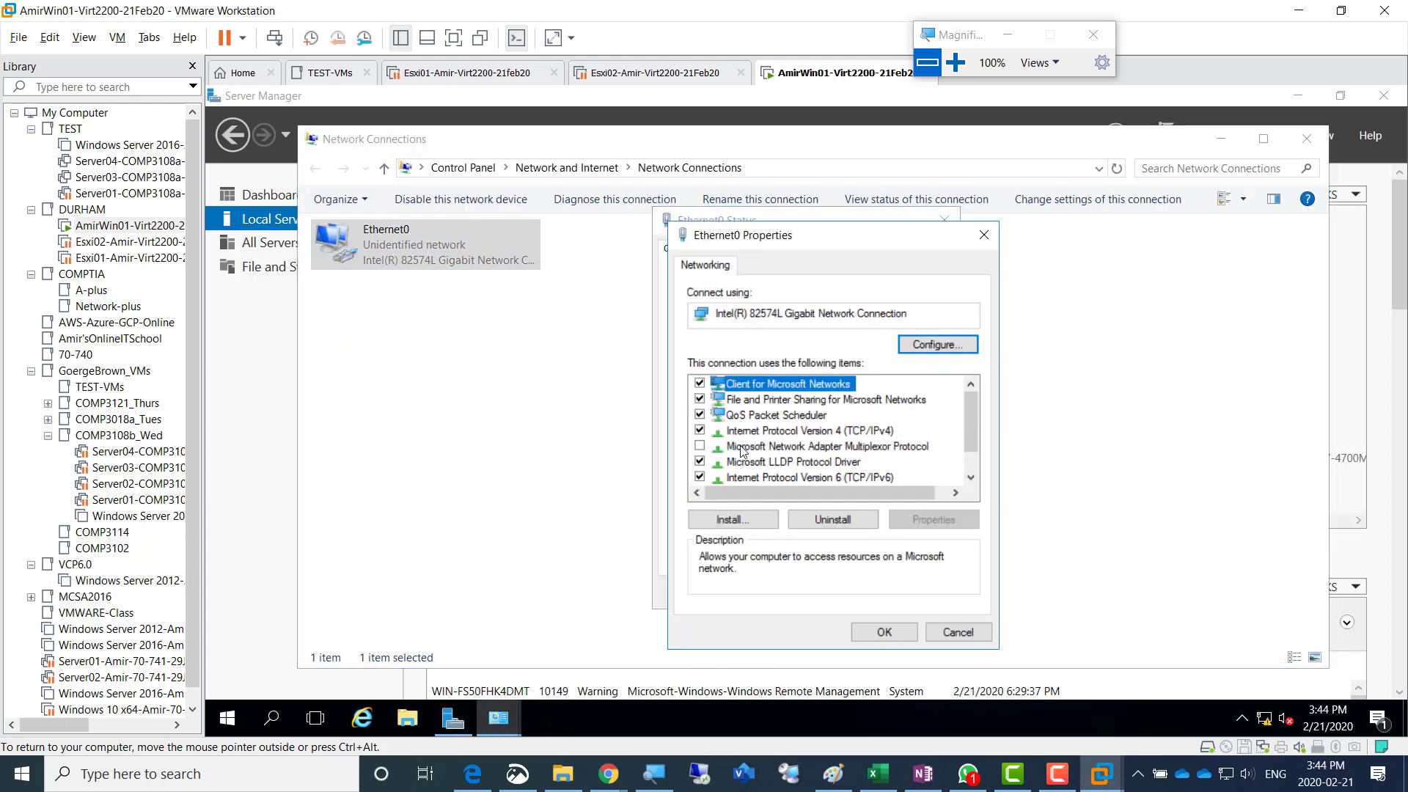
pyautogui.click(700, 476)
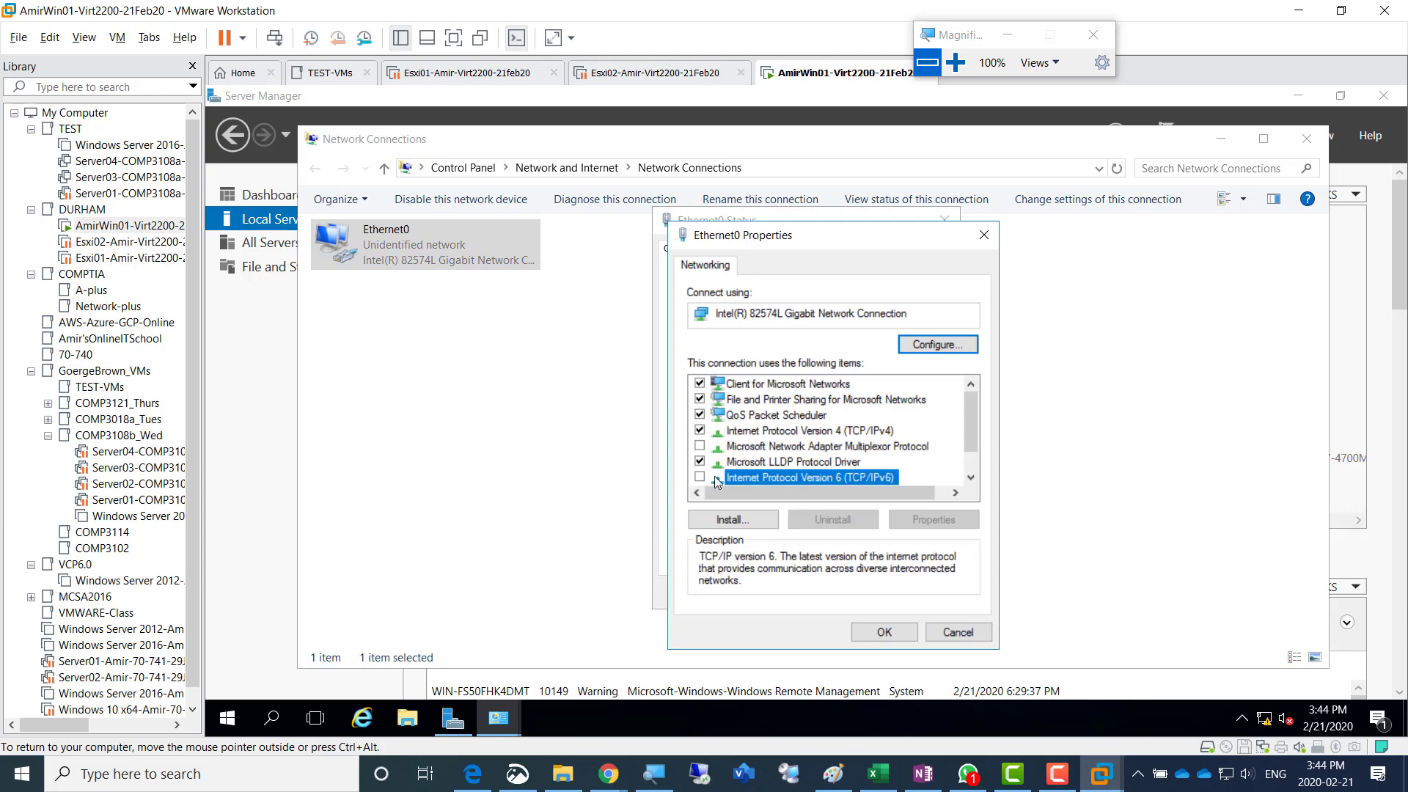
# - Give Ethernet0 a static IPv4 address of 192.168.200.1 with subnet mask 255.255.255.0 and default gateway 192.168.200.1
pyautogui.doubleClick(805, 432)
pyautogui.click(799, 420)
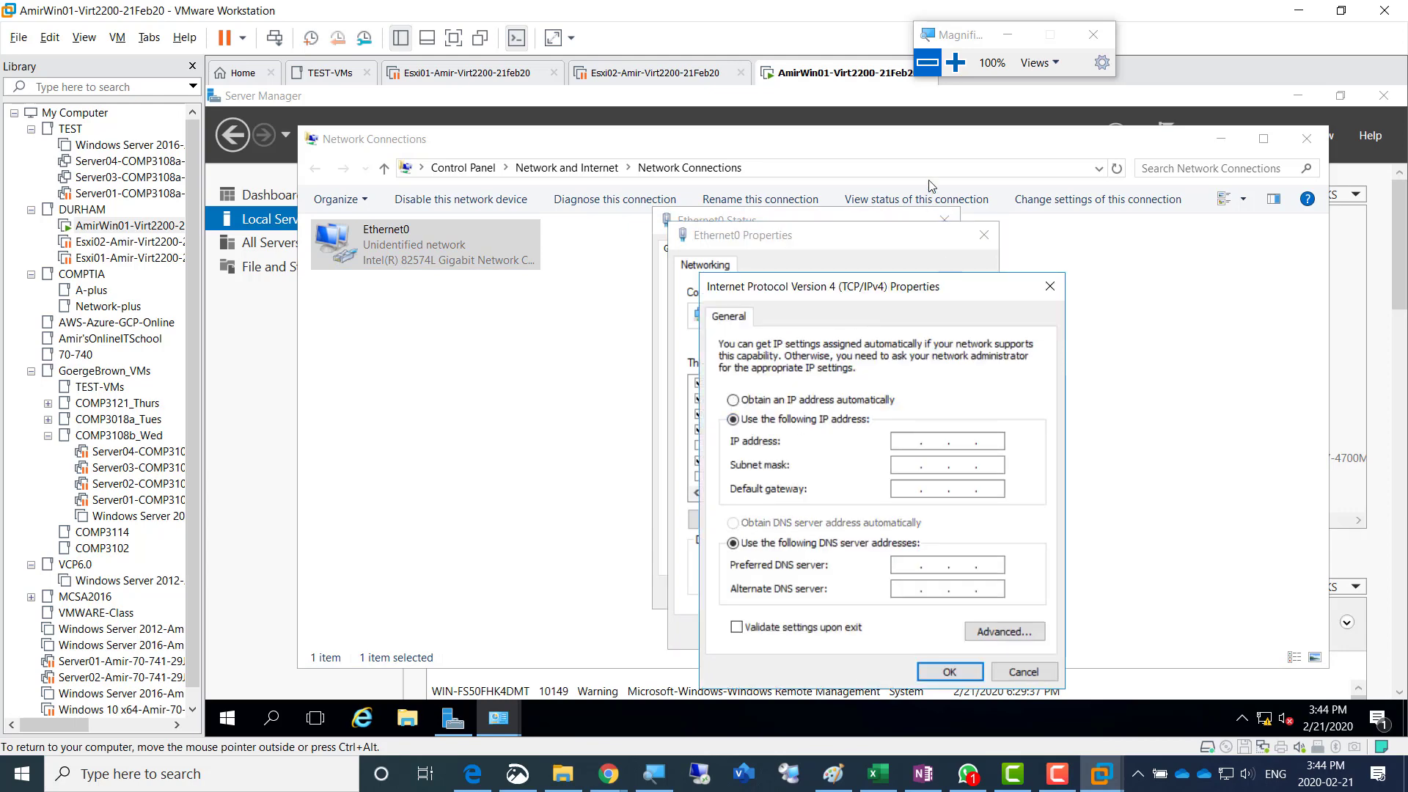
pyautogui.click(955, 63)
pyautogui.click(956, 62)
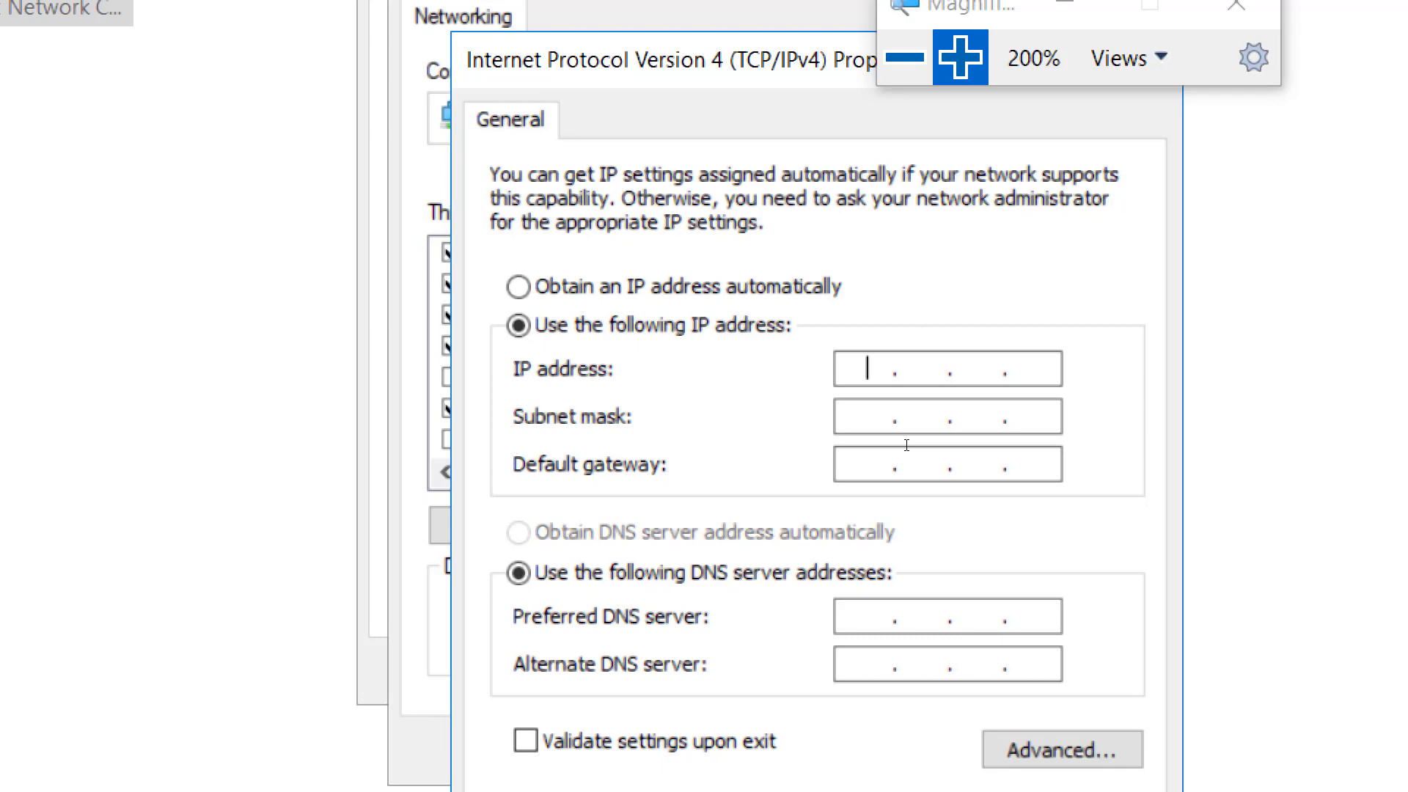
pyautogui.write('192.')
pyautogui.write('168.200.')
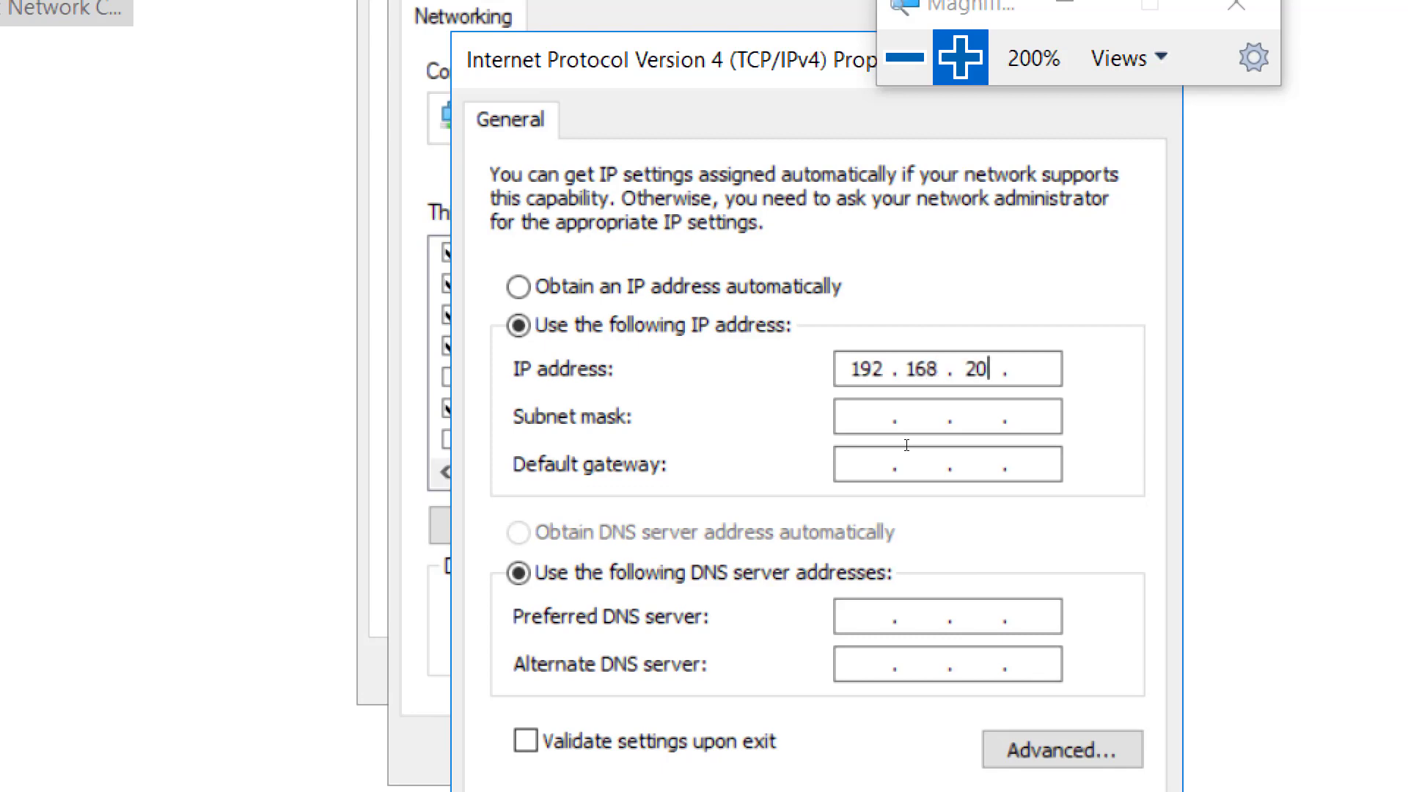
pyautogui.write('1')
pyautogui.press('Tab')
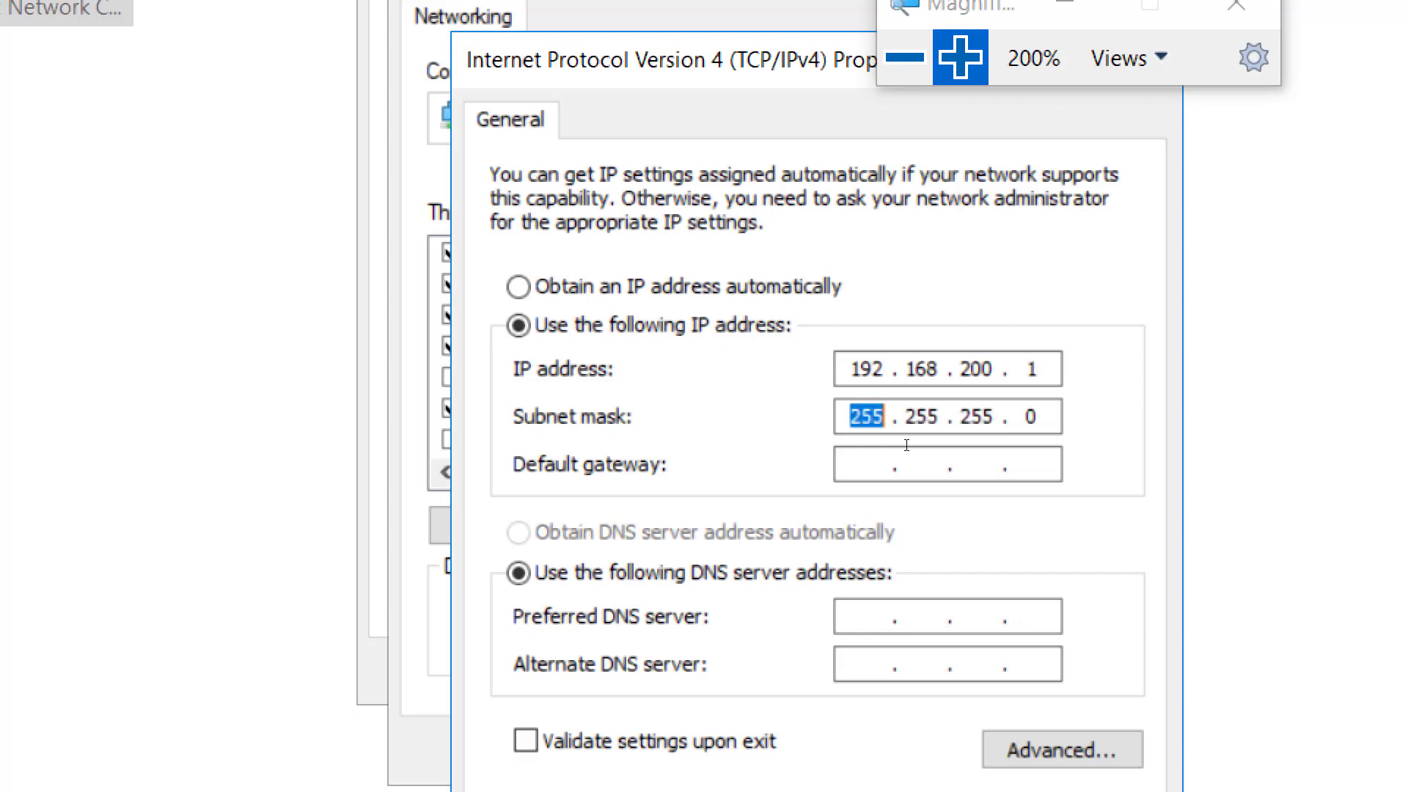
pyautogui.press('Tab')
pyautogui.write('192.168.200.1')
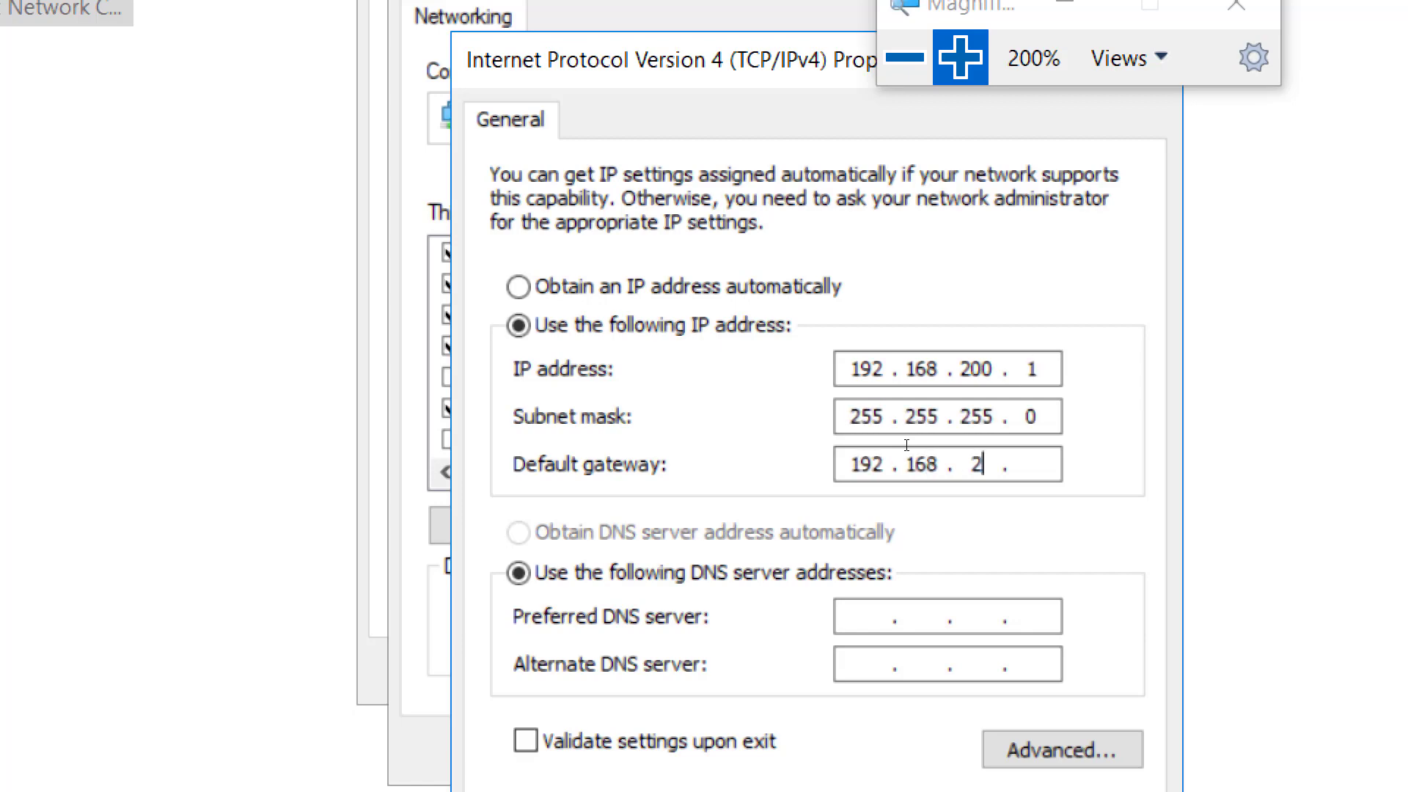
# - Set the preferred DNS server to 192.168.200.1, apply the adapter settings and close the network connections
pyautogui.press('Tab')
pyautogui.press('Tab')
pyautogui.write('192.168.200.1')
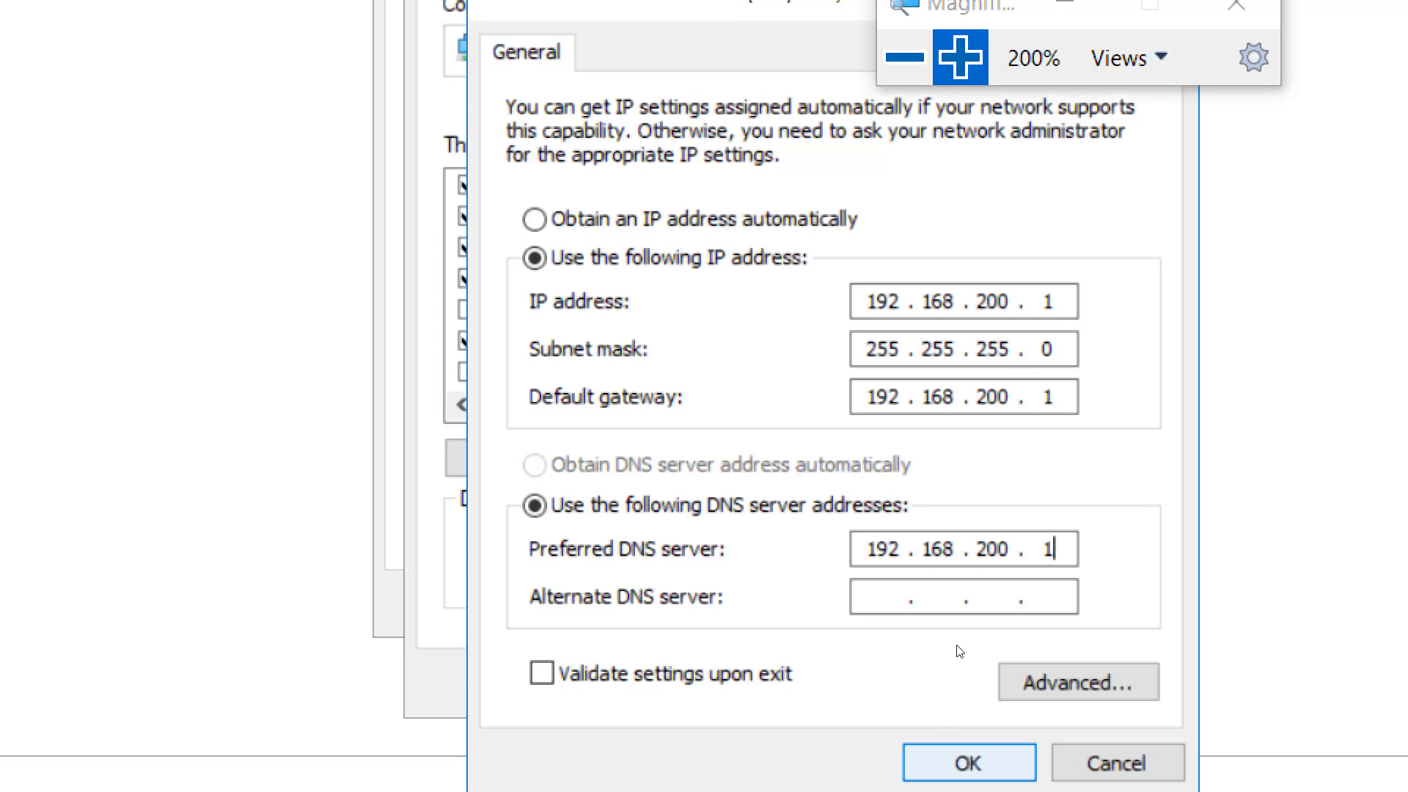
pyautogui.click(905, 57)
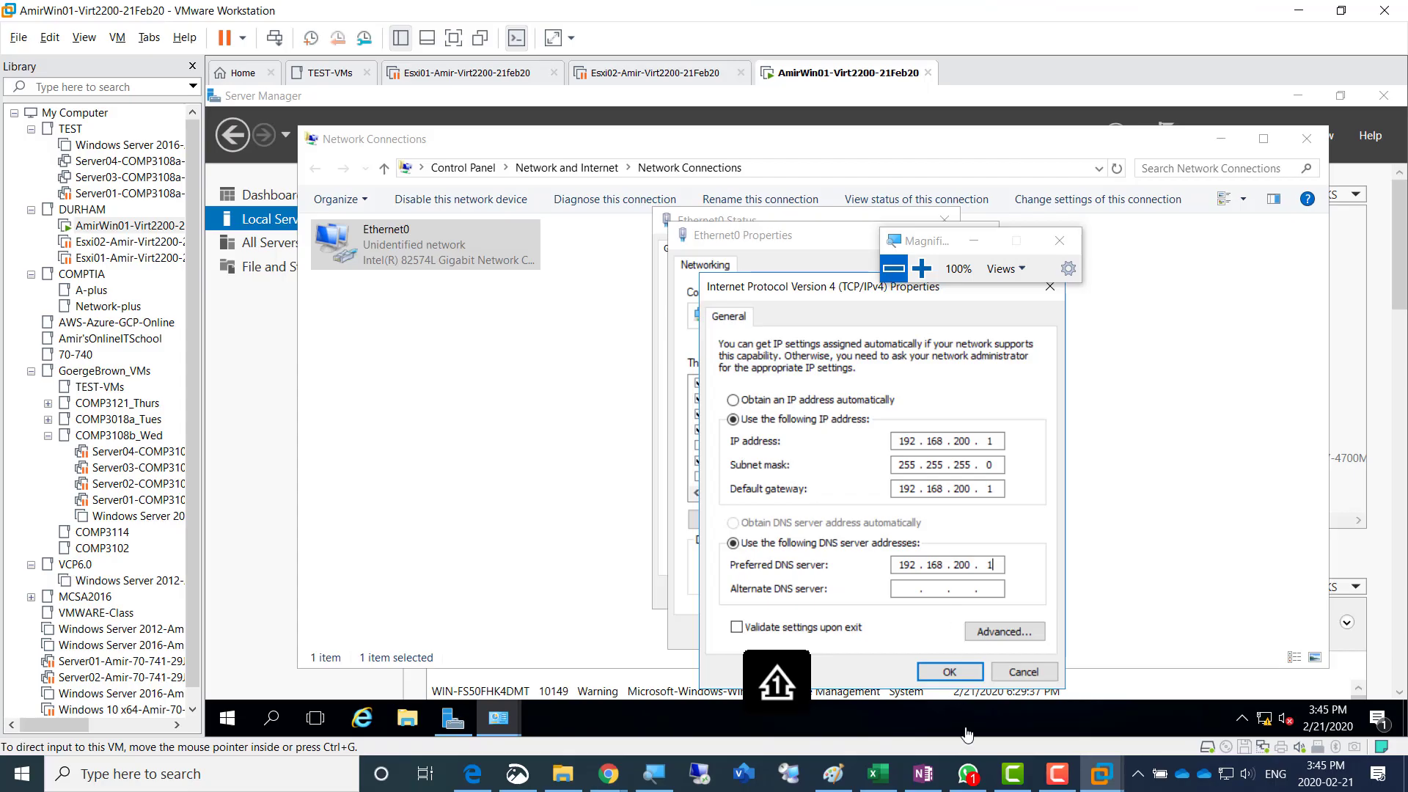
pyautogui.click(1058, 779)
pyautogui.click(1058, 779)
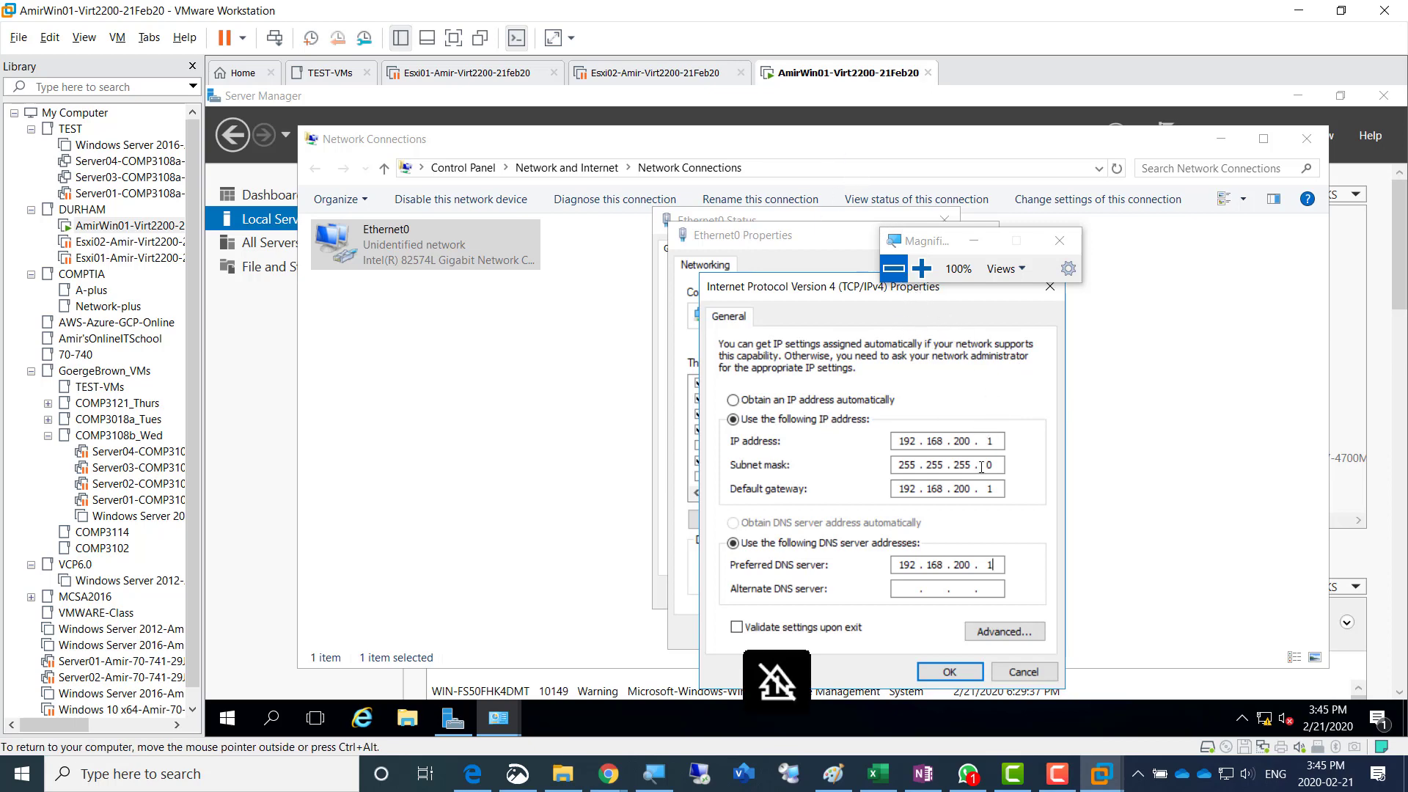
pyautogui.click(949, 672)
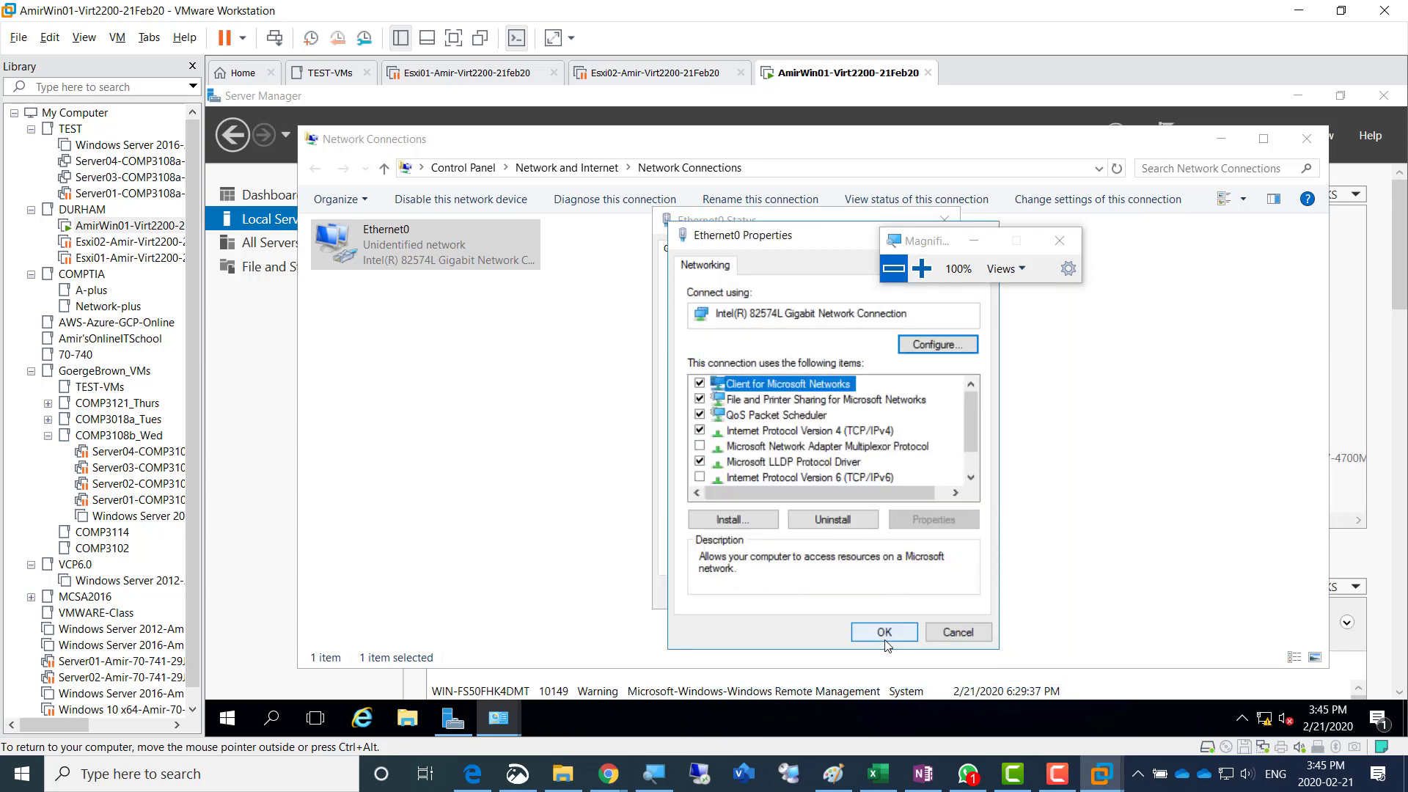
pyautogui.click(889, 634)
pyautogui.click(923, 593)
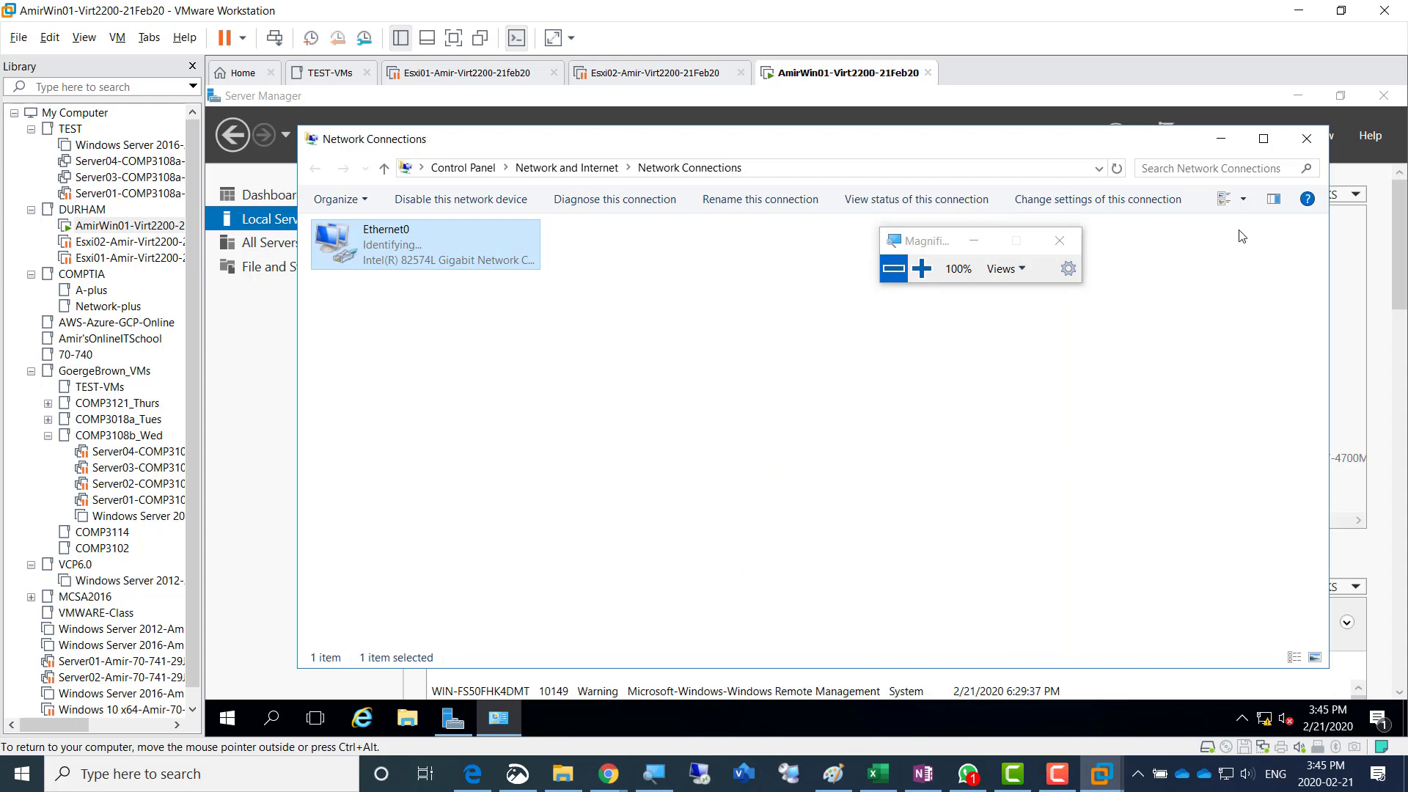
pyautogui.click(1306, 138)
# - Change the server's computer name to AmirWin01, keeping it in WORKGROUP, and acknowledge the restart notice
pyautogui.click(922, 269)
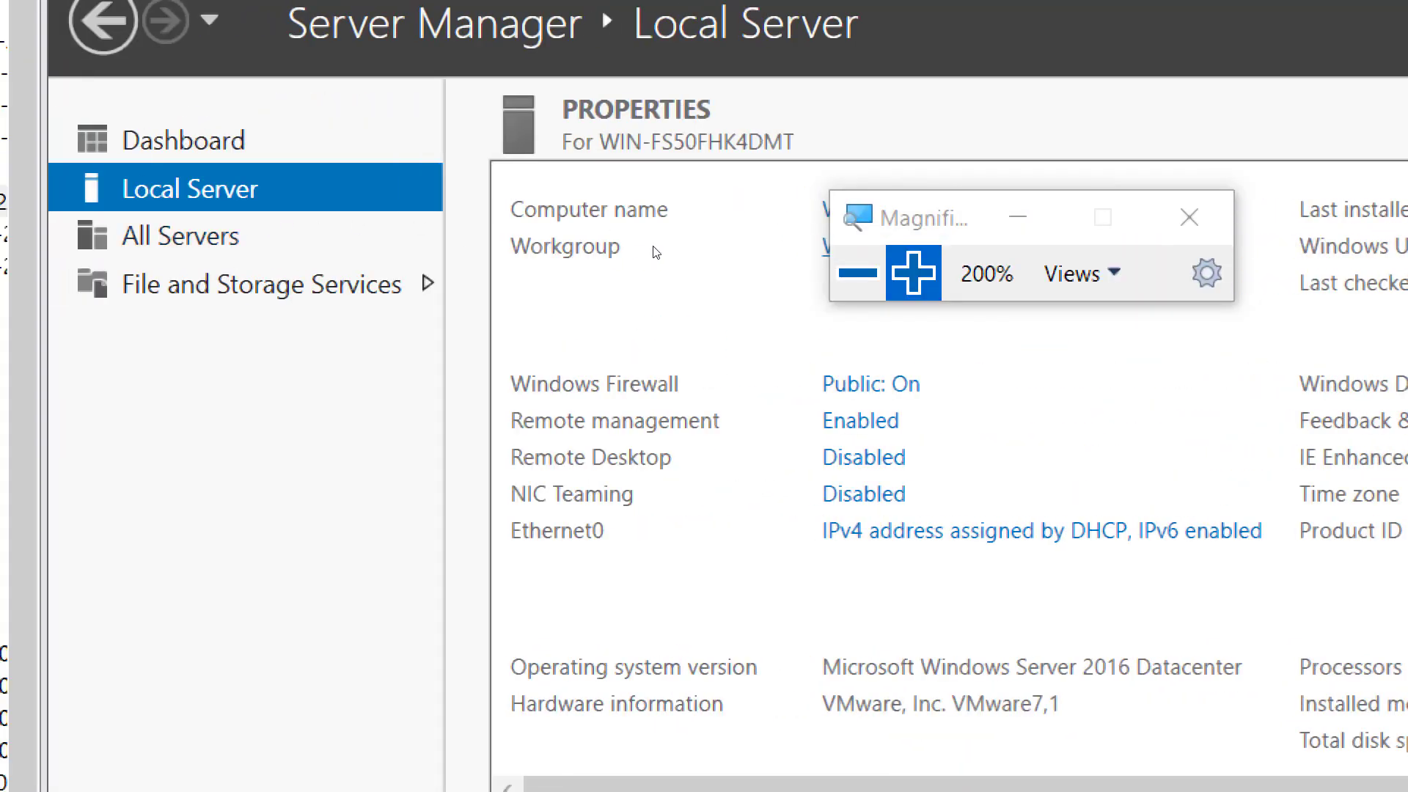
pyautogui.moveTo(904, 214); pyautogui.dragTo(1175, 223)
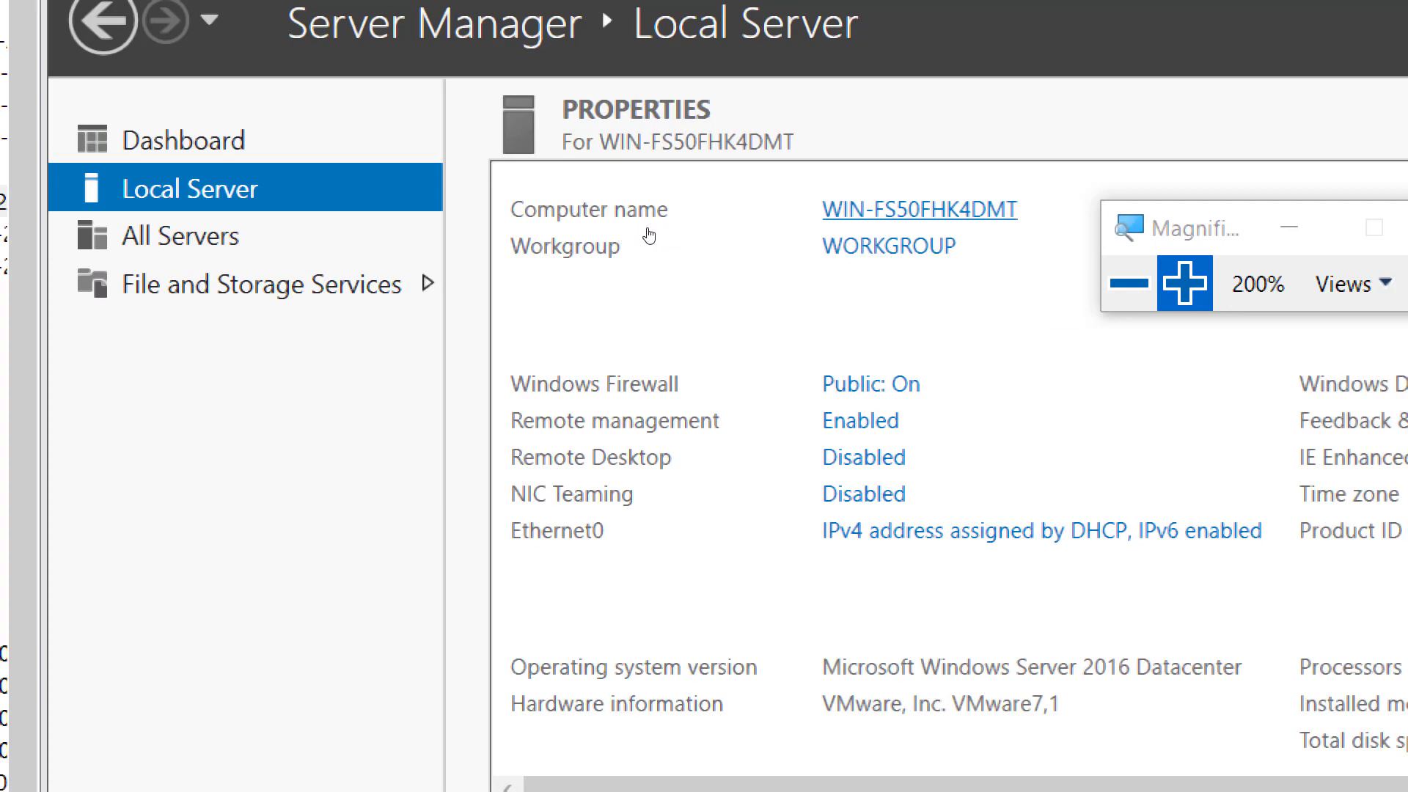
pyautogui.click(648, 244)
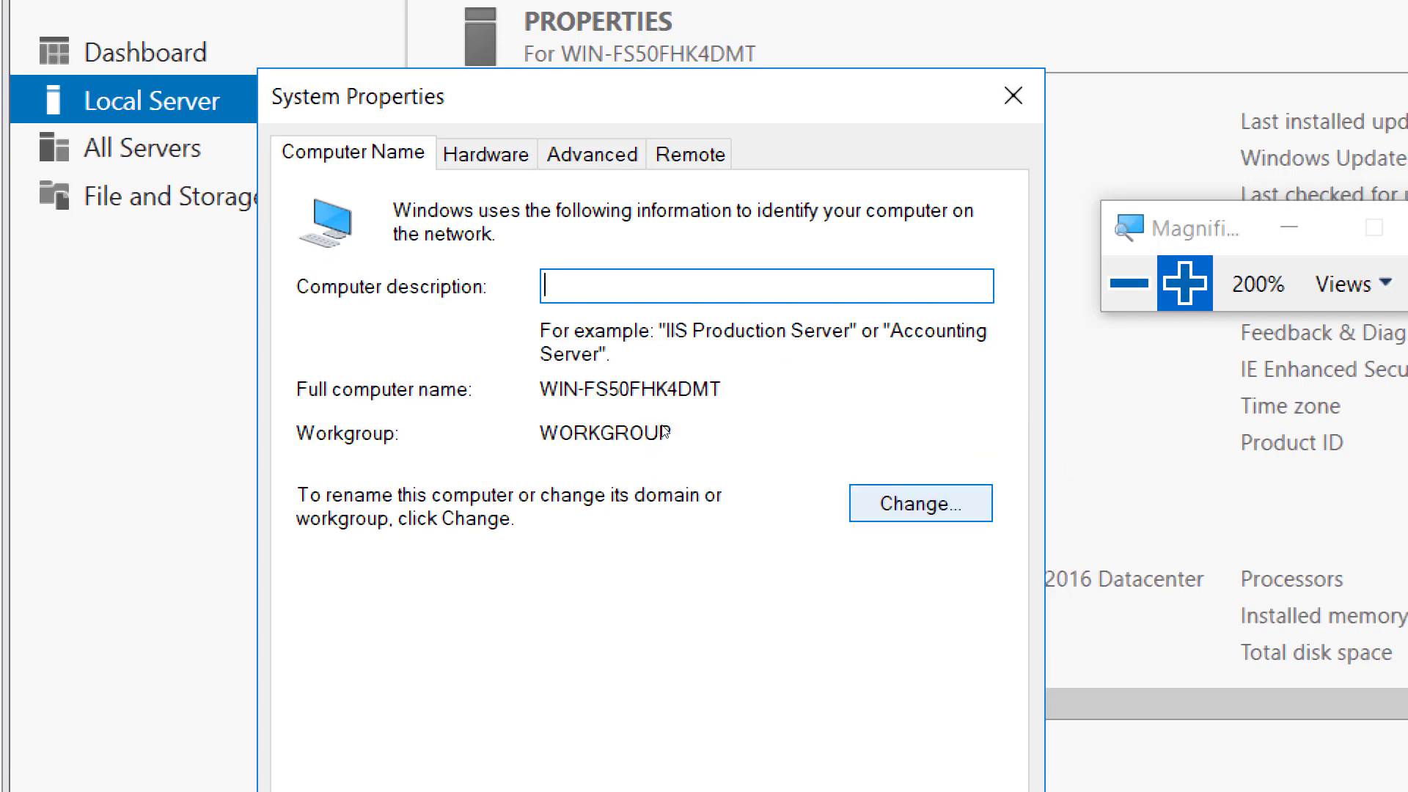
pyautogui.click(920, 504)
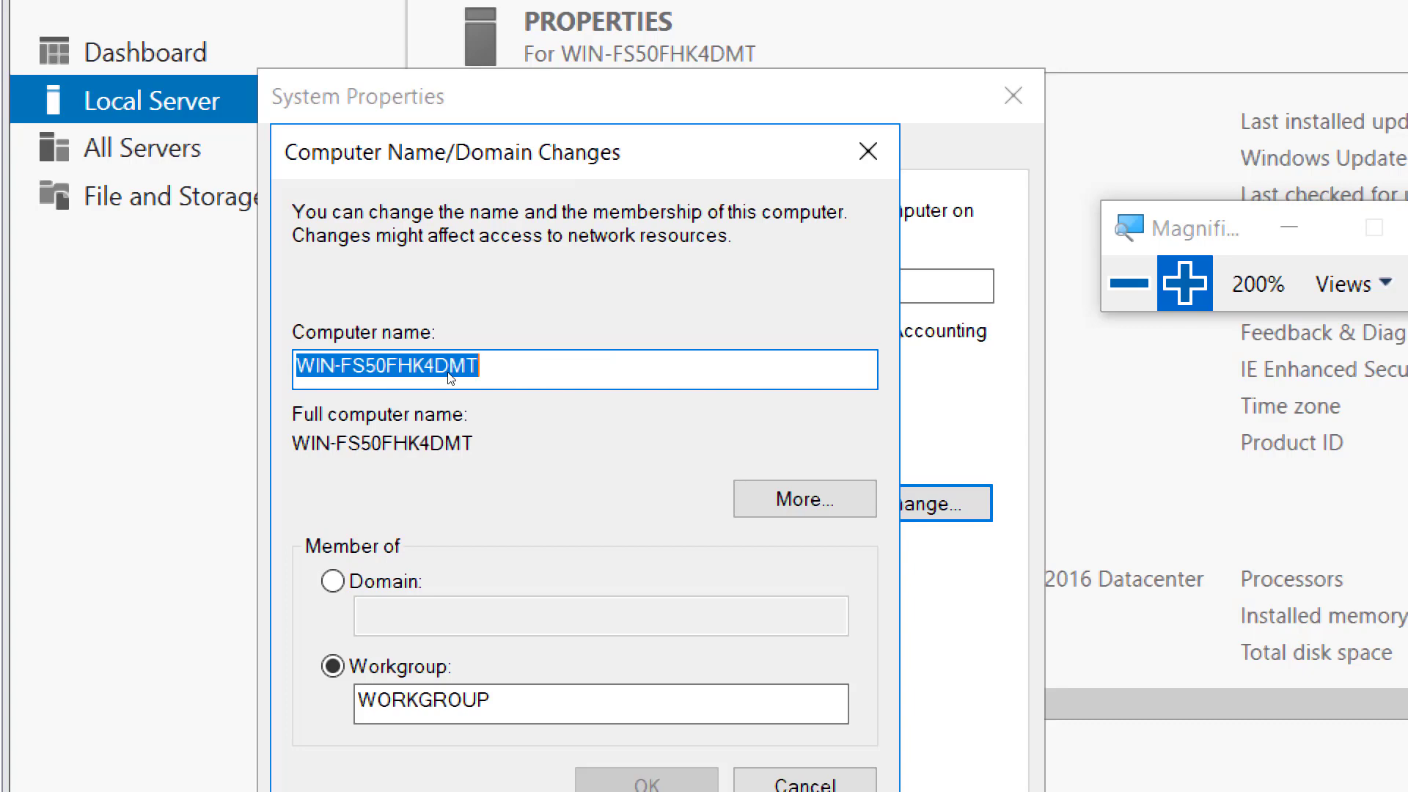
pyautogui.write('AmirWin01')
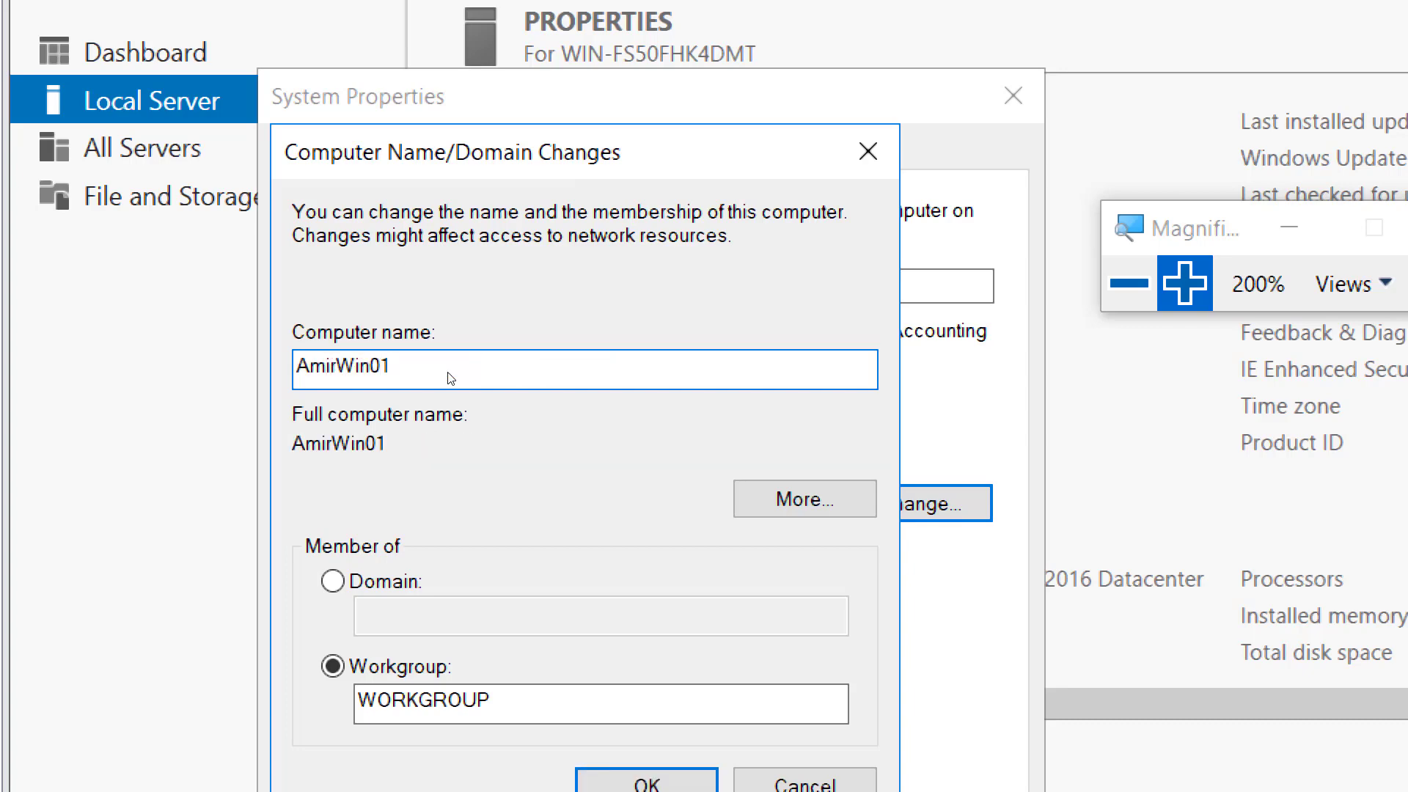
pyautogui.click(1130, 283)
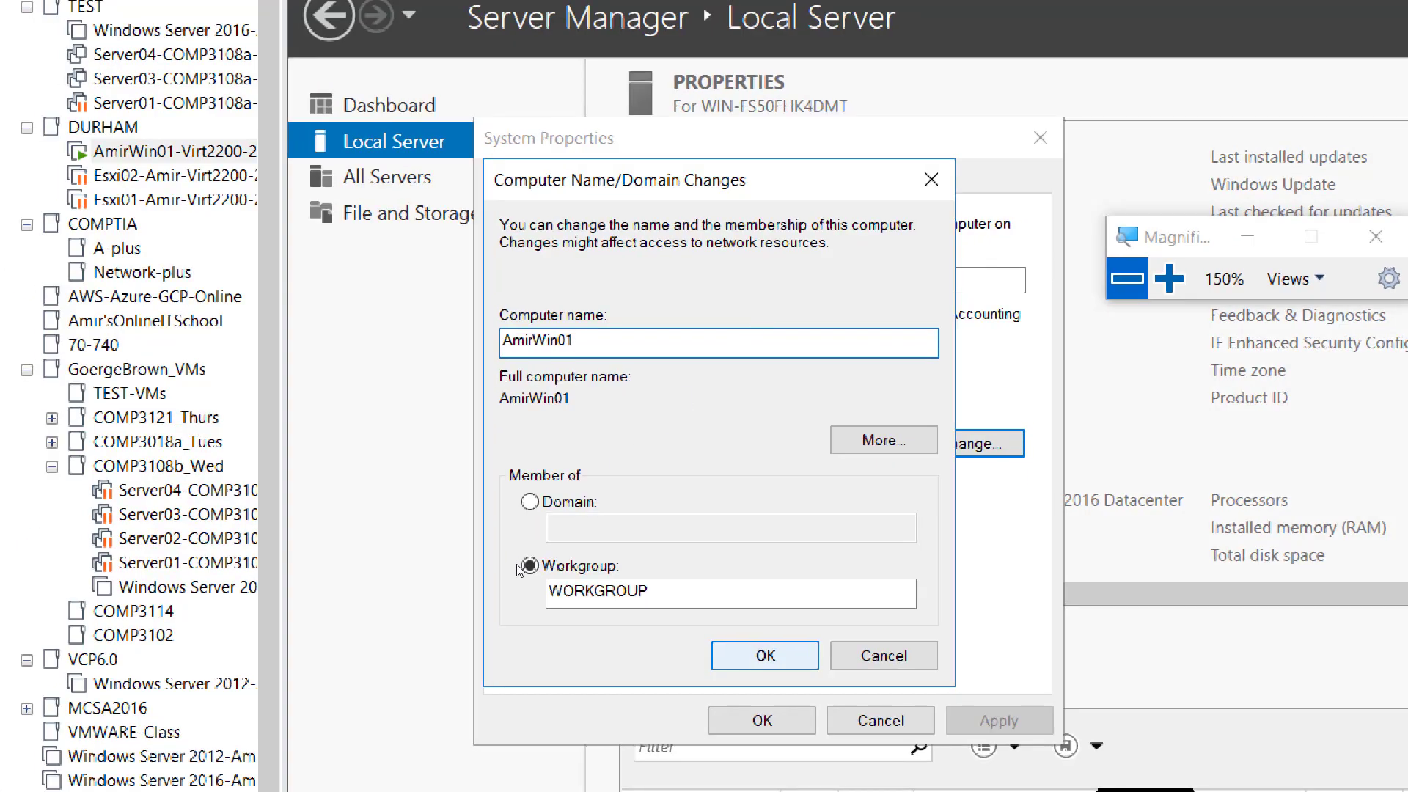
pyautogui.click(765, 655)
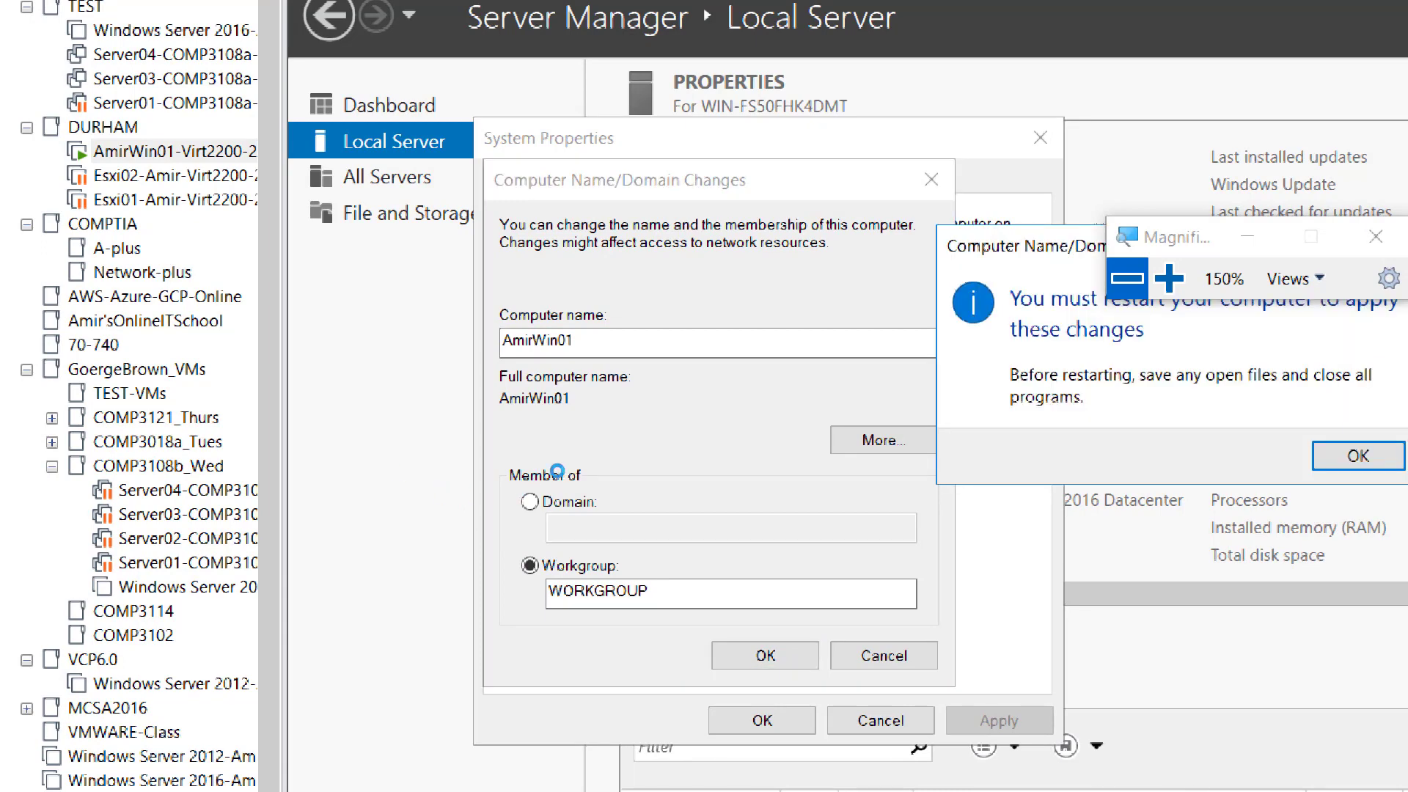
pyautogui.press('Return')
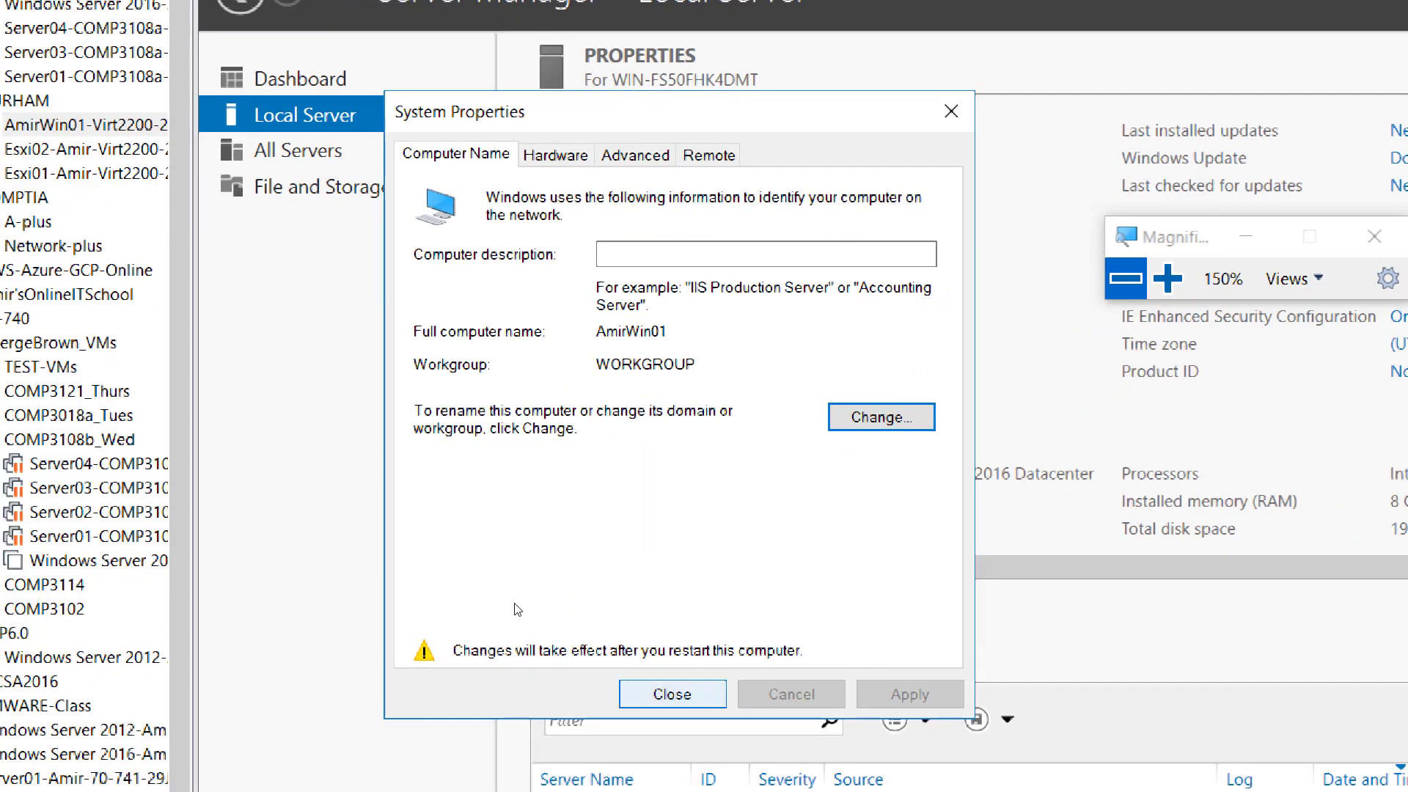
# - Restart the server to apply the new computer name and reopen its Local Server properties
pyautogui.click(610, 748)
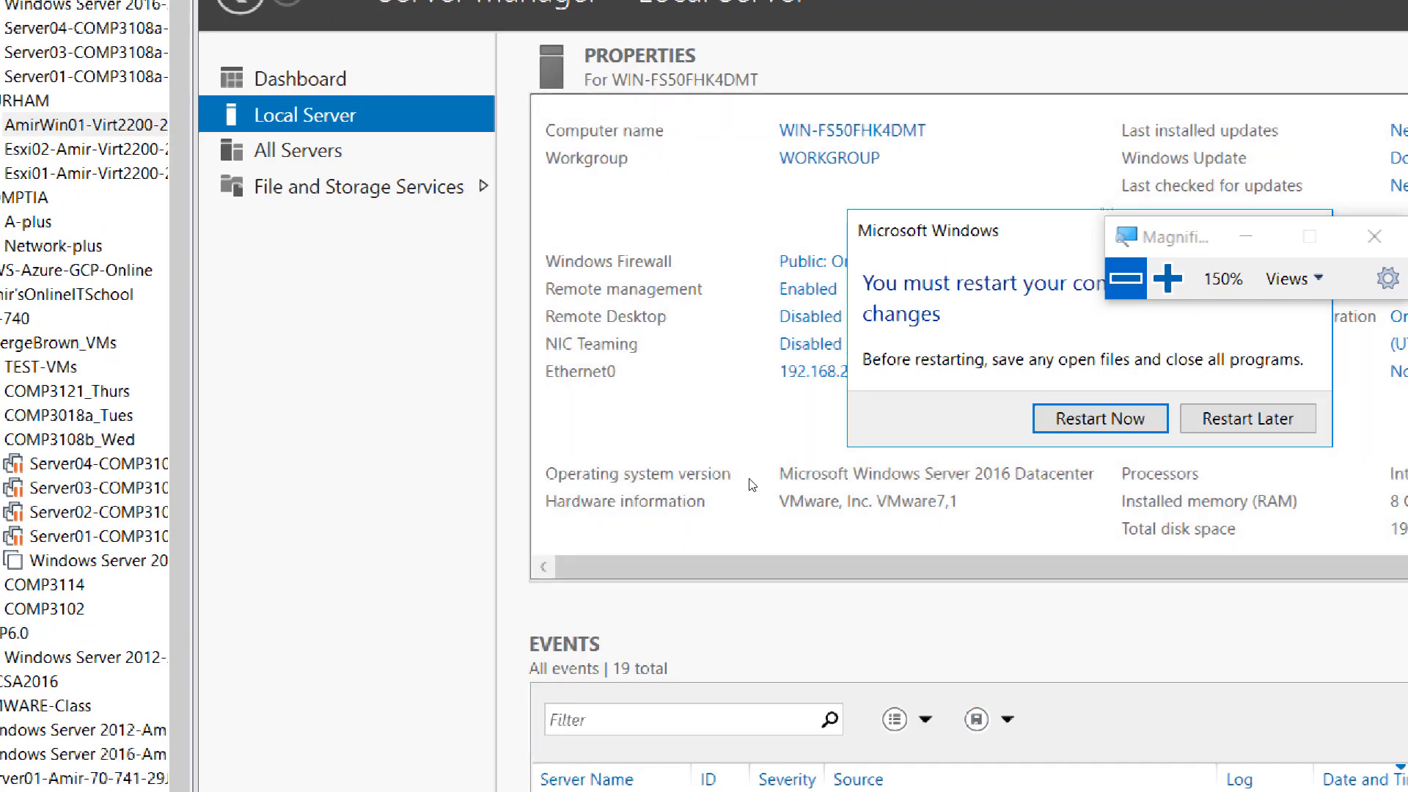
pyautogui.press('Return')
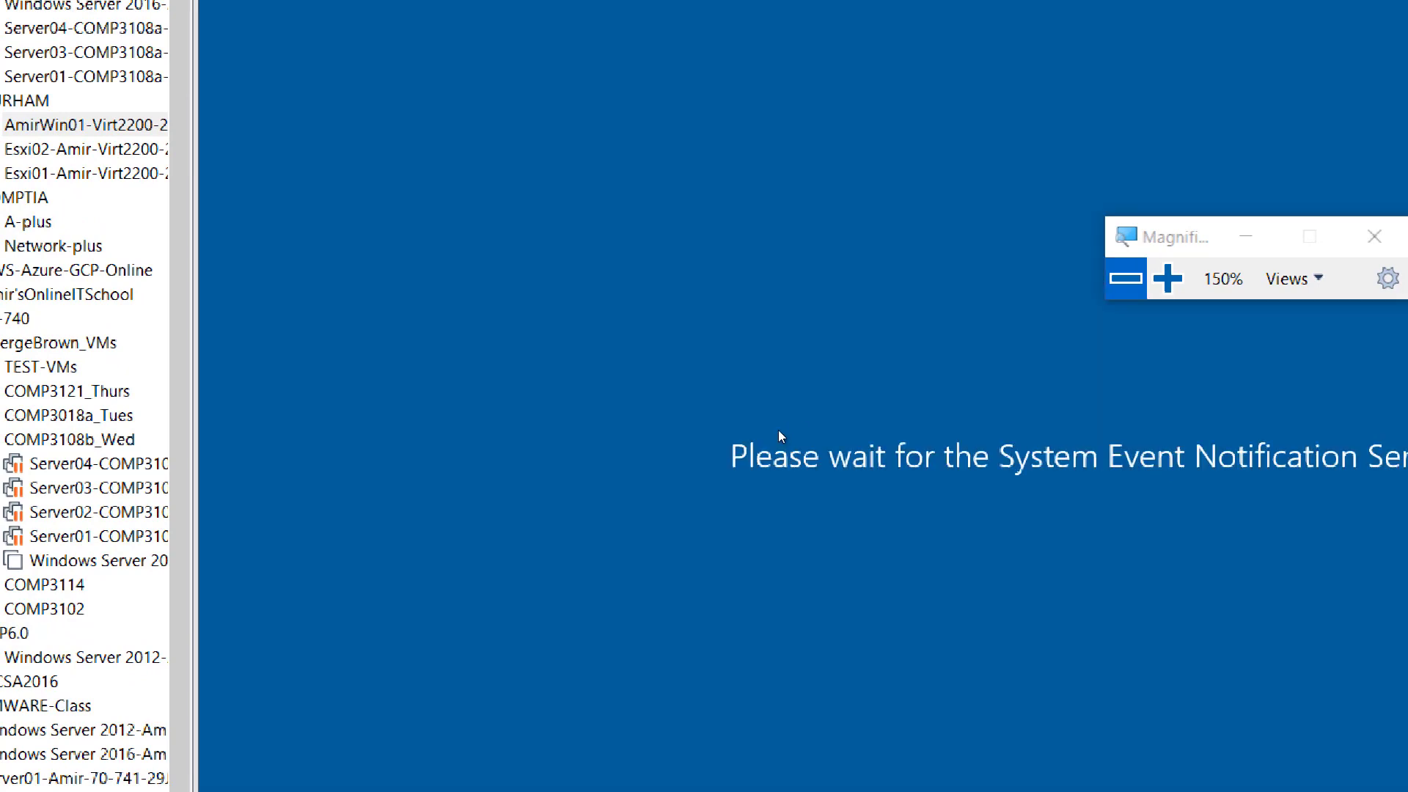
pyautogui.click(824, 328)
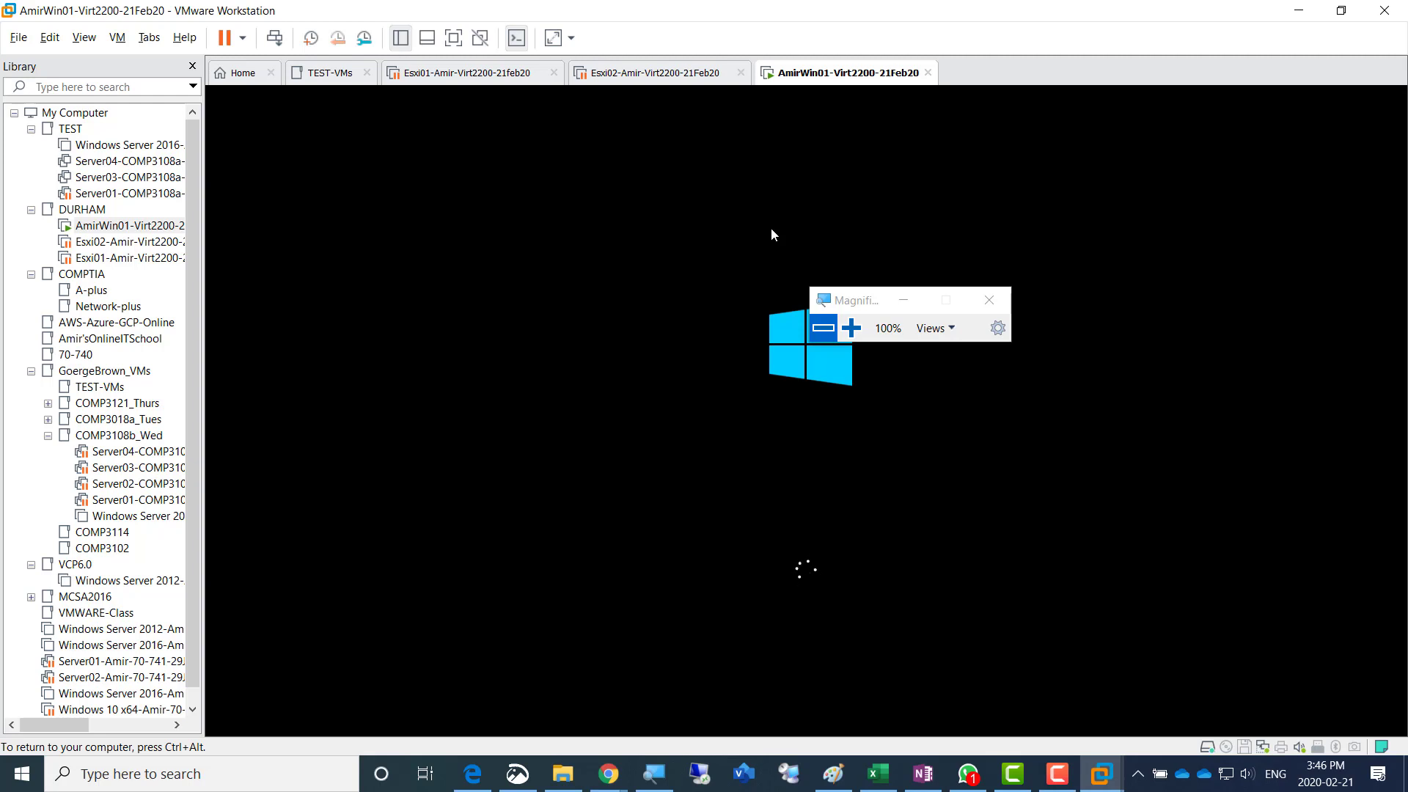
pyautogui.hotkey('ctrl', 'alt')
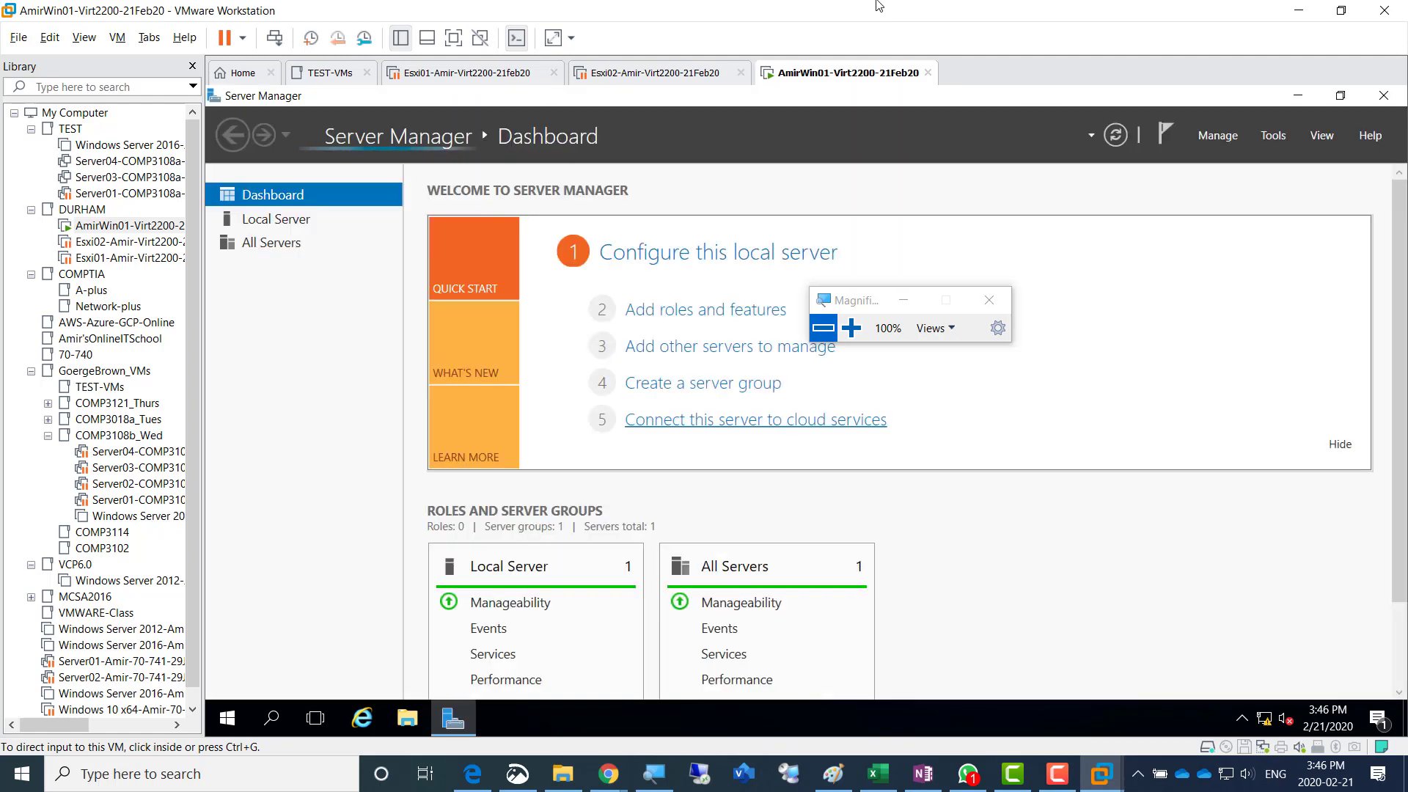
pyautogui.click(297, 223)
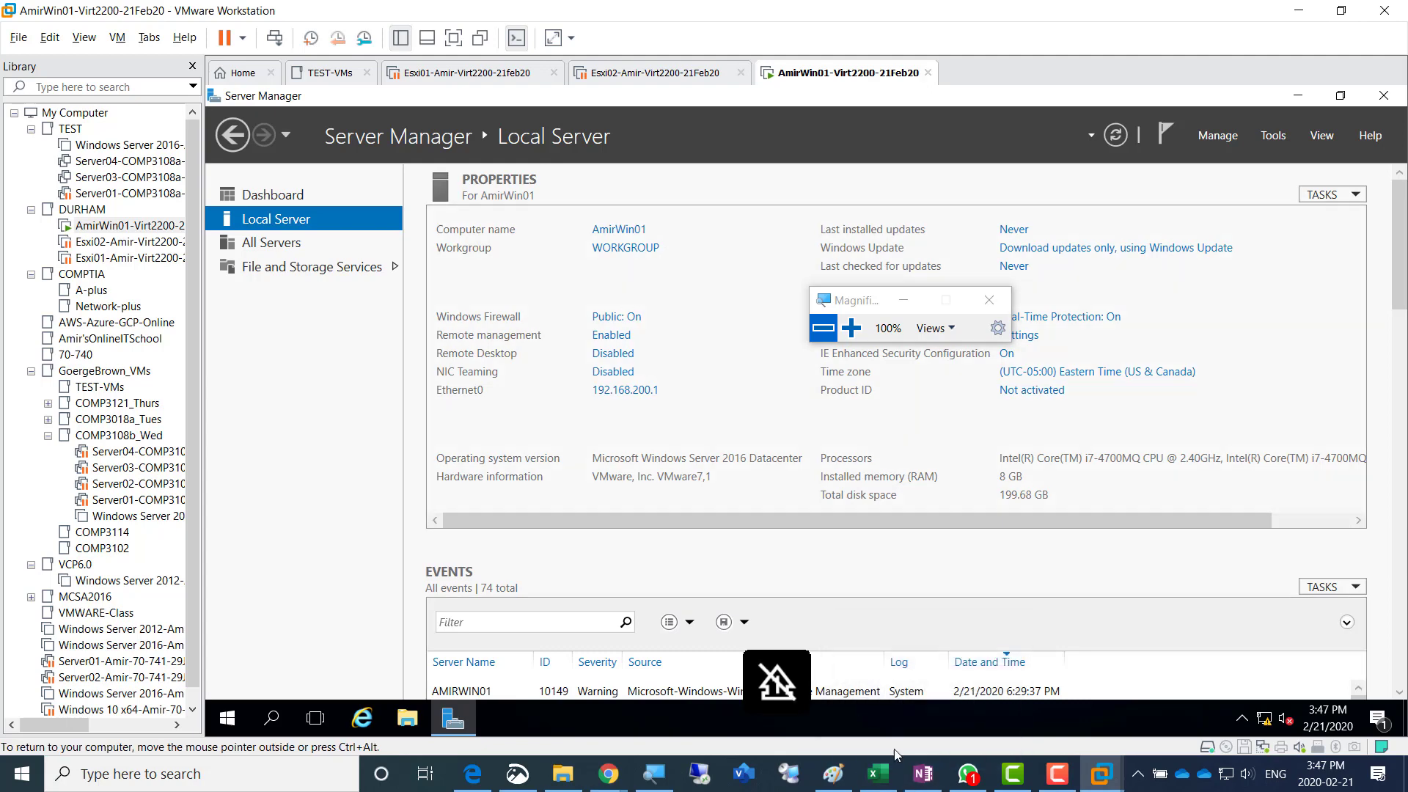
# - Switch to OneNote and duplicate the "Screenshot 6 = windows VM Summary" line as a new bullet at the end of the list
pyautogui.click(926, 777)
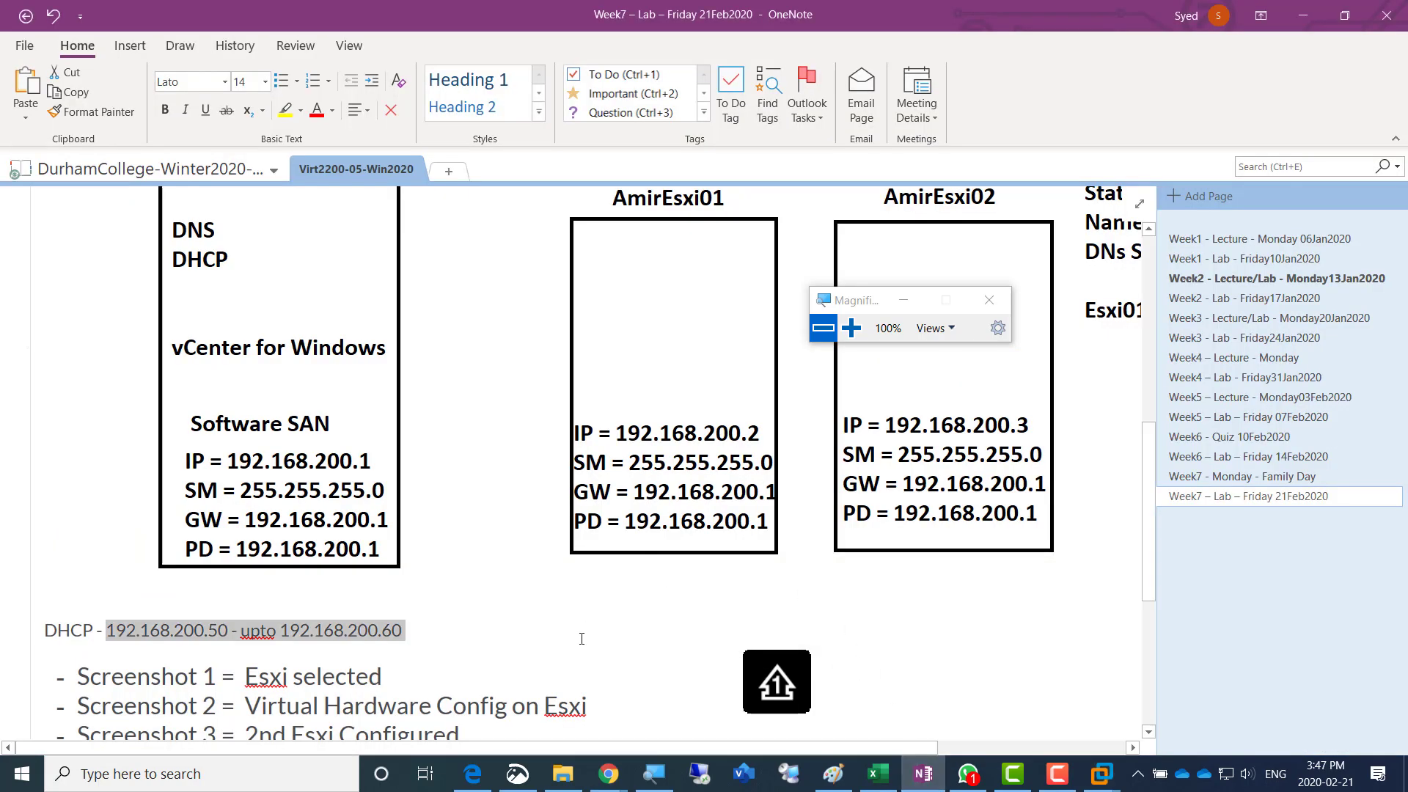
pyautogui.scroll(-3, 572, 623)
pyautogui.click(545, 570)
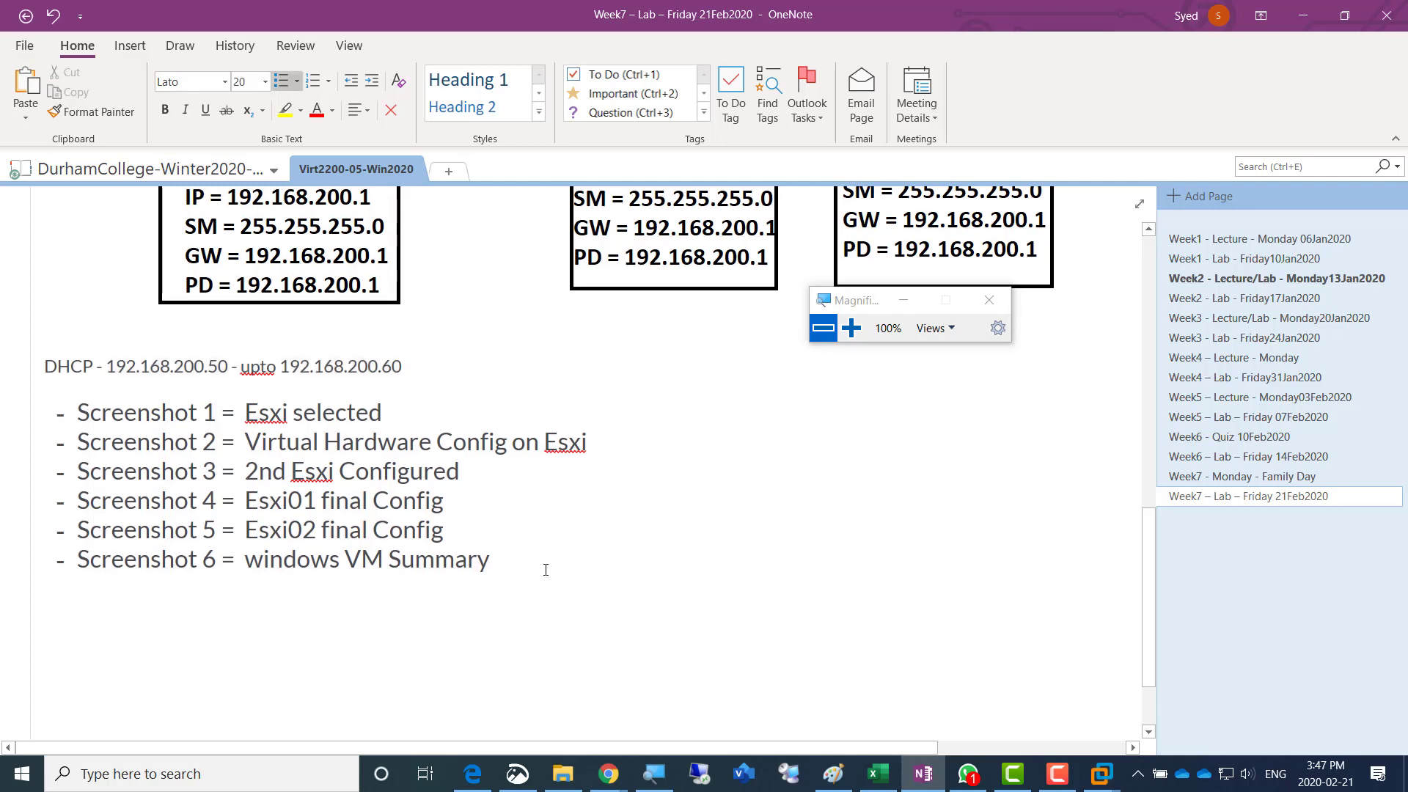
pyautogui.hotkey('shift', 'Home')
pyautogui.hotkey('ctrl', 'c')
pyautogui.press('End')
pyautogui.press('Return')
pyautogui.hotkey('ctrl', 'v')
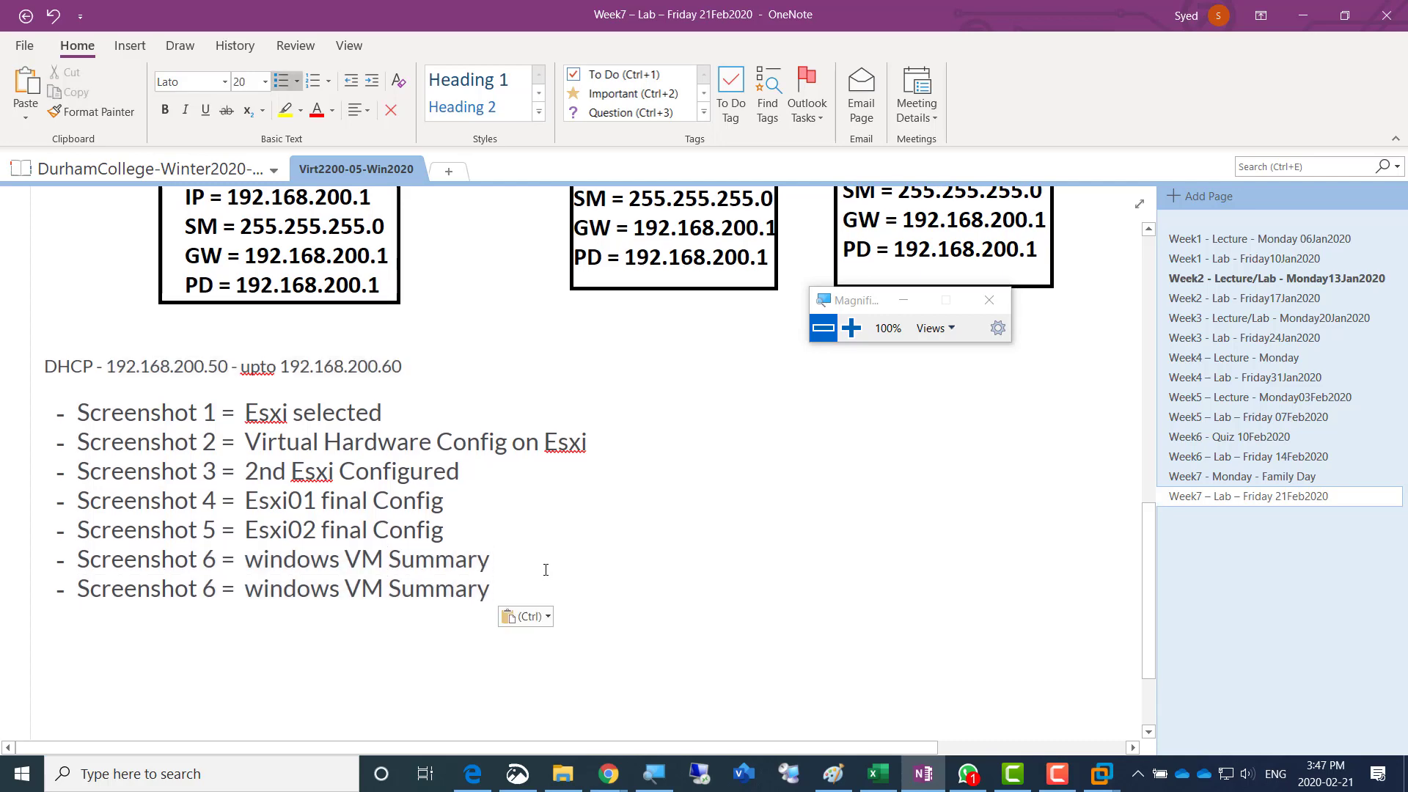
# - Renumber the duplicated bullet at the end of the screenshot list as Screenshot 7
pyautogui.press('Home')
pyautogui.press('Right')
pyautogui.hotkey('shift', 'Right')
pyautogui.write('7')
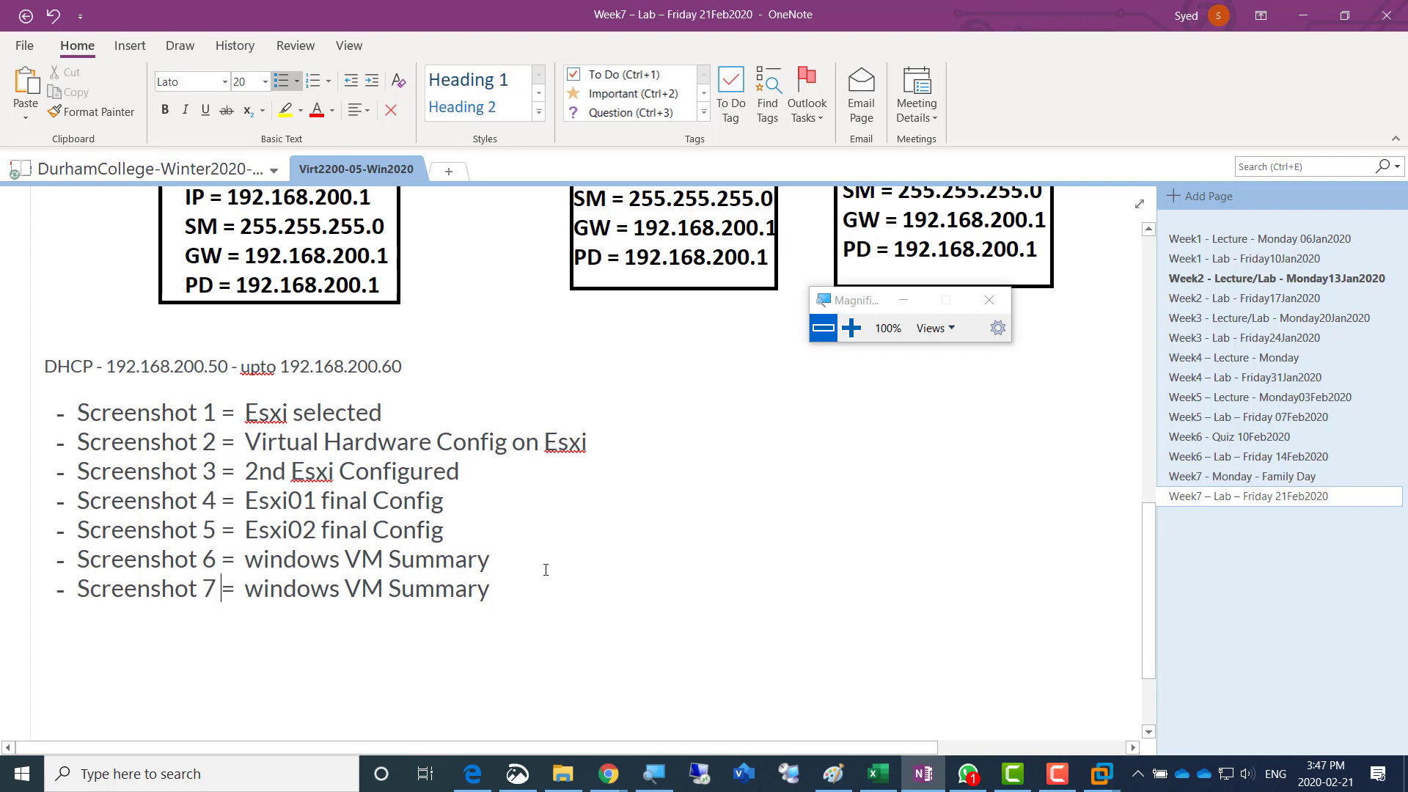
# - Replace the description in the Screenshot 7 bullet with "AmirWin01 Configured"
pyautogui.press('Right')
pyautogui.press('Right')
pyautogui.press('Right')
pyautogui.hotkey('ctrl', 'shift', 'Right')
pyautogui.hotkey('ctrl', 'shift', 'Right')
pyautogui.hotkey('ctrl', 'shift', 'Right')
pyautogui.hotkey('ctrl', 'shift', 'Right')
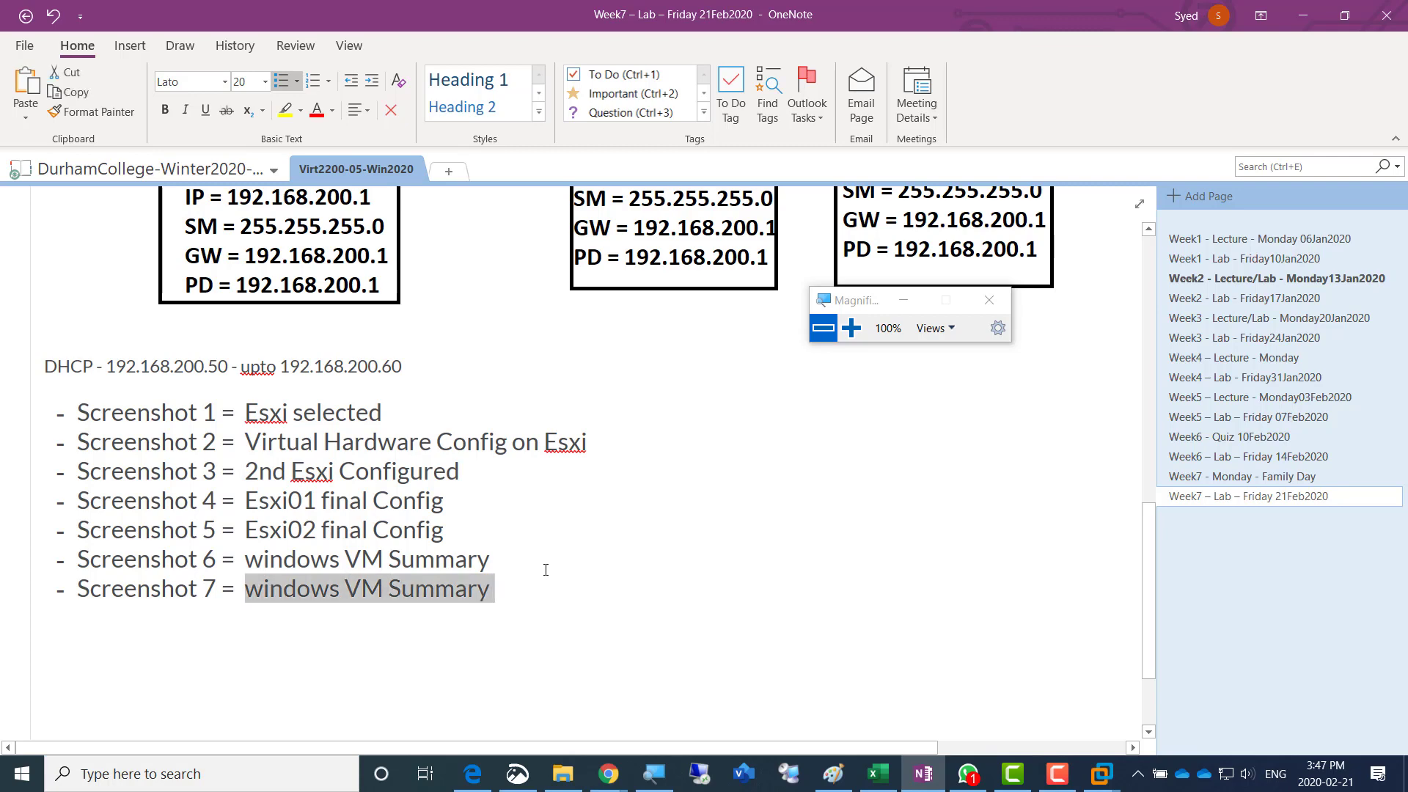
pyautogui.hotkey('shift', 'Left')
pyautogui.write('Amir')
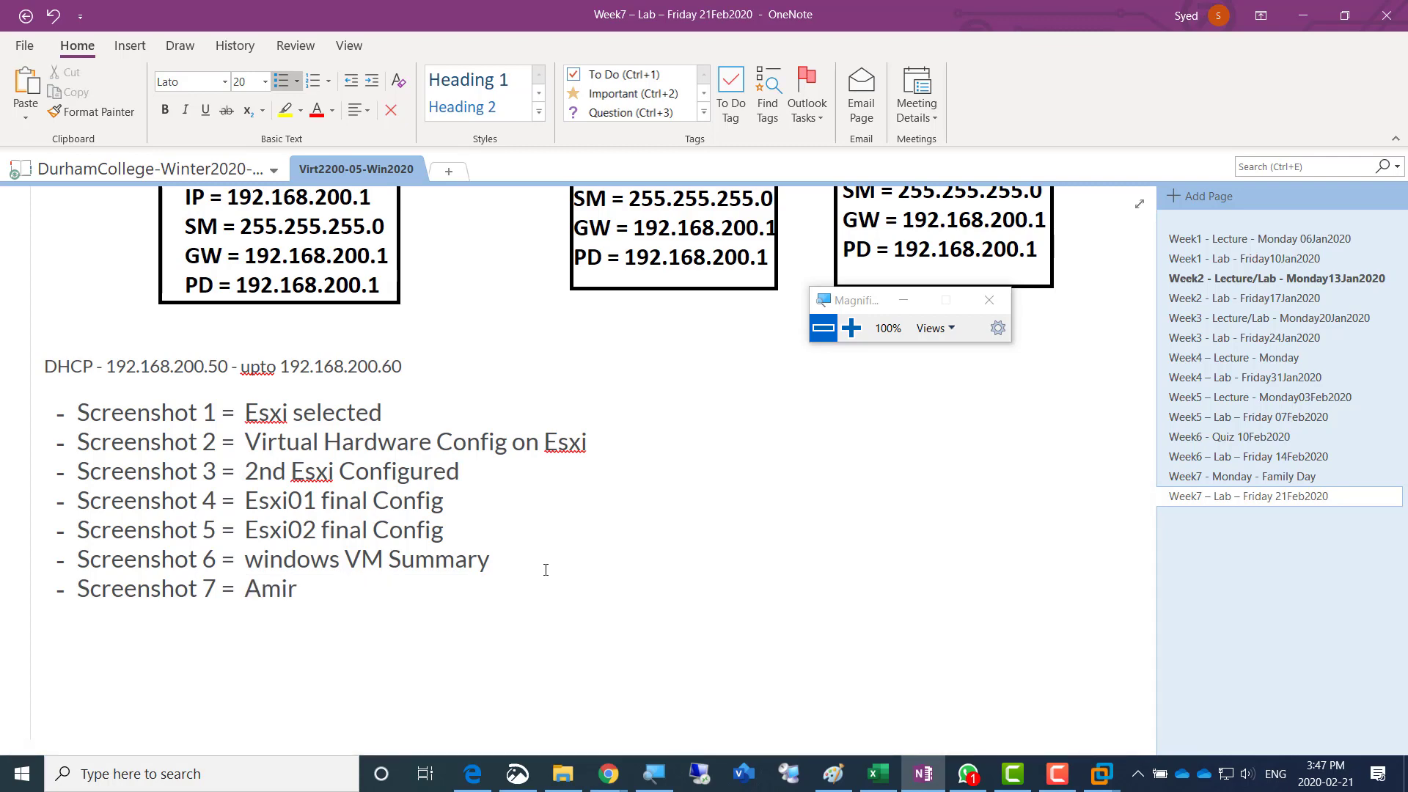
pyautogui.write('Win01 Co')
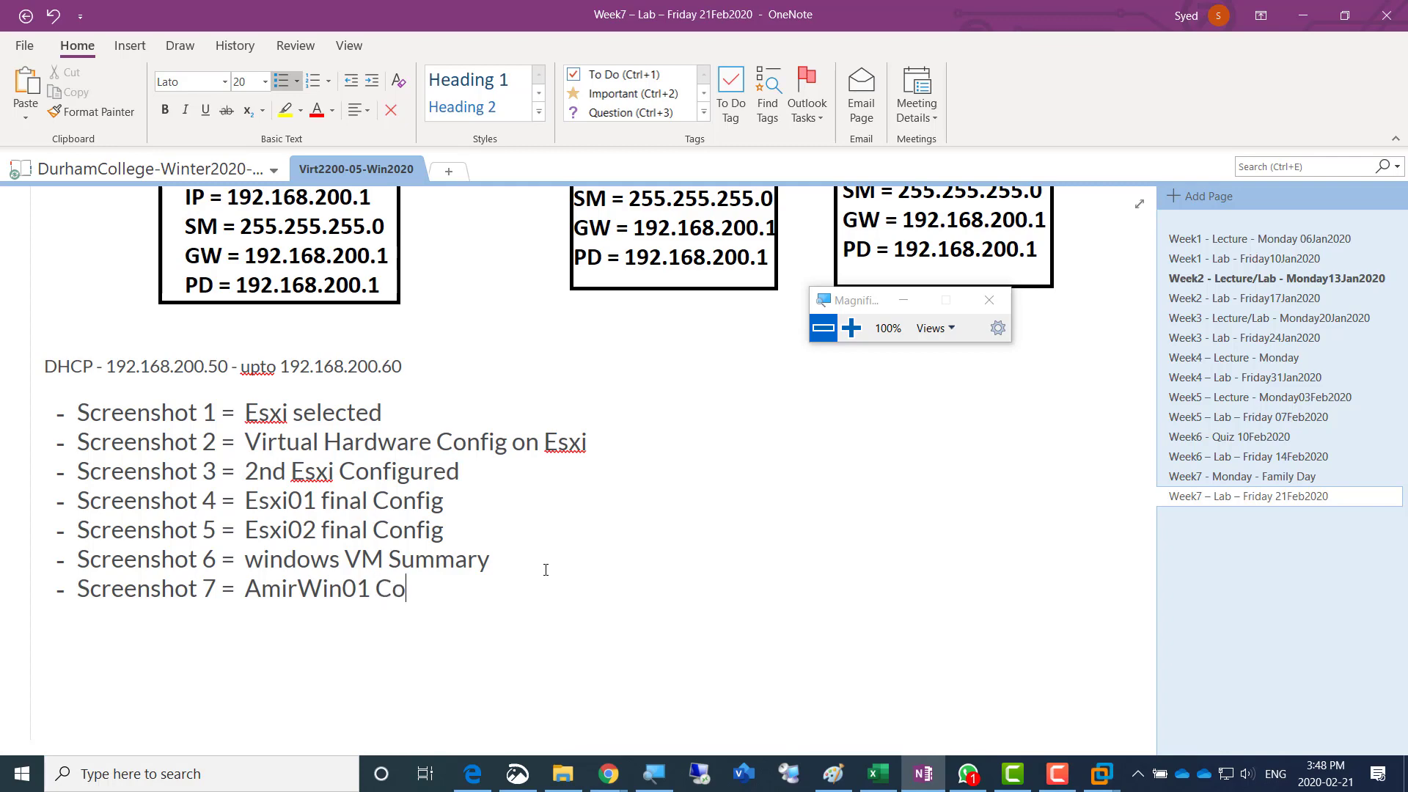
pyautogui.write('nfigured')
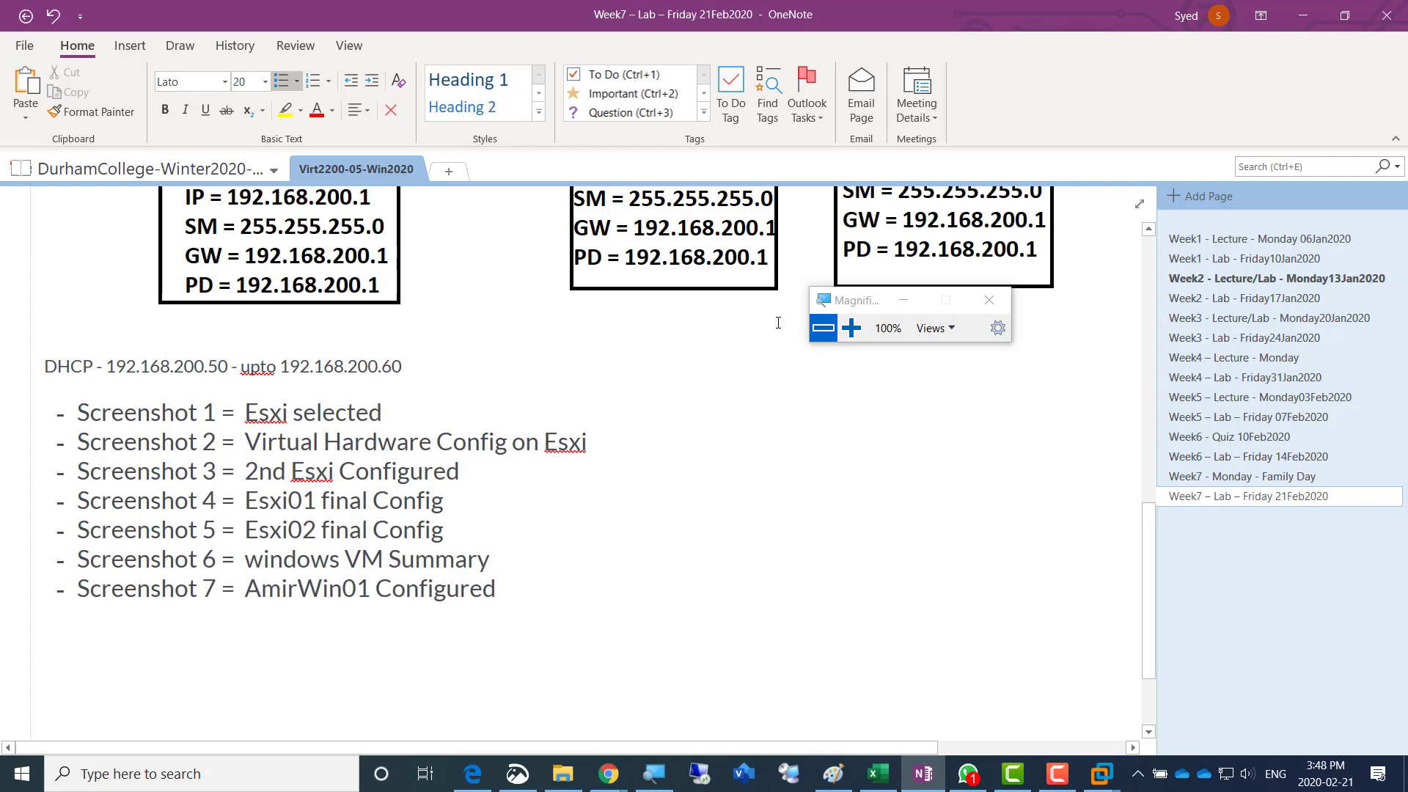
pyautogui.hotkey('alt', 'Tab')
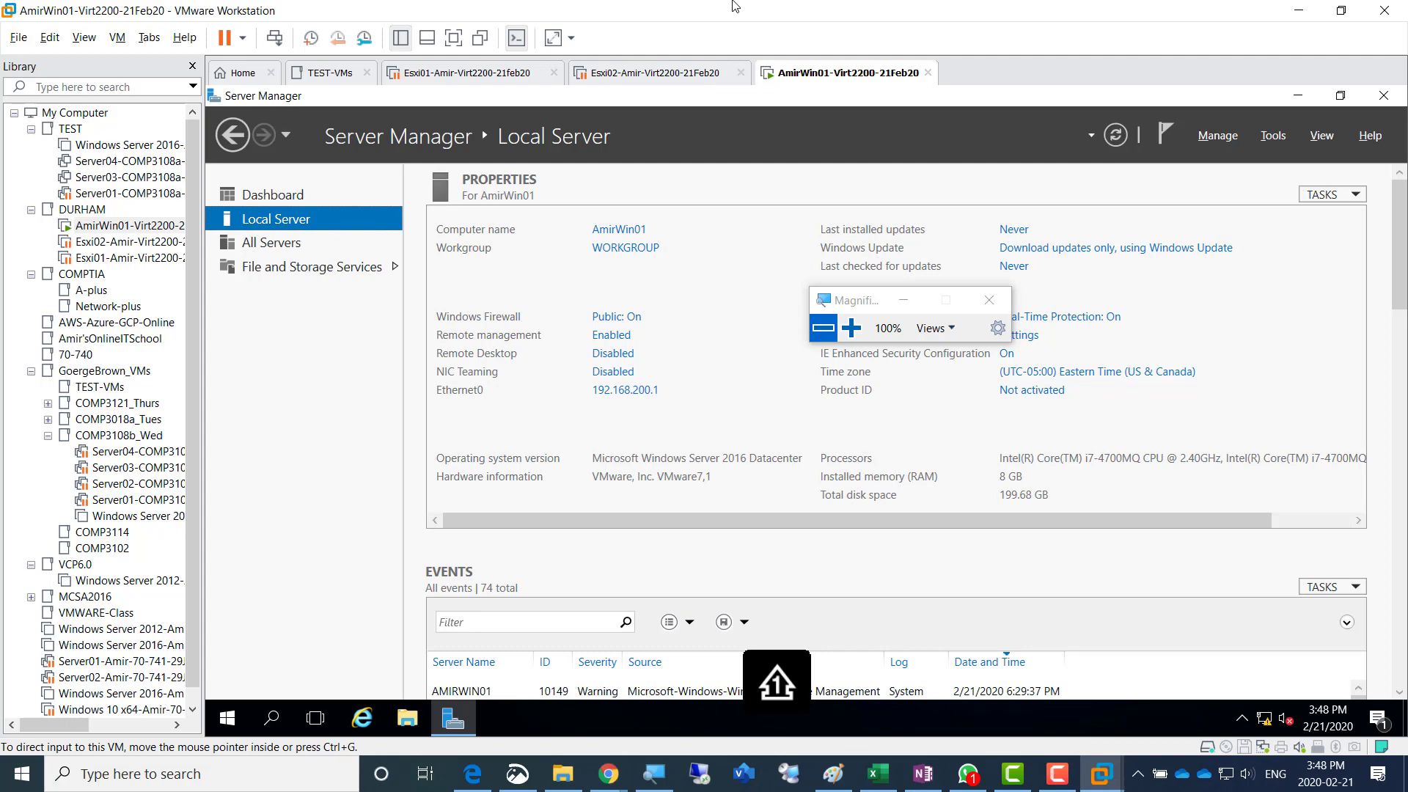
pyautogui.hotkey('alt', 'Tab')
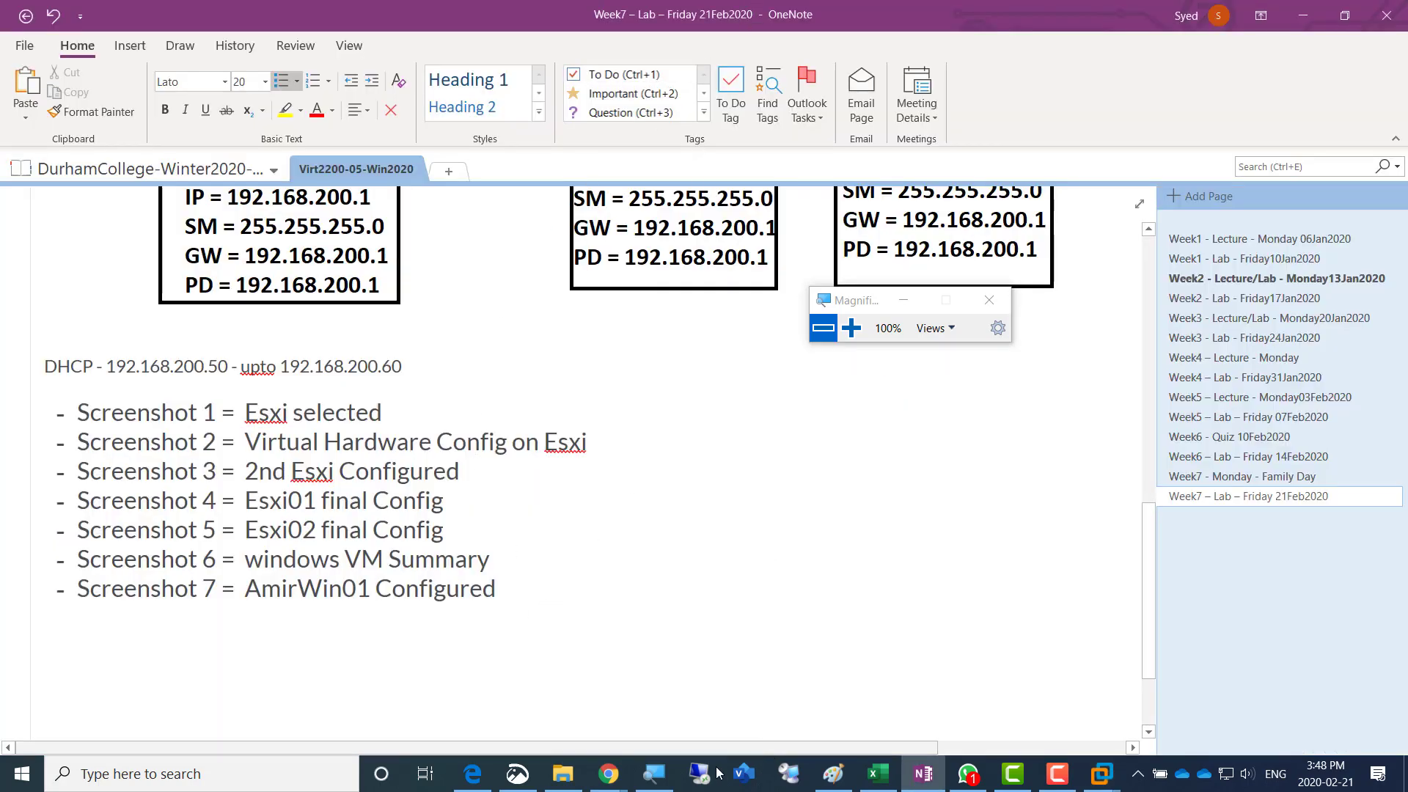
pyautogui.click(1057, 773)
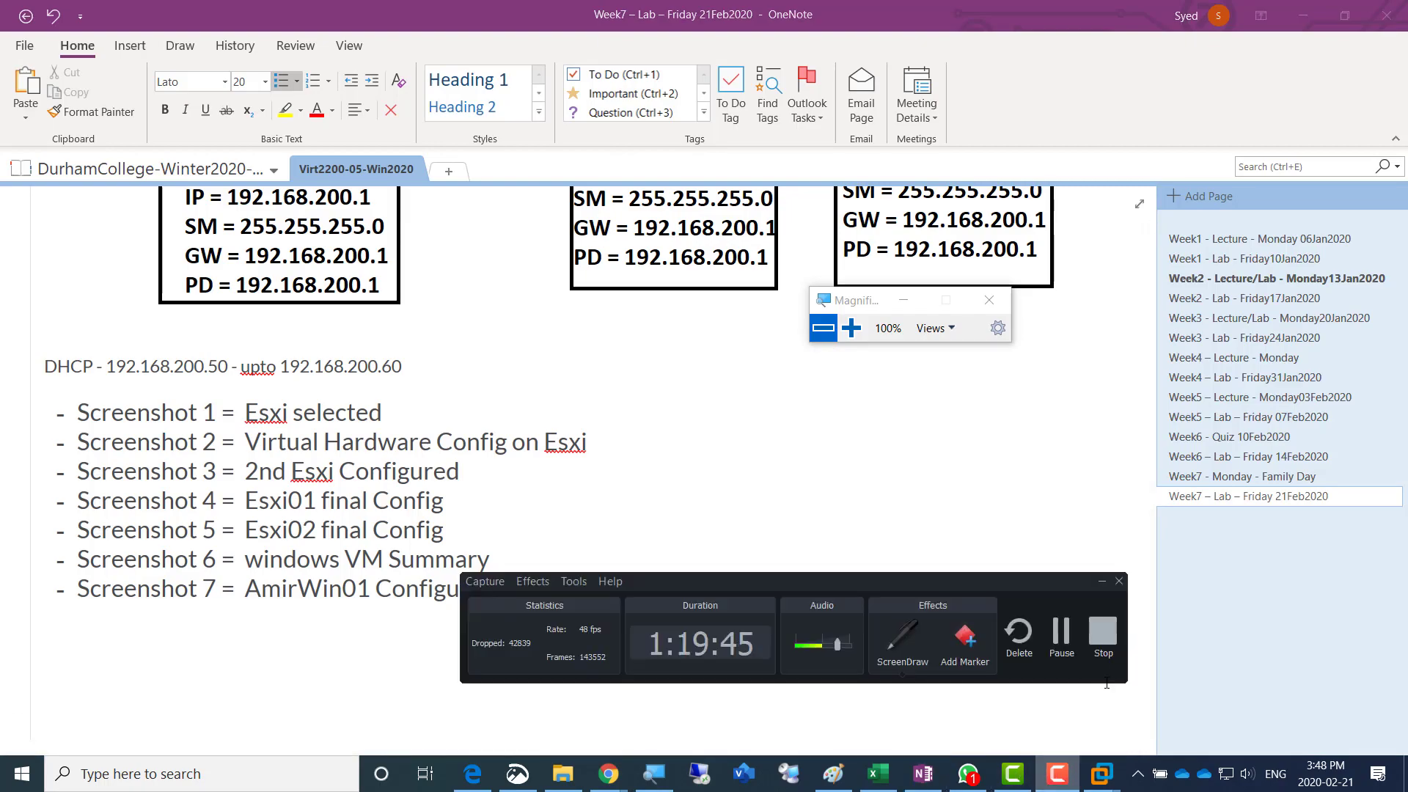